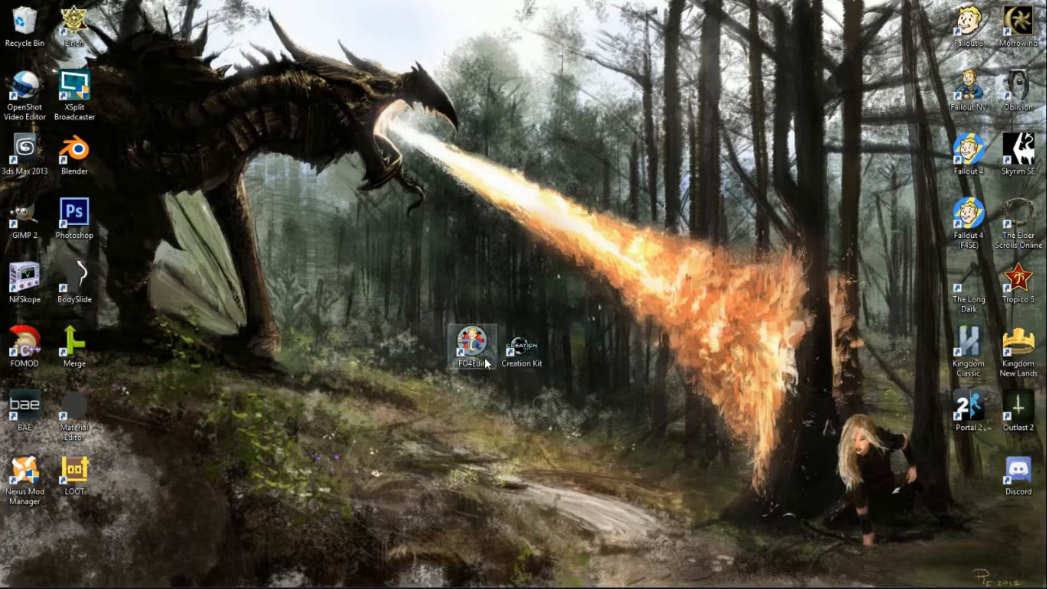
# Open the Creation Kit and look over the boathouse and its yard from above in the TaffingtonBoatHouseExt cell
pyautogui.click(522, 361)
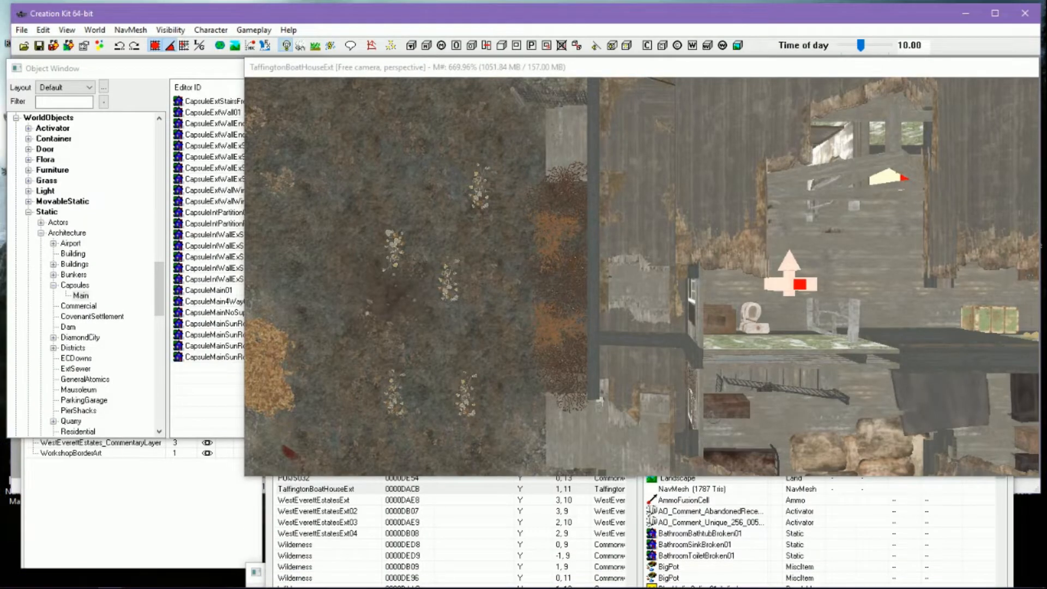
pyautogui.scroll(-6, 642, 277)
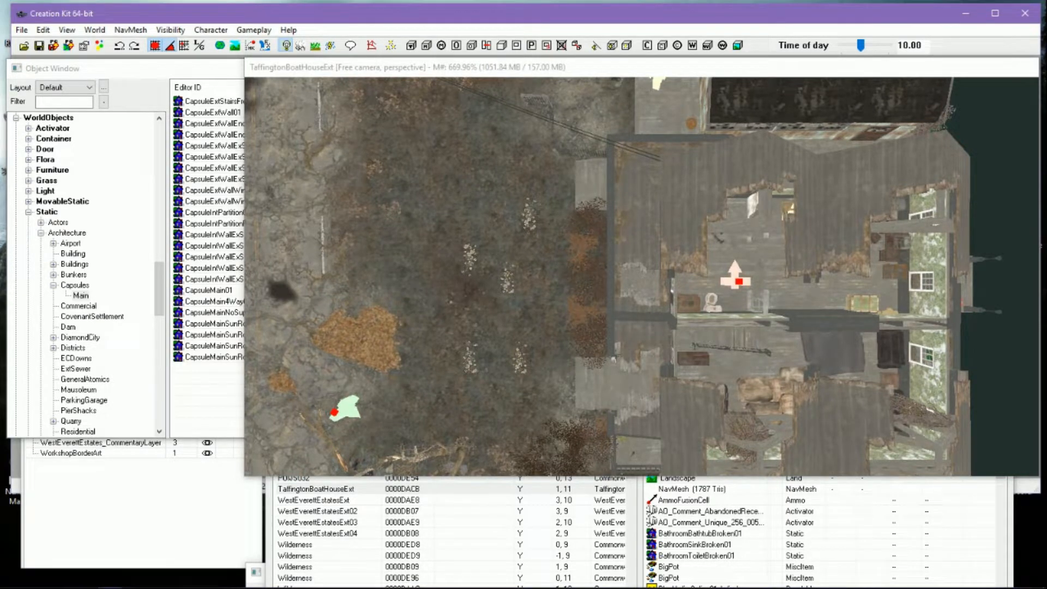
pyautogui.moveTo(739, 335); pyautogui.dragTo(679, 307, button='middle')
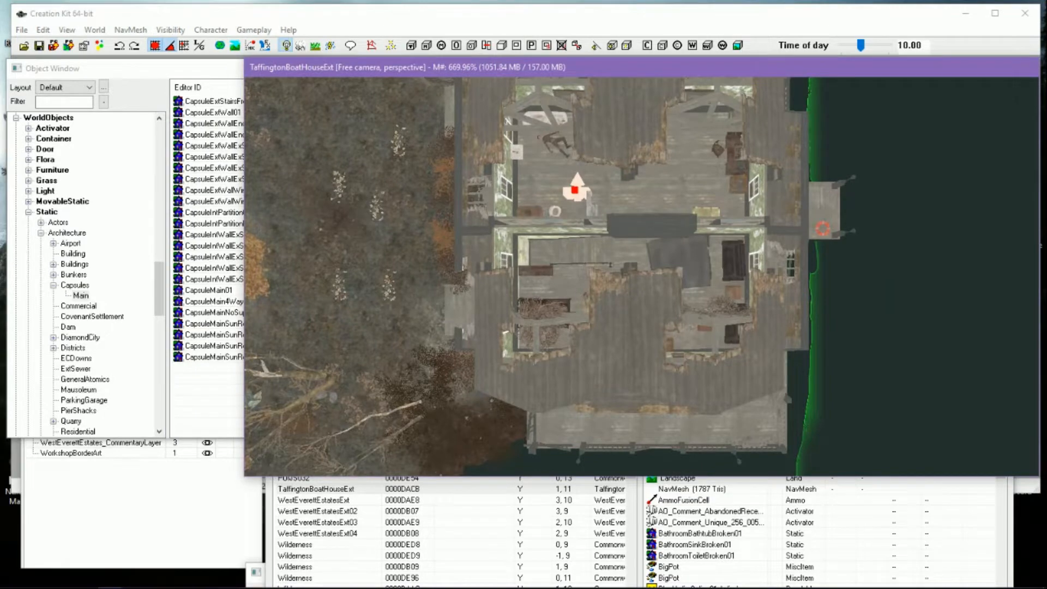
pyautogui.moveTo(617, 319); pyautogui.dragTo(695, 358, button='middle')
pyautogui.scroll(2, 642, 276)
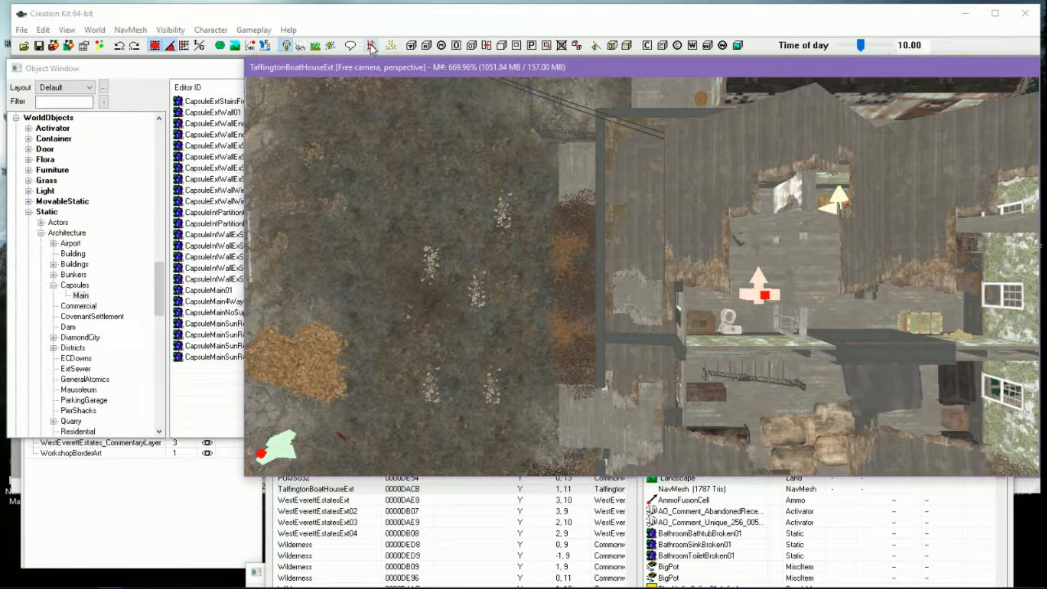
# Turn on the collision geometry display for the loaded boathouse cell
pyautogui.click(131, 30)
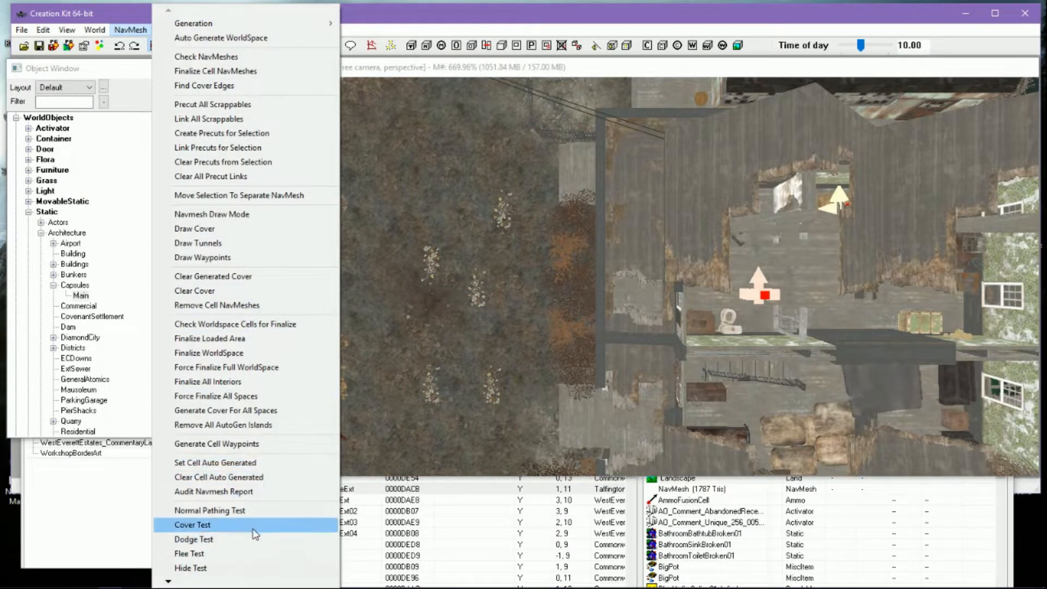
pyautogui.click(131, 30)
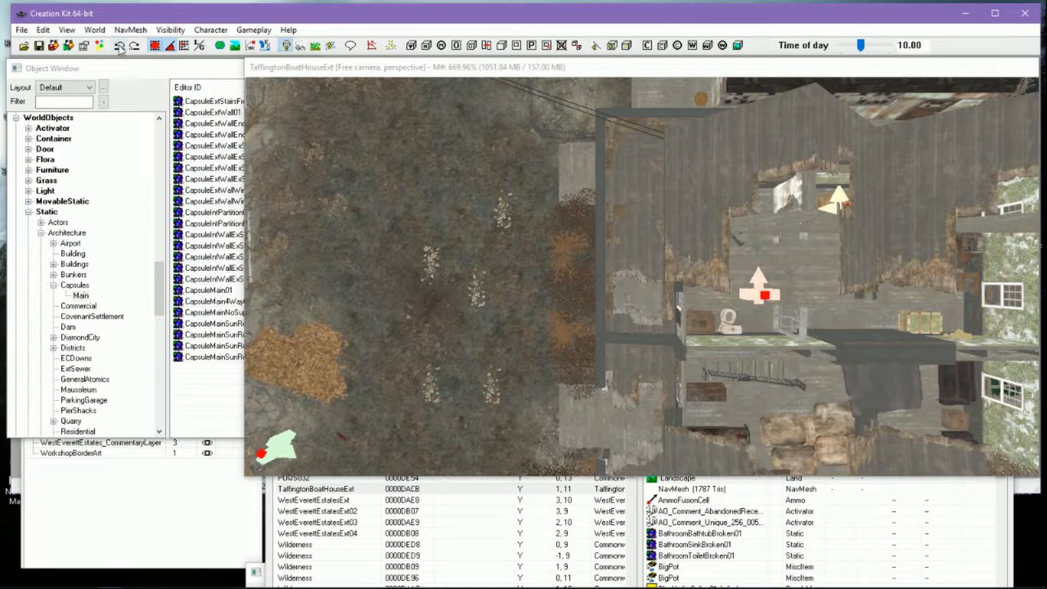
pyautogui.click(50, 33)
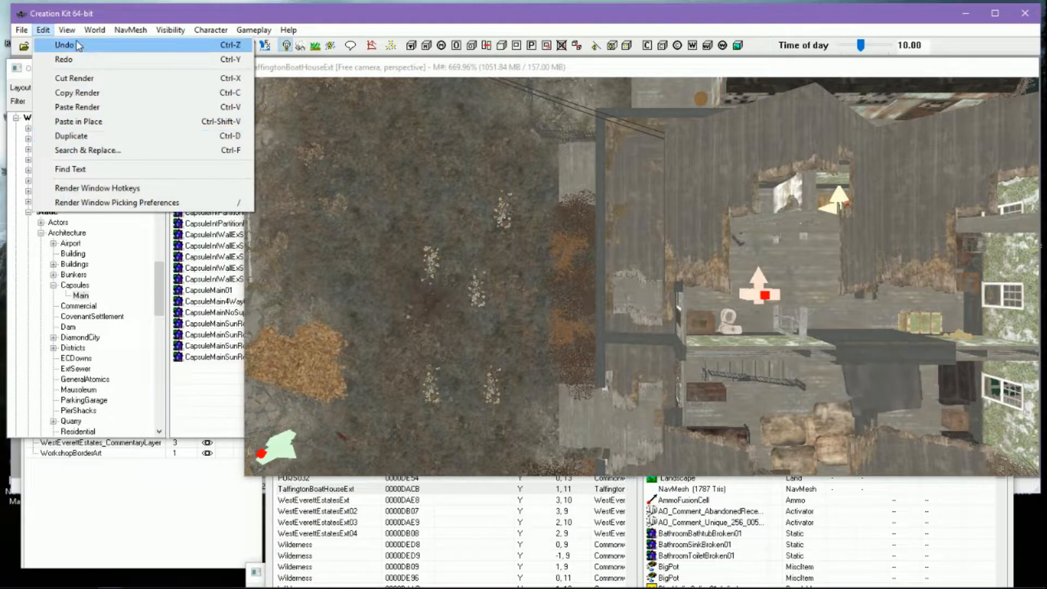
pyautogui.moveTo(67, 29)
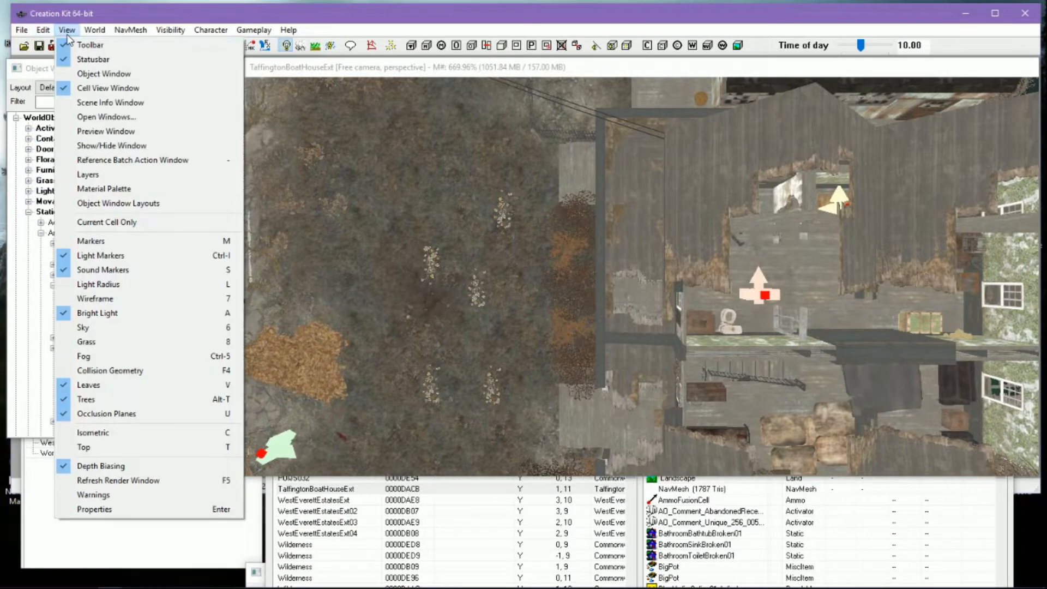
pyautogui.click(159, 368)
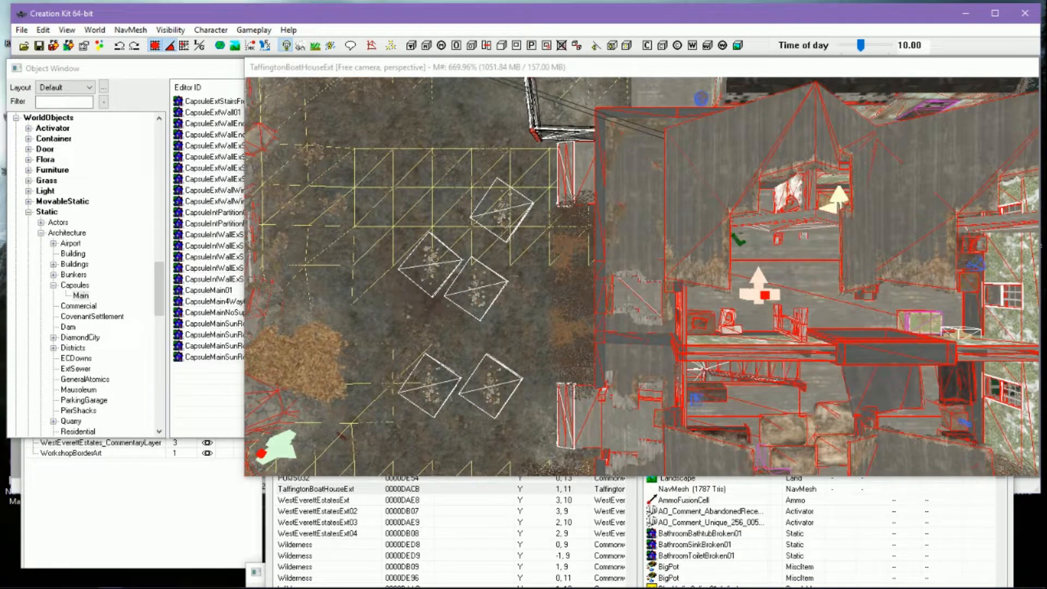
# Turn on navmesh editing mode so the navmesh around the boathouse, yard and water can be edited
pyautogui.moveTo(382, 275); pyautogui.dragTo(432, 258, button='middle')
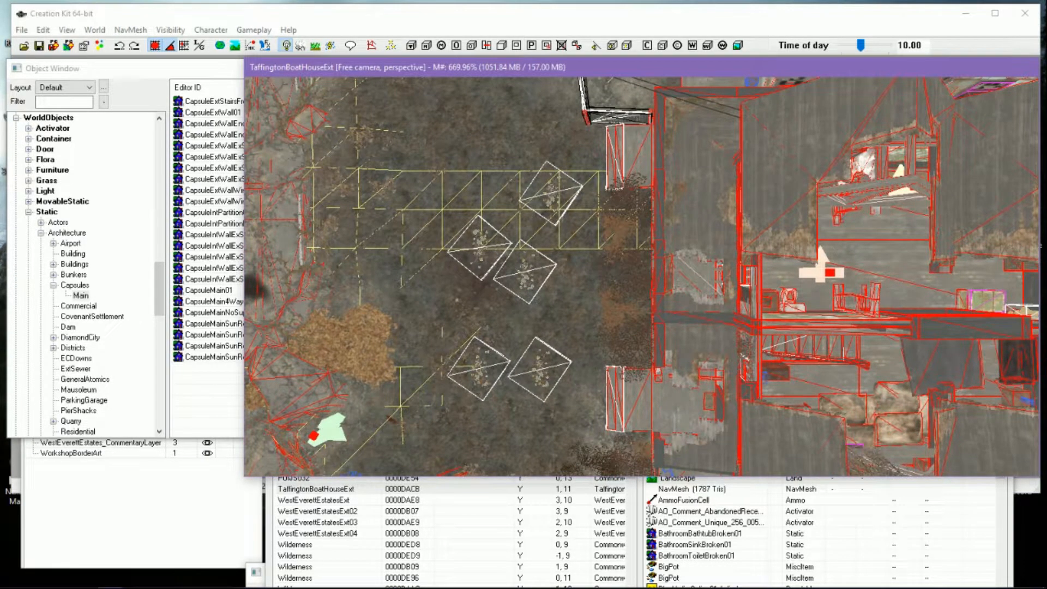
pyautogui.moveTo(633, 385); pyautogui.dragTo(615, 347, button='middle')
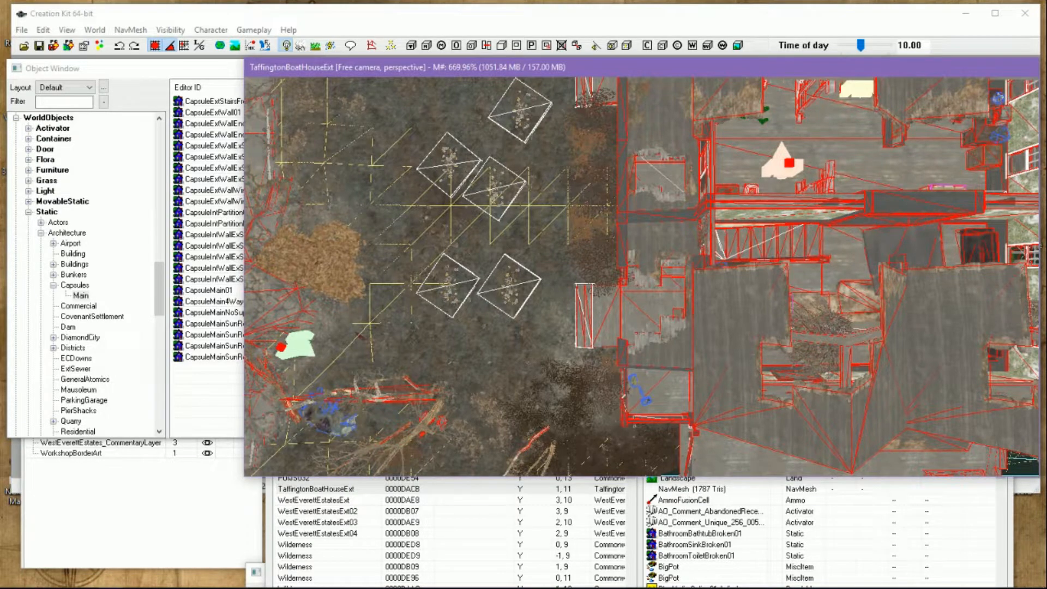
pyautogui.moveTo(614, 337); pyautogui.dragTo(592, 359, button='middle')
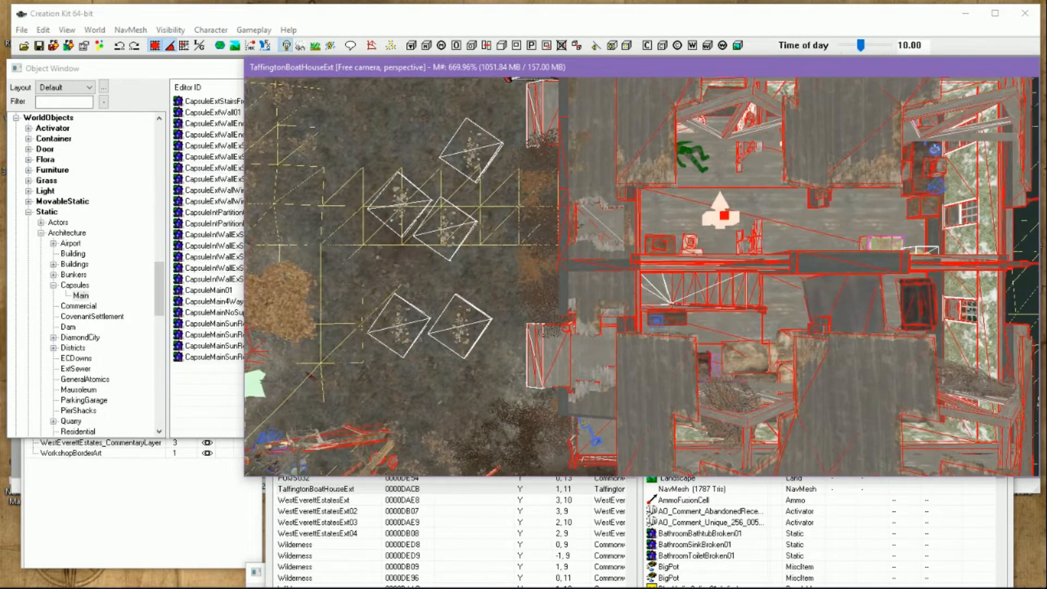
pyautogui.moveTo(585, 315); pyautogui.dragTo(581, 349, button='middle')
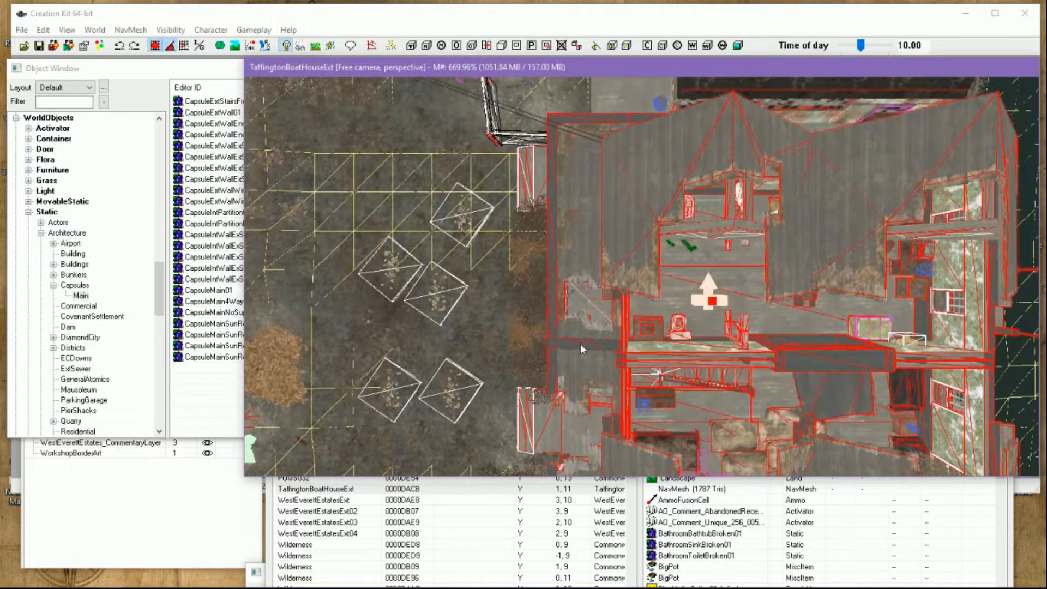
pyautogui.moveTo(581, 305); pyautogui.dragTo(613, 401, button='middle')
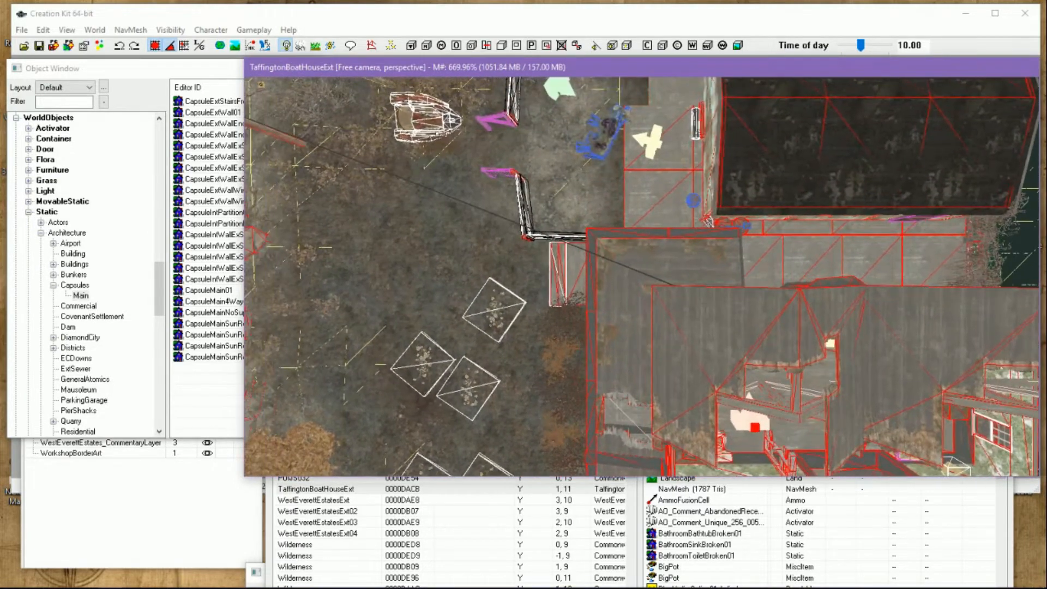
pyautogui.click(371, 45)
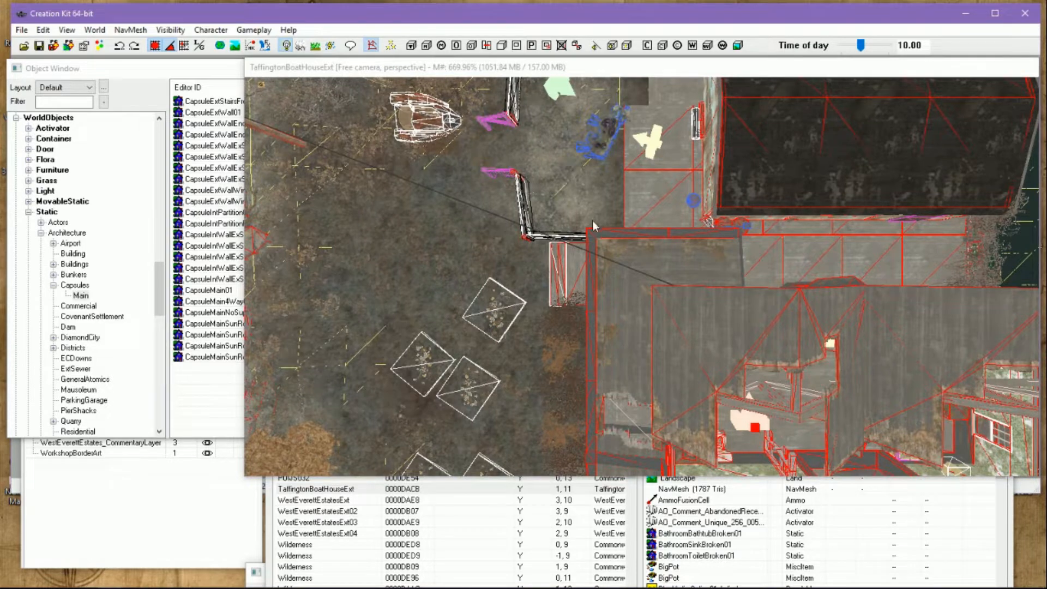
pyautogui.scroll(-5, 588, 307)
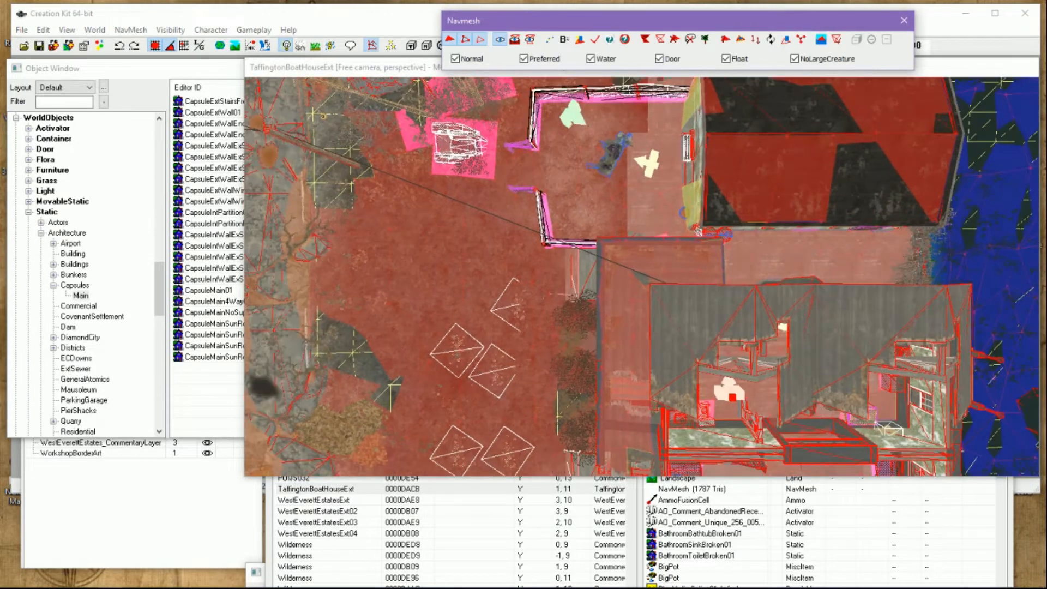
pyautogui.moveTo(588, 305)
pyautogui.mouseDown(button='middle')
pyautogui.moveTo(575, 162)
pyautogui.moveTo(589, 309)
pyautogui.mouseUp(button='middle')
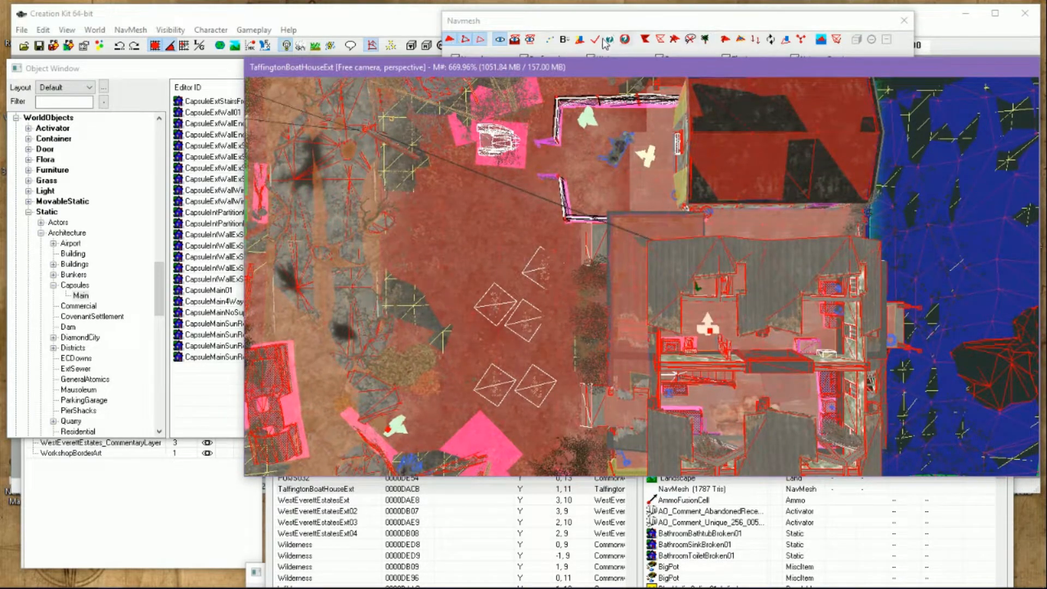
# Limit navmesh selection to triangles and select single triangles in the open yard beside the house
pyautogui.click(451, 43)
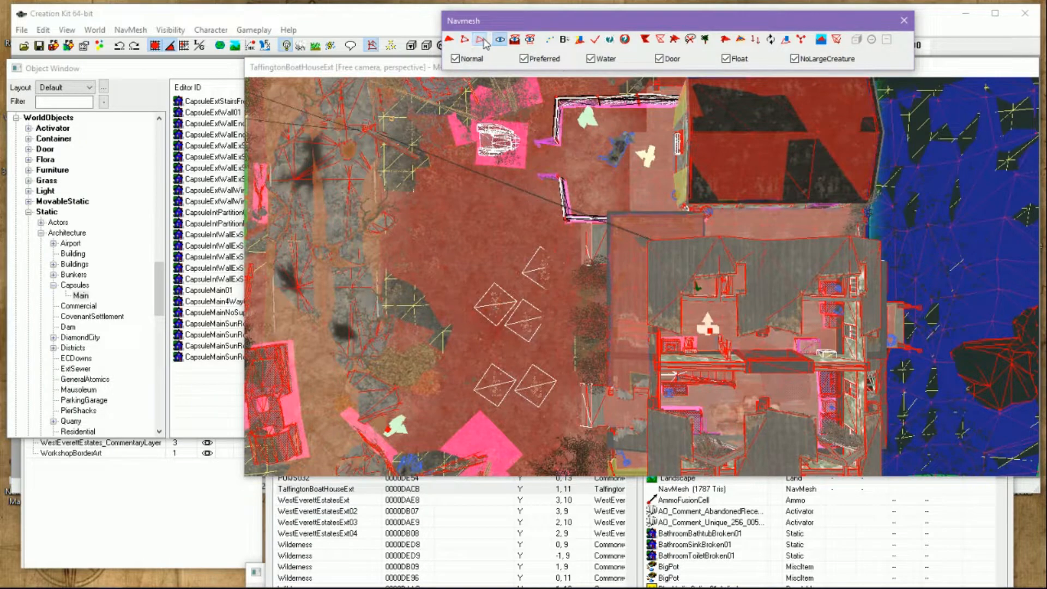
pyautogui.click(453, 43)
pyautogui.click(460, 200)
pyautogui.click(460, 199)
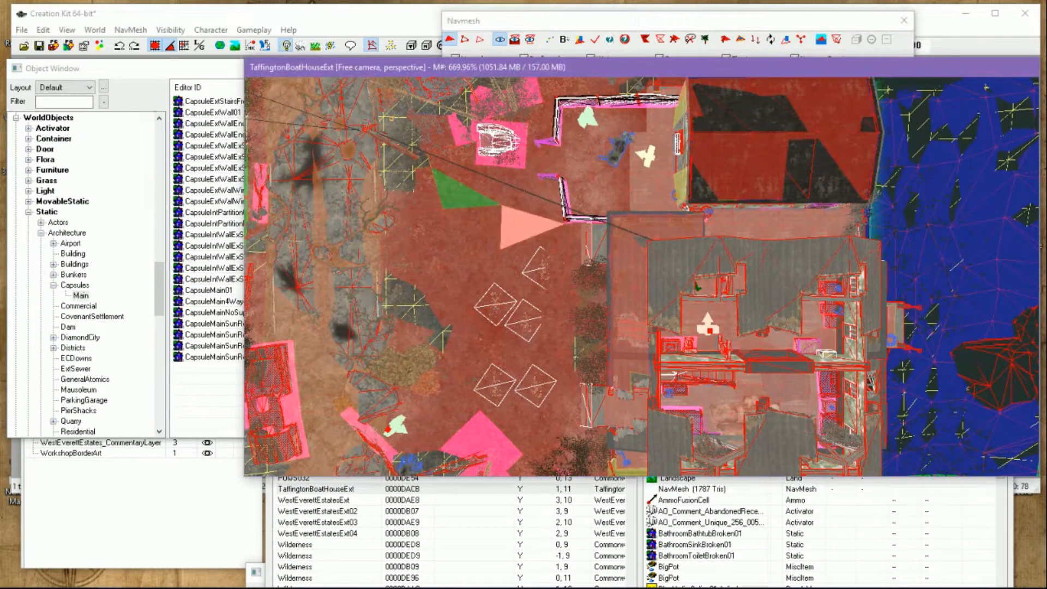
pyautogui.click(482, 221)
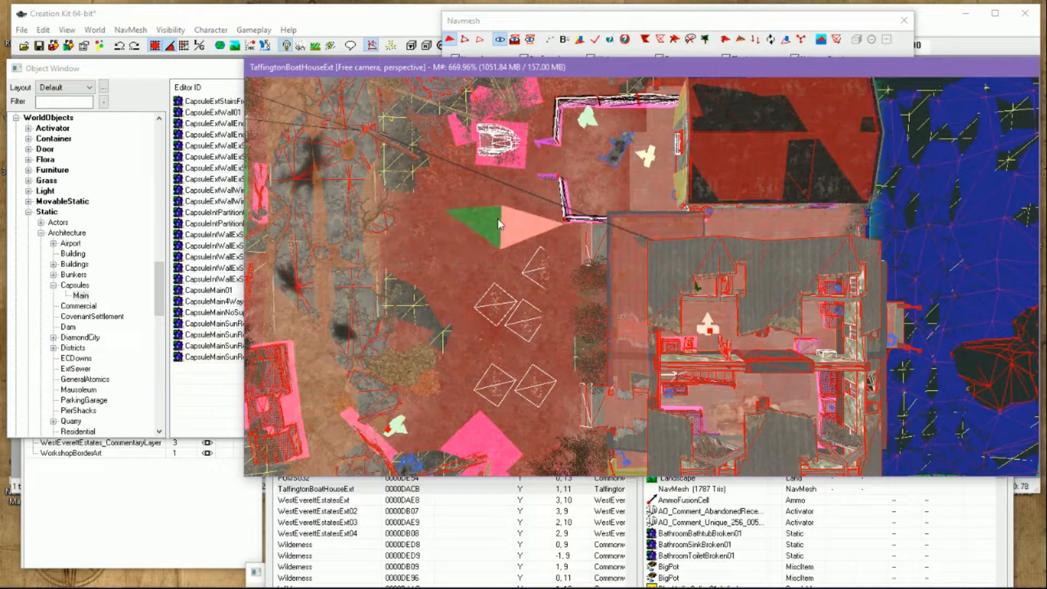
pyautogui.press('Delete')
pyautogui.hotkey('ctrl', 'z')
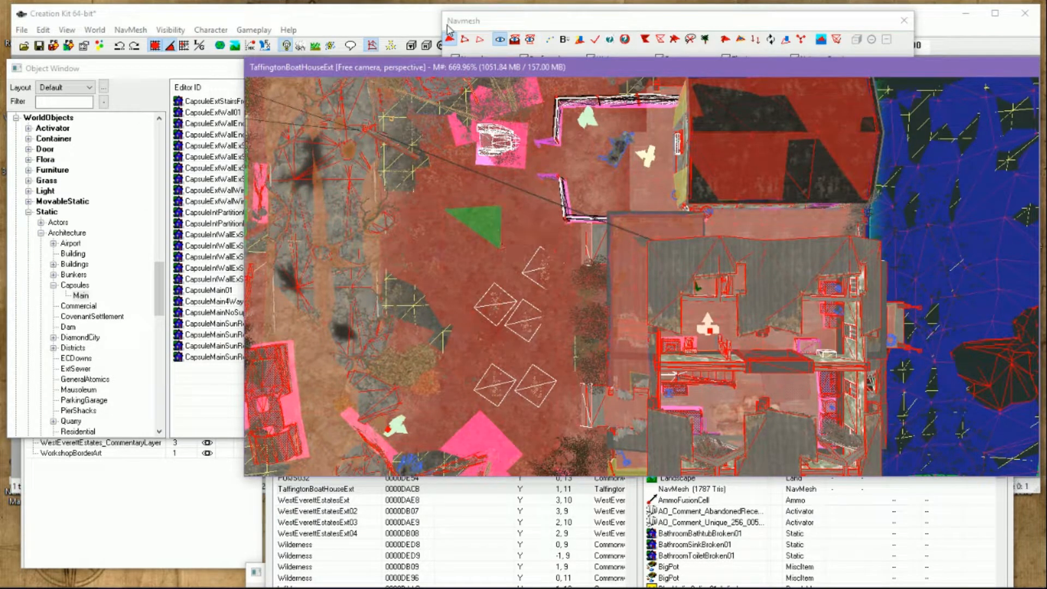
# Limit navmesh selection to vertices and try a box selection across the open yard
pyautogui.click(464, 43)
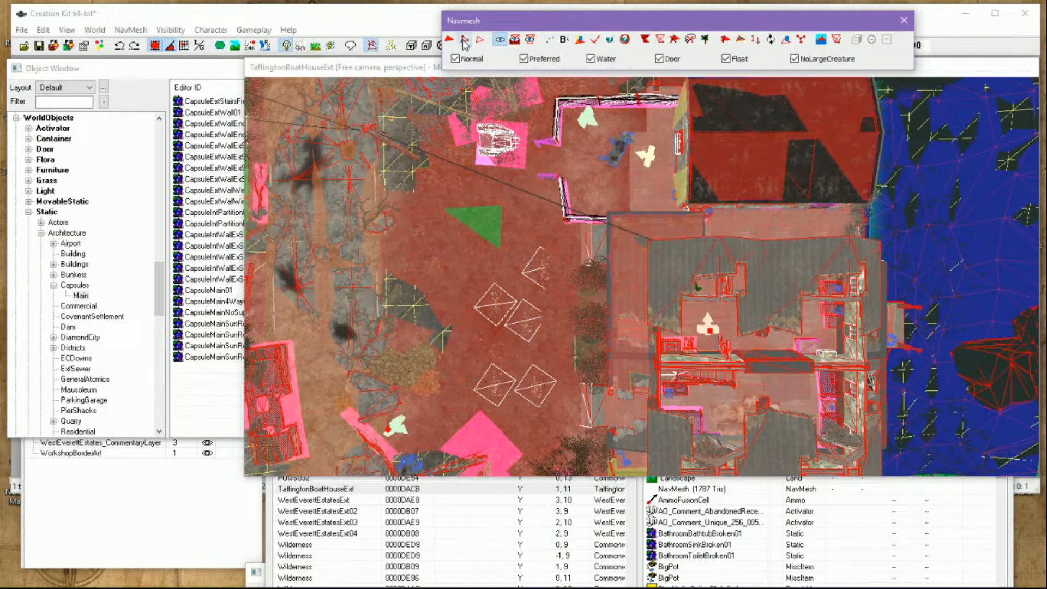
pyautogui.click(442, 207)
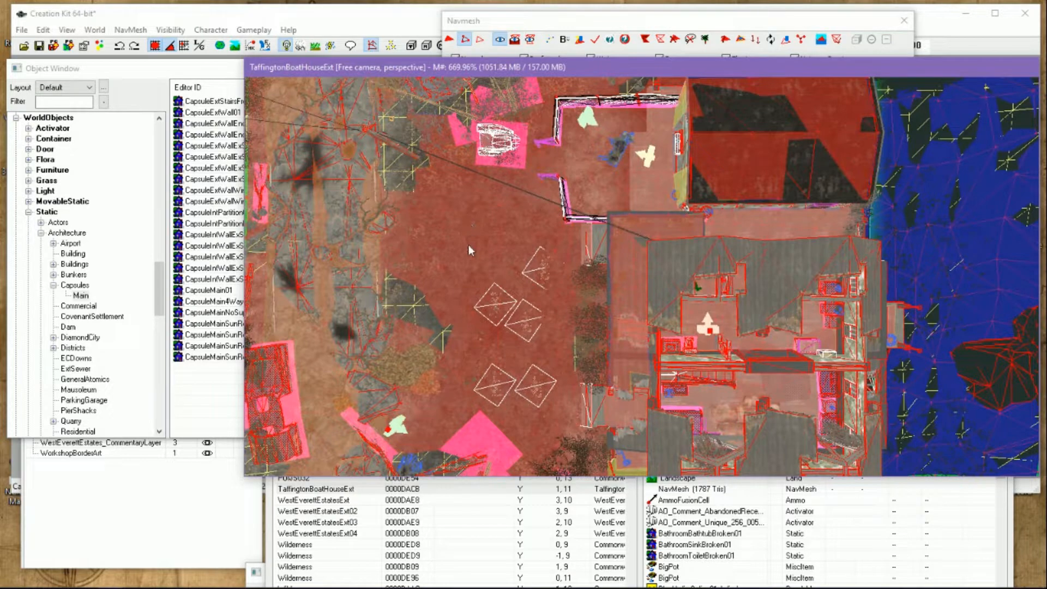
pyautogui.moveTo(417, 196); pyautogui.dragTo(542, 277)
pyautogui.click(466, 39)
# Try selecting a navmesh edge in the yard with only edges selectable, and re-enable triangle, vertex and edge selection together
pyautogui.click(481, 41)
pyautogui.click(481, 42)
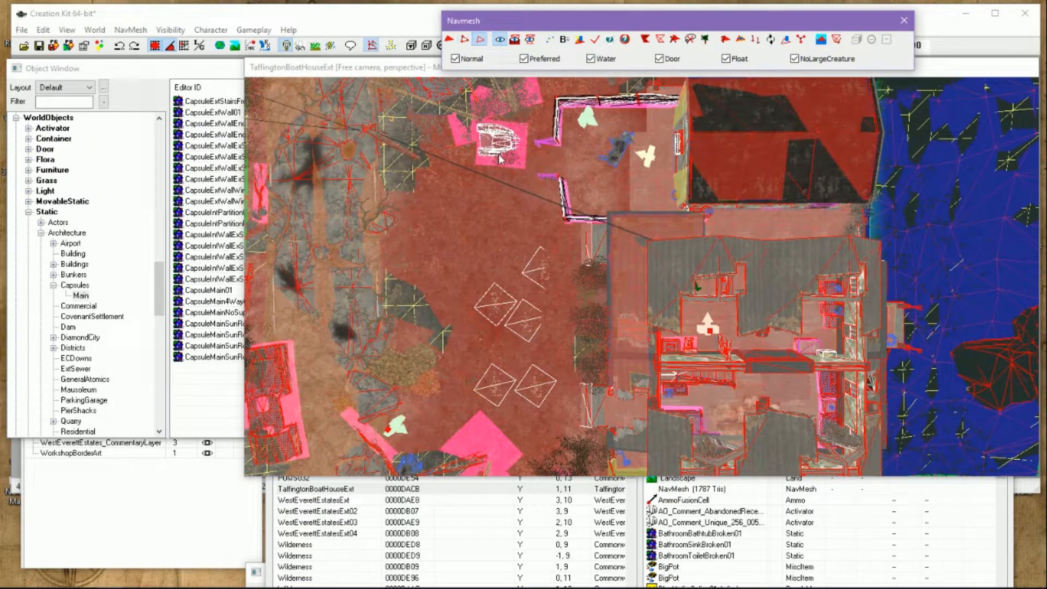
pyautogui.click(477, 240)
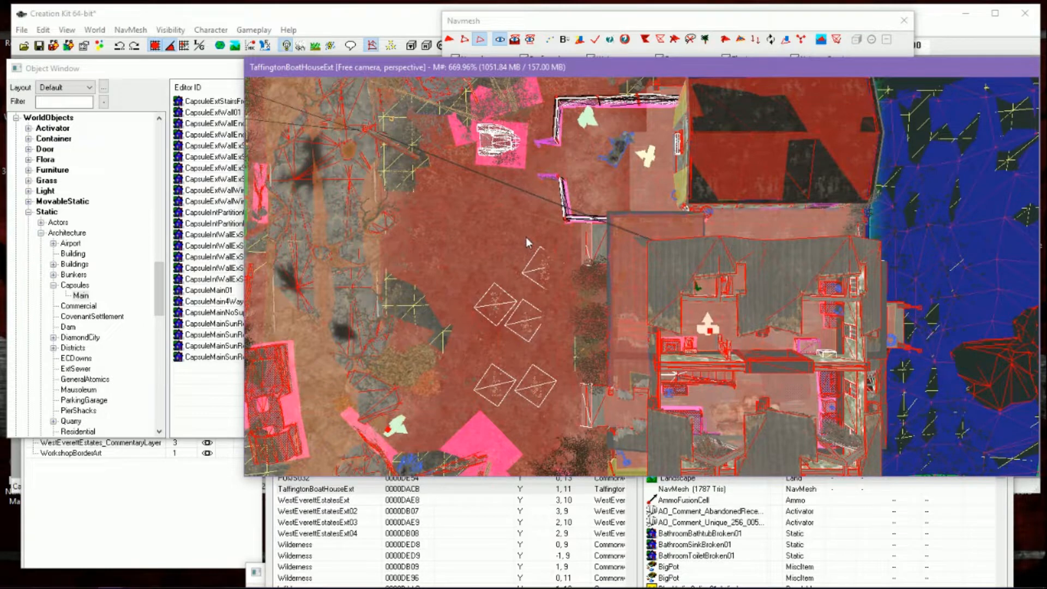
pyautogui.click(459, 42)
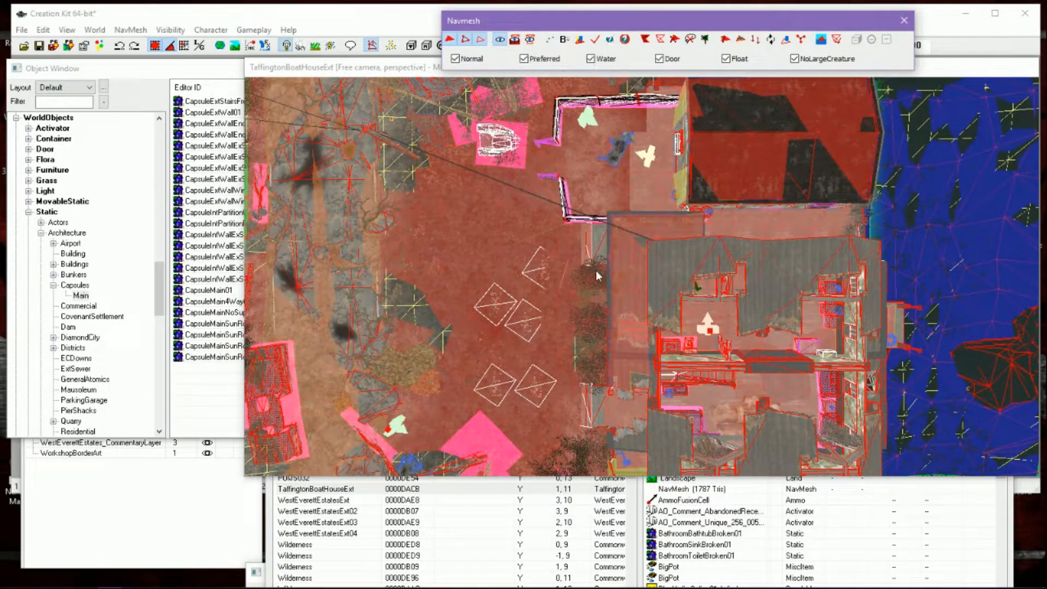
# Hide the WorkshopBorderArt layer so the settlement border no longer covers the view
pyautogui.moveTo(560, 332); pyautogui.dragTo(557, 273, button='middle')
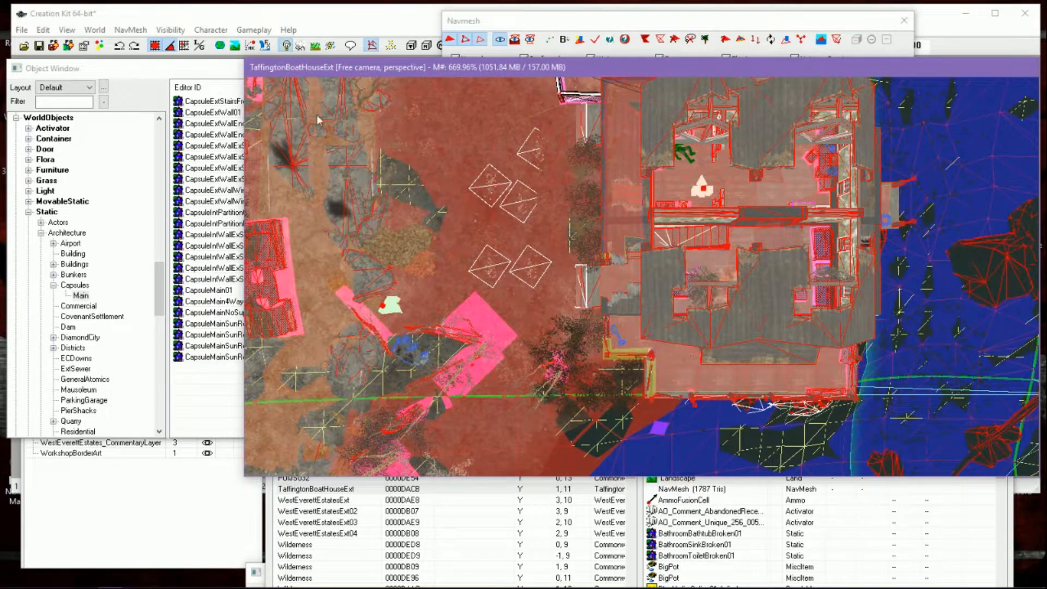
pyautogui.moveTo(342, 109); pyautogui.dragTo(441, 136, button='middle')
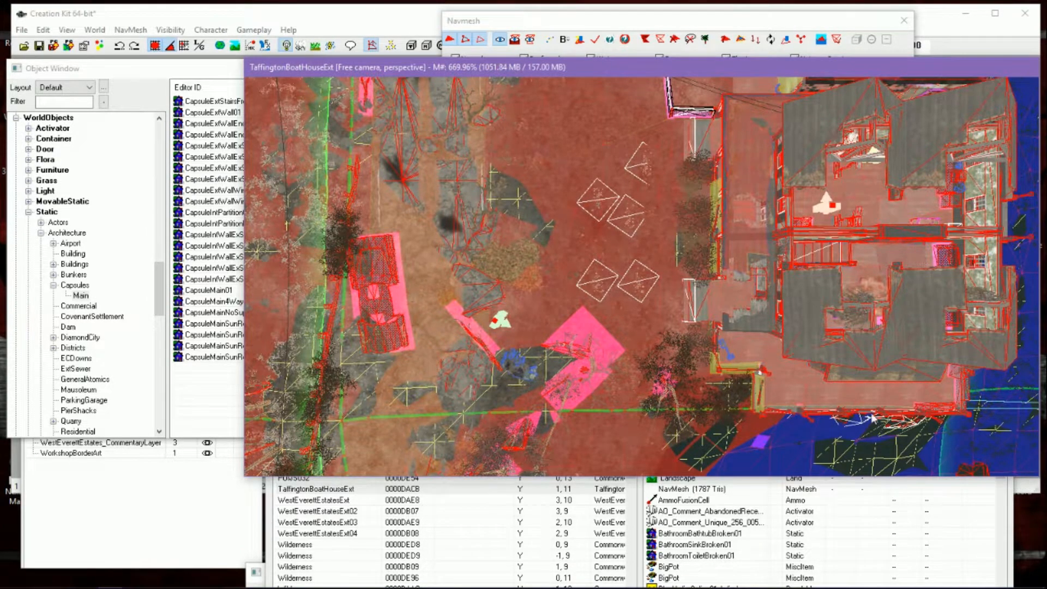
pyautogui.moveTo(627, 301); pyautogui.dragTo(613, 419, button='middle')
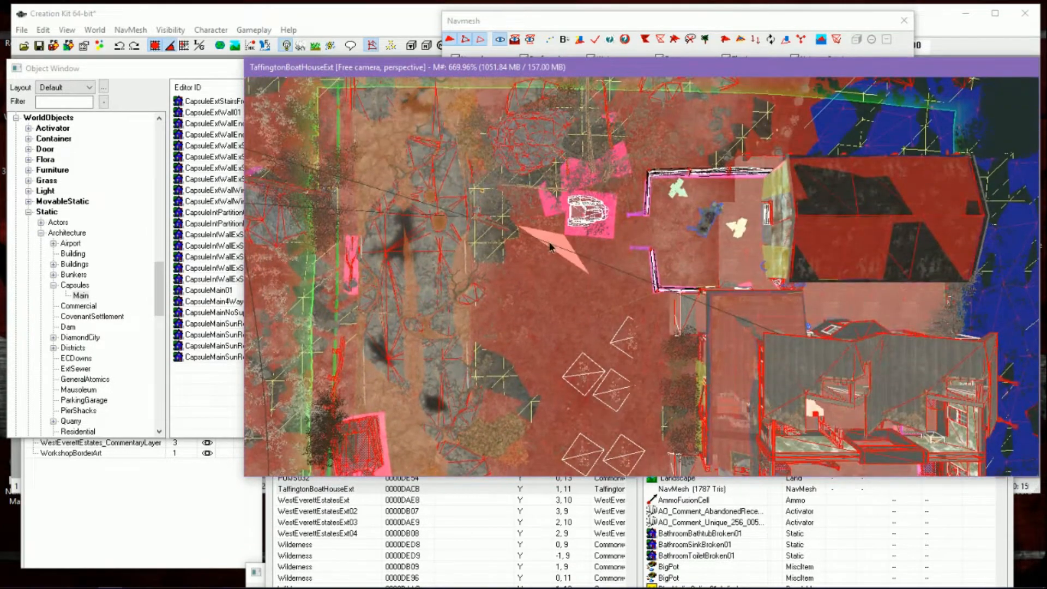
pyautogui.moveTo(549, 238); pyautogui.dragTo(547, 260, button='middle')
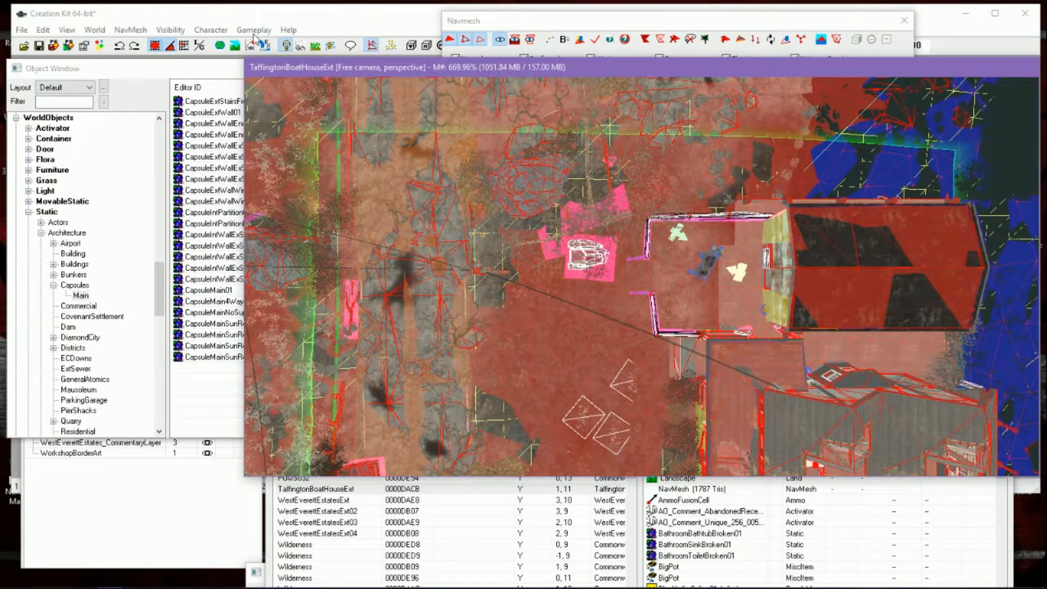
pyautogui.click(134, 472)
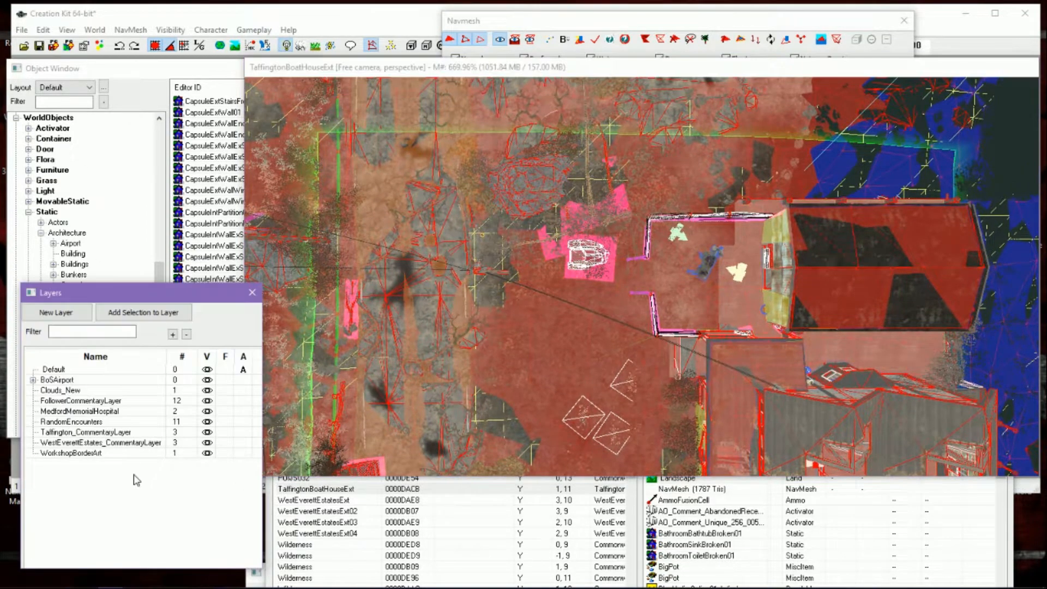
pyautogui.click(210, 453)
# Examine the navmesh coverage of the road, yard, buildings and water around the boathouse
pyautogui.moveTo(476, 282); pyautogui.dragTo(482, 368, button='middle')
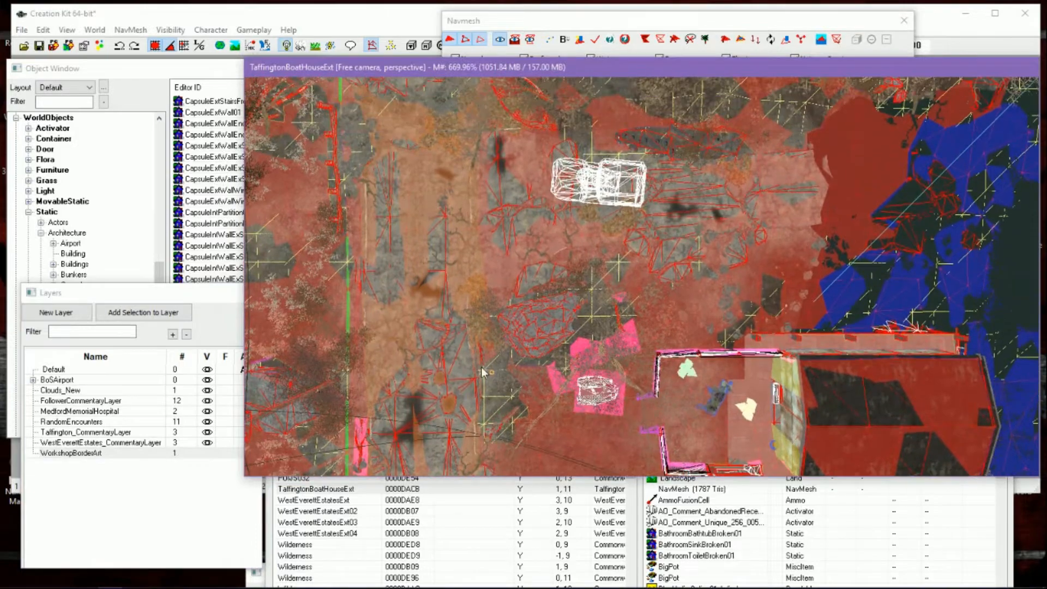
pyautogui.scroll(-1, 504, 342)
pyautogui.scroll(-4, 504, 347)
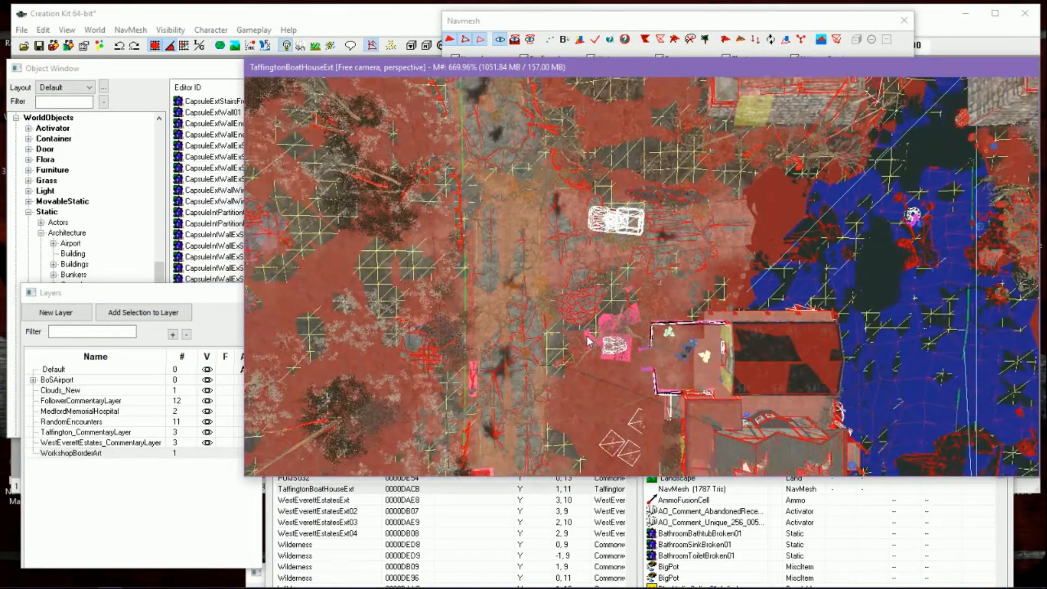
pyautogui.scroll(-2, 614, 309)
pyautogui.moveTo(614, 308); pyautogui.dragTo(555, 321, button='middle')
pyautogui.moveTo(555, 326); pyautogui.dragTo(511, 256)
pyautogui.moveTo(511, 256); pyautogui.dragTo(493, 198, button='middle')
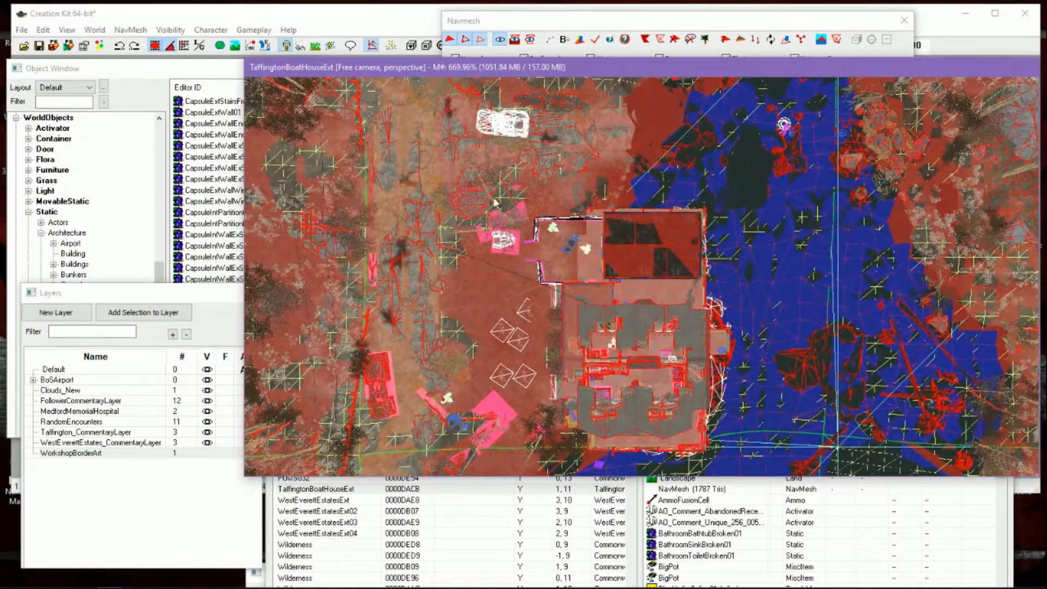
pyautogui.scroll(1, 493, 199)
pyautogui.scroll(1, 642, 278)
pyautogui.scroll(4, 548, 291)
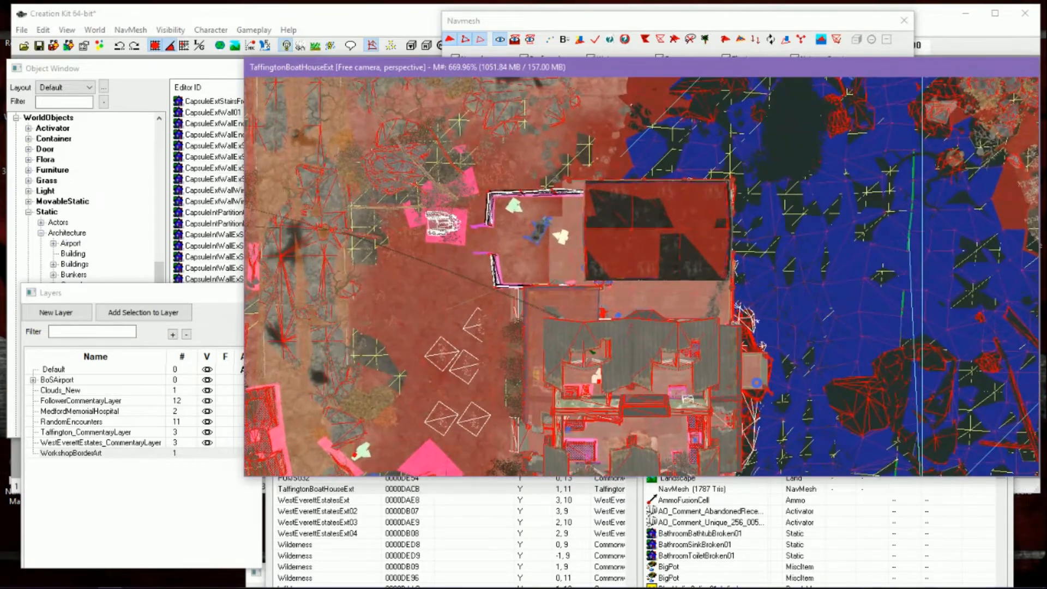
# Try selecting and deselecting a single navmesh triangle in the open yard beside the house
pyautogui.moveTo(581, 363); pyautogui.dragTo(612, 287, button='middle')
pyautogui.scroll(2, 642, 277)
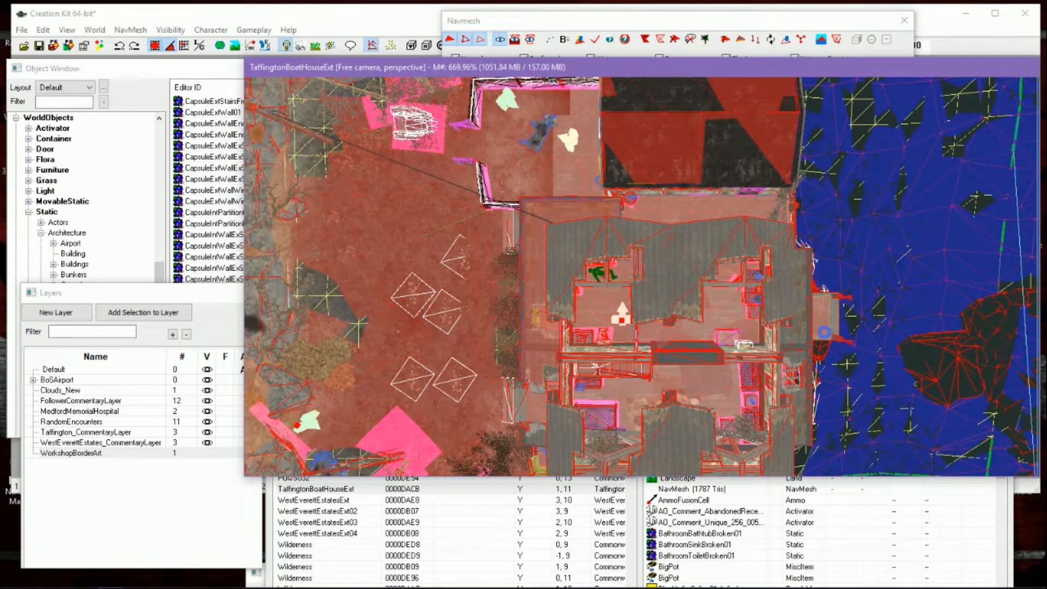
pyautogui.click(462, 316)
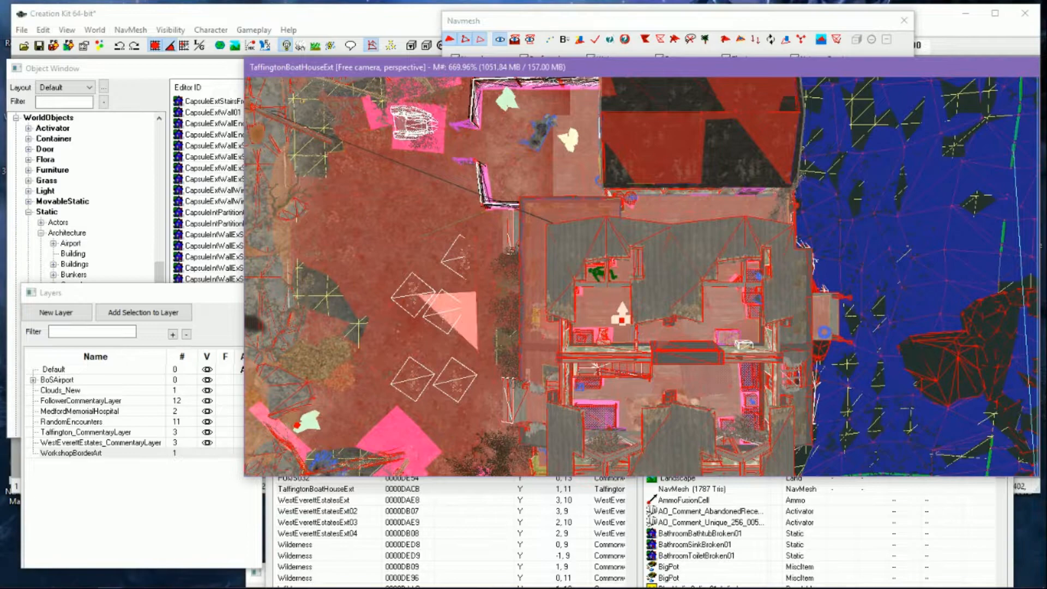
pyautogui.click(479, 316)
pyautogui.scroll(2, 490, 316)
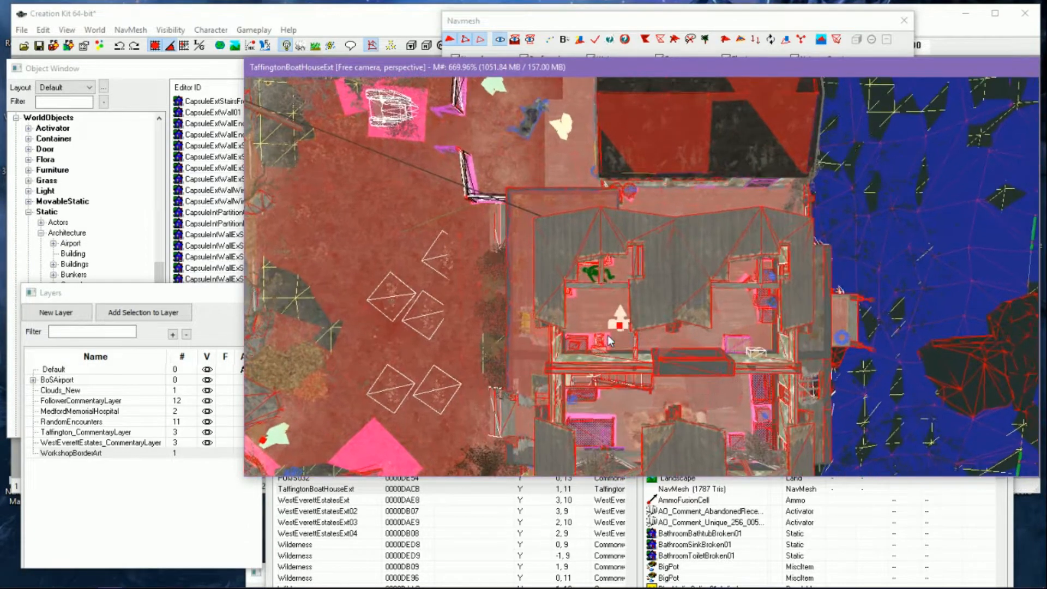
# Show the navmesh through the scene geometry and examine its coverage of the yard, boathouse and house
pyautogui.click(514, 40)
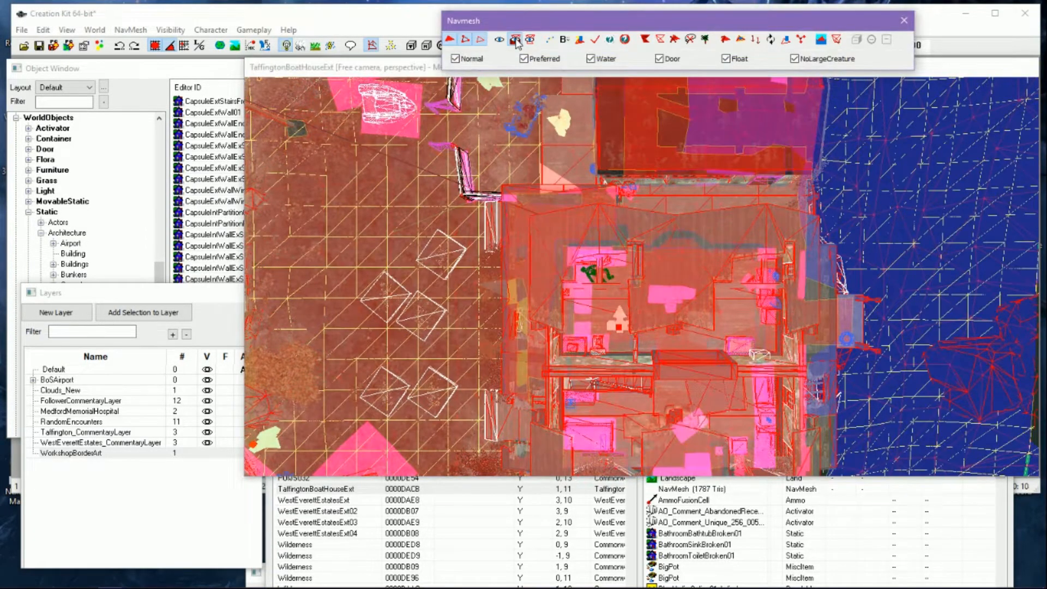
pyautogui.scroll(-2, 642, 277)
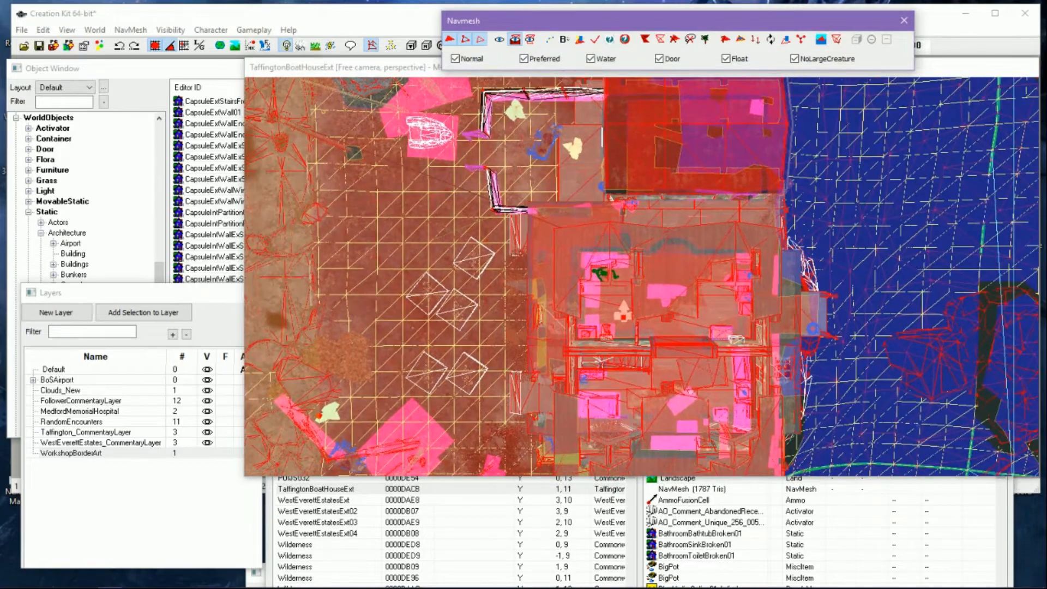
pyautogui.moveTo(700, 191); pyautogui.dragTo(711, 264, button='middle')
pyautogui.click(728, 256)
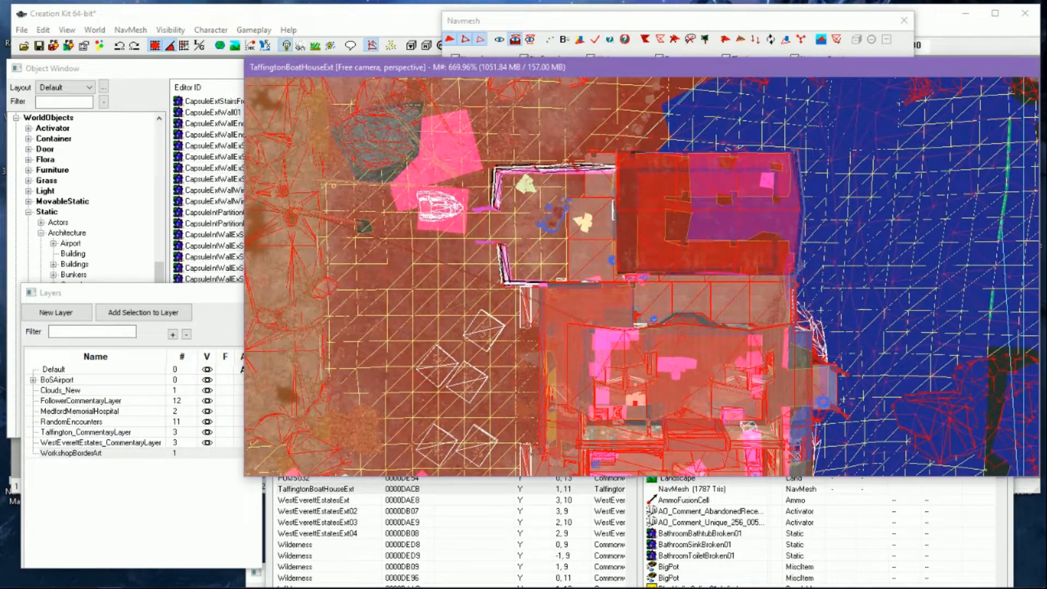
pyautogui.moveTo(640, 391); pyautogui.dragTo(660, 235, button='middle')
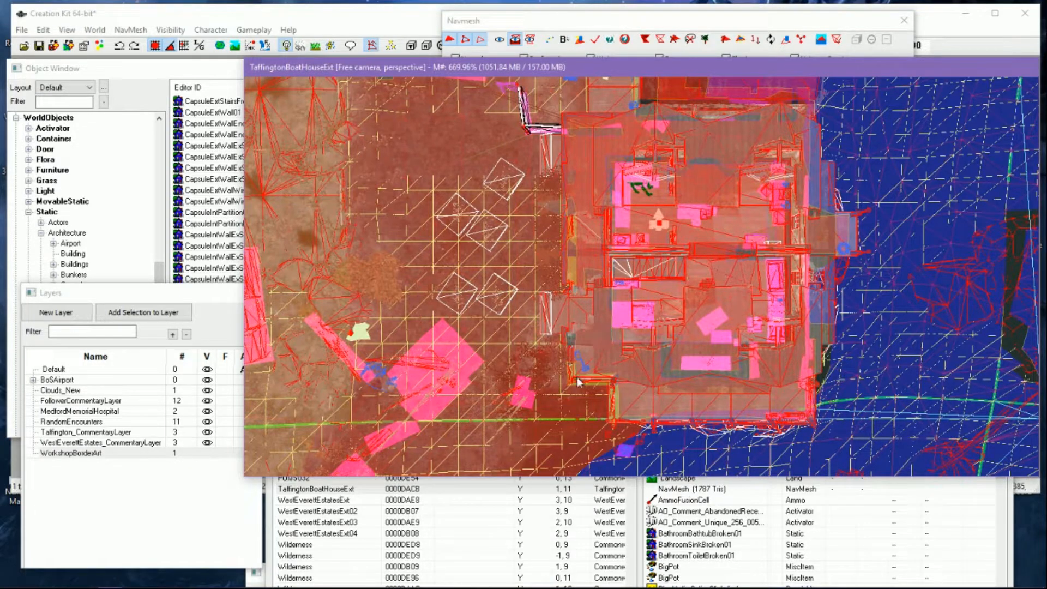
pyautogui.moveTo(610, 377); pyautogui.dragTo(561, 257, button='middle')
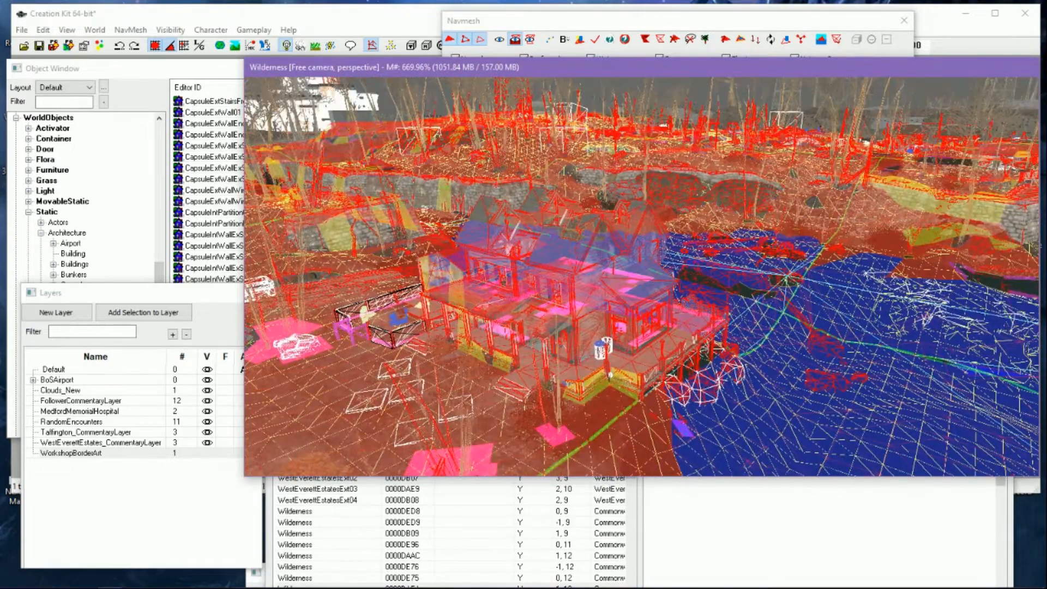
pyautogui.moveTo(663, 307); pyautogui.dragTo(732, 285, button='middle')
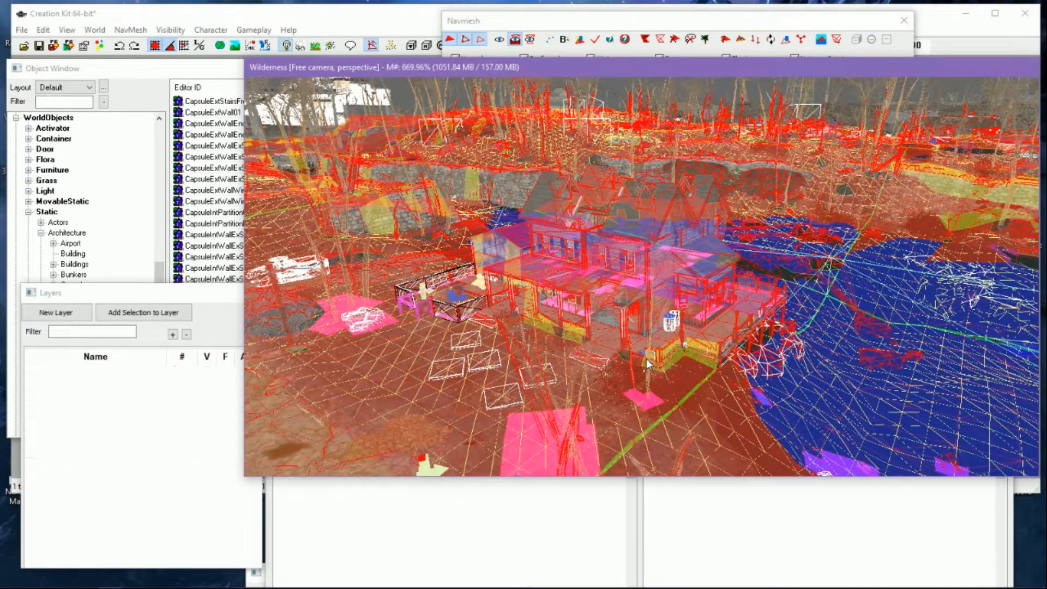
# Examine the overlaid navmesh and cover markings up close around the house porch
pyautogui.scroll(2, 647, 358)
pyautogui.scroll(5, 646, 358)
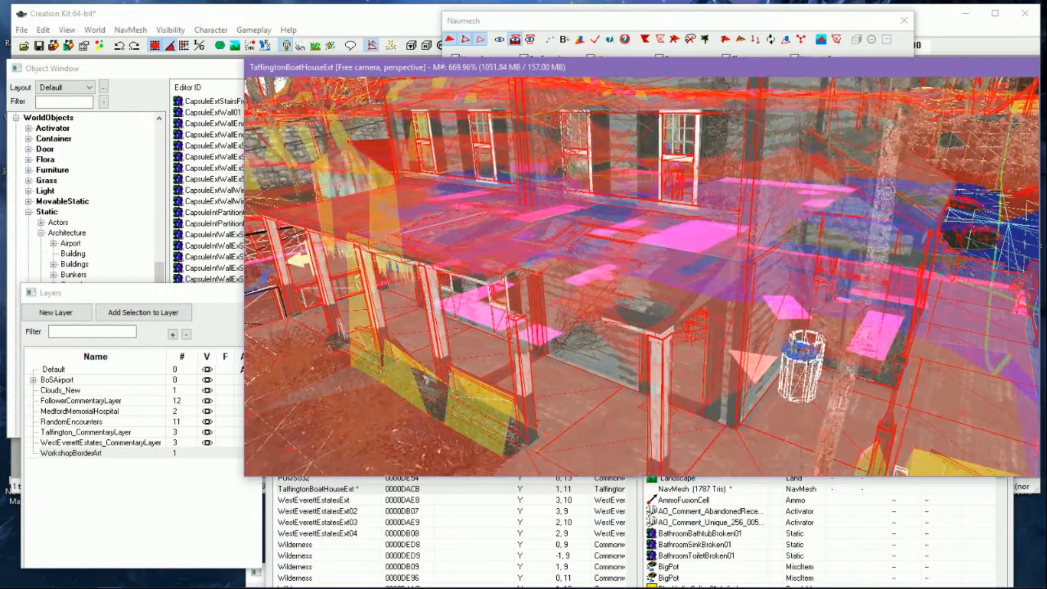
pyautogui.scroll(-2, 647, 358)
pyautogui.moveTo(646, 358); pyautogui.dragTo(856, 398, button='middle')
pyautogui.scroll(1, 797, 375)
pyautogui.scroll(-2, 798, 375)
pyautogui.moveTo(704, 357); pyautogui.dragTo(807, 389, button='middle')
# Display only the navmesh without scene geometry, inspect the layout around the house, and restore the normal navmesh display
pyautogui.click(532, 41)
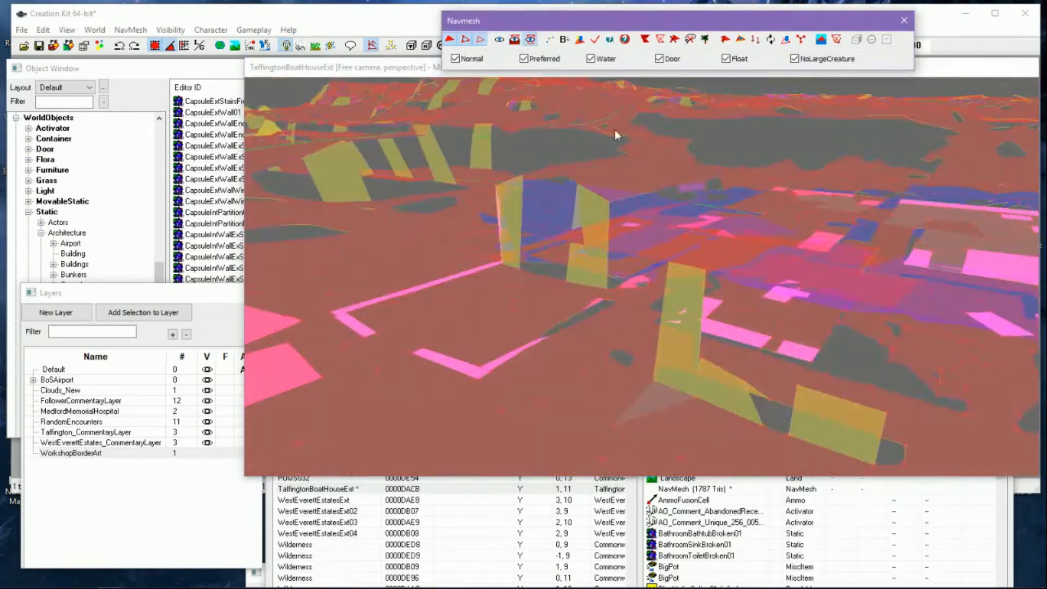
pyautogui.moveTo(686, 279)
pyautogui.keyDown('shift'); pyautogui.mouseDown(button='middle')
pyautogui.moveTo(689, 317)
pyautogui.moveTo(735, 316)
pyautogui.moveTo(734, 377)
pyautogui.moveTo(750, 410)
pyautogui.moveTo(788, 402)
pyautogui.moveTo(780, 347)
pyautogui.moveTo(698, 264)
pyautogui.mouseUp(button='middle'); pyautogui.keyUp('shift')
pyautogui.scroll(-4, 731, 312)
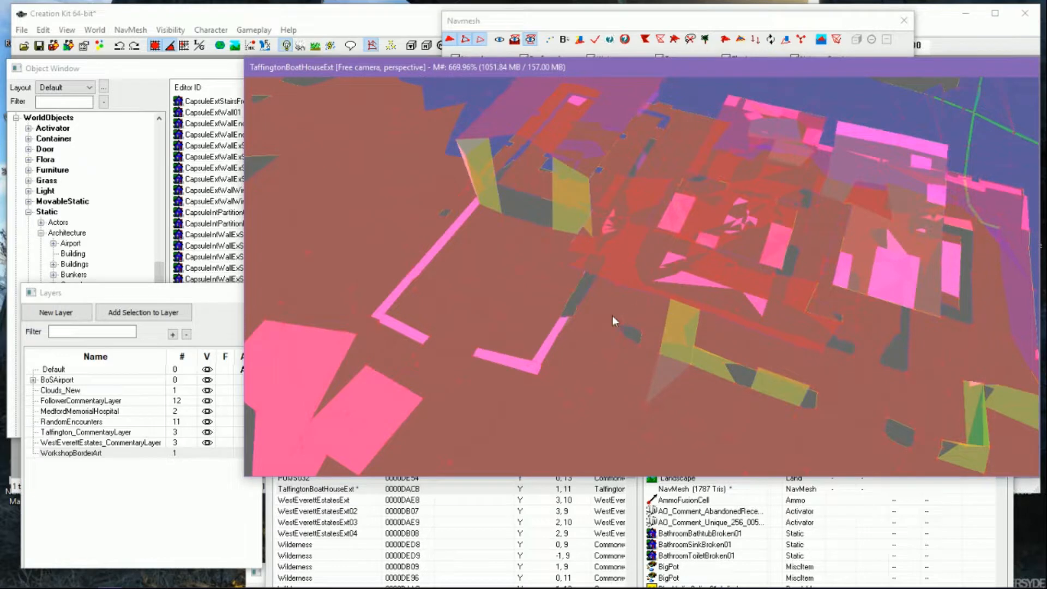
pyautogui.click(501, 38)
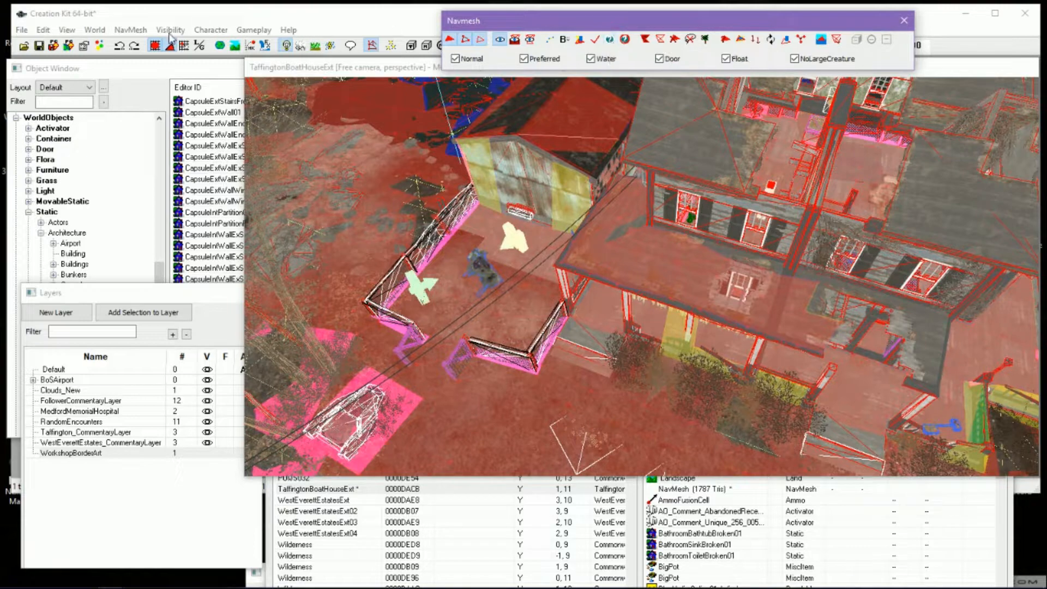
pyautogui.click(131, 29)
pyautogui.moveTo(182, 30)
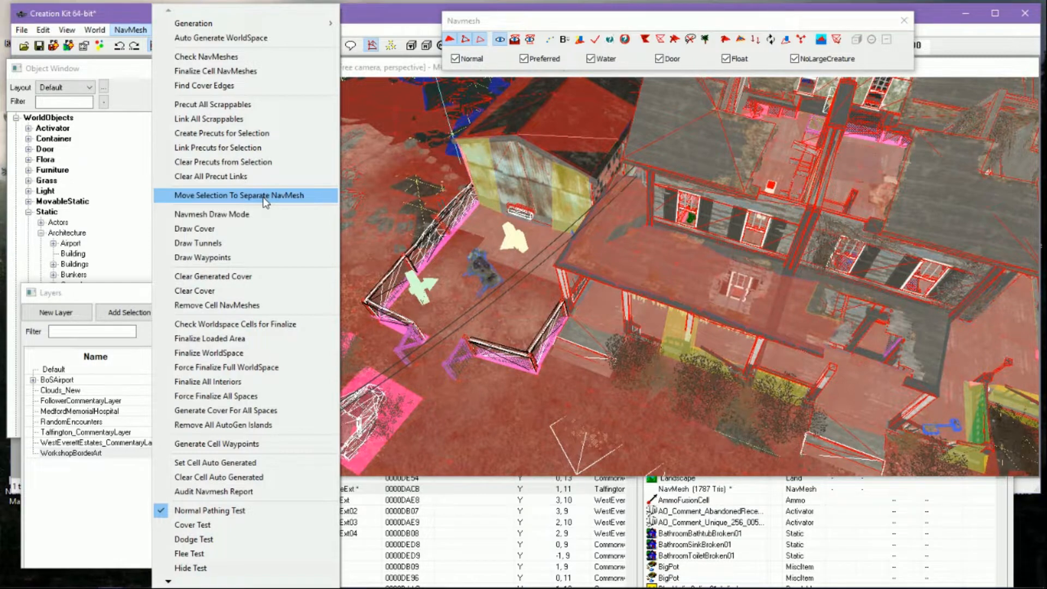
pyautogui.click(540, 15)
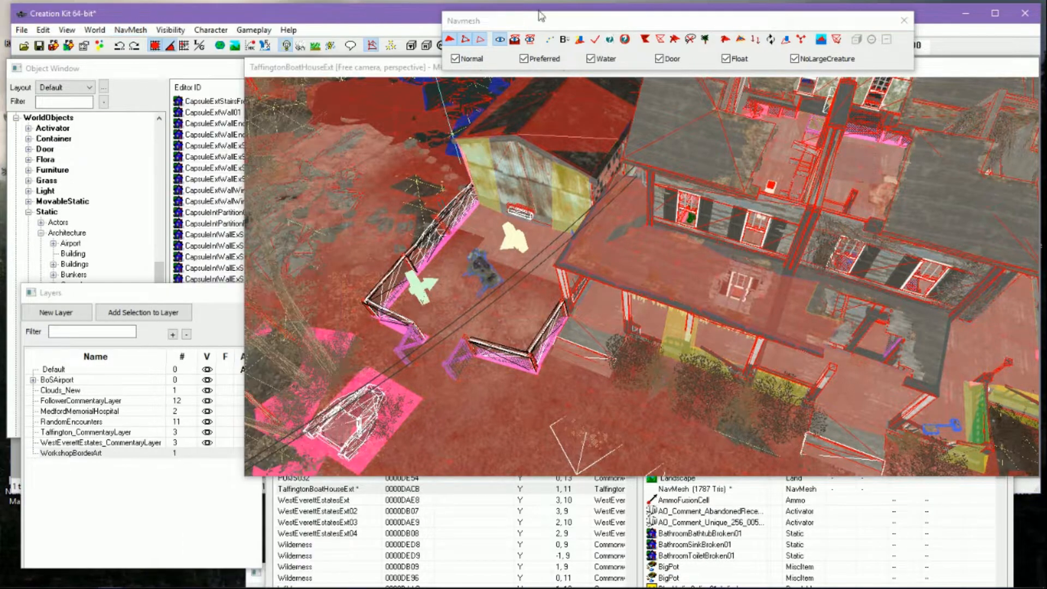
pyautogui.click(600, 21)
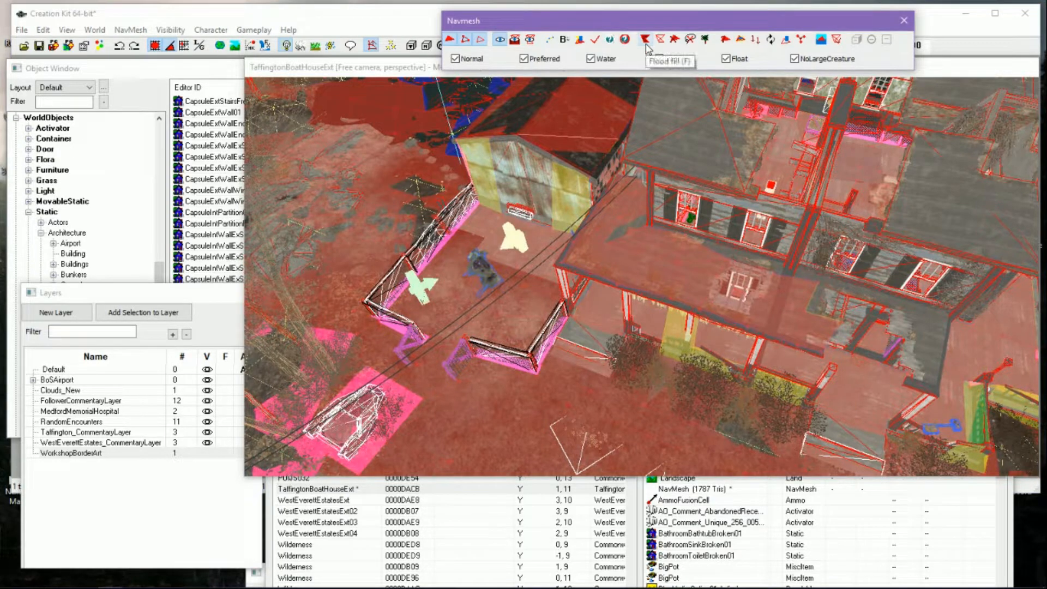
# Select a navmesh triangle beside the yard fence, move the Cell View clear of the status bar, and flood fill the selection
pyautogui.click(567, 388)
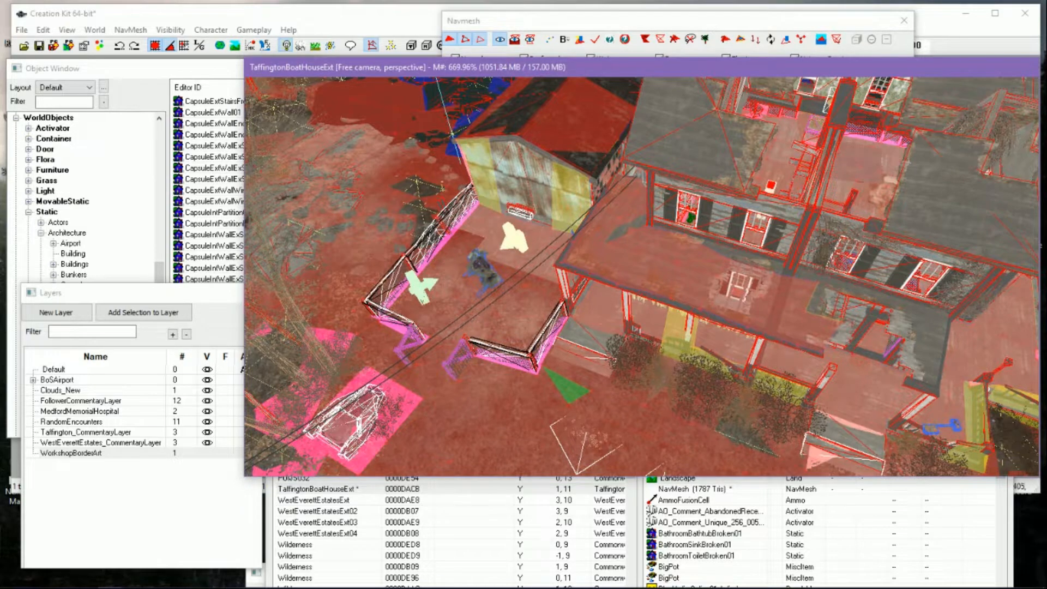
pyautogui.click(395, 489)
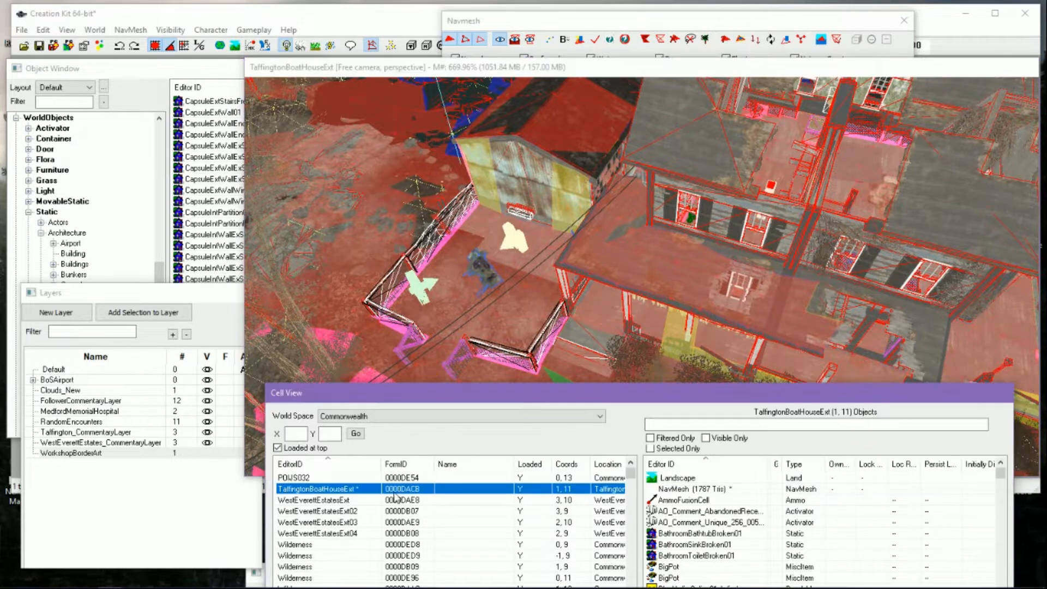
pyautogui.moveTo(536, 398); pyautogui.dragTo(259, 512)
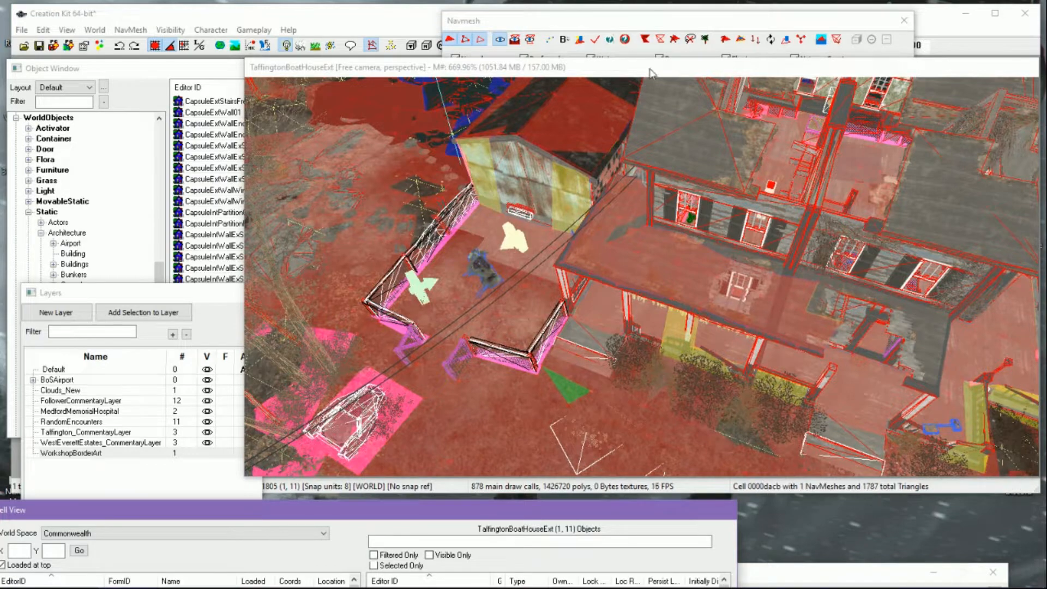
pyautogui.scroll(-3, 767, 284)
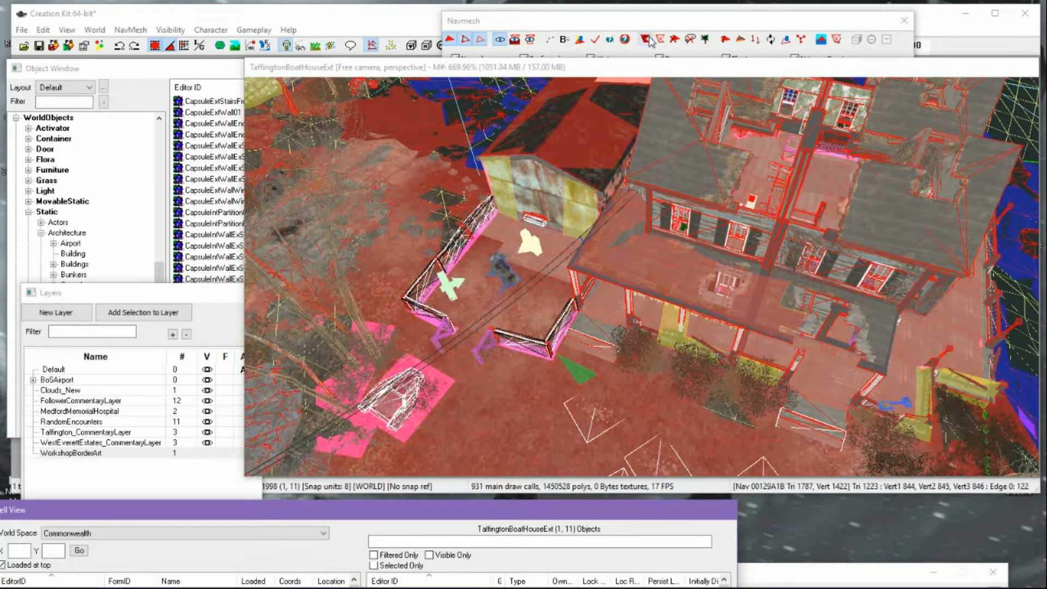
pyautogui.click(647, 40)
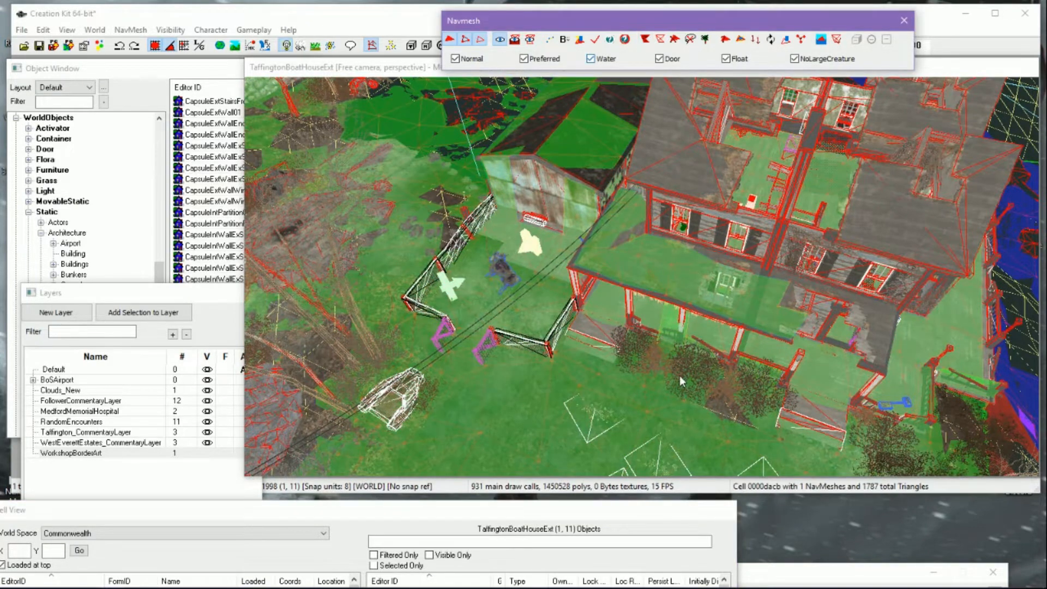
pyautogui.scroll(-4, 679, 378)
pyautogui.moveTo(679, 380); pyautogui.dragTo(664, 403, button='middle')
pyautogui.scroll(5, 663, 403)
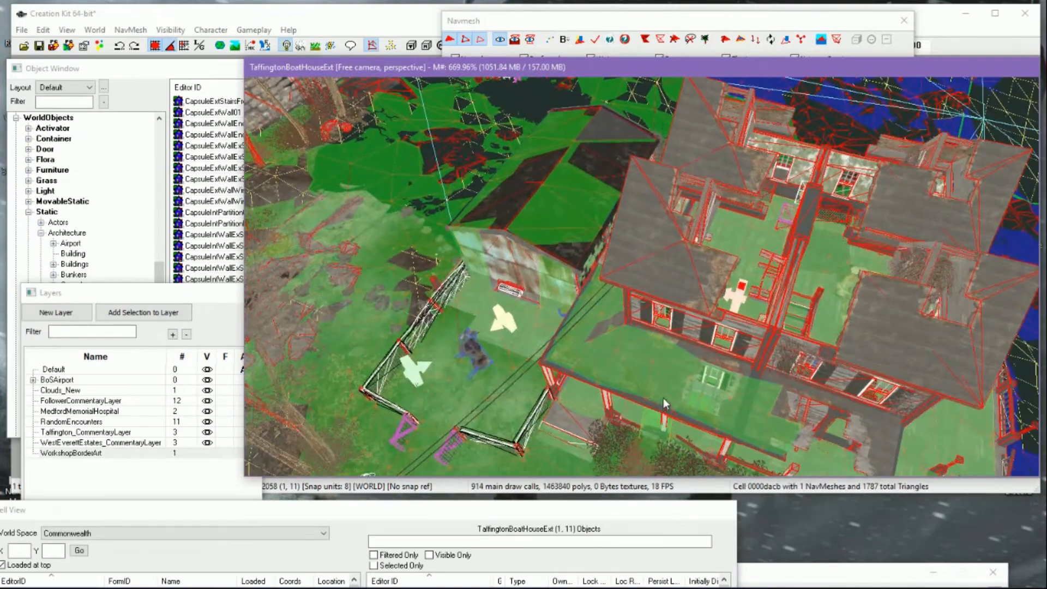
# Bring the render view to the cell's NavMesh entry from the Cell View and inspect the selected navmesh from above
pyautogui.click(609, 515)
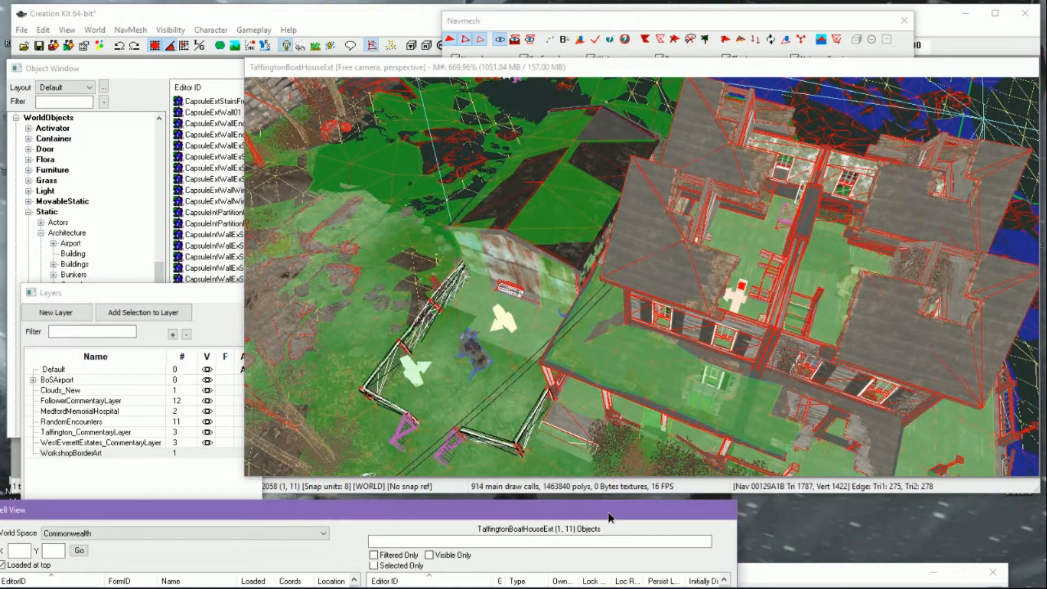
pyautogui.moveTo(608, 515); pyautogui.dragTo(566, 367)
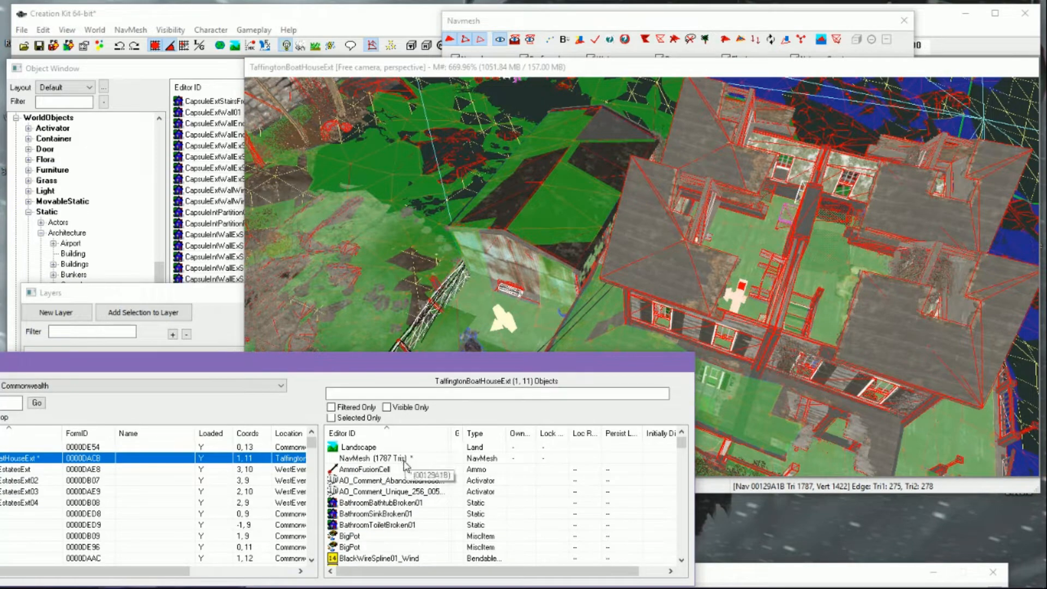
pyautogui.click(402, 461)
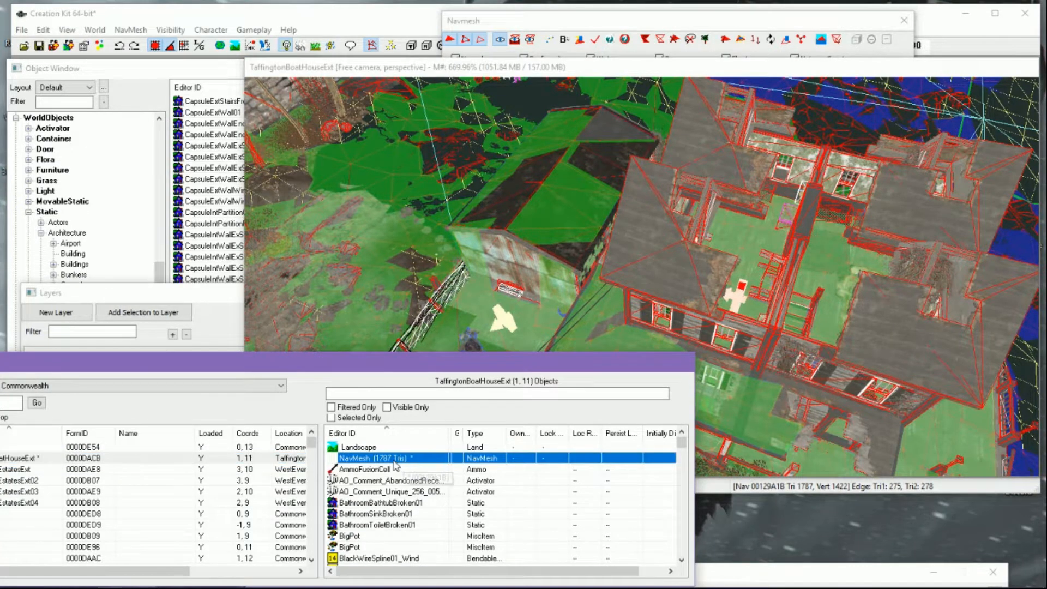
pyautogui.doubleClick(393, 461)
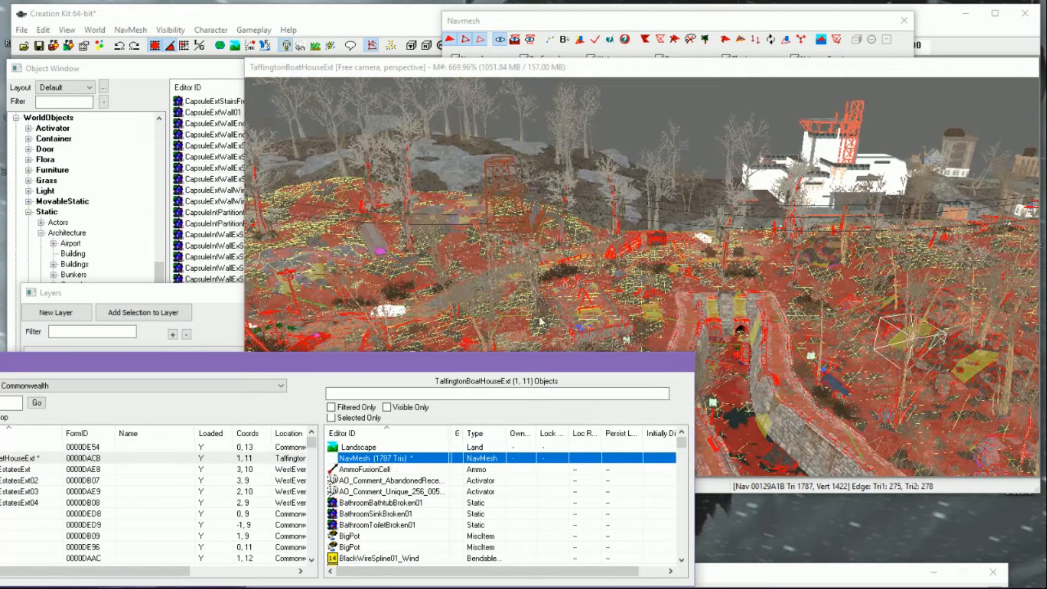
pyautogui.click(614, 67)
pyautogui.keyDown('shift'); pyautogui.moveTo(752, 366); pyautogui.dragTo(757, 340, button='middle'); pyautogui.keyUp('shift')
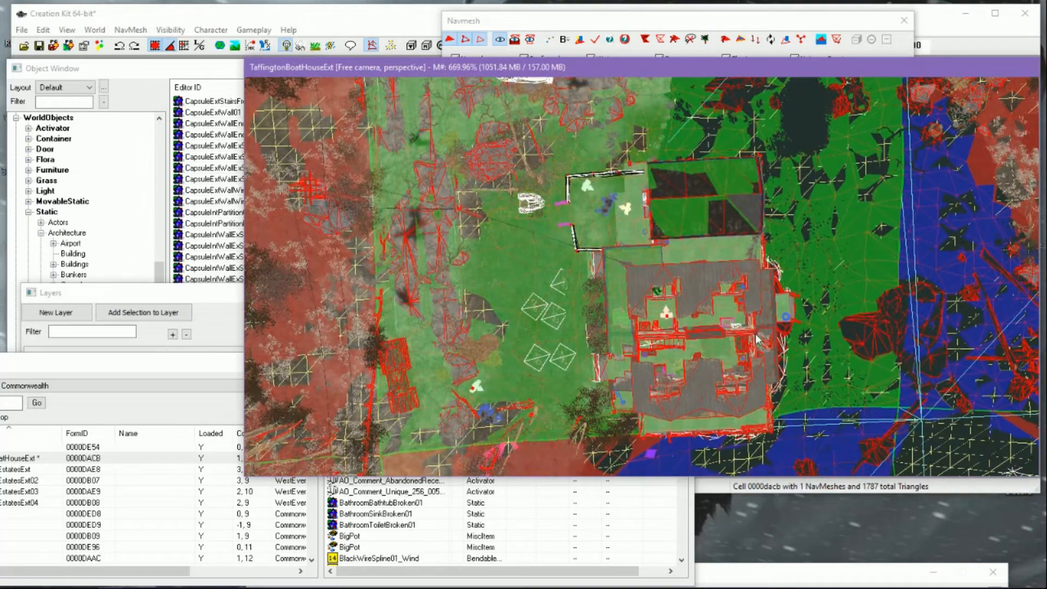
pyautogui.scroll(6, 757, 339)
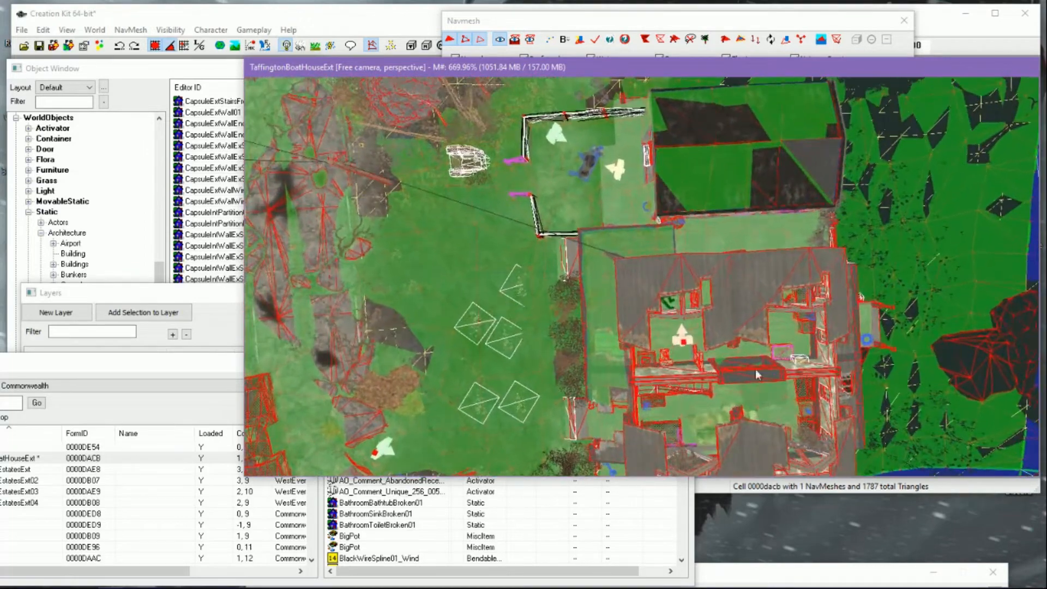
pyautogui.click(749, 578)
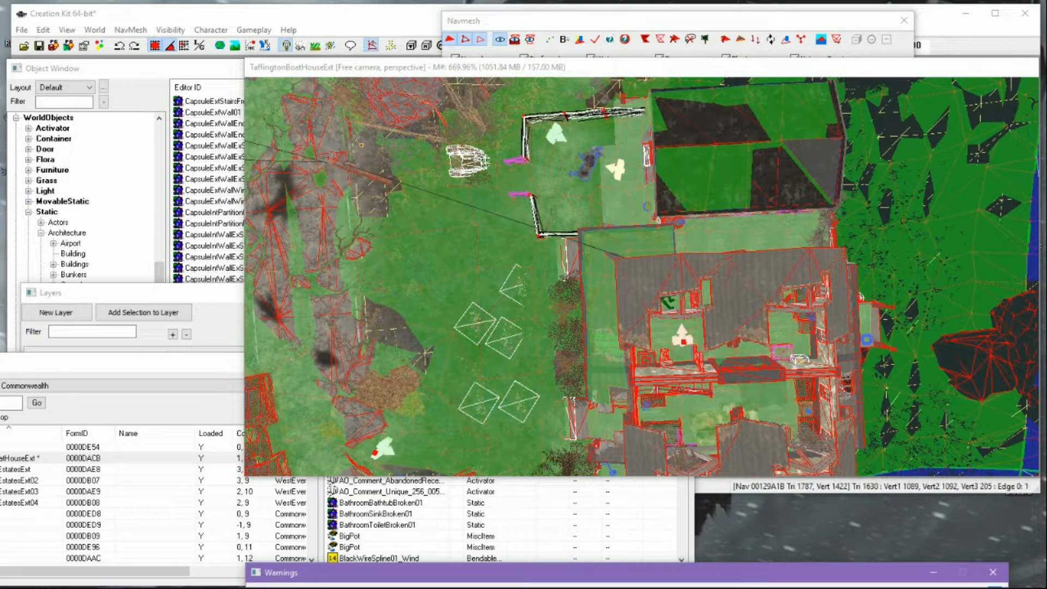
pyautogui.click(315, 408)
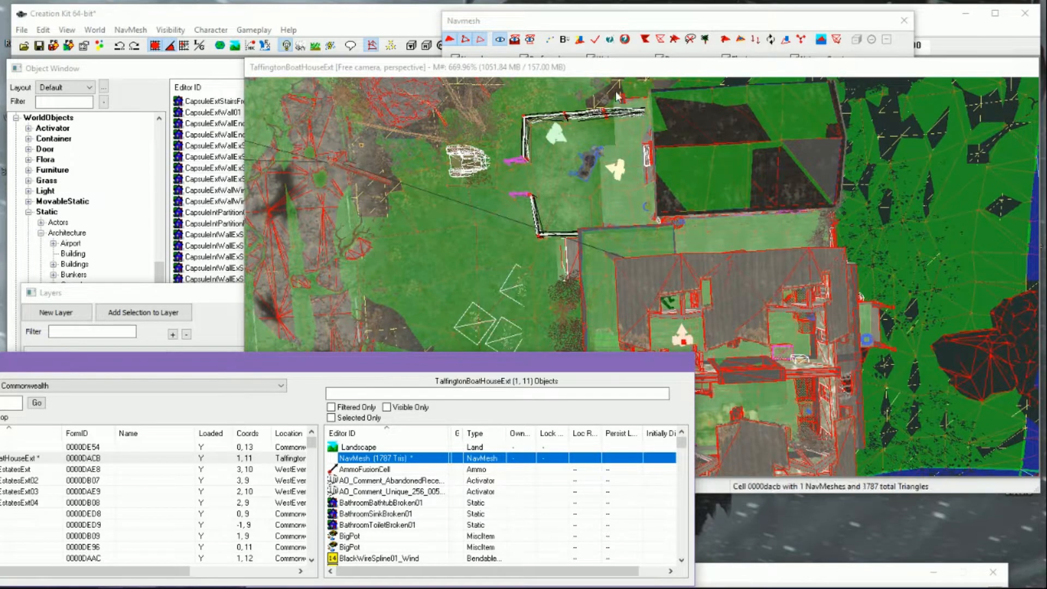
# Try selecting a navmesh triangle in the yard, flood filling the connected navmesh, and clearing the selection
pyautogui.click(496, 242)
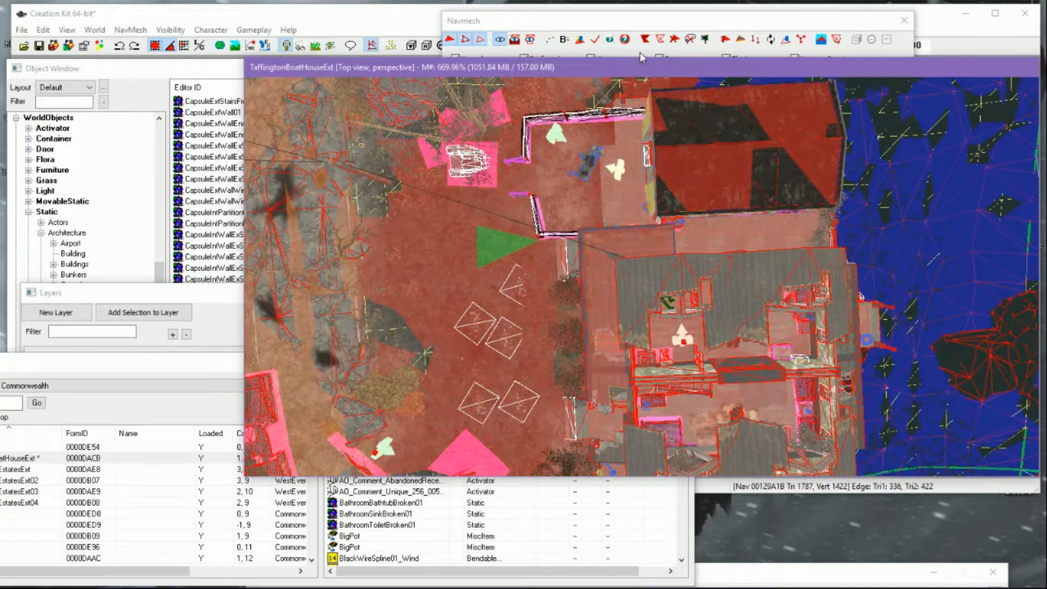
pyautogui.click(661, 40)
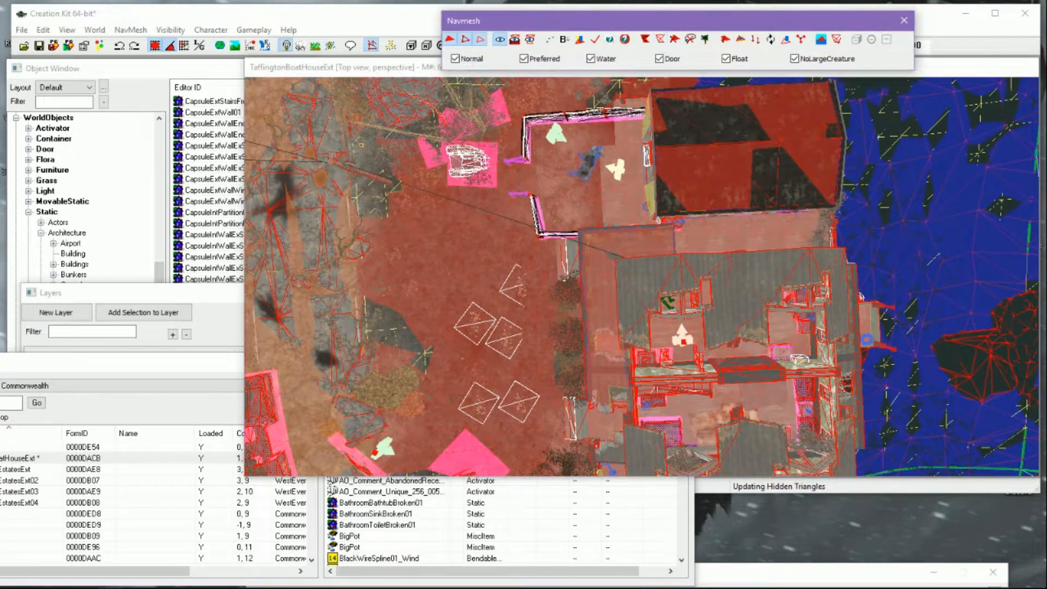
pyautogui.click(645, 41)
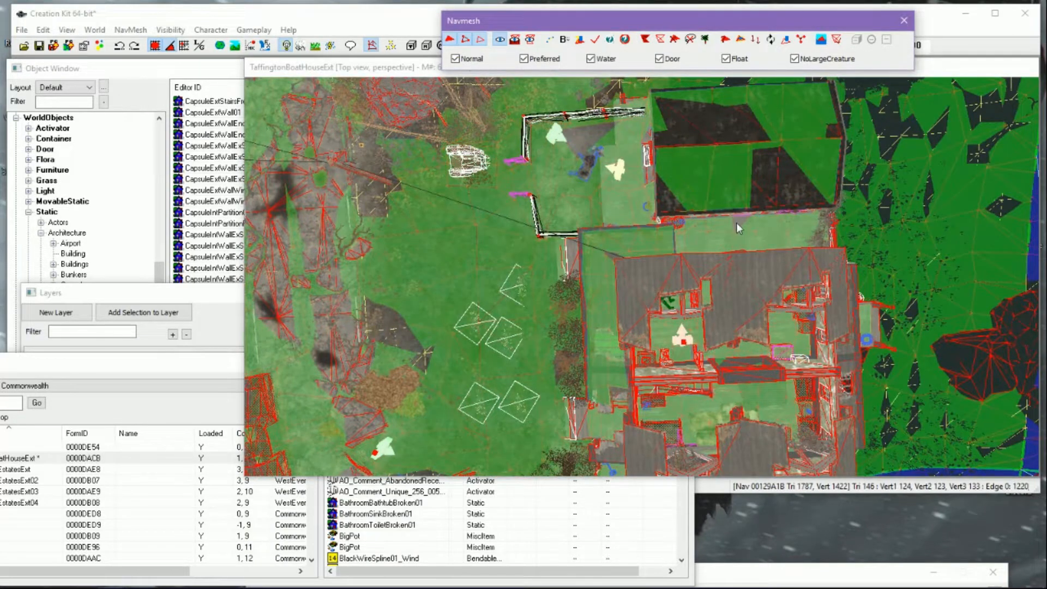
pyautogui.scroll(2, 642, 276)
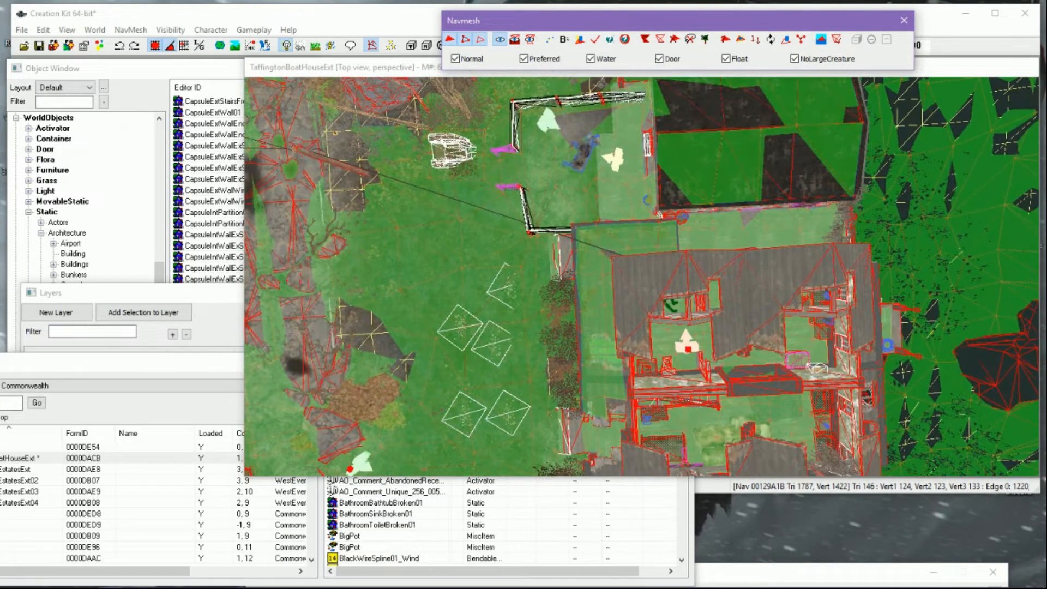
pyautogui.click(690, 40)
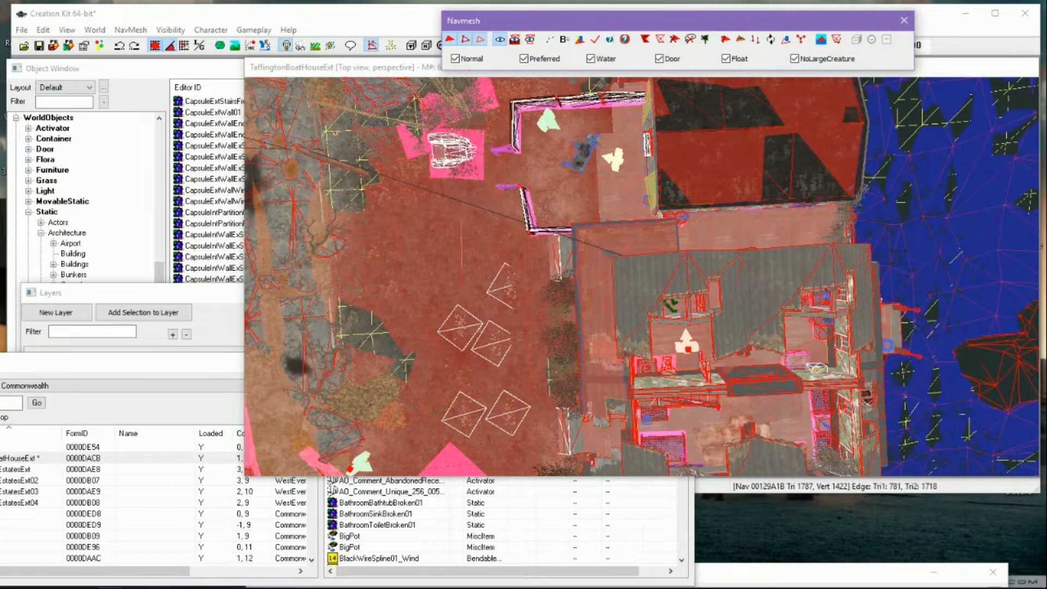
# Re-check the cell's navmesh for triangle warnings in the Select Triangle dialog and close the dialog
pyautogui.click(726, 40)
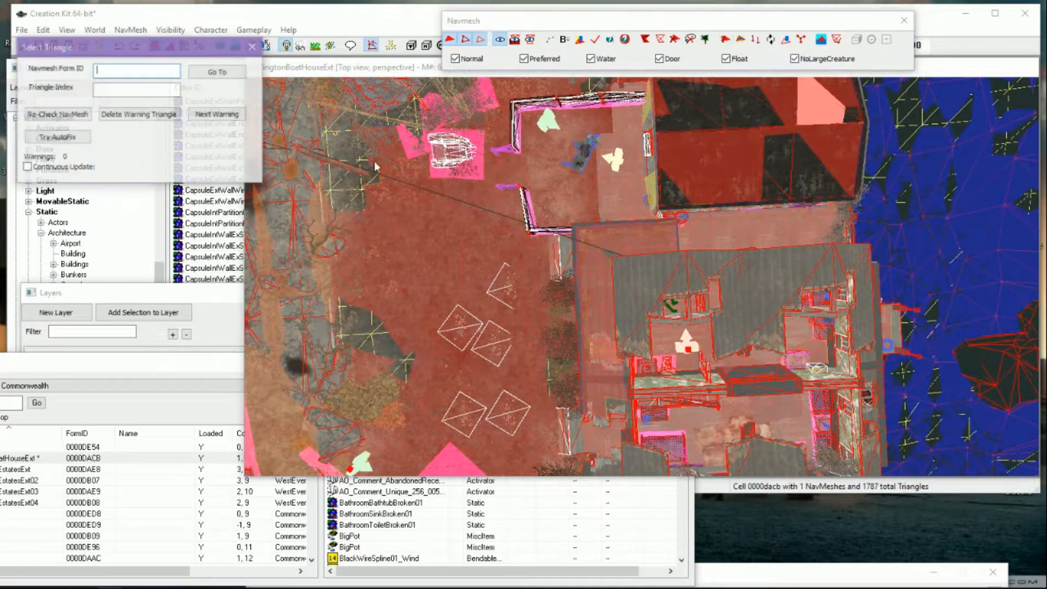
pyautogui.click(64, 116)
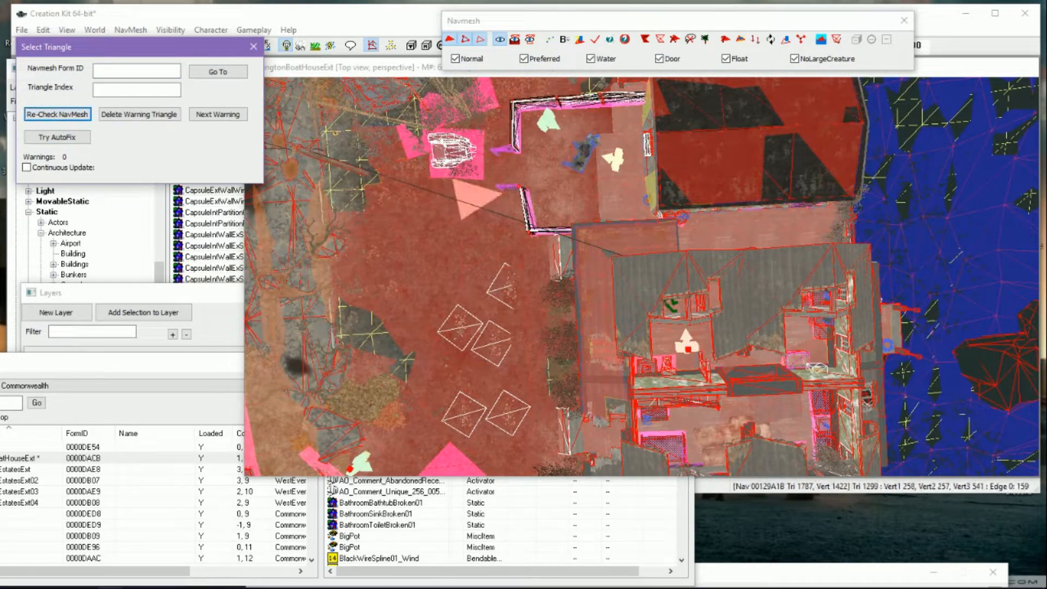
pyautogui.click(357, 67)
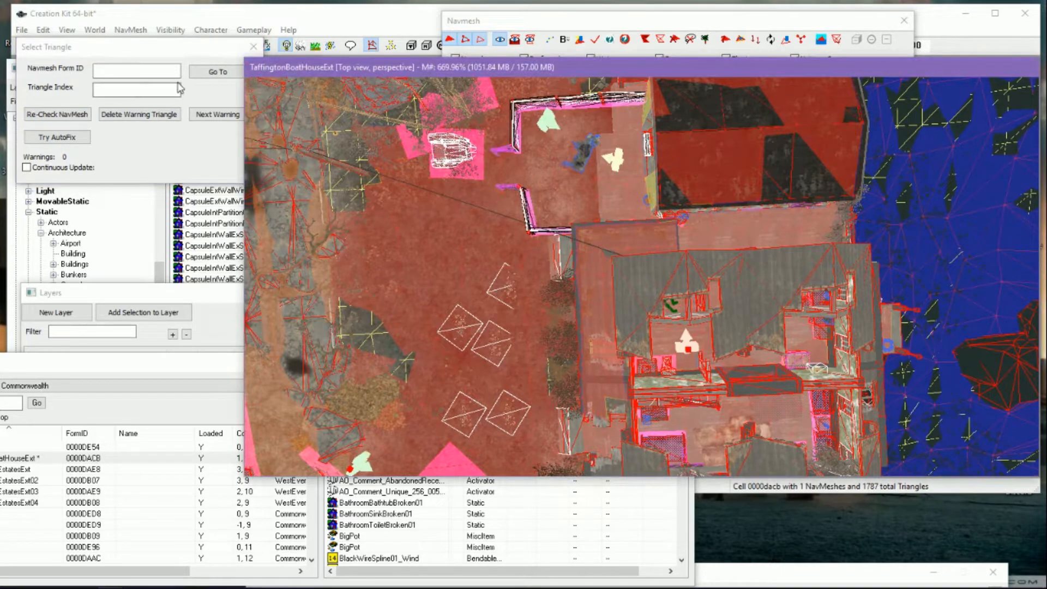
pyautogui.click(166, 45)
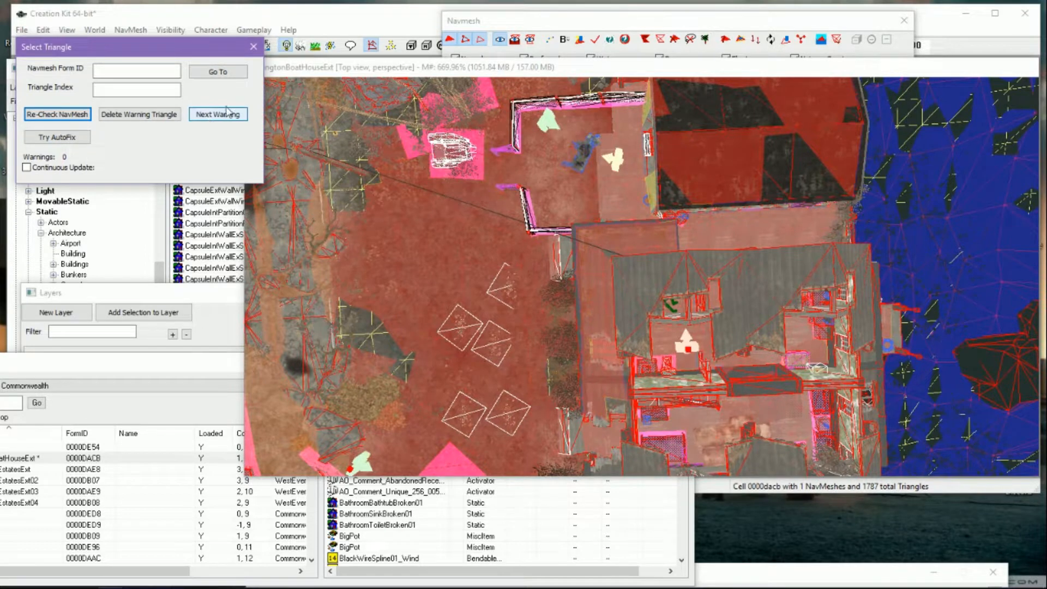
pyautogui.click(252, 48)
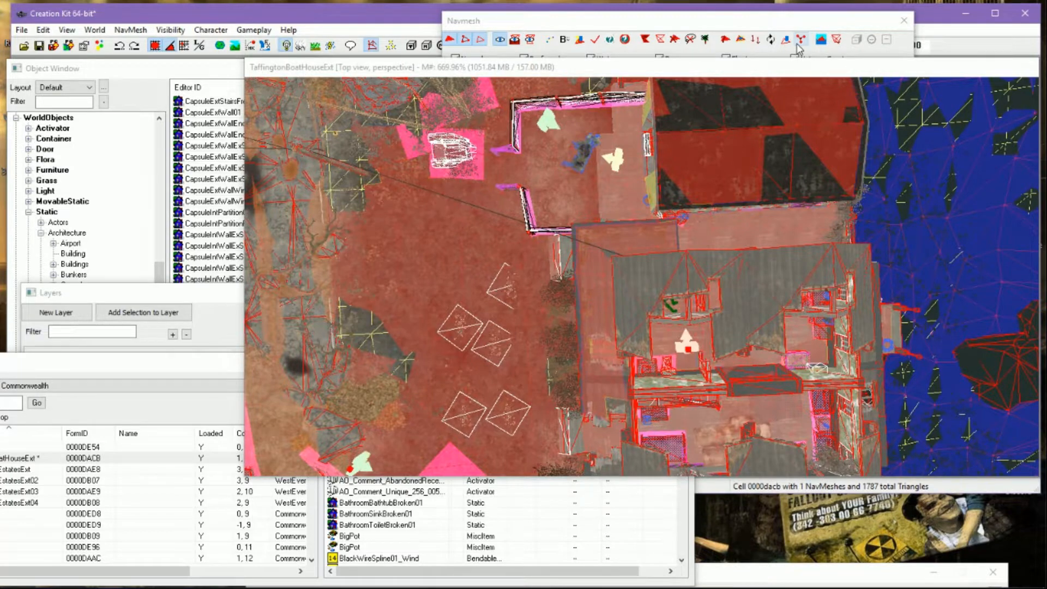
# Optimize the boathouse cell's navmesh triangulation
pyautogui.scroll(3, 589, 260)
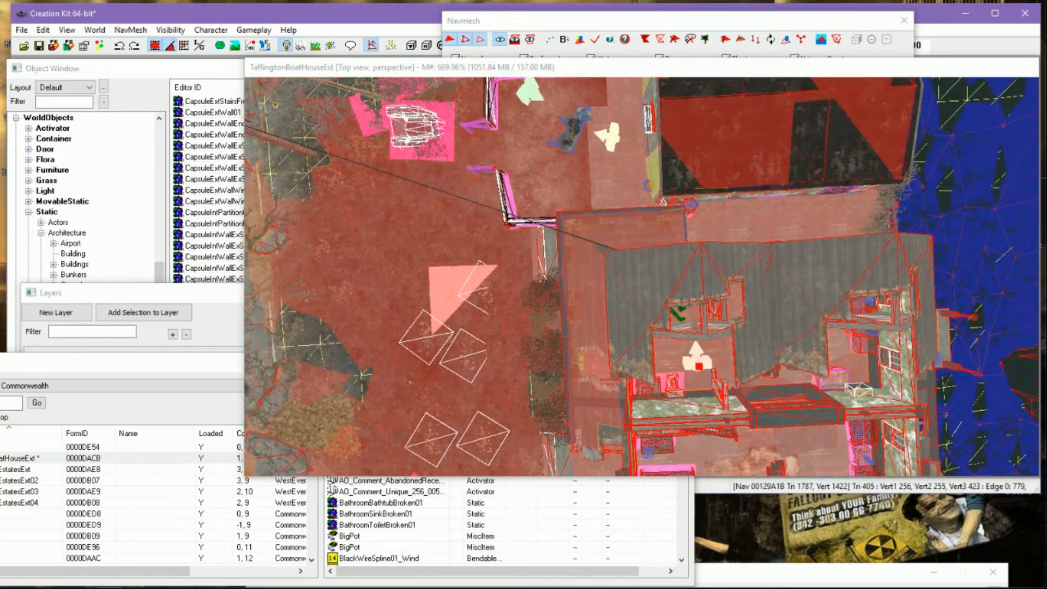
pyautogui.click(490, 254)
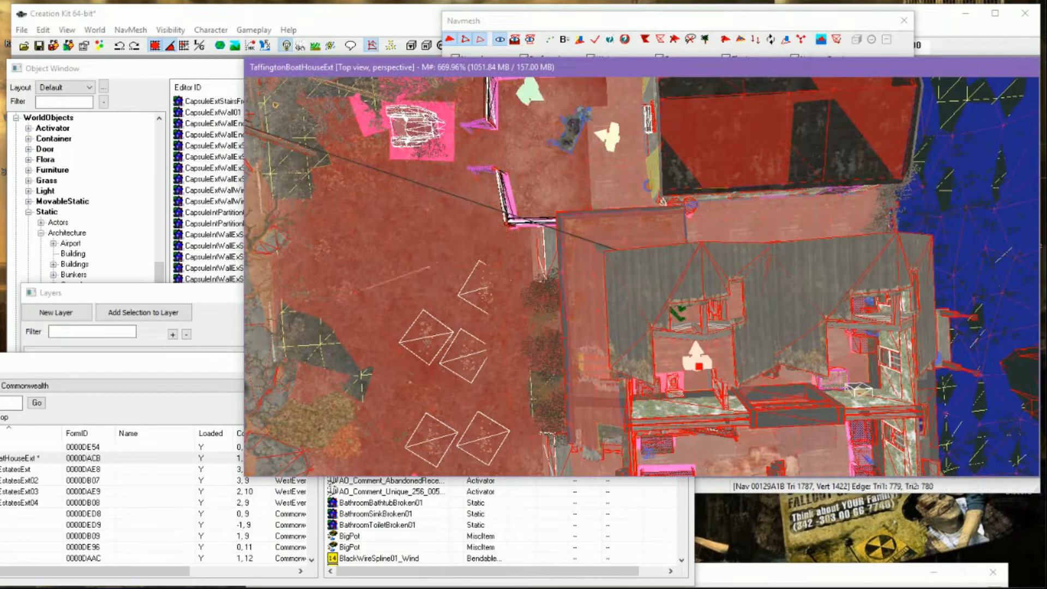
pyautogui.click(804, 42)
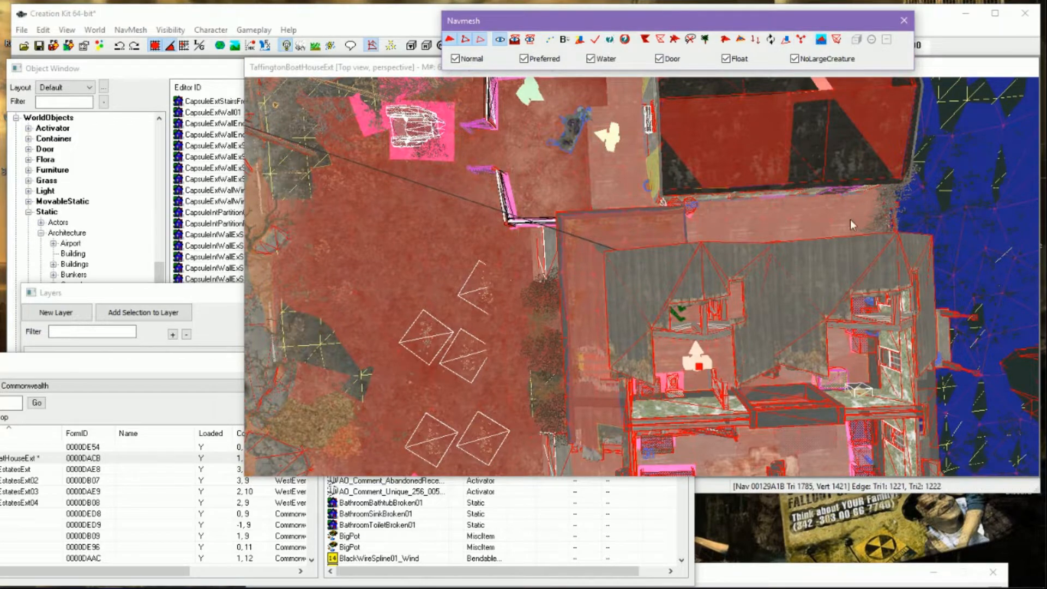
# Examine the blue water navmesh beside the house and follow the shoreline where it meets the land navmesh
pyautogui.moveTo(851, 224); pyautogui.dragTo(692, 230, button='middle')
pyautogui.moveTo(768, 228); pyautogui.dragTo(721, 232, button='middle')
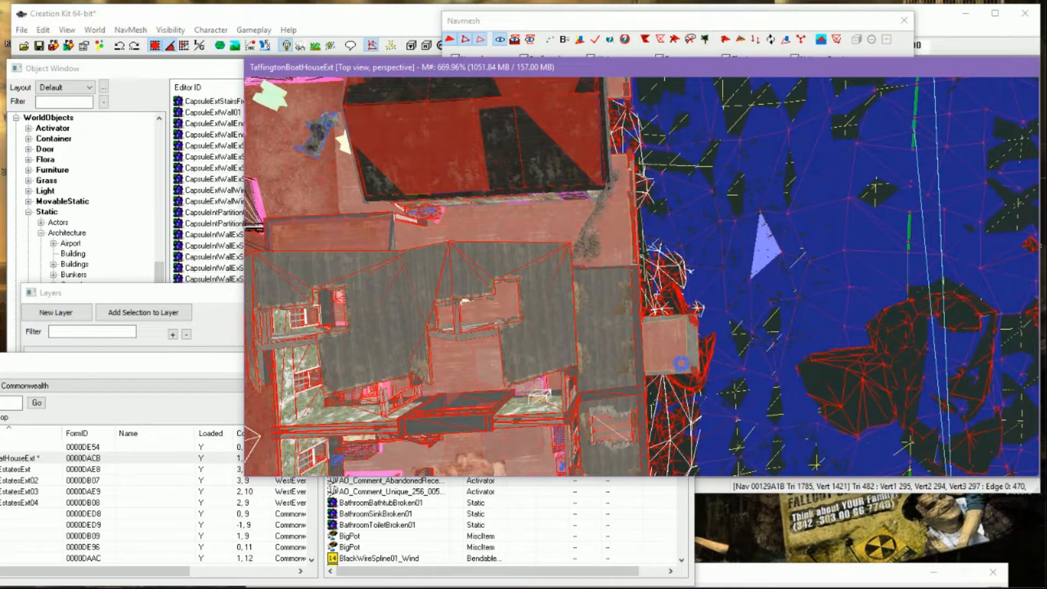
pyautogui.scroll(-3, 642, 276)
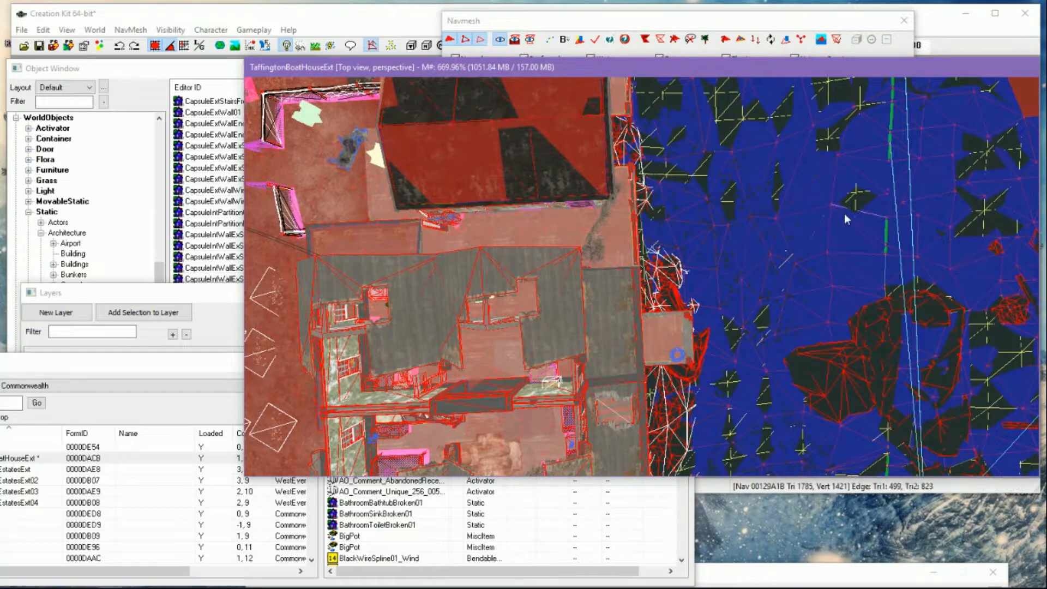
pyautogui.scroll(-1, 803, 227)
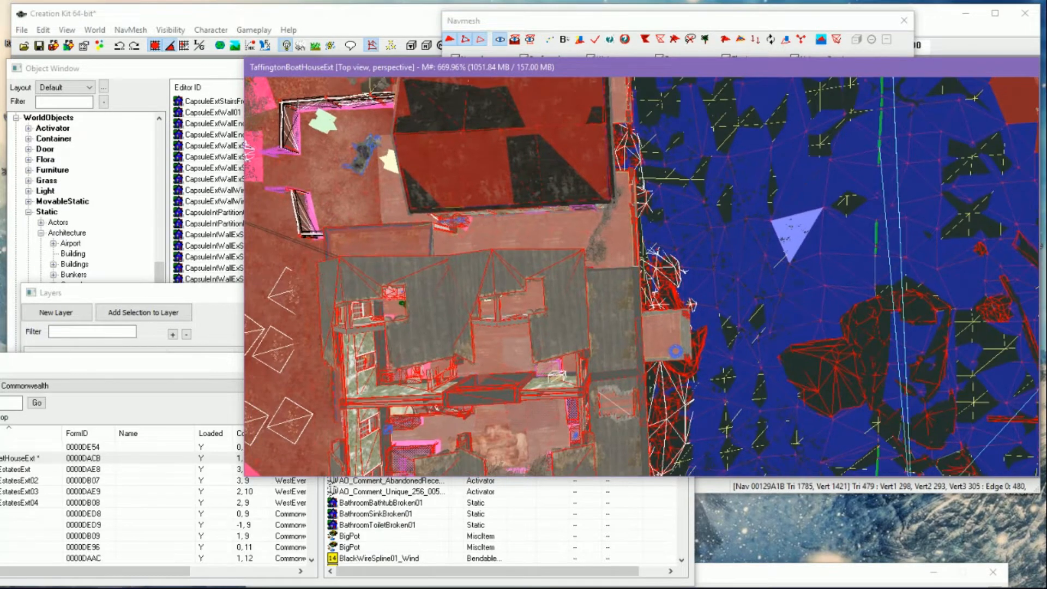
pyautogui.moveTo(803, 227); pyautogui.dragTo(844, 381, button='middle')
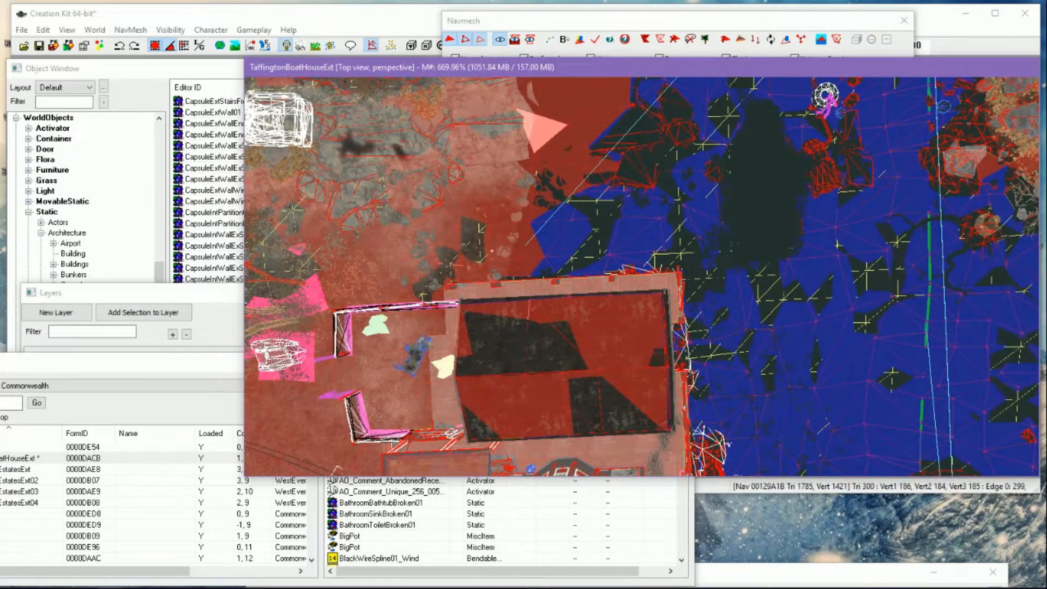
pyautogui.moveTo(545, 127); pyautogui.dragTo(586, 191, button='middle')
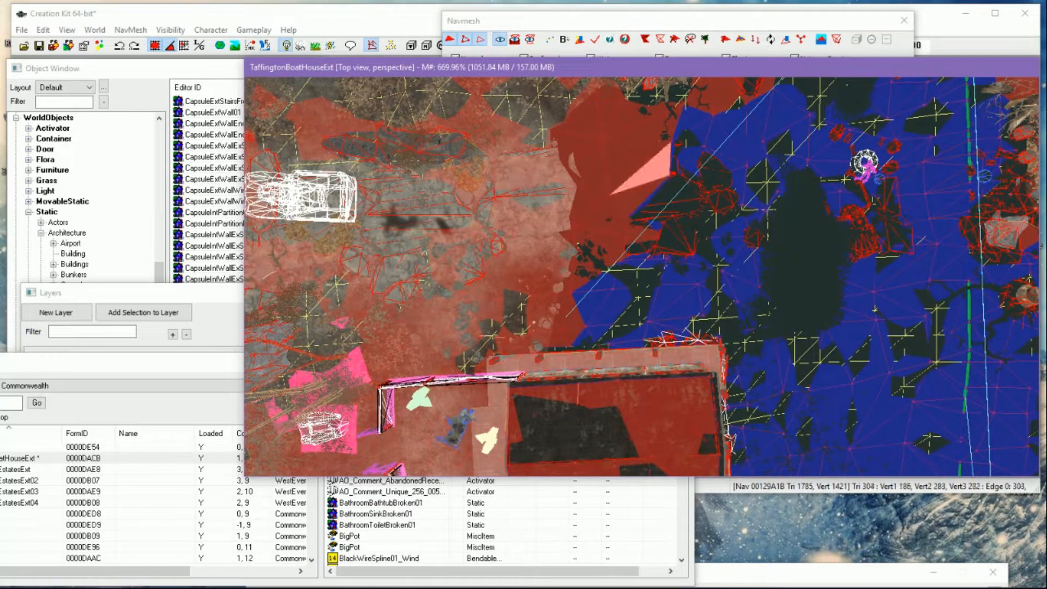
pyautogui.moveTo(640, 163); pyautogui.dragTo(634, 213, button='middle')
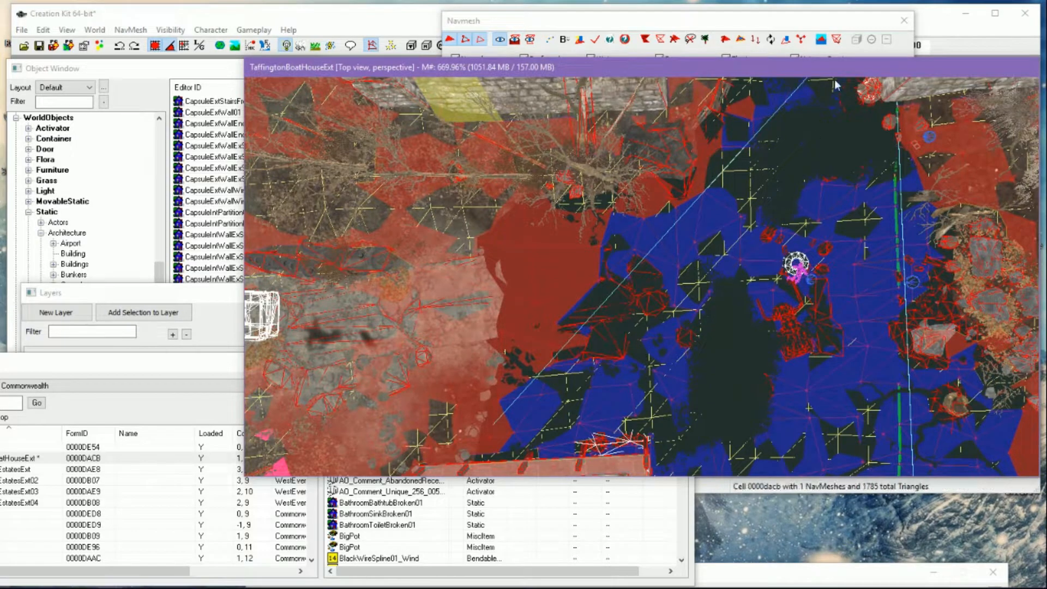
pyautogui.click(835, 26)
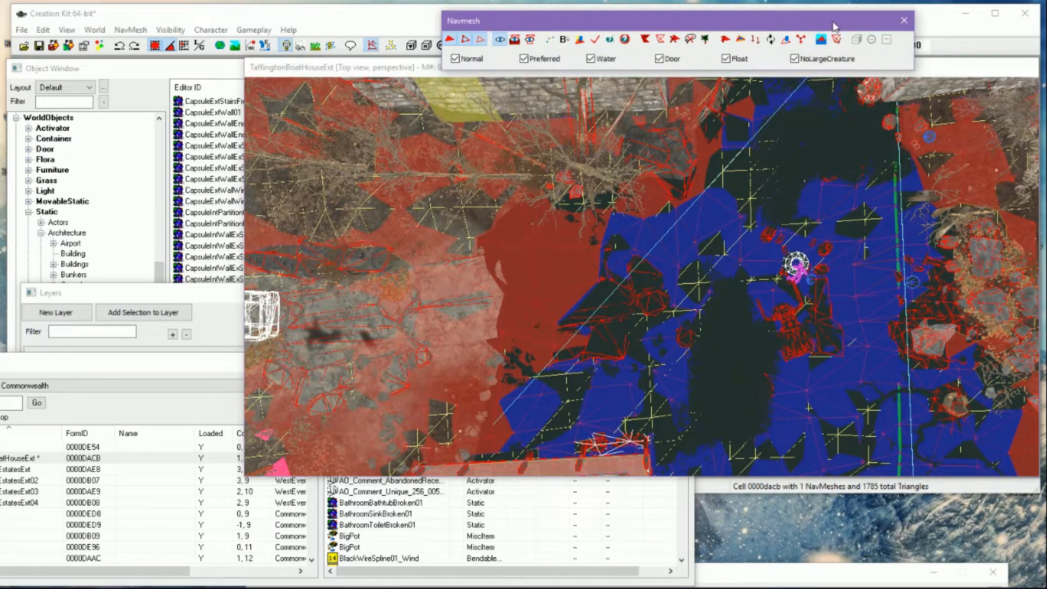
pyautogui.scroll(-1, 630, 314)
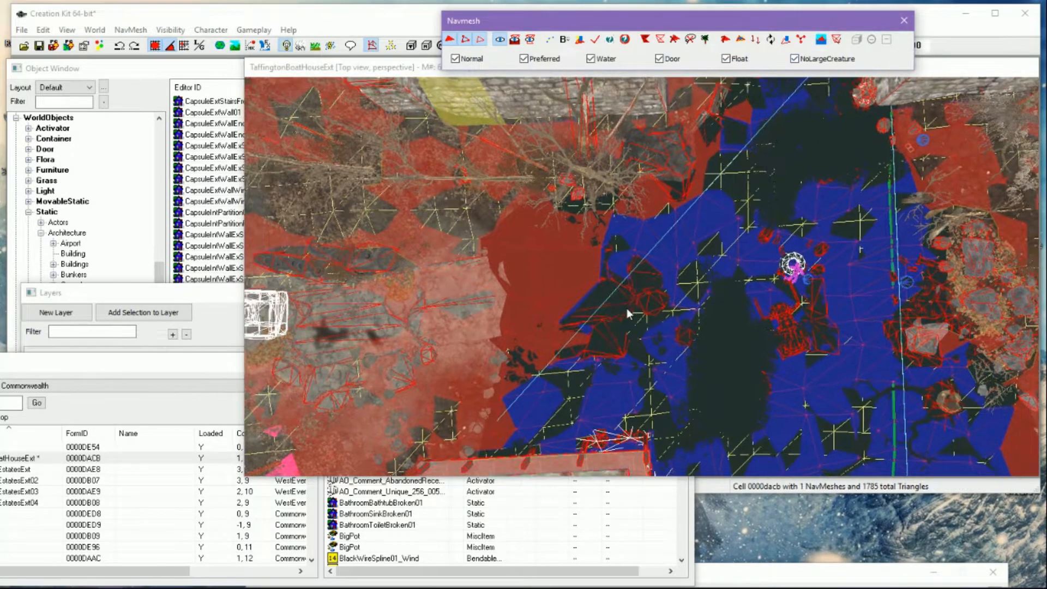
pyautogui.scroll(-1, 627, 309)
# Select a preferred navmesh triangle on the road, toggle its preferred flag off, and toggle the flag back on
pyautogui.moveTo(627, 309); pyautogui.dragTo(781, 251, button='middle')
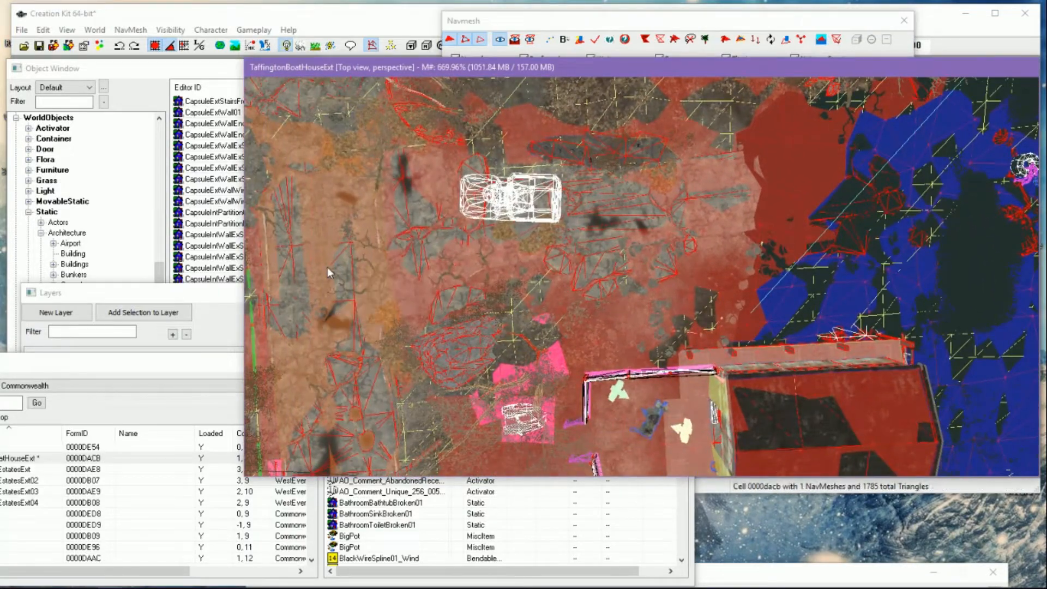
pyautogui.click(334, 230)
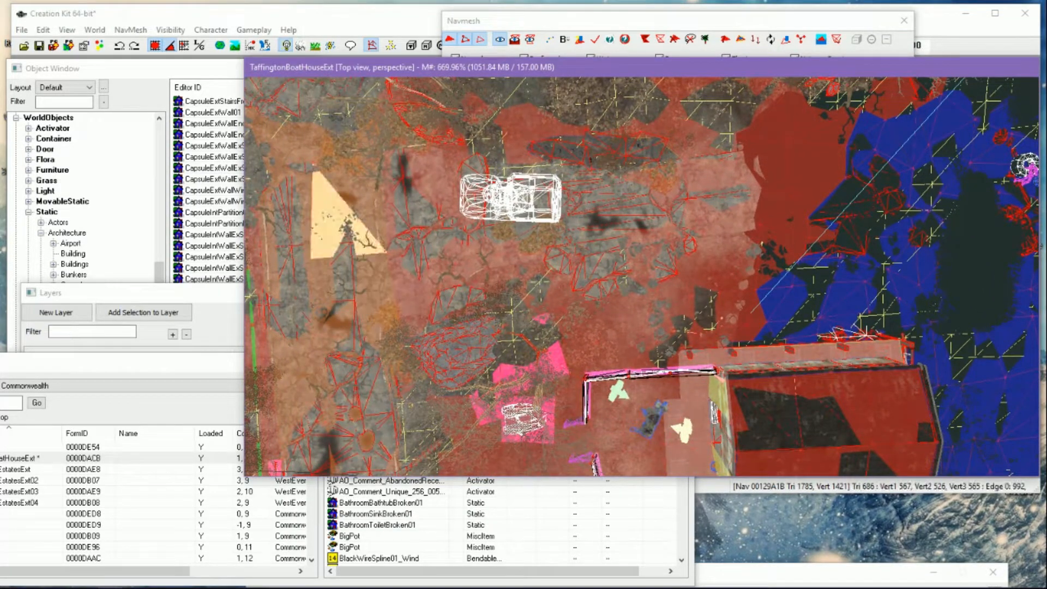
pyautogui.press('d')
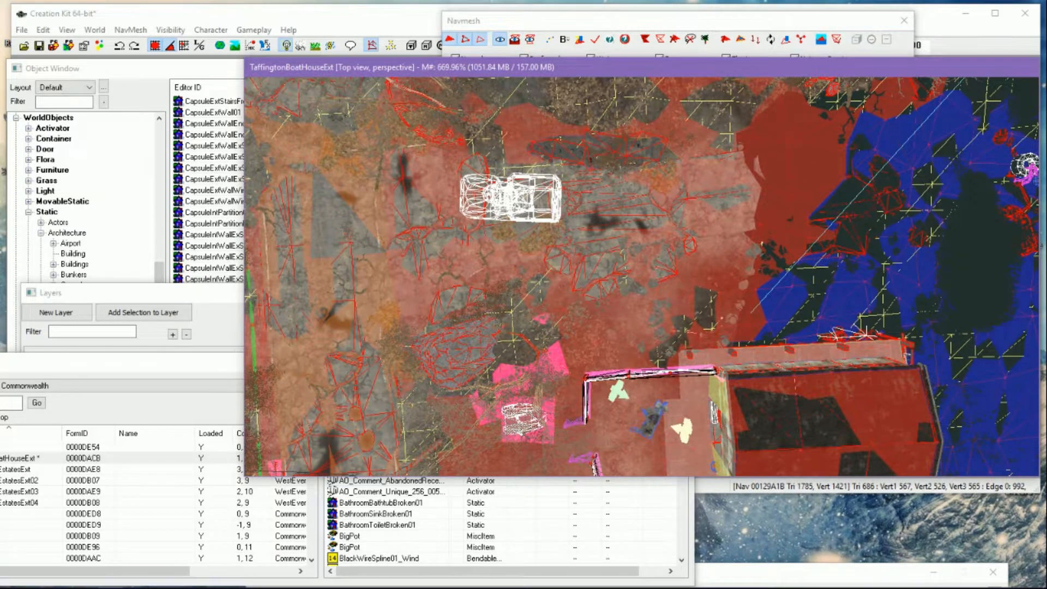
pyautogui.click(836, 39)
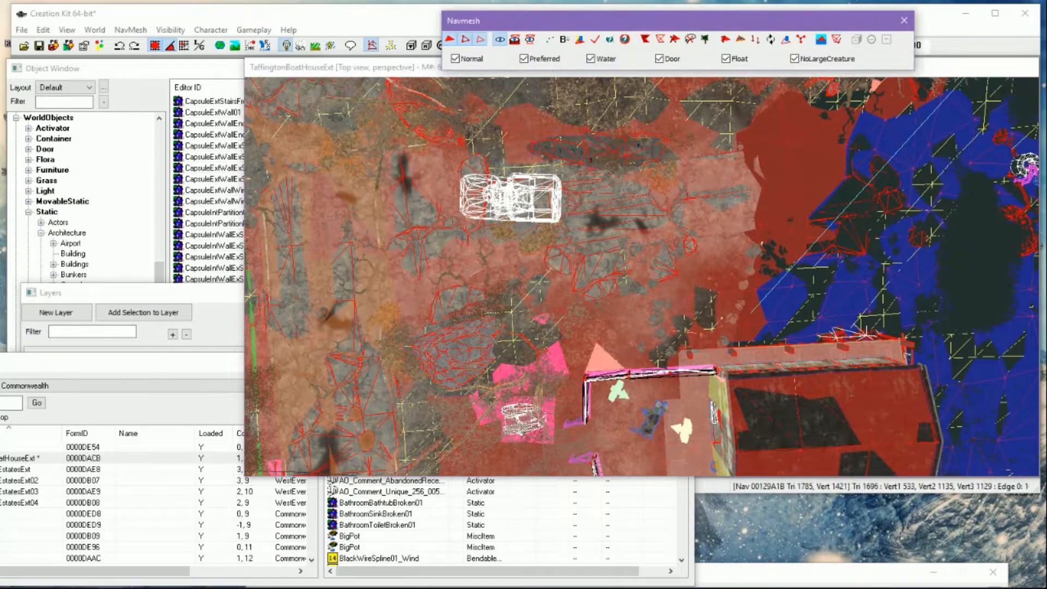
pyautogui.click(348, 231)
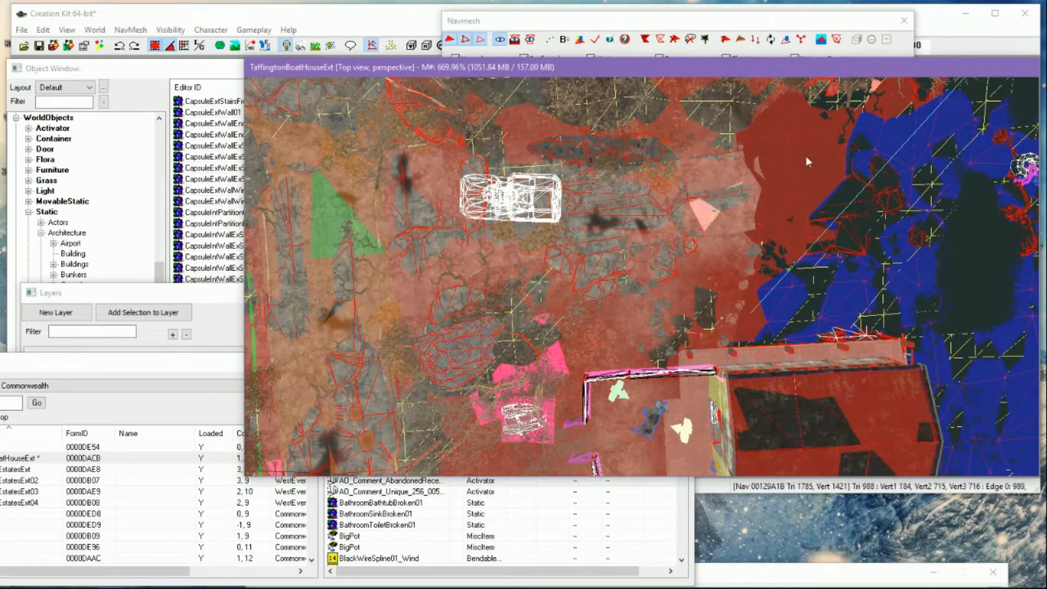
pyautogui.click(837, 39)
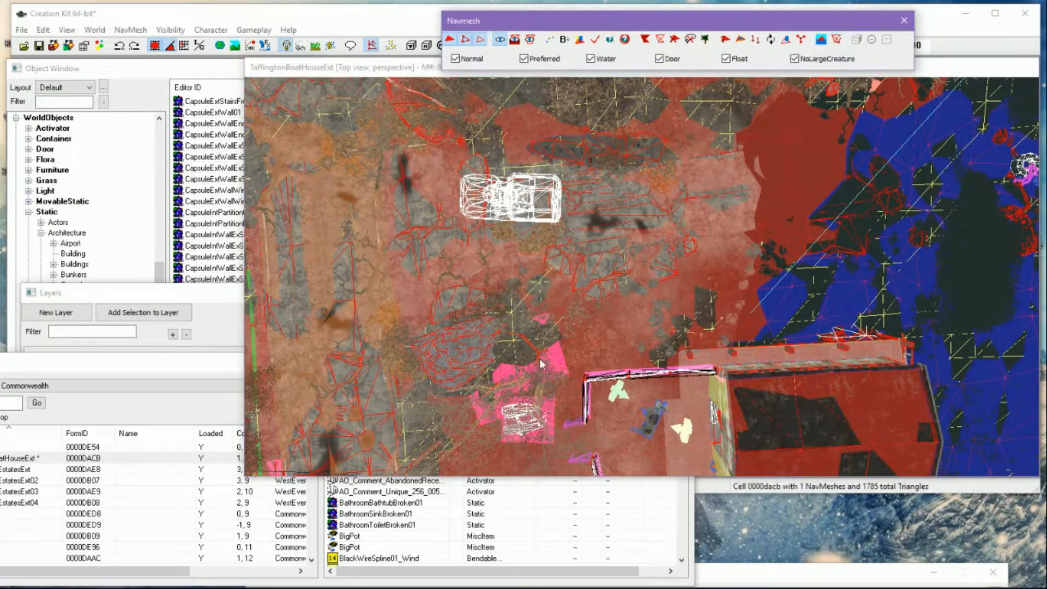
# Examine the navmesh triangles in the yard outside the boundary wall's opening from close and wider views
pyautogui.moveTo(540, 364); pyautogui.dragTo(551, 226, button='middle')
pyautogui.scroll(2, 642, 277)
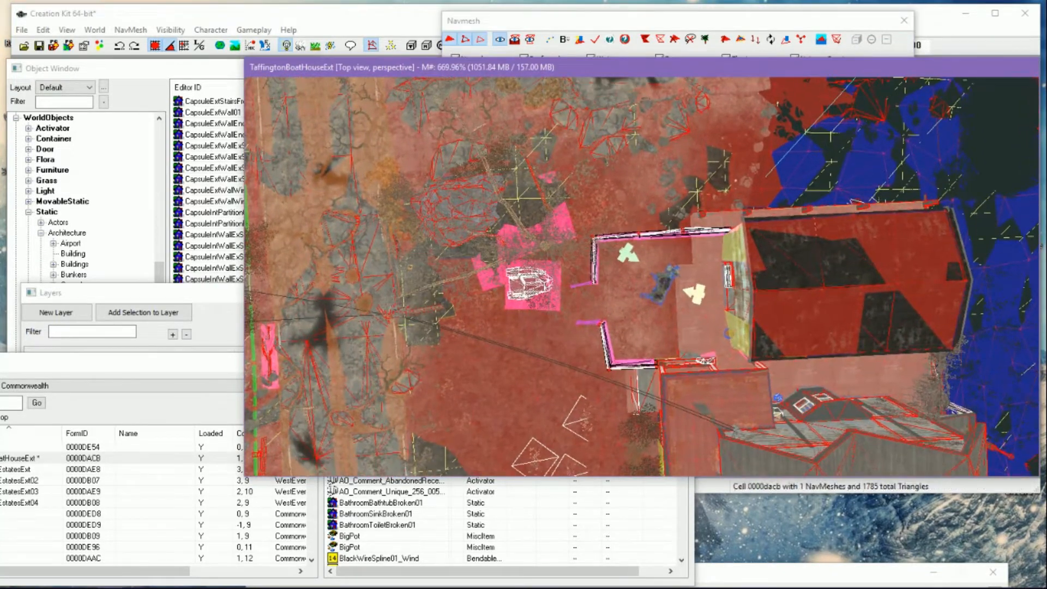
pyautogui.click(548, 345)
pyautogui.scroll(2, 468, 349)
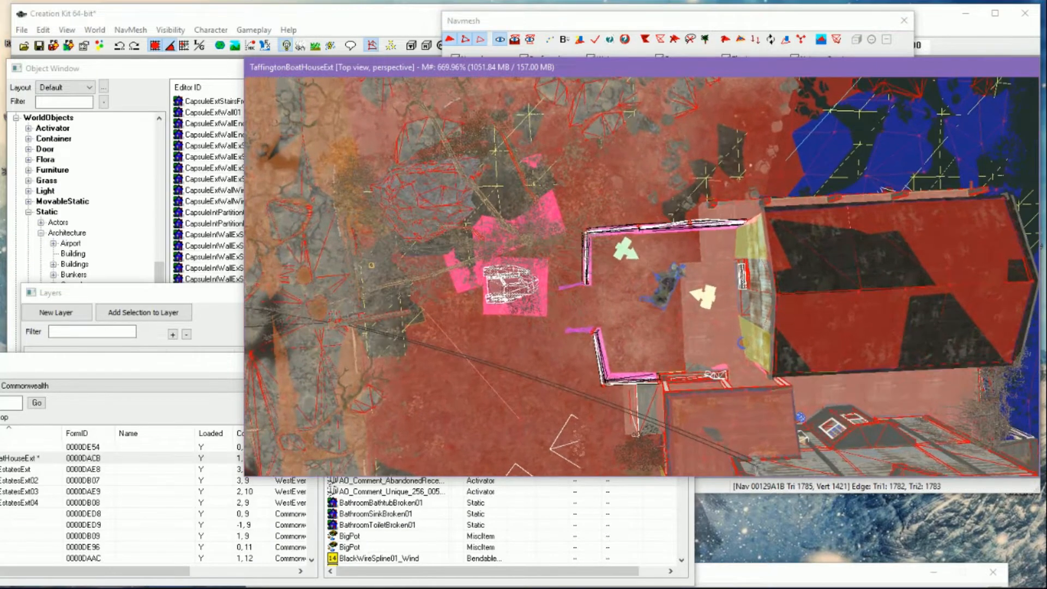
pyautogui.moveTo(491, 370); pyautogui.dragTo(545, 293, button='middle')
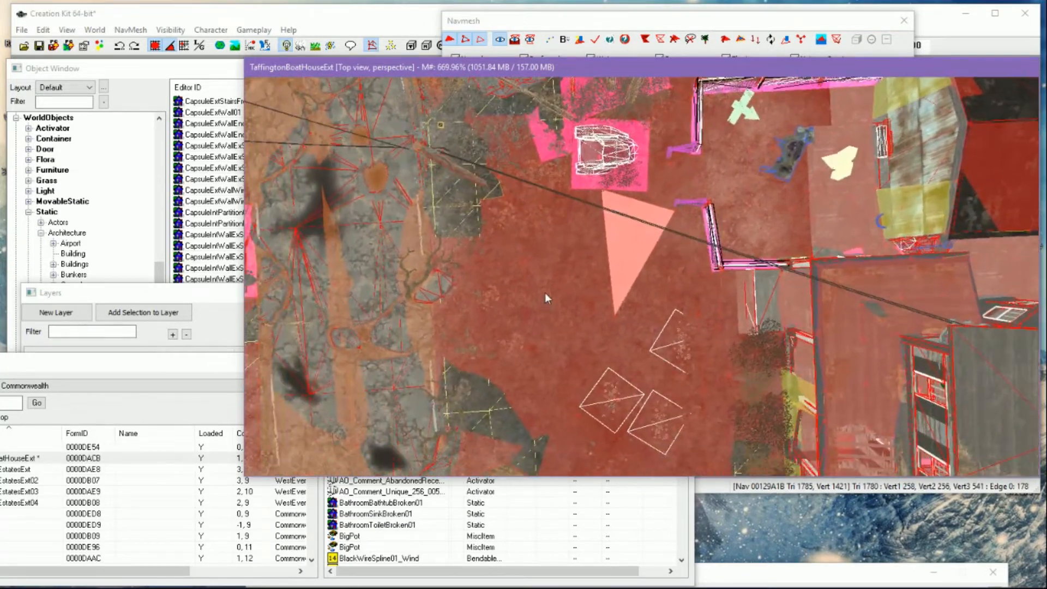
pyautogui.click(674, 19)
pyautogui.scroll(3, 638, 229)
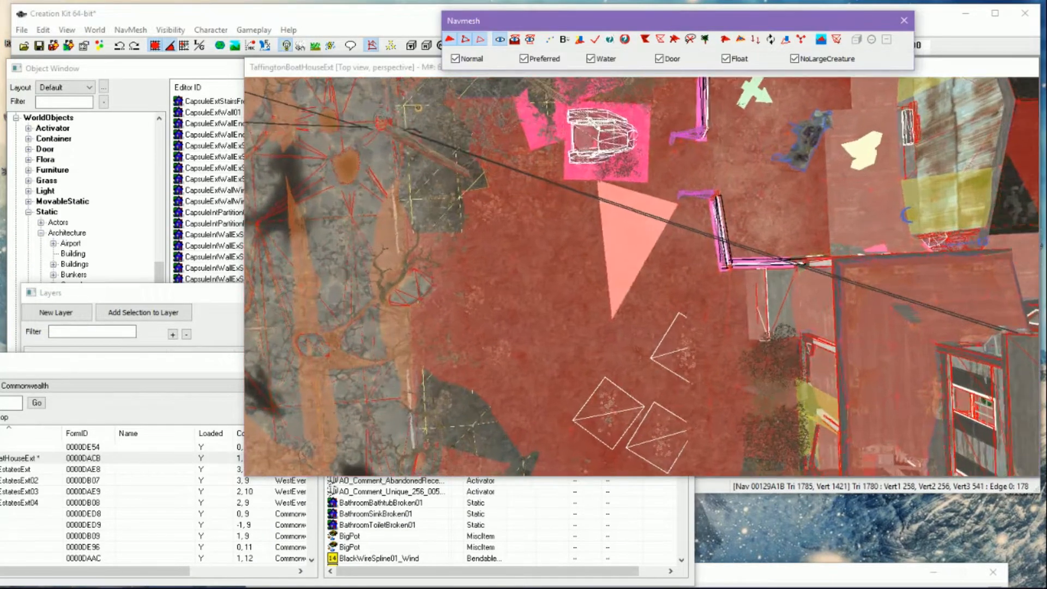
pyautogui.scroll(1, 603, 305)
pyautogui.moveTo(601, 307); pyautogui.dragTo(628, 256, button='middle')
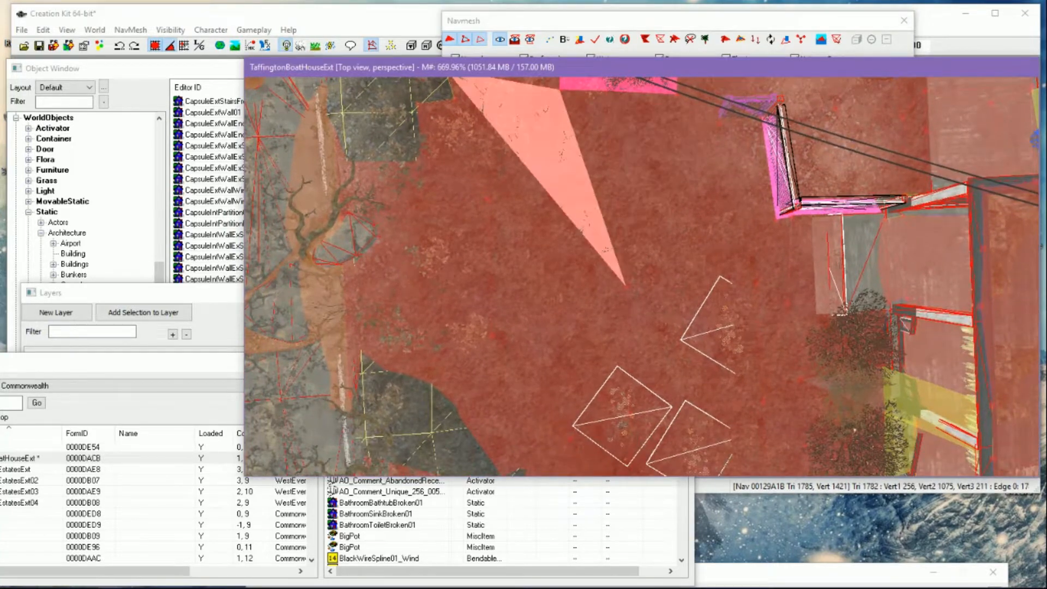
pyautogui.scroll(-3, 655, 245)
pyautogui.moveTo(682, 234); pyautogui.dragTo(627, 349, button='middle')
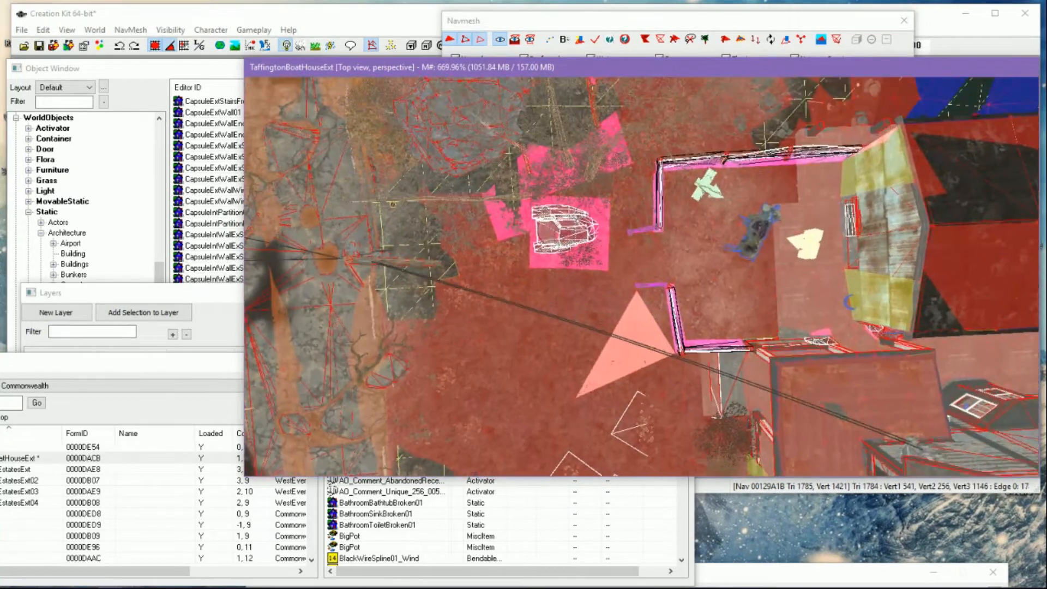
pyautogui.scroll(-2, 630, 304)
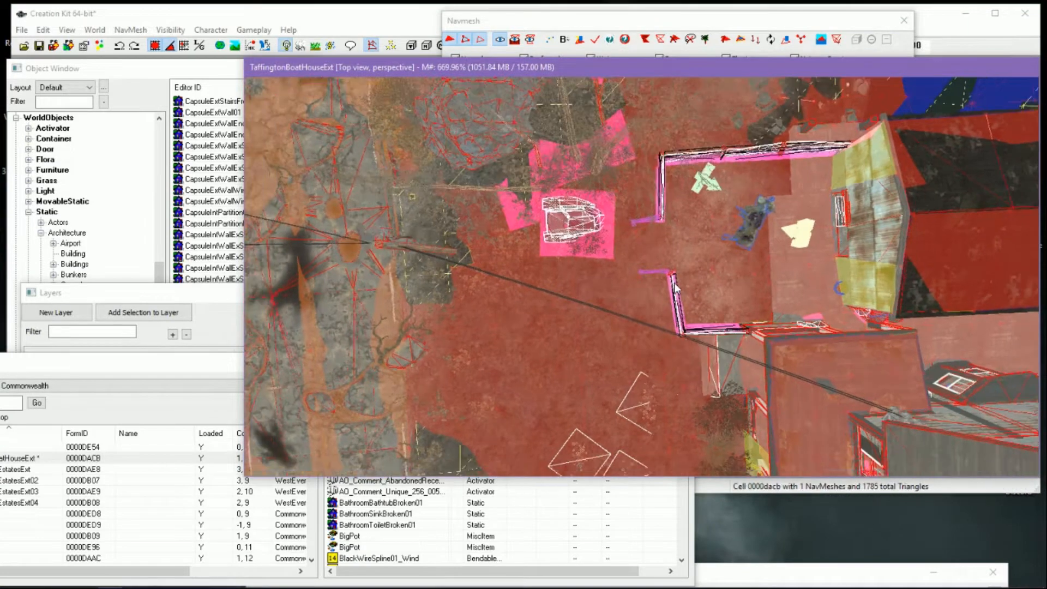
# Select the navmesh triangle just outside the boundary wall's opening and flood fill the selection across the connected navmesh
pyautogui.click(600, 319)
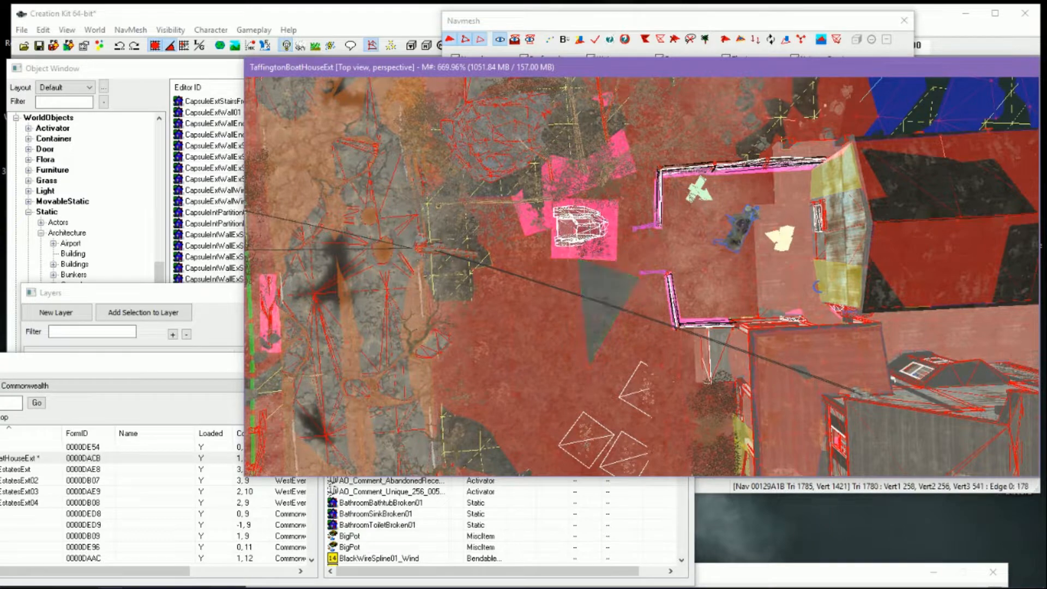
pyautogui.hotkey('ctrl', 'z')
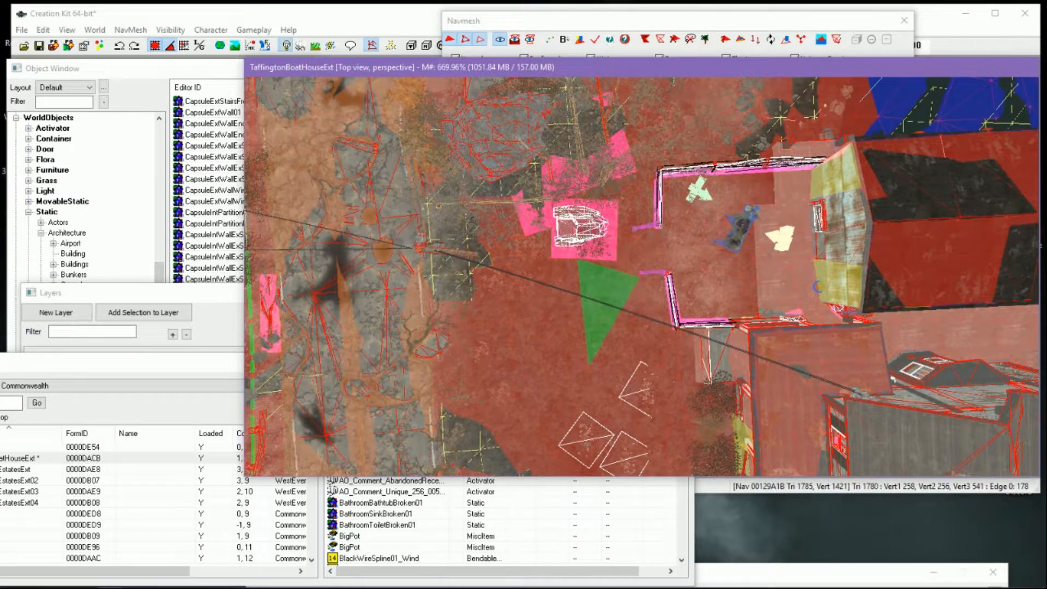
pyautogui.press('Delete')
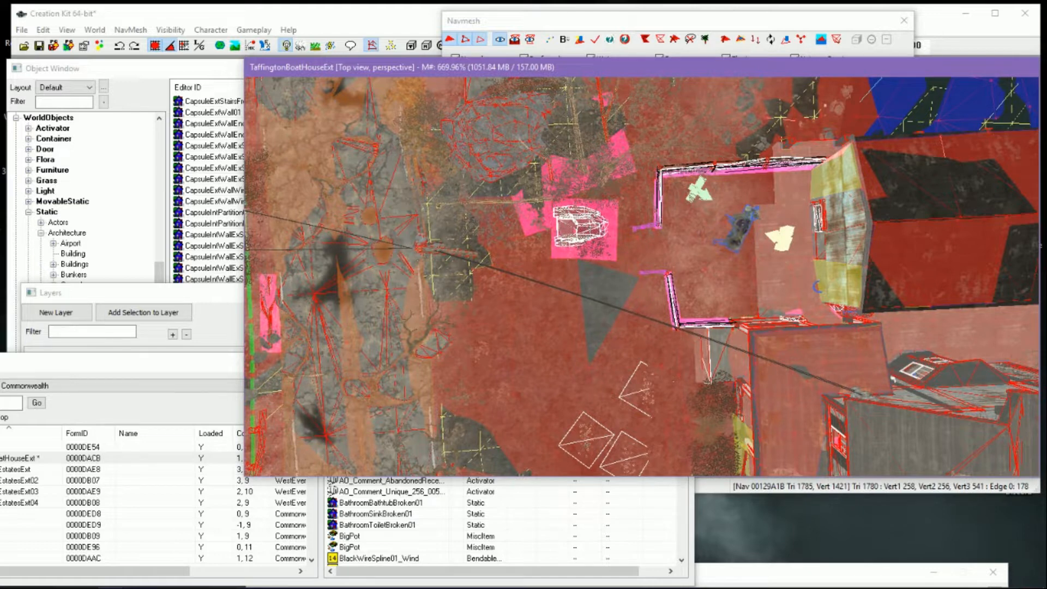
pyautogui.hotkey('ctrl', 'z')
pyautogui.press('Delete')
pyautogui.hotkey('ctrl', 'z')
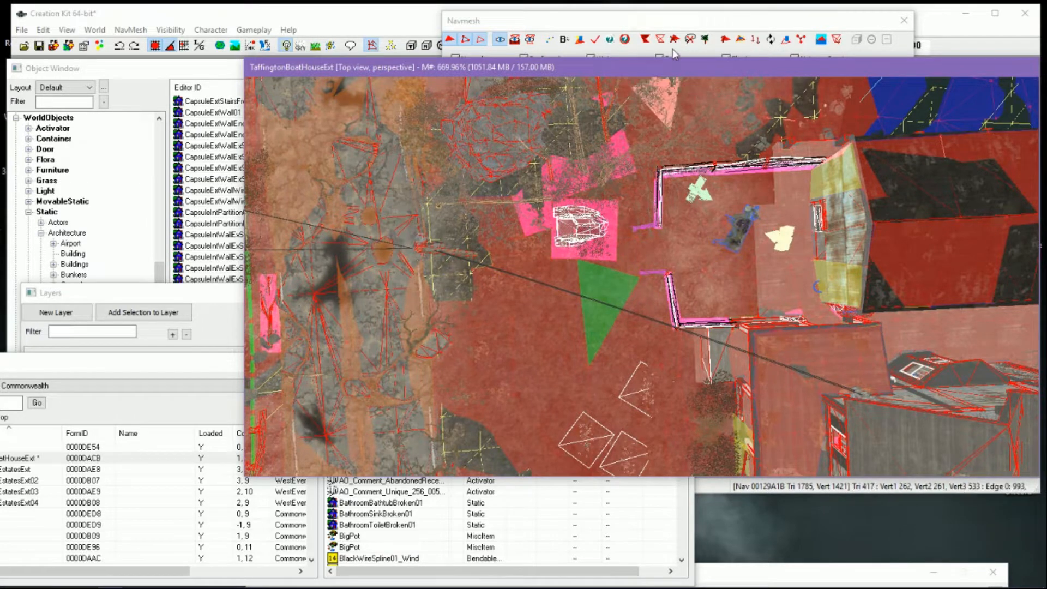
pyautogui.click(646, 41)
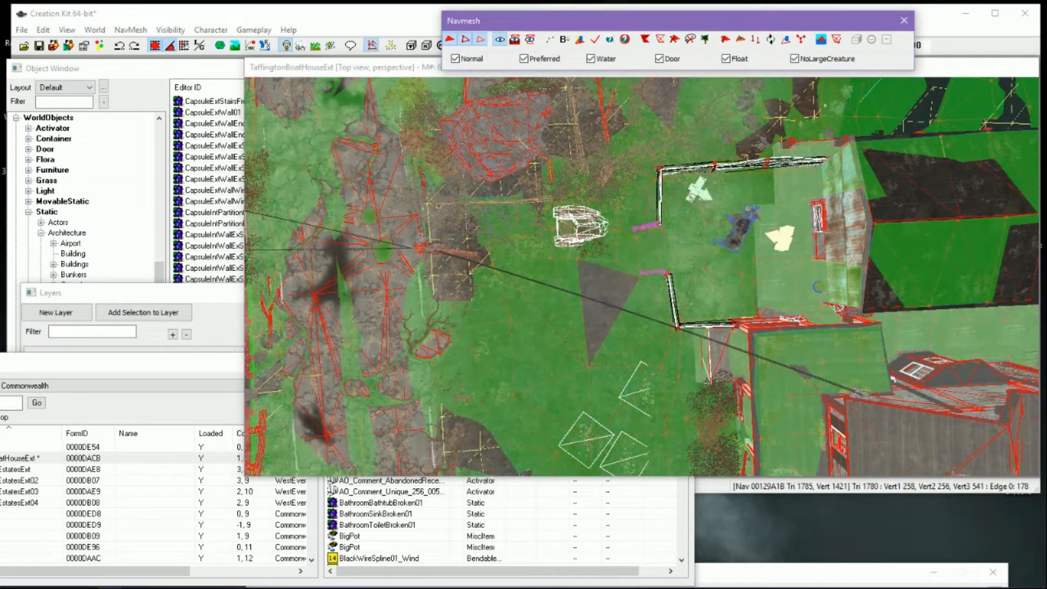
pyautogui.click(607, 297)
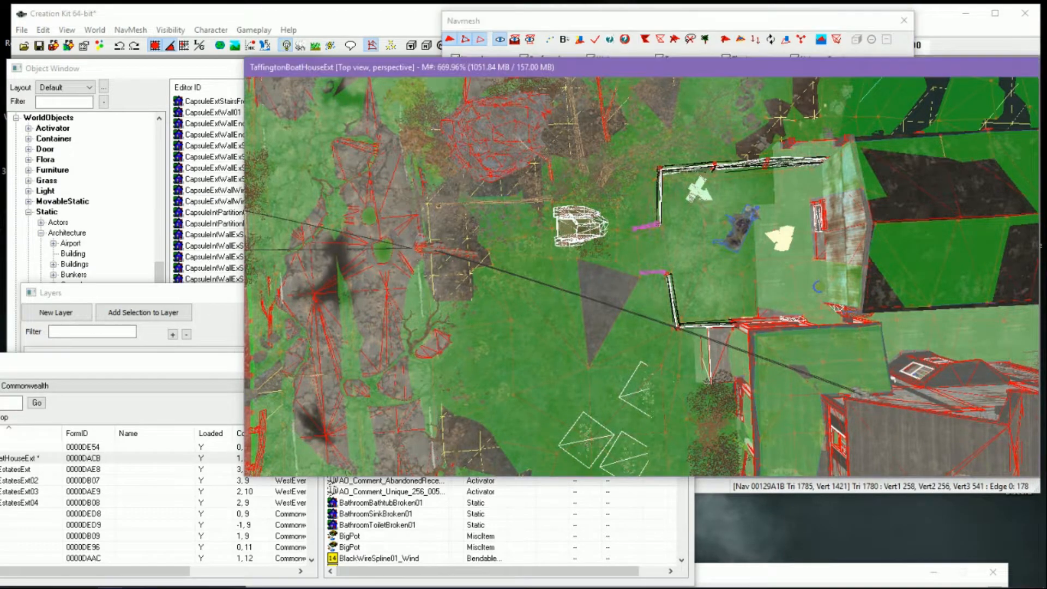
# Delete the flood-filled navmesh except the single triangle outside the wall's opening, and shrink that triangle by moving two of its corners inward
pyautogui.click(607, 298)
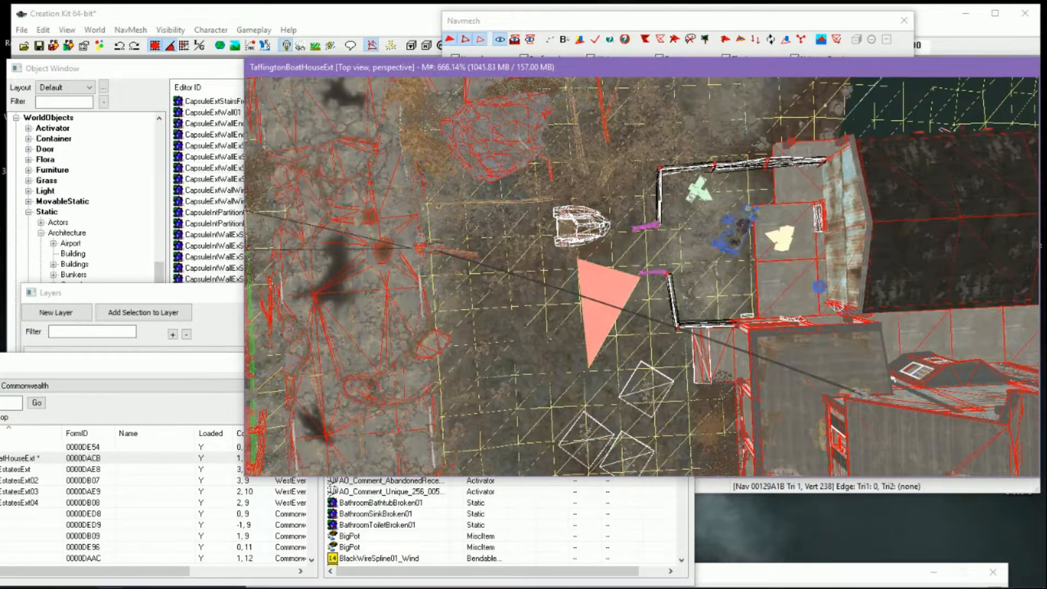
pyautogui.scroll(3, 620, 384)
pyautogui.scroll(5, 620, 384)
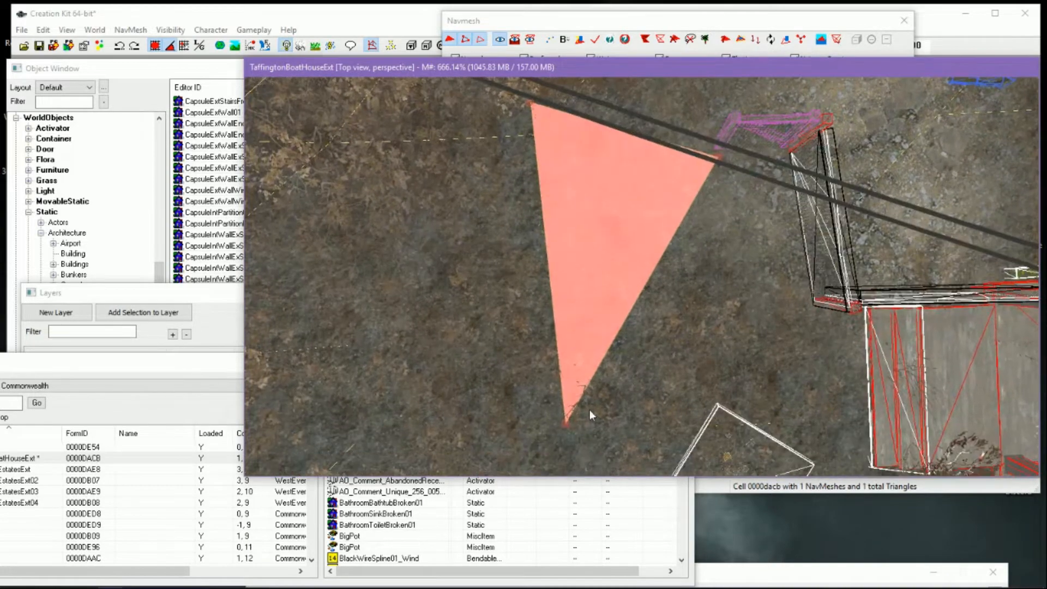
pyautogui.click(566, 425)
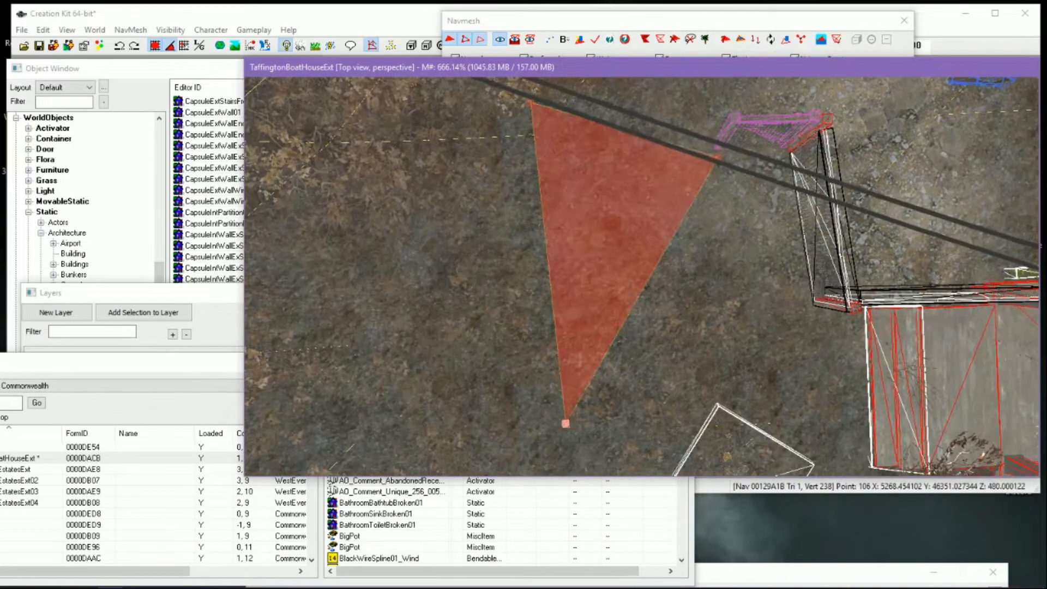
pyautogui.moveTo(565, 424); pyautogui.dragTo(536, 253)
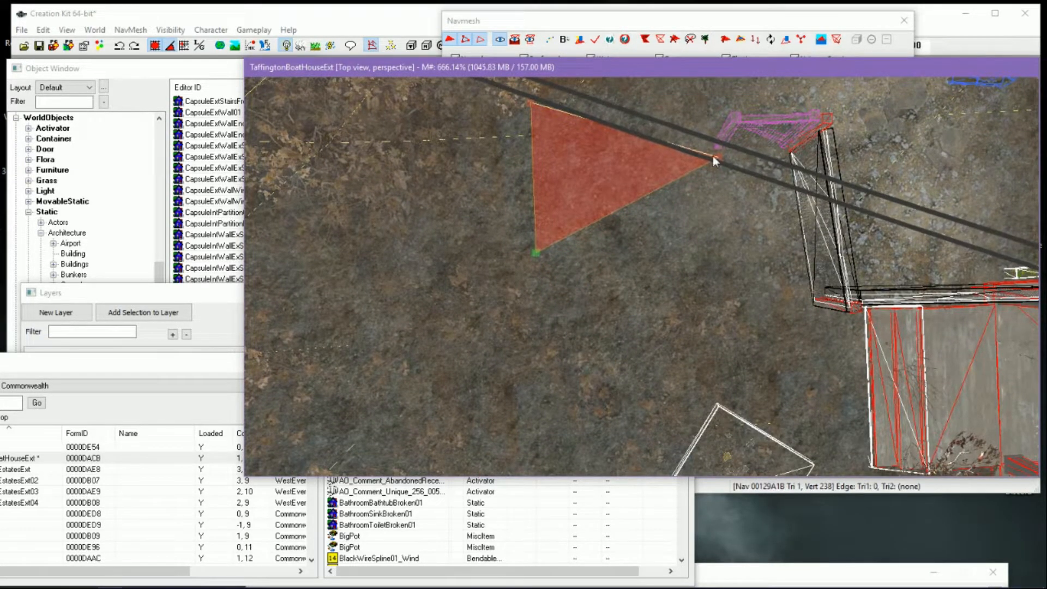
pyautogui.moveTo(716, 157); pyautogui.dragTo(600, 109)
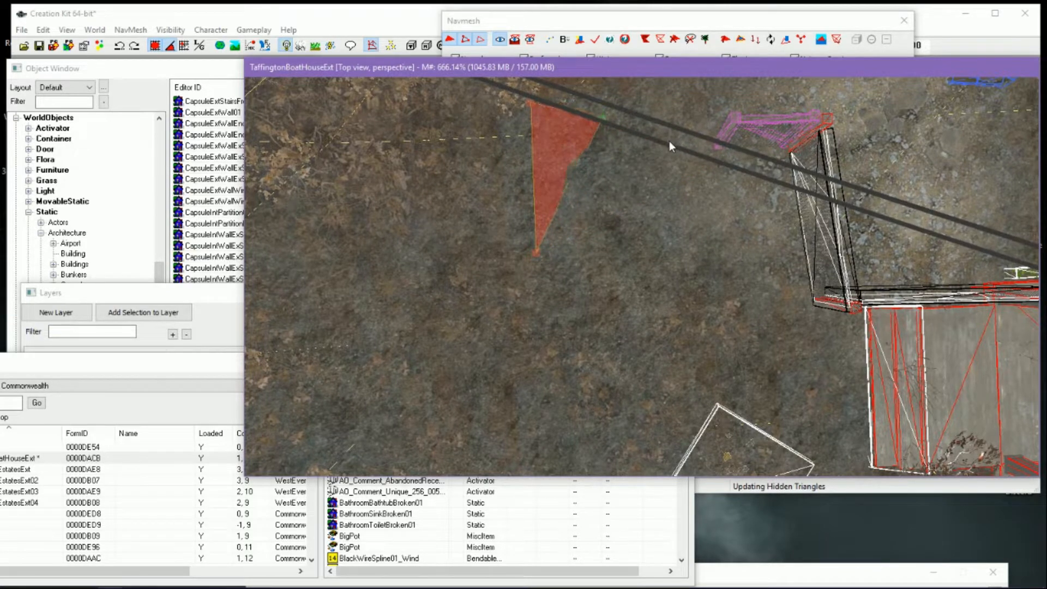
# Move the remaining triangle's three corners onto neighbouring landscape grid points and drop the moved vertices to the ground
pyautogui.scroll(-2, 667, 144)
pyautogui.moveTo(660, 163); pyautogui.dragTo(617, 189, button='middle')
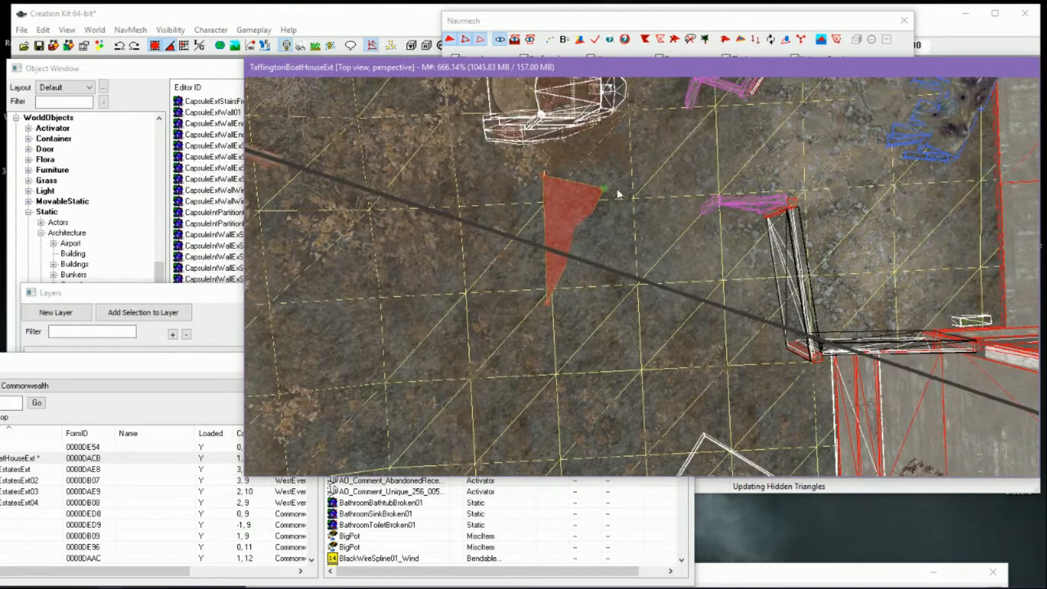
pyautogui.click(543, 175)
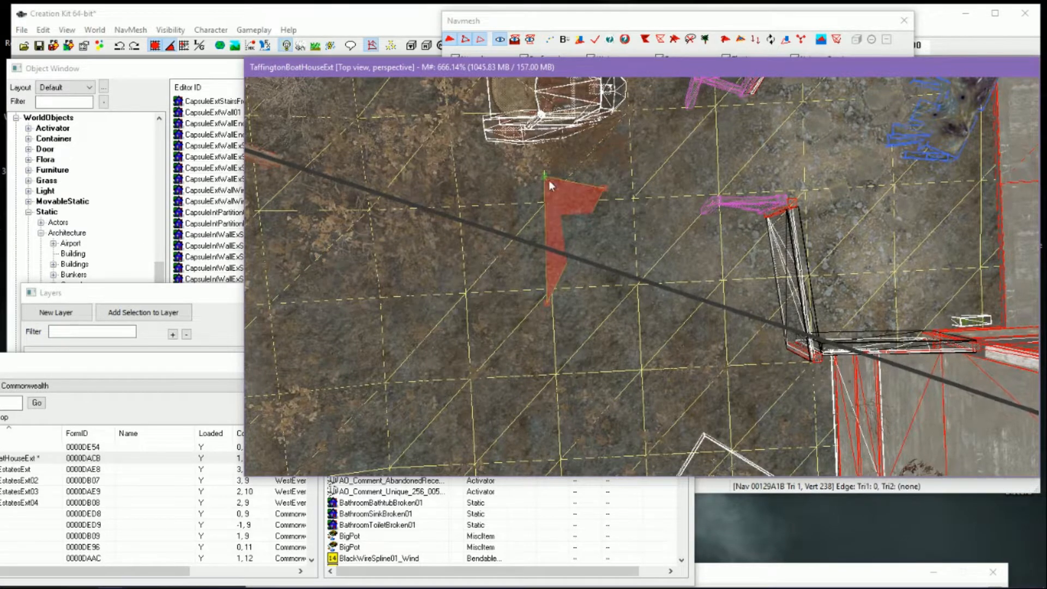
pyautogui.moveTo(546, 178); pyautogui.dragTo(458, 206)
pyautogui.press('f')
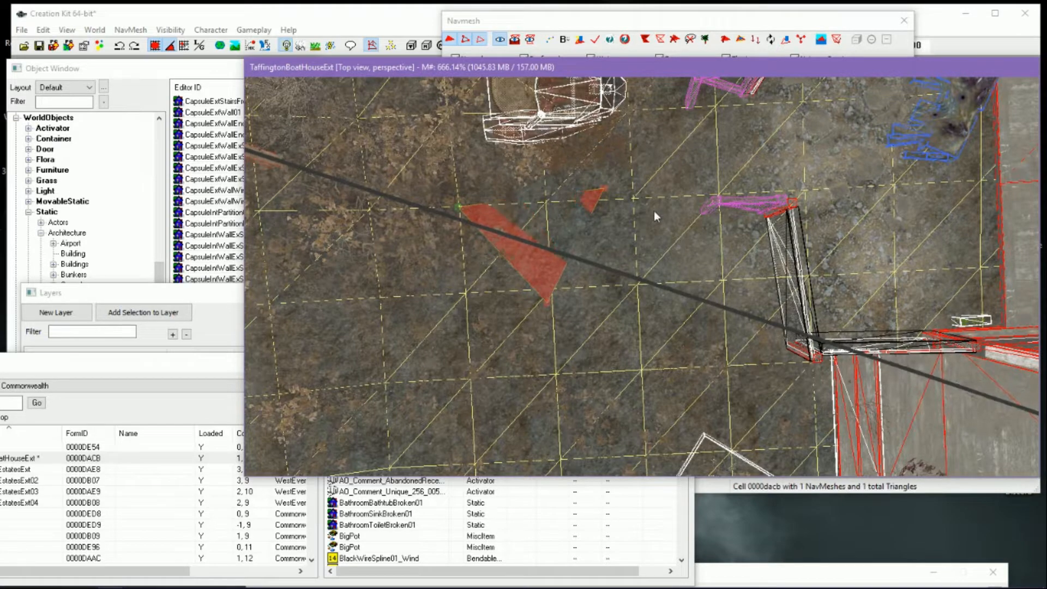
pyautogui.moveTo(604, 188); pyautogui.dragTo(580, 200)
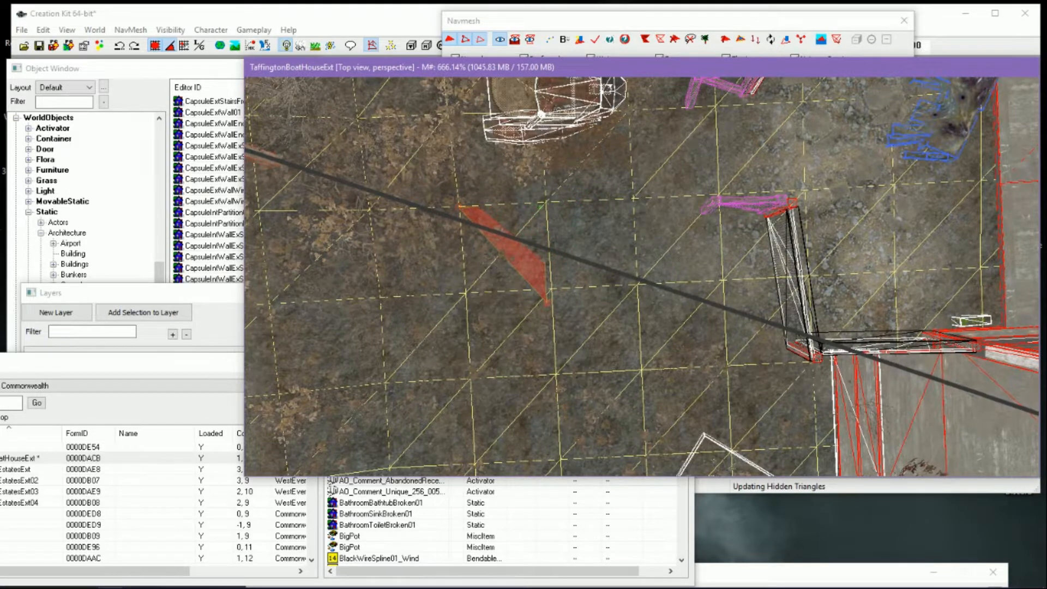
pyautogui.press('f')
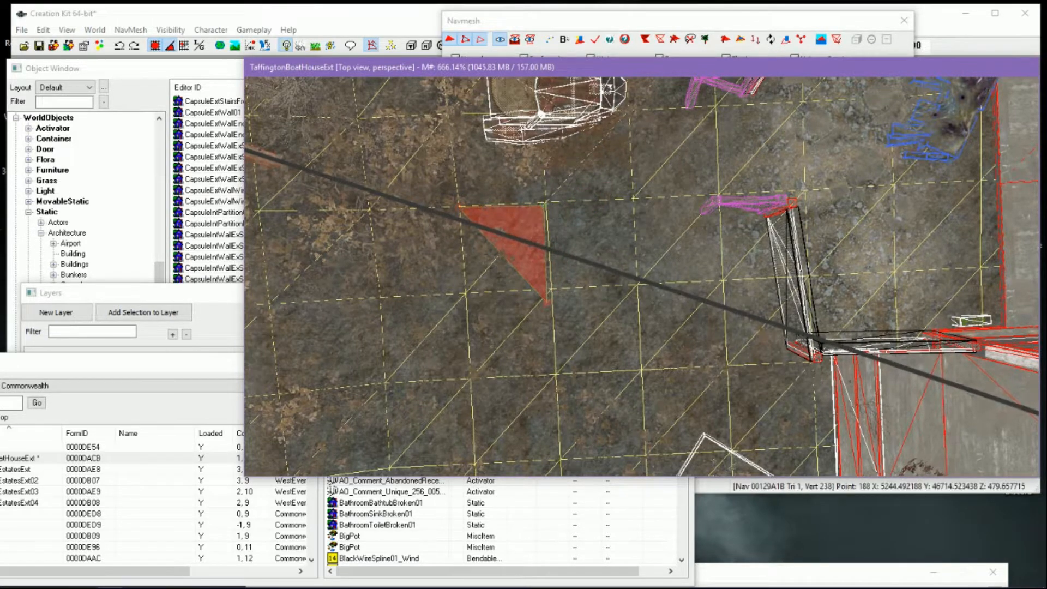
pyautogui.moveTo(544, 201); pyautogui.dragTo(546, 201)
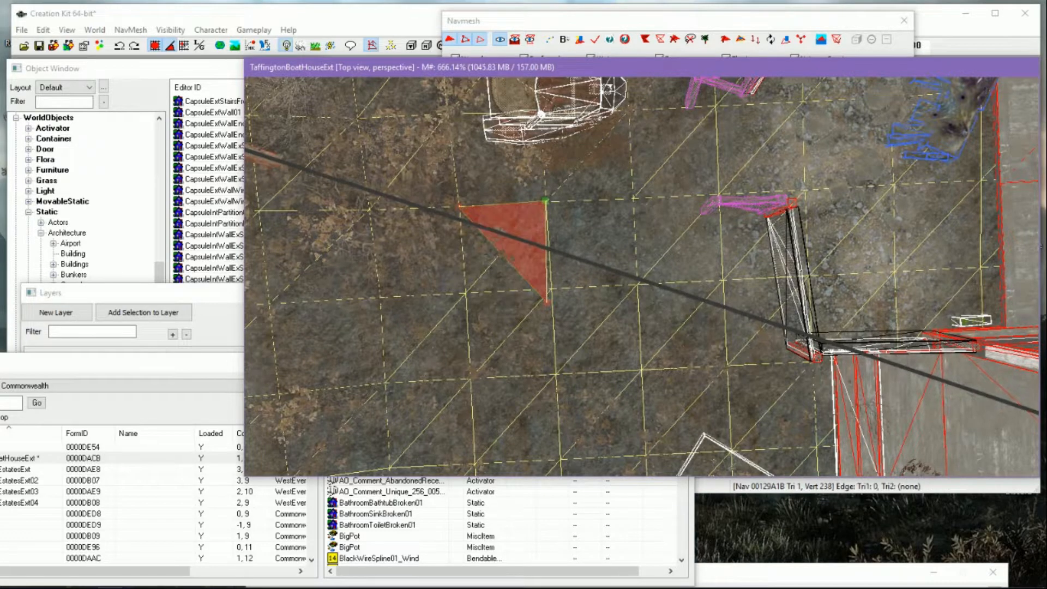
pyautogui.moveTo(548, 303); pyautogui.dragTo(467, 293)
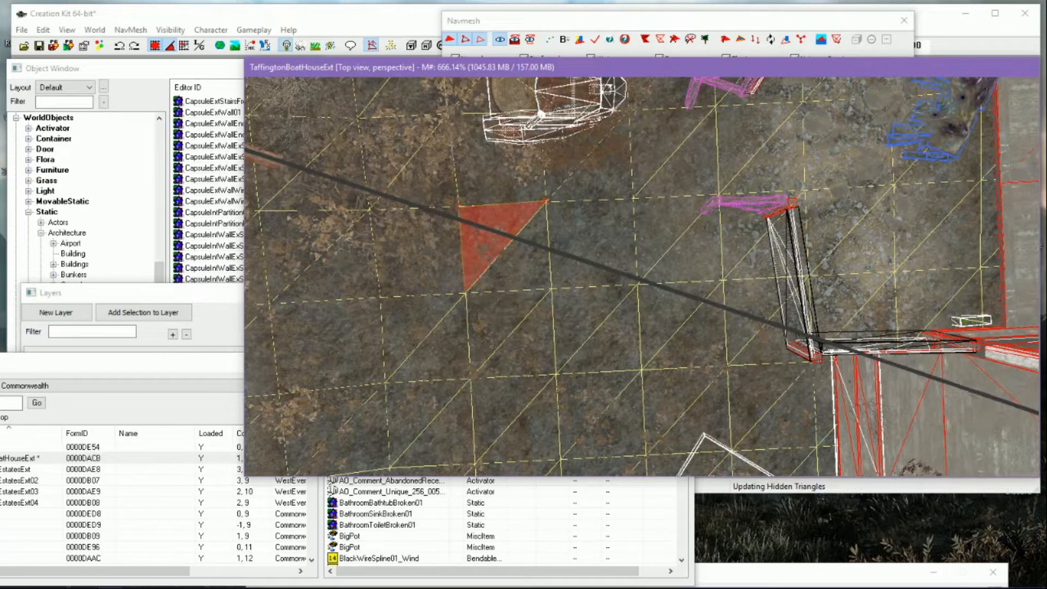
# Place four loose navmesh vertices on the landscape grid points between the triangle and the boundary wall
pyautogui.scroll(4, 489, 285)
pyautogui.moveTo(490, 283); pyautogui.dragTo(573, 233, button='middle')
pyautogui.click(476, 271)
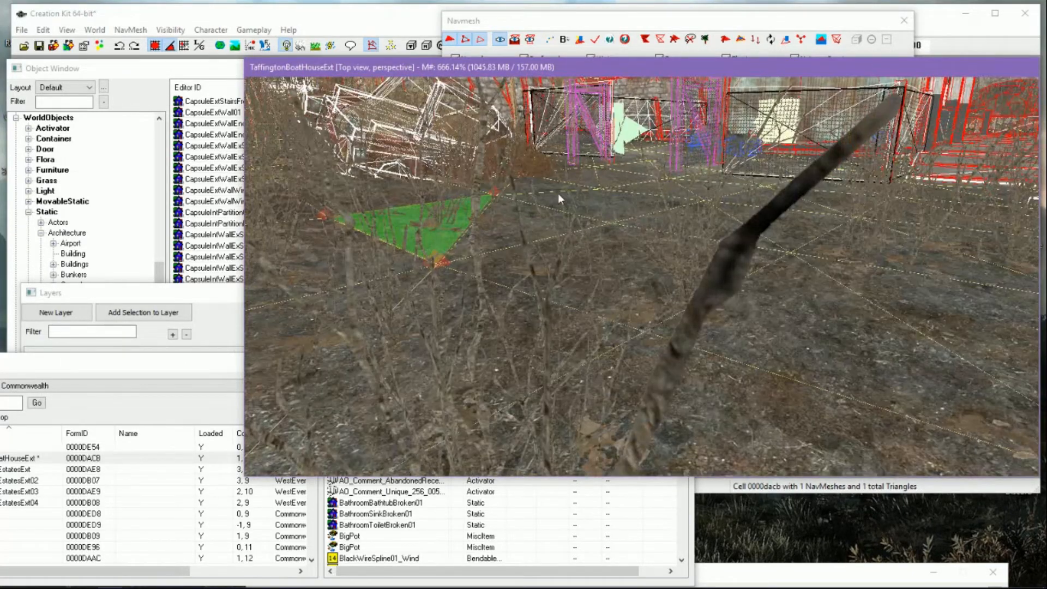
pyautogui.keyDown('shift'); pyautogui.moveTo(558, 193); pyautogui.dragTo(555, 245, button='middle'); pyautogui.keyUp('shift')
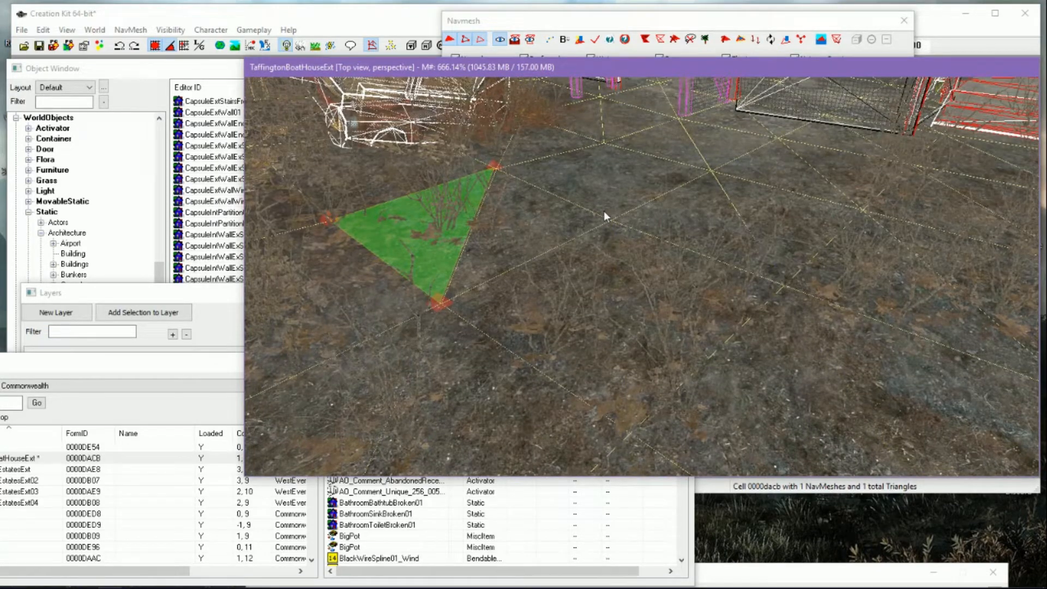
pyautogui.keyDown('shift'); pyautogui.moveTo(601, 211); pyautogui.dragTo(602, 220, button='middle'); pyautogui.keyUp('shift')
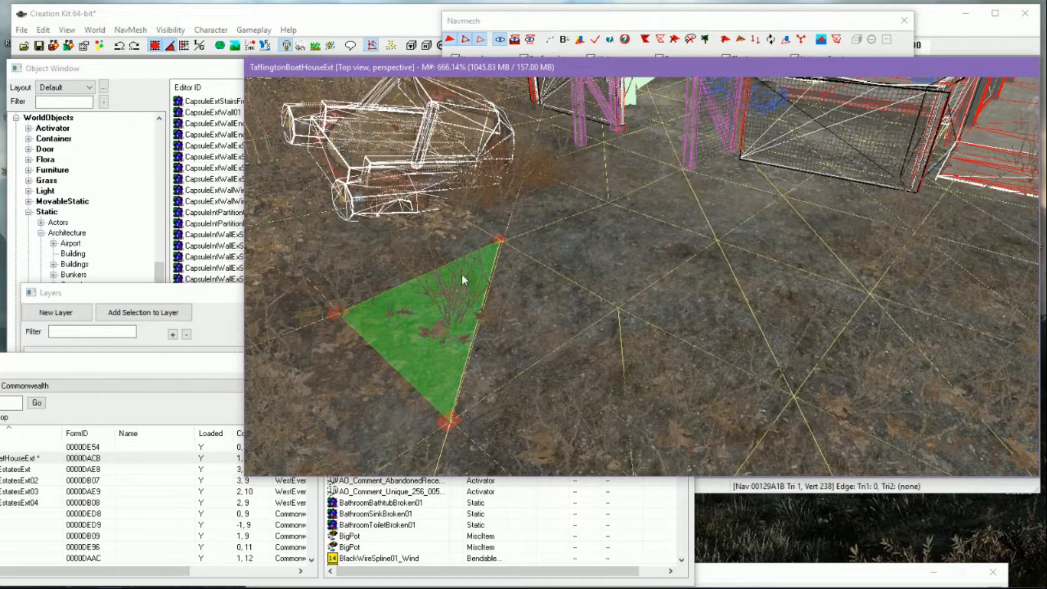
pyautogui.press('p')
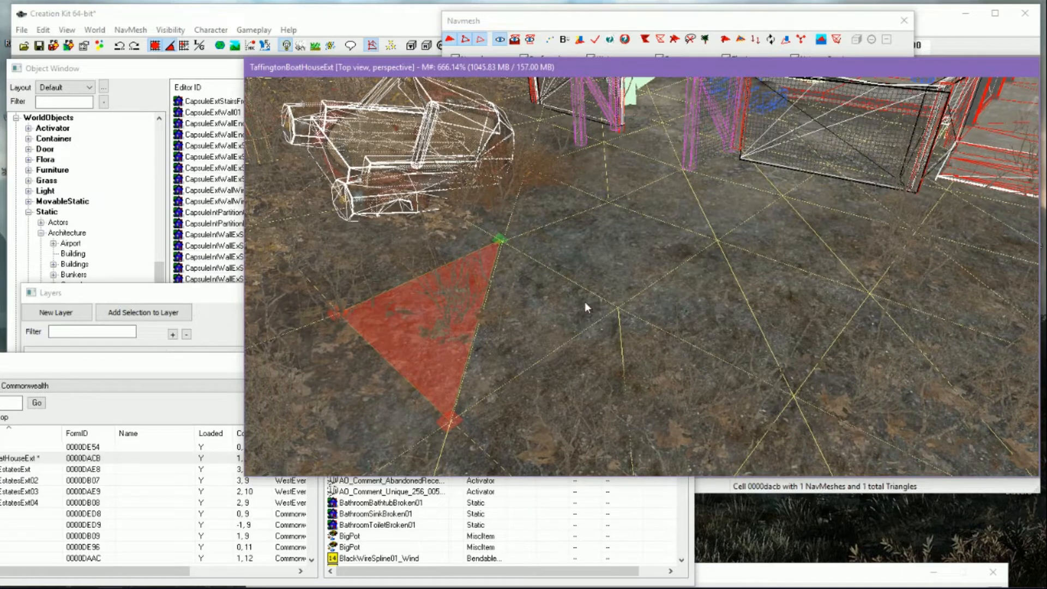
pyautogui.keyDown('ctrl'); pyautogui.rightClick(619, 306); pyautogui.keyUp('ctrl')
pyautogui.keyDown('ctrl'); pyautogui.rightClick(794, 392); pyautogui.keyUp('ctrl')
pyautogui.keyDown('ctrl'); pyautogui.rightClick(718, 235); pyautogui.keyUp('ctrl')
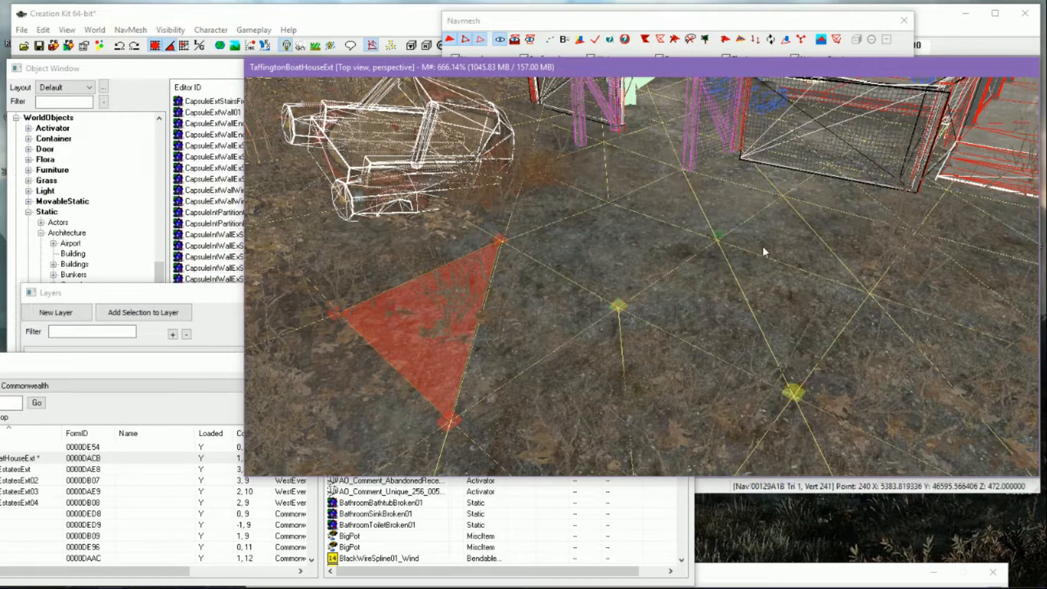
pyautogui.keyDown('ctrl'); pyautogui.rightClick(866, 289); pyautogui.keyUp('ctrl')
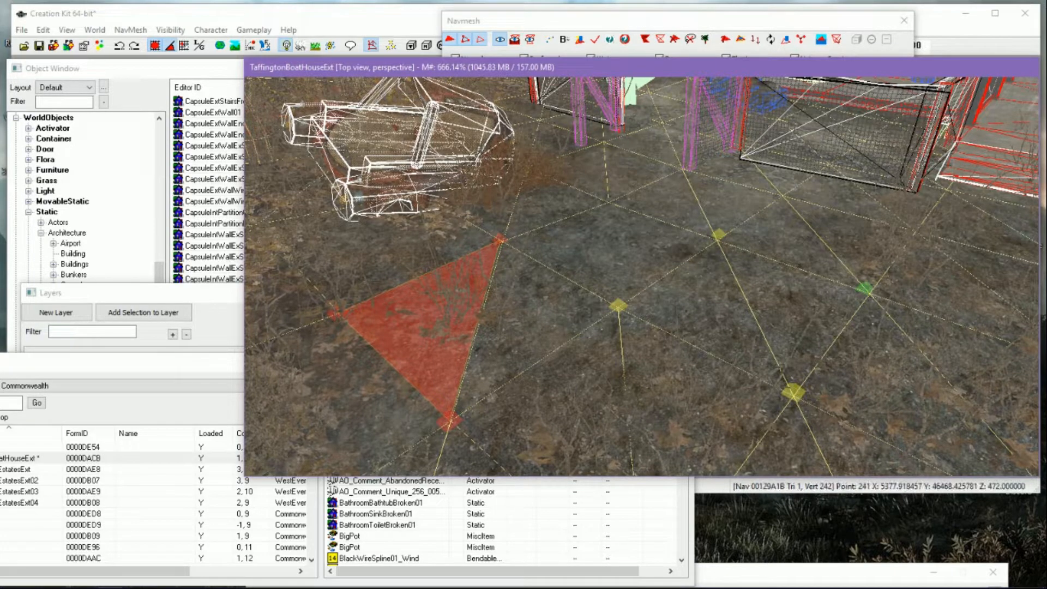
# Undo the last placed vertex and remove the other loose vertices beside the triangle
pyautogui.hotkey('ctrl', 'z')
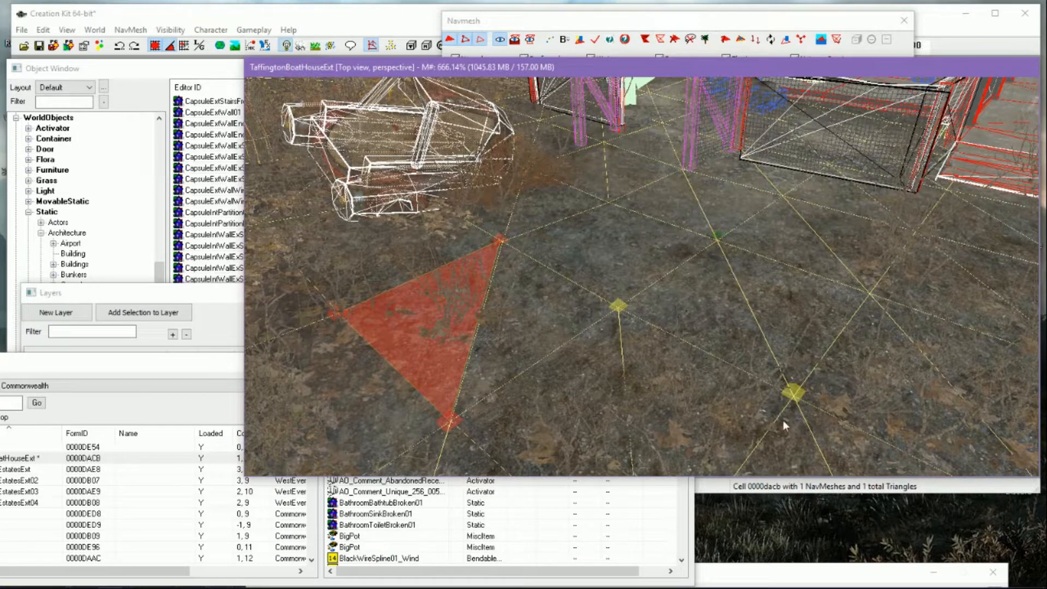
pyautogui.press('Delete')
pyautogui.click(794, 394)
pyautogui.press('Delete')
pyautogui.click(618, 303)
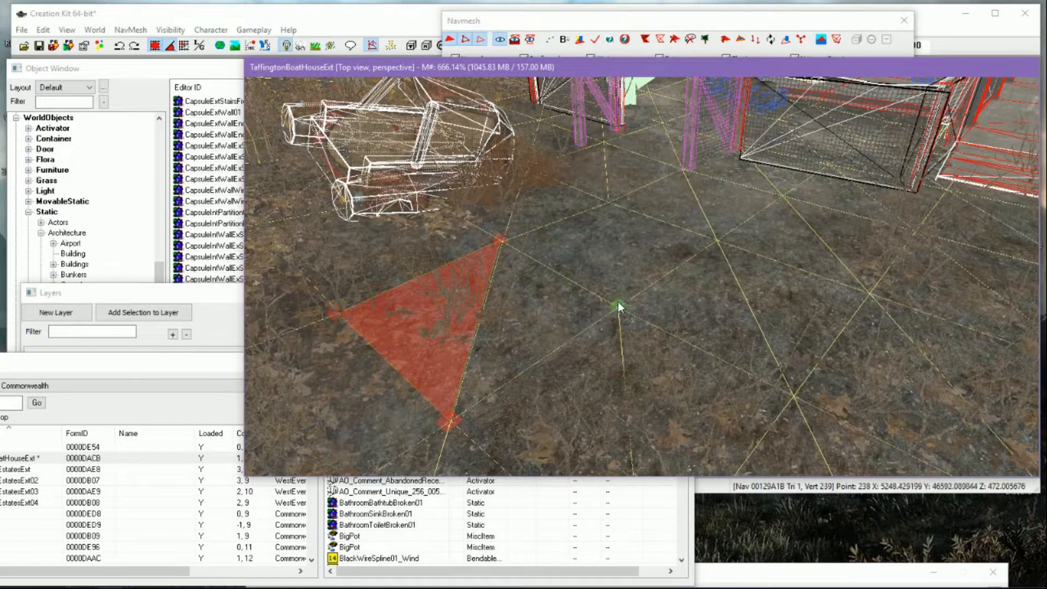
# Extend the navmesh with two triangles, each built from an existing edge to a new vertex on a neighbouring grid point
pyautogui.click(500, 238)
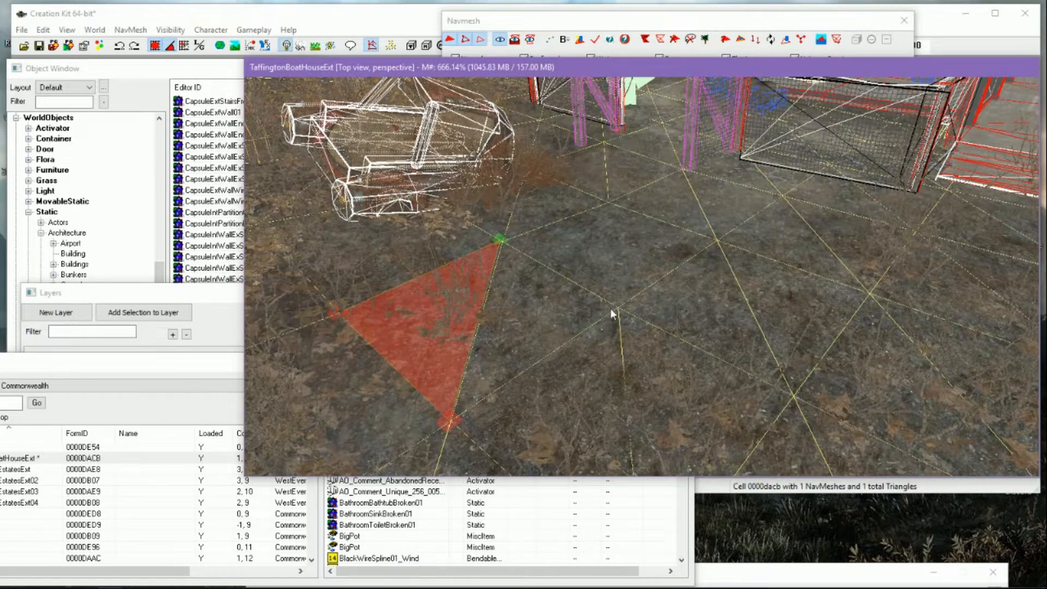
pyautogui.keyDown('ctrl'); pyautogui.click(449, 420); pyautogui.keyUp('ctrl')
pyautogui.keyDown('ctrl'); pyautogui.click(618, 305); pyautogui.keyUp('ctrl')
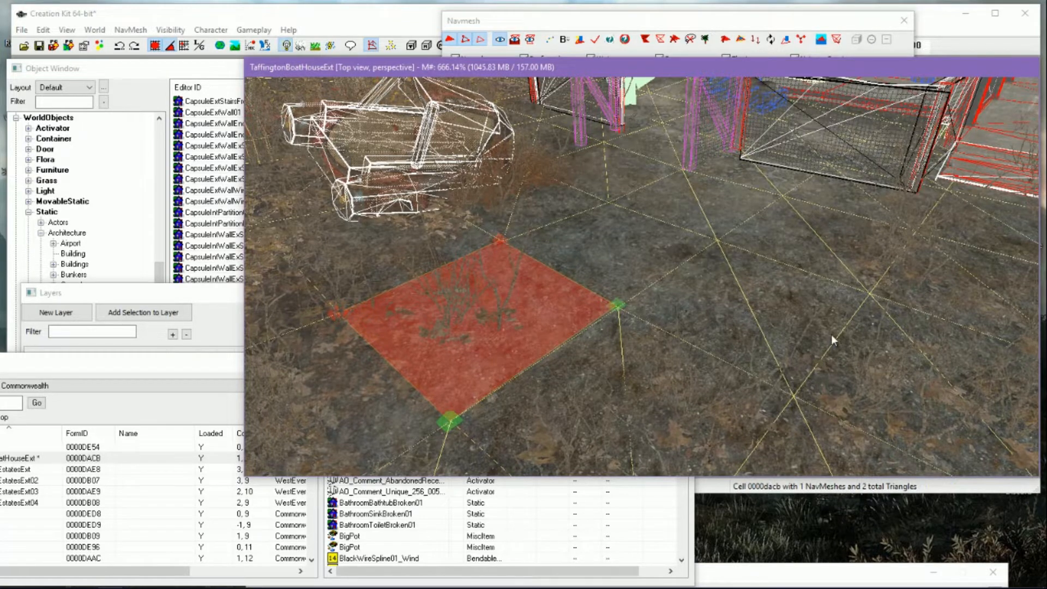
pyautogui.moveTo(818, 342); pyautogui.dragTo(795, 221, button='middle')
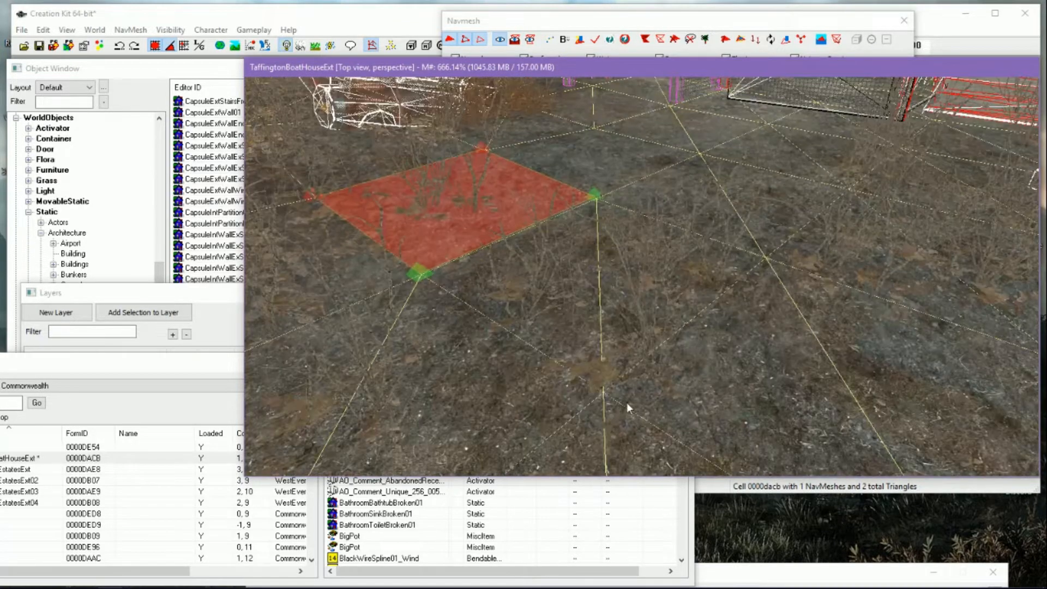
pyautogui.keyDown('ctrl'); pyautogui.click(605, 392); pyautogui.keyUp('ctrl')
pyautogui.moveTo(721, 397); pyautogui.dragTo(690, 407, button='middle')
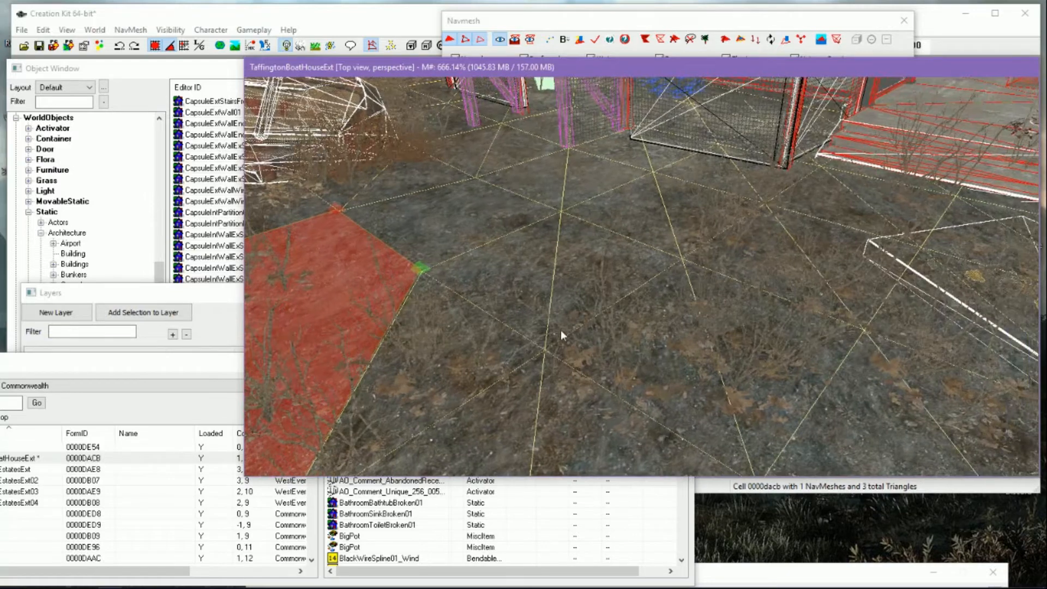
# Create a separate triangle from three new vertices on the grid points between the navmesh patch and the boundary wall
pyautogui.keyDown('ctrl'); pyautogui.rightClick(548, 349); pyautogui.keyUp('ctrl')
pyautogui.keyDown('ctrl'); pyautogui.rightClick(745, 463); pyautogui.keyUp('ctrl')
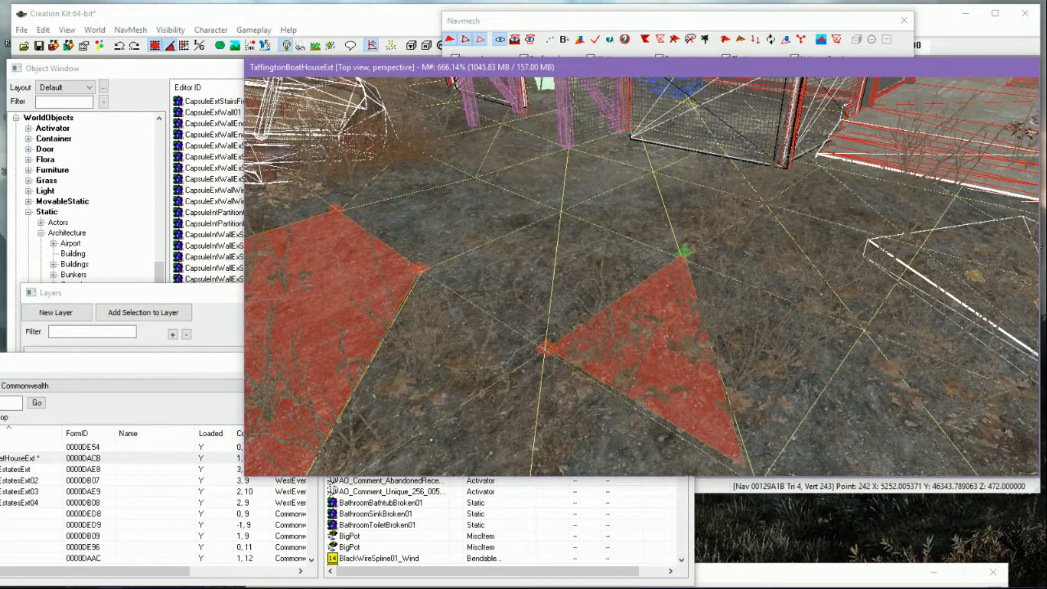
pyautogui.scroll(-4, 752, 448)
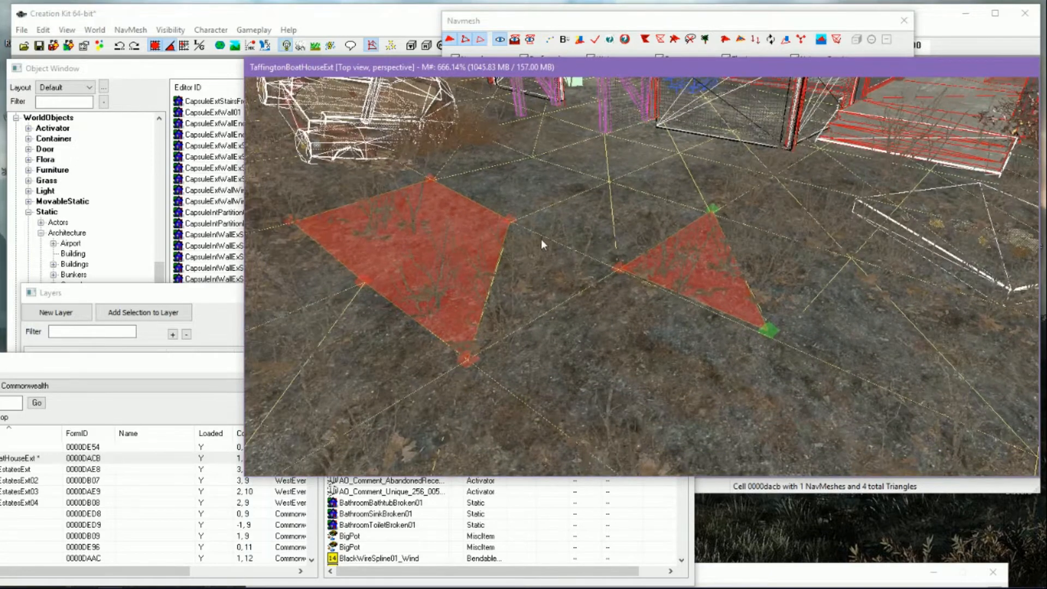
# Bridge the gap with a new triangle from the patch's nearest edge to the closest vertex of the separate triangle
pyautogui.click(510, 219)
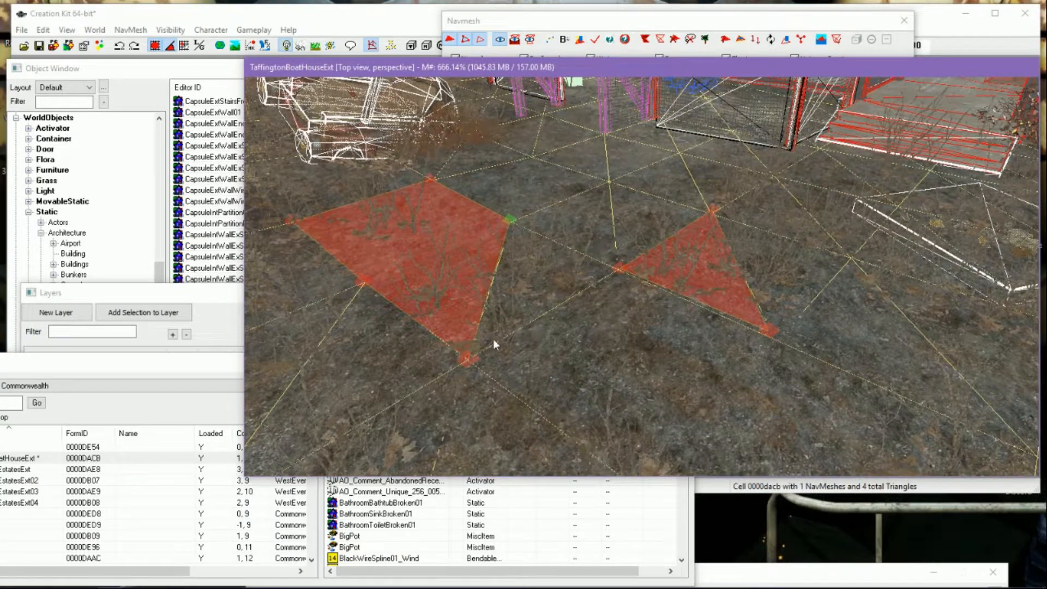
pyautogui.keyDown('ctrl'); pyautogui.click(466, 358); pyautogui.keyUp('ctrl')
pyautogui.keyDown('ctrl'); pyautogui.click(620, 269); pyautogui.keyUp('ctrl')
pyautogui.press('f')
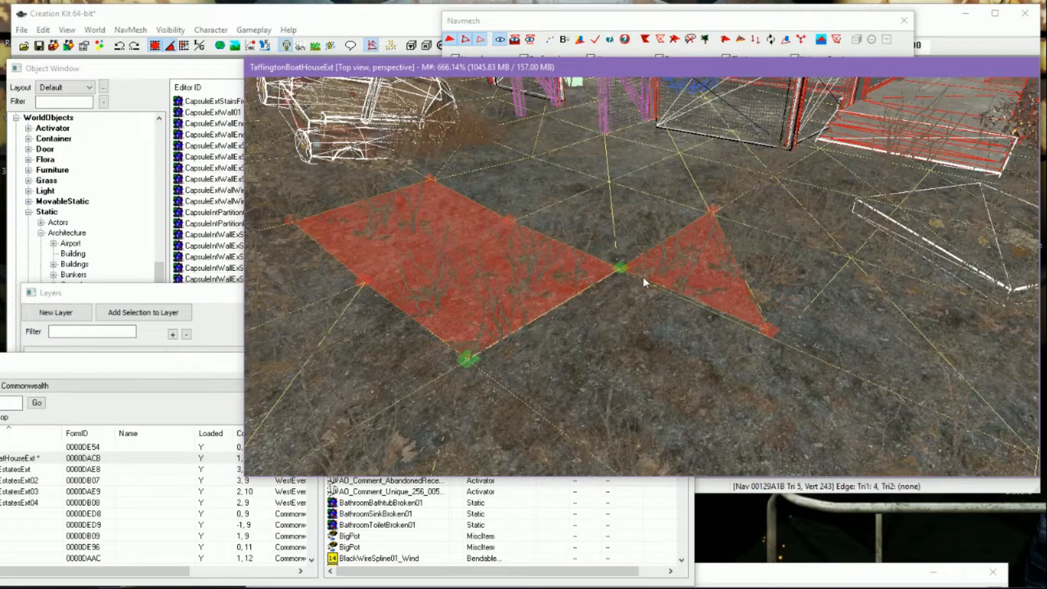
# Delete the separate triangle that touches the navmesh patch at only one vertex
pyautogui.click(690, 269)
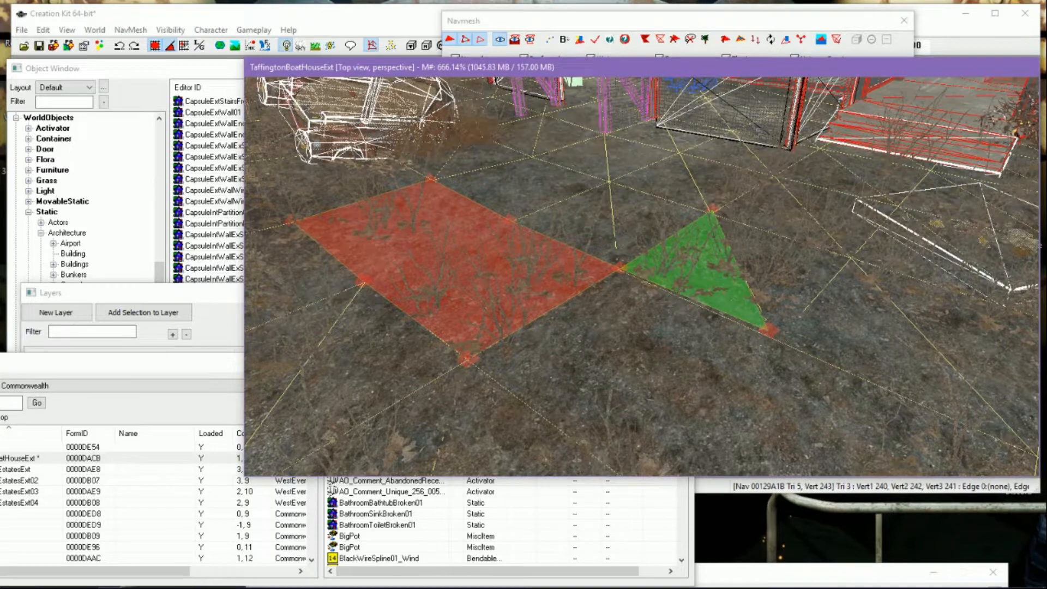
pyautogui.press('Delete')
pyautogui.scroll(3, 685, 268)
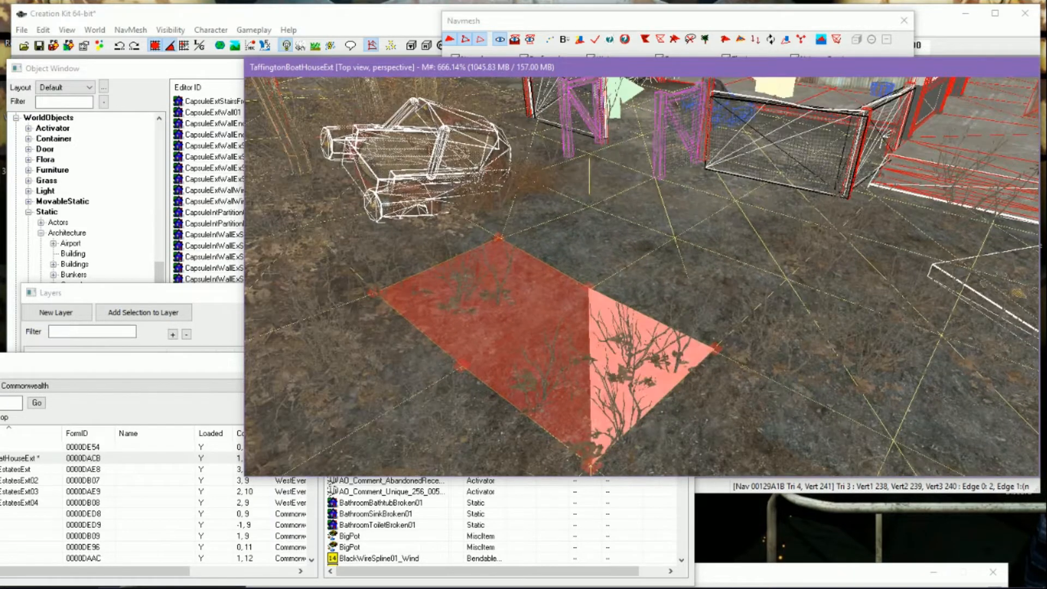
# Finalize the cell's navmesh, clear the entries in the Warnings window, and keep that window in front
pyautogui.click(580, 39)
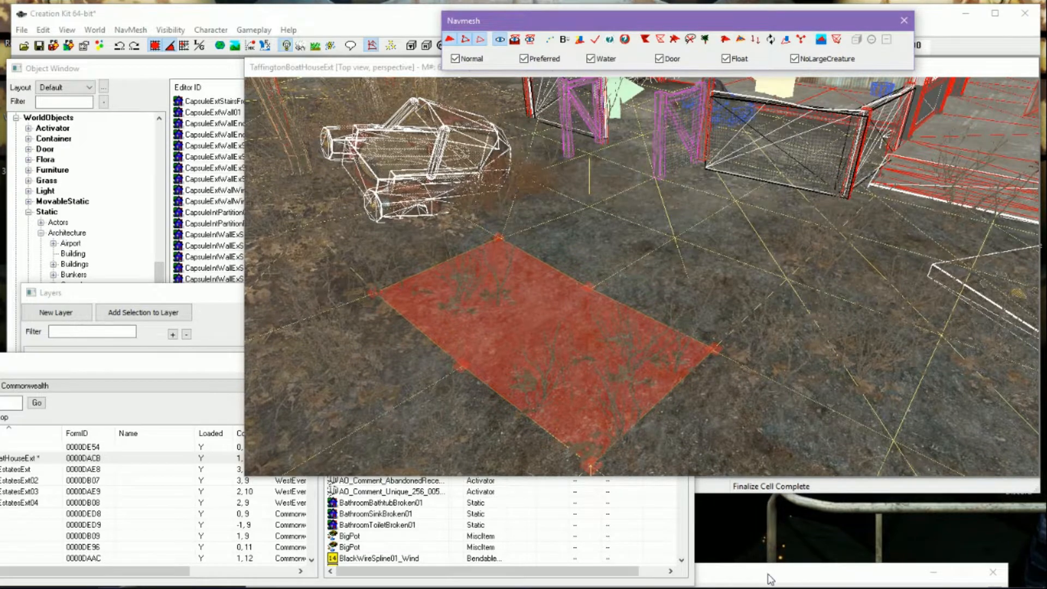
pyautogui.moveTo(765, 580); pyautogui.dragTo(623, 424)
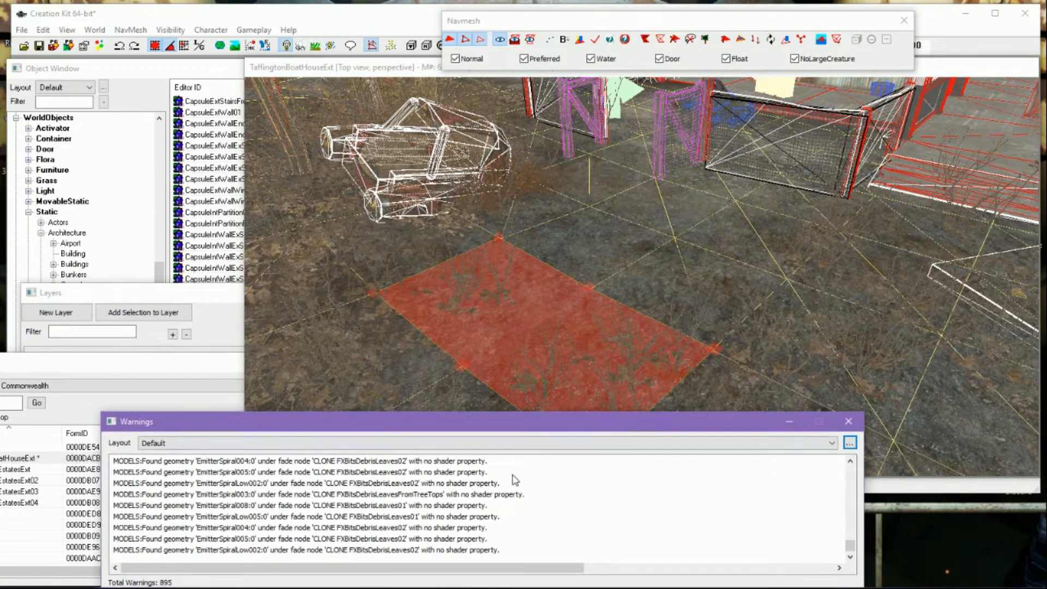
pyautogui.moveTo(495, 421); pyautogui.dragTo(452, 378)
pyautogui.click(439, 556)
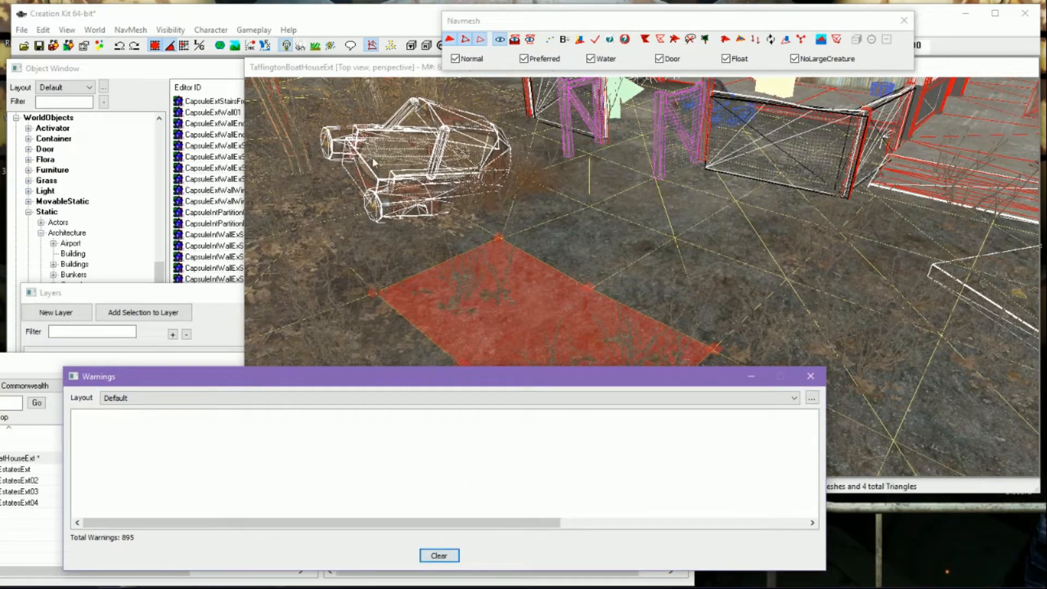
pyautogui.moveTo(553, 193)
pyautogui.mouseDown(button='middle')
pyautogui.moveTo(566, 335)
pyautogui.moveTo(555, 196)
pyautogui.mouseUp(button='middle')
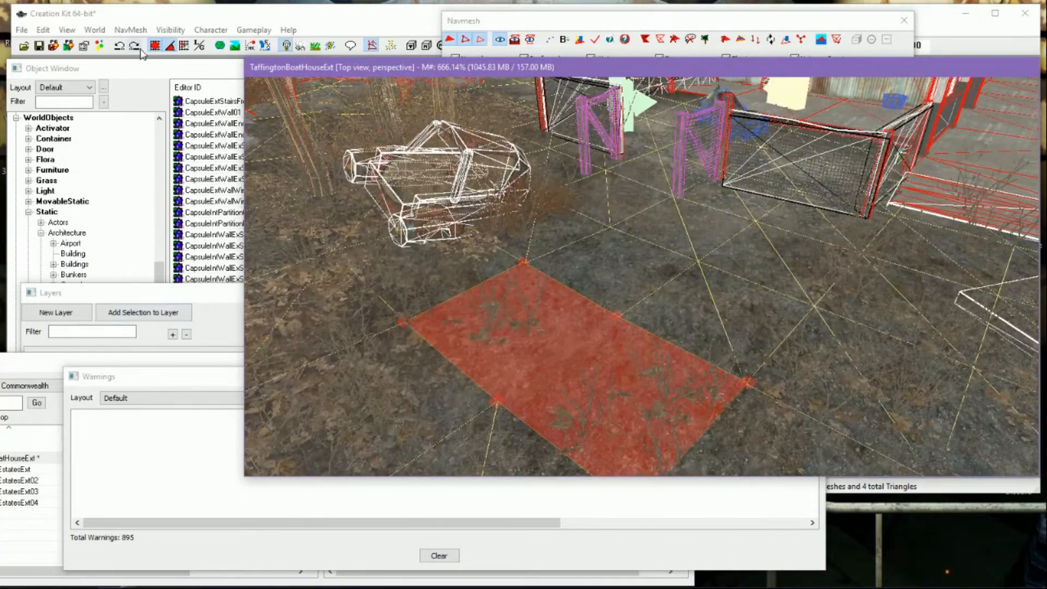
pyautogui.click(171, 377)
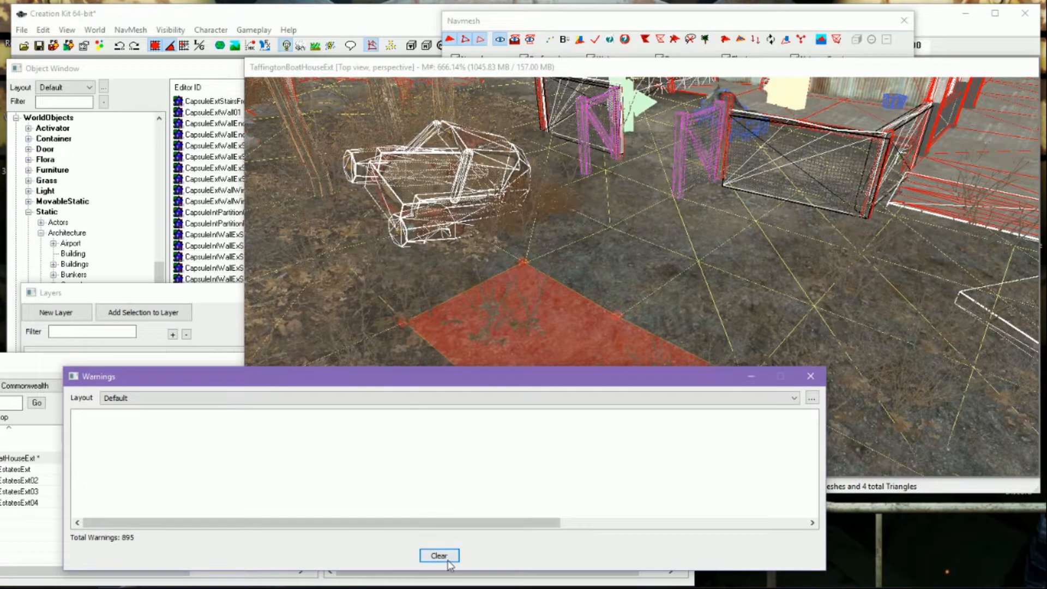
# Run the navmesh check on the boathouse cell and minimize the Warnings window
pyautogui.click(143, 31)
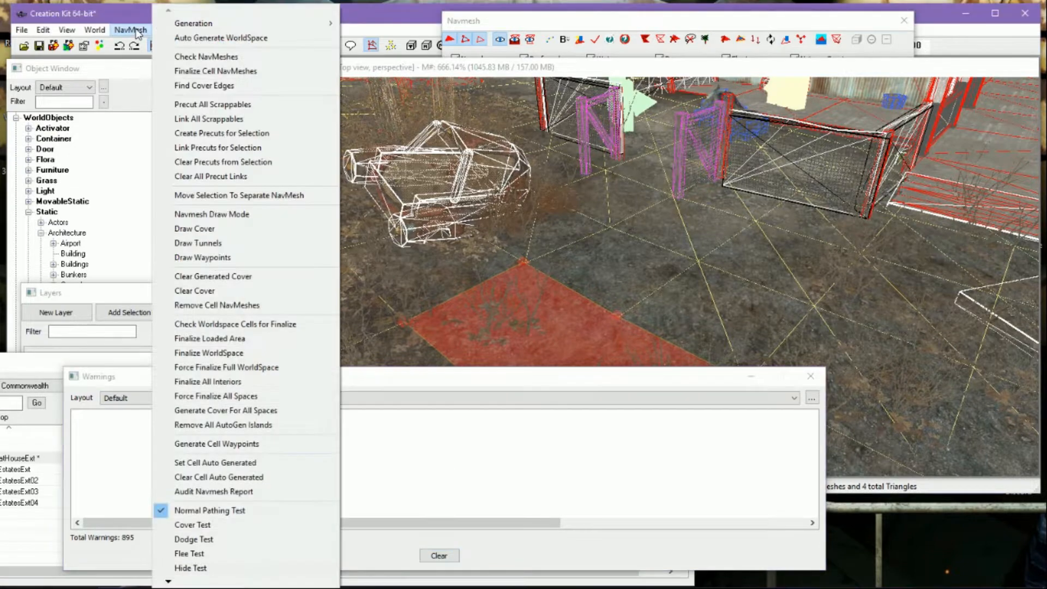
pyautogui.click(186, 57)
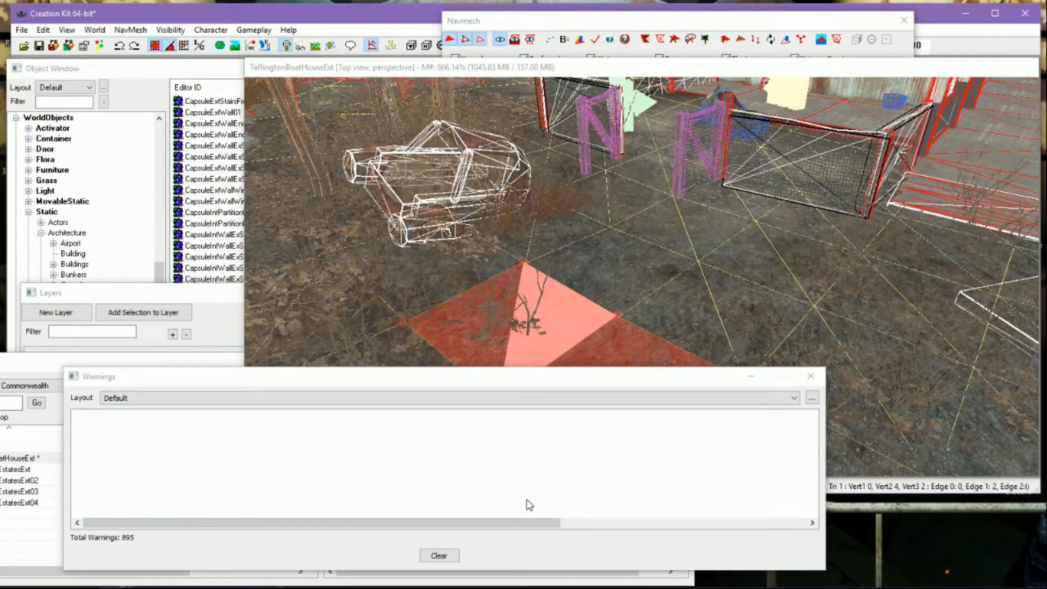
pyautogui.click(748, 379)
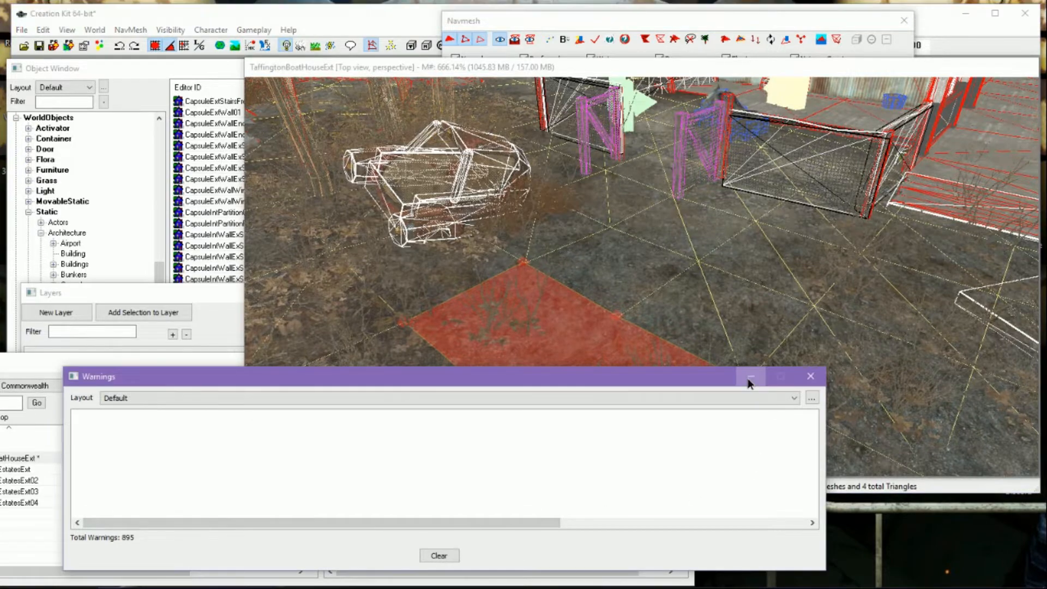
# Save the edited cell to a new plugin file named NavmeshTutorial in the Fallout 4 Data folder
pyautogui.click(39, 46)
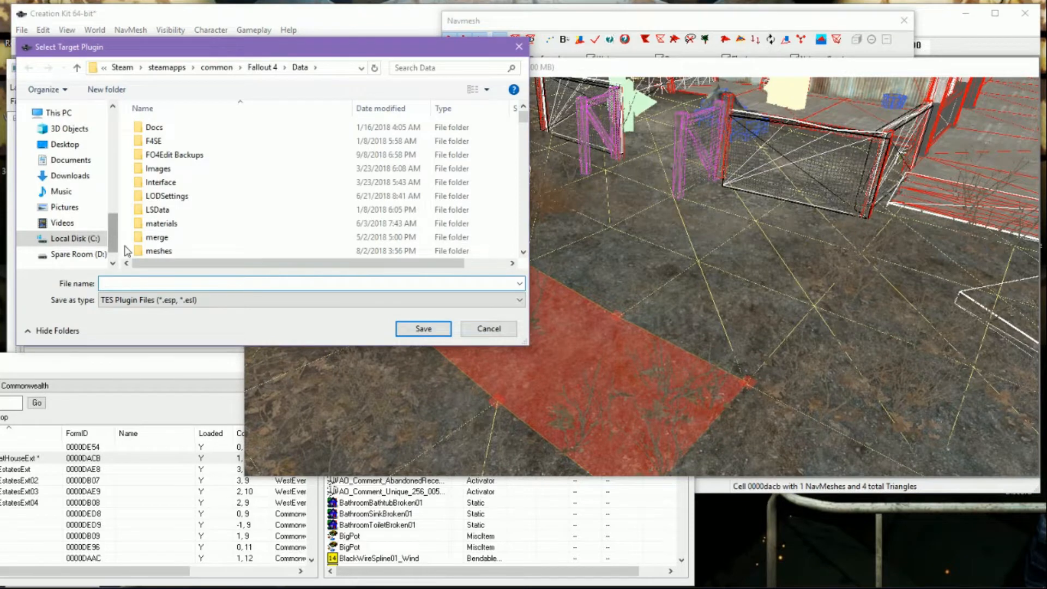
pyautogui.write('Tut')
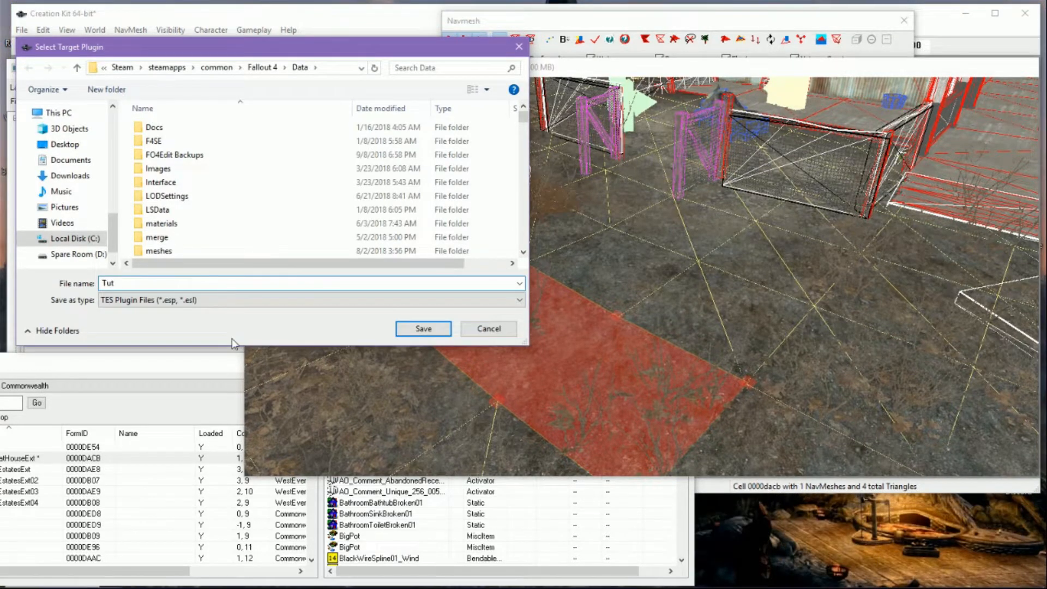
pyautogui.write('orial')
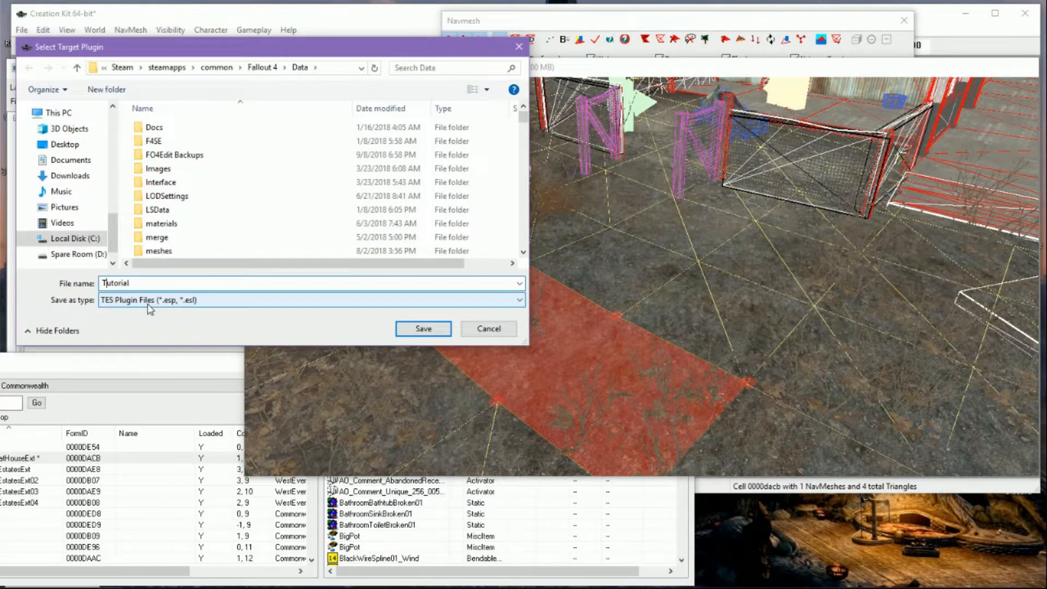
pyautogui.write('Navmesh')
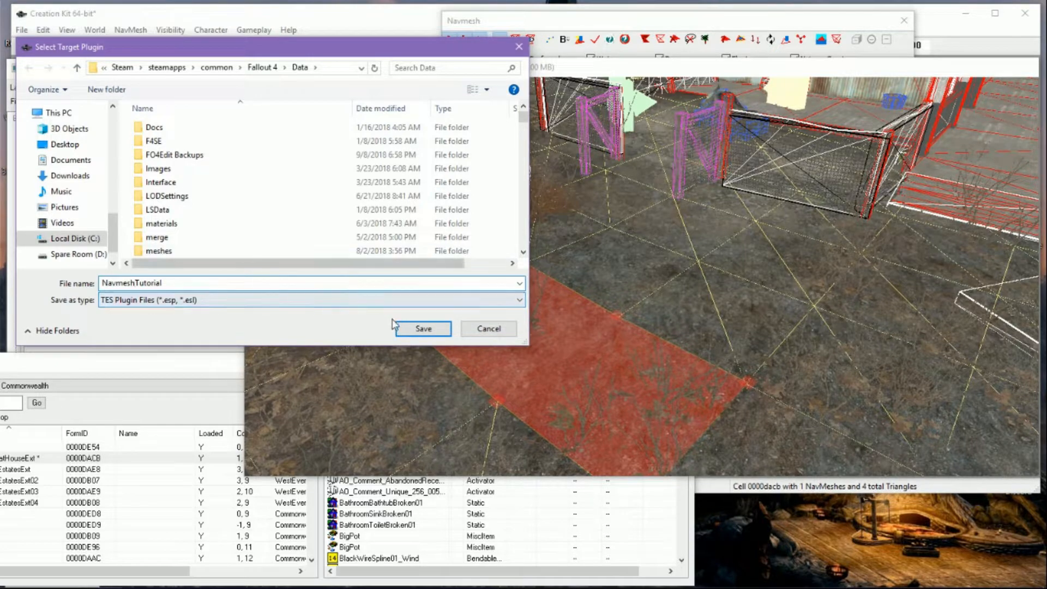
pyautogui.click(410, 328)
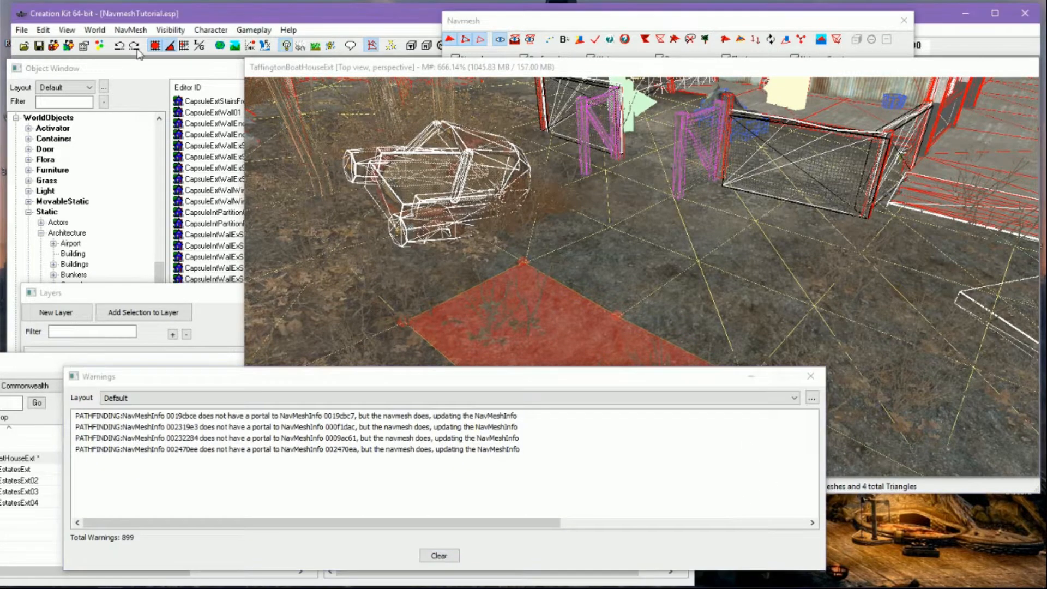
# Unload the plugin by deselecting Fallout4.esm and NavmeshTutorial.esp in the data files and loading nothing
pyautogui.click(24, 46)
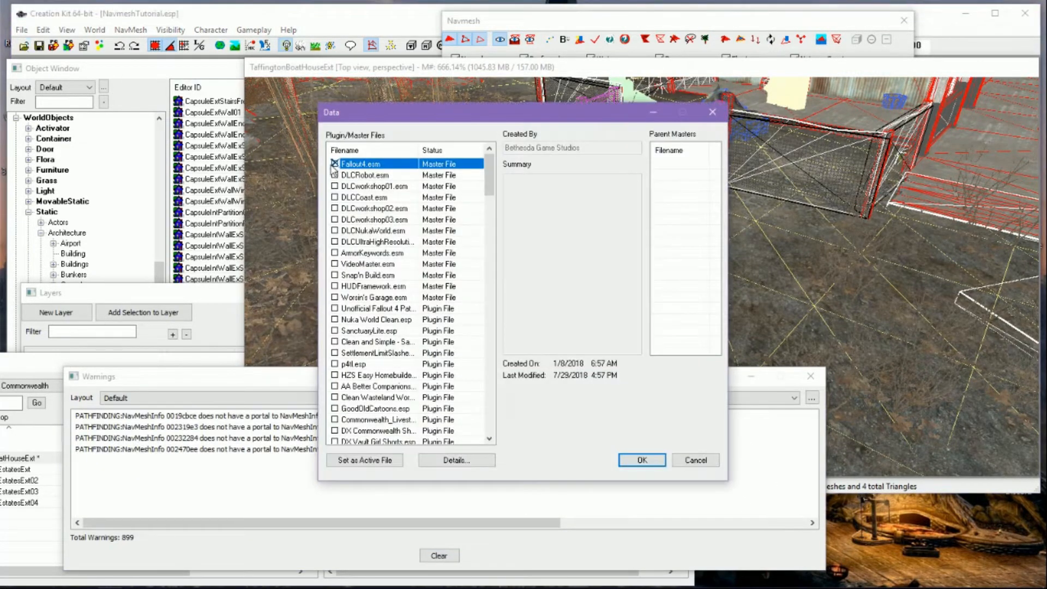
pyautogui.moveTo(489, 173); pyautogui.dragTo(489, 414)
pyautogui.click(335, 430)
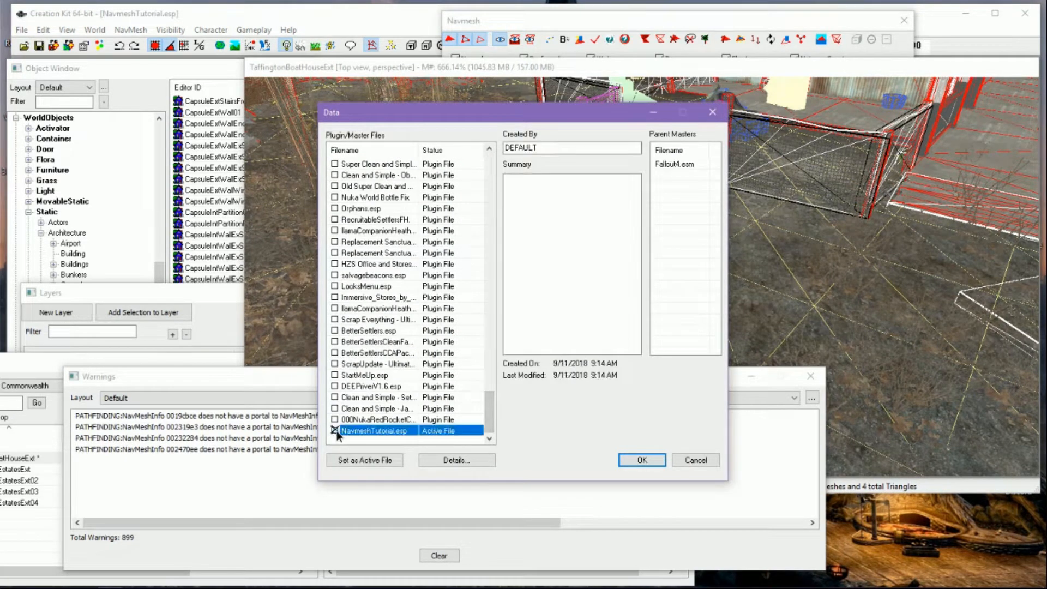
pyautogui.click(641, 460)
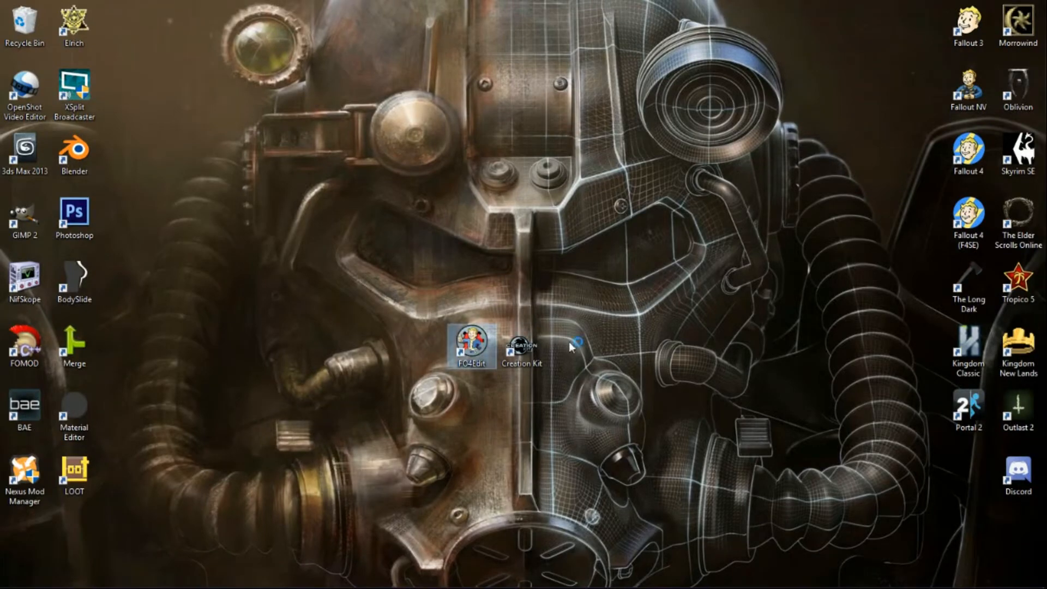
# Launch FO4Edit and load only NavmeshTutorial.esp, with every other plugin deselected
pyautogui.doubleClick(569, 341)
pyautogui.rightClick(515, 209)
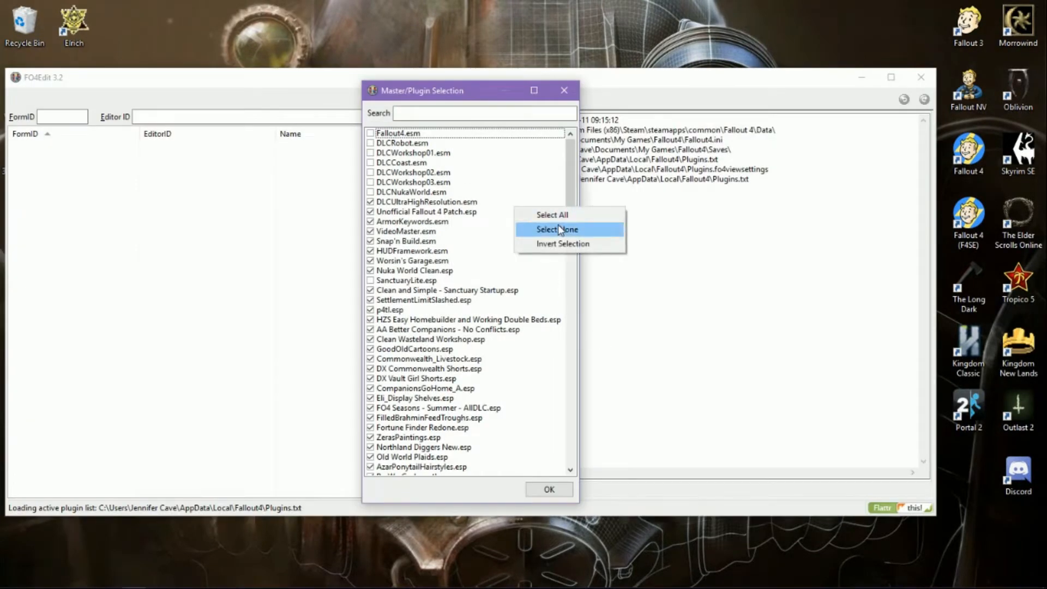
pyautogui.click(565, 230)
pyautogui.moveTo(570, 181); pyautogui.dragTo(570, 443)
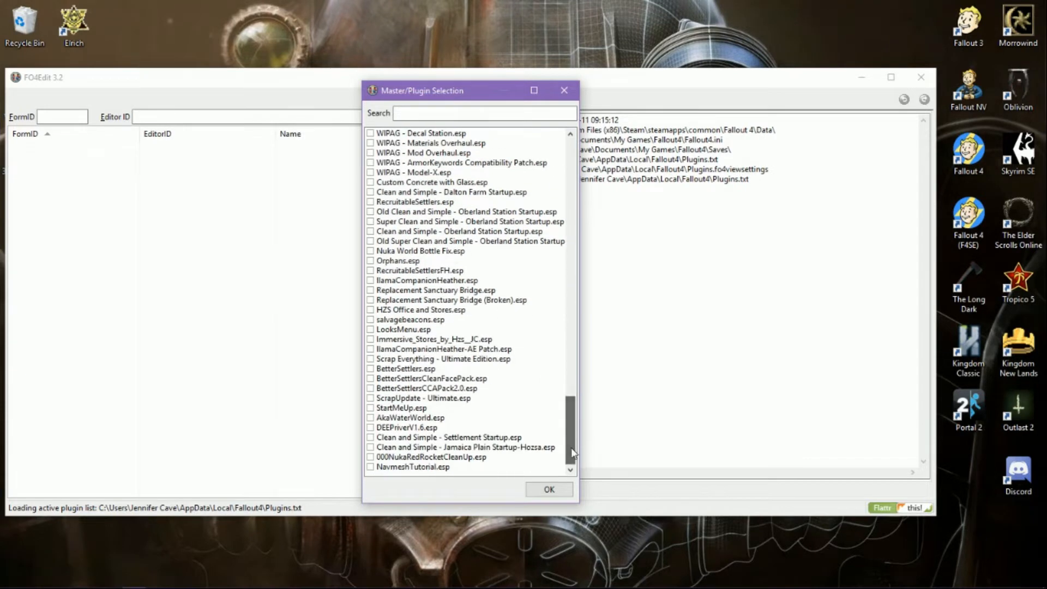
pyautogui.click(370, 466)
pyautogui.click(548, 490)
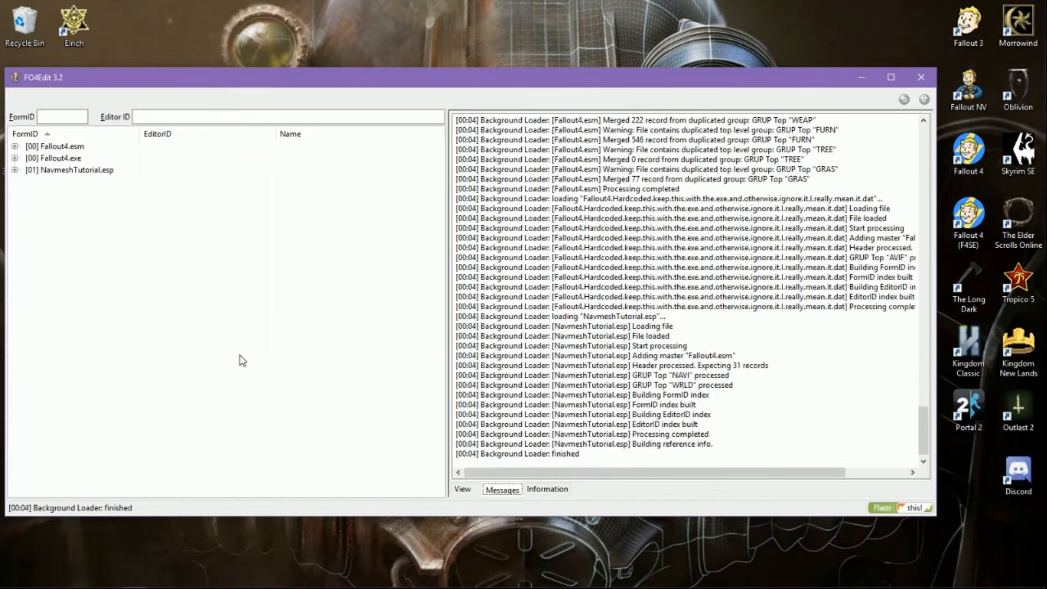
# Apply the filter for cleaning to NavmeshTutorial.esp
pyautogui.click(15, 170)
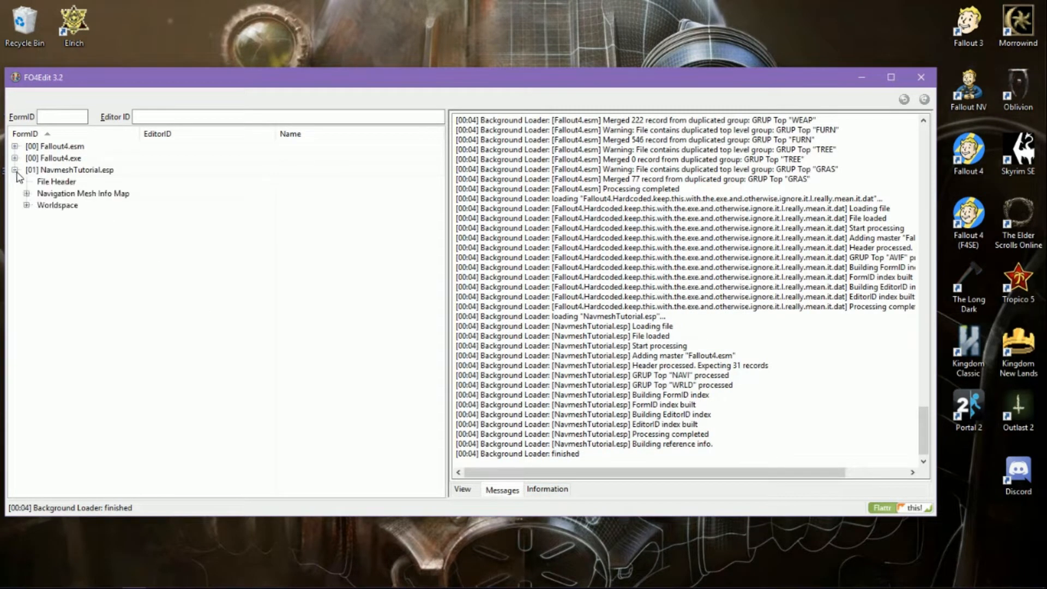
pyautogui.rightClick(48, 173)
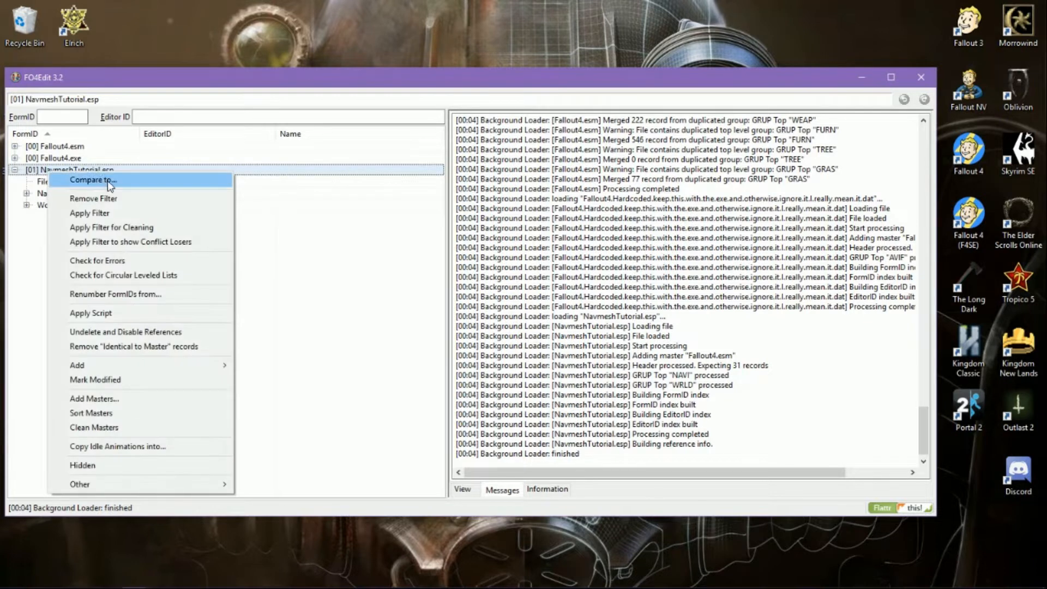
pyautogui.click(148, 229)
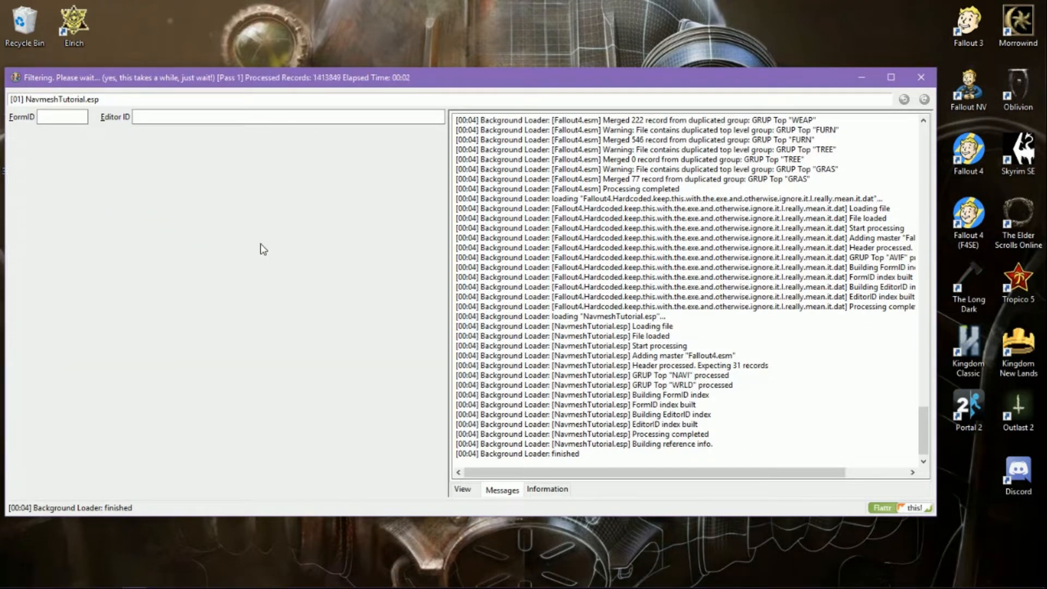
# Remove the "Identical to Master" records from NavmeshTutorial.esp, and run Undelete and Disable References on it
pyautogui.rightClick(87, 170)
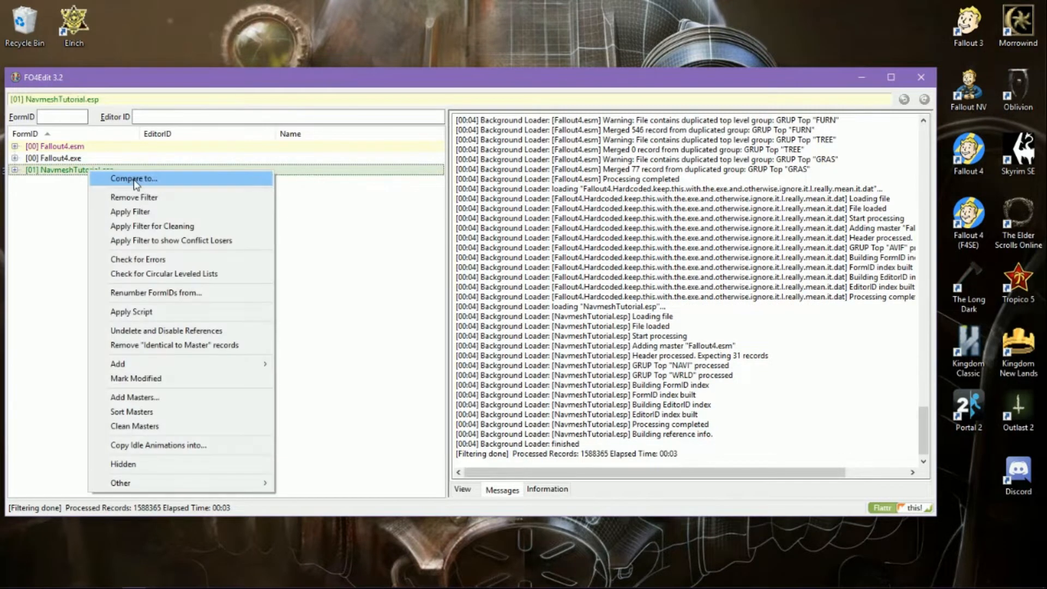
pyautogui.click(212, 345)
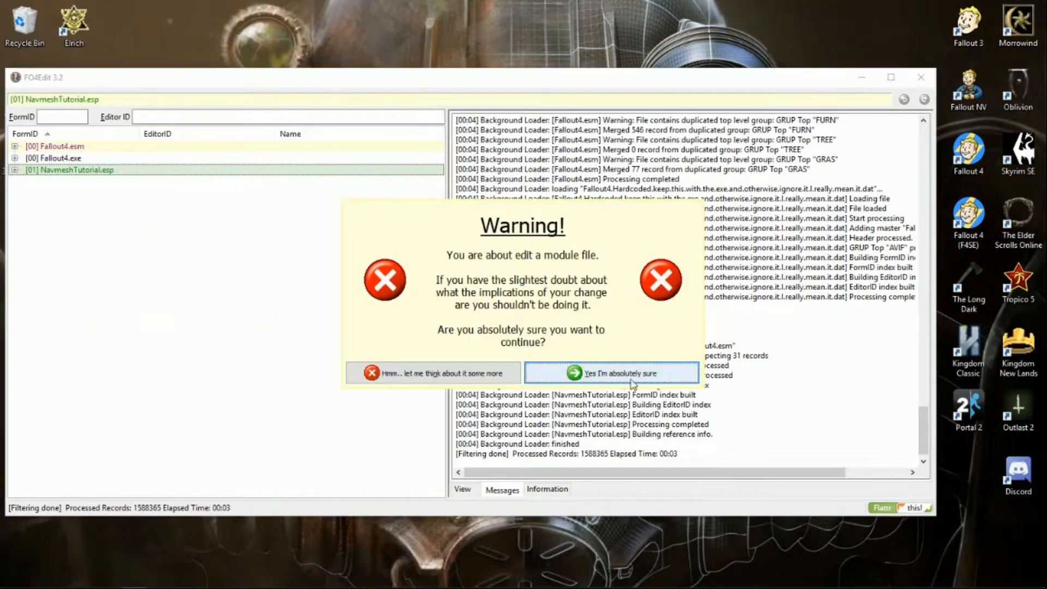
pyautogui.click(632, 376)
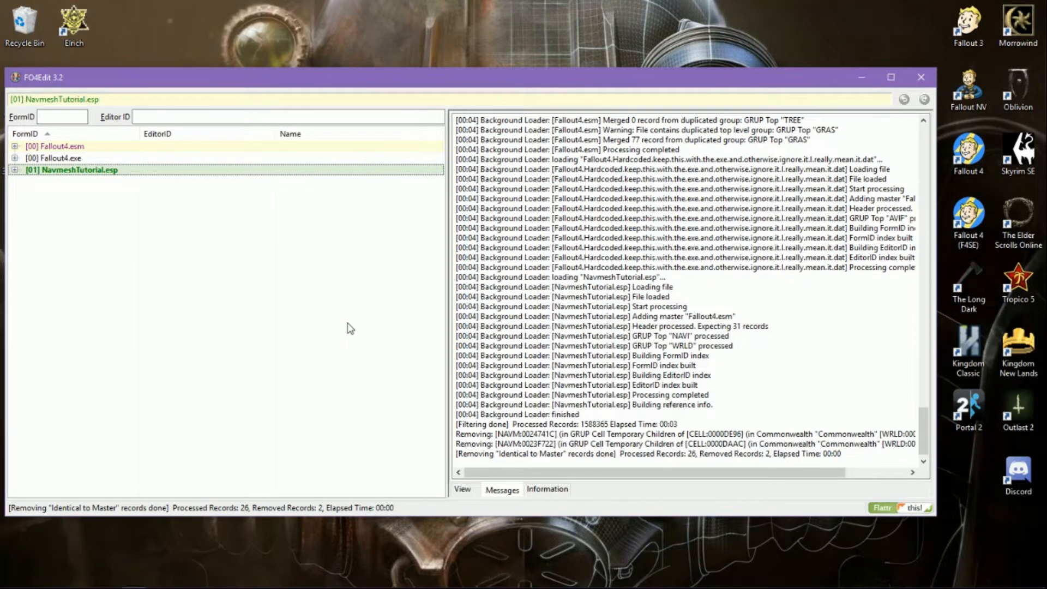
pyautogui.rightClick(123, 172)
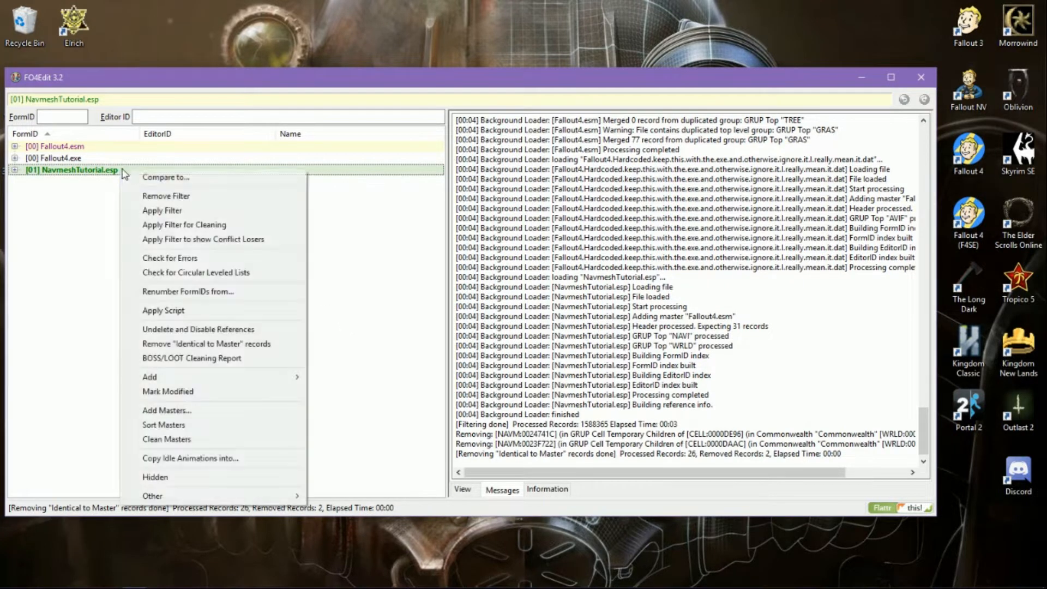
pyautogui.click(250, 331)
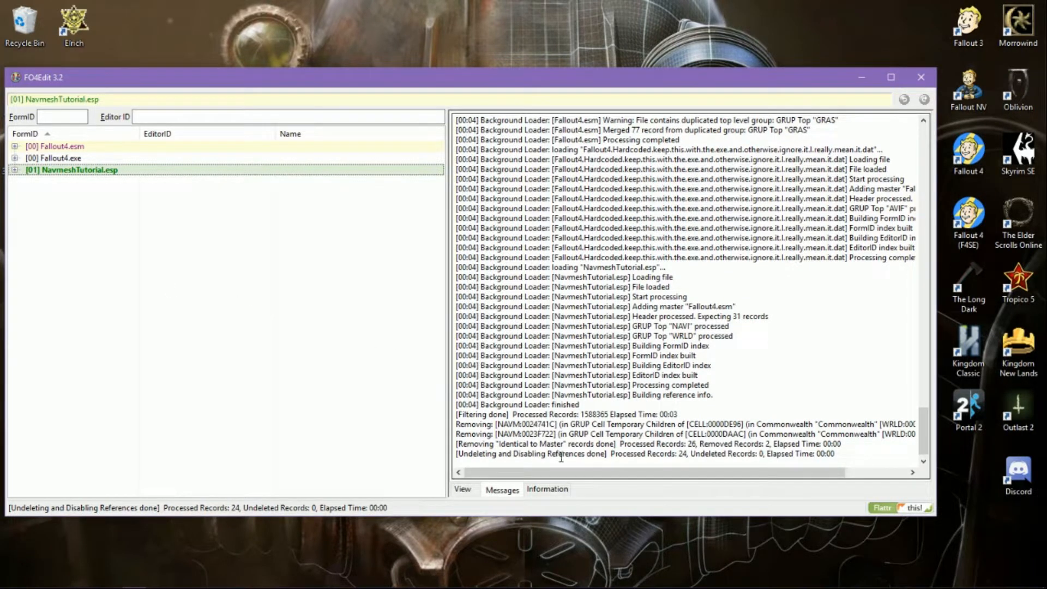
# Examine the Navigation Mesh record under TaffingtonBoatHouseExt in the plugin's Commonwealth worldspace, comparing it with Fallout4.esm
pyautogui.click(15, 171)
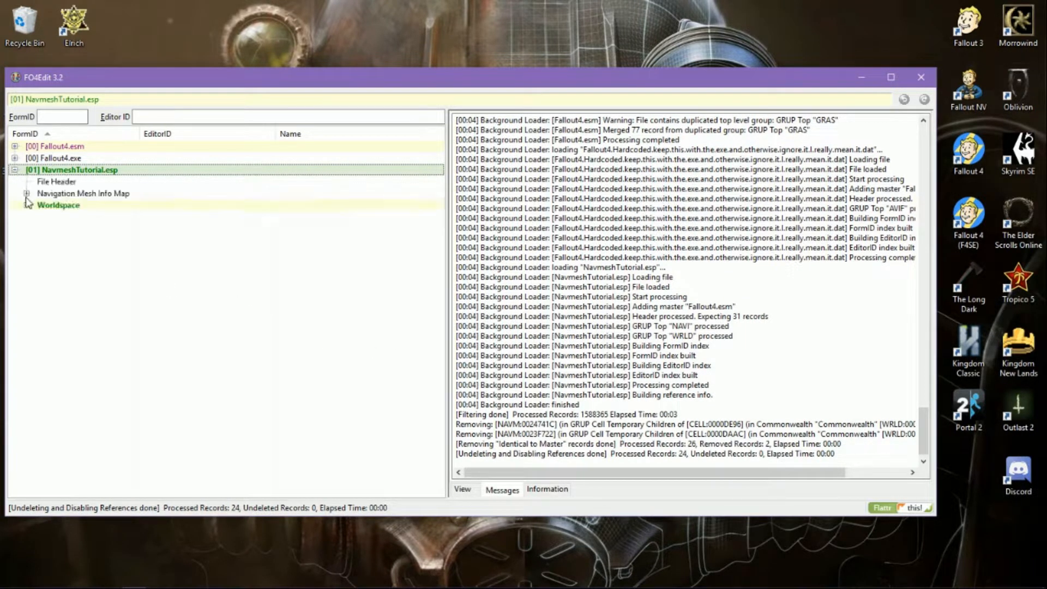
pyautogui.click(26, 205)
pyautogui.click(38, 217)
pyautogui.click(50, 229)
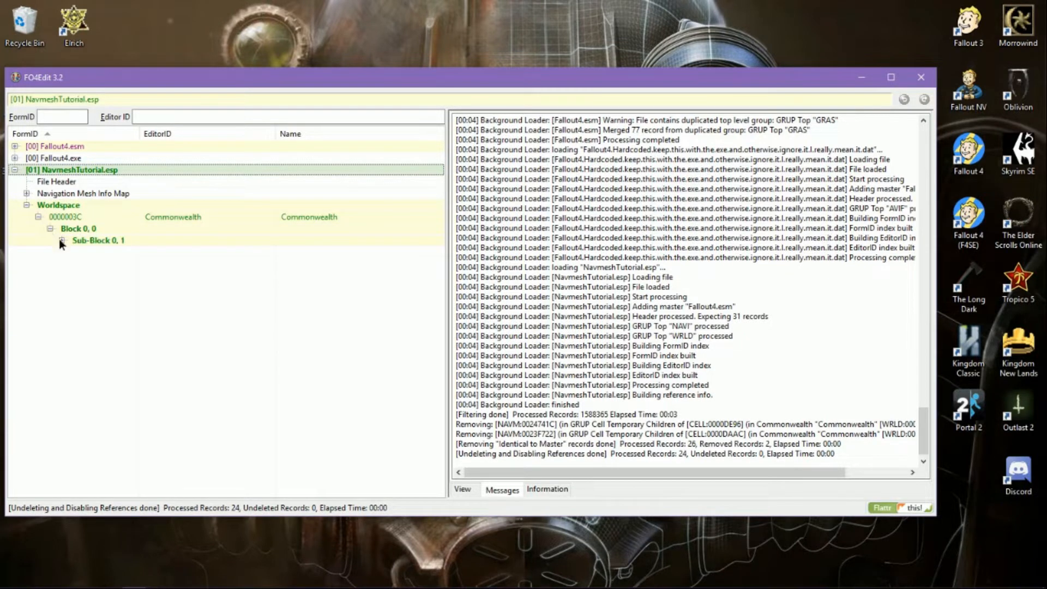
pyautogui.click(61, 241)
pyautogui.click(74, 276)
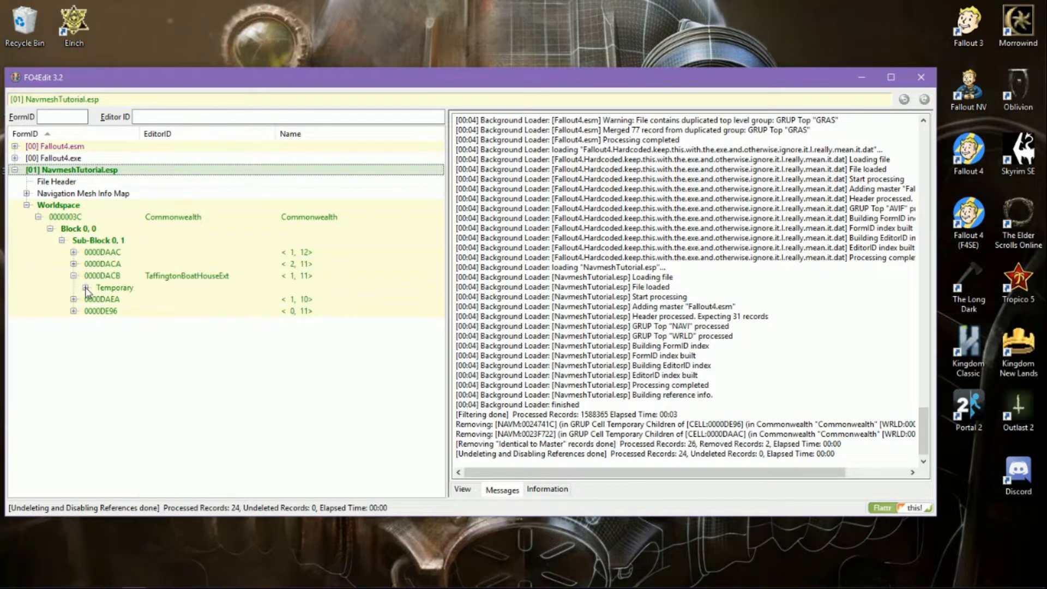
pyautogui.click(86, 288)
pyautogui.click(131, 300)
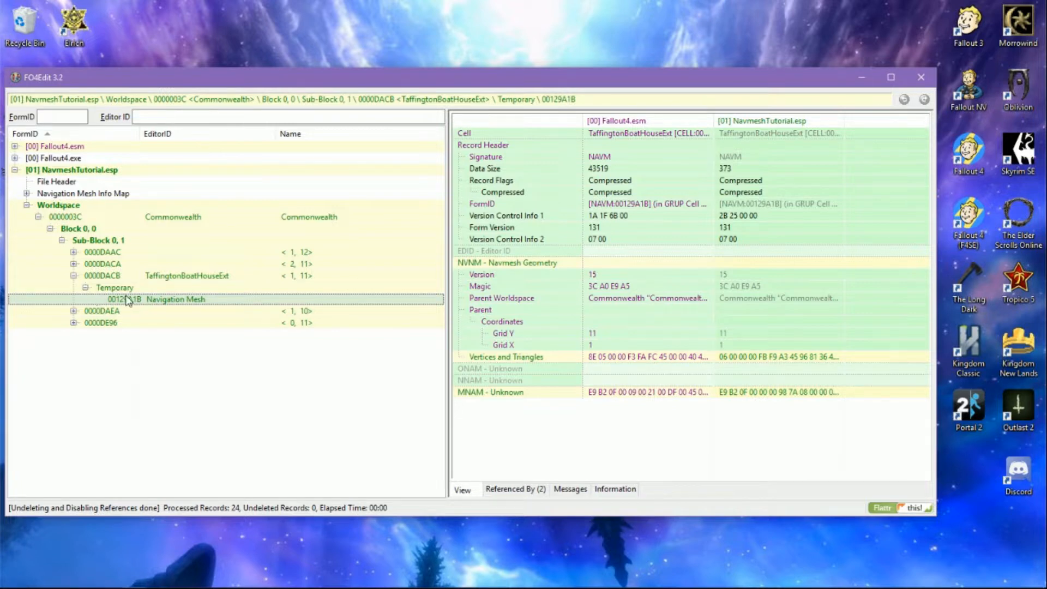
# Close FO4Edit, saving the cleaned NavmeshTutorial.esp with plugin backup enabled
pyautogui.click(86, 288)
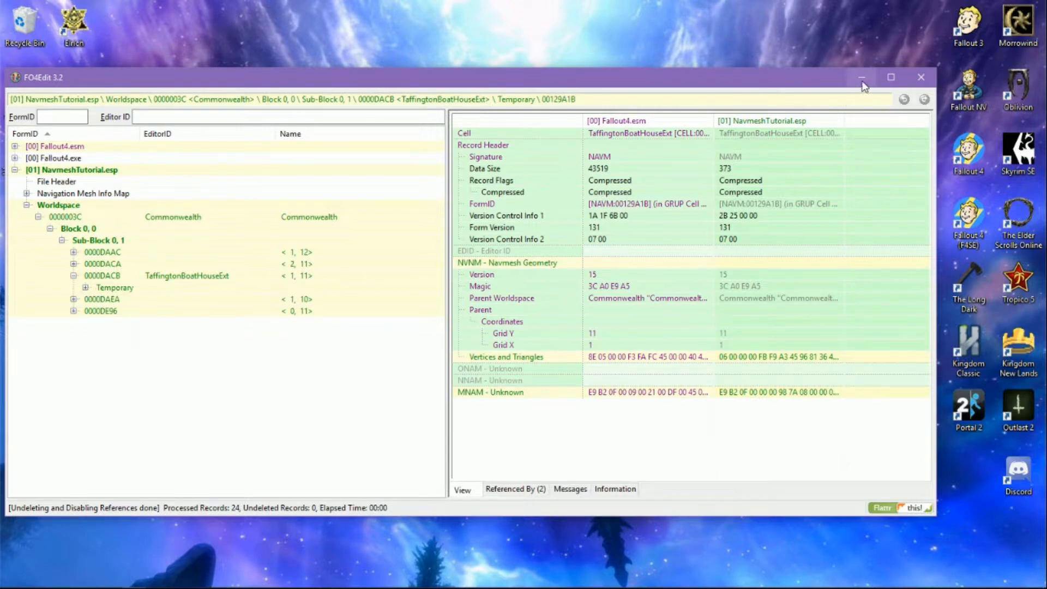
pyautogui.click(921, 80)
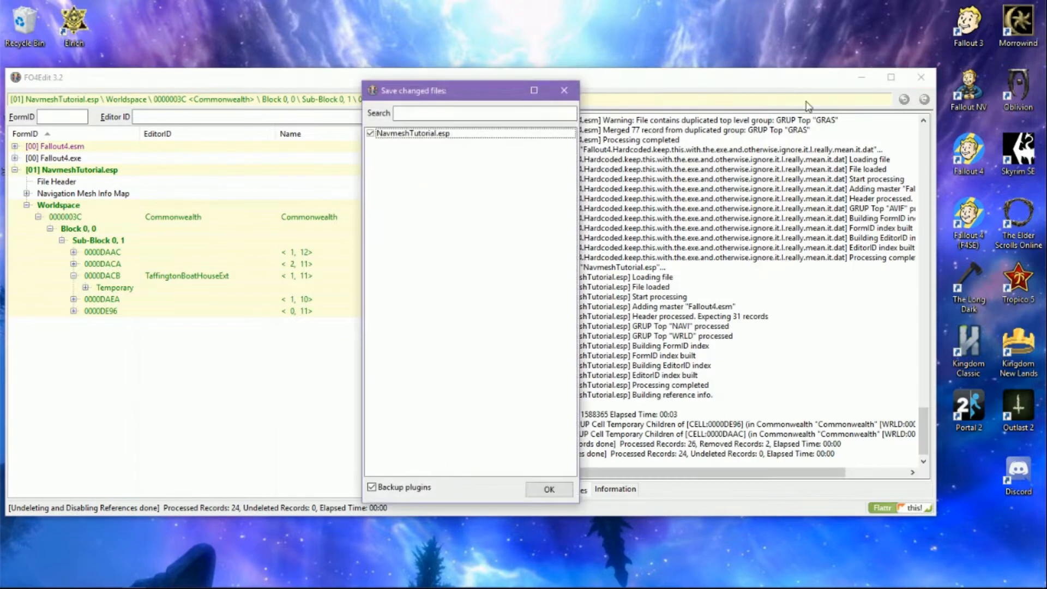
pyautogui.click(549, 490)
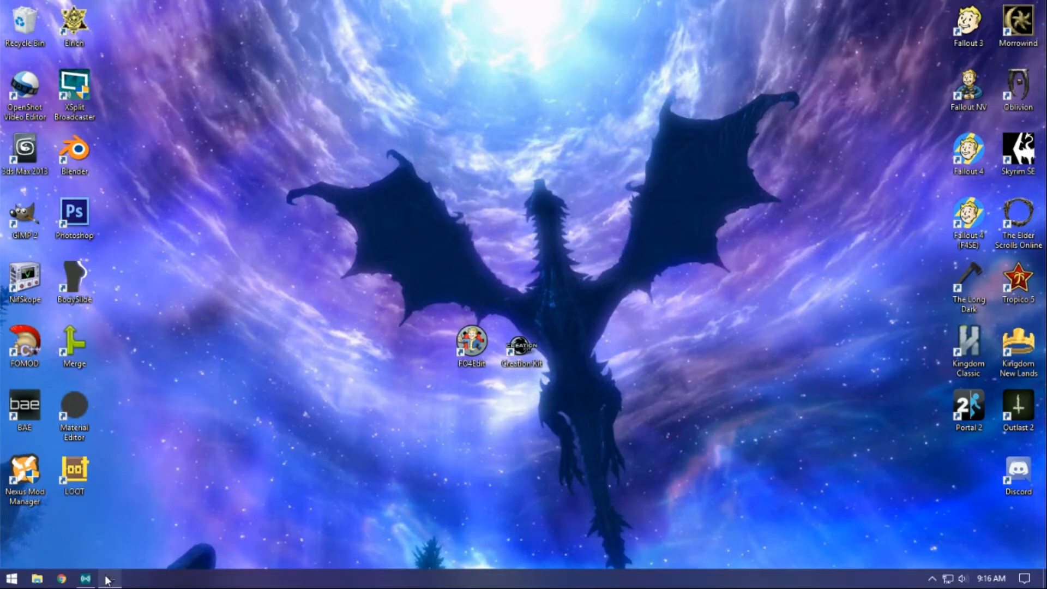
# Switch back to the Creation Kit and load NavmeshTutorial.esp as the active file
pyautogui.click(109, 580)
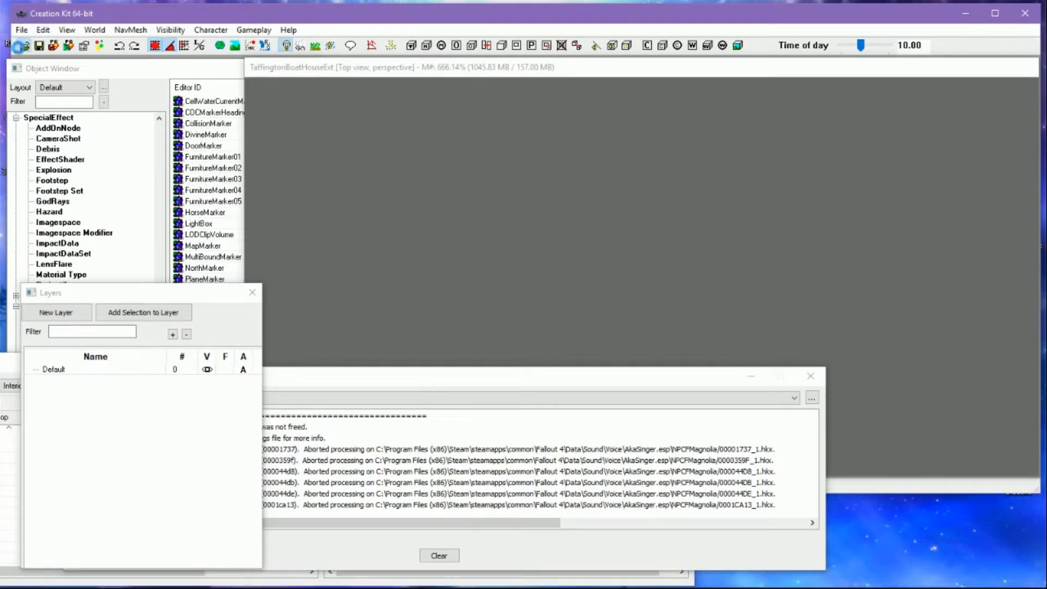
pyautogui.click(20, 47)
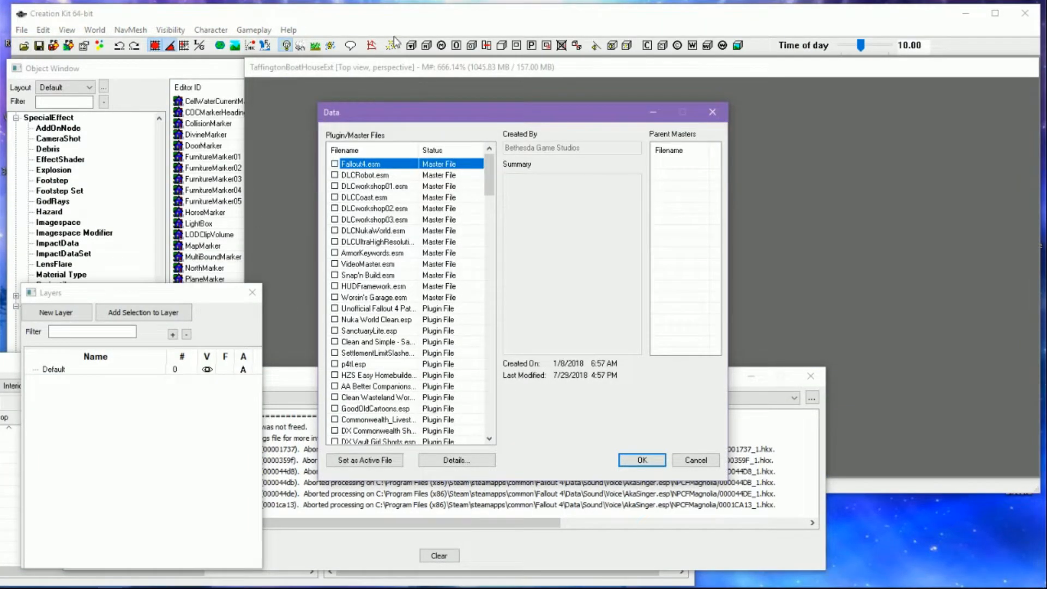
pyautogui.moveTo(487, 185); pyautogui.dragTo(518, 421)
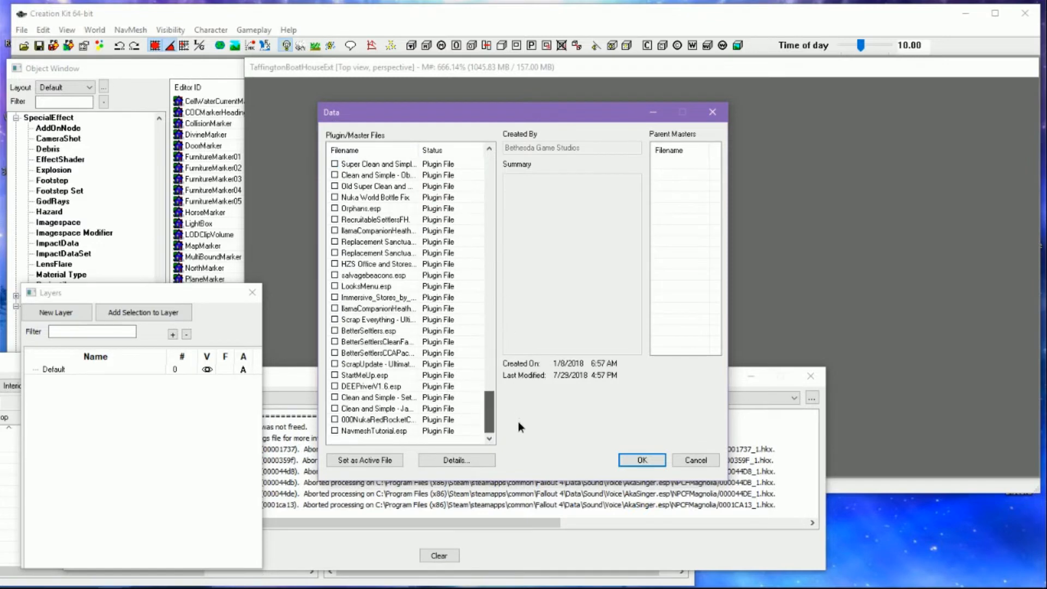
pyautogui.click(336, 431)
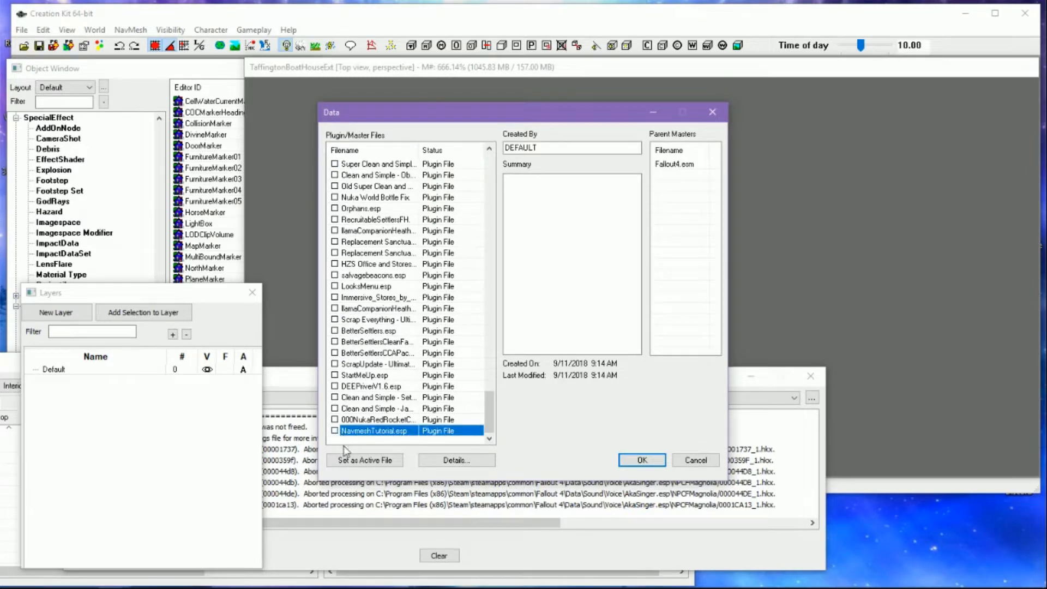
pyautogui.click(349, 461)
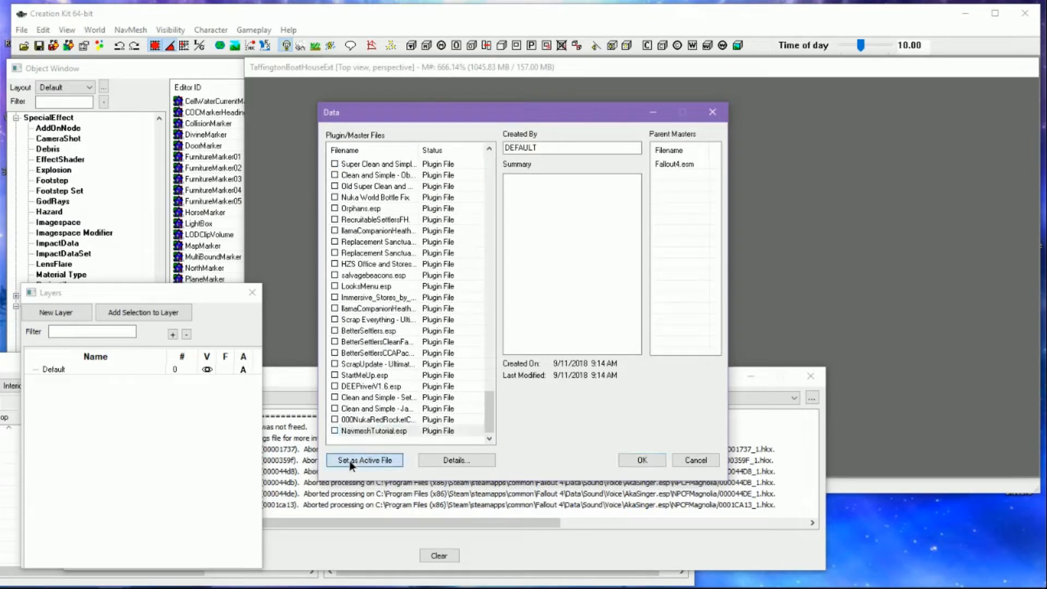
pyautogui.click(652, 463)
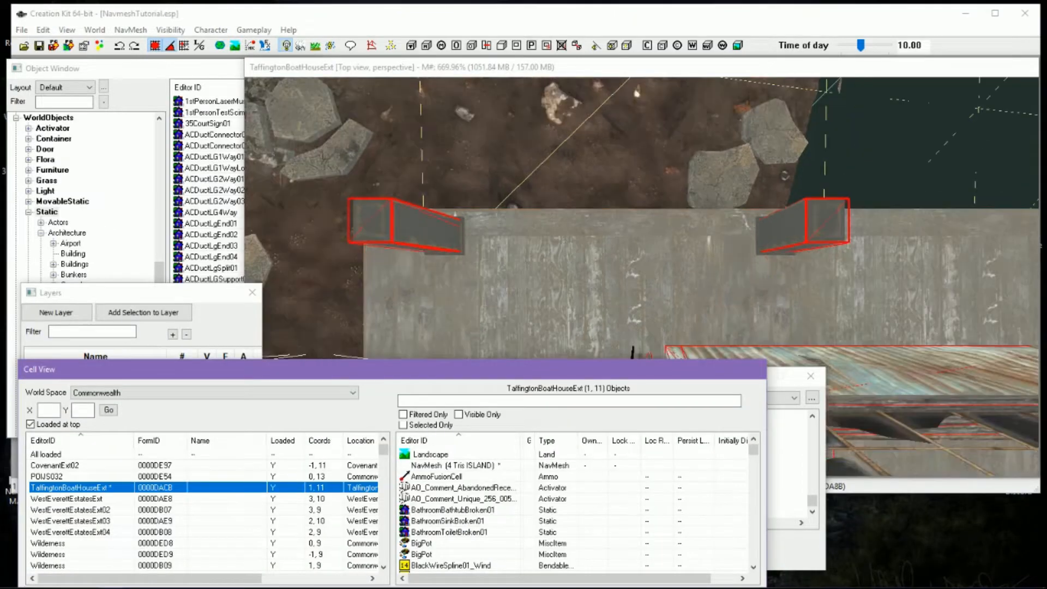
# Look over the TaffingtonBoatHouseExt cell from above, from the concrete edge beside the water to the front yard
pyautogui.scroll(-5, 642, 218)
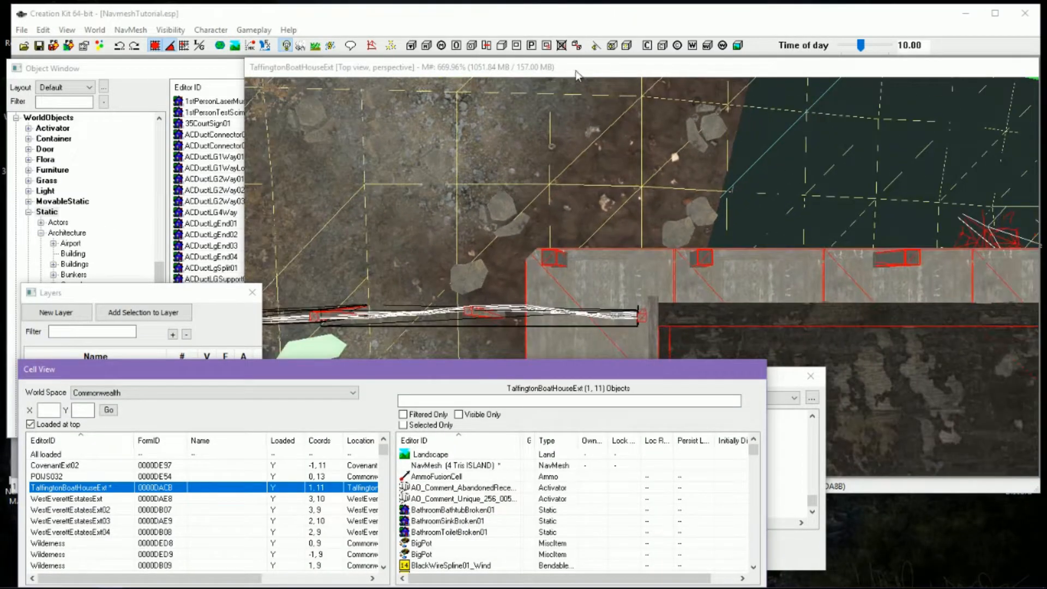
pyautogui.click(577, 72)
pyautogui.scroll(-3, 642, 277)
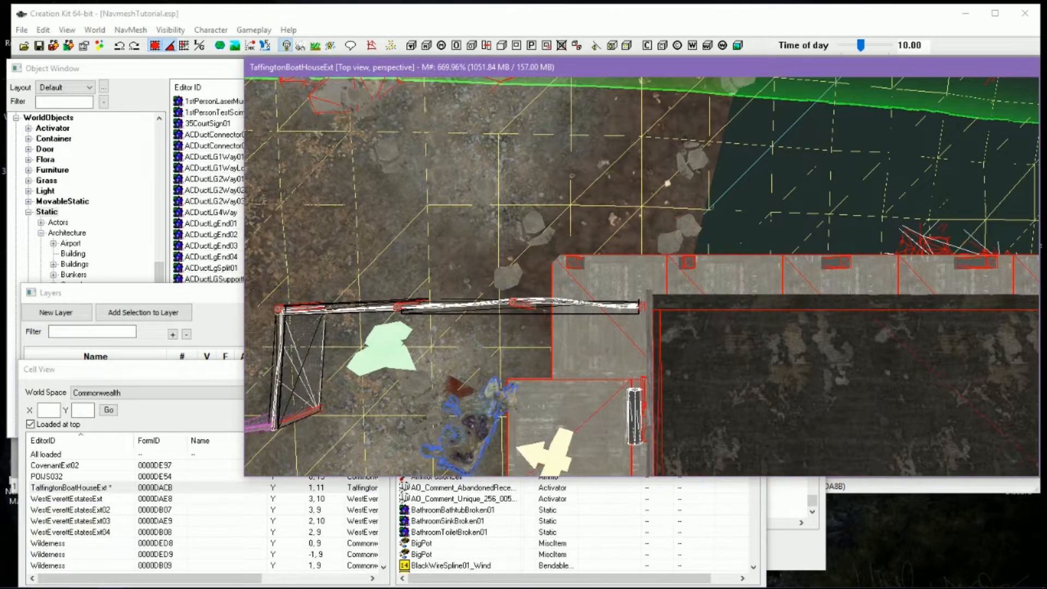
pyautogui.moveTo(616, 404); pyautogui.dragTo(611, 92, button='middle')
pyautogui.scroll(-2, 642, 278)
pyautogui.scroll(-2, 677, 224)
pyautogui.moveTo(677, 224); pyautogui.dragTo(679, 175, button='middle')
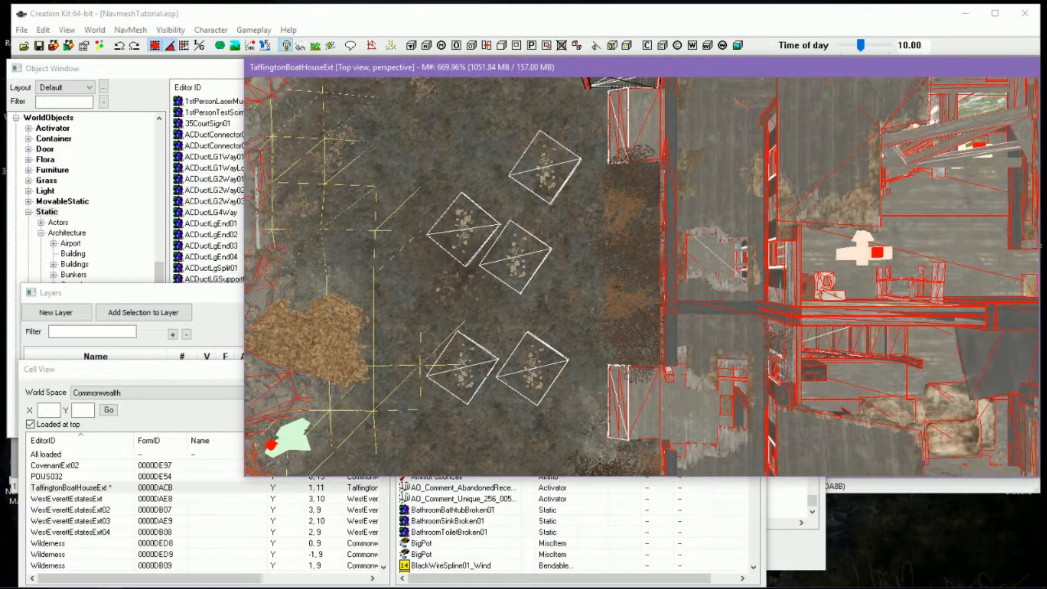
pyautogui.moveTo(511, 222); pyautogui.dragTo(564, 269, button='middle')
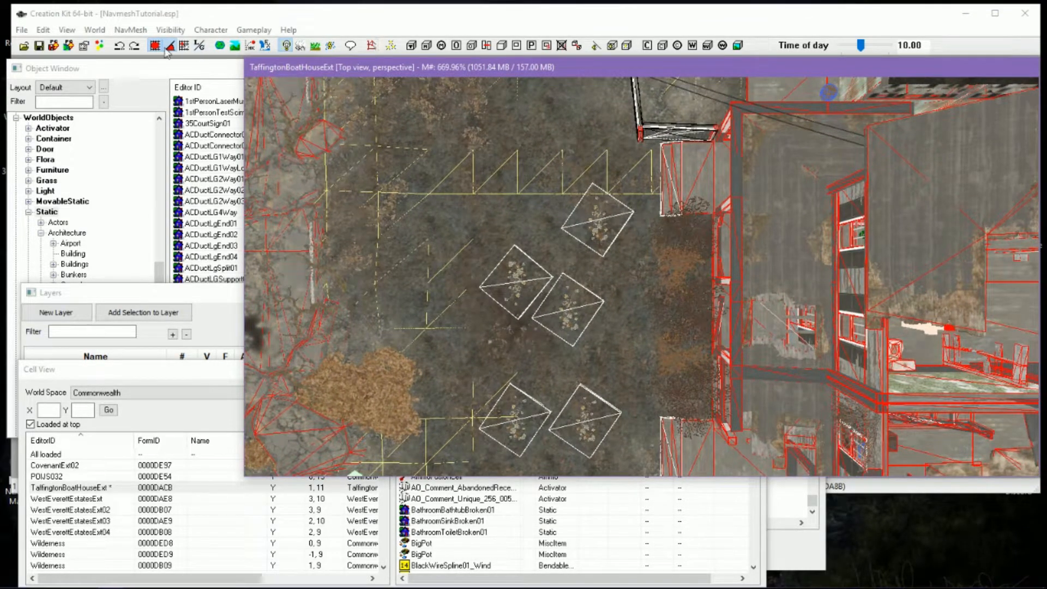
# Enter navmesh editing mode and examine the front-yard navmesh around the fence and porch steps
pyautogui.click(373, 48)
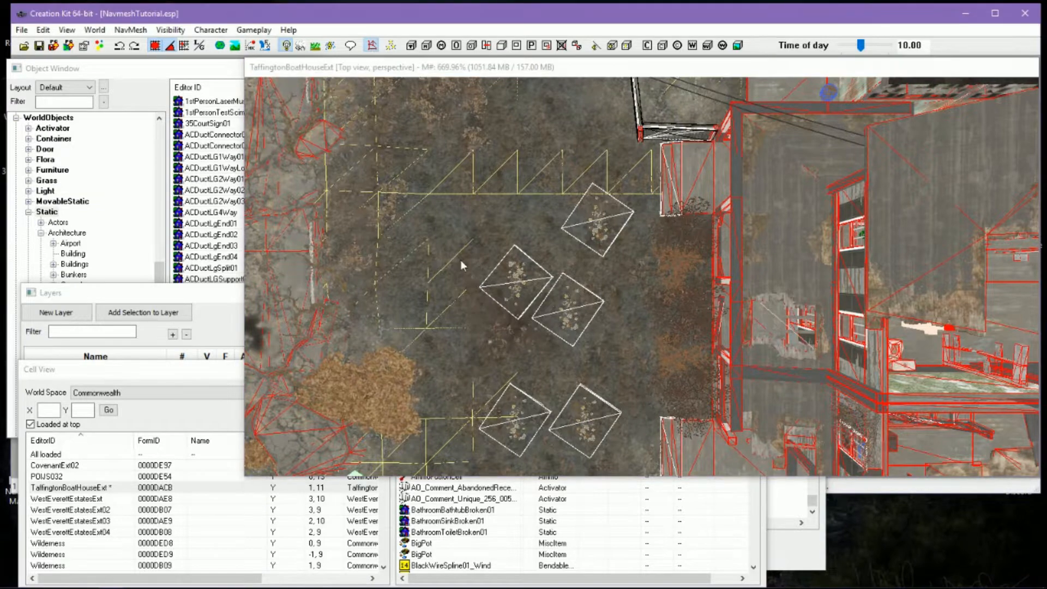
pyautogui.scroll(1, 461, 260)
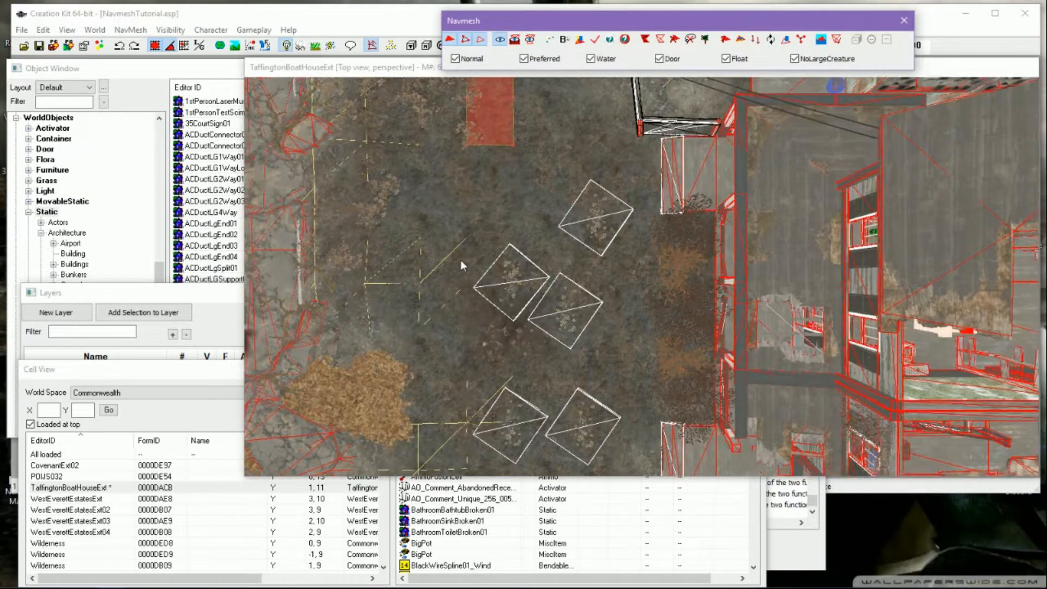
pyautogui.moveTo(461, 260); pyautogui.dragTo(467, 276, button='middle')
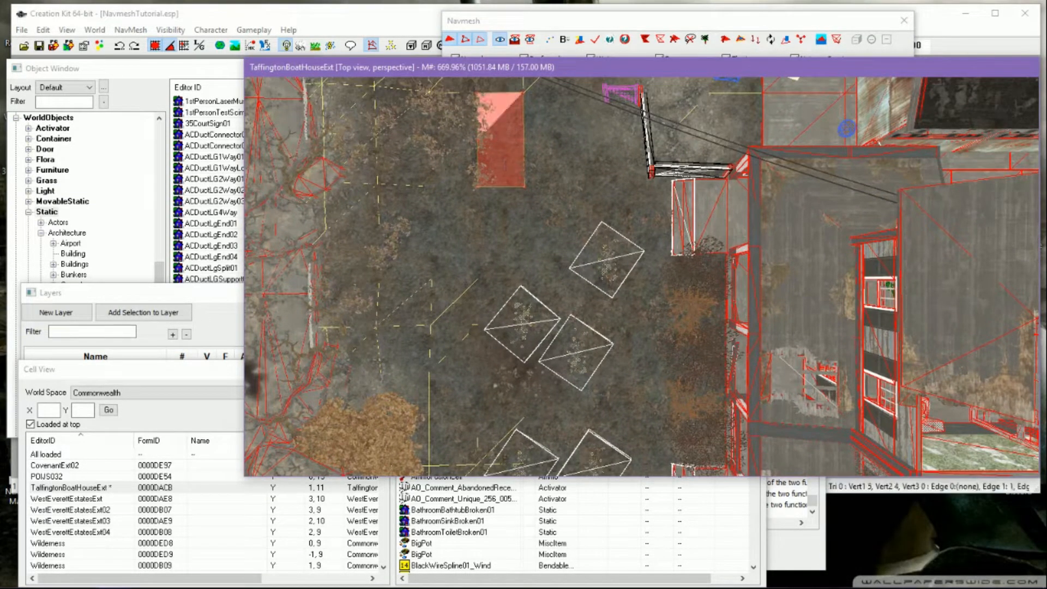
pyautogui.scroll(3, 515, 213)
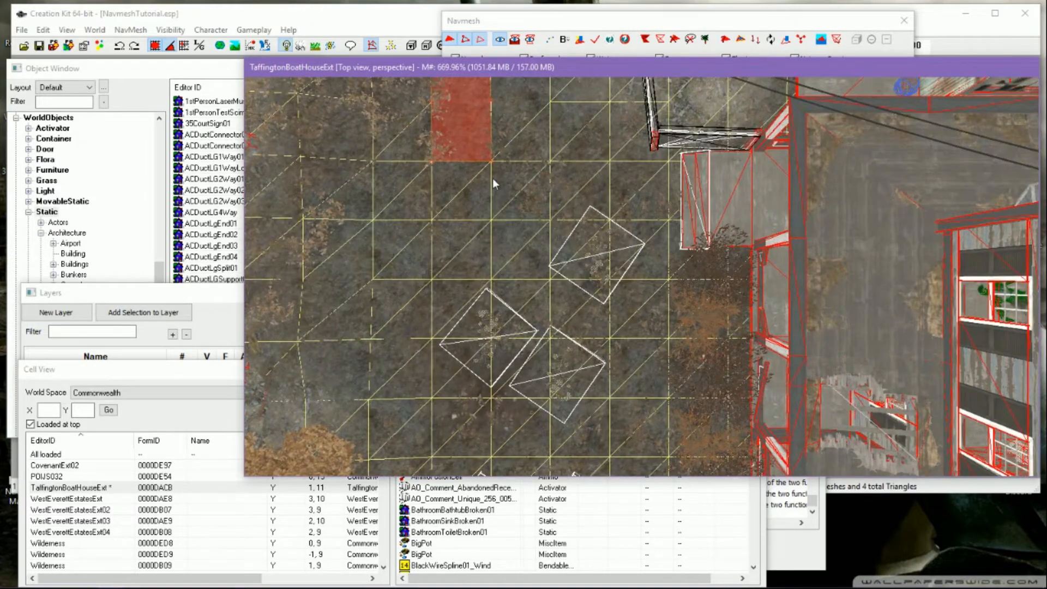
pyautogui.scroll(3, 490, 216)
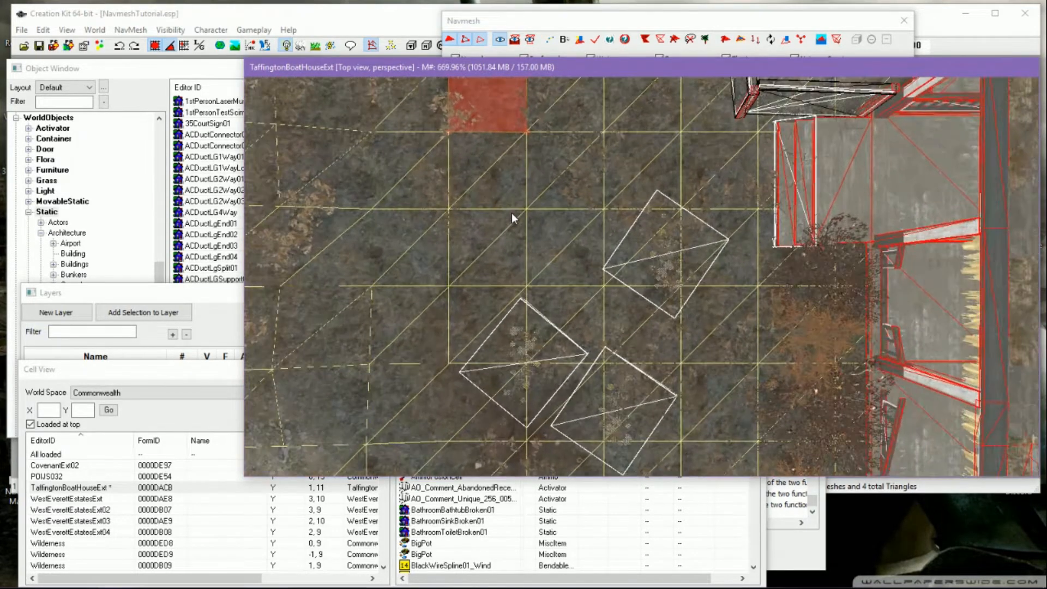
pyautogui.keyDown('shift'); pyautogui.moveTo(502, 214); pyautogui.dragTo(617, 164, button='middle'); pyautogui.keyUp('shift')
pyautogui.scroll(-2, 610, 218)
pyautogui.scroll(3, 746, 266)
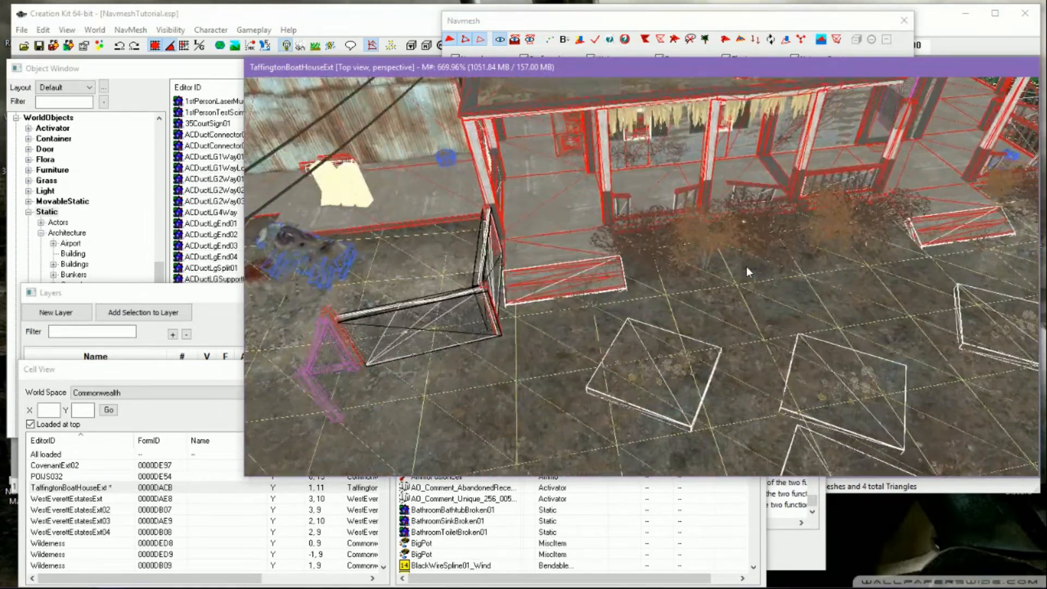
# Examine the navmesh across the front yard, from the fenced corner to the trees beside the cell's neighbouring navmesh
pyautogui.moveTo(748, 266); pyautogui.dragTo(739, 251, button='middle')
pyautogui.moveTo(813, 257); pyautogui.dragTo(728, 294, button='middle')
pyautogui.scroll(-3, 799, 279)
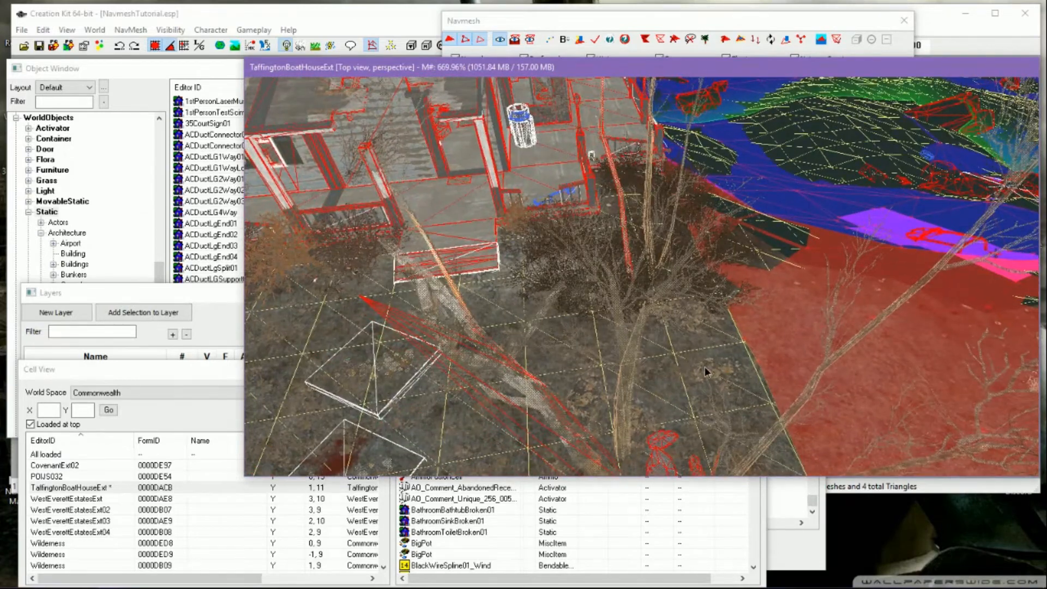
pyautogui.moveTo(706, 367); pyautogui.dragTo(732, 355, button='middle')
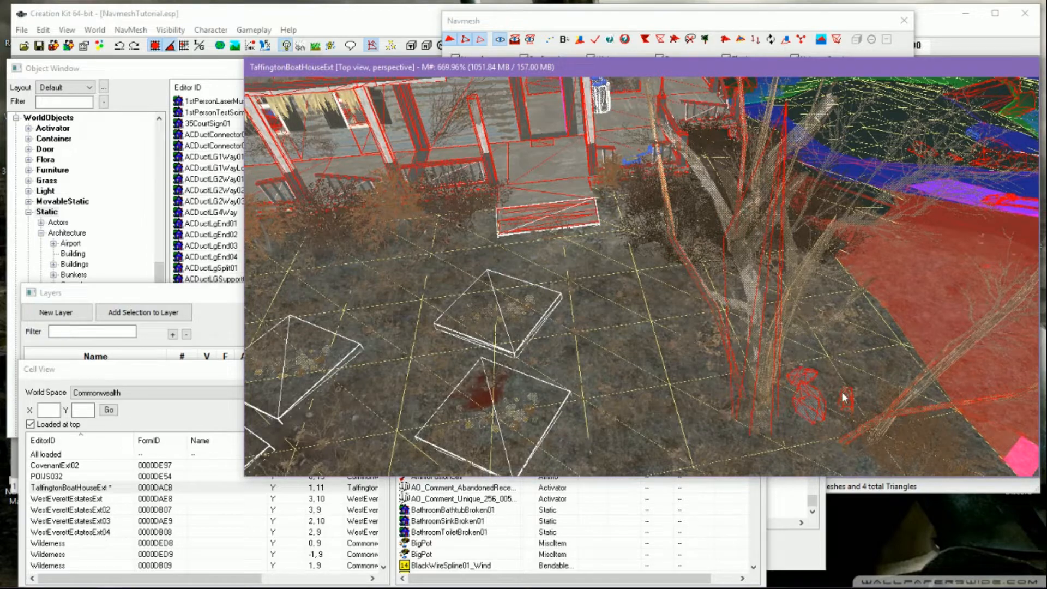
pyautogui.moveTo(790, 371); pyautogui.dragTo(820, 325, button='middle')
pyautogui.scroll(-1, 966, 297)
pyautogui.moveTo(843, 292); pyautogui.dragTo(872, 285, button='middle')
pyautogui.moveTo(742, 291); pyautogui.dragTo(765, 338, button='middle')
pyautogui.scroll(3, 776, 296)
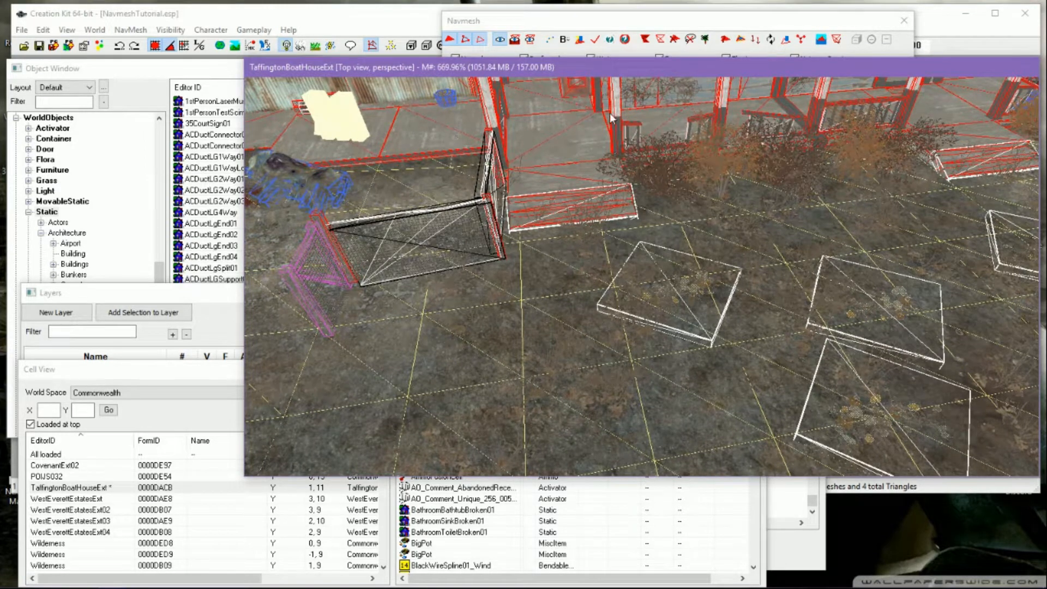
pyautogui.moveTo(885, 83); pyautogui.dragTo(908, 127, button='middle')
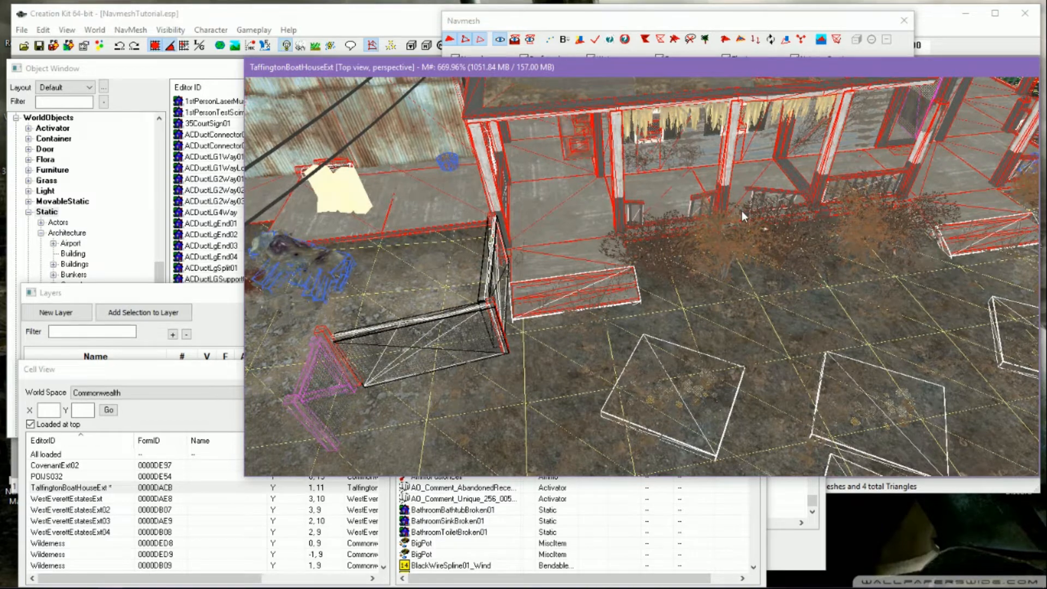
pyautogui.moveTo(745, 228); pyautogui.dragTo(709, 220, button='middle')
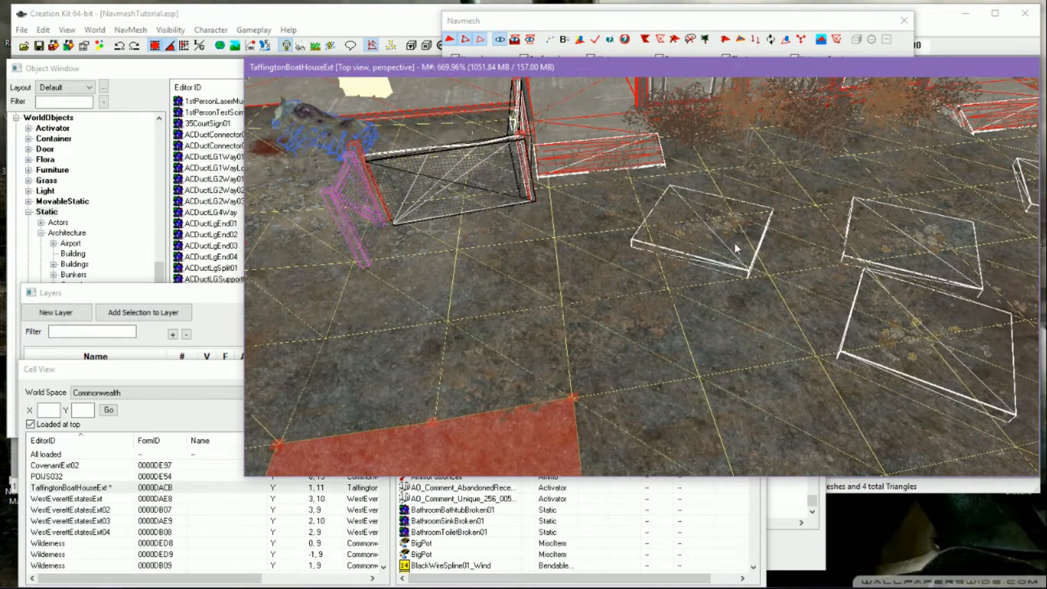
pyautogui.moveTo(764, 249)
pyautogui.mouseDown(button='middle')
pyautogui.moveTo(649, 246)
pyautogui.moveTo(781, 252)
pyautogui.mouseUp(button='middle')
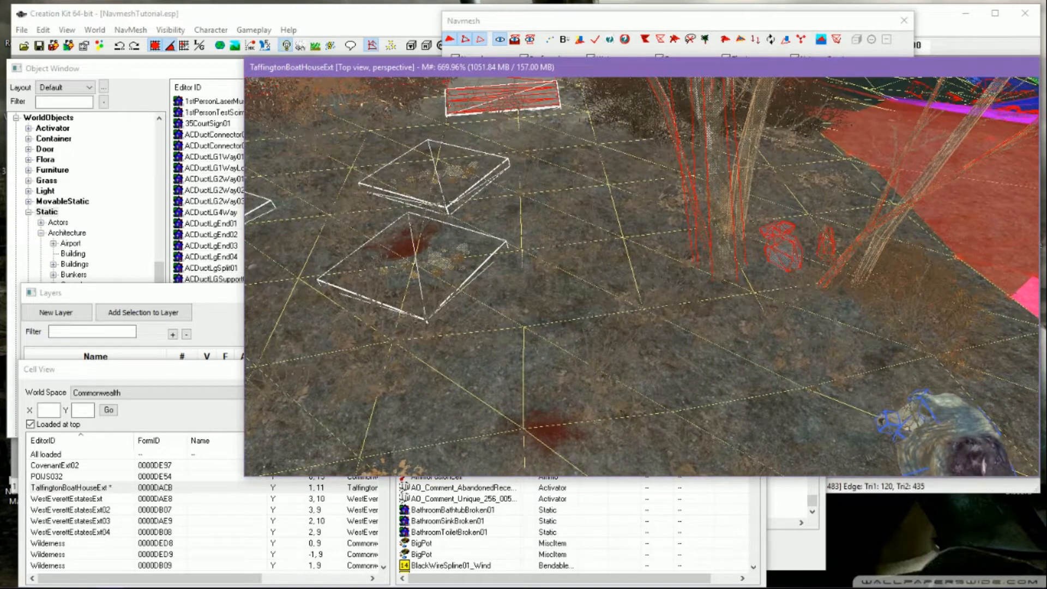
pyautogui.moveTo(793, 243)
pyautogui.mouseDown(button='middle')
pyautogui.moveTo(810, 242)
pyautogui.moveTo(782, 232)
pyautogui.mouseUp(button='middle')
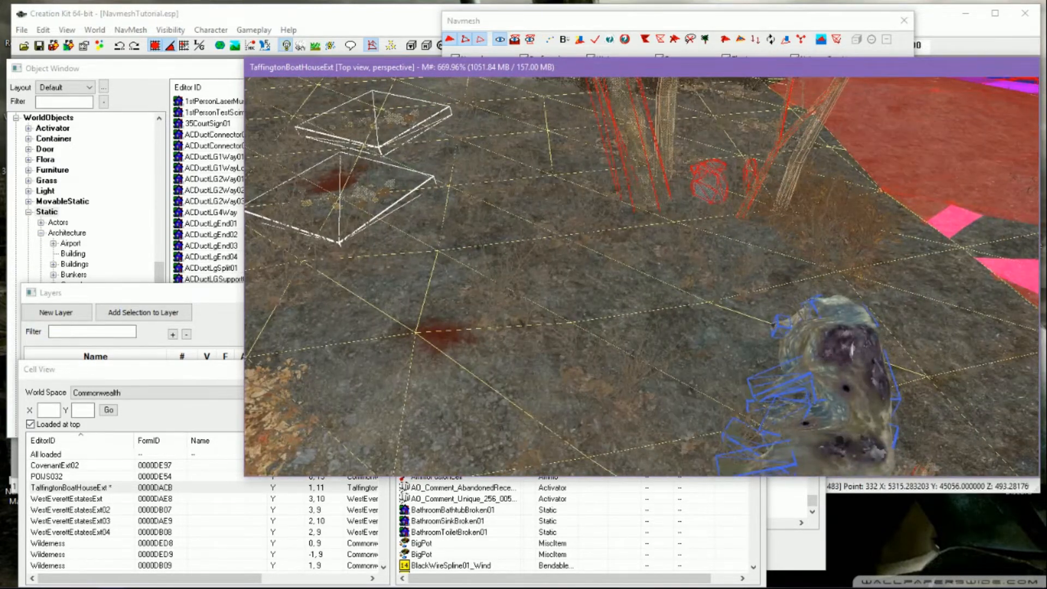
# Examine the navmesh around the trees and ground-cover patches in the yard at ground level
pyautogui.keyDown('shift'); pyautogui.moveTo(735, 290); pyautogui.dragTo(823, 286, button='middle'); pyautogui.keyUp('shift')
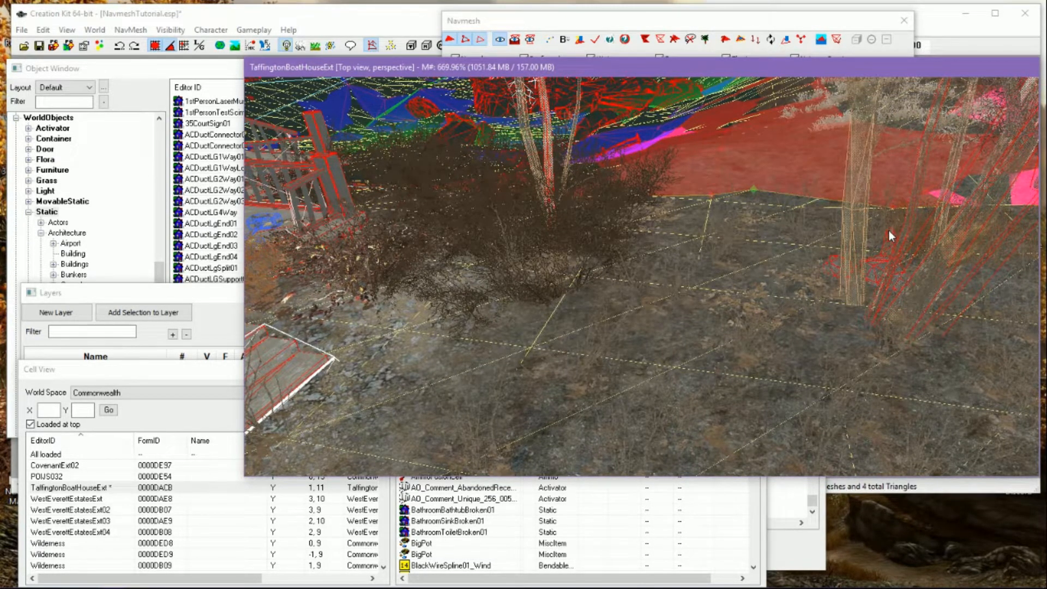
pyautogui.scroll(2, 889, 230)
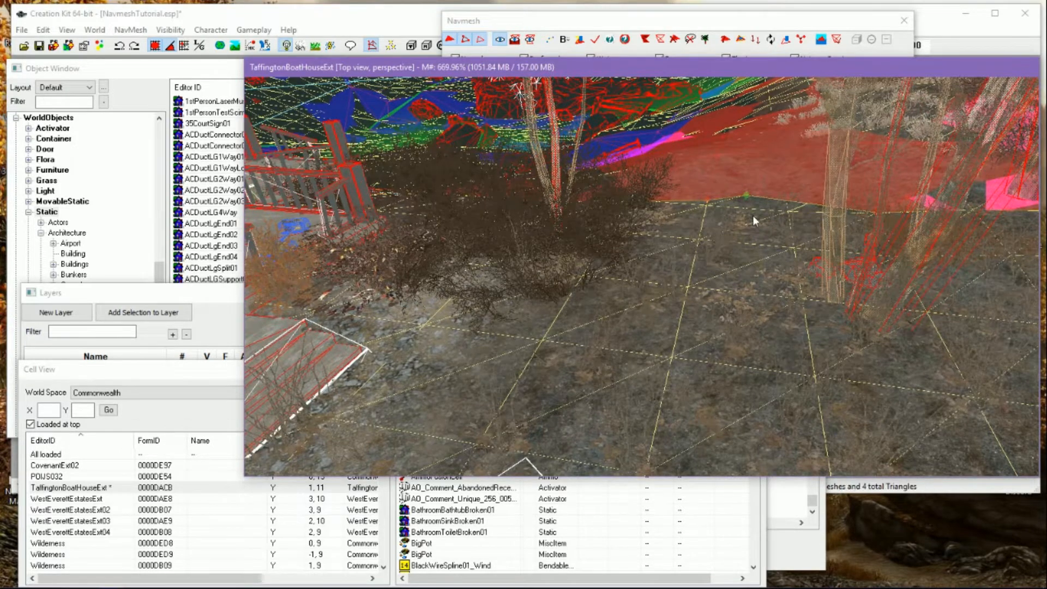
pyautogui.scroll(-2, 758, 234)
pyautogui.moveTo(762, 251); pyautogui.dragTo(744, 241, button='middle')
pyautogui.scroll(-5, 748, 261)
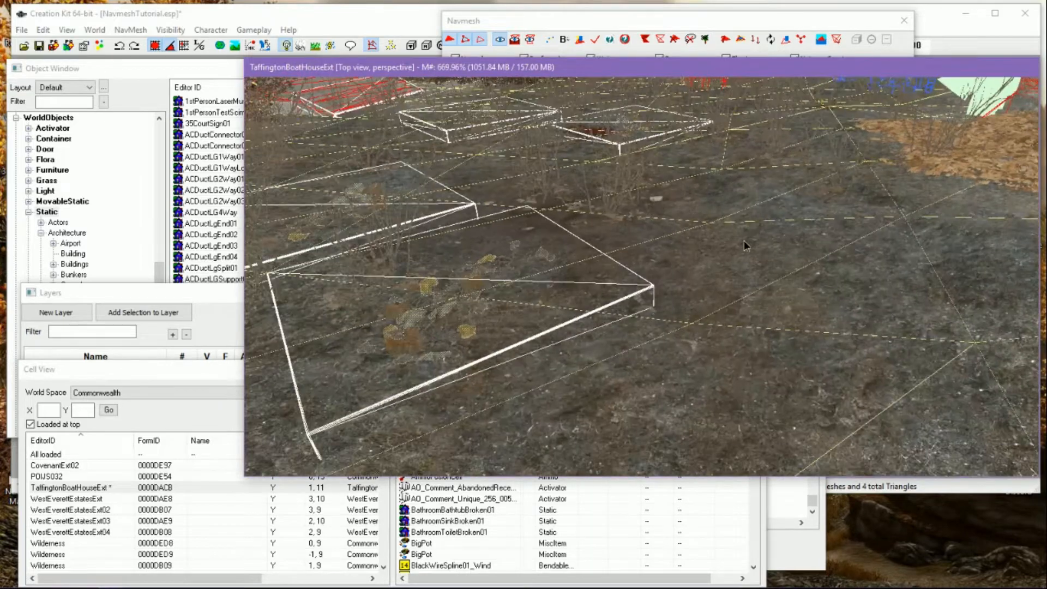
pyautogui.moveTo(349, 210); pyautogui.dragTo(466, 242, button='middle')
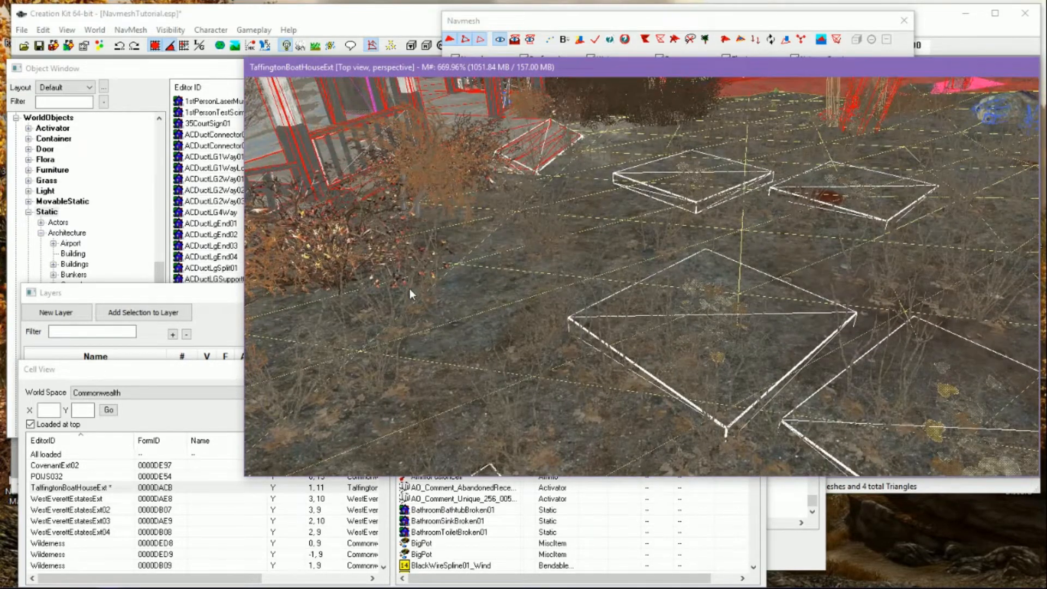
pyautogui.scroll(-3, 608, 273)
pyautogui.moveTo(658, 287); pyautogui.dragTo(661, 266, button='middle')
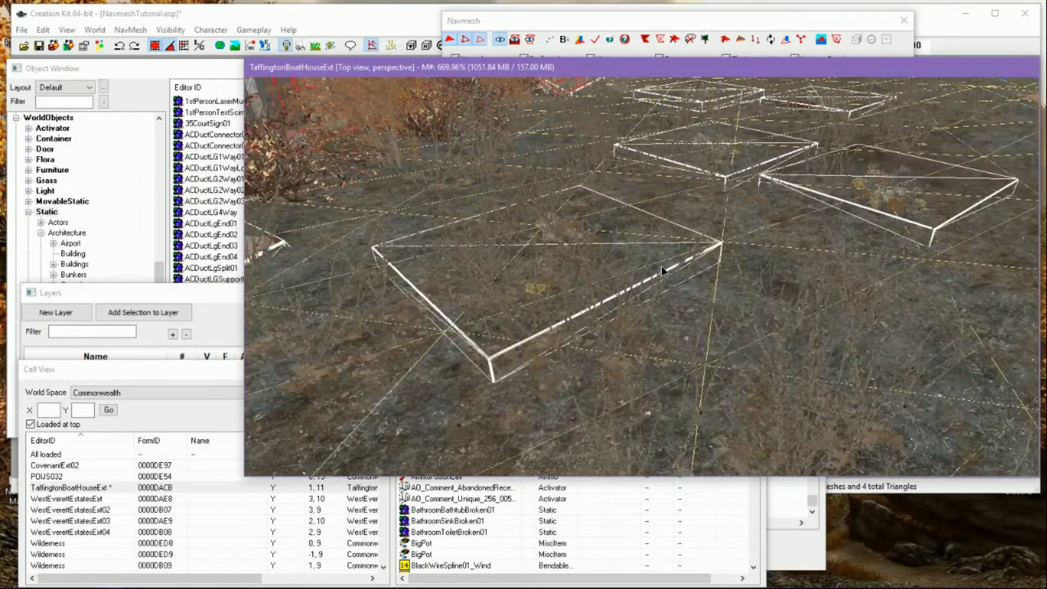
pyautogui.scroll(3, 655, 265)
pyautogui.scroll(3, 641, 259)
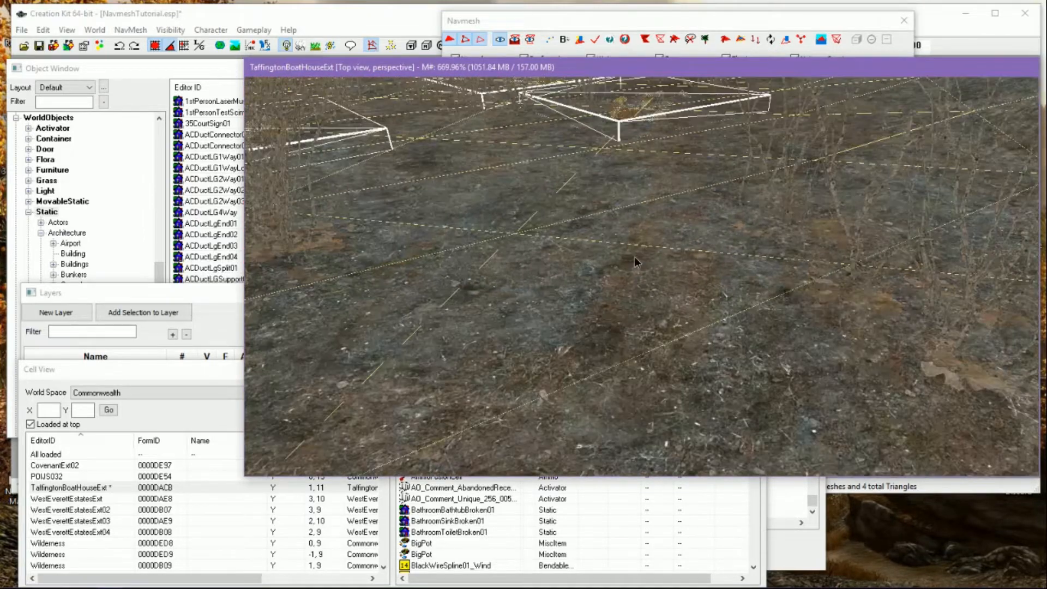
# Turn off the grass display so the yard navmesh is easier to inspect
pyautogui.click(315, 46)
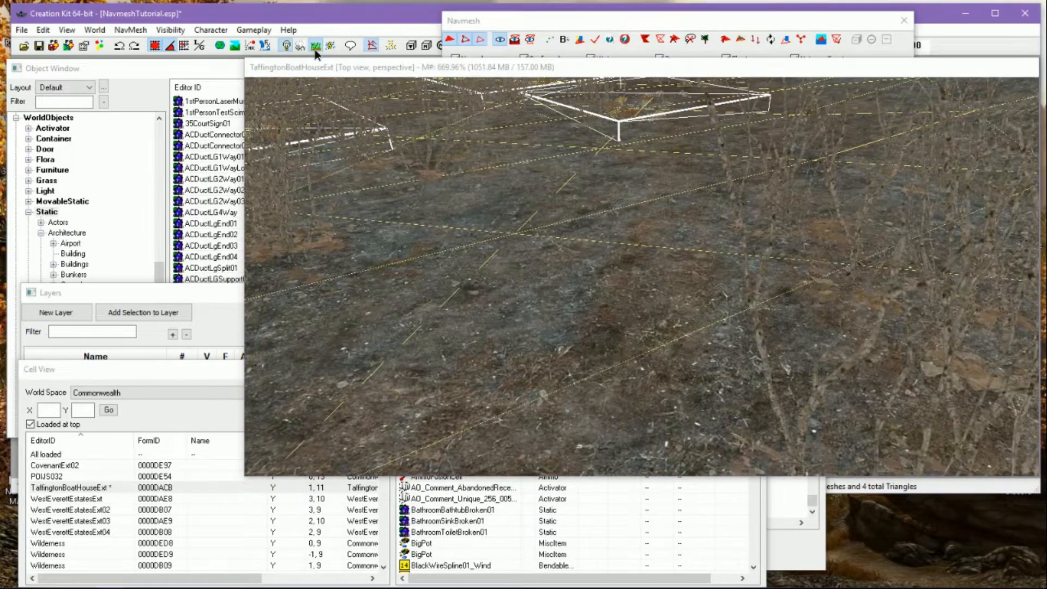
pyautogui.click(315, 49)
pyautogui.scroll(-1, 318, 52)
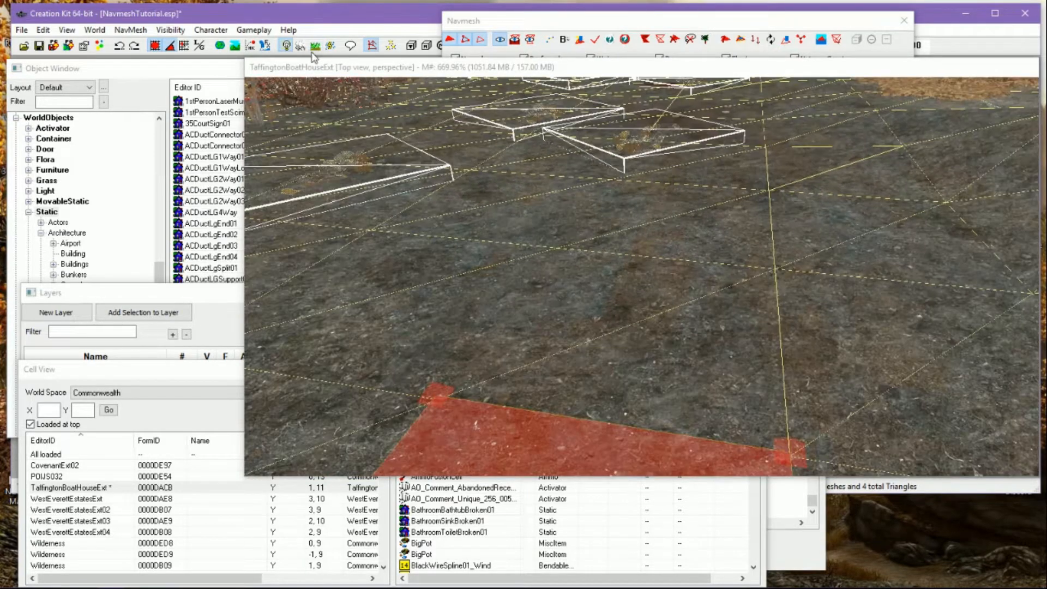
pyautogui.moveTo(583, 262); pyautogui.dragTo(589, 305, button='middle')
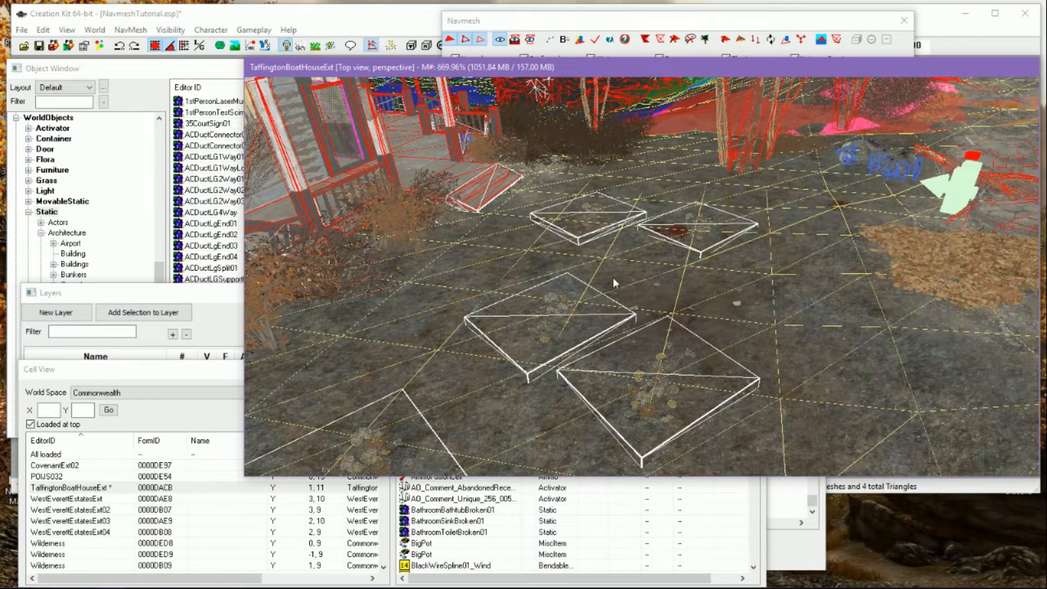
pyautogui.moveTo(613, 278); pyautogui.dragTo(640, 254, button='middle')
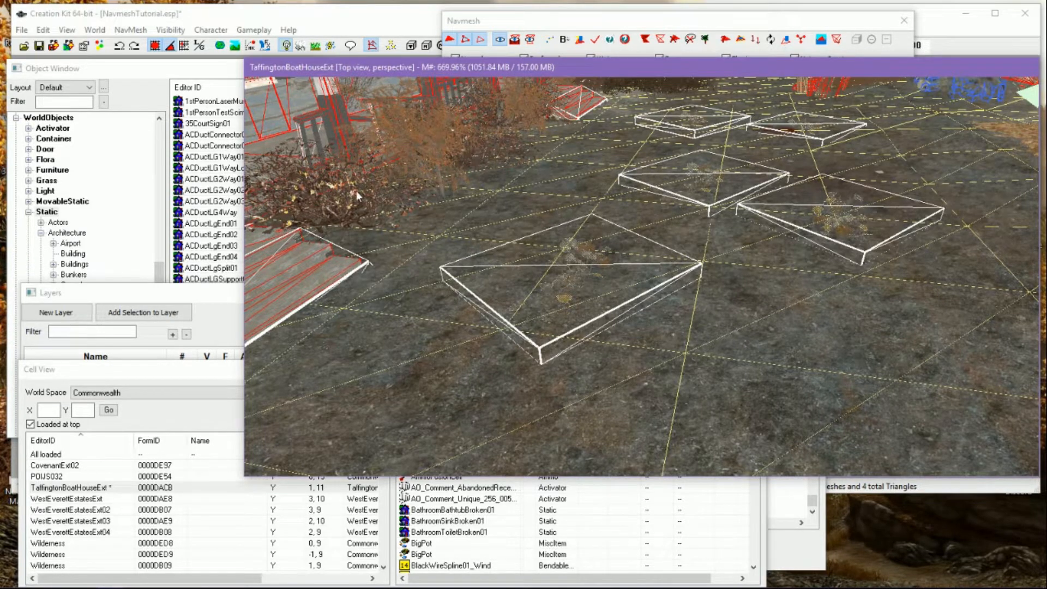
# Leave navmesh editing mode and delete the HollyShrub01, TreeCedarShrub02 and adjoining shrub along the porch railing
pyautogui.click(904, 20)
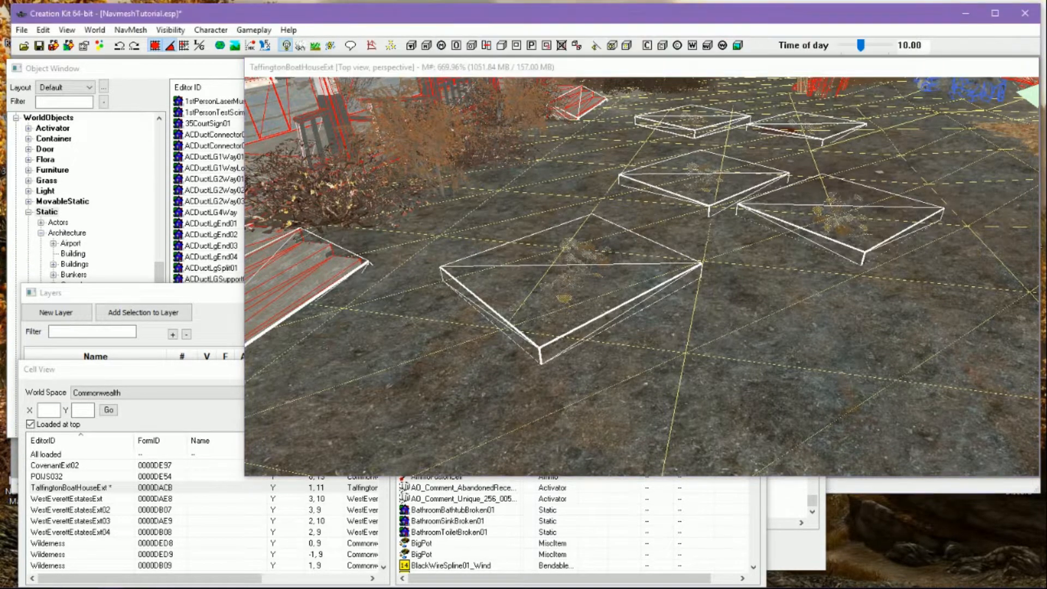
pyautogui.click(340, 192)
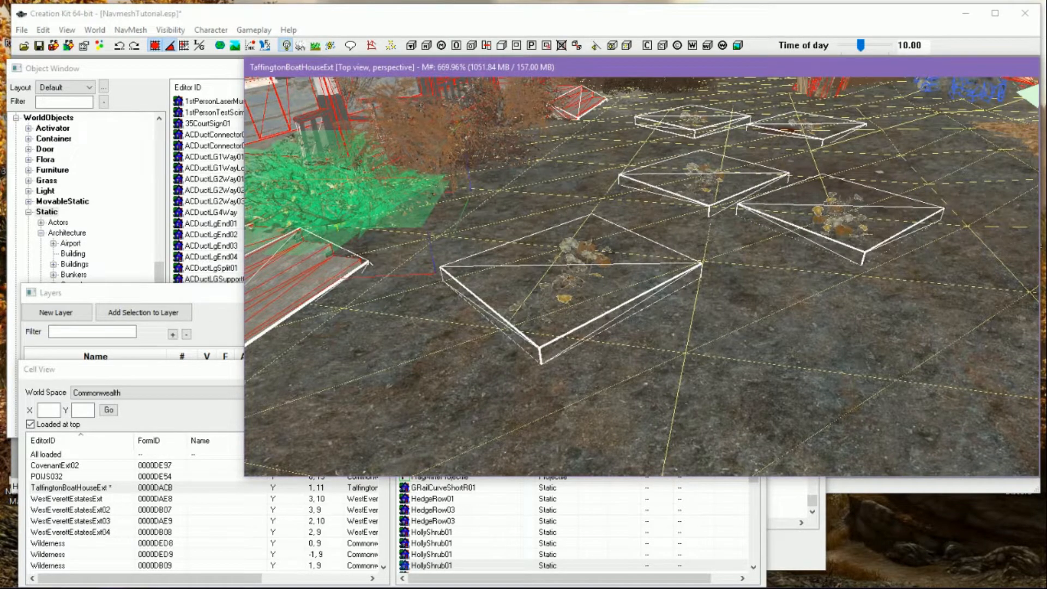
pyautogui.press('Delete')
pyautogui.click(439, 144)
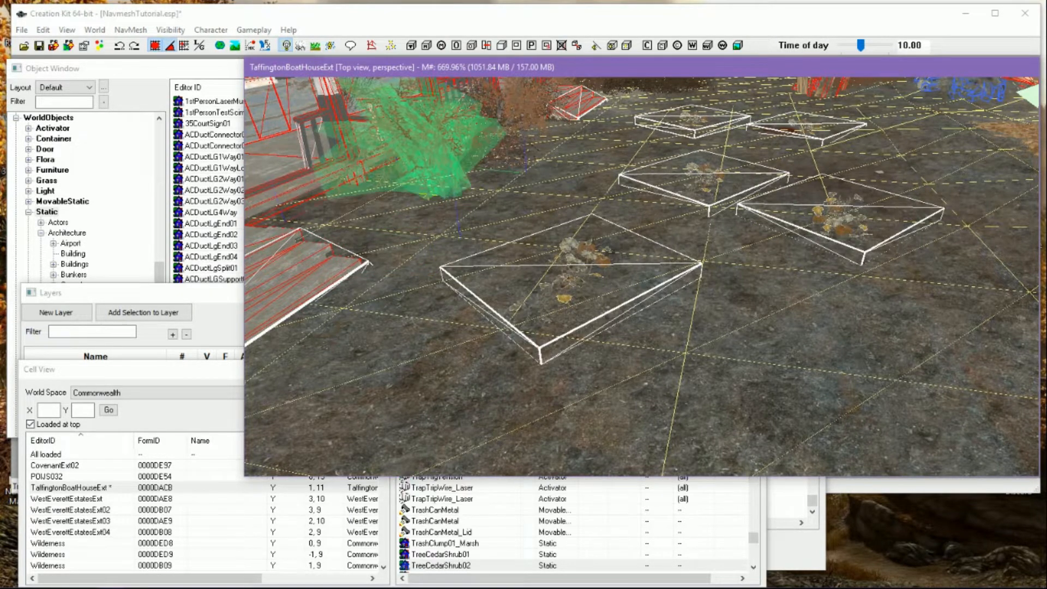
pyautogui.press('Delete')
pyautogui.click(443, 144)
pyautogui.press('Delete')
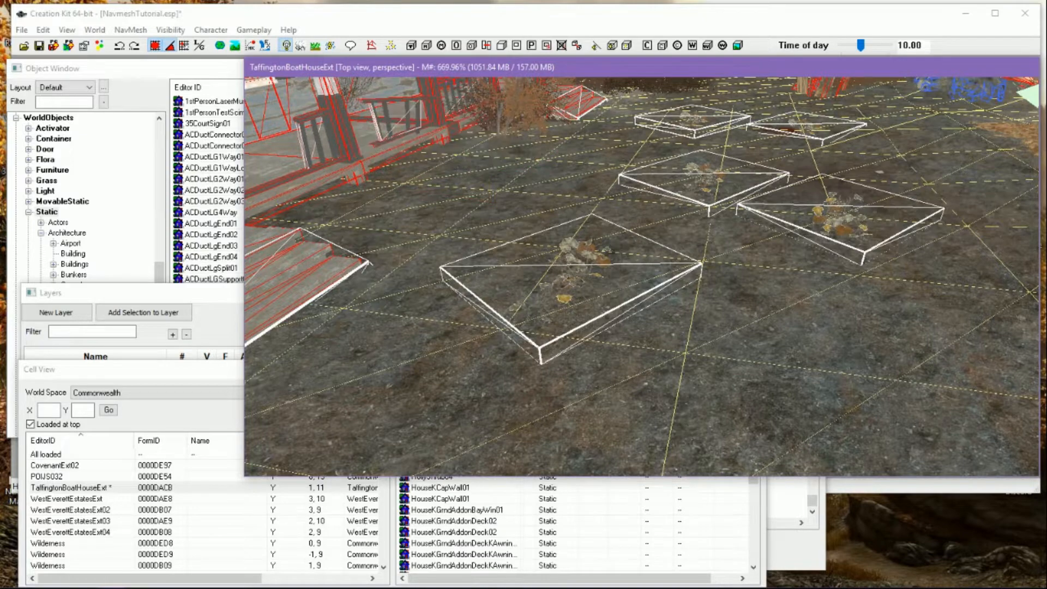
# Delete the remaining TreeCedarShrub02 and the shrub behind it beside the far porch steps
pyautogui.doubleClick(509, 115)
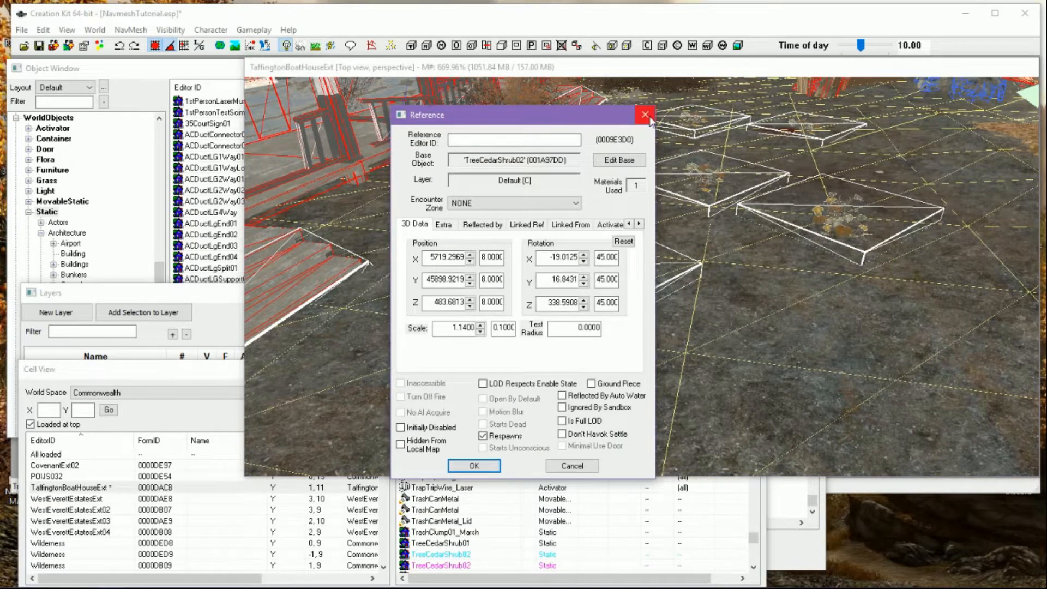
pyautogui.click(594, 467)
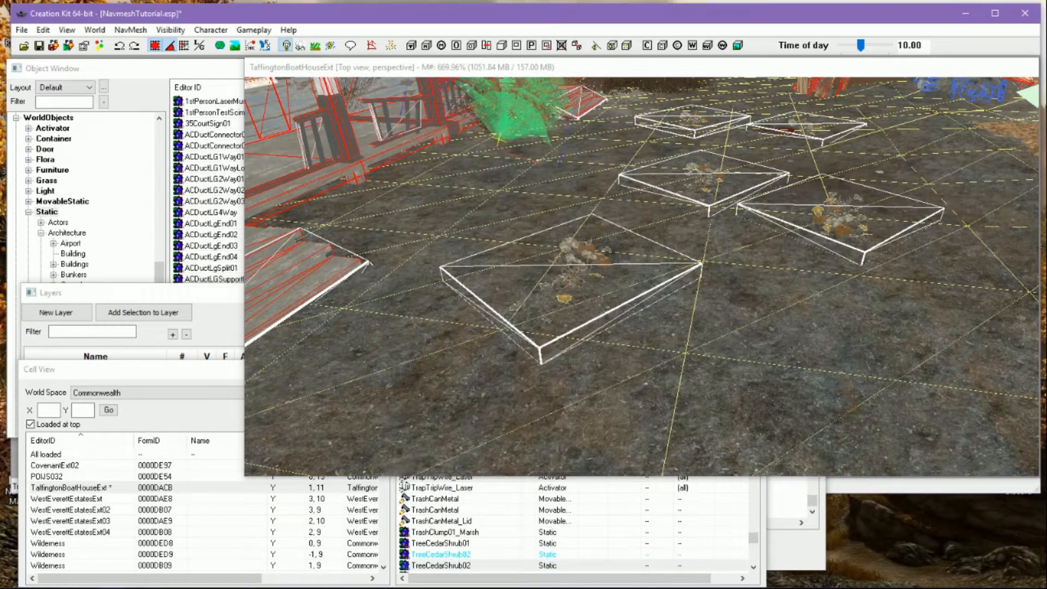
pyautogui.click(508, 124)
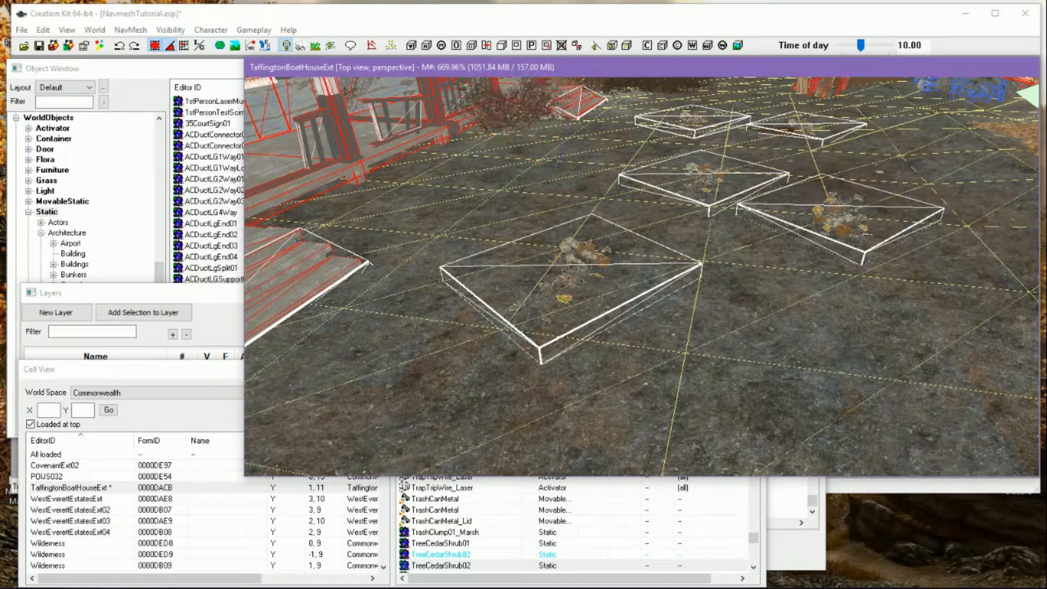
pyautogui.press('Delete')
pyautogui.scroll(-3, 600, 202)
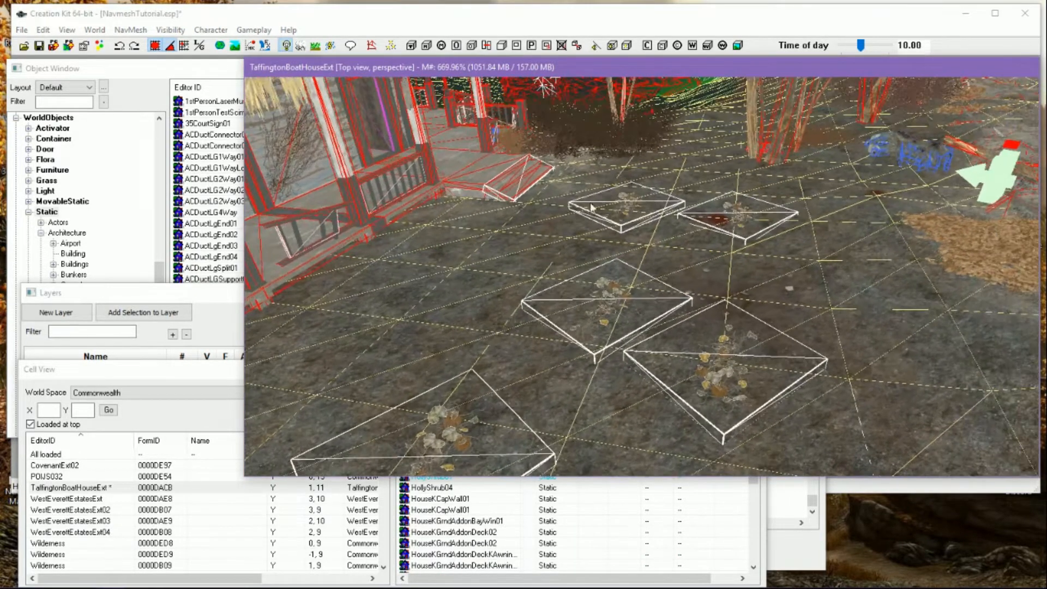
# Delete the remaining HollyShrub01 shrubs and the TreeCedarShrub01 beside the far porch steps
pyautogui.hotkey('ctrl', 'z')
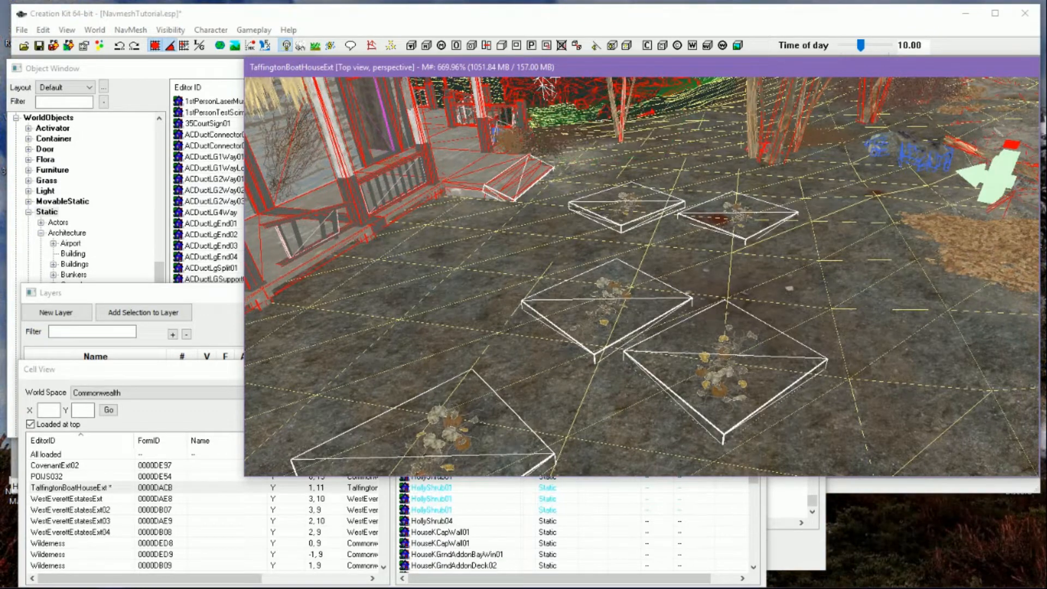
pyautogui.press('Delete')
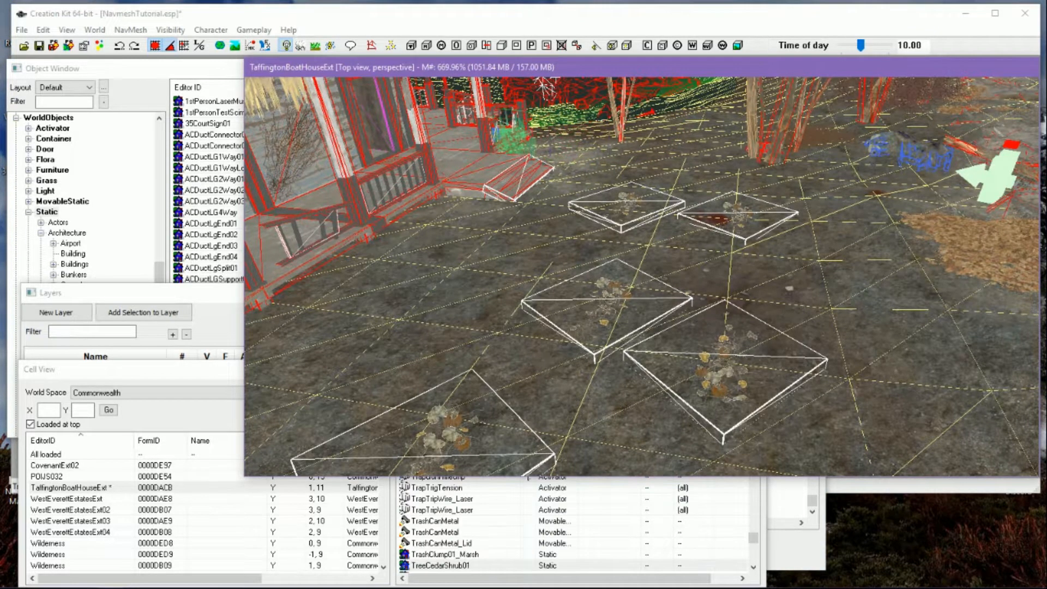
pyautogui.scroll(-3, 600, 273)
pyautogui.moveTo(600, 273); pyautogui.dragTo(597, 207, button='middle')
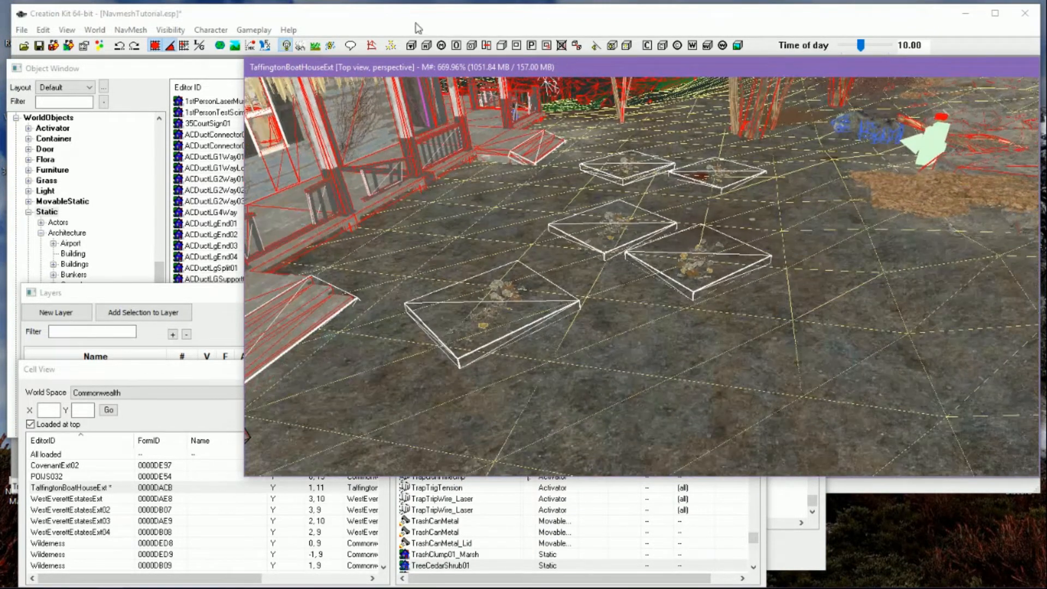
# Switch on navmesh editing mode and bring the existing red navmesh strip in the yard to hand
pyautogui.click(373, 46)
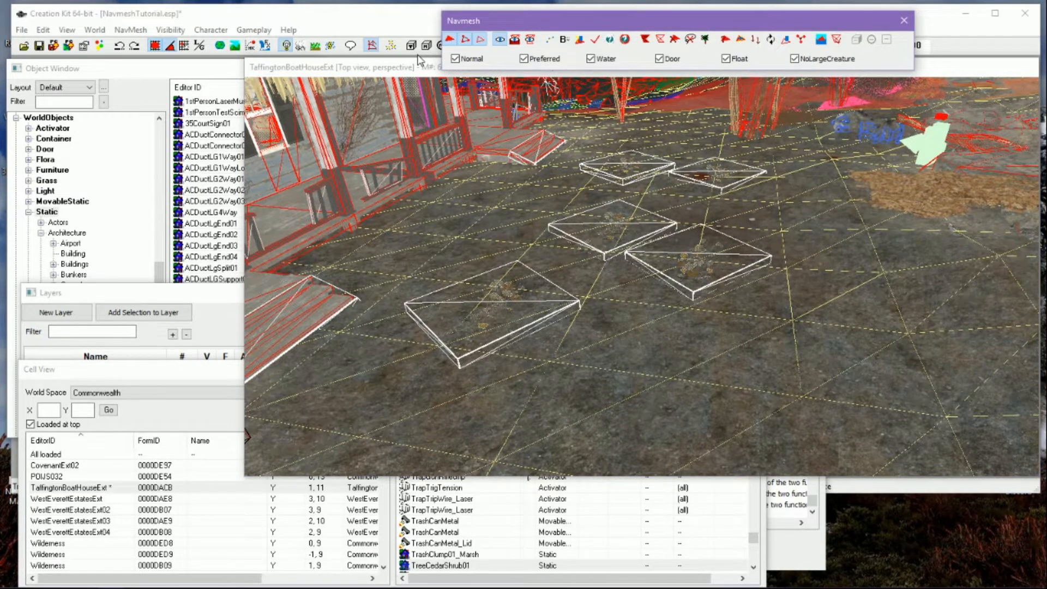
pyautogui.scroll(-3, 675, 249)
pyautogui.click(675, 249)
pyautogui.scroll(-1, 676, 249)
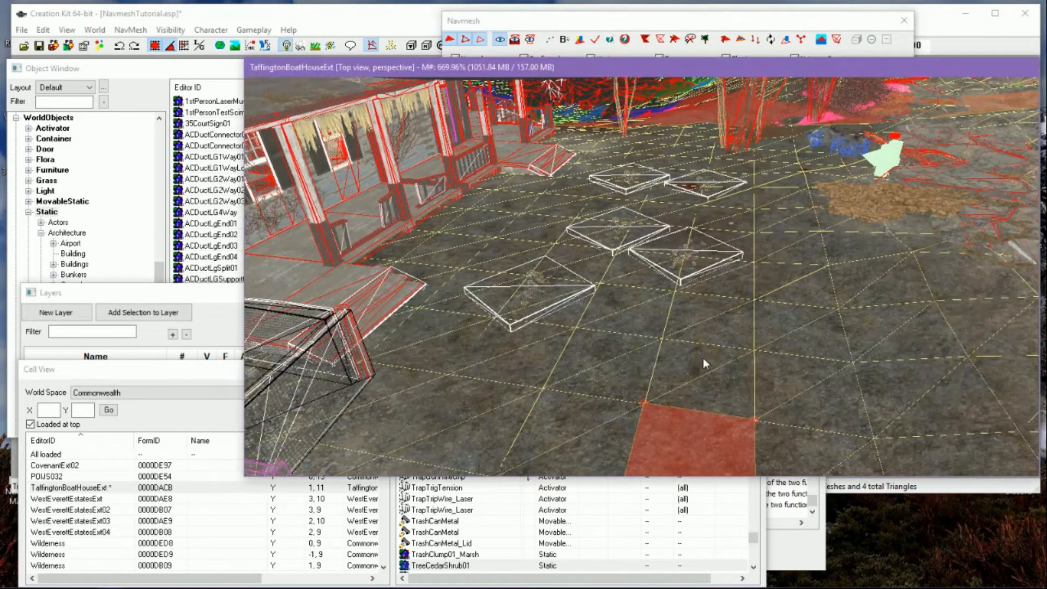
pyautogui.scroll(1, 707, 378)
pyautogui.moveTo(707, 377); pyautogui.dragTo(707, 341, button='middle')
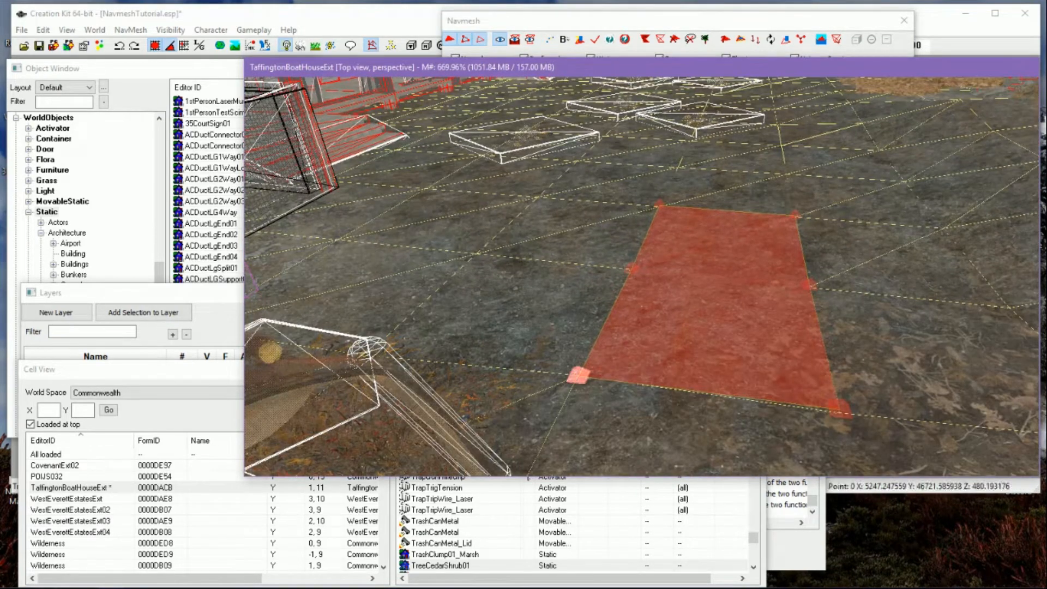
# Try to extend the red strip with a triangle reaching the ground point in front of the fence, and delete that triangle
pyautogui.click(578, 375)
pyautogui.keyDown('shift'); pyautogui.moveTo(580, 367); pyautogui.dragTo(550, 372, button='middle'); pyautogui.keyUp('shift')
pyautogui.moveTo(672, 305); pyautogui.dragTo(672, 322, button='middle')
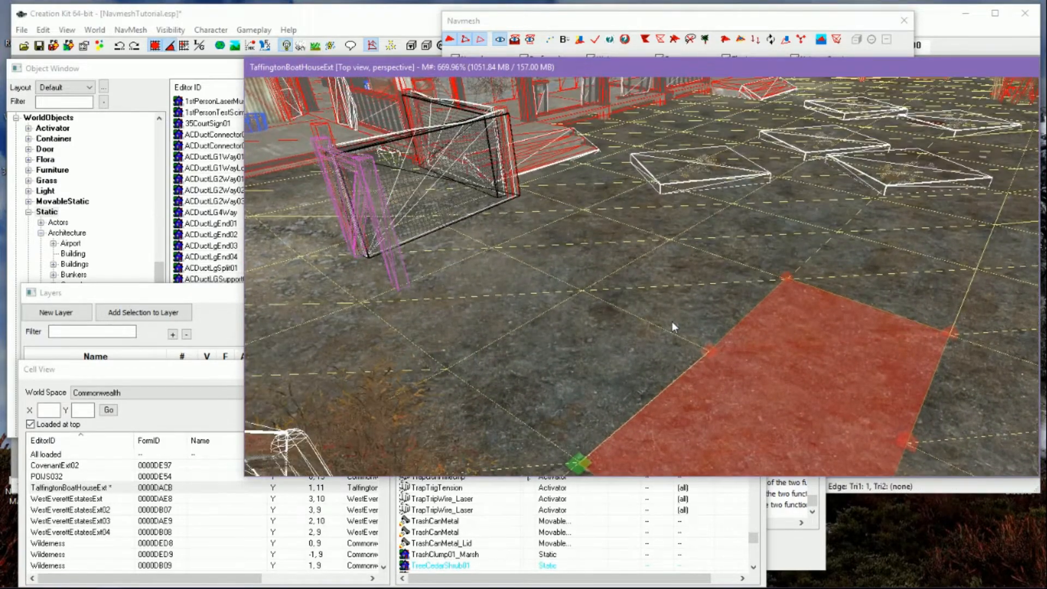
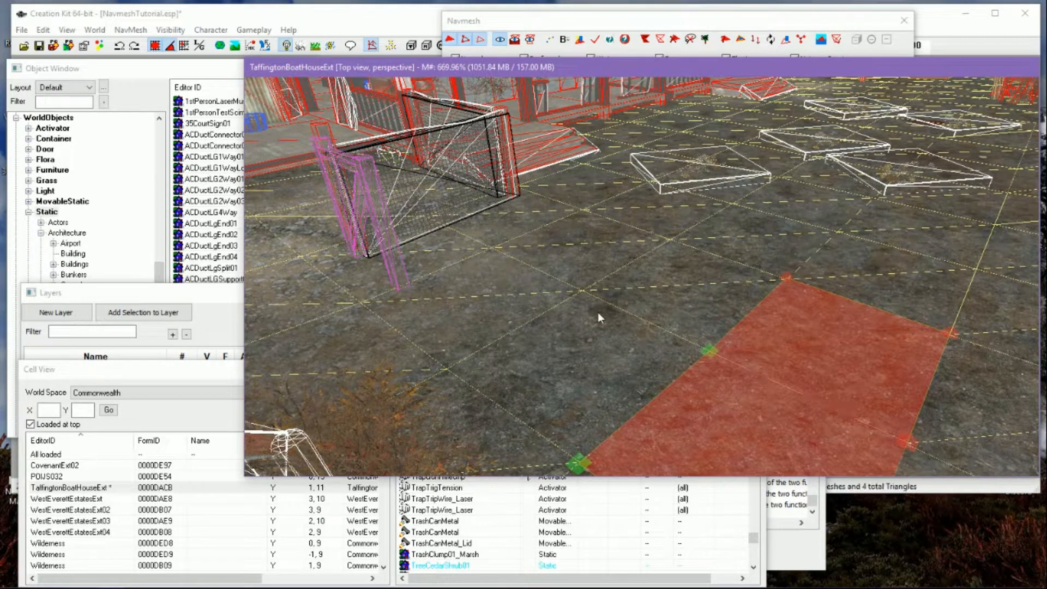
pyautogui.keyDown('ctrl'); pyautogui.rightClick(446, 368); pyautogui.keyUp('ctrl')
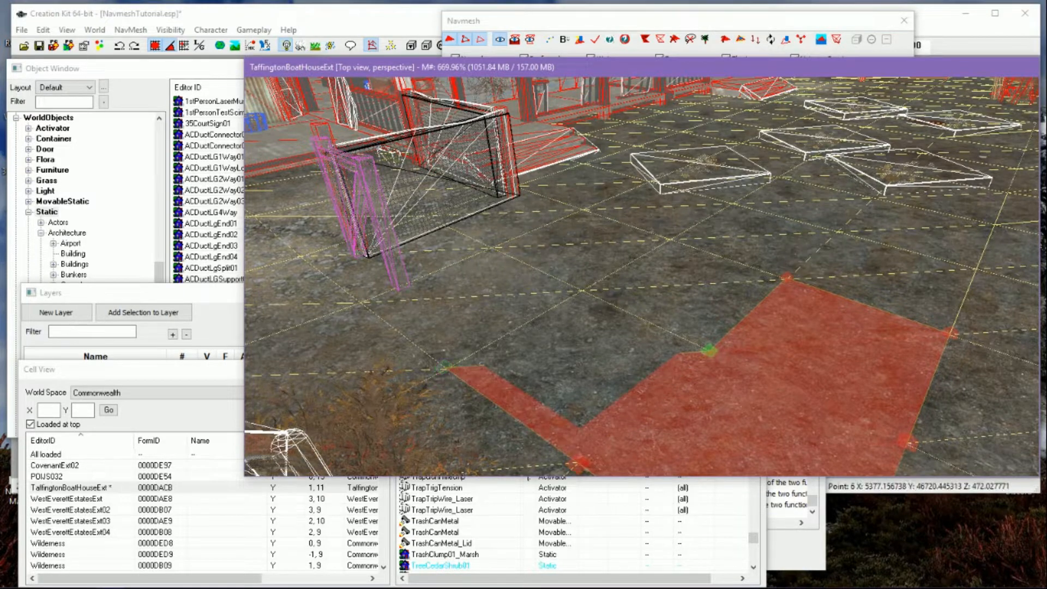
pyautogui.click(637, 398)
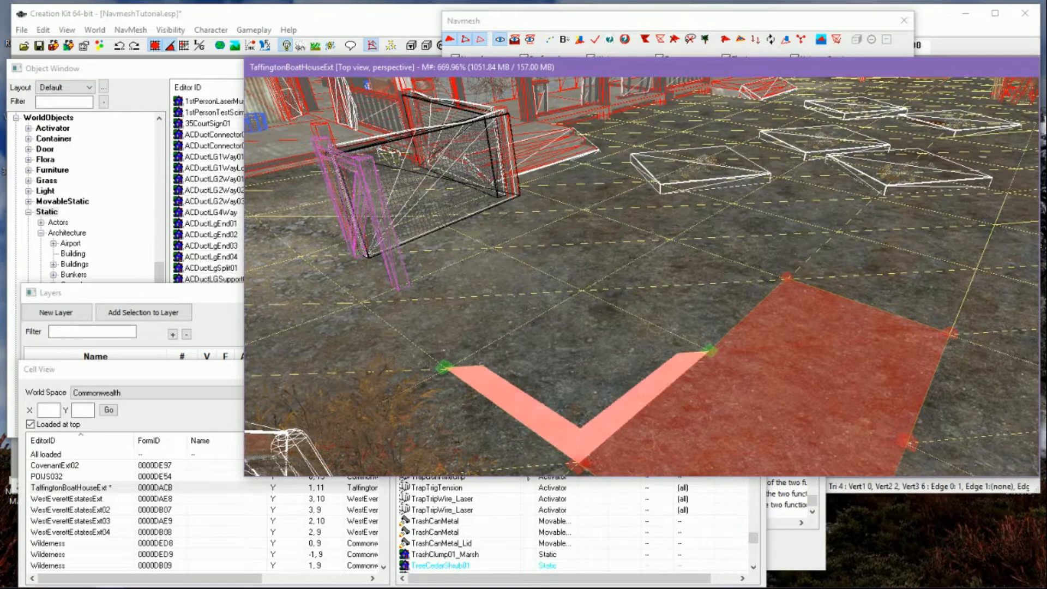
pyautogui.press('Delete')
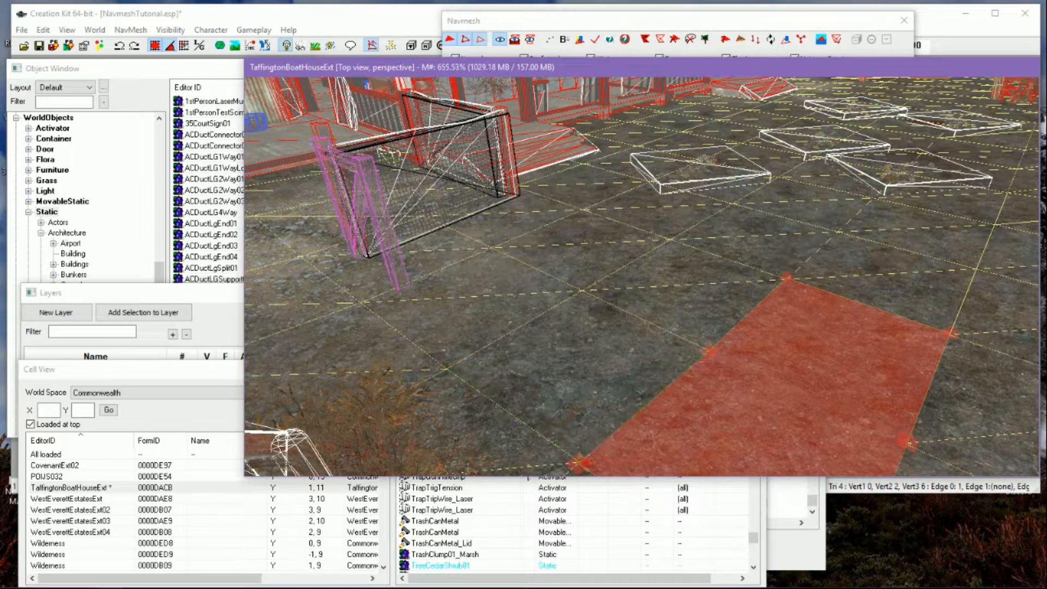
# Extend the strip's fence-side edge with four triangles that square it off into a straight edge facing the fence and porch steps
pyautogui.click(579, 463)
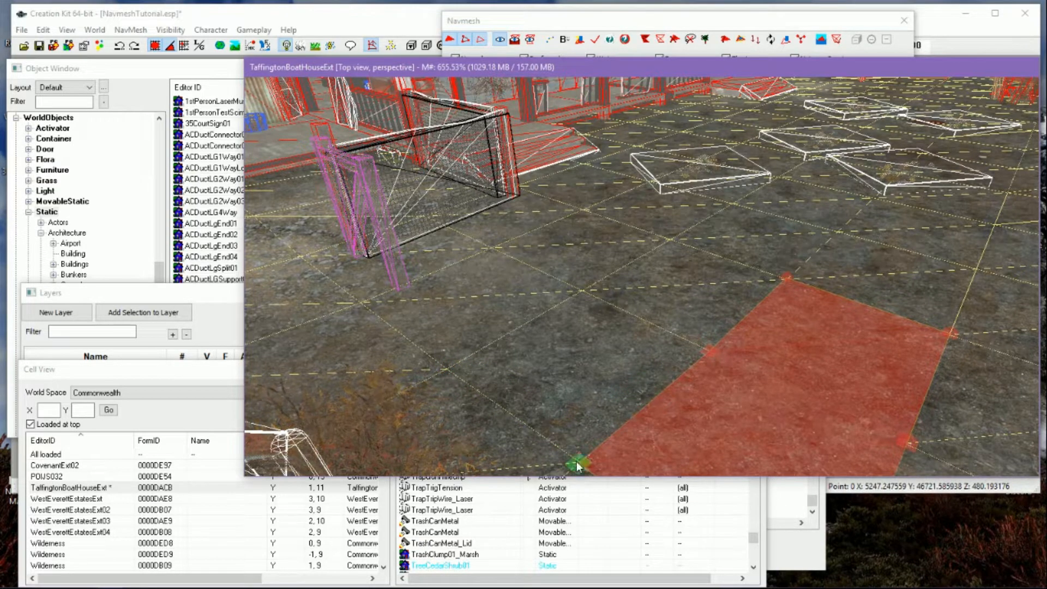
pyautogui.keyDown('ctrl'); pyautogui.click(709, 350); pyautogui.keyUp('ctrl')
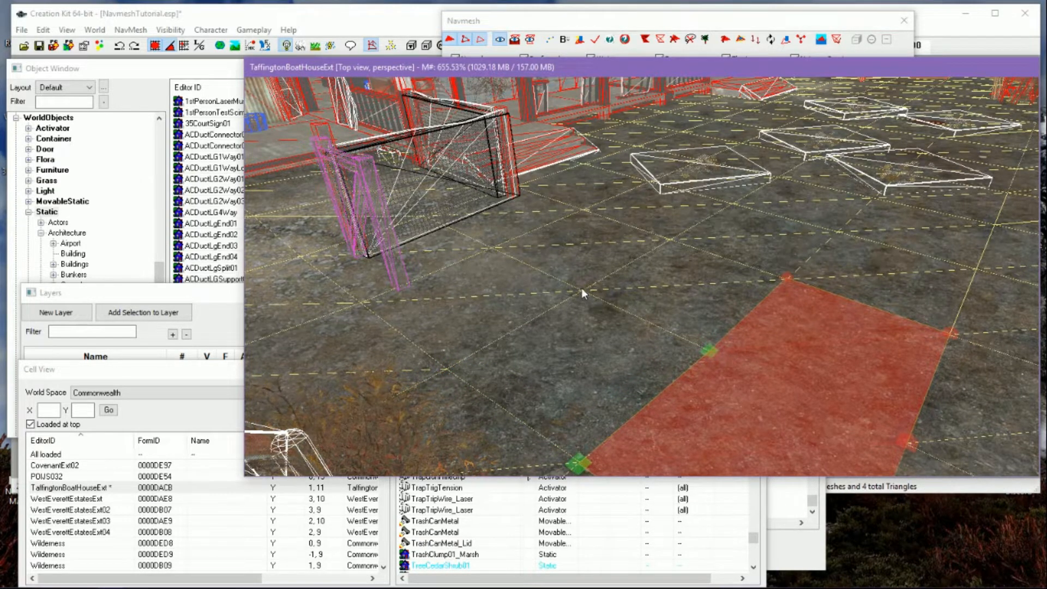
pyautogui.keyDown('ctrl'); pyautogui.rightClick(582, 286); pyautogui.keyUp('ctrl')
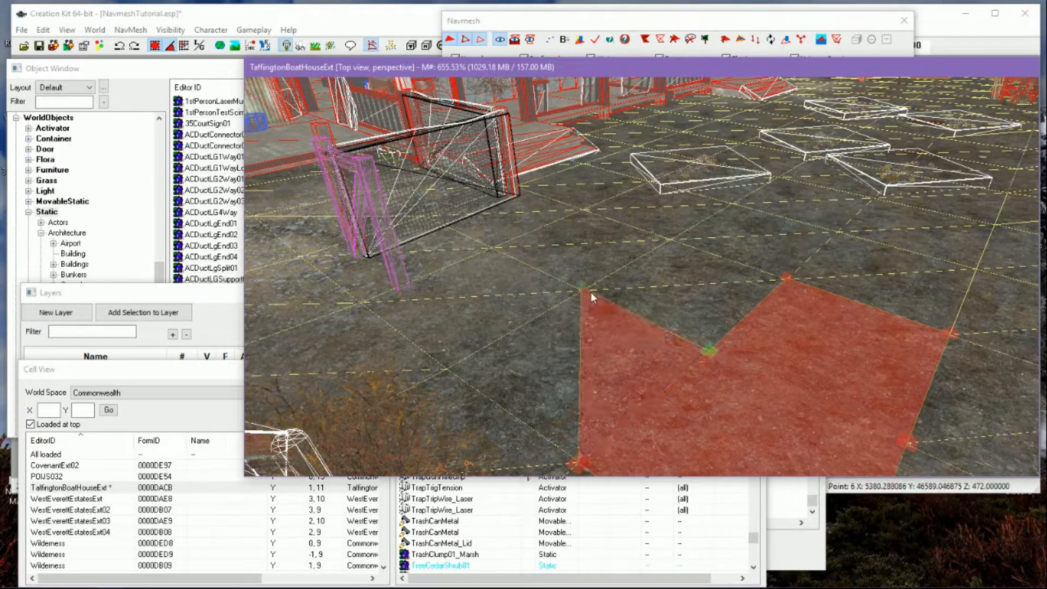
pyautogui.keyDown('ctrl'); pyautogui.rightClick(787, 278); pyautogui.keyUp('ctrl')
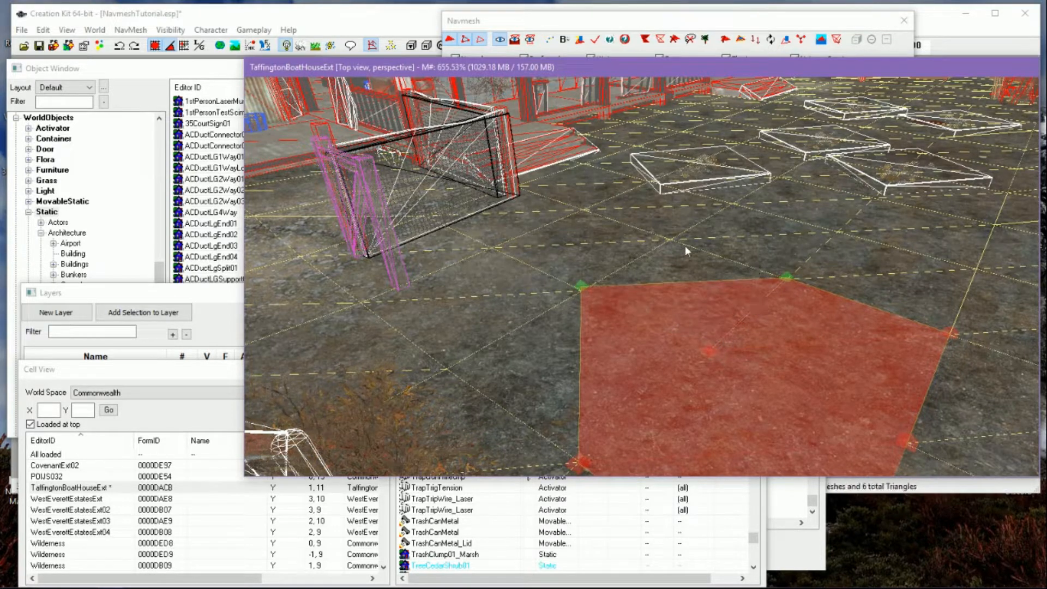
pyautogui.keyDown('ctrl'); pyautogui.rightClick(669, 236); pyautogui.keyUp('ctrl')
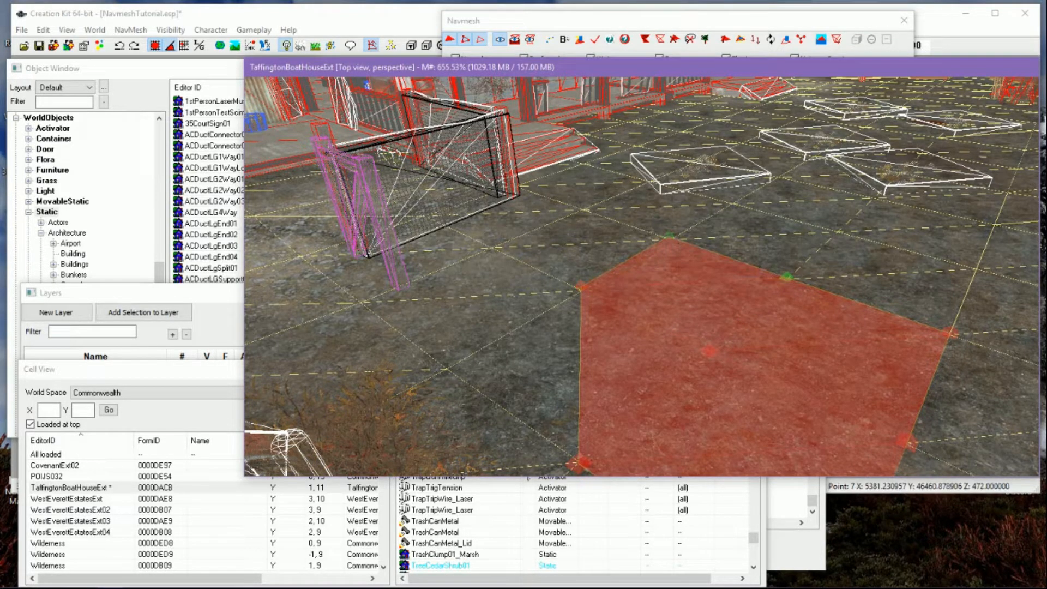
pyautogui.click(578, 464)
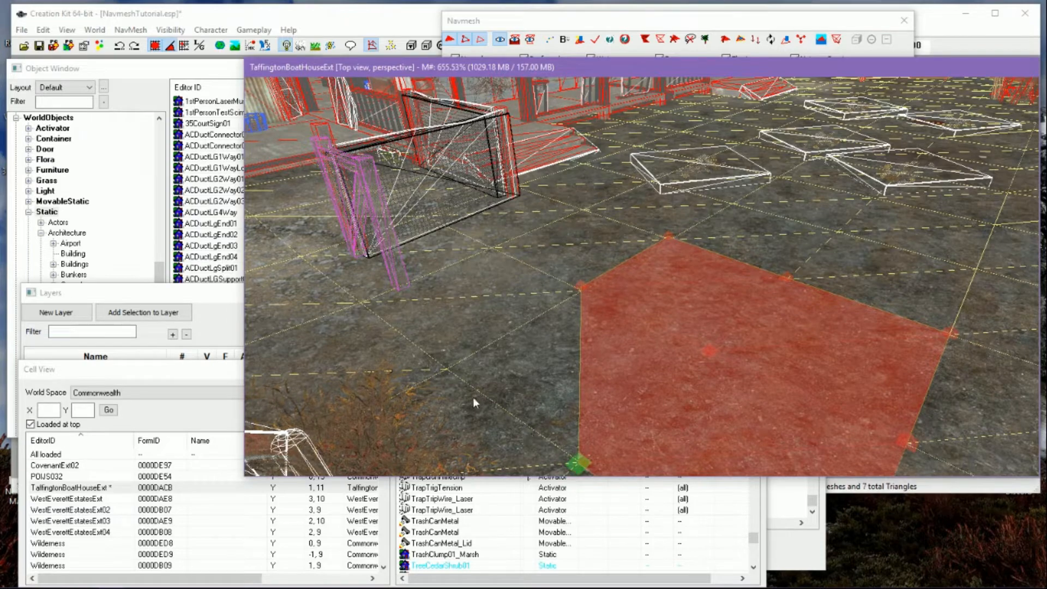
pyautogui.keyDown('ctrl'); pyautogui.rightClick(582, 285); pyautogui.keyUp('ctrl')
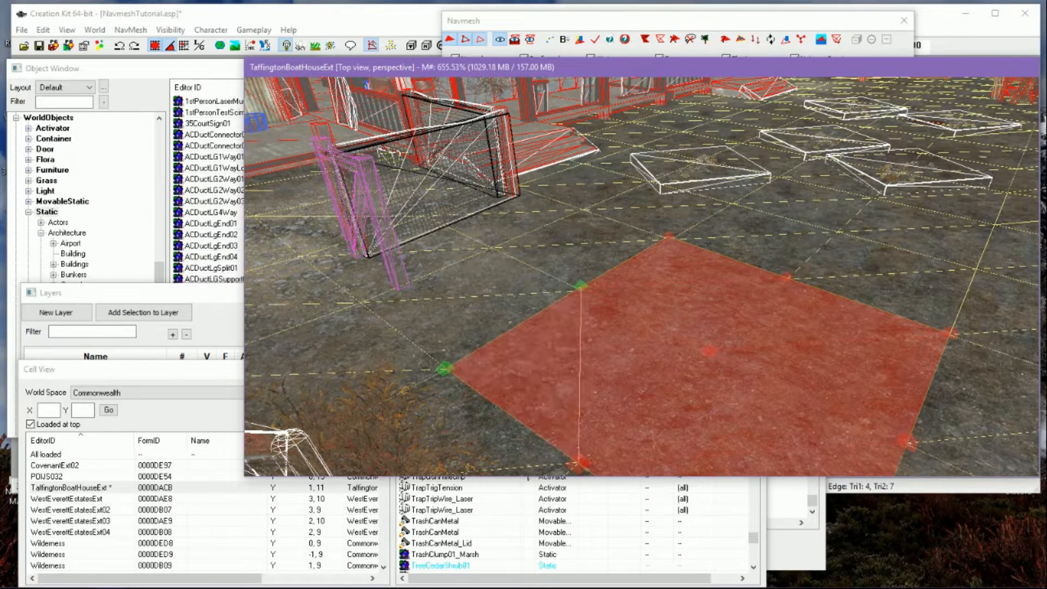
# Add two triangles from the navmesh's porch-facing edge toward the ground-cover patch nearest the porch steps
pyautogui.keyDown('shift'); pyautogui.moveTo(580, 371); pyautogui.dragTo(589, 394, button='middle'); pyautogui.keyUp('shift')
pyautogui.keyDown('shift'); pyautogui.moveTo(686, 352); pyautogui.dragTo(606, 339, button='middle'); pyautogui.keyUp('shift')
pyautogui.click(600, 334)
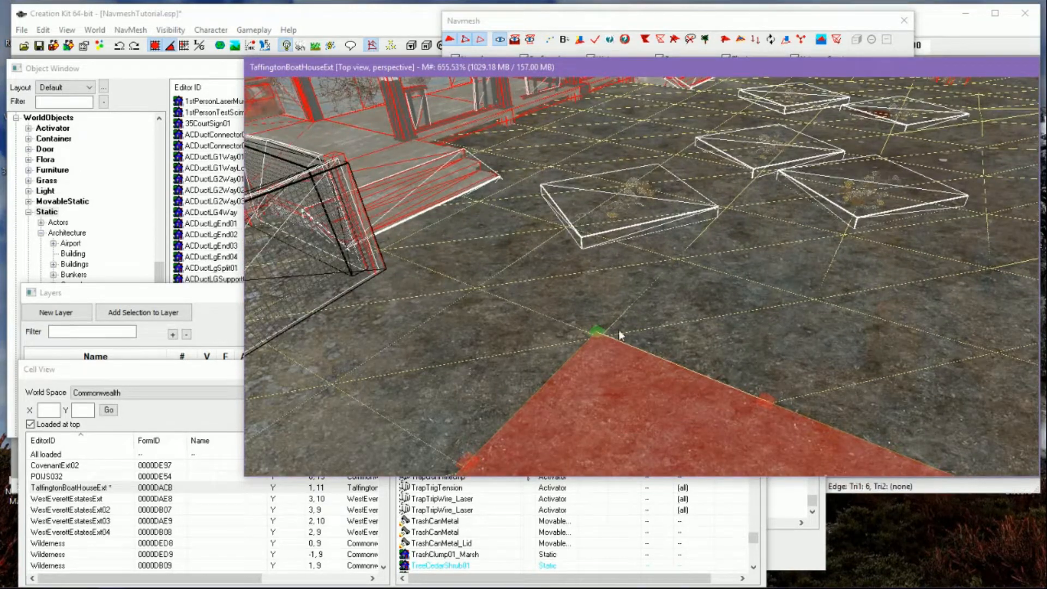
pyautogui.keyDown('ctrl'); pyautogui.rightClick(676, 258); pyautogui.keyUp('ctrl')
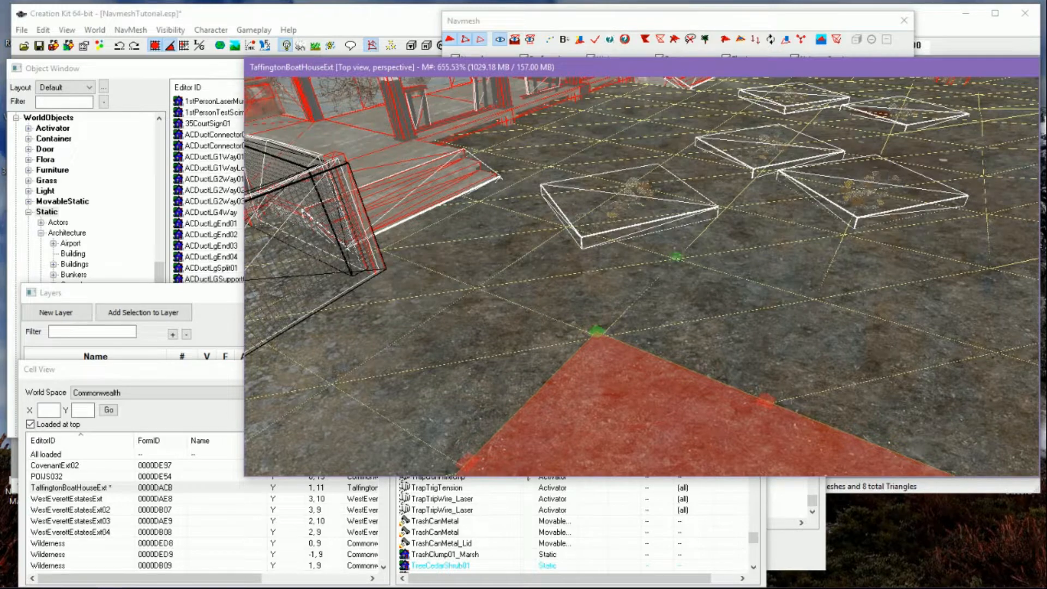
pyautogui.keyDown('ctrl'); pyautogui.rightClick(766, 399); pyautogui.keyUp('ctrl')
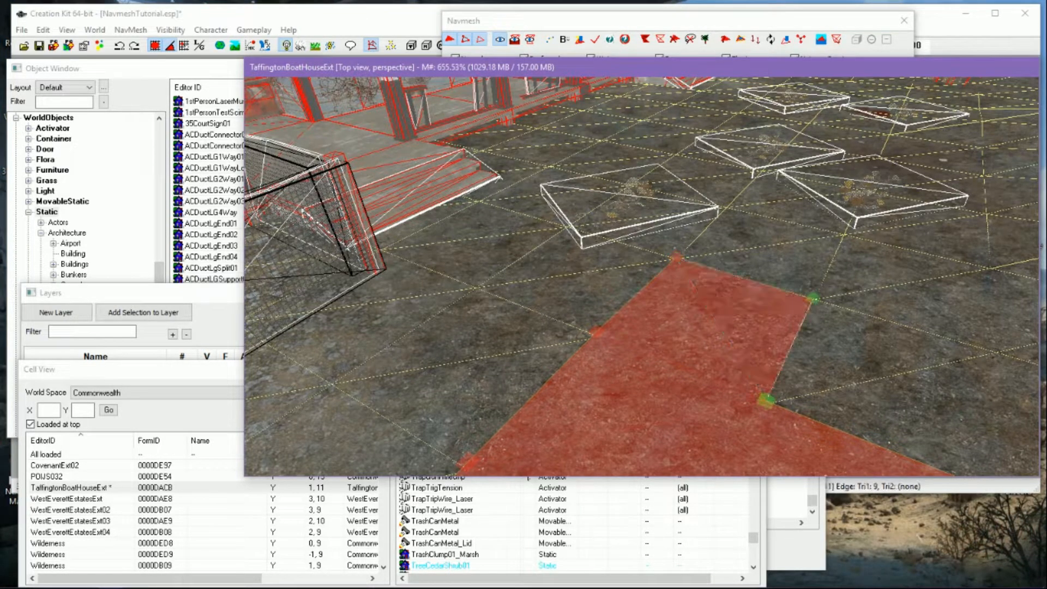
pyautogui.keyDown('ctrl'); pyautogui.rightClick(814, 299); pyautogui.keyUp('ctrl')
# Extend the navmesh from its front edge with four triangles, in two rows, up to the foot of the porch steps
pyautogui.keyDown('shift'); pyautogui.moveTo(700, 329); pyautogui.dragTo(638, 410, button='middle'); pyautogui.keyUp('shift')
pyautogui.scroll(3, 637, 412)
pyautogui.click(604, 457)
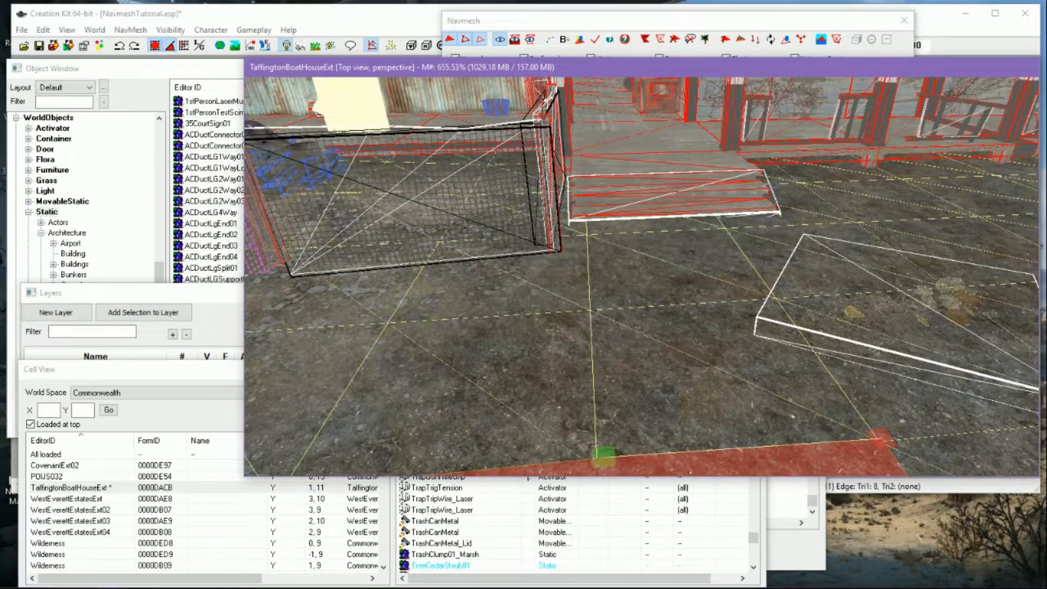
pyautogui.keyDown('ctrl'); pyautogui.click(881, 439); pyautogui.keyUp('ctrl')
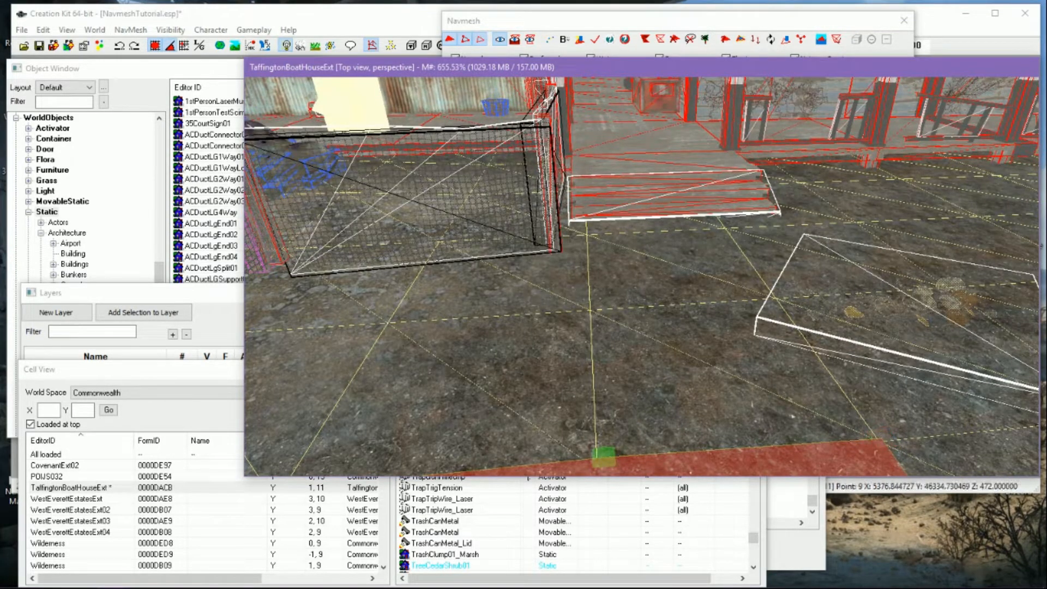
pyautogui.keyDown('ctrl'); pyautogui.rightClick(590, 308); pyautogui.keyUp('ctrl')
pyautogui.keyDown('ctrl'); pyautogui.rightClick(775, 299); pyautogui.keyUp('ctrl')
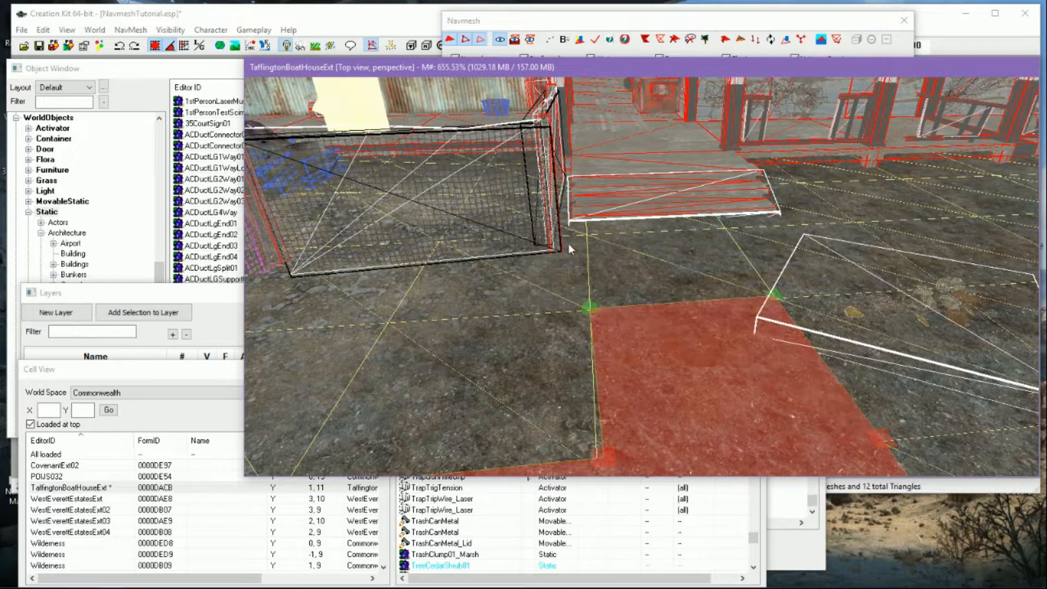
pyautogui.keyDown('ctrl'); pyautogui.rightClick(585, 234); pyautogui.keyUp('ctrl')
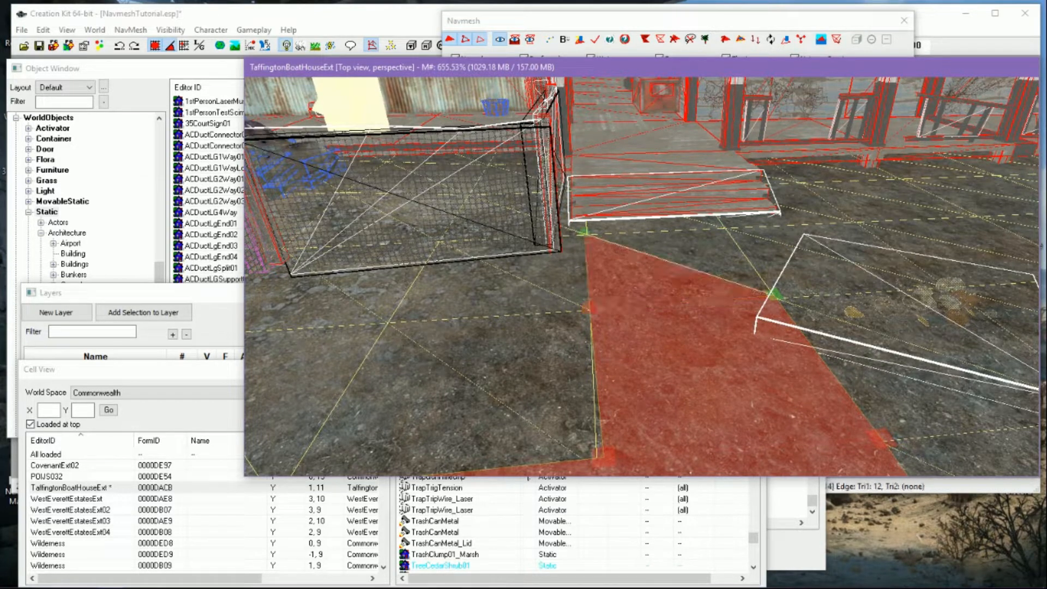
pyautogui.keyDown('ctrl'); pyautogui.rightClick(779, 227); pyautogui.keyUp('ctrl')
# Add two triangles joining the ground navmesh to both ends of the lowest porch step
pyautogui.scroll(2, 779, 227)
pyautogui.moveTo(784, 226); pyautogui.dragTo(755, 343, button='middle')
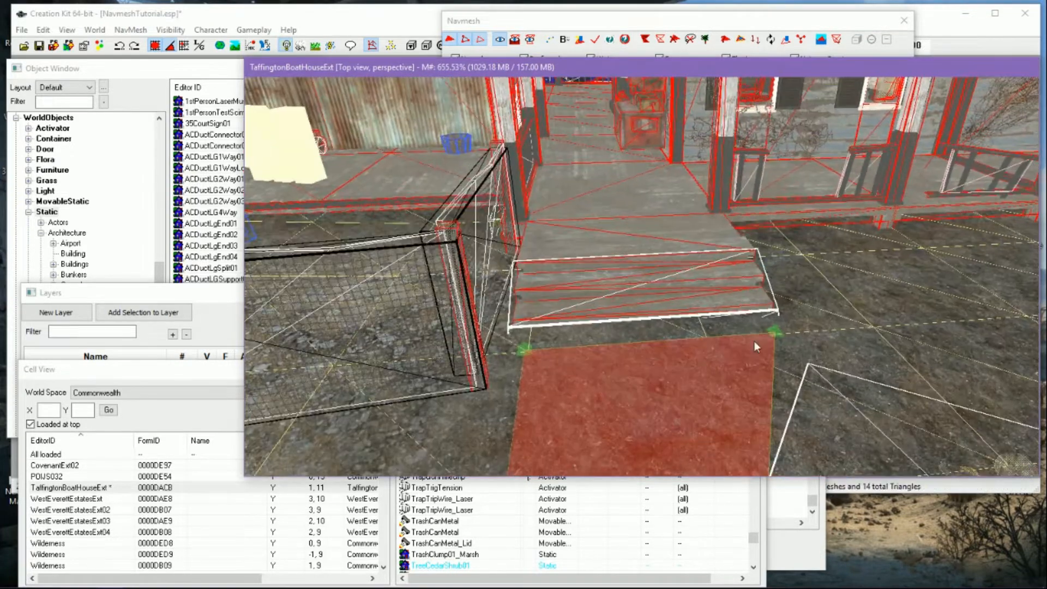
pyautogui.scroll(3, 754, 342)
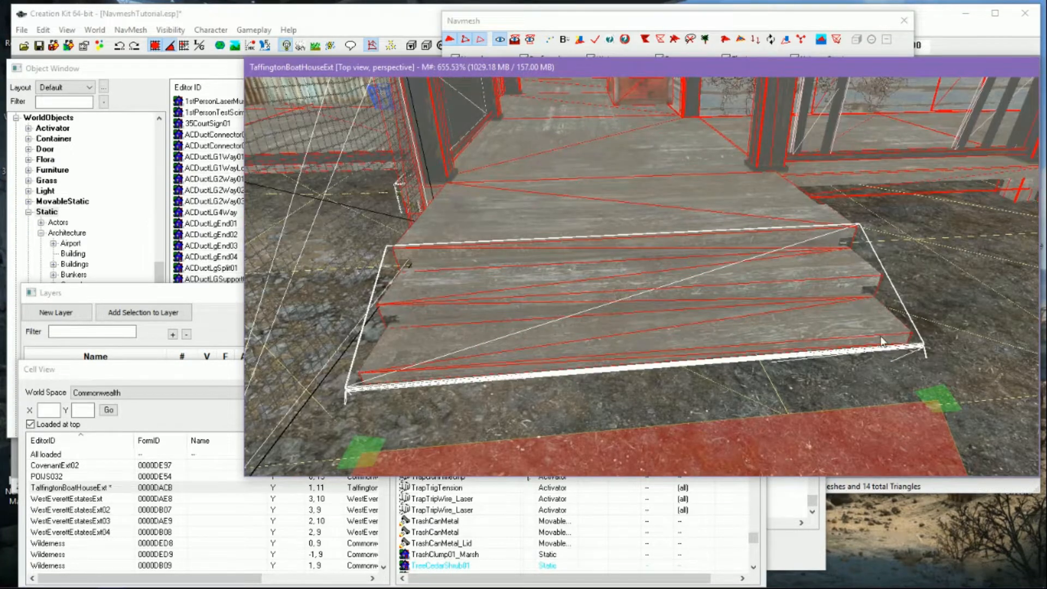
pyautogui.keyDown('shift'); pyautogui.moveTo(873, 377); pyautogui.dragTo(808, 406, button='middle'); pyautogui.keyUp('shift')
pyautogui.moveTo(878, 388); pyautogui.dragTo(915, 375, button='middle')
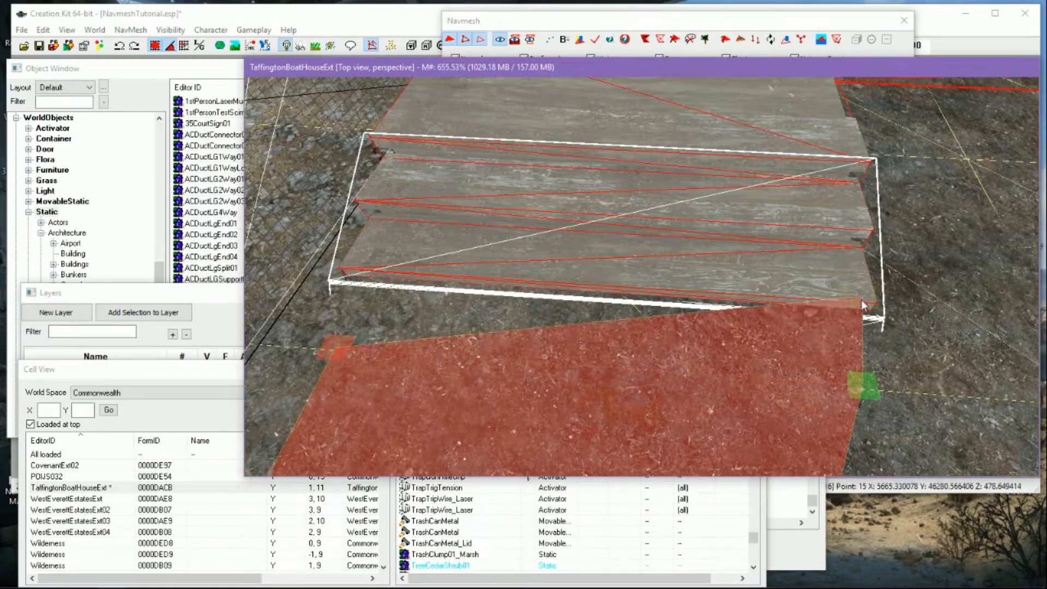
pyautogui.keyDown('ctrl'); pyautogui.rightClick(862, 299); pyautogui.keyUp('ctrl')
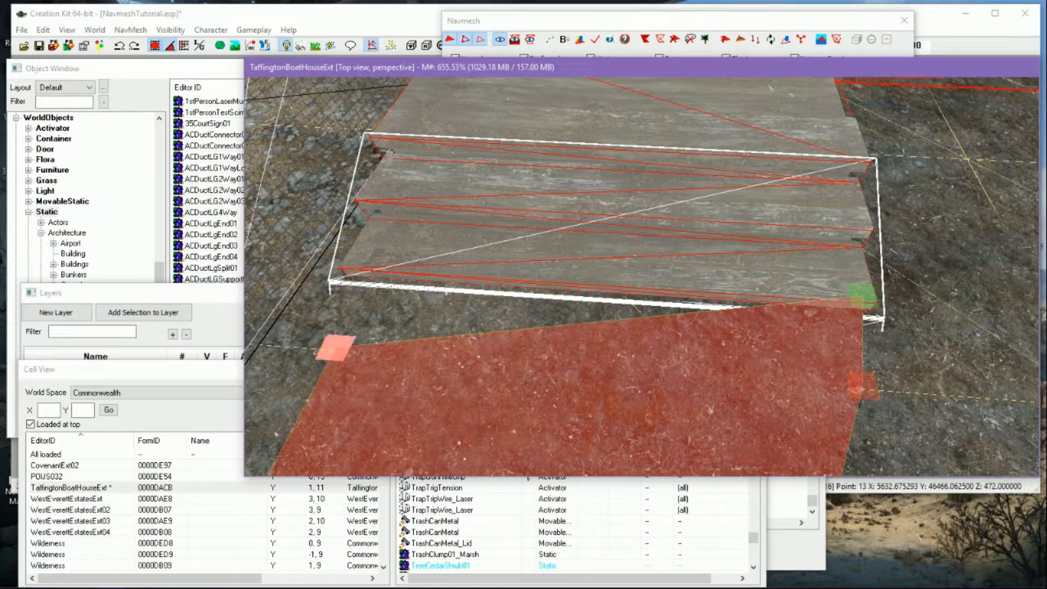
pyautogui.keyDown('ctrl'); pyautogui.rightClick(352, 263); pyautogui.keyUp('ctrl')
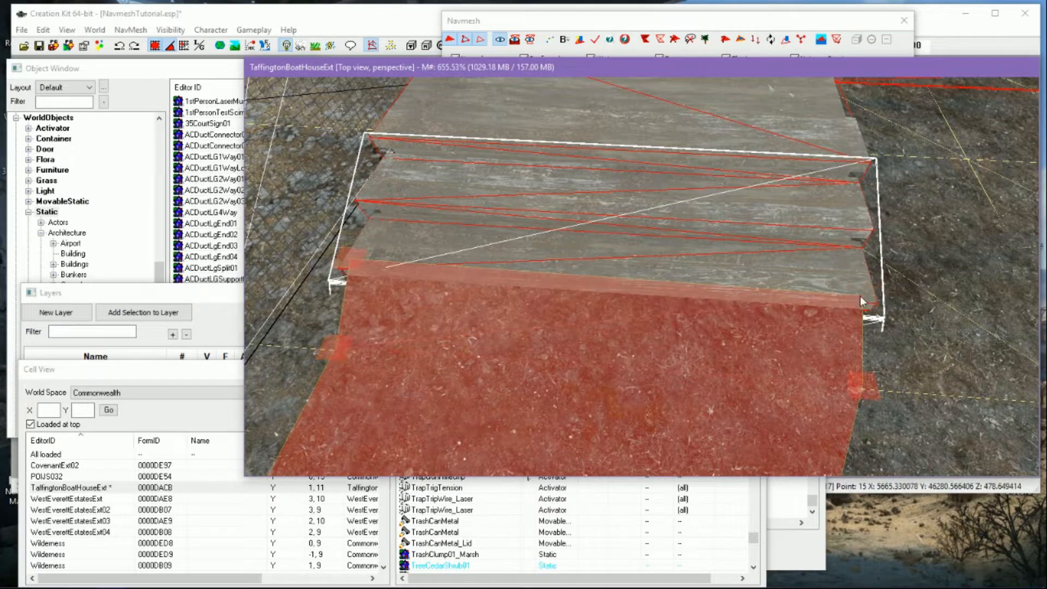
# Cover the porch steps with two triangles running from the lowest step's edge to both corners of the top edge
pyautogui.click(861, 297)
pyautogui.keyDown('ctrl'); pyautogui.click(351, 261); pyautogui.keyUp('ctrl')
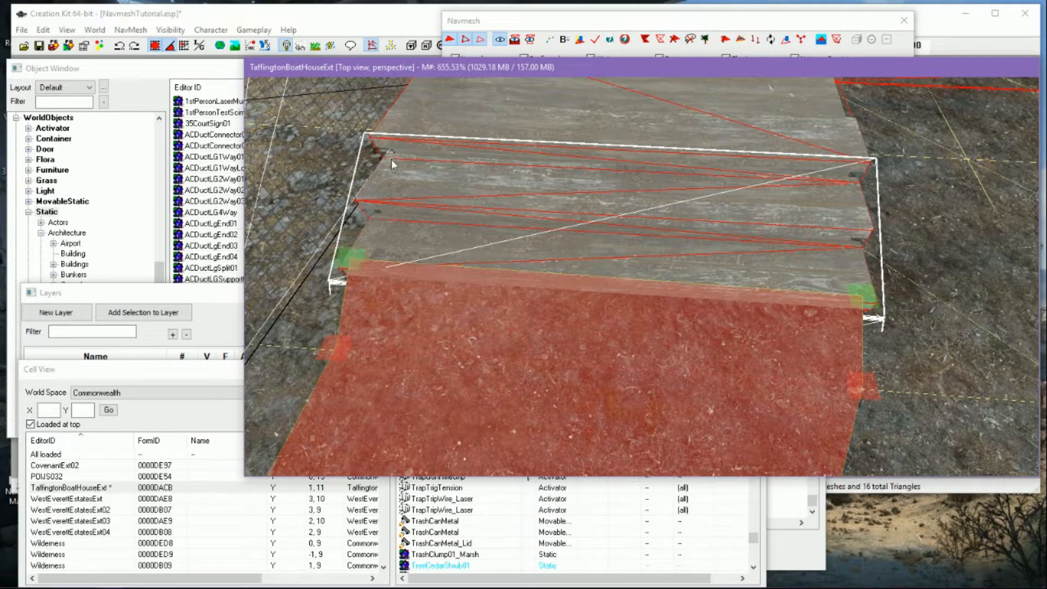
pyautogui.keyDown('ctrl'); pyautogui.rightClick(395, 129); pyautogui.keyUp('ctrl')
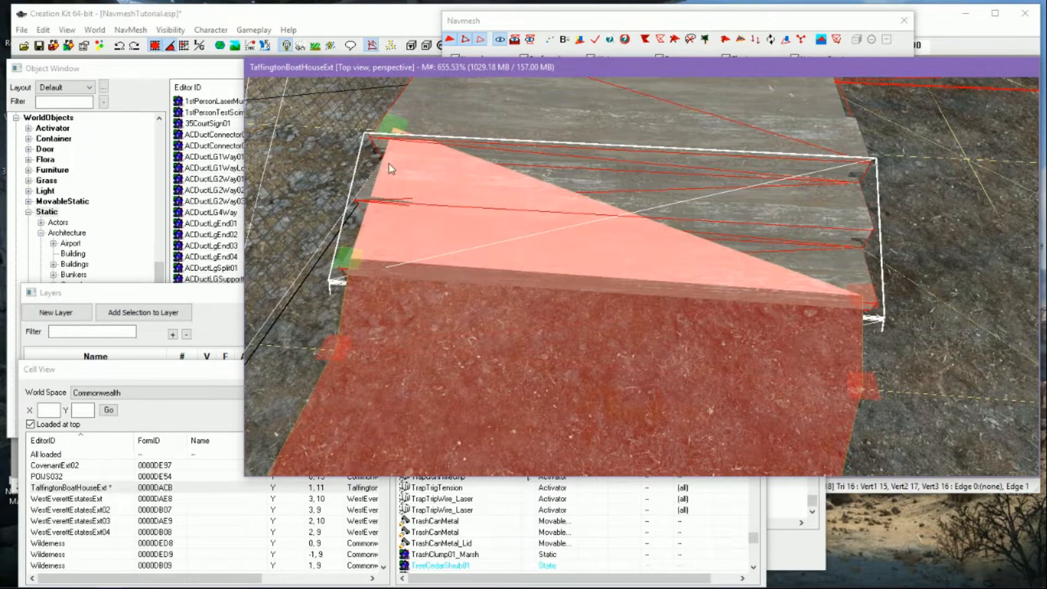
pyautogui.click(394, 129)
pyautogui.keyDown('ctrl'); pyautogui.click(860, 293); pyautogui.keyUp('ctrl')
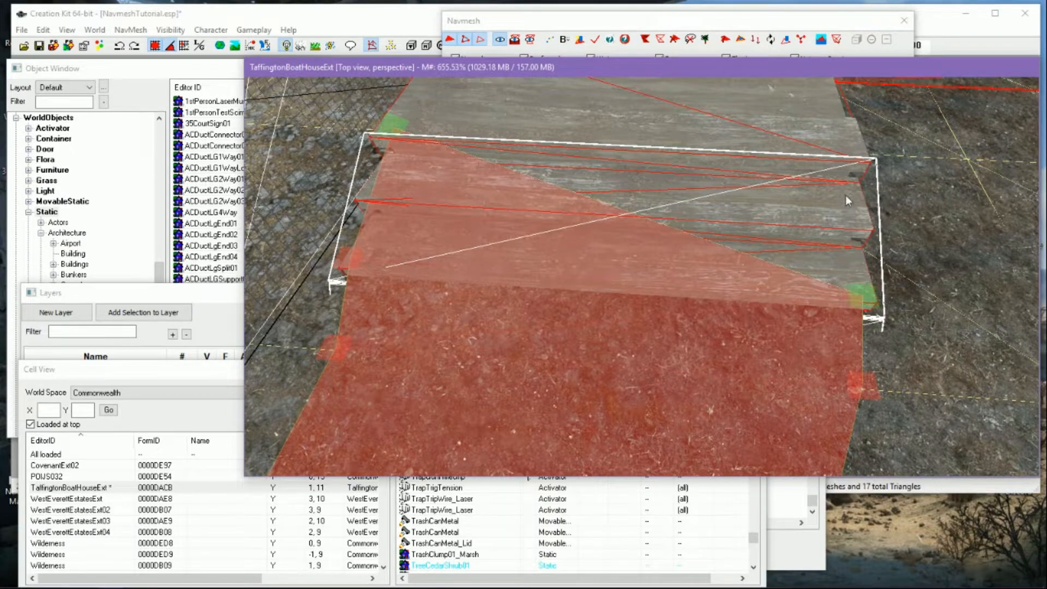
pyautogui.keyDown('ctrl'); pyautogui.rightClick(853, 158); pyautogui.keyUp('ctrl')
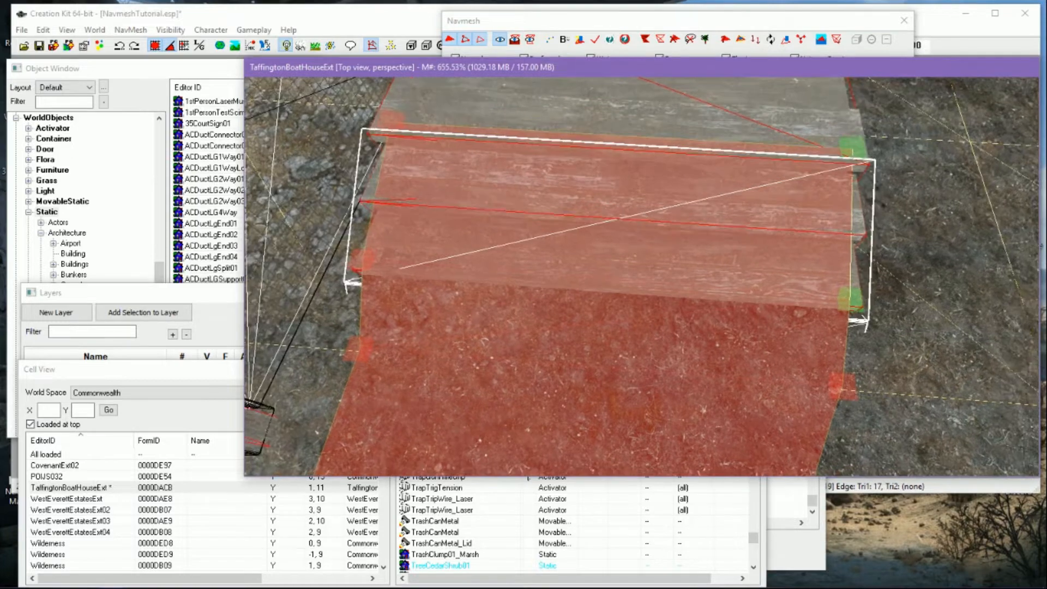
pyautogui.click(854, 199)
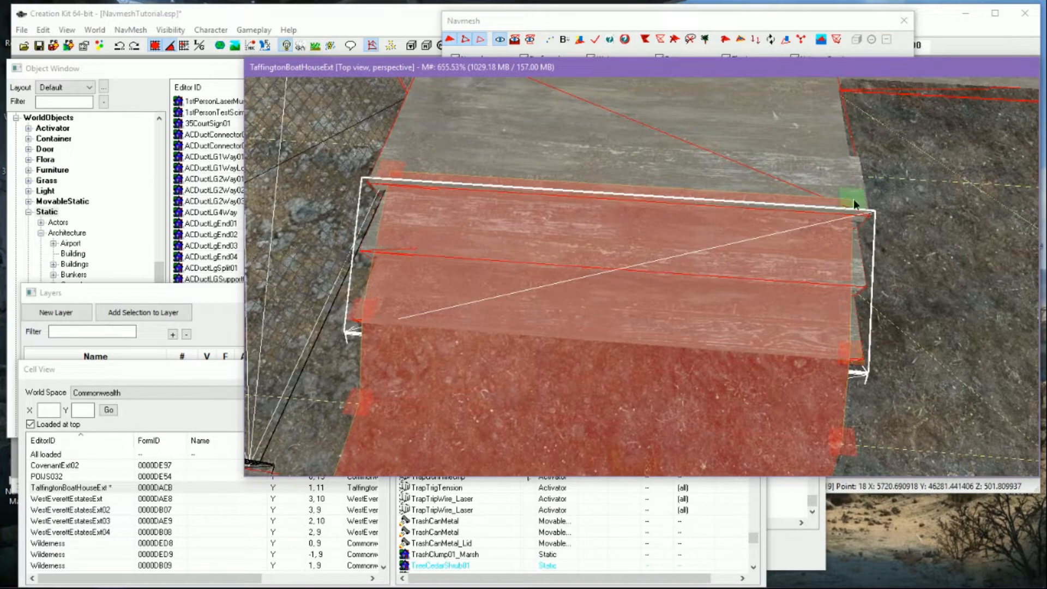
# Examine how the navmesh's corner vertices sit on the porch steps, from above and from the side
pyautogui.click(390, 171)
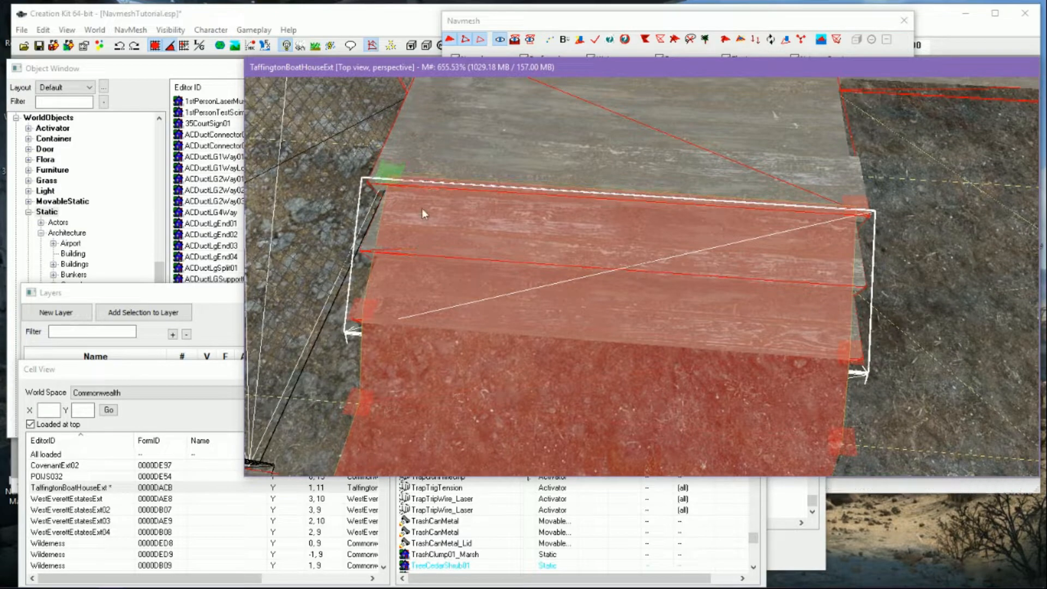
pyautogui.click(363, 309)
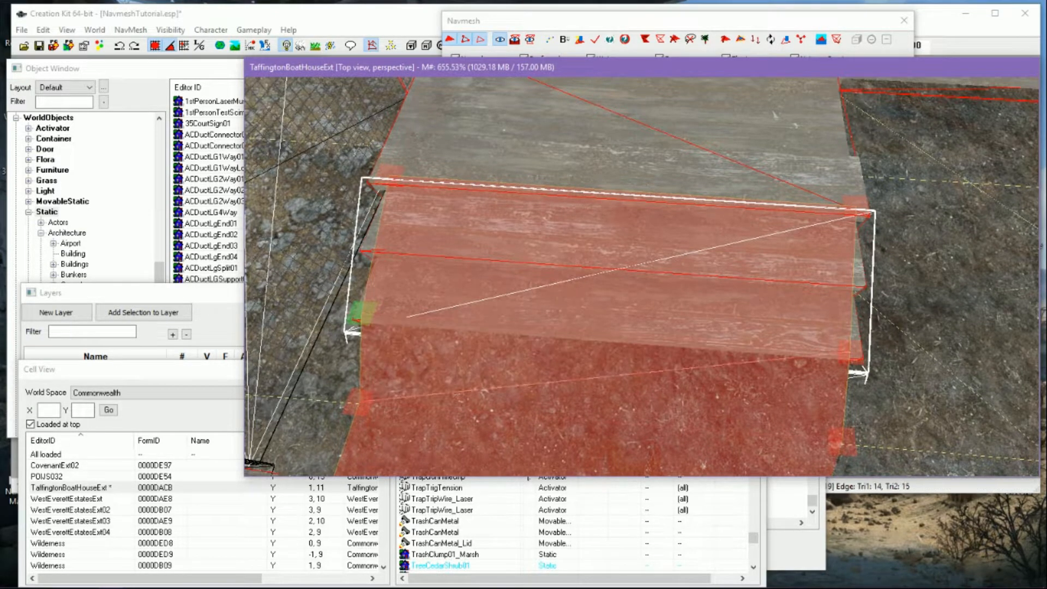
pyautogui.scroll(-1, 841, 350)
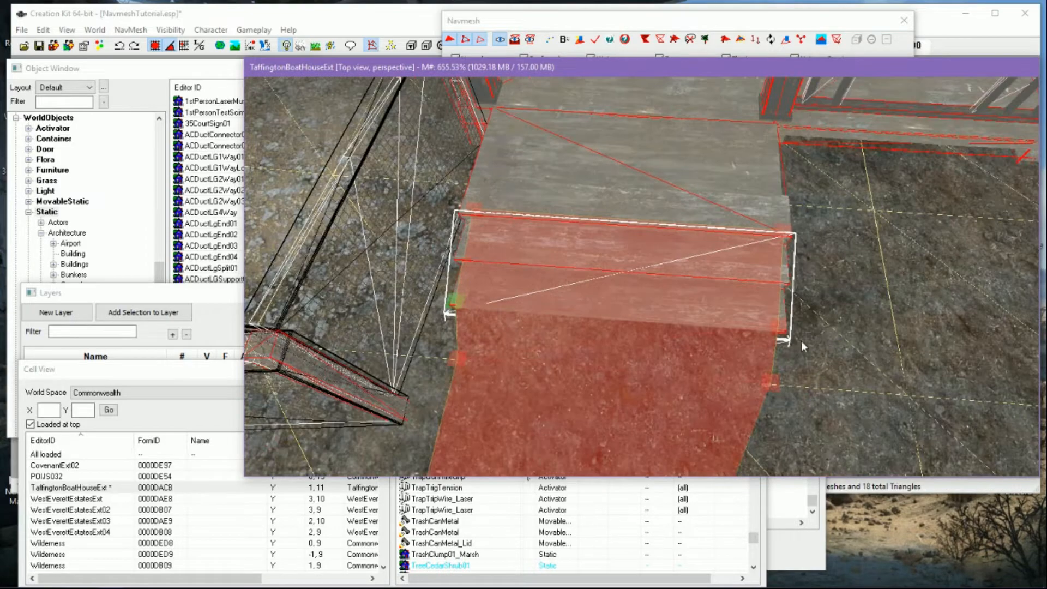
pyautogui.click(784, 230)
pyautogui.keyDown('shift'); pyautogui.moveTo(764, 338); pyautogui.dragTo(643, 295, button='middle'); pyautogui.keyUp('shift')
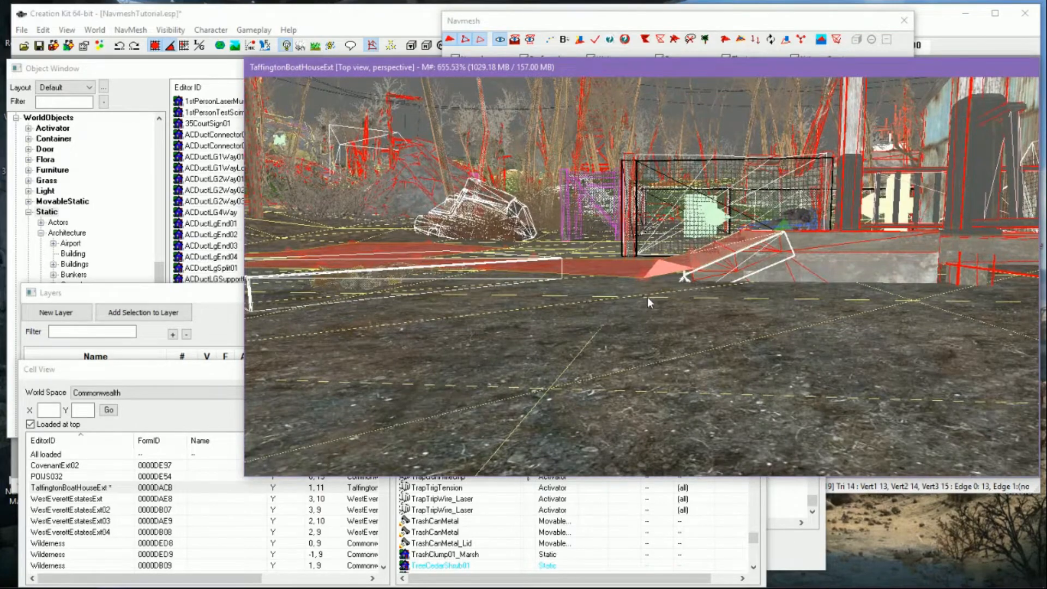
pyautogui.scroll(5, 724, 305)
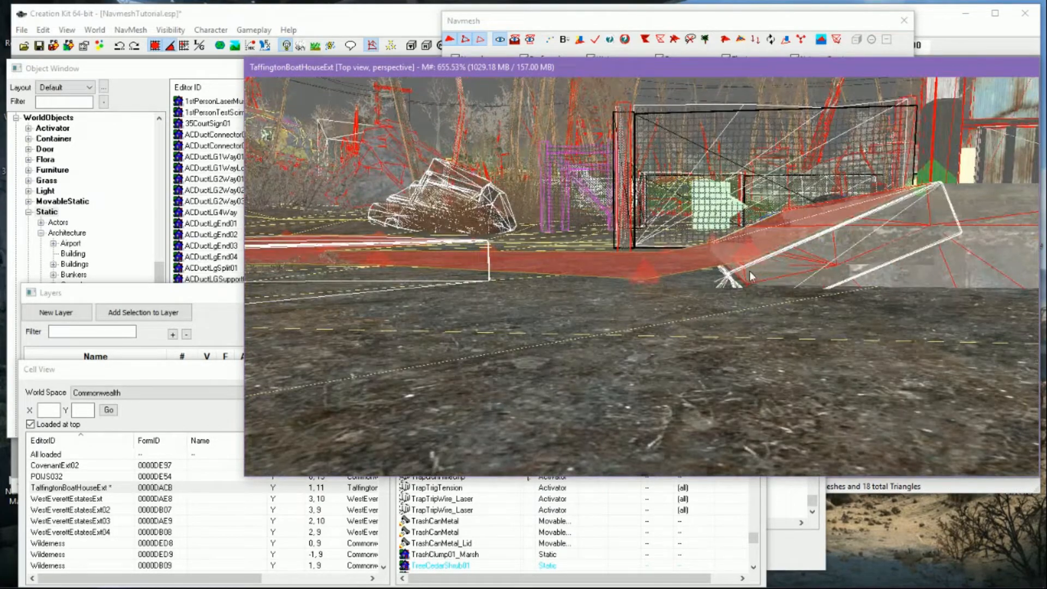
pyautogui.click(748, 258)
pyautogui.keyDown('shift'); pyautogui.moveTo(750, 259); pyautogui.dragTo(858, 328, button='middle'); pyautogui.keyUp('shift')
pyautogui.press('d')
pyautogui.scroll(-5, 869, 294)
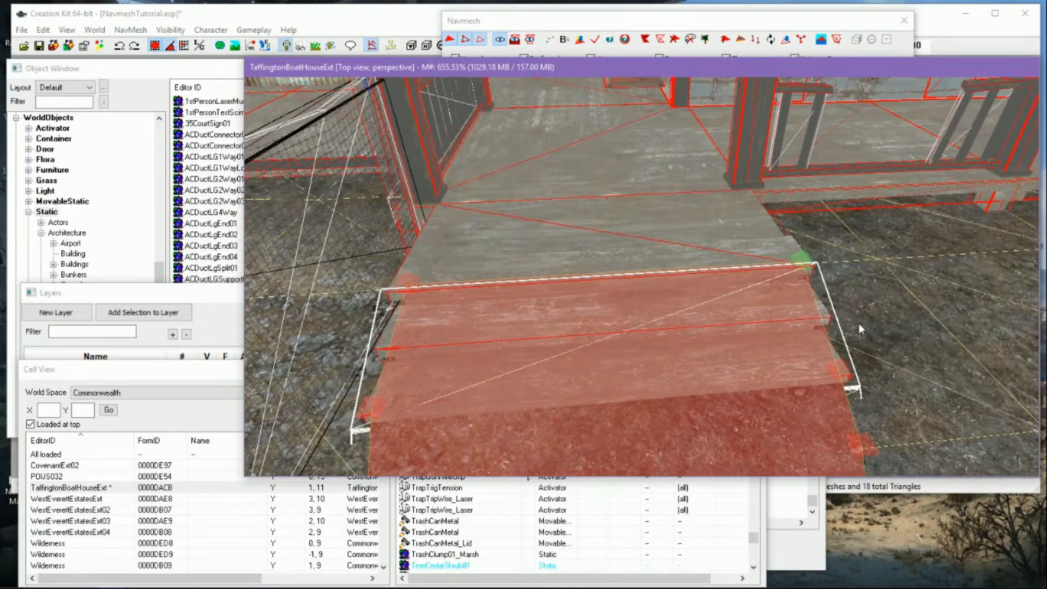
# Add a triangle from the top step's edge across the landing toward the porch post opposite the wire fence
pyautogui.click(691, 281)
pyautogui.press('d')
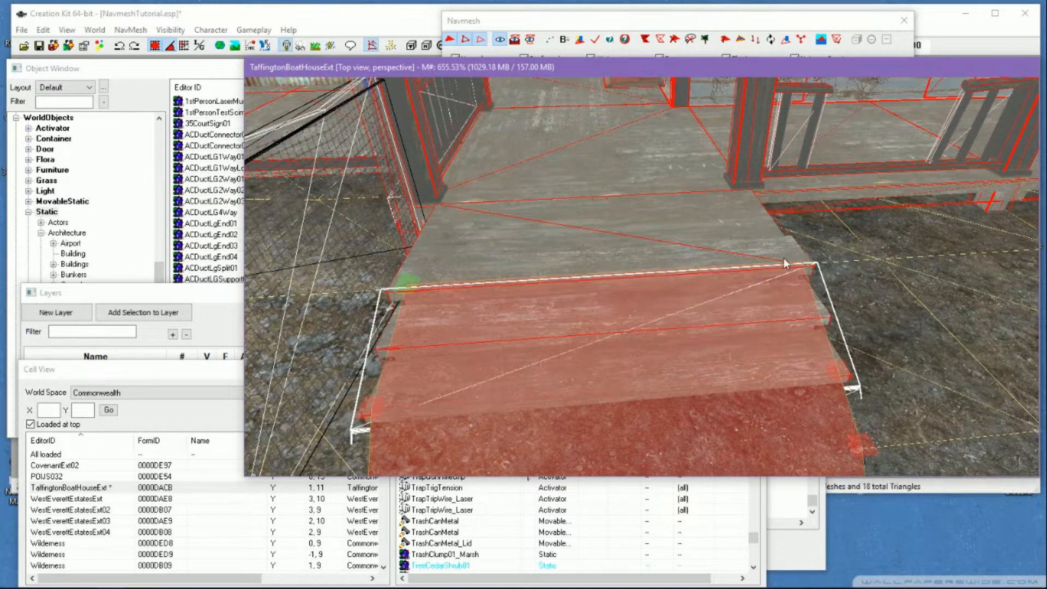
pyautogui.keyDown('ctrl'); pyautogui.rightClick(719, 182); pyautogui.keyUp('ctrl')
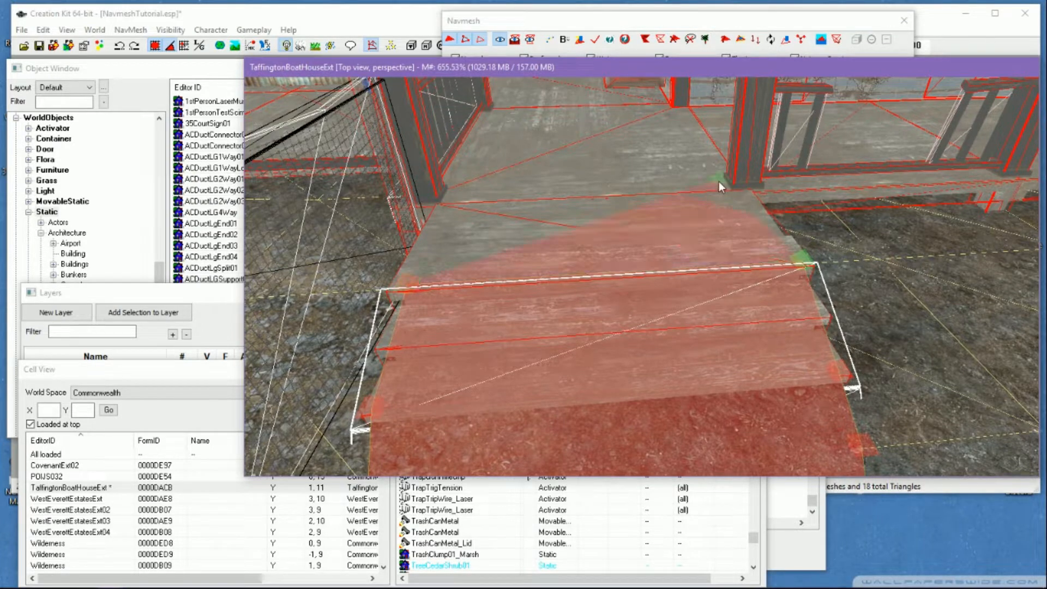
# Reposition the new landing vertex at the inner base of the post, along the seam where the porch floor begins
pyautogui.scroll(4, 737, 199)
pyautogui.click(739, 176)
pyautogui.press('shift')
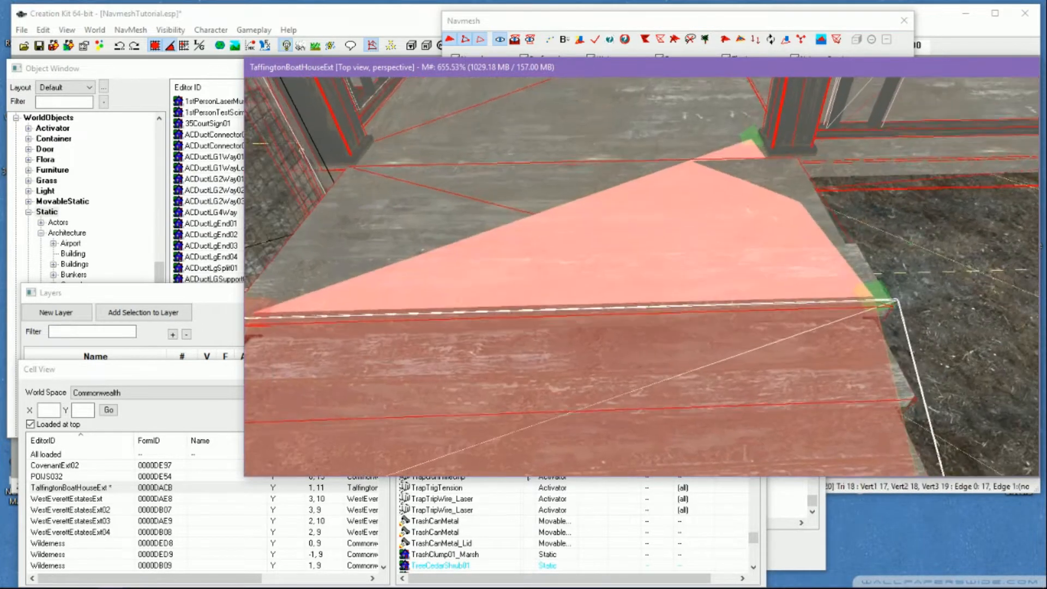
pyautogui.click(754, 137)
pyautogui.moveTo(753, 136); pyautogui.dragTo(757, 151)
pyautogui.click(751, 153)
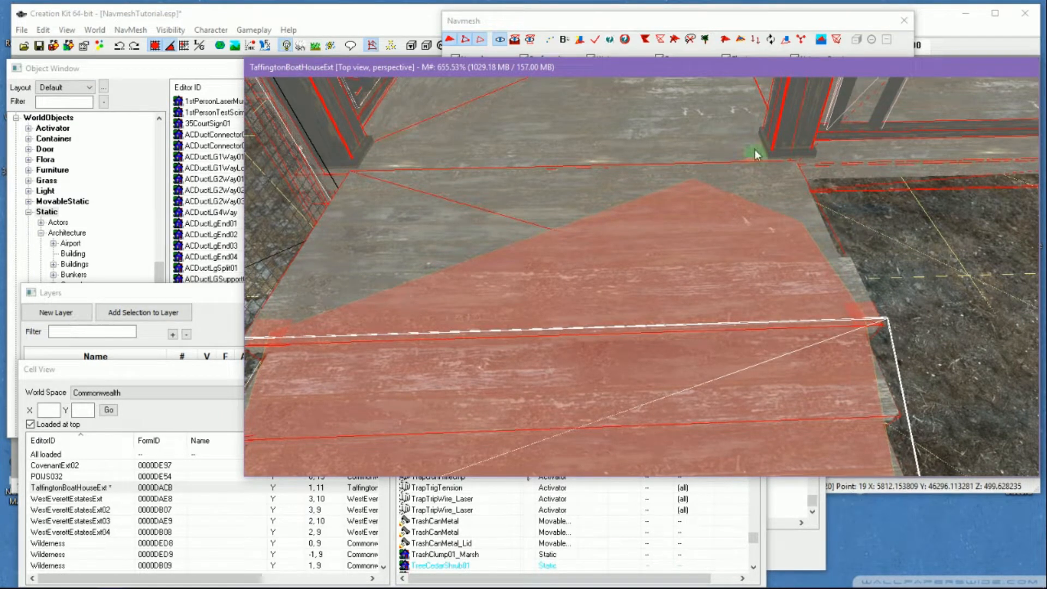
pyautogui.moveTo(754, 150); pyautogui.dragTo(755, 144)
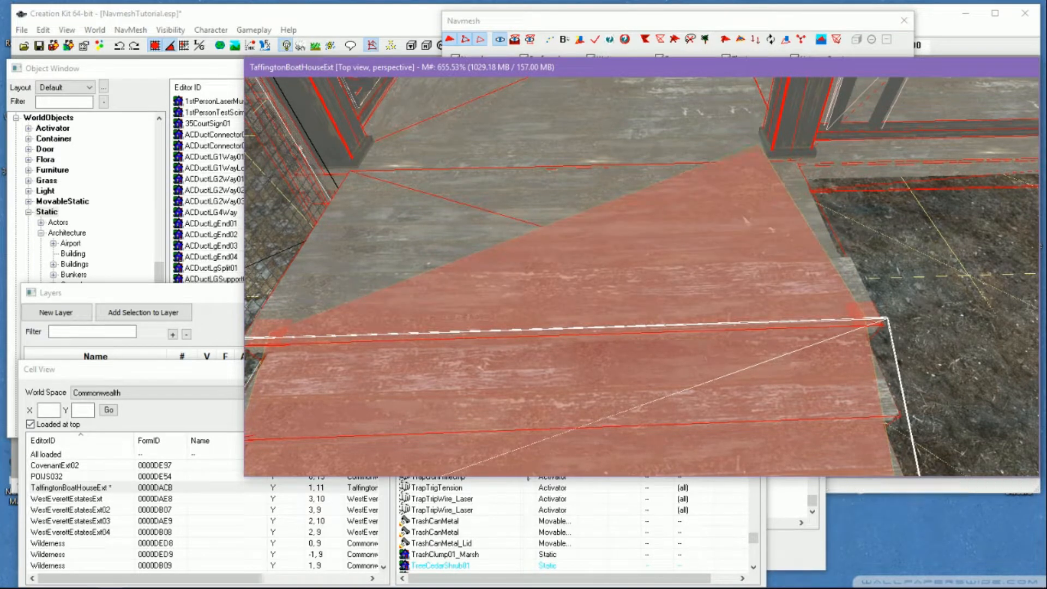
pyautogui.click(760, 153)
pyautogui.moveTo(761, 153); pyautogui.dragTo(757, 159)
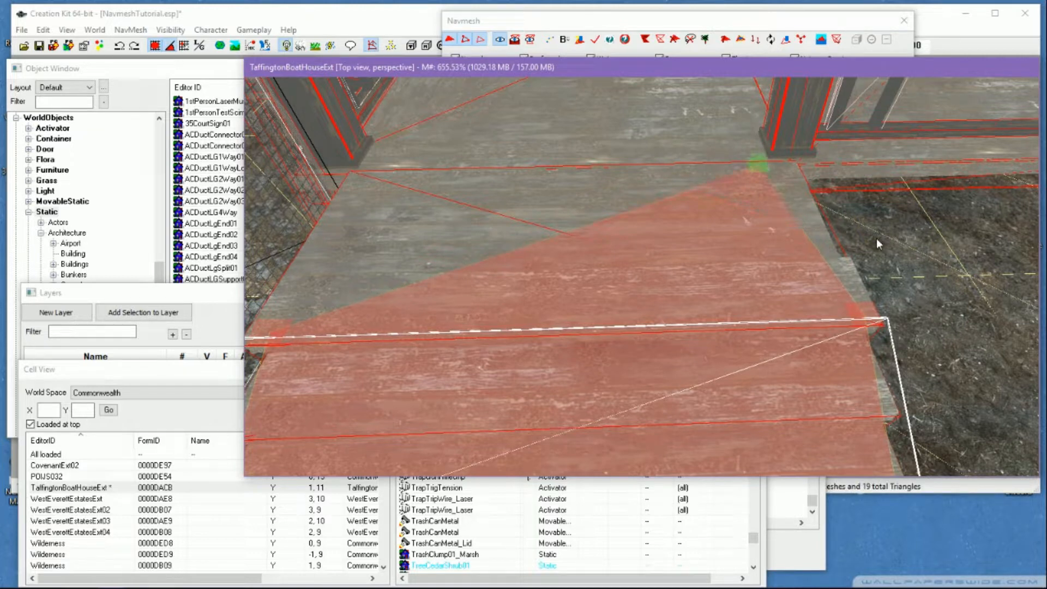
# Fill the rest of the landing with a triangle reaching the base of the fence-side porch post
pyautogui.moveTo(826, 228); pyautogui.dragTo(827, 255, button='middle')
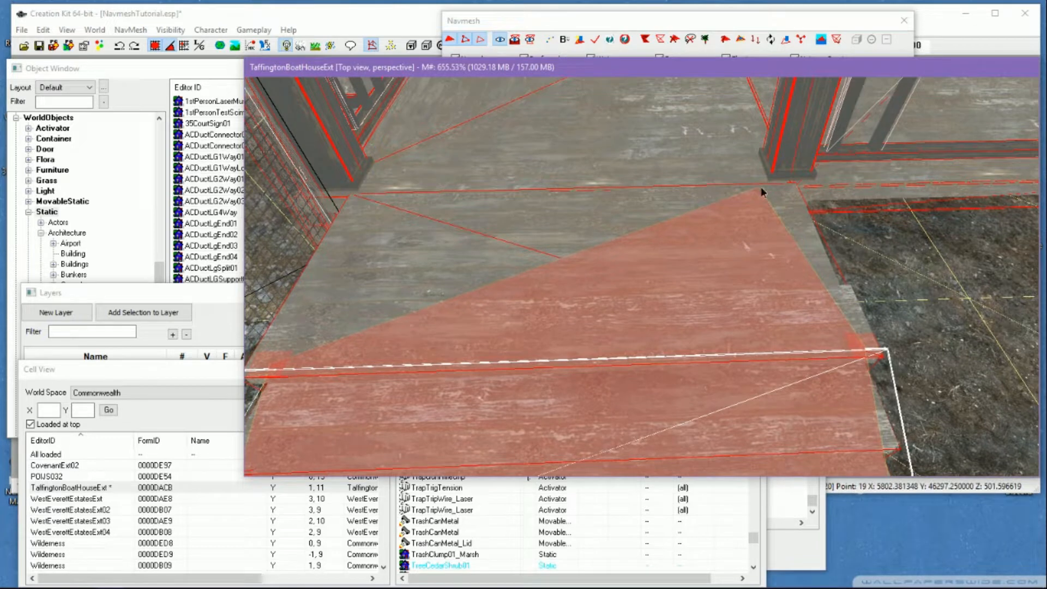
pyautogui.click(760, 187)
pyautogui.keyDown('ctrl'); pyautogui.click(270, 362); pyautogui.keyUp('ctrl')
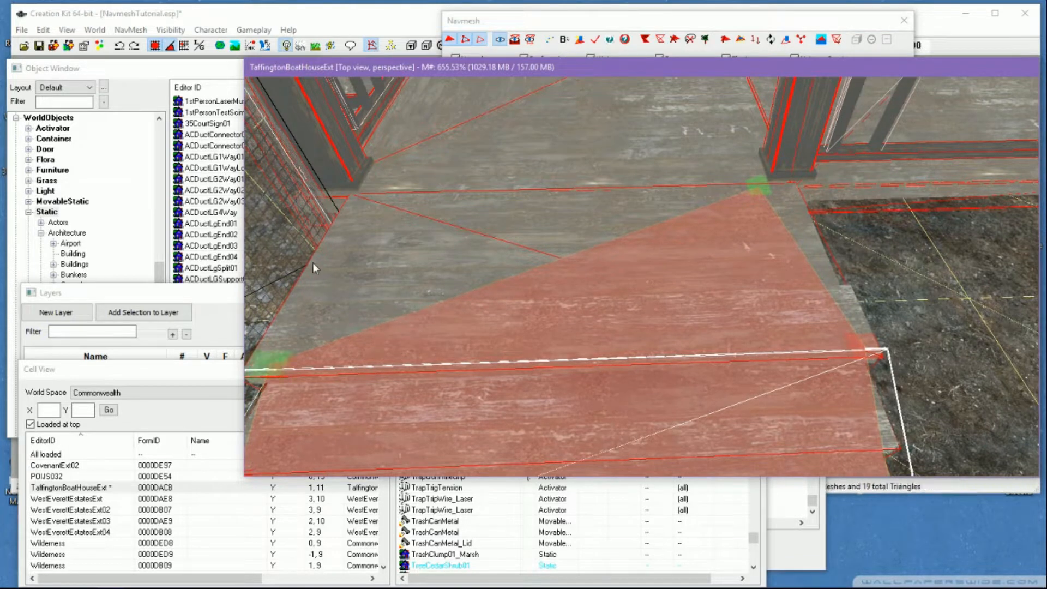
pyautogui.keyDown('ctrl'); pyautogui.rightClick(372, 196); pyautogui.keyUp('ctrl')
# Add a stray vertex beside the landing corner at the fence-side post and merge it into that corner vertex
pyautogui.click(761, 187)
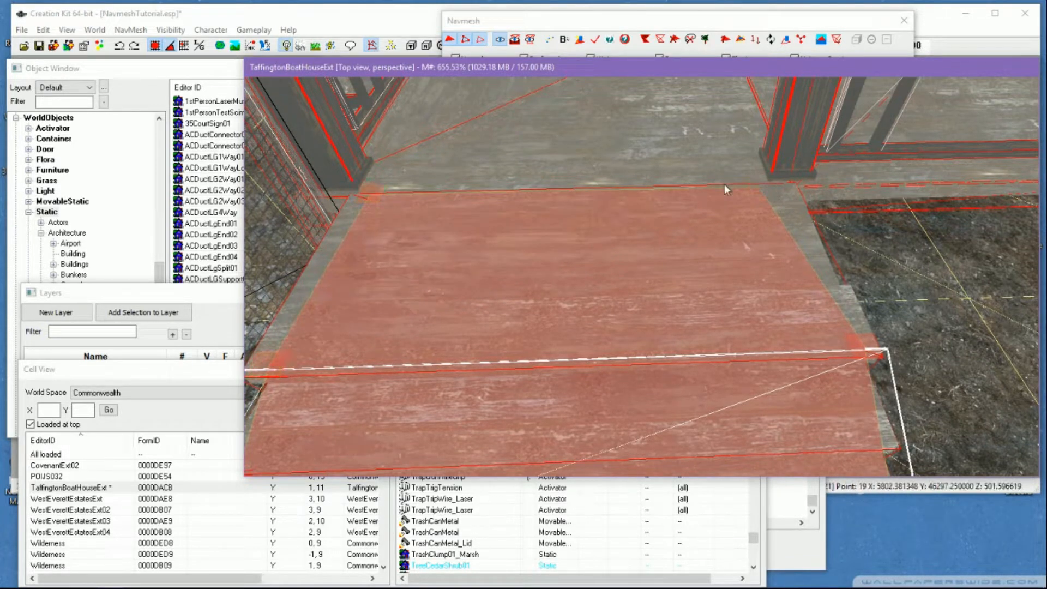
pyautogui.keyDown('ctrl'); pyautogui.click(378, 192); pyautogui.keyUp('ctrl')
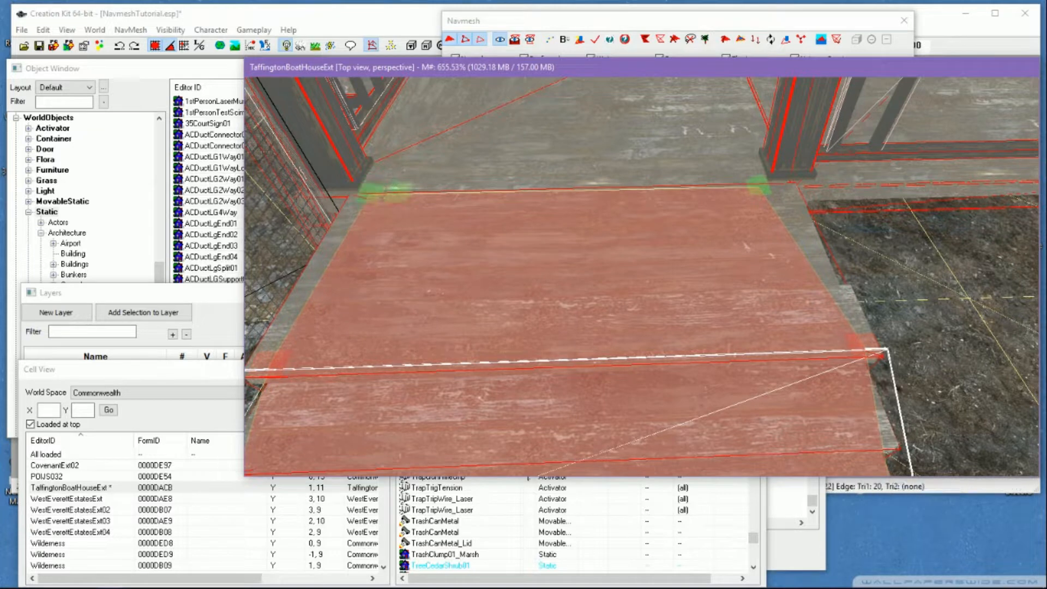
pyautogui.keyDown('ctrl'); pyautogui.rightClick(398, 192); pyautogui.keyUp('ctrl')
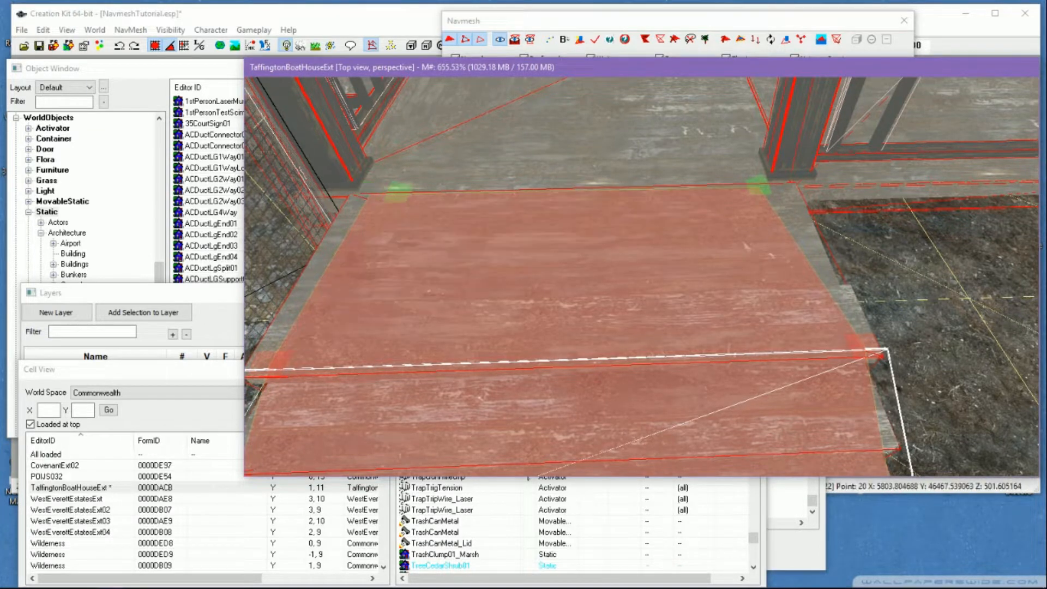
pyautogui.click(376, 195)
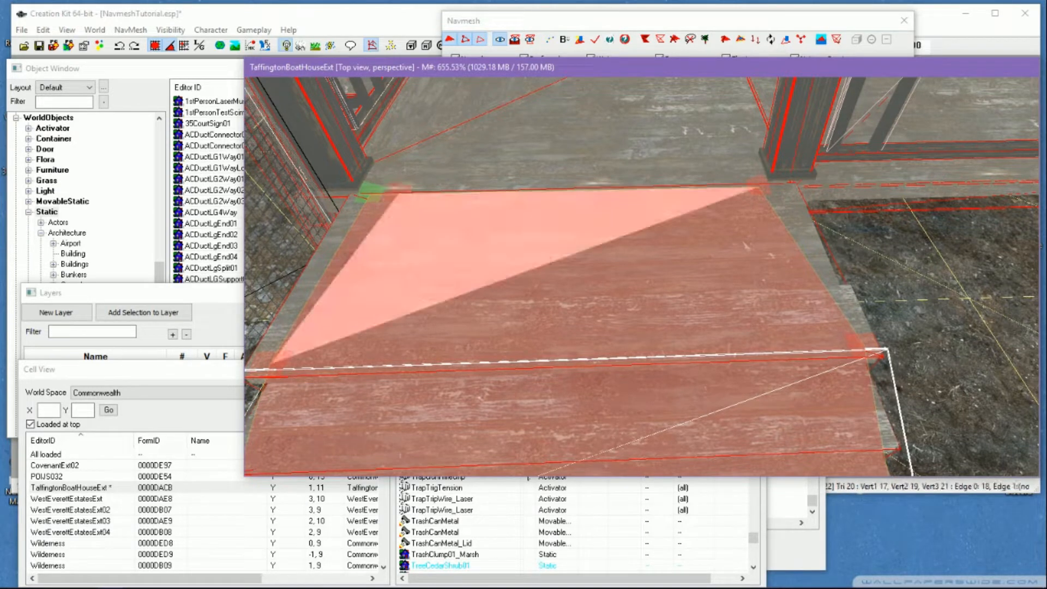
pyautogui.click(802, 42)
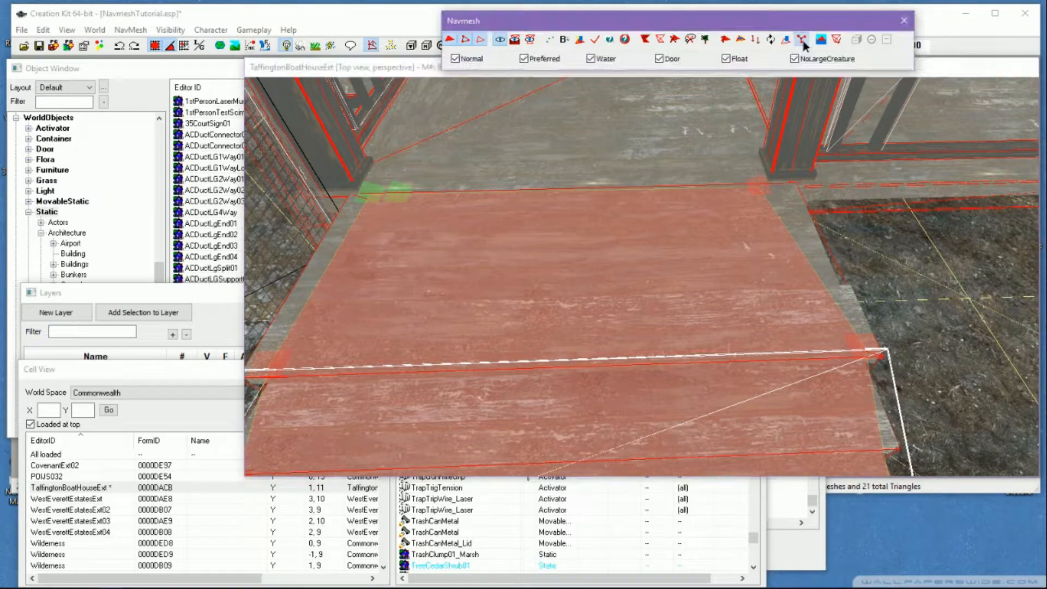
# Add a triangle from the landing's inner edge onto the porch floor, placing its tip just inside the post opposite the fence
pyautogui.click(756, 185)
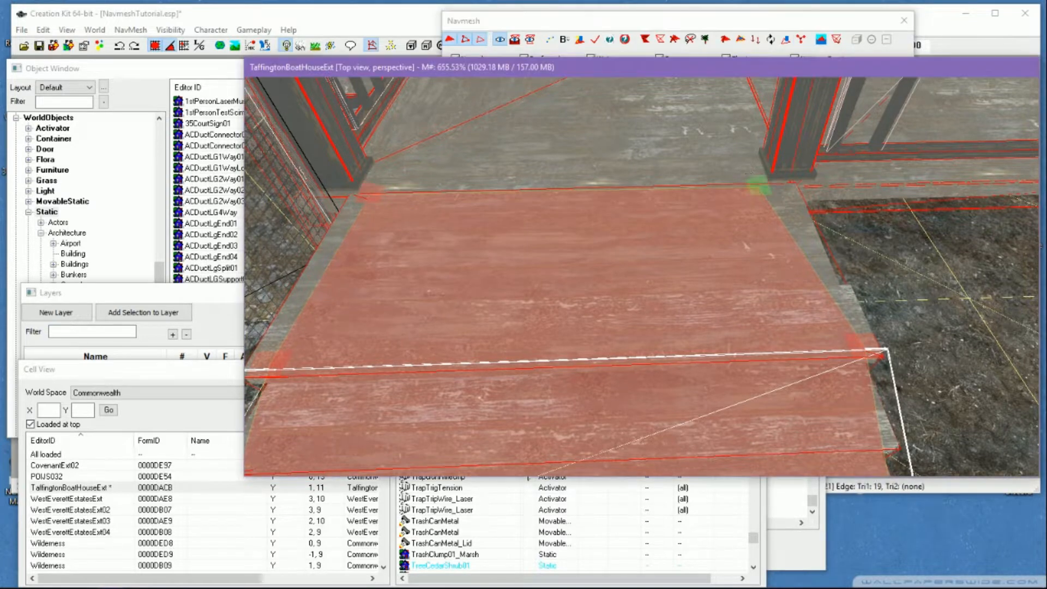
pyautogui.keyDown('ctrl'); pyautogui.click(378, 188); pyautogui.keyUp('ctrl')
pyautogui.moveTo(656, 141); pyautogui.dragTo(676, 266, button='middle')
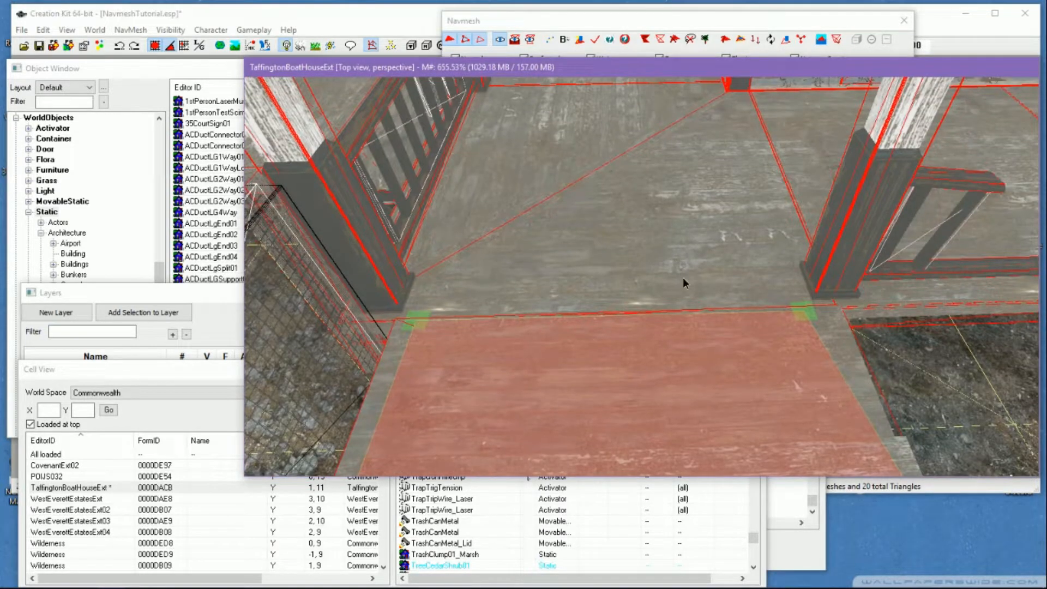
pyautogui.keyDown('ctrl'); pyautogui.rightClick(684, 278); pyautogui.keyUp('ctrl')
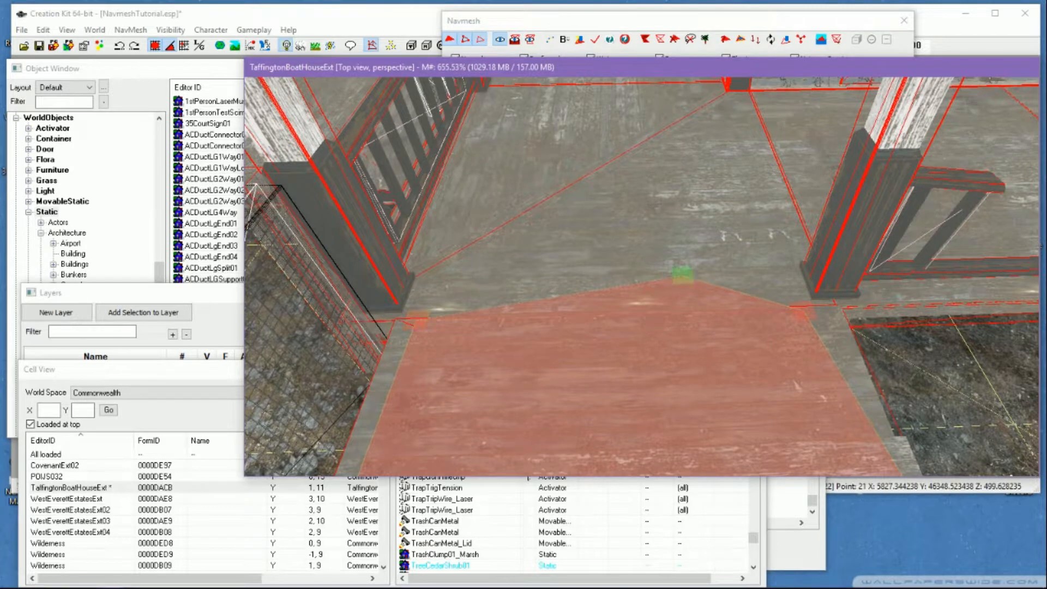
pyautogui.moveTo(686, 271); pyautogui.dragTo(764, 269)
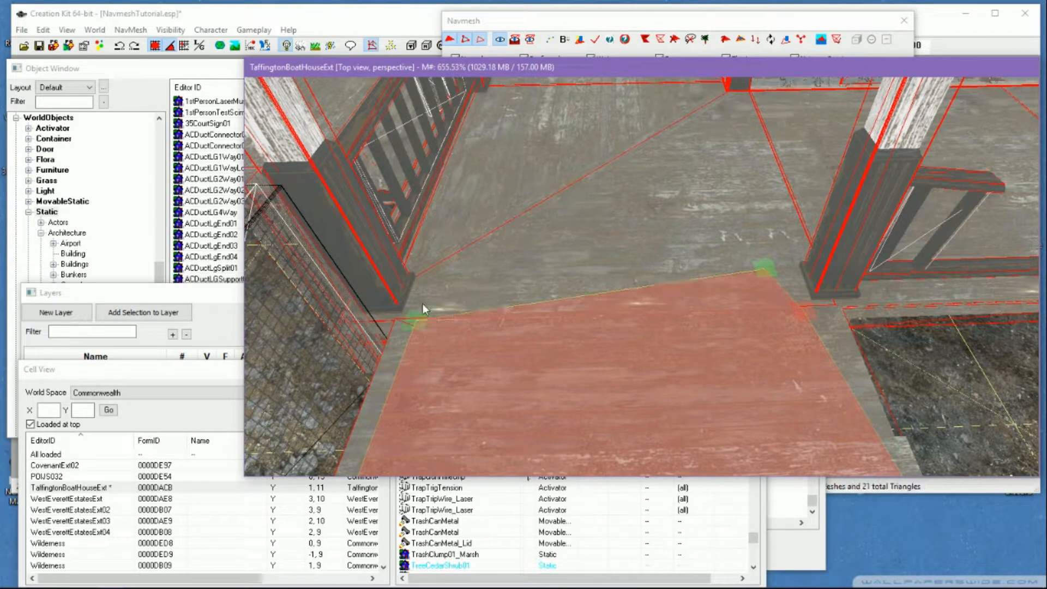
# Add a second triangle past the landing edge, placing its vertex just inside the fence-side post and railing
pyautogui.keyDown('ctrl'); pyautogui.rightClick(423, 282); pyautogui.keyUp('ctrl')
pyautogui.keyDown('shift'); pyautogui.moveTo(557, 322); pyautogui.dragTo(615, 346, button='middle'); pyautogui.keyUp('shift')
pyautogui.scroll(2, 657, 317)
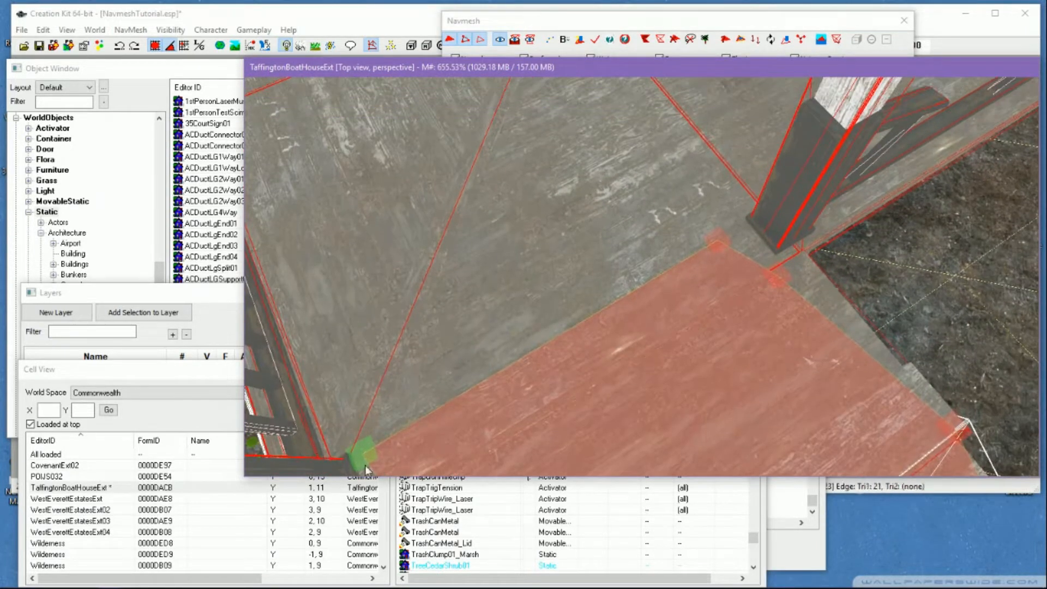
pyautogui.moveTo(364, 462); pyautogui.dragTo(362, 449)
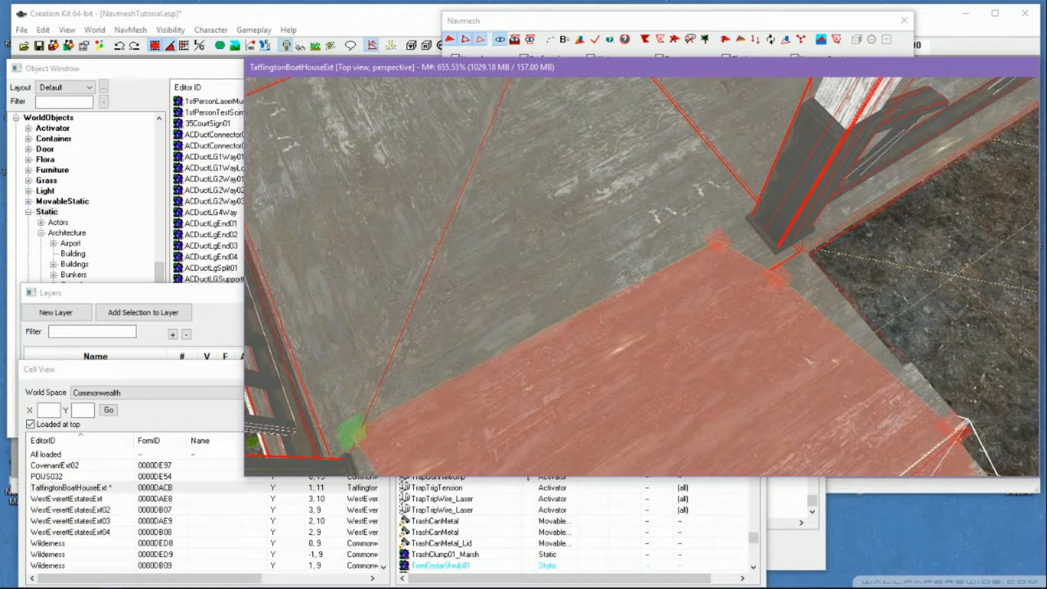
pyautogui.click(335, 442)
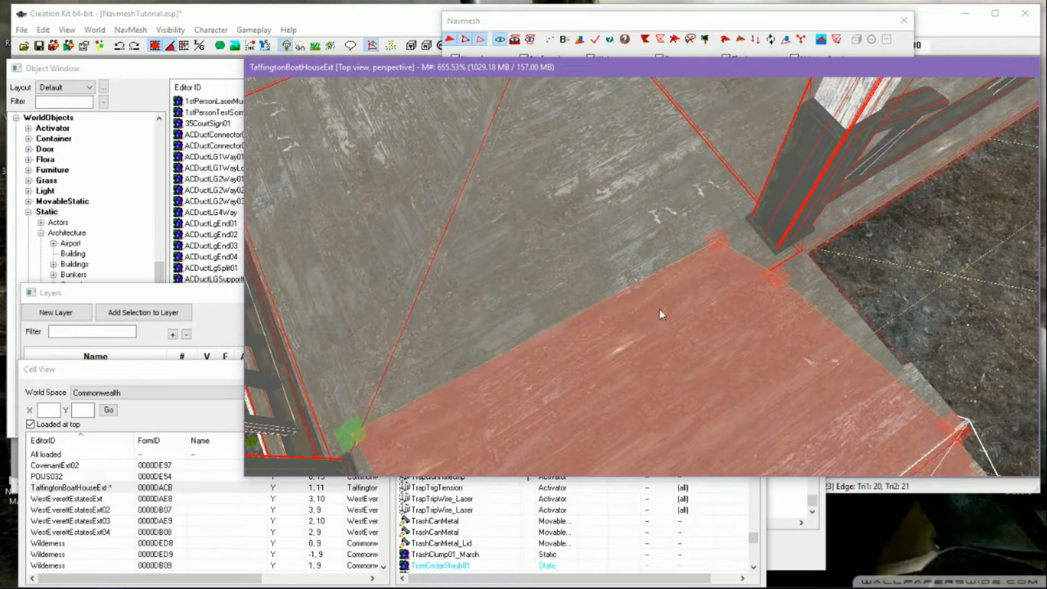
# Extend the porch navmesh with one triangle to the house corner post and another along the outer railing
pyautogui.moveTo(676, 304); pyautogui.dragTo(678, 306, button='middle')
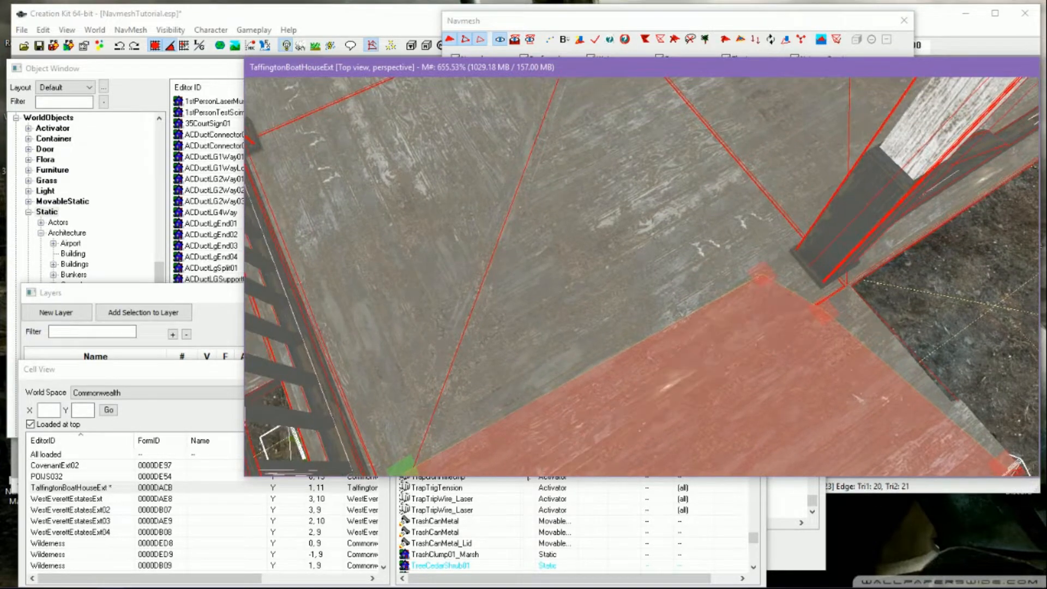
pyautogui.moveTo(762, 275); pyautogui.dragTo(761, 286, button='middle')
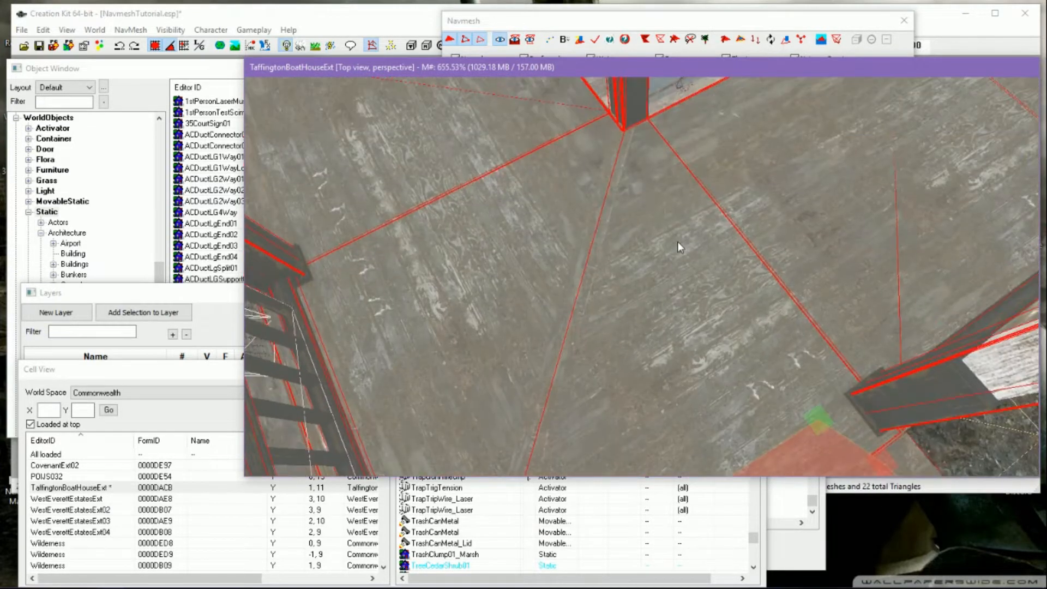
pyautogui.keyDown('ctrl'); pyautogui.rightClick(624, 141); pyautogui.keyUp('ctrl')
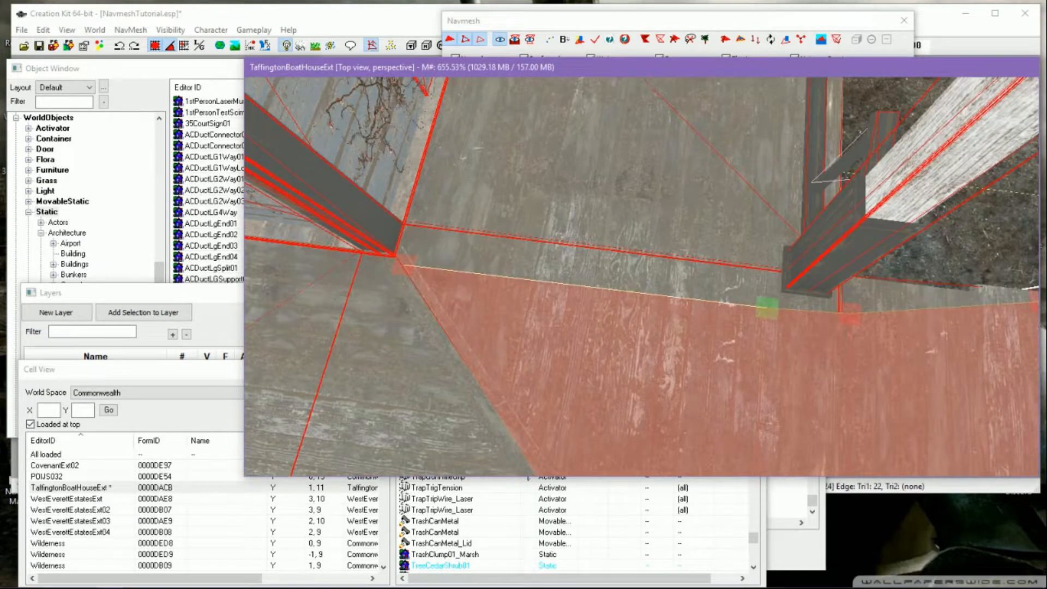
pyautogui.moveTo(705, 254); pyautogui.dragTo(707, 271, button='middle')
pyautogui.keyDown('ctrl'); pyautogui.rightClick(801, 196); pyautogui.keyUp('ctrl')
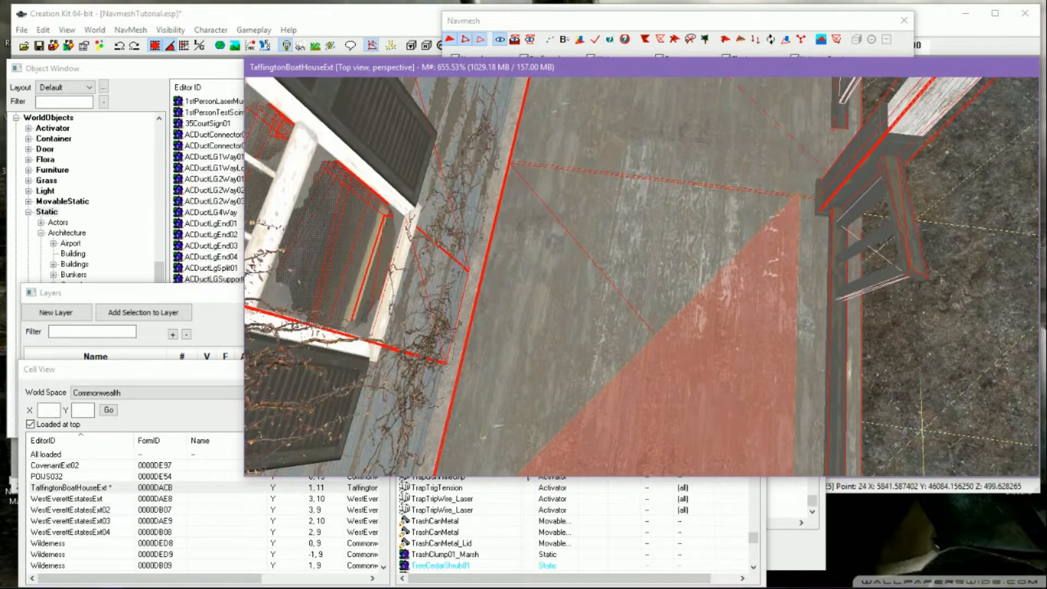
# Add a triangle across the porch from the new railing-side vertex to the house wall, and select both end vertices
pyautogui.moveTo(801, 197)
pyautogui.mouseDown(button='middle')
pyautogui.moveTo(802, 187)
pyautogui.moveTo(803, 197)
pyautogui.mouseUp(button='middle')
pyautogui.keyDown('ctrl'); pyautogui.click(834, 242); pyautogui.keyUp('ctrl')
pyautogui.keyDown('ctrl'); pyautogui.rightClick(555, 211); pyautogui.keyUp('ctrl')
pyautogui.keyDown('ctrl'); pyautogui.click(556, 210); pyautogui.keyUp('ctrl')
# Add an extra vertex midway along the navmesh's leading edge and merge it with the vertex beside the house wall
pyautogui.moveTo(719, 221); pyautogui.dragTo(755, 246, button='middle')
pyautogui.scroll(2, 748, 245)
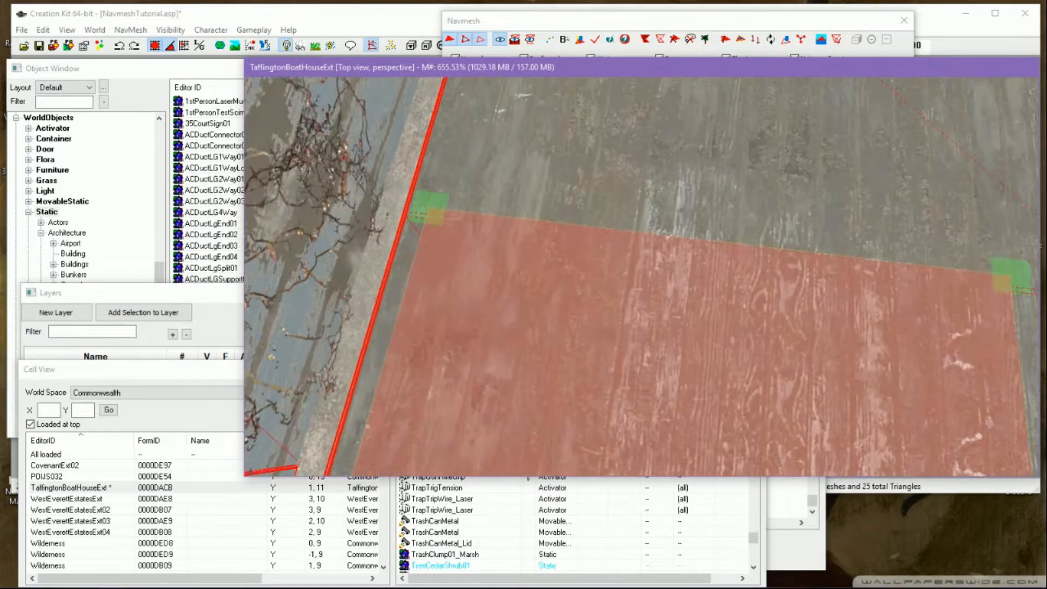
pyautogui.keyDown('ctrl'); pyautogui.rightClick(752, 244); pyautogui.keyUp('ctrl')
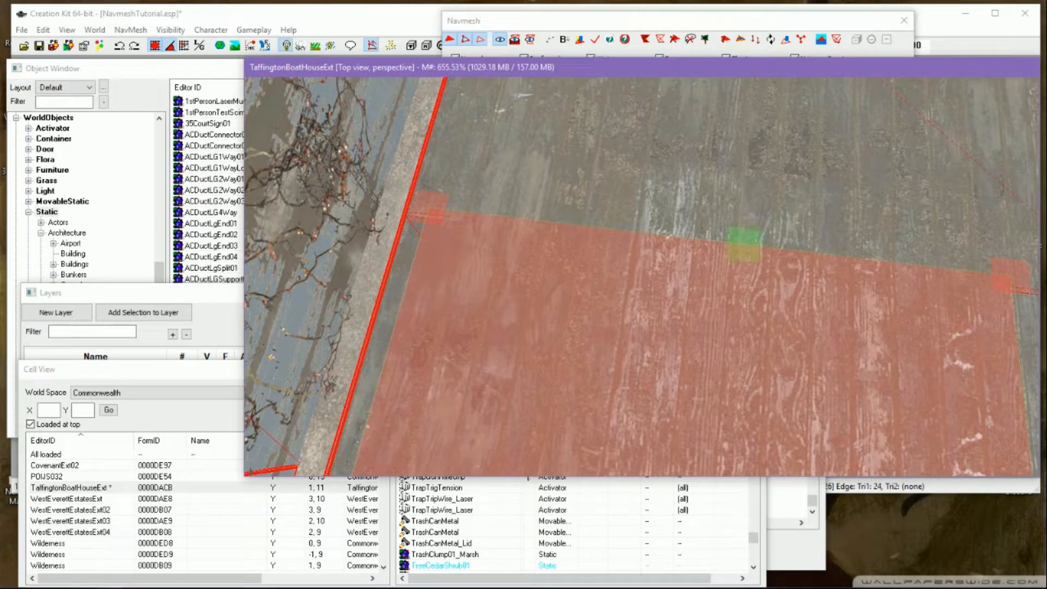
pyautogui.click(436, 205)
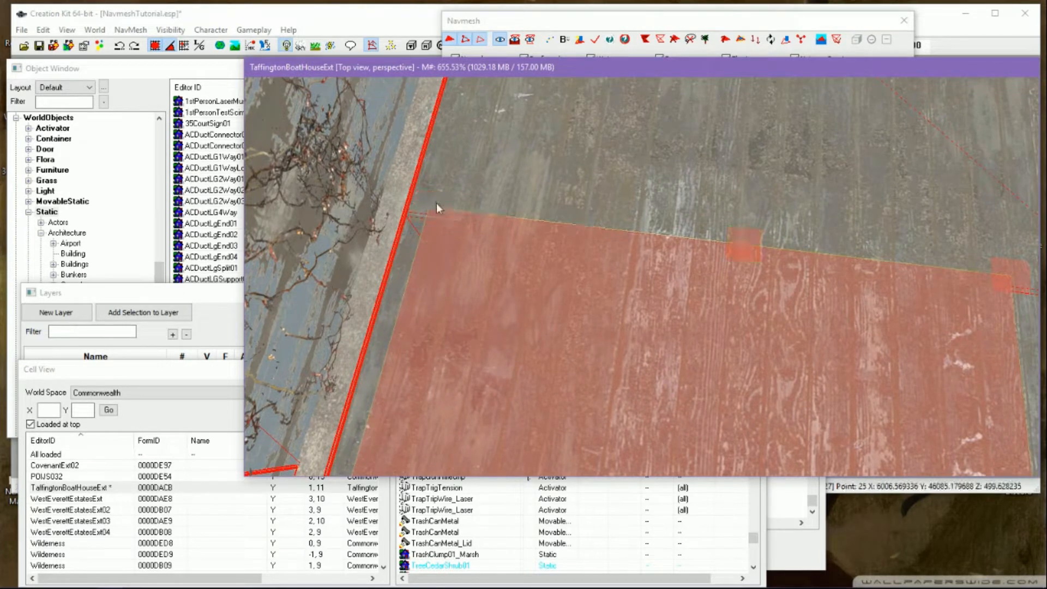
pyautogui.keyDown('ctrl'); pyautogui.click(742, 243); pyautogui.keyUp('ctrl')
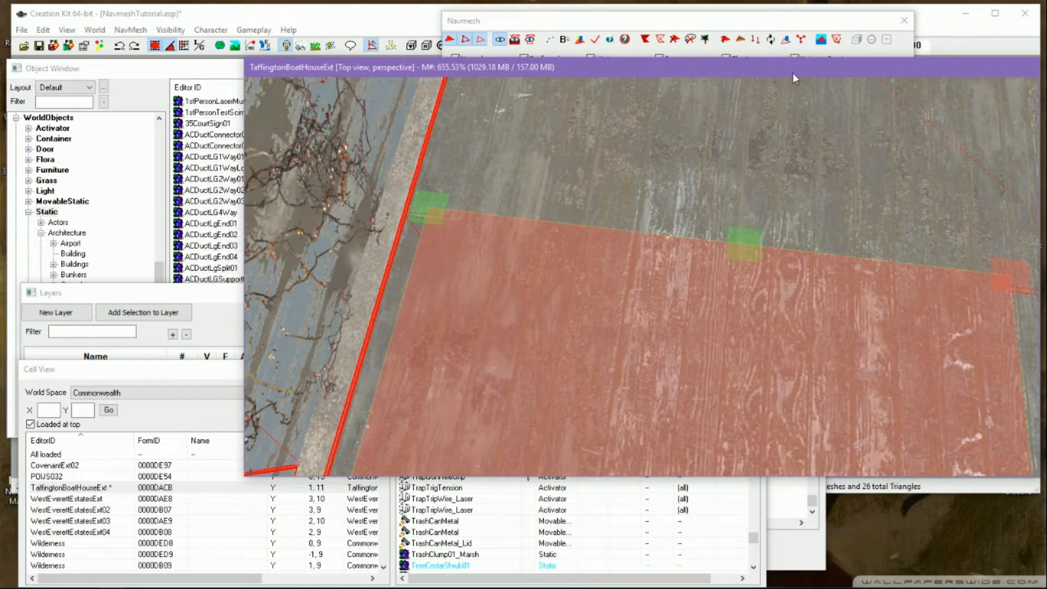
pyautogui.click(802, 40)
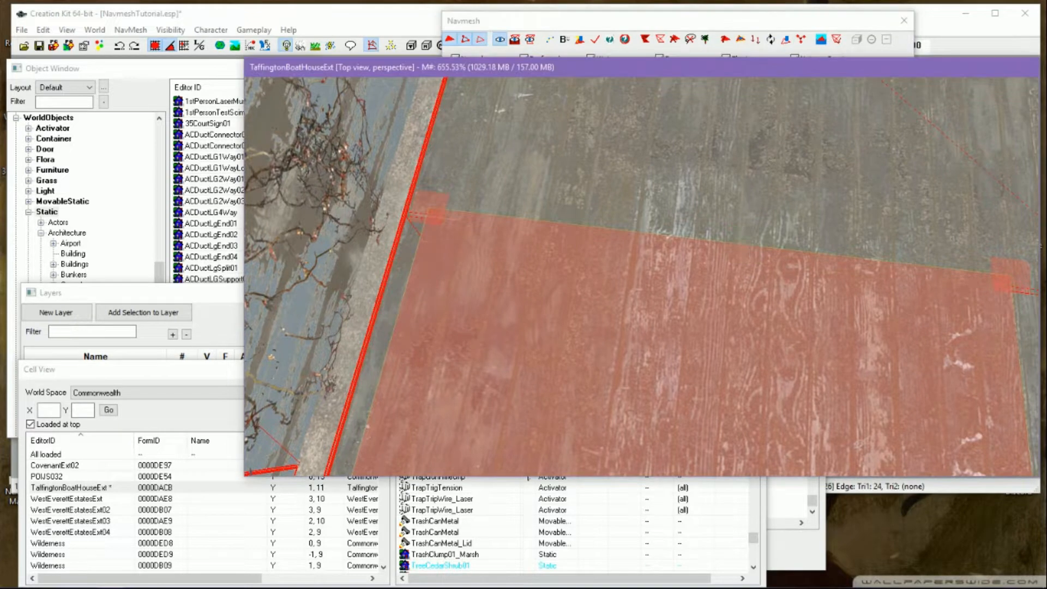
# Slide the navmesh's leading edge along the porch, between the house wall and railing, to the post where the railing ends
pyautogui.moveTo(751, 244); pyautogui.dragTo(777, 128)
pyautogui.moveTo(778, 129); pyautogui.dragTo(740, 220, button='middle')
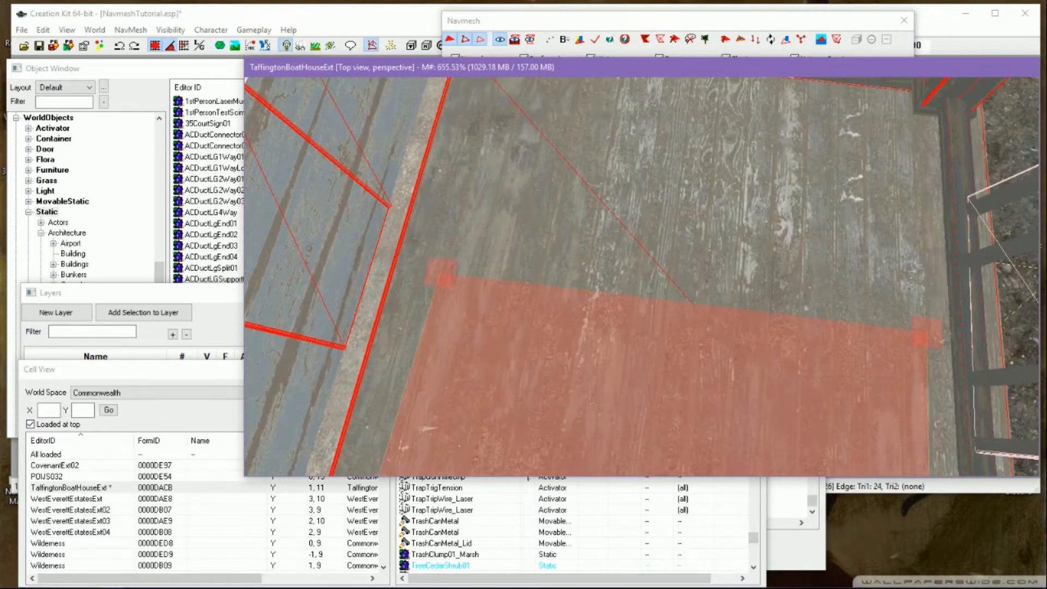
pyautogui.moveTo(720, 308); pyautogui.dragTo(729, 180)
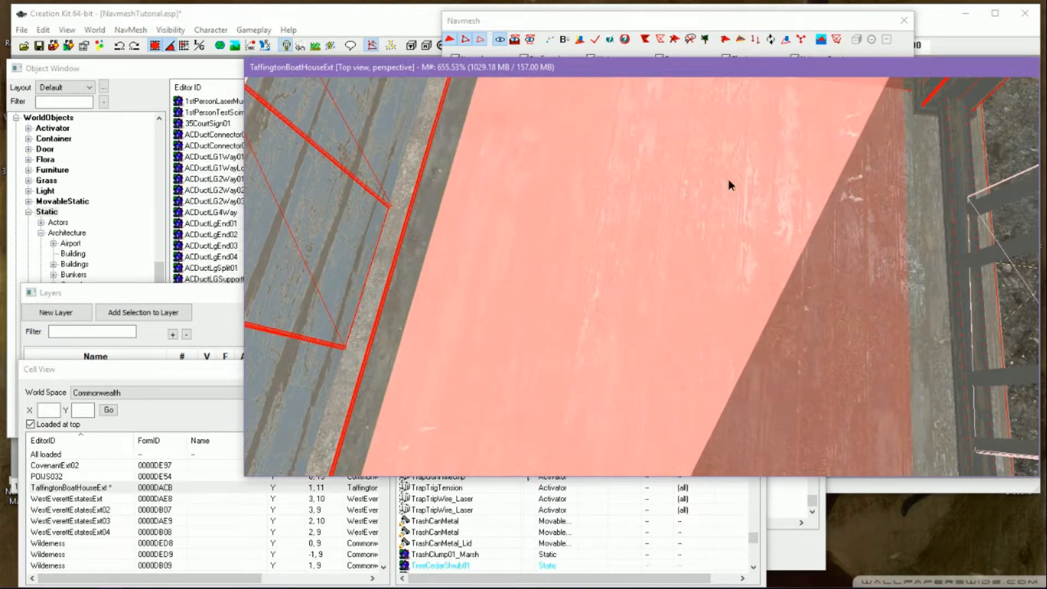
pyautogui.moveTo(736, 117); pyautogui.dragTo(728, 196, button='middle')
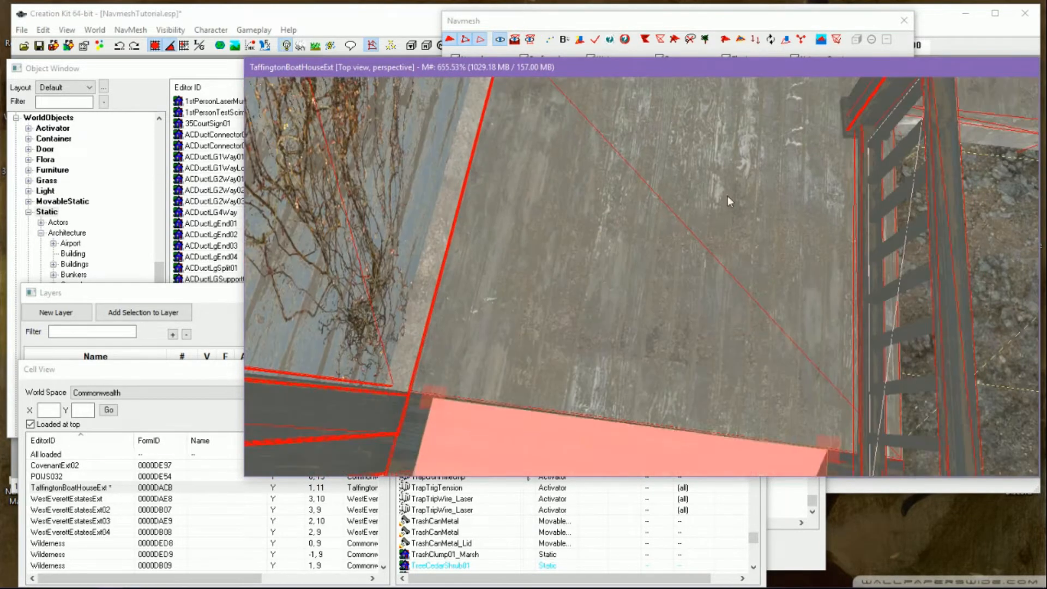
pyautogui.click(666, 425)
pyautogui.moveTo(667, 425); pyautogui.dragTo(670, 85)
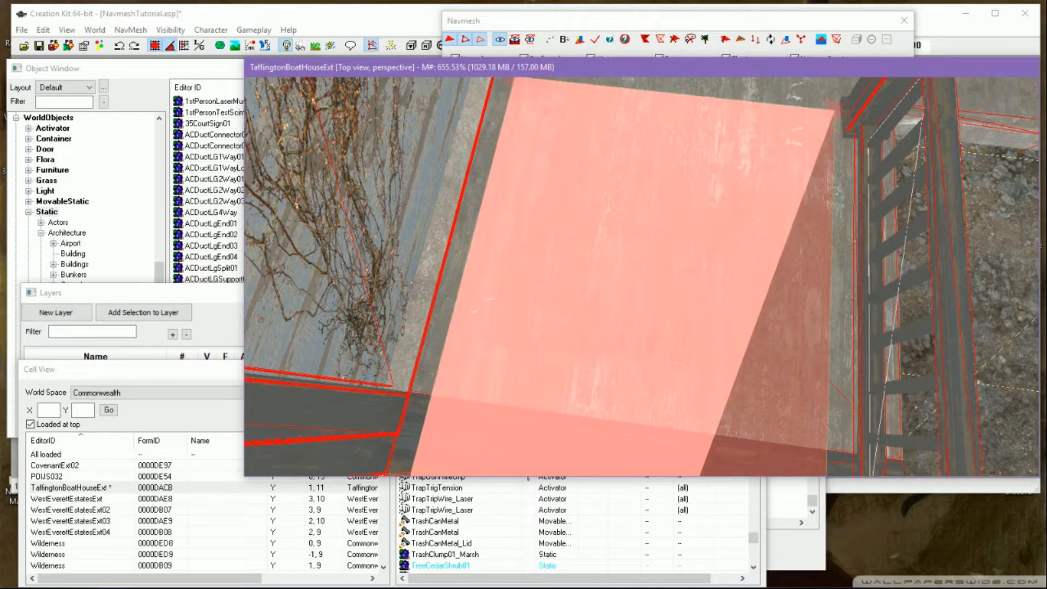
pyautogui.moveTo(677, 273); pyautogui.dragTo(676, 276)
pyautogui.moveTo(676, 276); pyautogui.dragTo(672, 323, button='middle')
pyautogui.scroll(2, 673, 288)
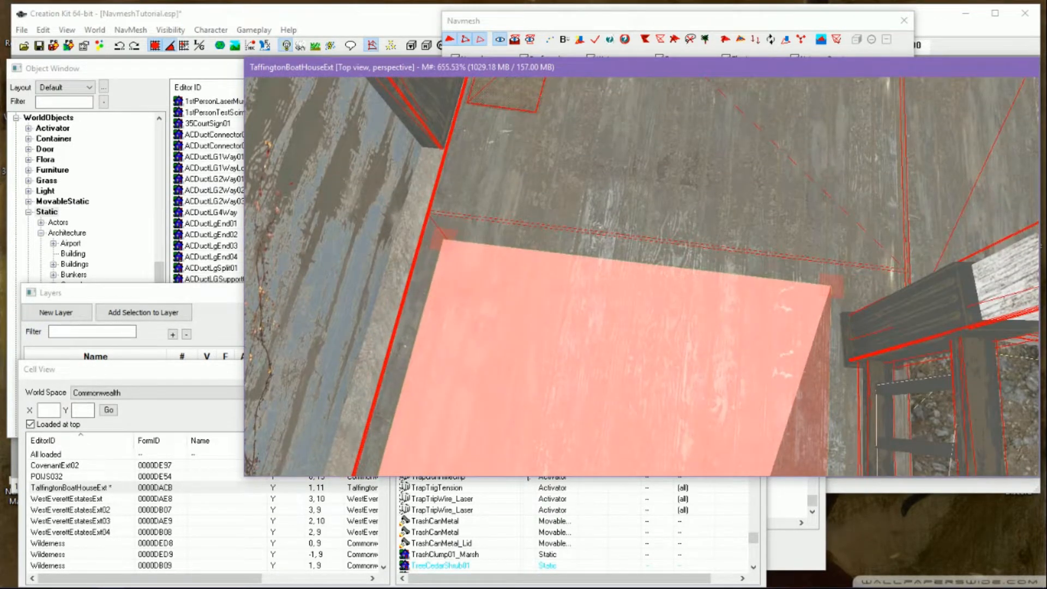
pyautogui.scroll(3, 757, 344)
pyautogui.scroll(-4, 758, 345)
pyautogui.moveTo(758, 345); pyautogui.dragTo(758, 393, button='middle')
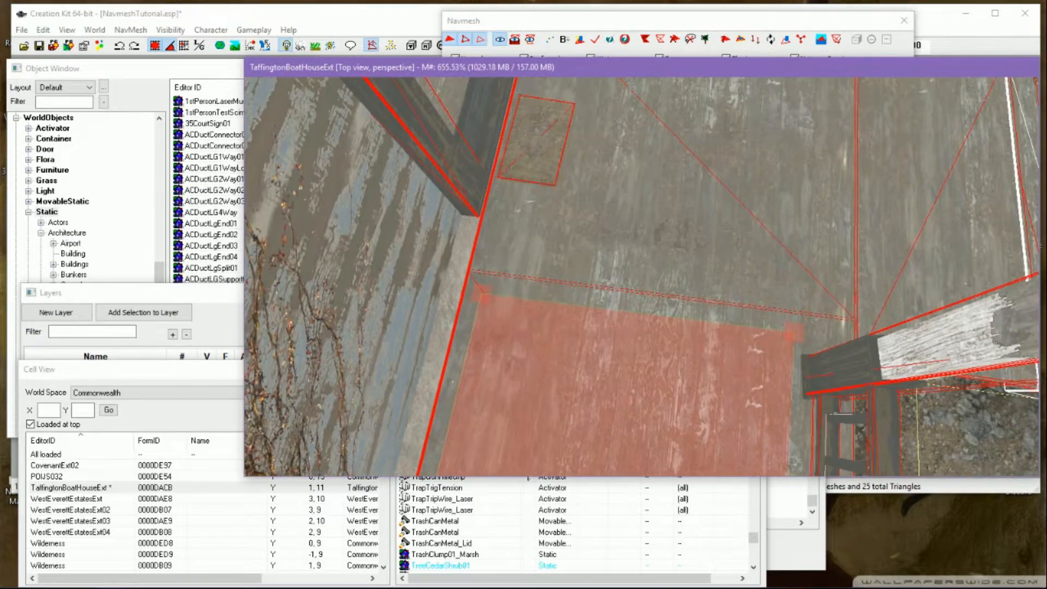
# Extend the porch navmesh with one triangle to the doormat beside the doorway and another to the next outer porch post
pyautogui.click(794, 333)
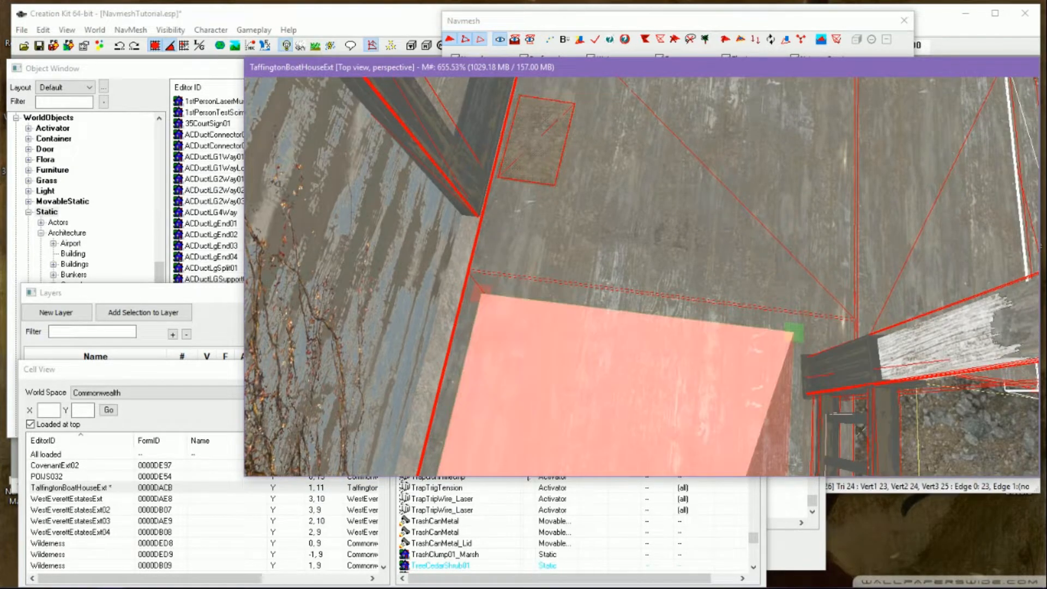
pyautogui.keyDown('ctrl'); pyautogui.click(481, 293); pyautogui.keyUp('ctrl')
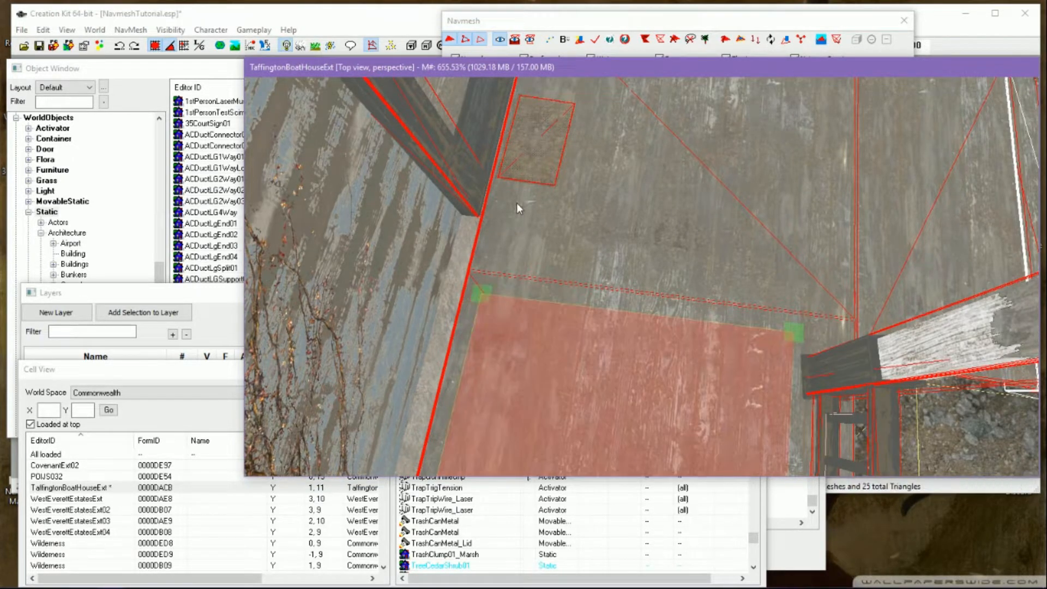
pyautogui.keyDown('ctrl'); pyautogui.rightClick(522, 156); pyautogui.keyUp('ctrl')
pyautogui.moveTo(755, 248); pyautogui.dragTo(757, 384, button='middle')
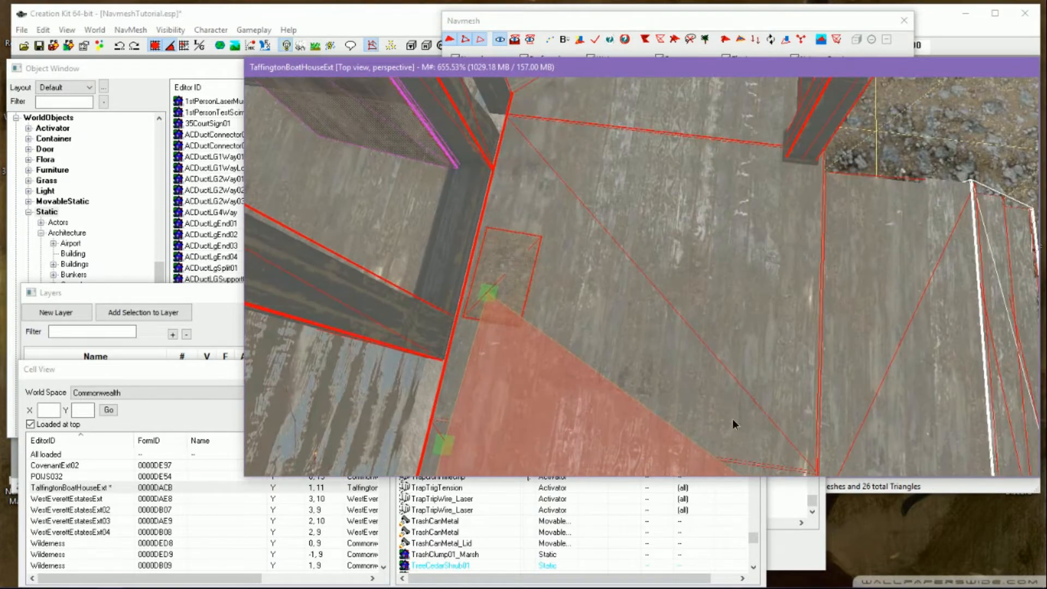
pyautogui.moveTo(732, 419); pyautogui.dragTo(747, 357, button='middle')
pyautogui.click(486, 140)
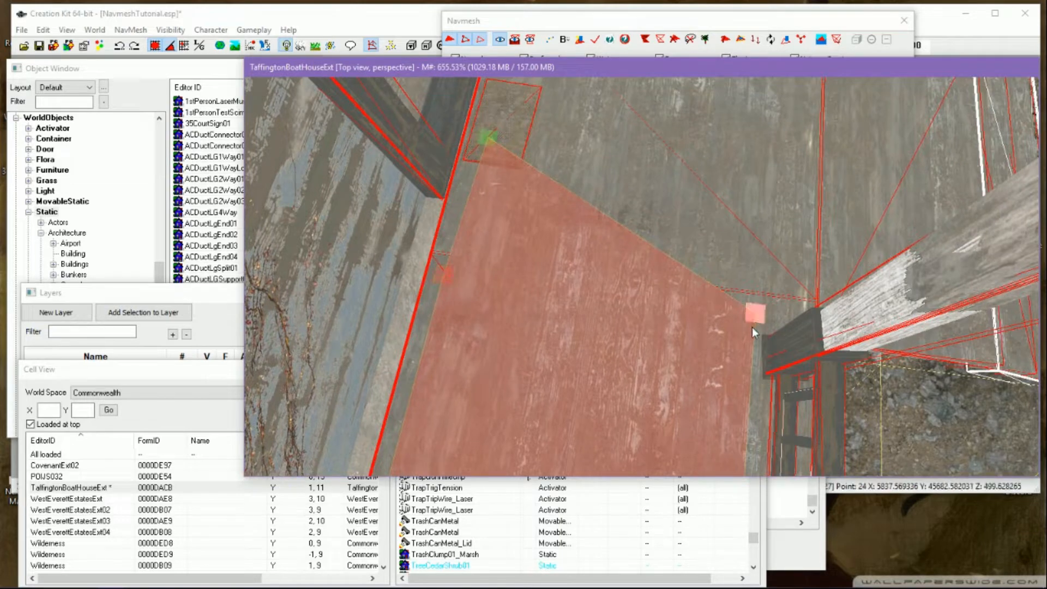
pyautogui.moveTo(753, 317); pyautogui.dragTo(775, 185, button='middle')
pyautogui.keyDown('ctrl'); pyautogui.rightClick(784, 157); pyautogui.keyUp('ctrl')
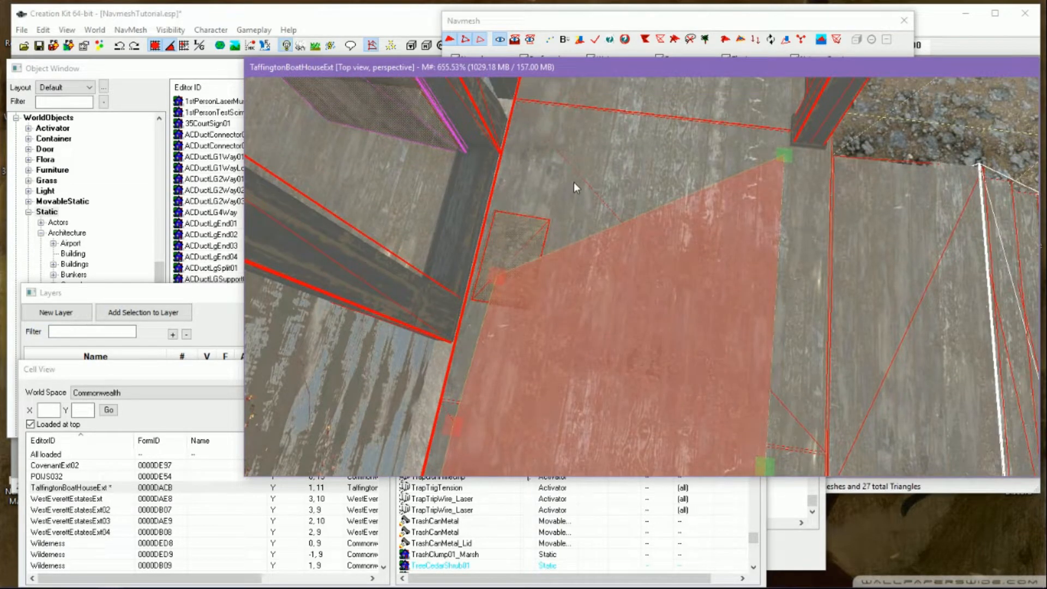
# Add a triangle across to the far door frame and another onto the threshold, adjusting the doorway vertices along the wall
pyautogui.click(495, 273)
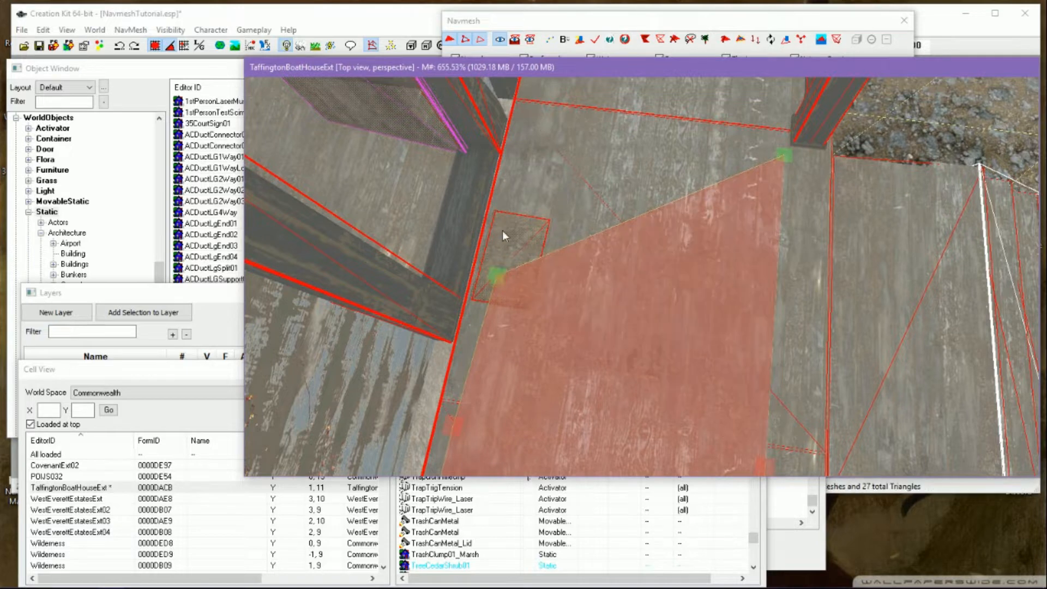
pyautogui.keyDown('ctrl'); pyautogui.rightClick(506, 176); pyautogui.keyUp('ctrl')
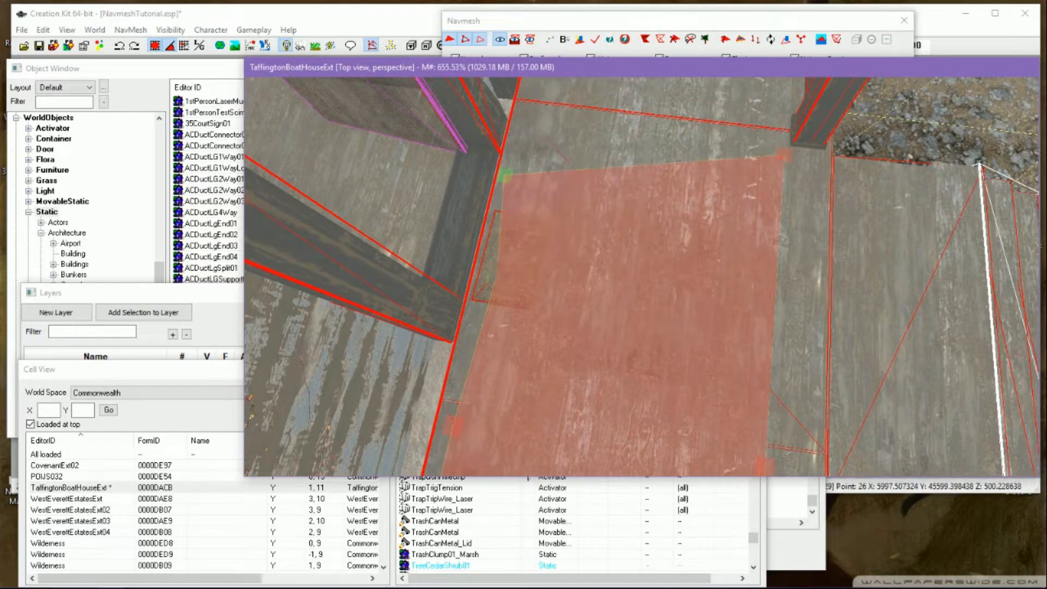
pyautogui.moveTo(495, 278); pyautogui.dragTo(484, 282)
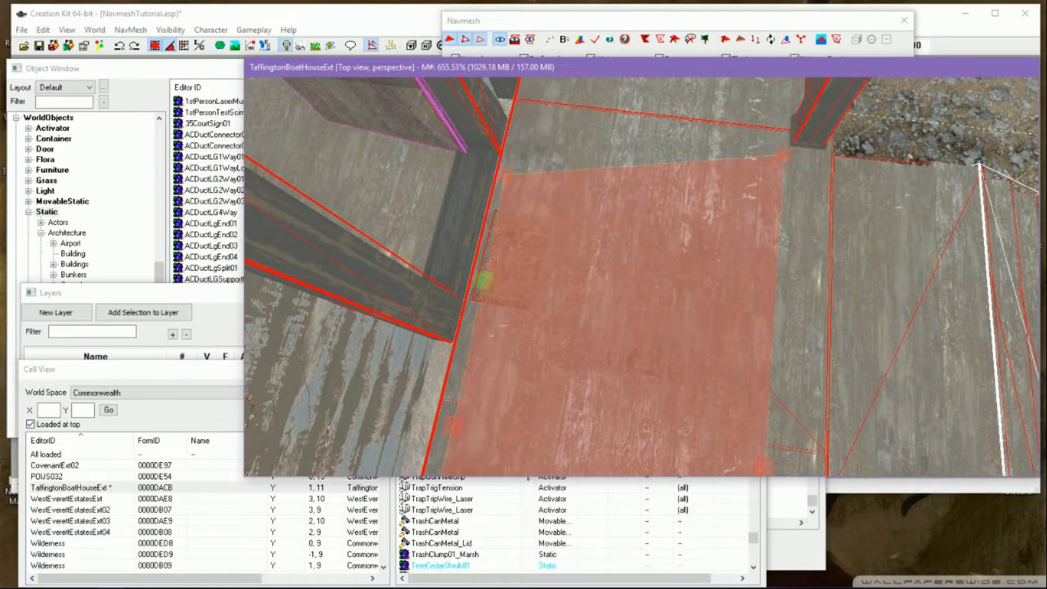
pyautogui.keyDown('ctrl'); pyautogui.click(504, 176); pyautogui.keyUp('ctrl')
pyautogui.keyDown('ctrl'); pyautogui.rightClick(488, 175); pyautogui.keyUp('ctrl')
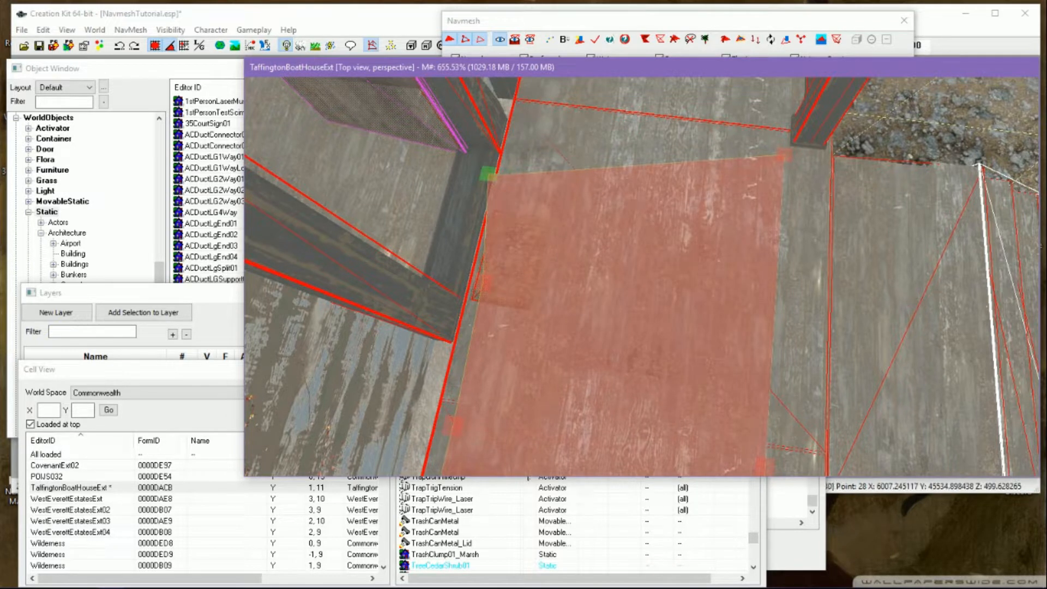
pyautogui.moveTo(504, 175); pyautogui.dragTo(514, 177)
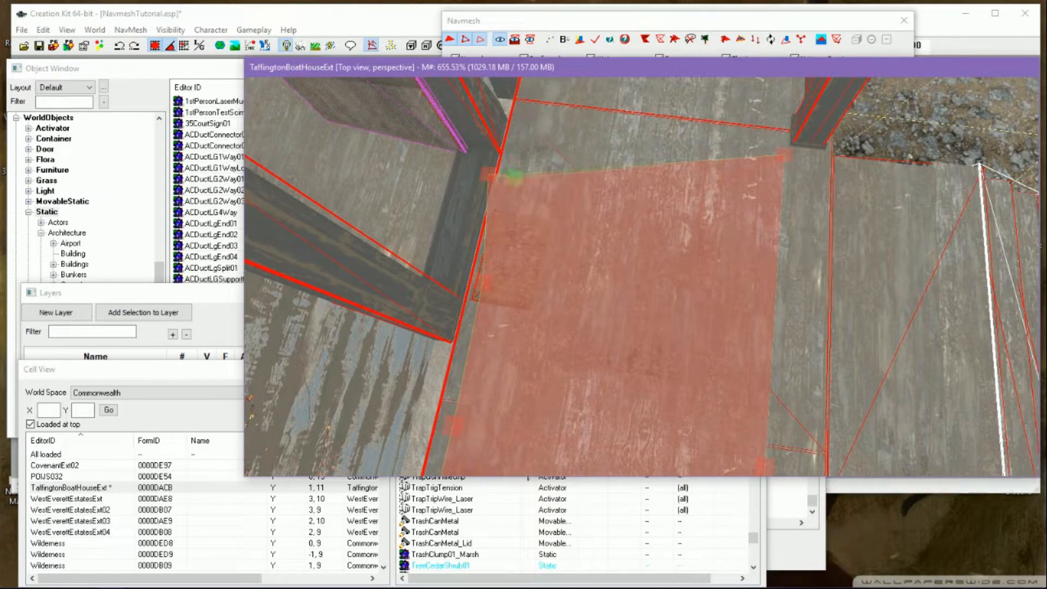
# Fill the doorway with navmesh triangles between the two door frames, reaching the inner edge of the threshold
pyautogui.click(488, 173)
pyautogui.keyDown('ctrl'); pyautogui.rightClick(457, 281); pyautogui.keyUp('ctrl')
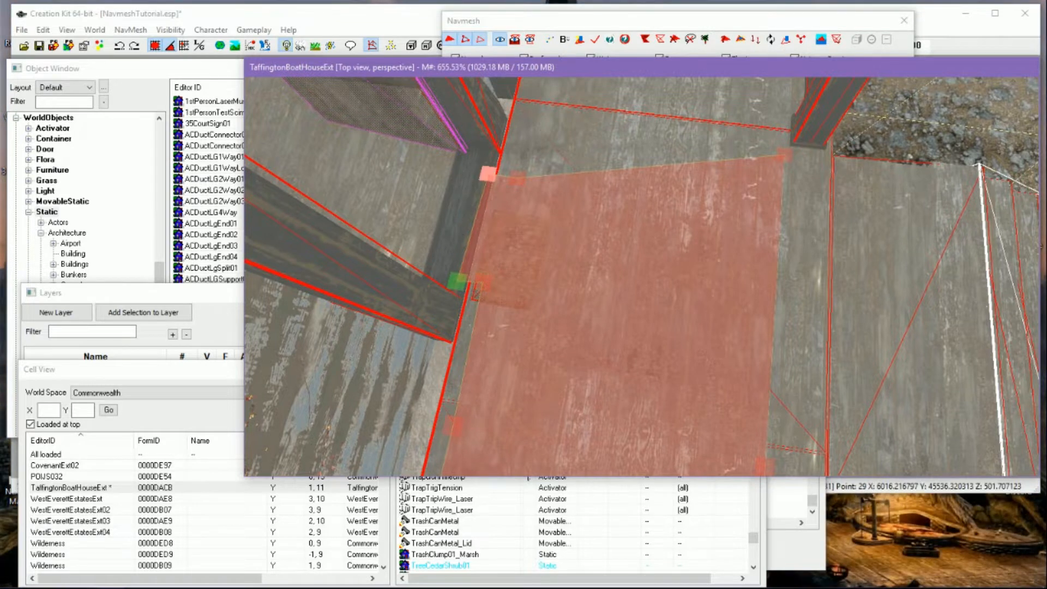
pyautogui.keyDown('ctrl'); pyautogui.click(488, 173); pyautogui.keyUp('ctrl')
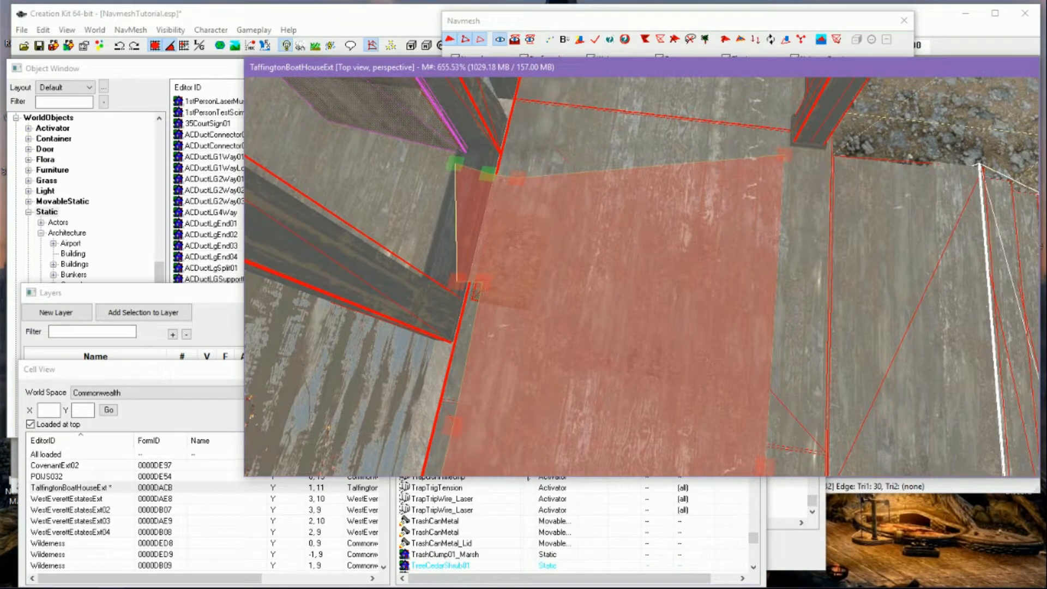
pyautogui.click(457, 281)
pyautogui.keyDown('ctrl'); pyautogui.click(456, 164); pyautogui.keyUp('ctrl')
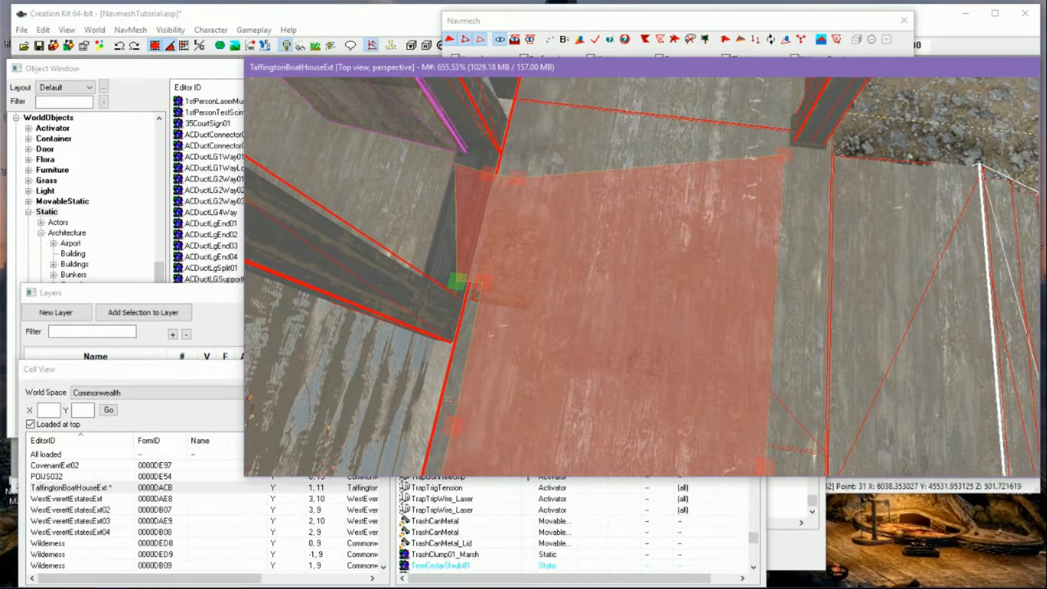
pyautogui.rightClick(433, 269)
# Nudge the inner threshold vertex beside the stair-side door frame slightly into the room, and select both inner threshold vertices
pyautogui.keyDown('shift'); pyautogui.moveTo(460, 294); pyautogui.dragTo(640, 275, button='middle'); pyautogui.keyUp('shift')
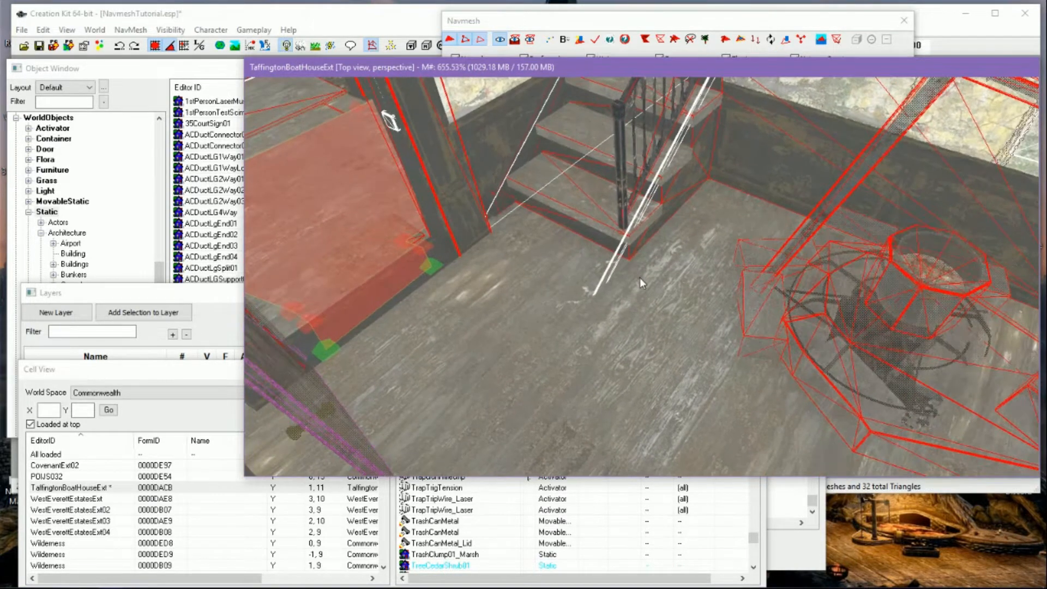
pyautogui.moveTo(652, 220); pyautogui.dragTo(724, 155, button='middle')
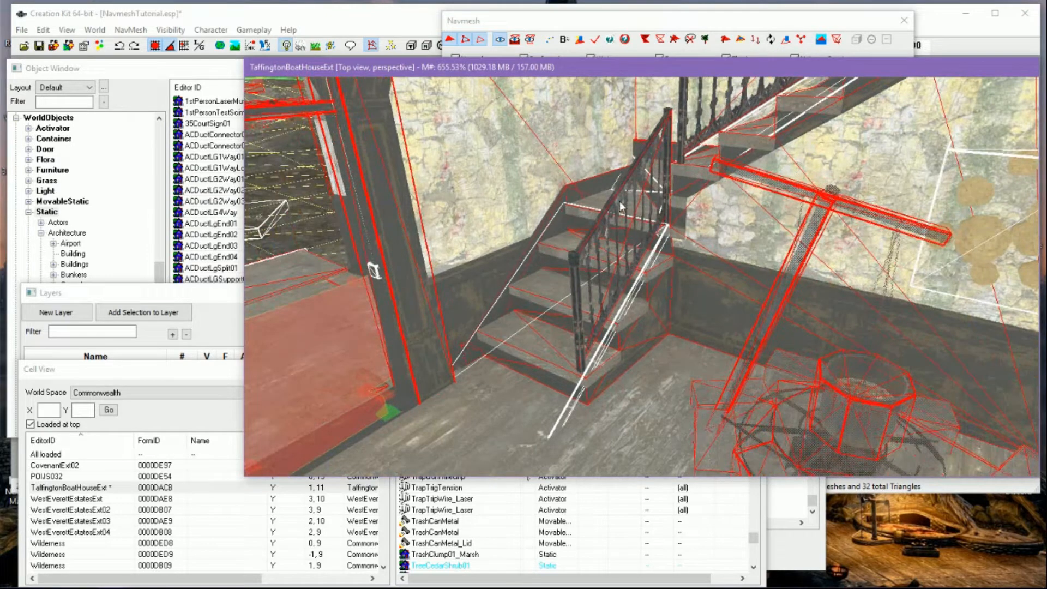
pyautogui.moveTo(742, 147); pyautogui.dragTo(790, 137, button='middle')
pyautogui.moveTo(653, 308); pyautogui.dragTo(652, 309, button='middle')
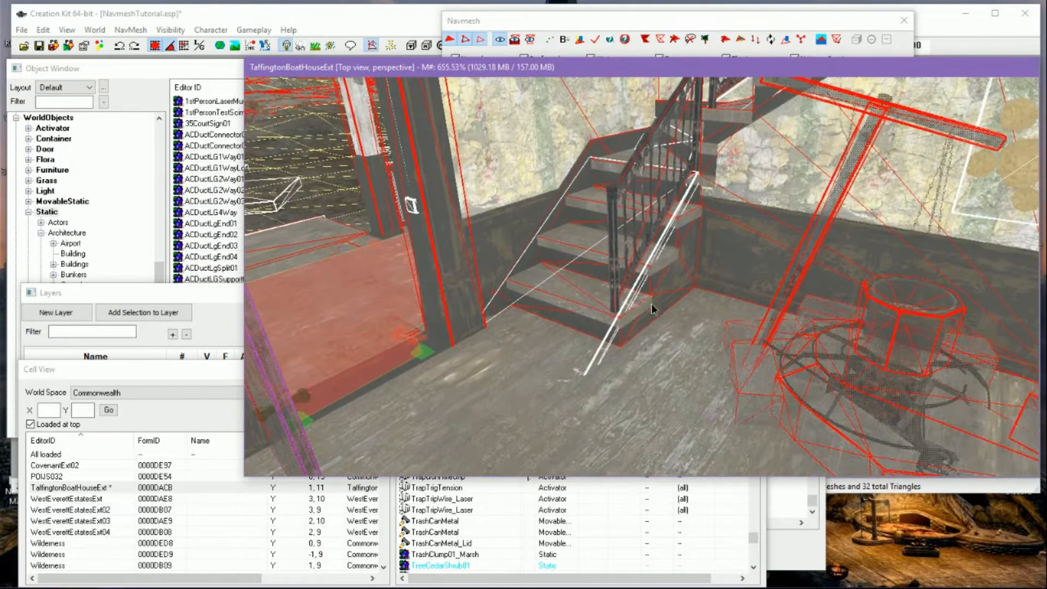
pyautogui.click(424, 352)
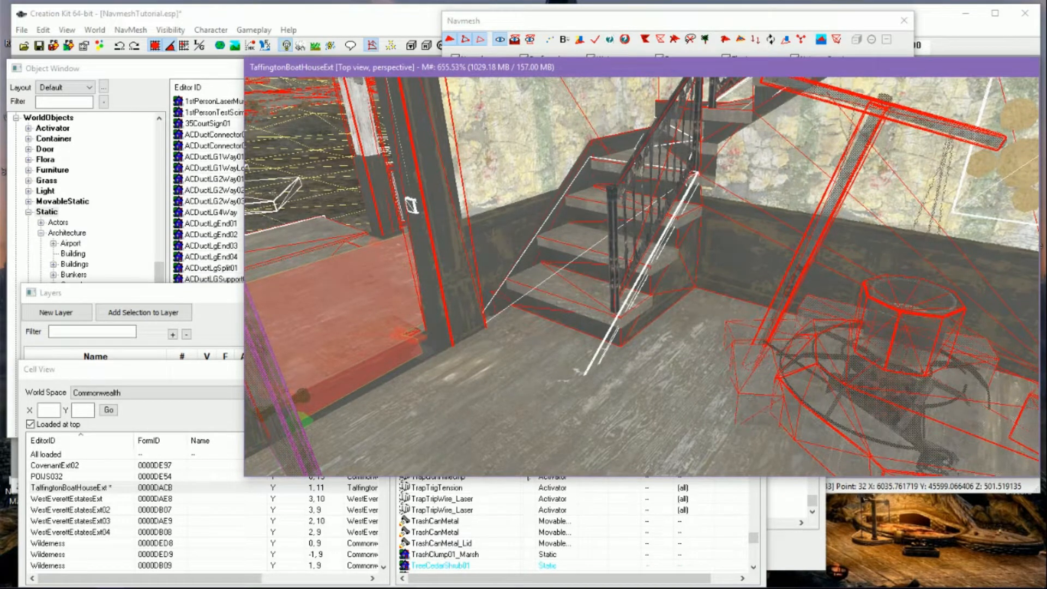
pyautogui.click(428, 353)
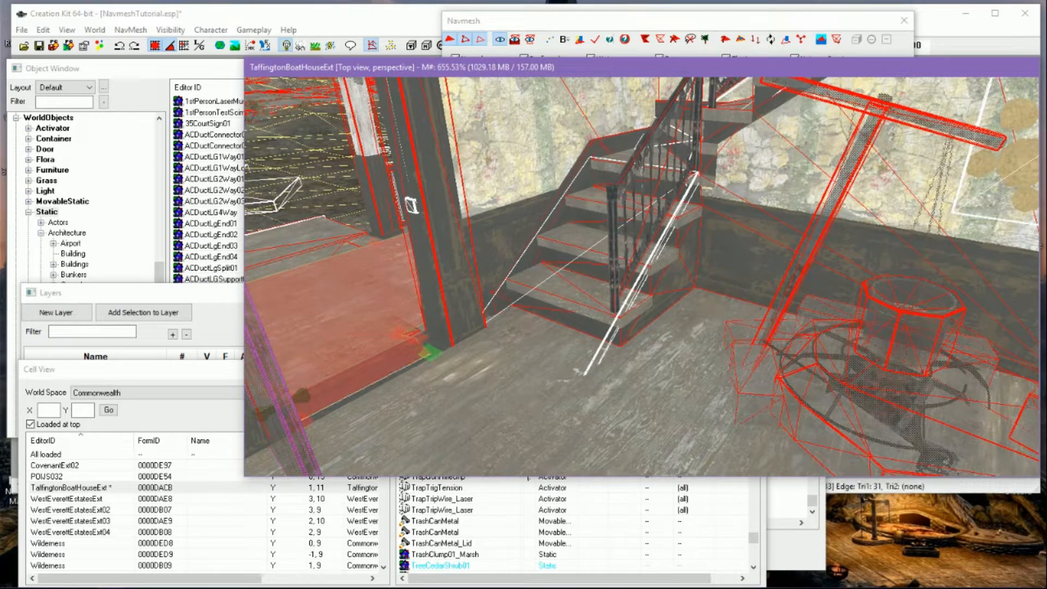
pyautogui.click(306, 420)
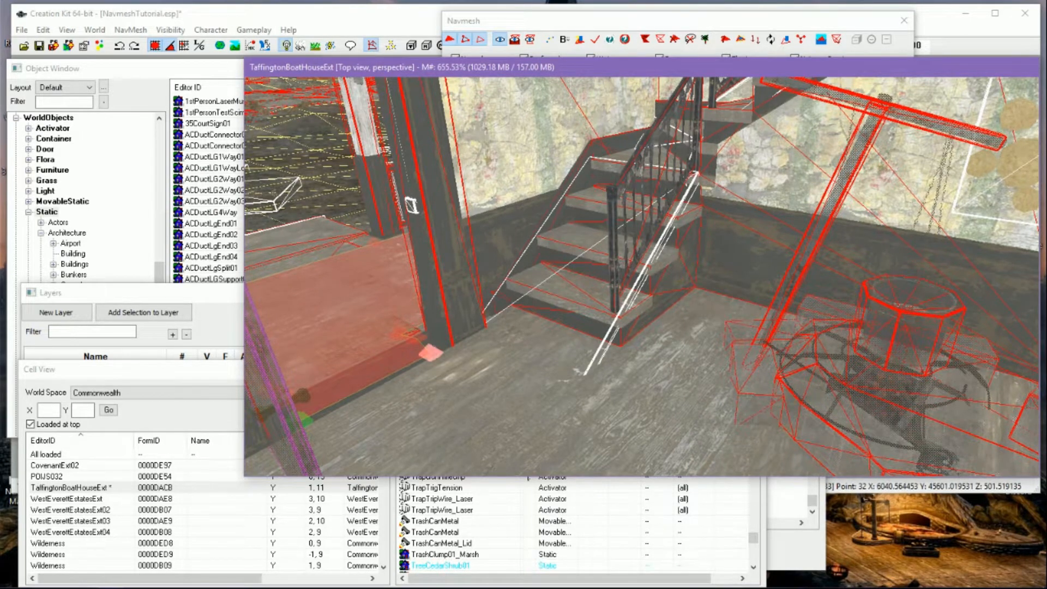
pyautogui.click(433, 355)
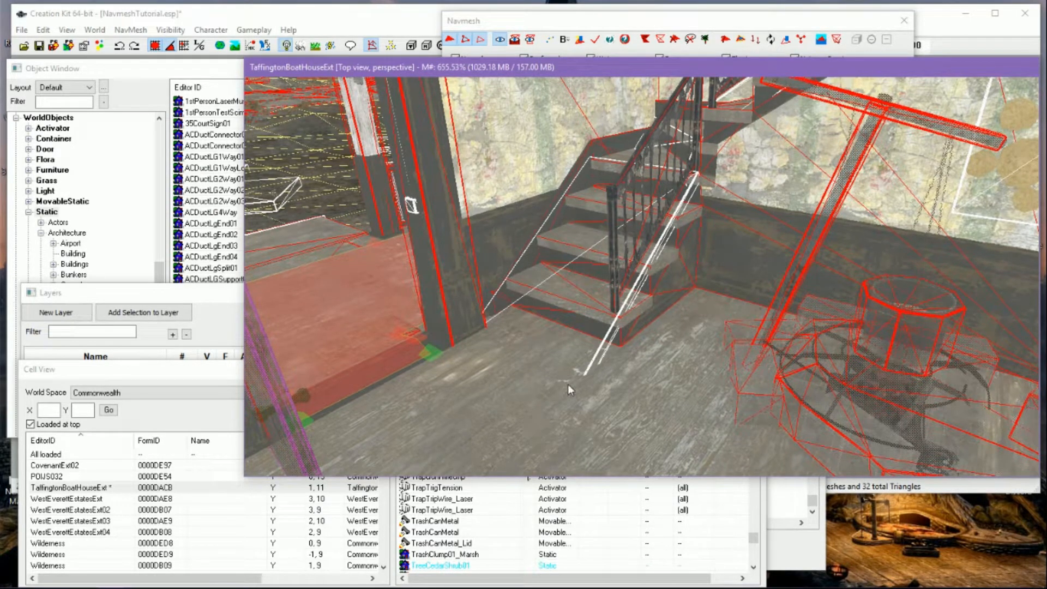
# Add a triangle from the inner threshold edge into the room, placing its tip on the open floor
pyautogui.scroll(-1, 495, 421)
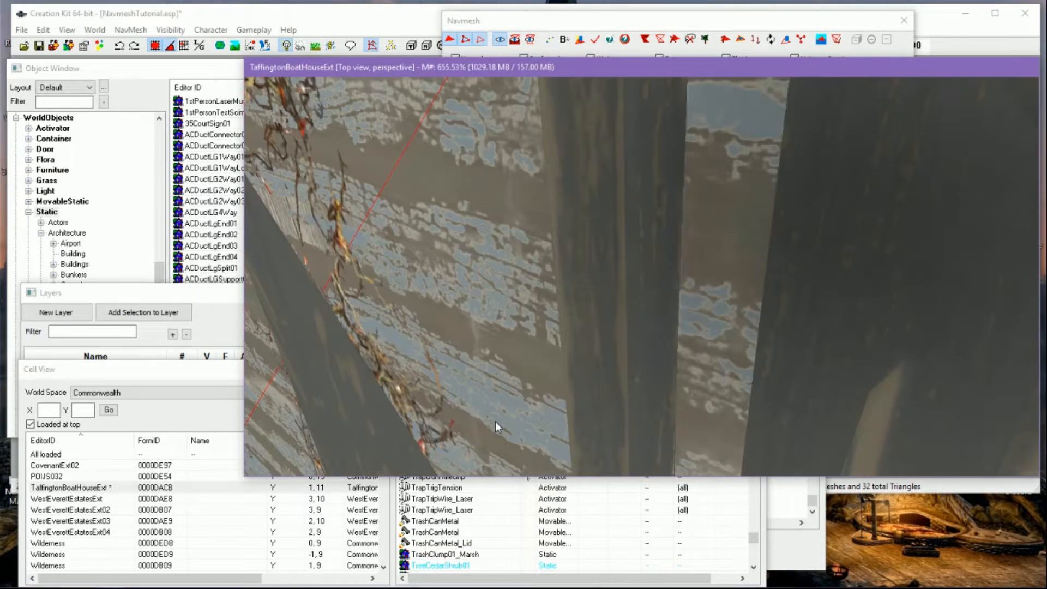
pyautogui.scroll(2, 495, 421)
pyautogui.moveTo(495, 421); pyautogui.dragTo(490, 417, button='middle')
pyautogui.scroll(-1, 490, 417)
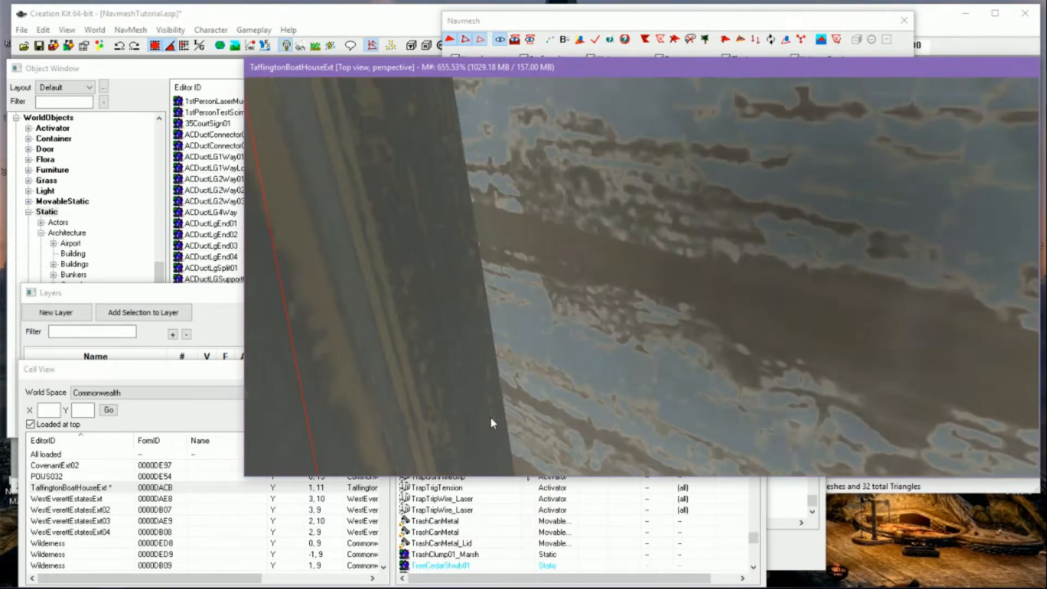
pyautogui.scroll(1, 490, 418)
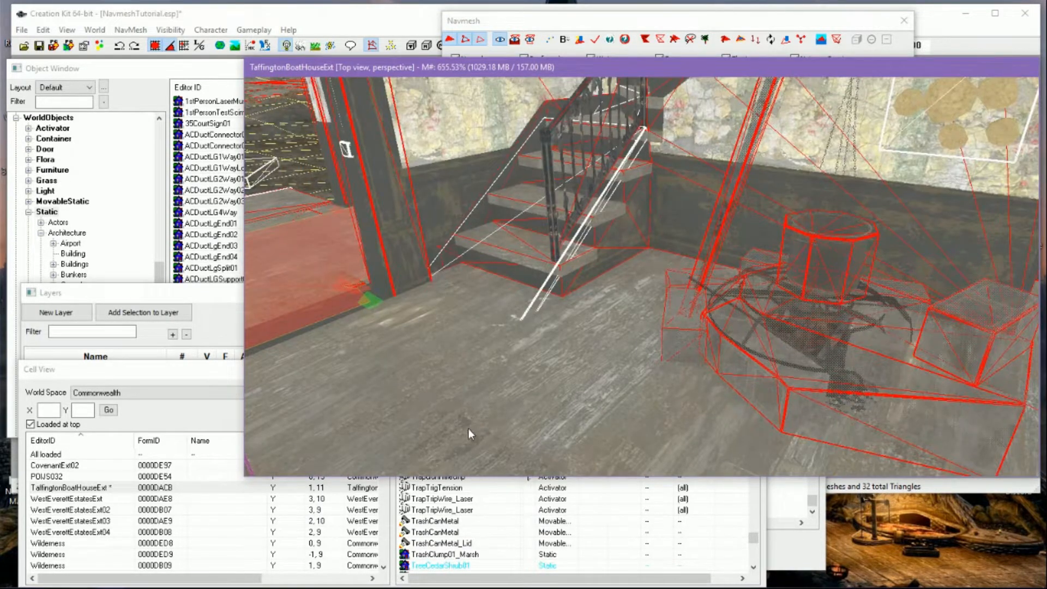
pyautogui.keyDown('ctrl'); pyautogui.rightClick(476, 438); pyautogui.keyUp('ctrl')
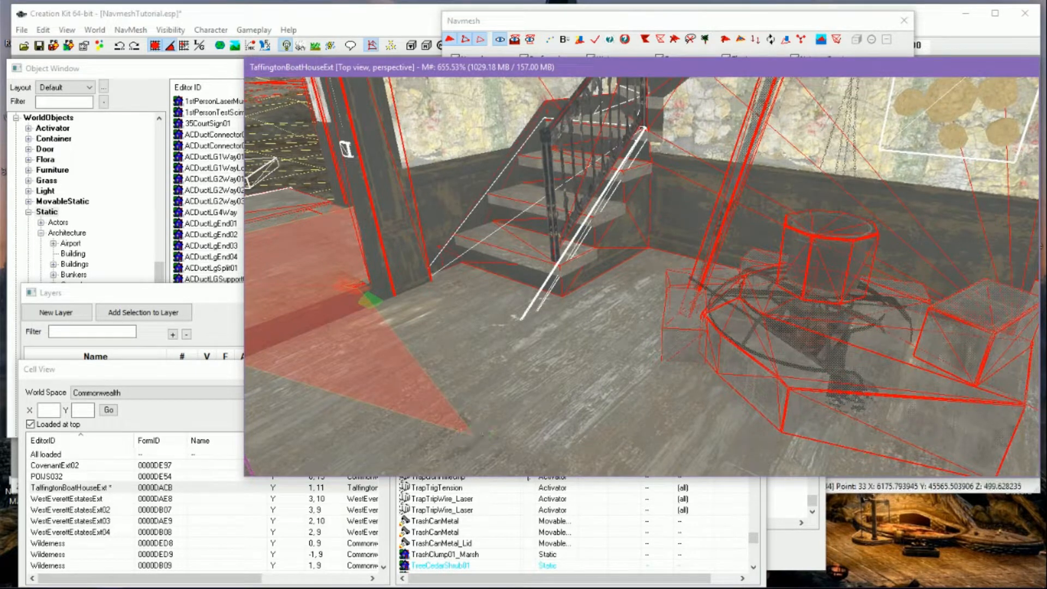
# Add two triangles toward the staircase, placing one vertex at the foot of its railing and one by the wall at its base
pyautogui.keyDown('ctrl'); pyautogui.click(483, 439); pyautogui.keyUp('ctrl')
pyautogui.keyDown('shift'); pyautogui.moveTo(490, 447); pyautogui.dragTo(512, 457, button='middle'); pyautogui.keyUp('shift')
pyautogui.moveTo(552, 412); pyautogui.dragTo(622, 451, button='middle')
pyautogui.moveTo(663, 415); pyautogui.dragTo(685, 414, button='middle')
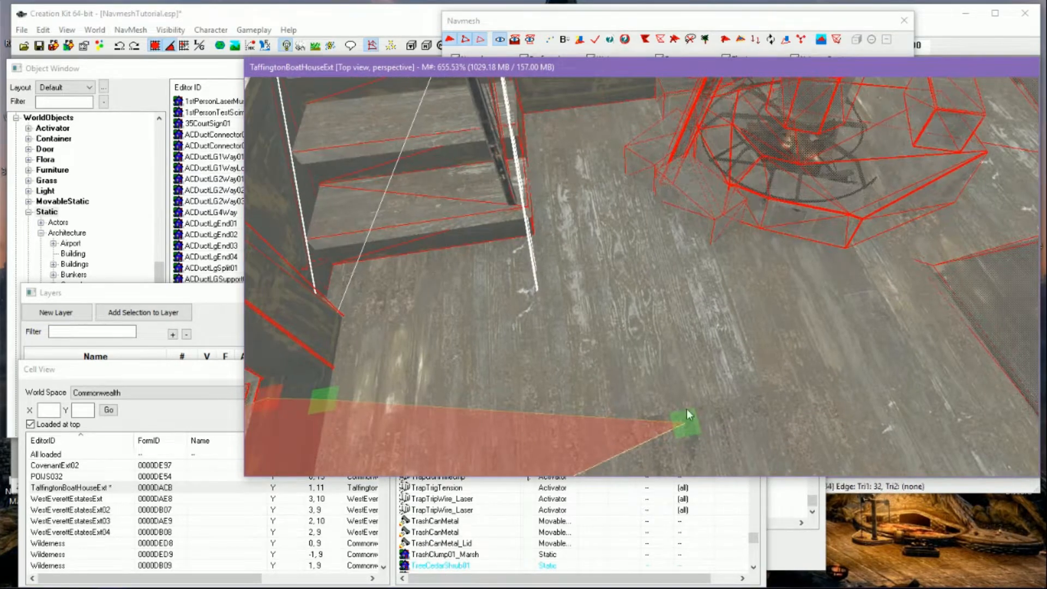
pyautogui.moveTo(701, 413); pyautogui.dragTo(692, 420)
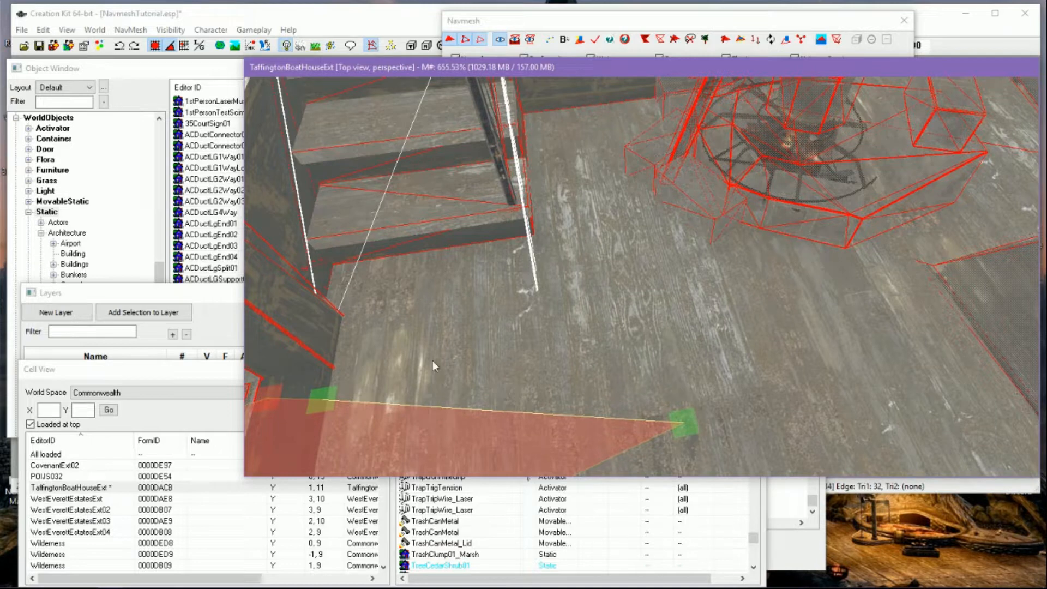
pyautogui.keyDown('ctrl'); pyautogui.rightClick(519, 286); pyautogui.keyUp('ctrl')
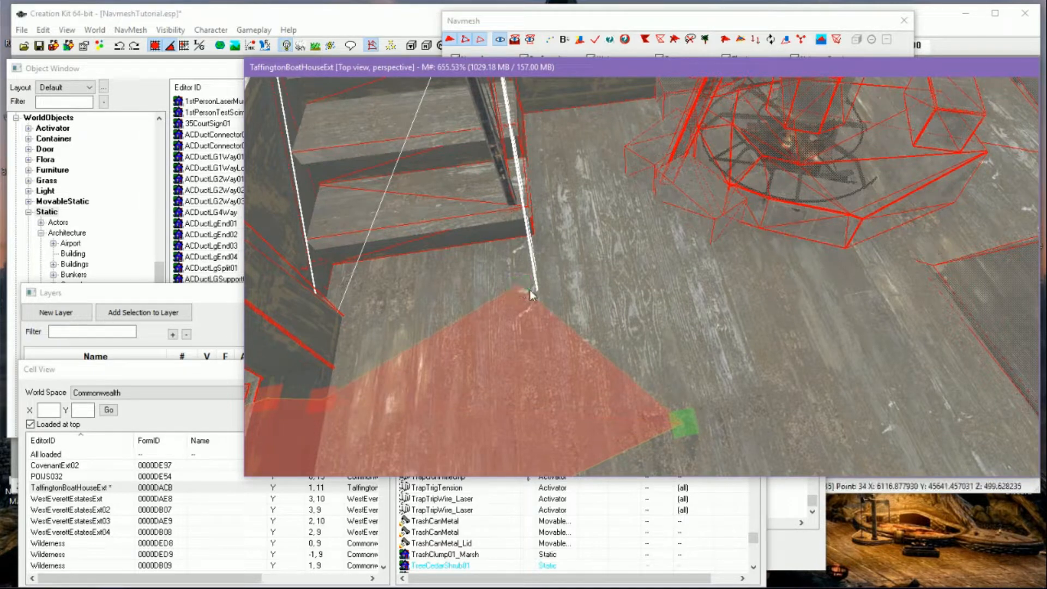
pyautogui.keyDown('ctrl'); pyautogui.click(327, 396); pyautogui.keyUp('ctrl')
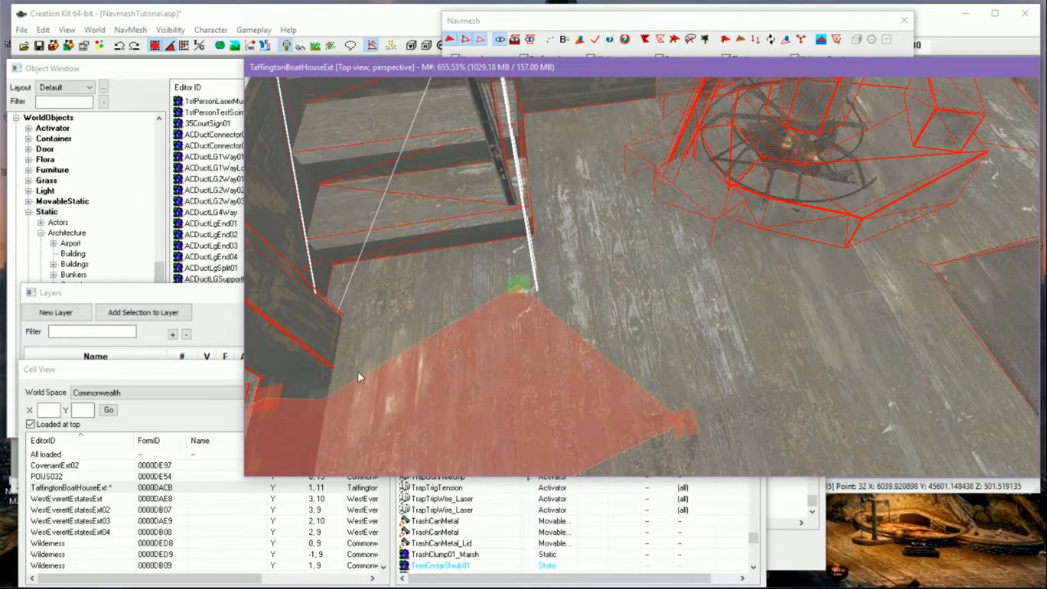
pyautogui.keyDown('ctrl'); pyautogui.rightClick(357, 314); pyautogui.keyUp('ctrl')
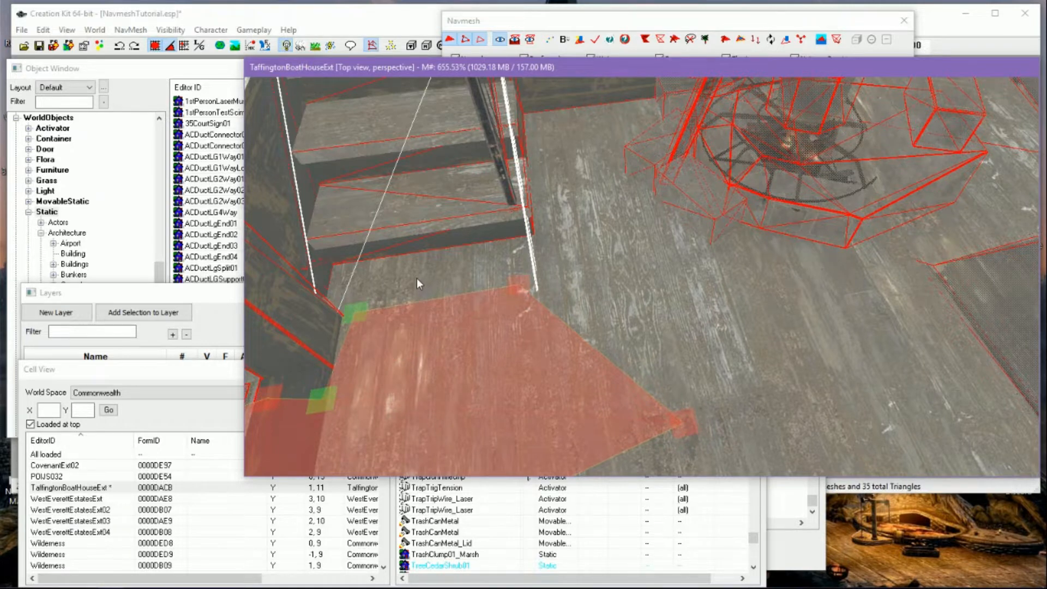
# Extend the navmesh from the staircase's foot with two triangles, placing their new vertices at both ends of the first step's front edge
pyautogui.click(326, 398)
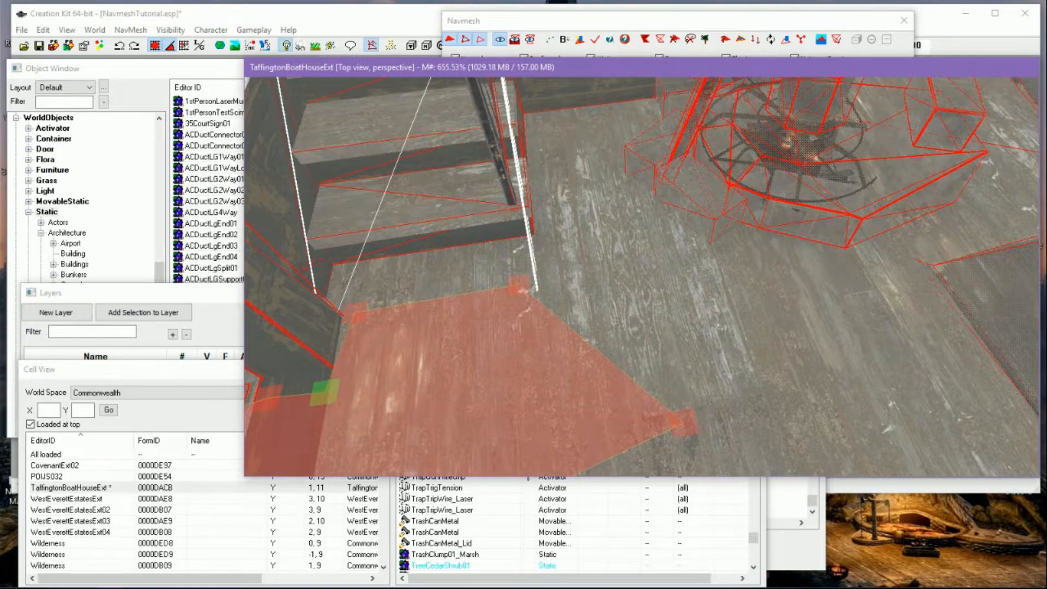
pyautogui.scroll(2, 490, 297)
pyautogui.moveTo(494, 286); pyautogui.dragTo(623, 342, button='middle')
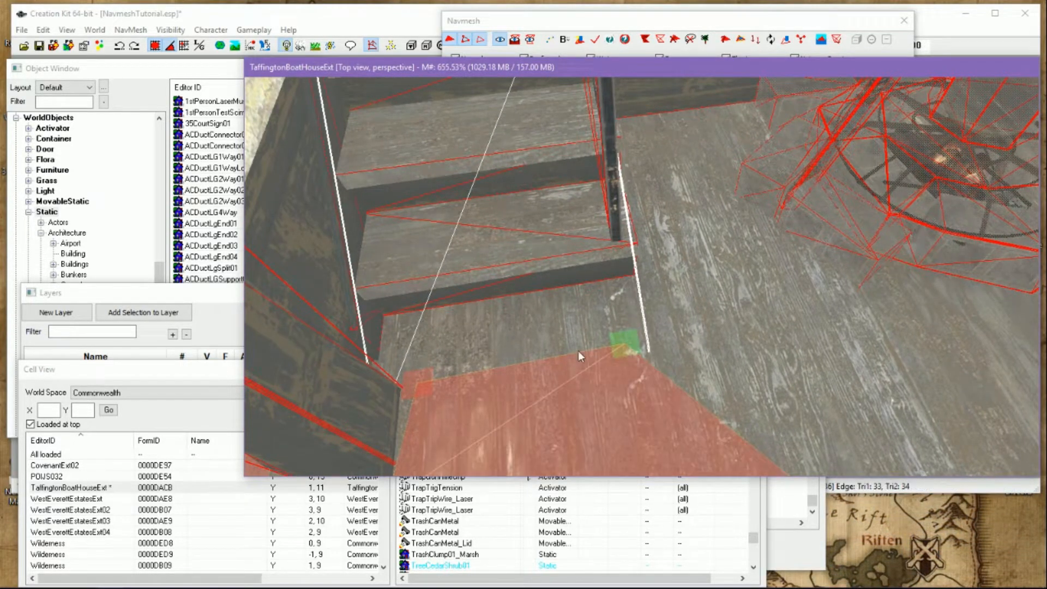
pyautogui.moveTo(578, 352)
pyautogui.keyDown('shift'); pyautogui.mouseDown(button='middle')
pyautogui.moveTo(477, 284)
pyautogui.moveTo(575, 339)
pyautogui.mouseUp(button='middle'); pyautogui.keyUp('shift')
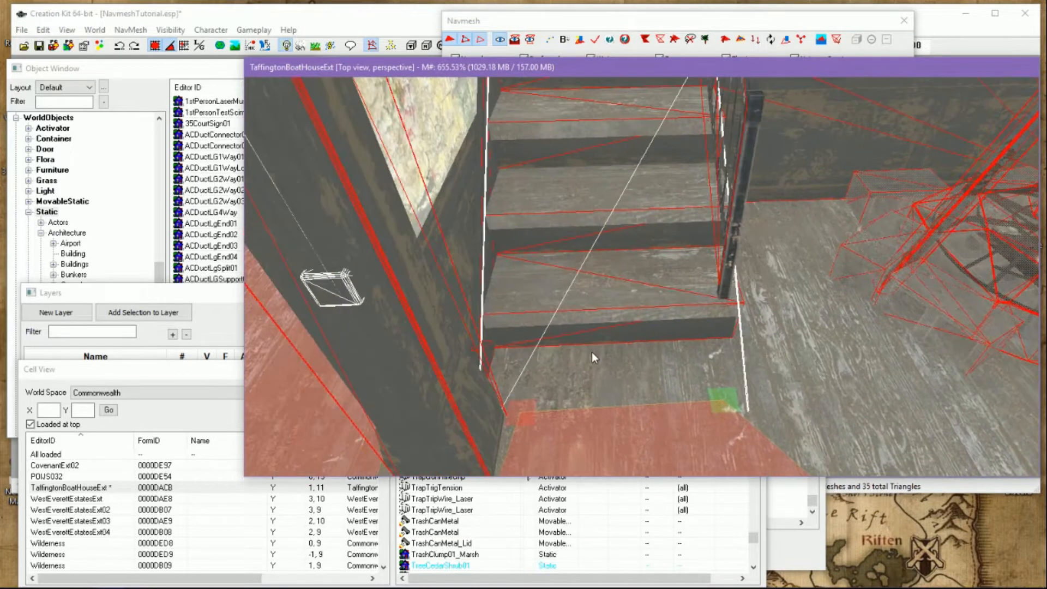
pyautogui.moveTo(703, 385); pyautogui.dragTo(700, 389, button='middle')
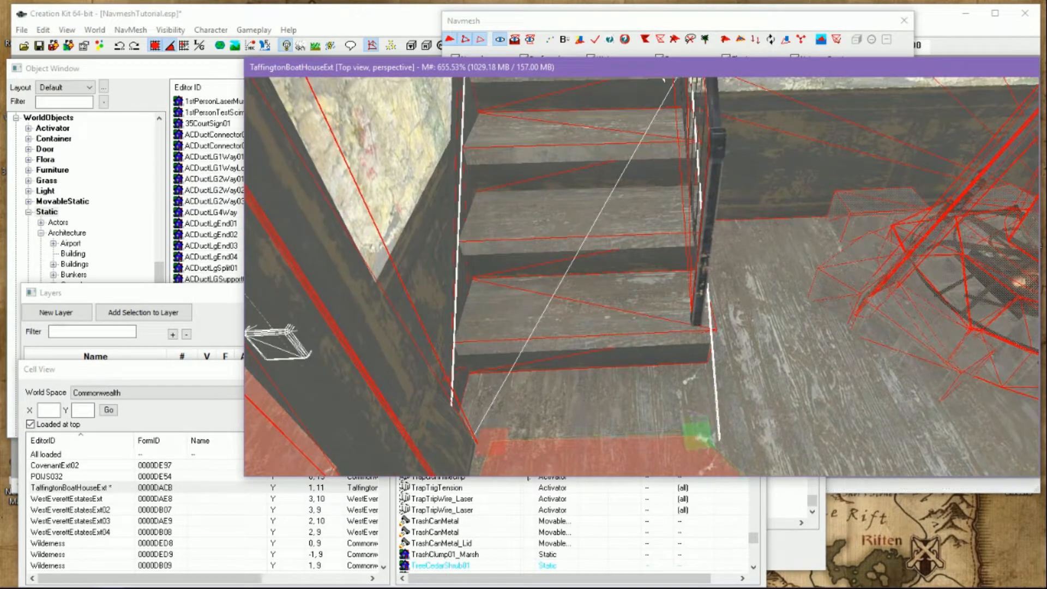
pyautogui.moveTo(643, 256); pyautogui.dragTo(642, 267, button='middle')
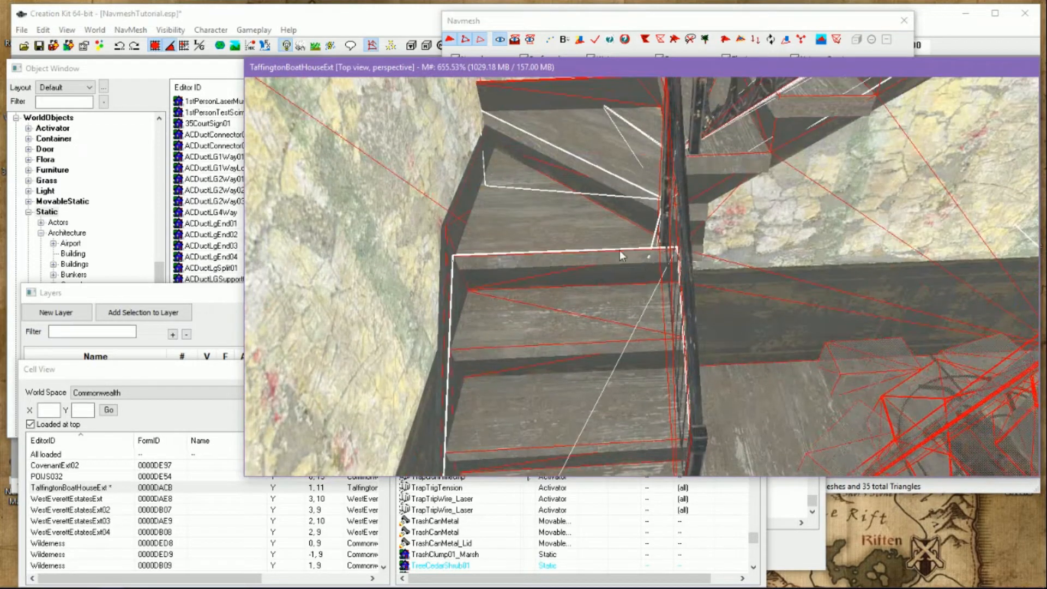
pyautogui.moveTo(623, 192); pyautogui.dragTo(618, 206, button='middle')
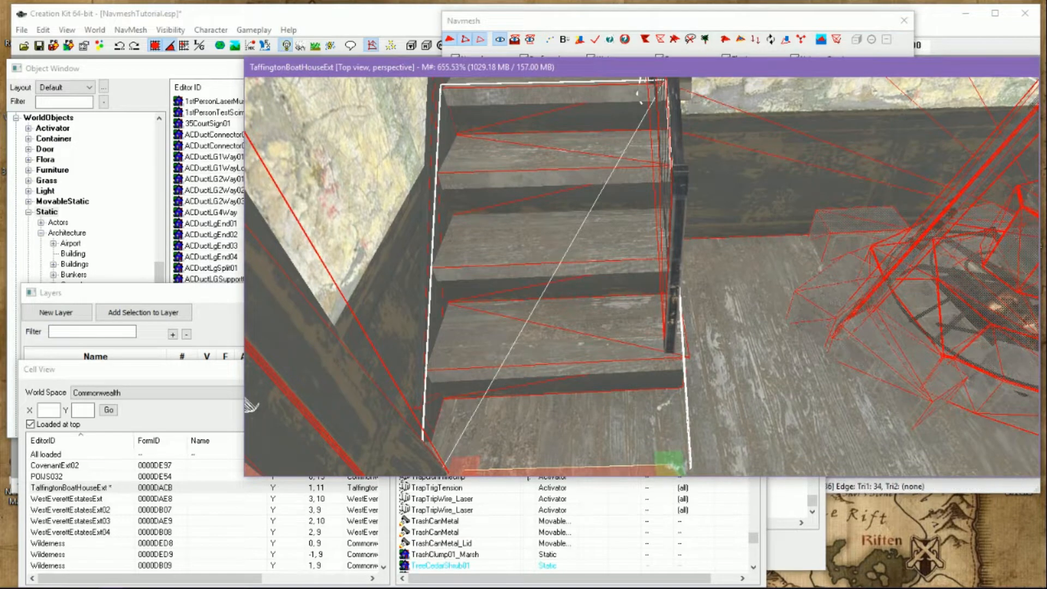
pyautogui.click(483, 466)
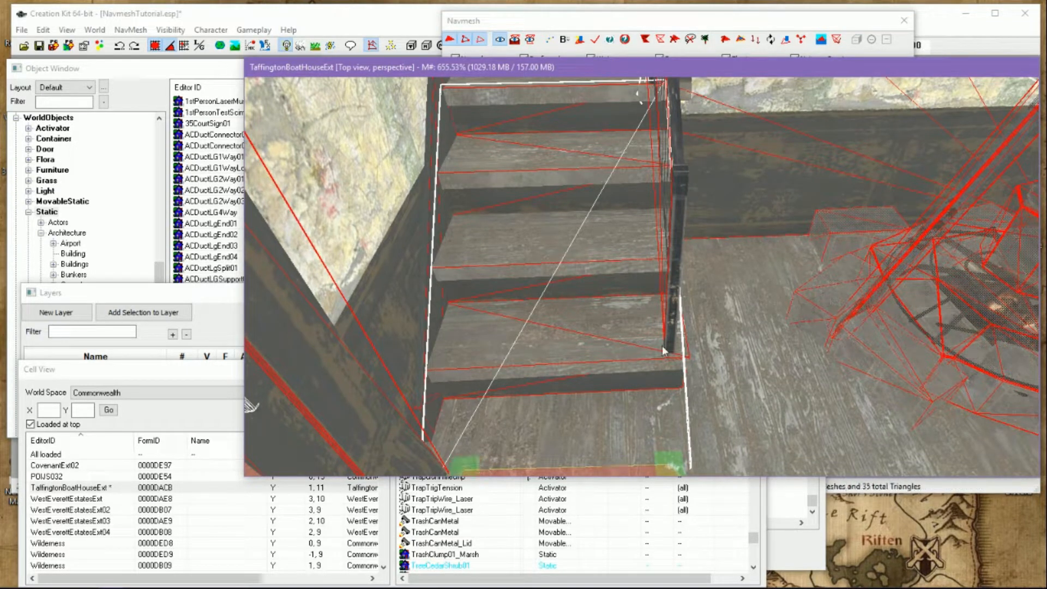
pyautogui.keyDown('ctrl'); pyautogui.rightClick(640, 356); pyautogui.keyUp('ctrl')
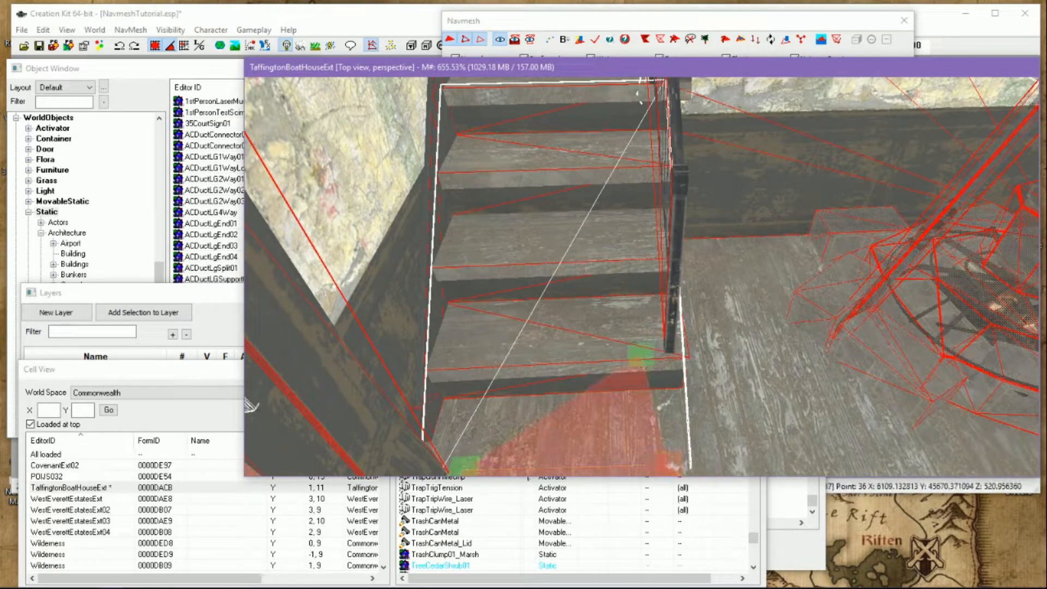
pyautogui.keyDown('ctrl'); pyautogui.rightClick(459, 361); pyautogui.keyUp('ctrl')
pyautogui.click(461, 362)
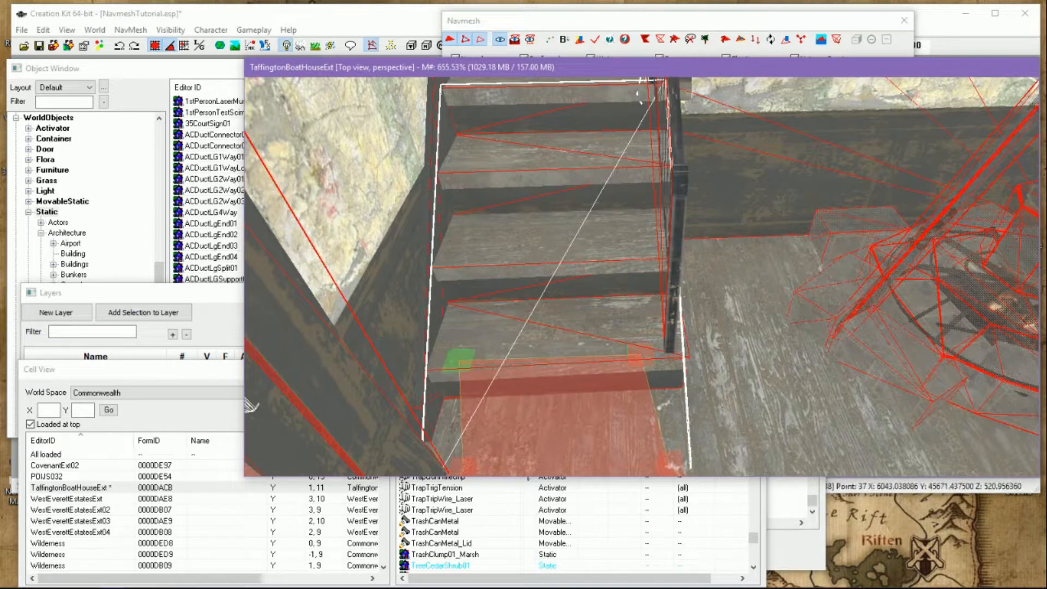
pyautogui.moveTo(463, 363); pyautogui.dragTo(462, 366)
pyautogui.click(641, 356)
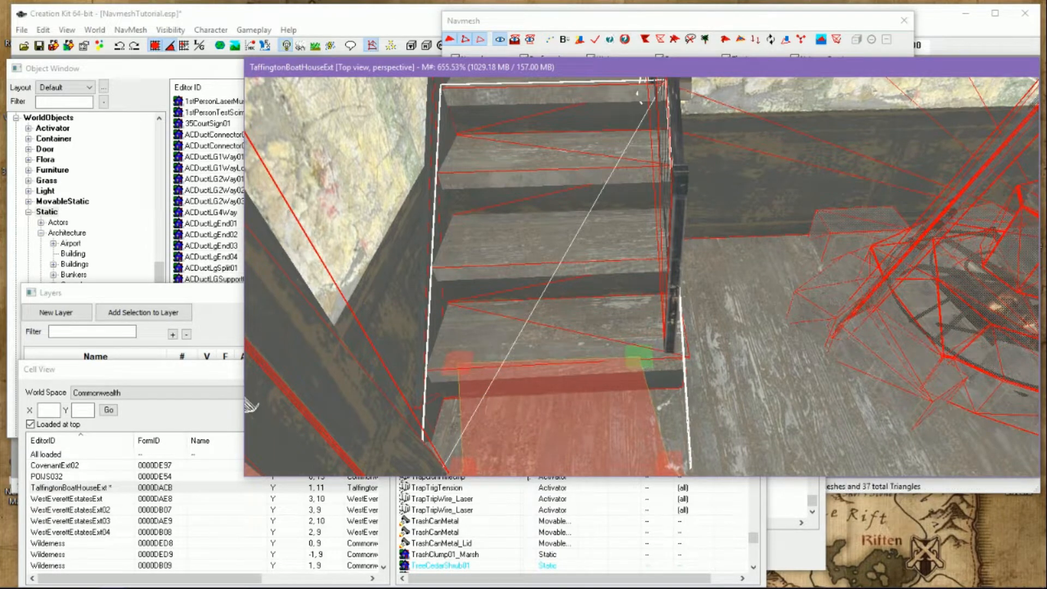
# Cover the straight flight with two long triangles from the first step's vertices up to the front edge of the first turning step
pyautogui.keyDown('shift'); pyautogui.moveTo(611, 412); pyautogui.dragTo(602, 441, button='middle'); pyautogui.keyUp('shift')
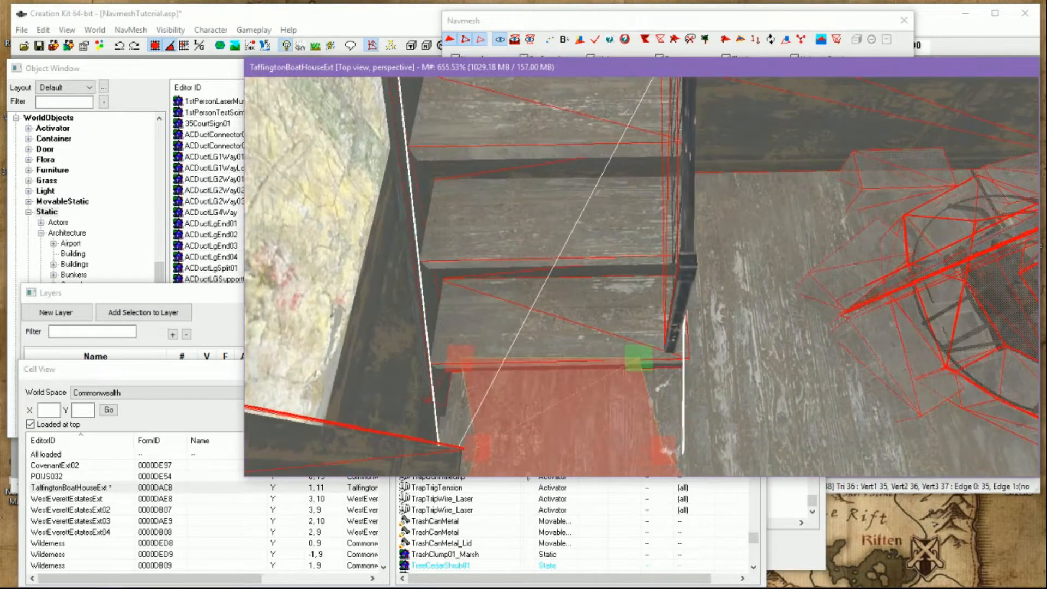
pyautogui.click(461, 358)
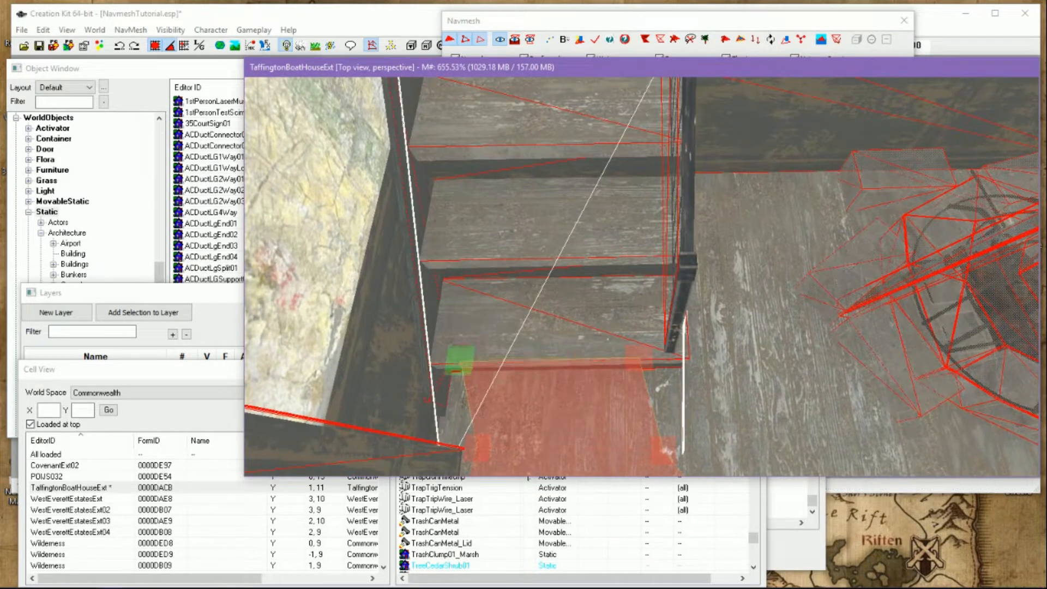
pyautogui.keyDown('ctrl'); pyautogui.click(644, 361); pyautogui.keyUp('ctrl')
pyautogui.moveTo(685, 375); pyautogui.dragTo(686, 355, button='middle')
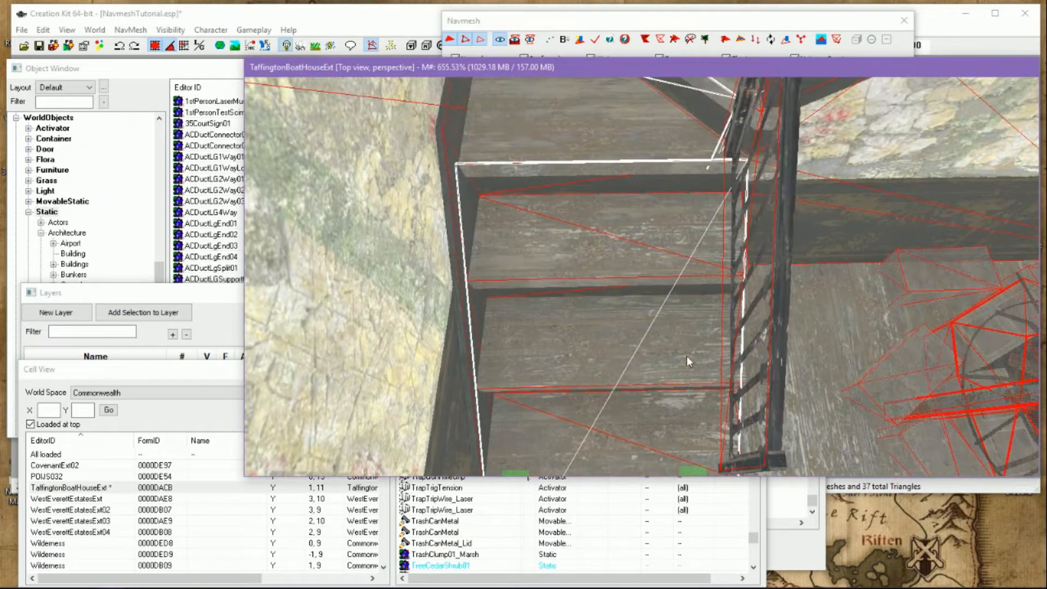
pyautogui.rightClick(695, 155)
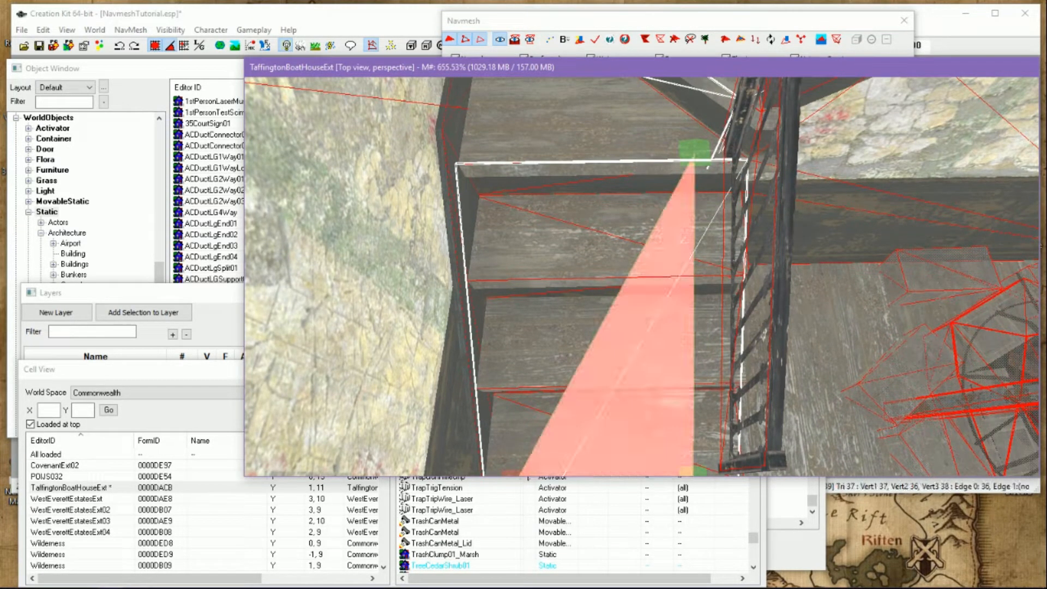
pyautogui.moveTo(694, 178); pyautogui.dragTo(688, 257, button='middle')
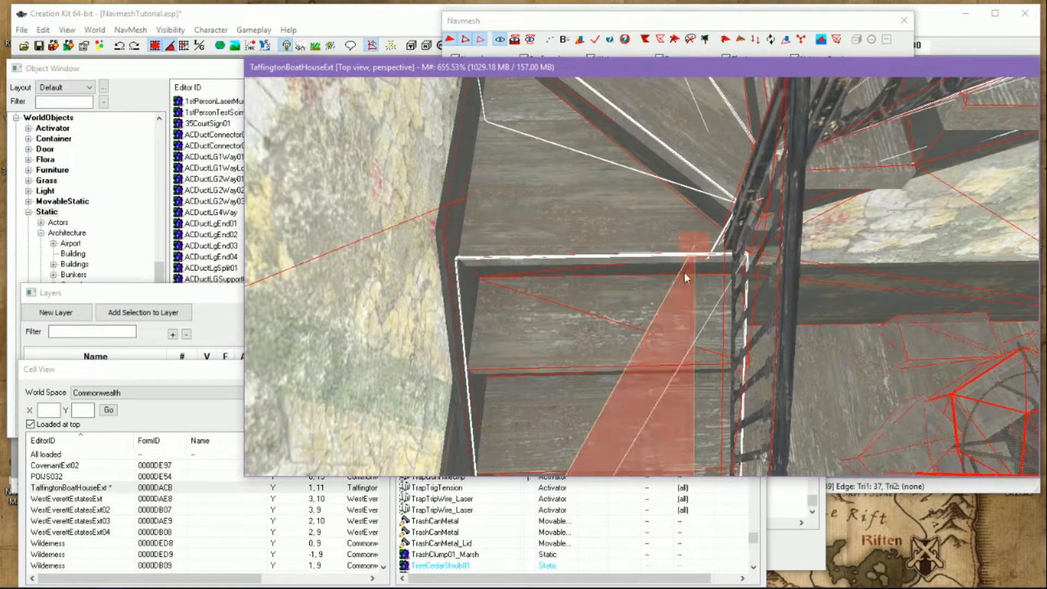
pyautogui.rightClick(473, 249)
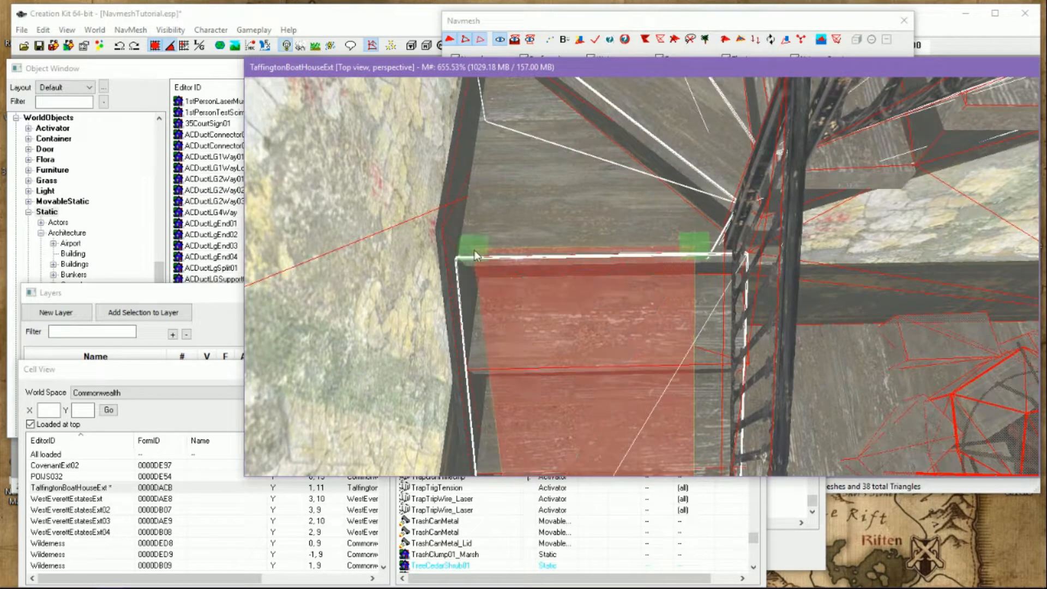
pyautogui.click(687, 247)
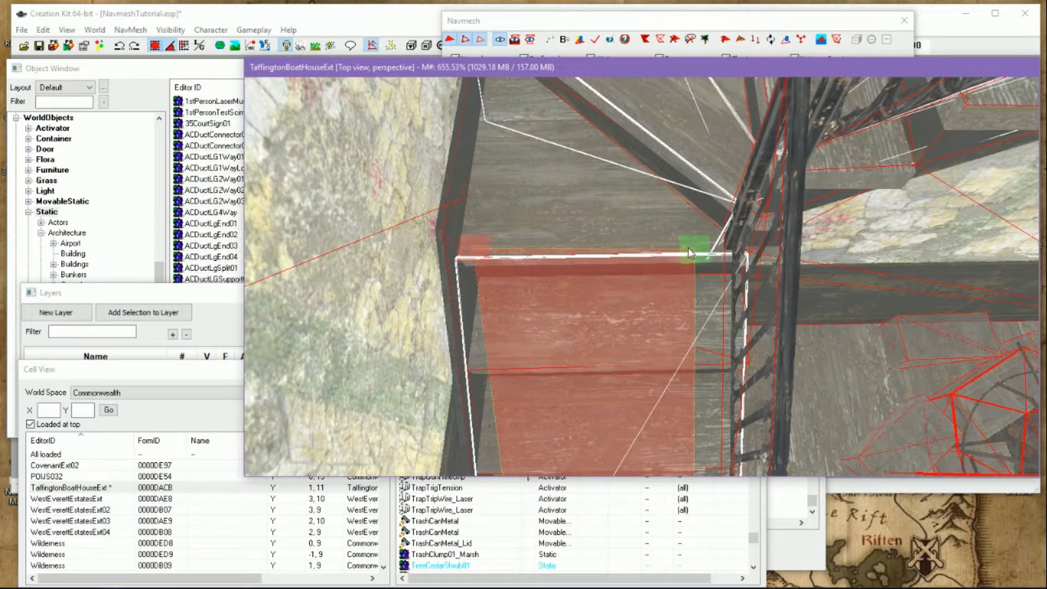
pyautogui.click(477, 249)
pyautogui.moveTo(477, 250); pyautogui.dragTo(477, 253)
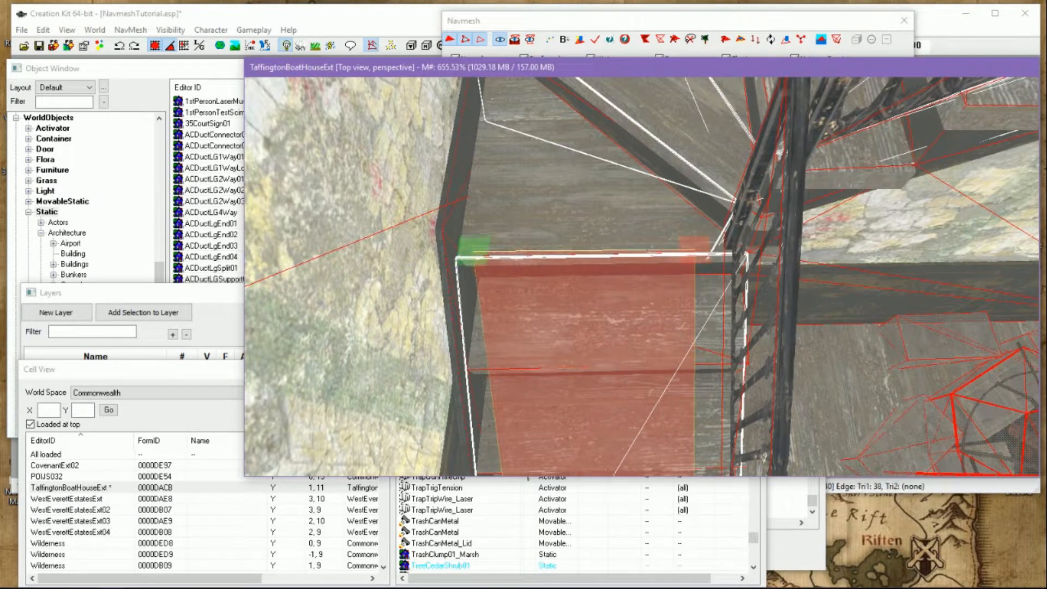
# Fill the first turning step with two triangles, placing one vertex by the inner railing post and one near the wall corner
pyautogui.moveTo(478, 252); pyautogui.dragTo(478, 299, button='middle')
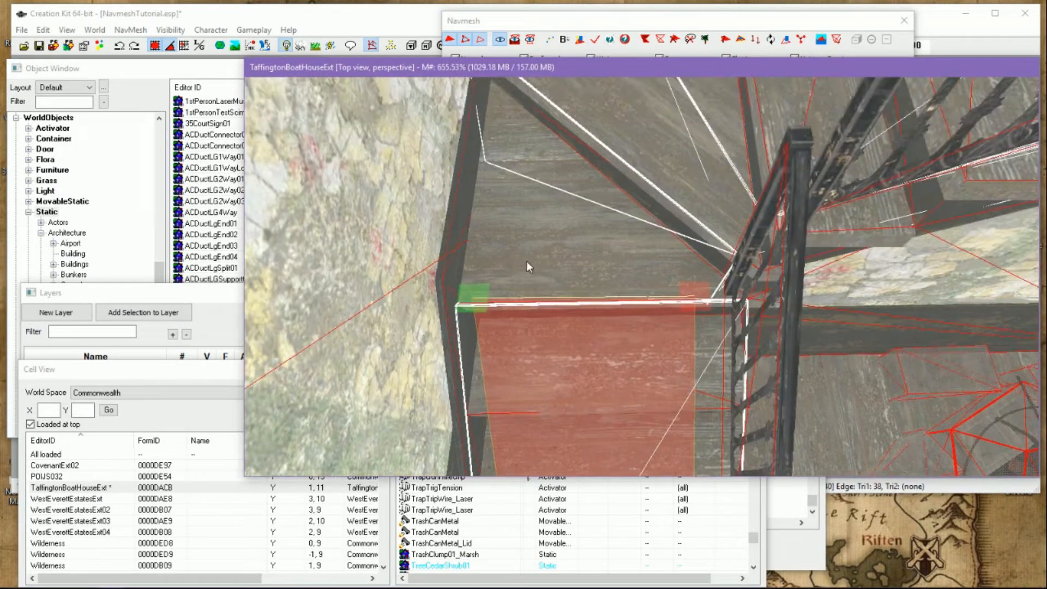
pyautogui.keyDown('ctrl'); pyautogui.click(694, 296); pyautogui.keyUp('ctrl')
pyautogui.keyDown('ctrl'); pyautogui.rightClick(718, 233); pyautogui.keyUp('ctrl')
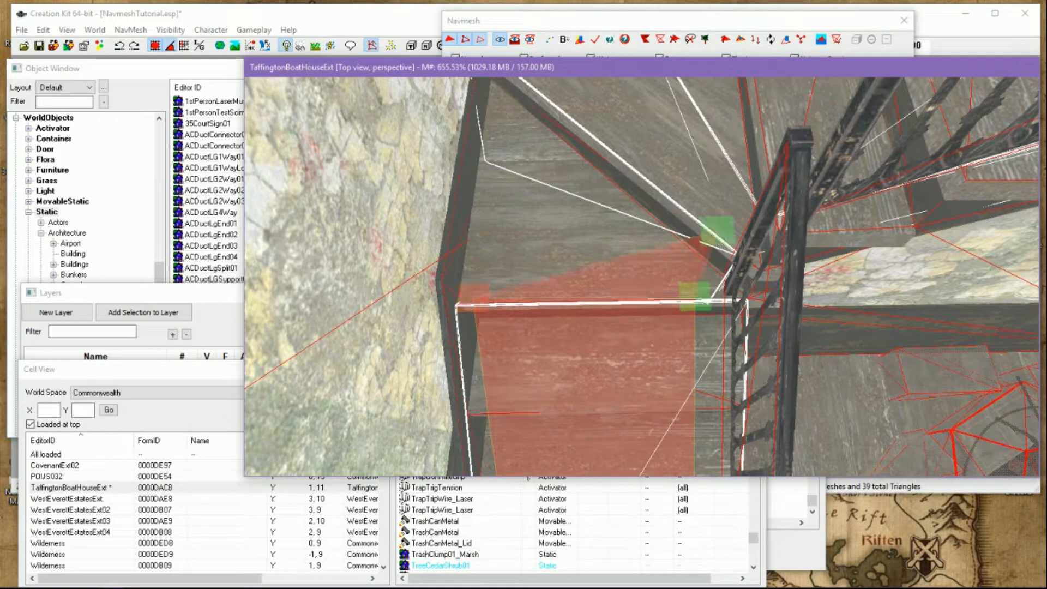
pyautogui.click(477, 298)
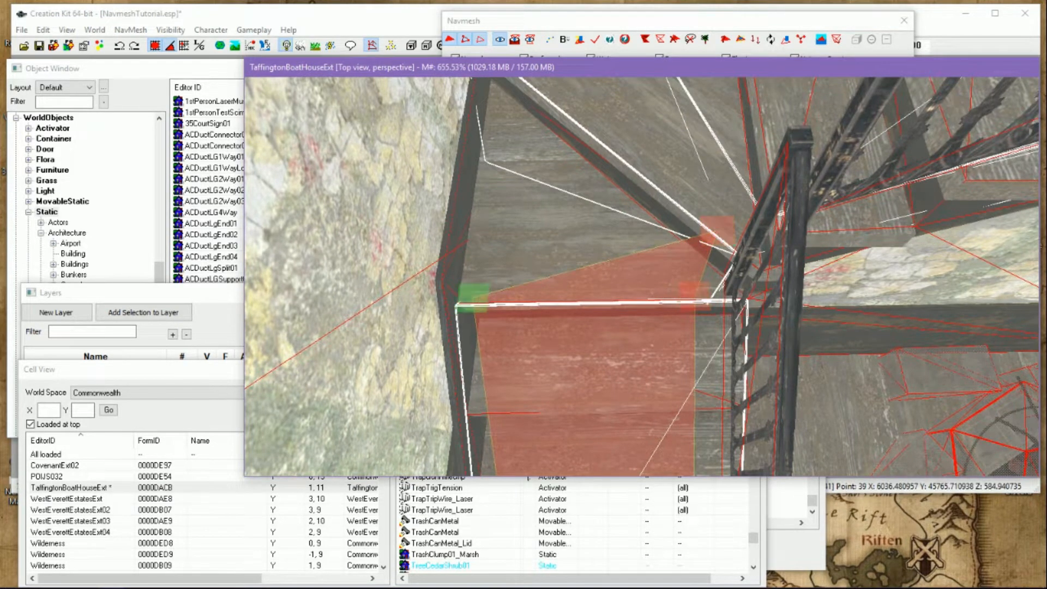
pyautogui.moveTo(712, 233); pyautogui.dragTo(712, 372, button='middle')
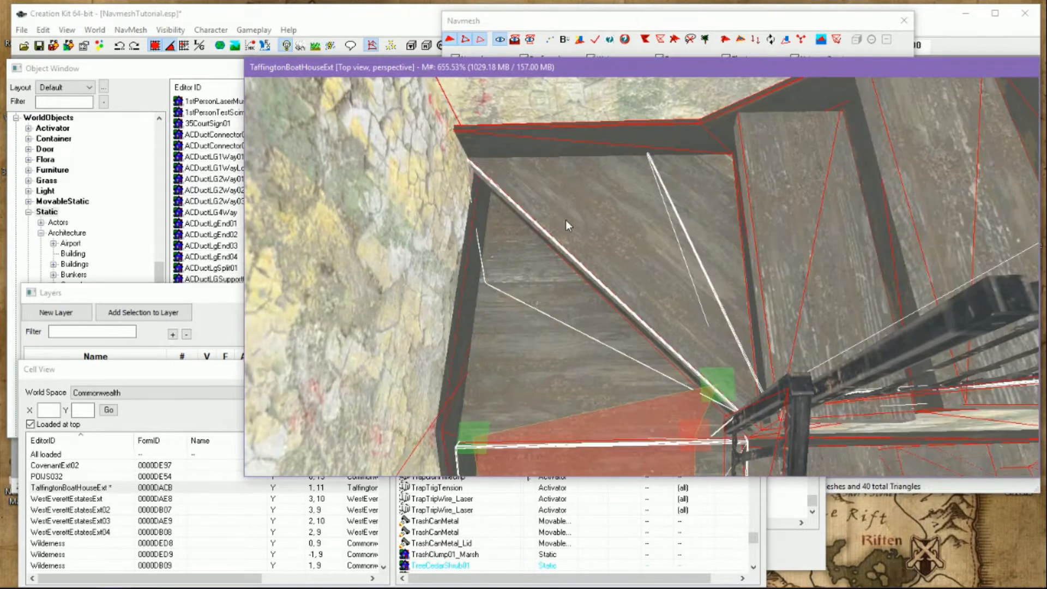
pyautogui.rightClick(496, 180)
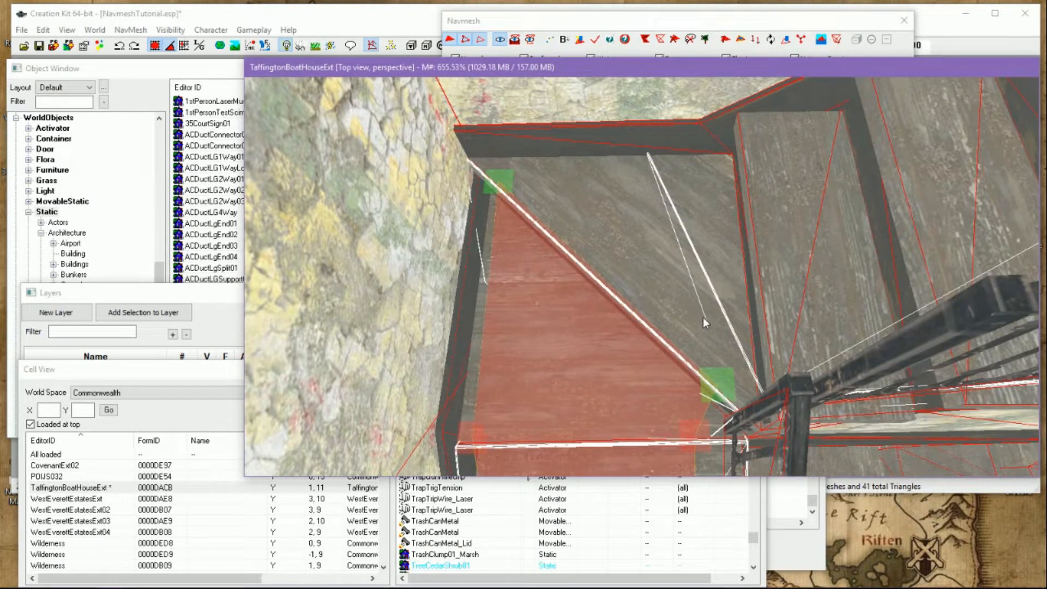
pyautogui.keyDown('shift'); pyautogui.moveTo(703, 318); pyautogui.dragTo(731, 366, button='middle'); pyautogui.keyUp('shift')
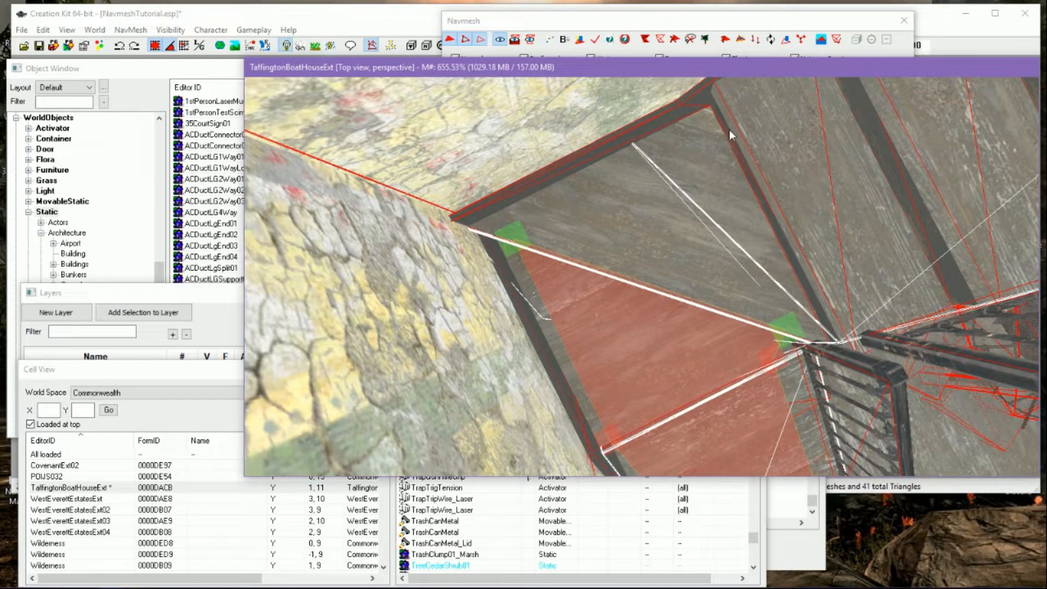
# Add navmesh triangles over the uncovered part of the stair landing, with new vertices at its outer corner and beside the railing
pyautogui.keyDown('ctrl'); pyautogui.rightClick(733, 114); pyautogui.keyUp('ctrl')
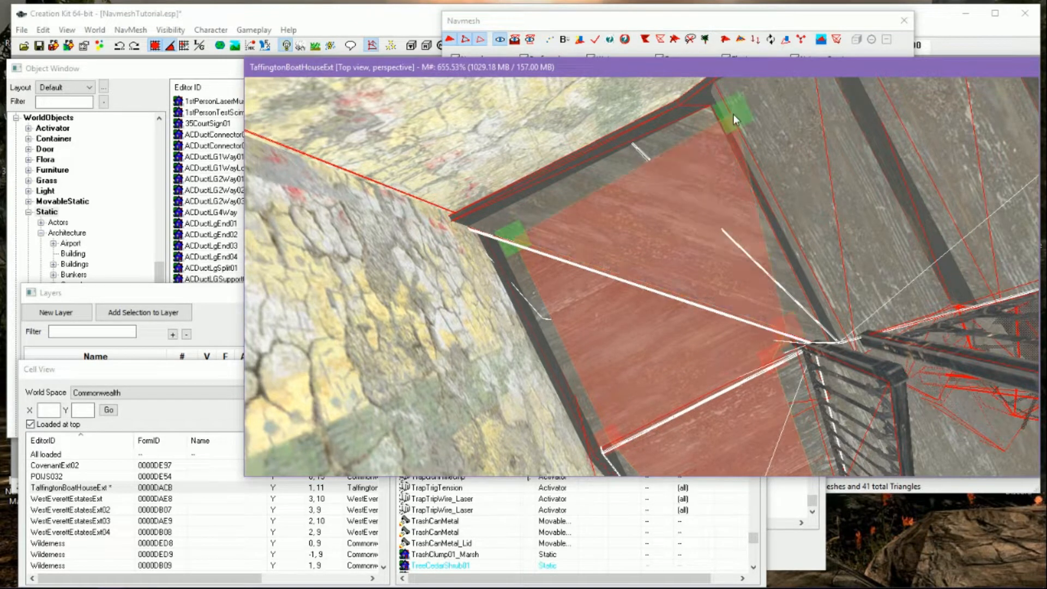
pyautogui.click(733, 114)
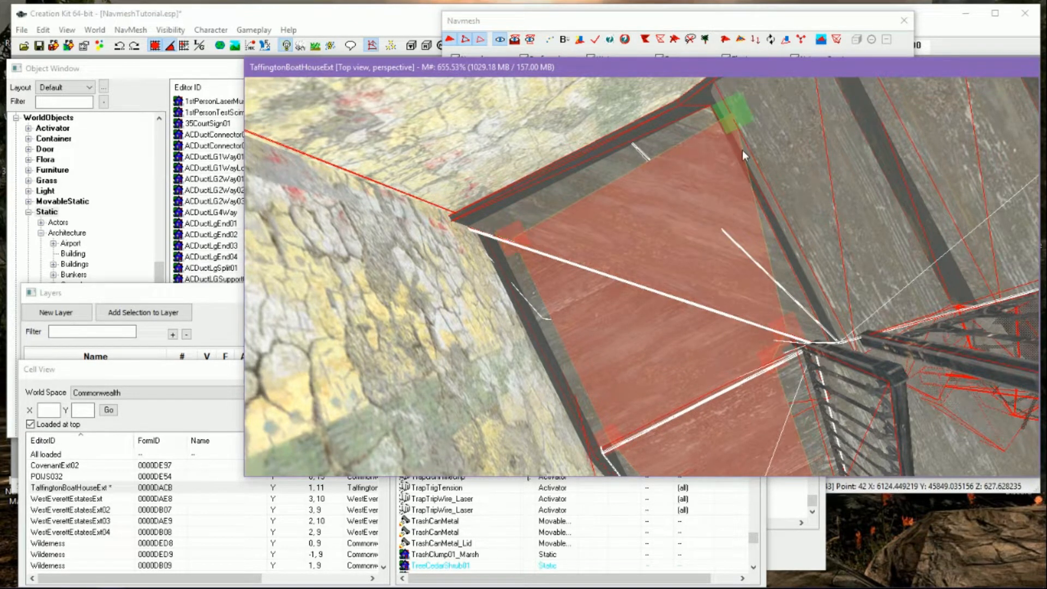
pyautogui.keyDown('ctrl'); pyautogui.click(789, 330); pyautogui.keyUp('ctrl')
pyautogui.click(842, 318)
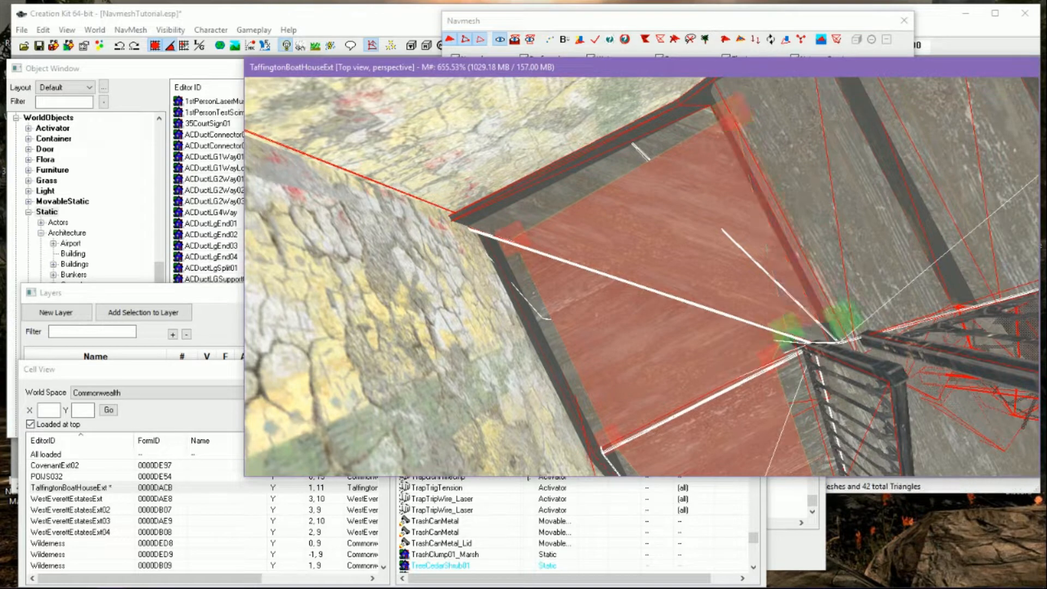
# Fill the small gap at the railing post with a navmesh triangle joining the neighbouring landing vertices
pyautogui.keyDown('ctrl'); pyautogui.click(844, 322); pyautogui.keyUp('ctrl')
pyautogui.keyDown('ctrl'); pyautogui.click(844, 322); pyautogui.keyUp('ctrl')
pyautogui.keyDown('shift'); pyautogui.moveTo(844, 322); pyautogui.dragTo(886, 299, button='middle'); pyautogui.keyUp('shift')
pyautogui.keyDown('ctrl'); pyautogui.click(847, 320); pyautogui.keyUp('ctrl')
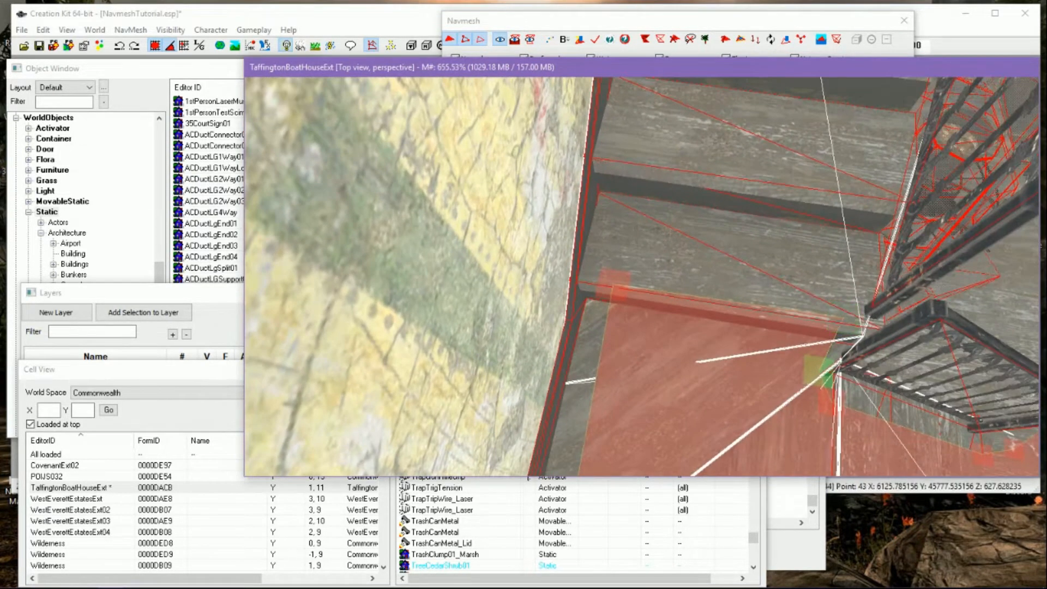
pyautogui.click(847, 320)
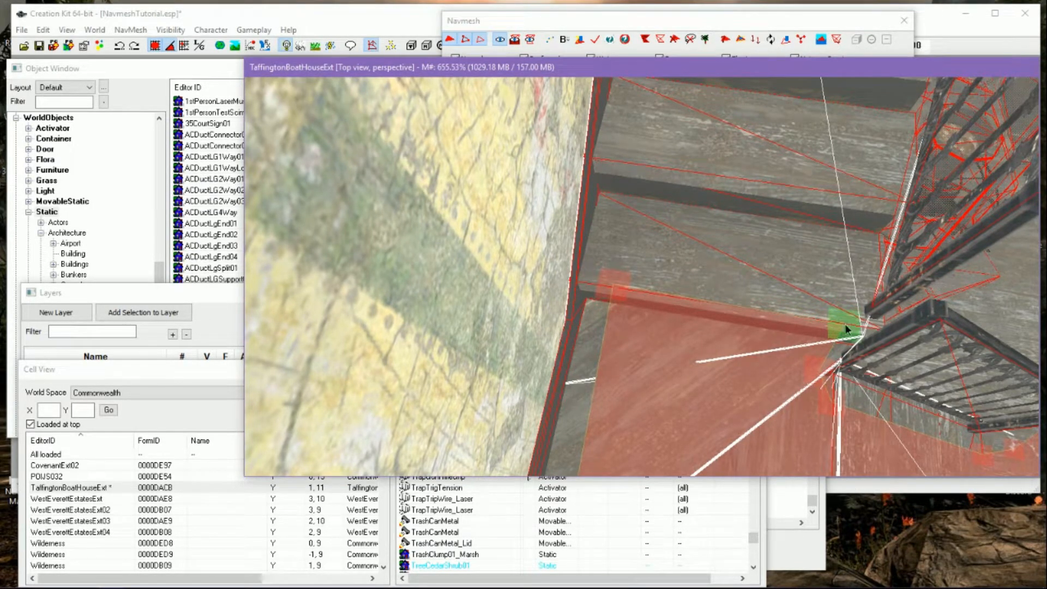
# Extend the navmesh from the landing edge up the flight, adding vertices at both ends of the step just below the upper floor
pyautogui.keyDown('ctrl'); pyautogui.click(614, 284); pyautogui.keyUp('ctrl')
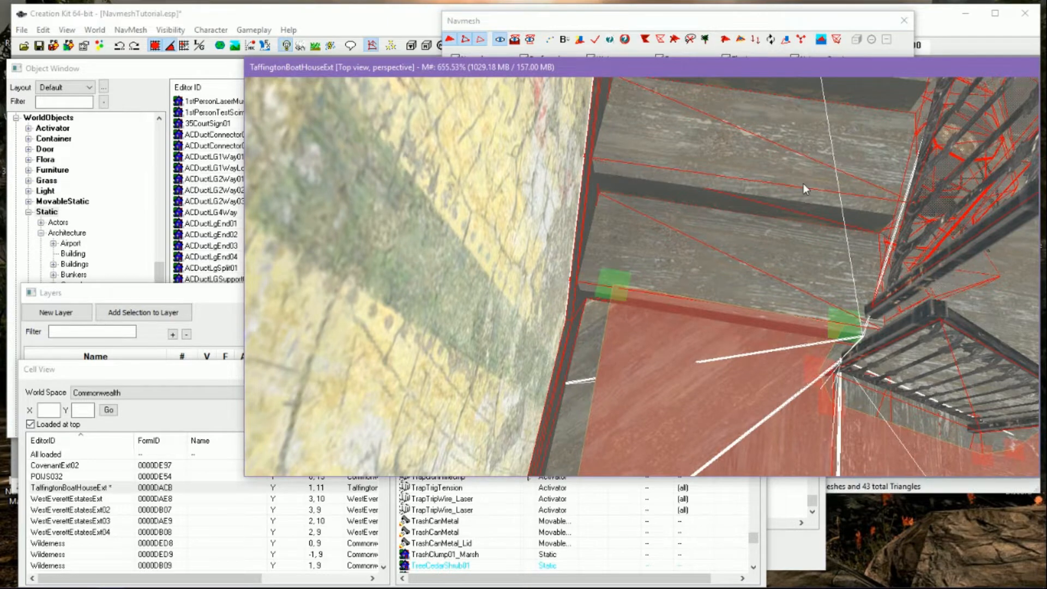
pyautogui.moveTo(804, 183); pyautogui.dragTo(810, 225, button='middle')
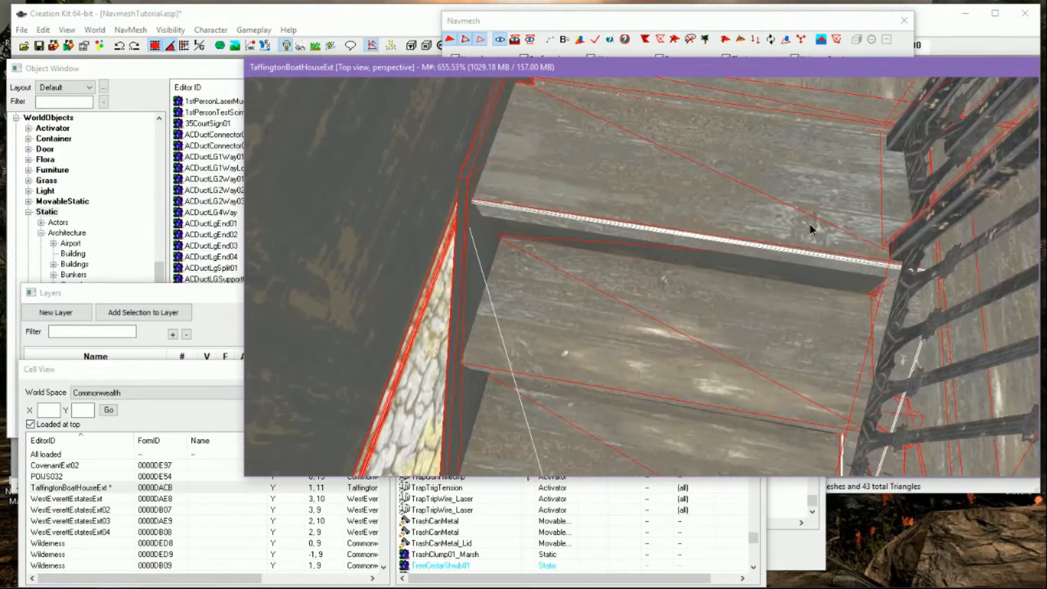
pyautogui.keyDown('ctrl'); pyautogui.rightClick(866, 252); pyautogui.keyUp('ctrl')
pyautogui.press('f')
pyautogui.moveTo(864, 252)
pyautogui.mouseDown(button='middle')
pyautogui.moveTo(866, 262)
pyautogui.moveTo(871, 242)
pyautogui.moveTo(864, 270)
pyautogui.mouseUp(button='middle')
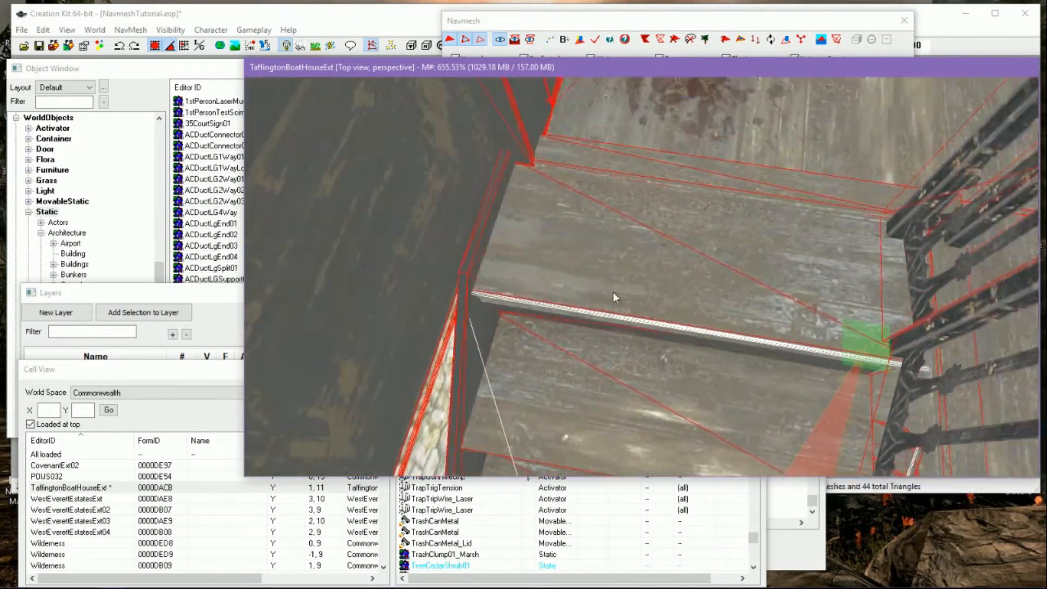
pyautogui.keyDown('ctrl'); pyautogui.rightClick(510, 292); pyautogui.keyUp('ctrl')
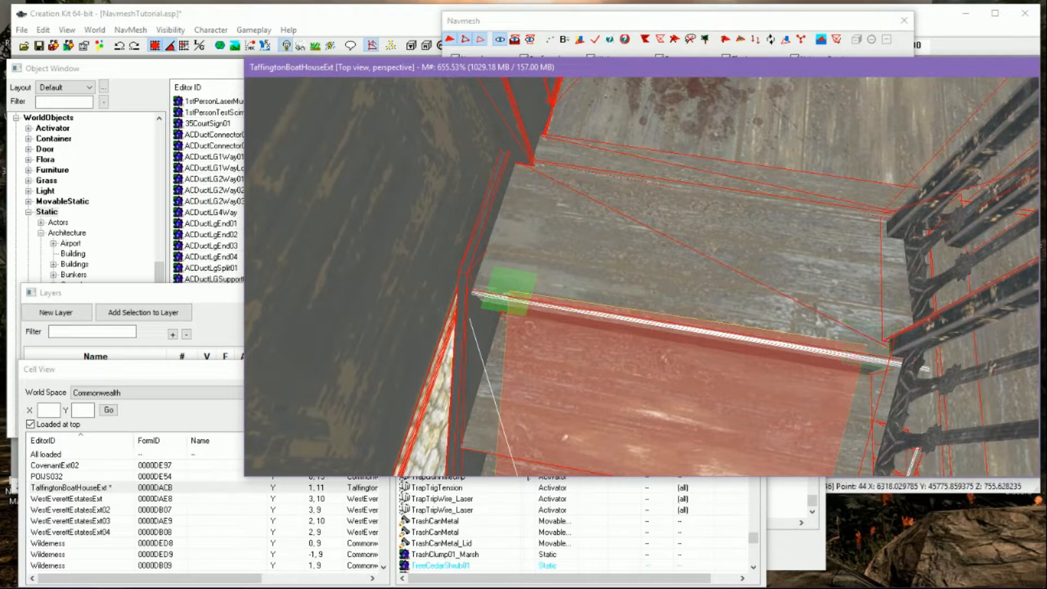
# Continue the navmesh onto the edge of the upper floor with two triangles and align the wall-side vertex with the floor edge
pyautogui.keyDown('ctrl'); pyautogui.click(866, 338); pyautogui.keyUp('ctrl')
pyautogui.keyDown('ctrl'); pyautogui.rightClick(864, 185); pyautogui.keyUp('ctrl')
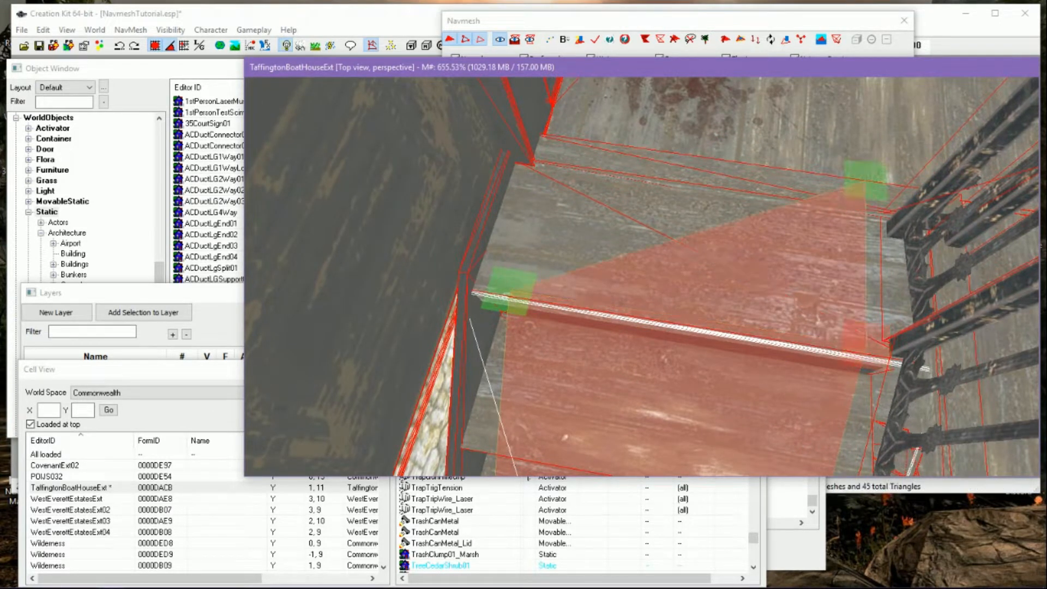
pyautogui.keyDown('ctrl'); pyautogui.rightClick(588, 125); pyautogui.keyUp('ctrl')
pyautogui.click(588, 125)
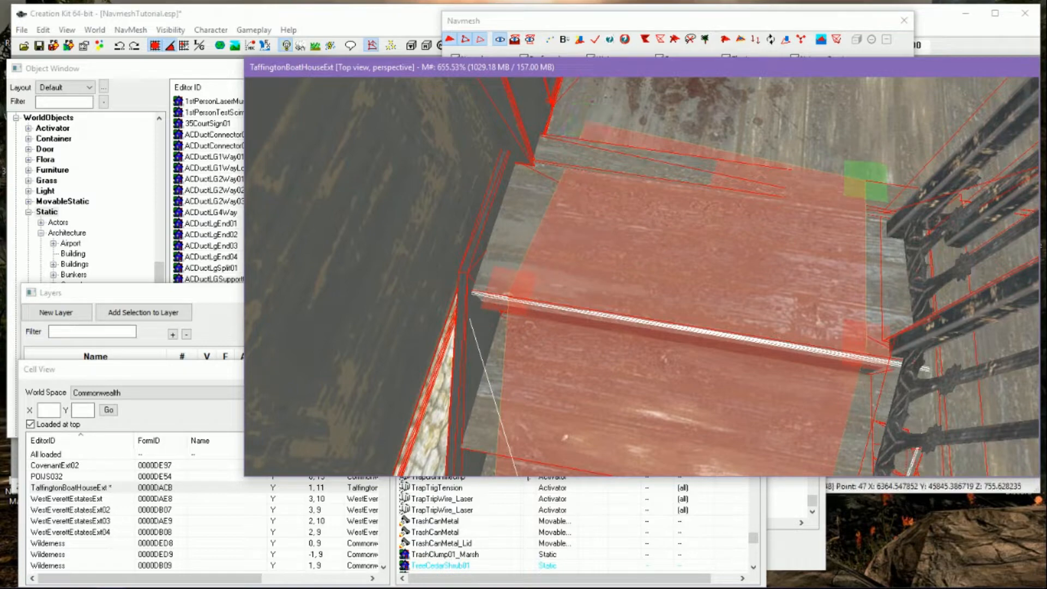
pyautogui.moveTo(588, 118); pyautogui.dragTo(580, 132)
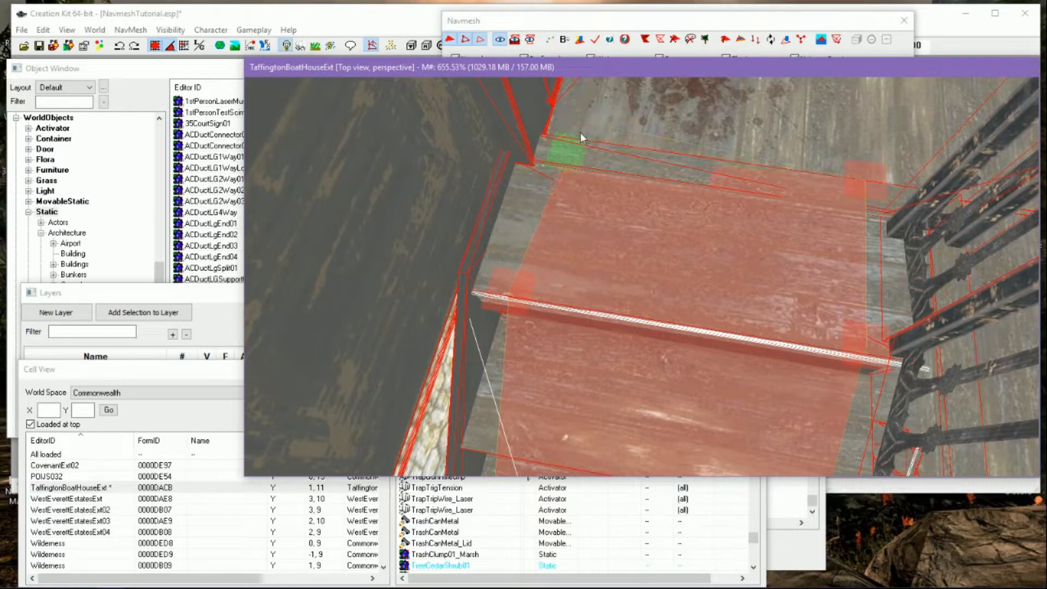
# Examine the stair navmesh from several angles and the upper floor around the railing, floor patches and bed
pyautogui.scroll(-3, 791, 162)
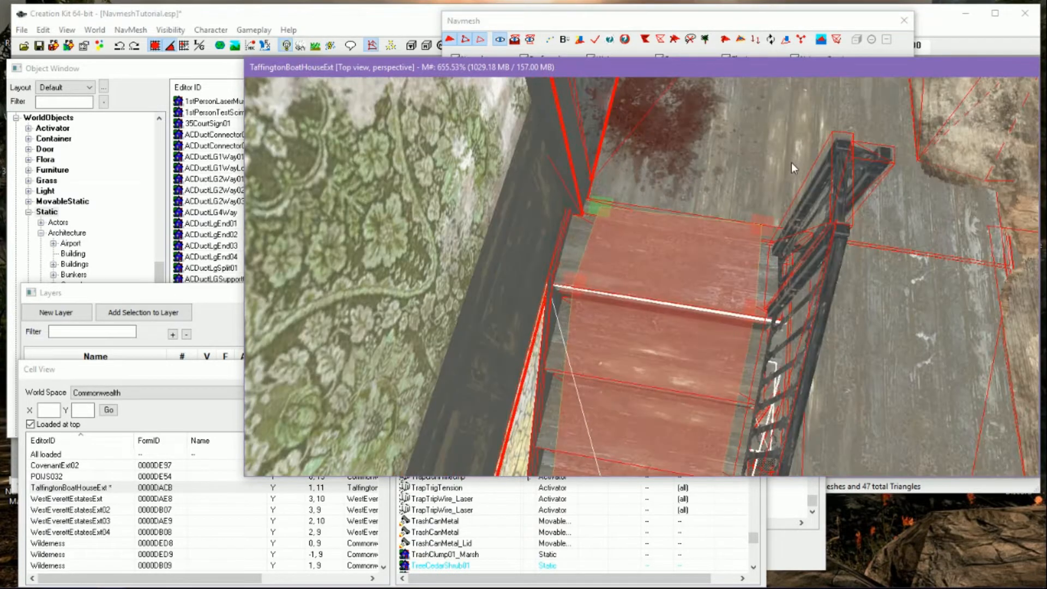
pyautogui.moveTo(790, 163); pyautogui.dragTo(746, 209, button='middle')
pyautogui.click(672, 272)
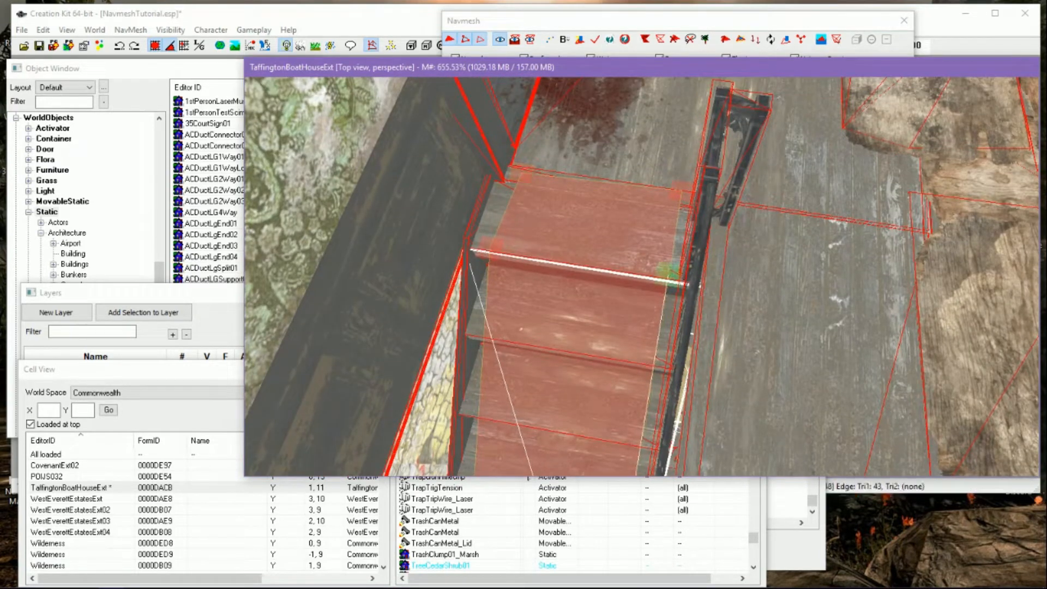
pyautogui.keyDown('shift'); pyautogui.moveTo(672, 273); pyautogui.dragTo(460, 277, button='middle'); pyautogui.keyUp('shift')
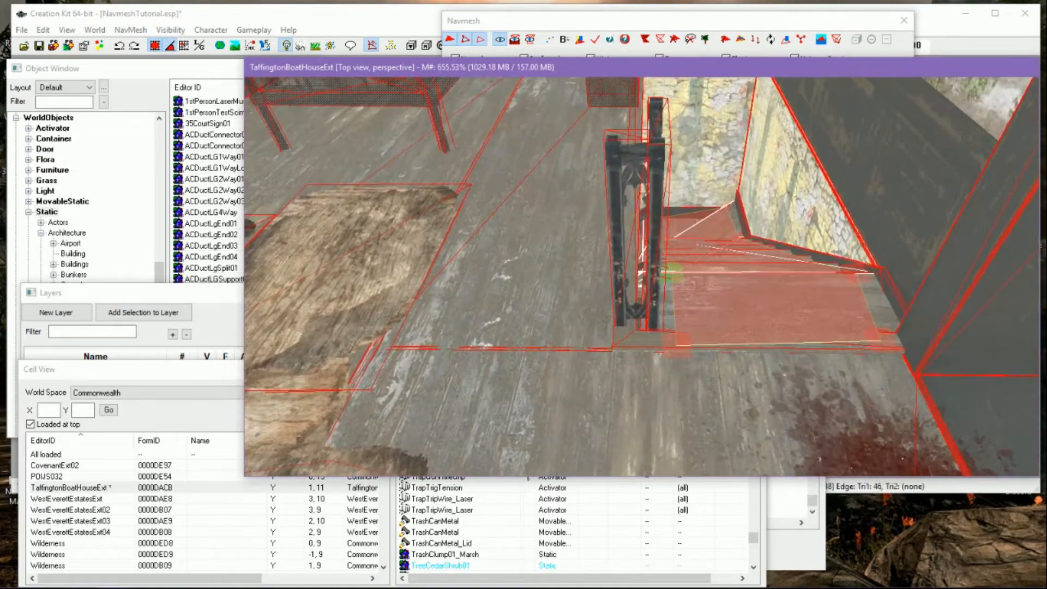
pyautogui.moveTo(709, 328); pyautogui.dragTo(694, 327, button='middle')
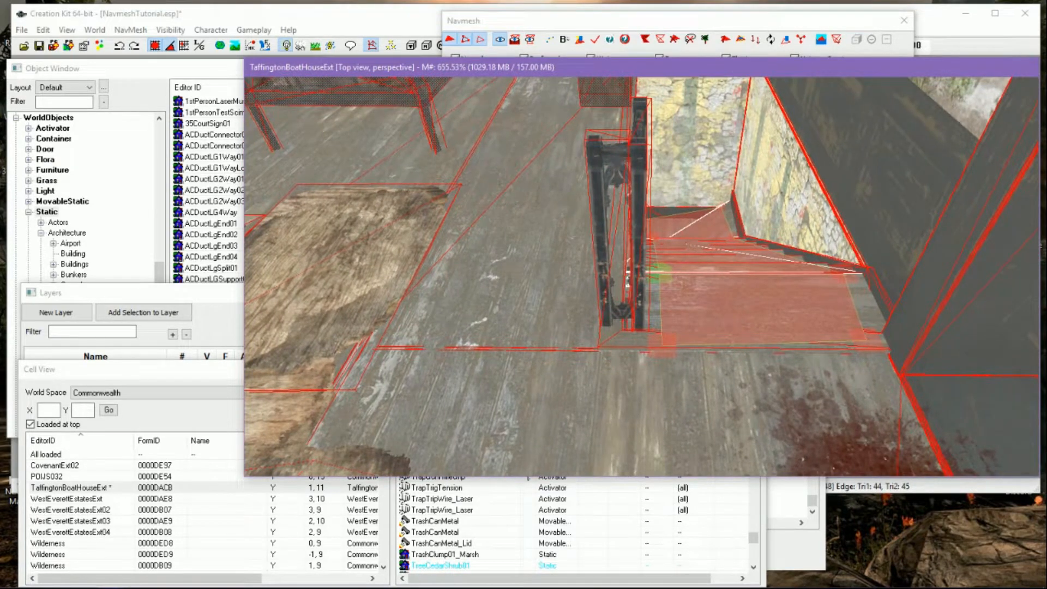
pyautogui.moveTo(628, 278); pyautogui.dragTo(742, 268, button='middle')
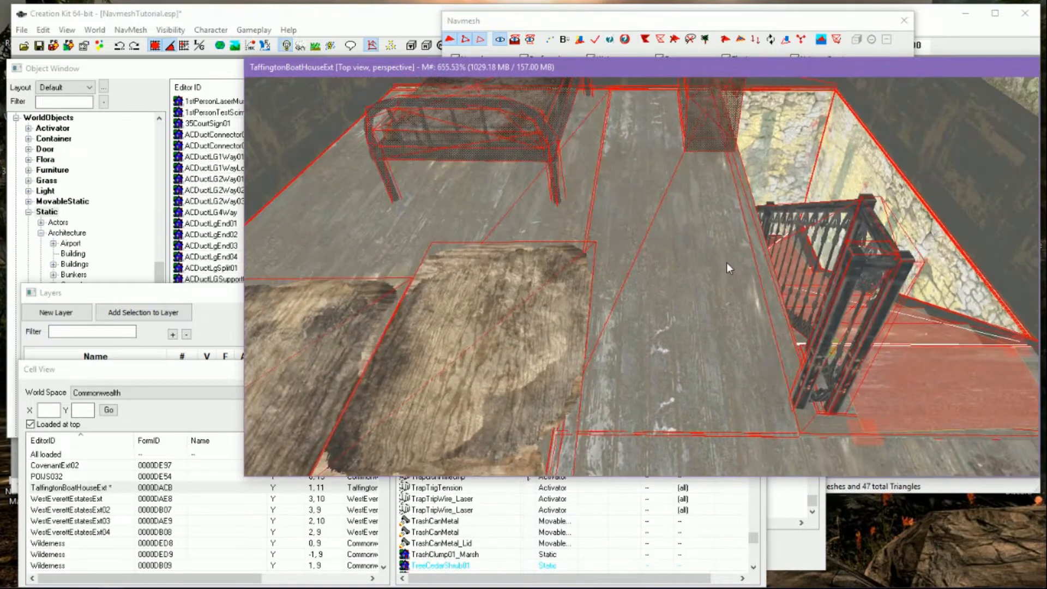
pyautogui.scroll(-2, 776, 334)
pyautogui.scroll(5, 775, 334)
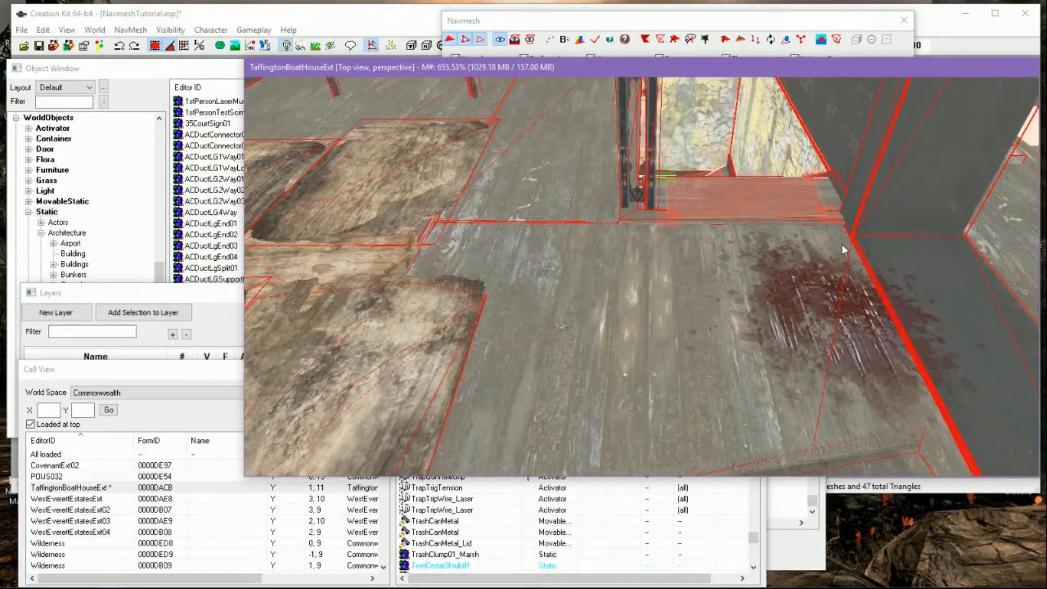
# Extend the navmesh from the stair-top edge across the upper floor, adding vertices beyond the bloodstain and near the opposite wall
pyautogui.click(828, 213)
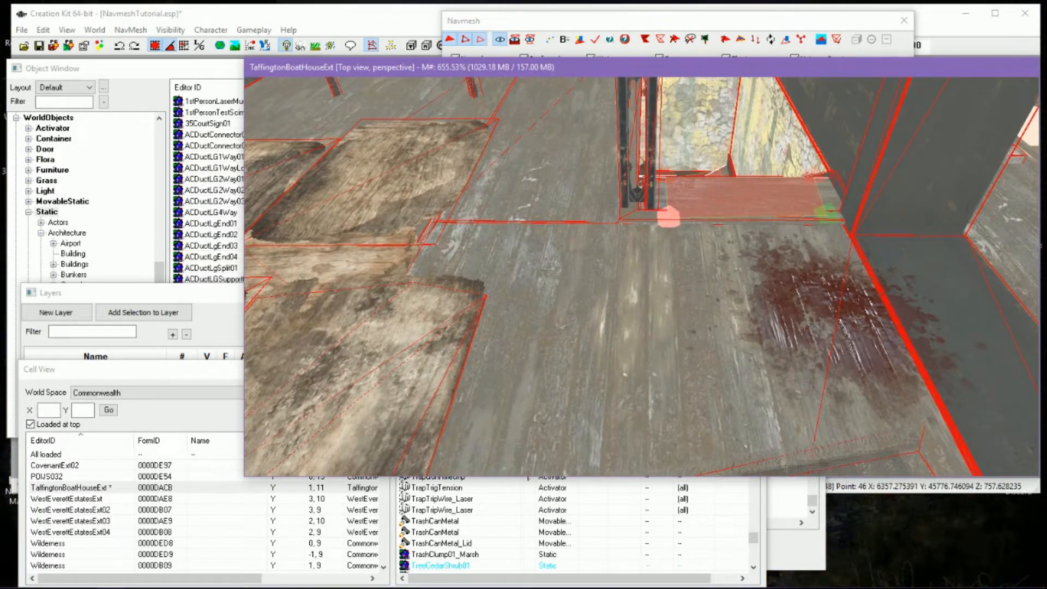
pyautogui.keyDown('ctrl'); pyautogui.click(668, 224); pyautogui.keyUp('ctrl')
pyautogui.scroll(-2, 845, 426)
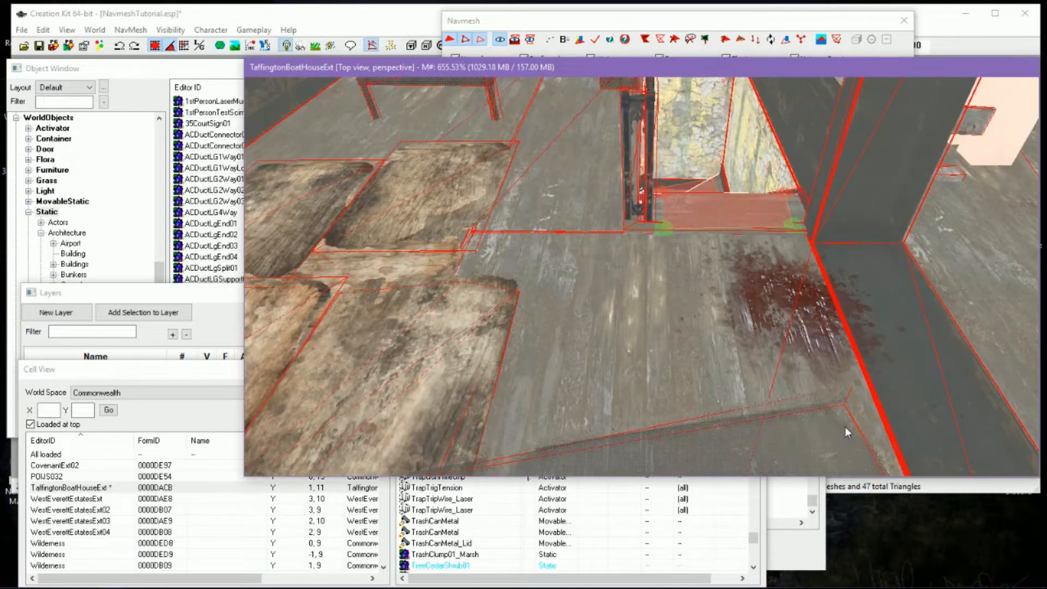
pyautogui.keyDown('ctrl'); pyautogui.rightClick(839, 391); pyautogui.keyUp('ctrl')
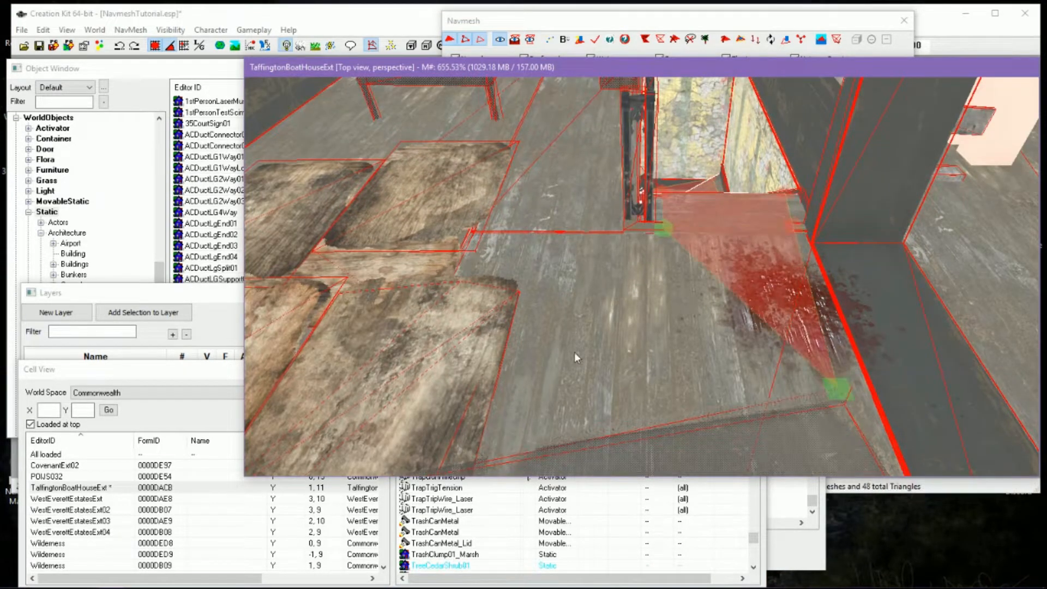
pyautogui.moveTo(575, 352); pyautogui.dragTo(595, 352, button='middle')
pyautogui.keyDown('ctrl'); pyautogui.rightClick(402, 331); pyautogui.keyUp('ctrl')
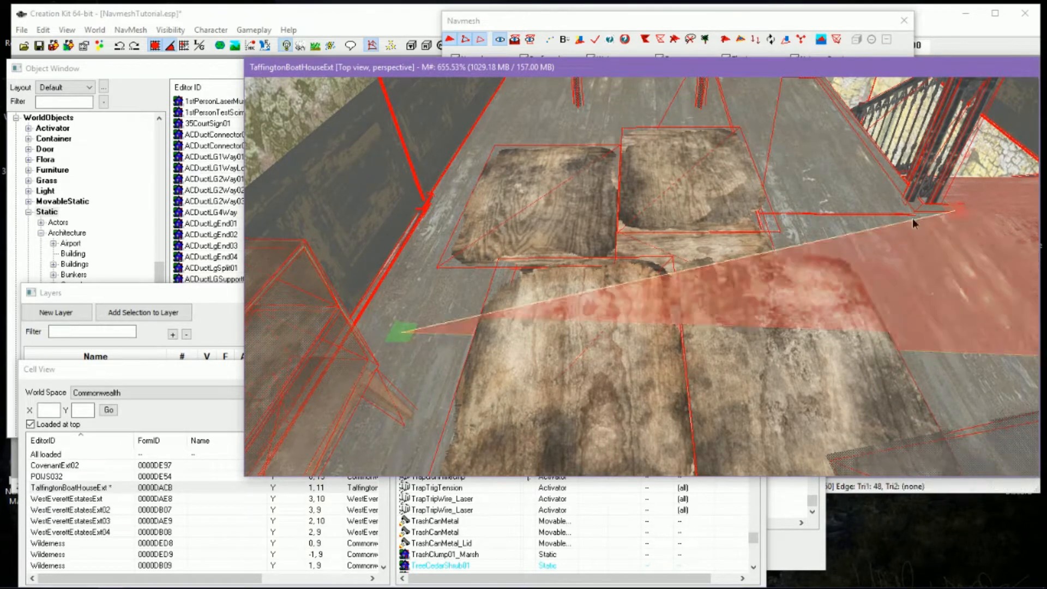
# Split the long navmesh edge across the upper floor with a new vertex near the base of the stair railing
pyautogui.click(943, 228)
pyautogui.scroll(-2, 955, 262)
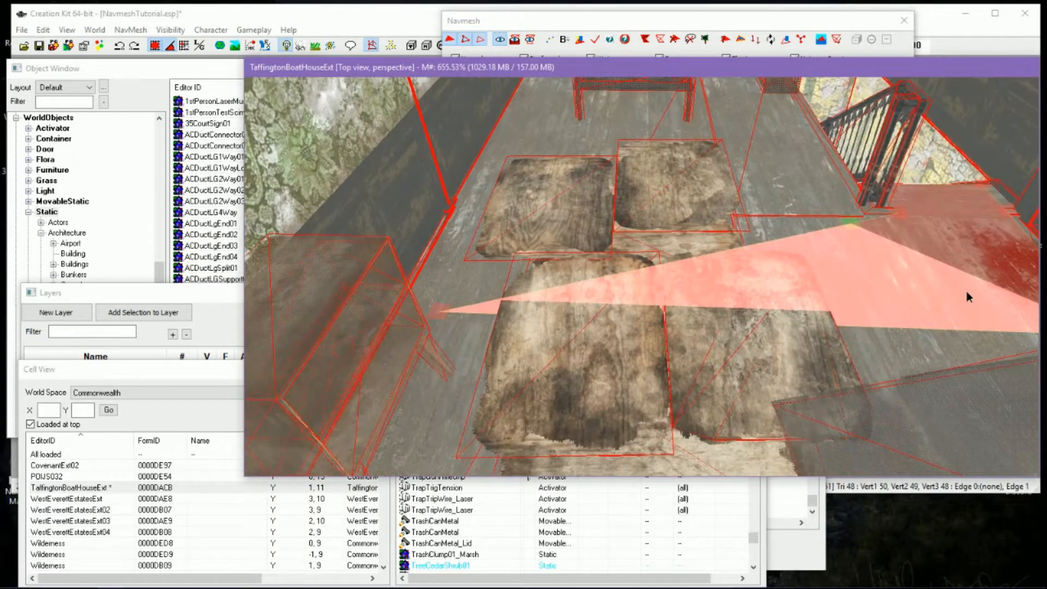
pyautogui.moveTo(967, 292); pyautogui.dragTo(947, 288, button='middle')
pyautogui.press('d')
pyautogui.click(879, 304)
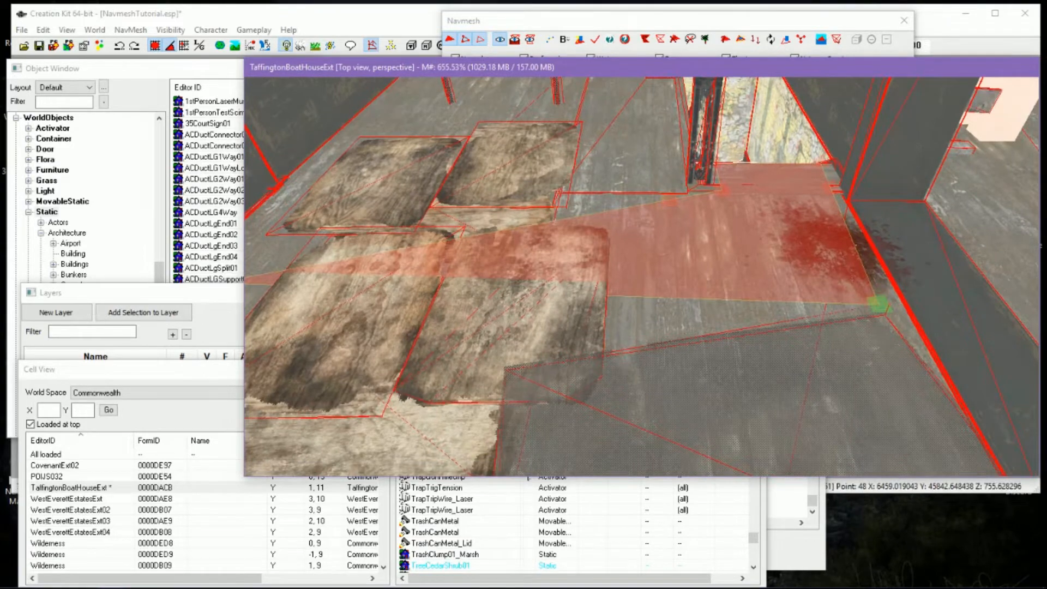
# Add a navmesh triangle from the railing-base and opposite-wall vertices to the far room corner beside the bed
pyautogui.click(670, 199)
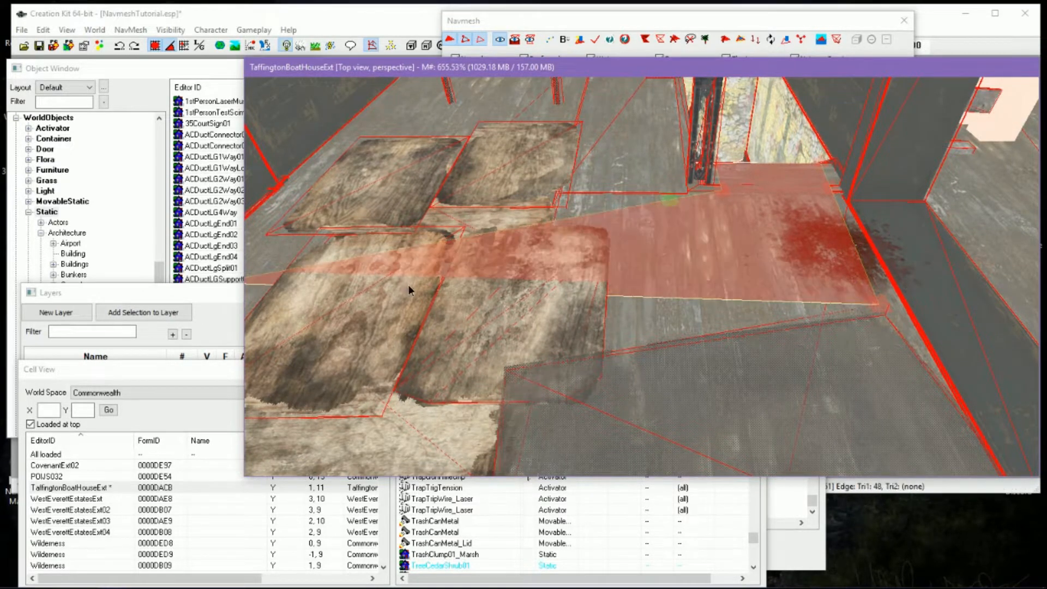
pyautogui.moveTo(409, 287); pyautogui.dragTo(465, 314, button='middle')
pyautogui.keyDown('ctrl'); pyautogui.click(269, 309); pyautogui.keyUp('ctrl')
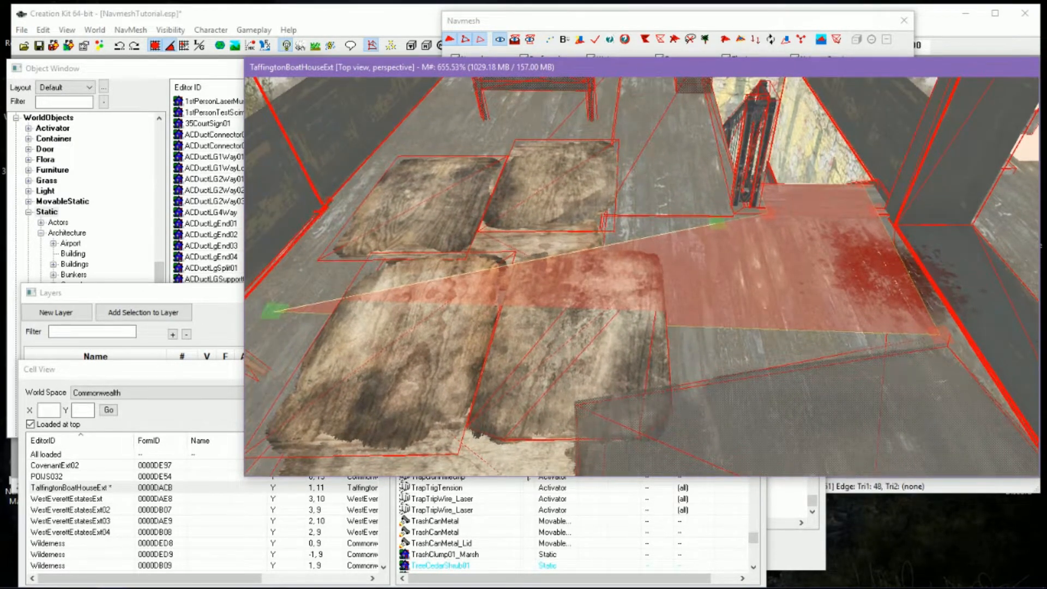
pyautogui.moveTo(599, 161); pyautogui.dragTo(622, 249, button='middle')
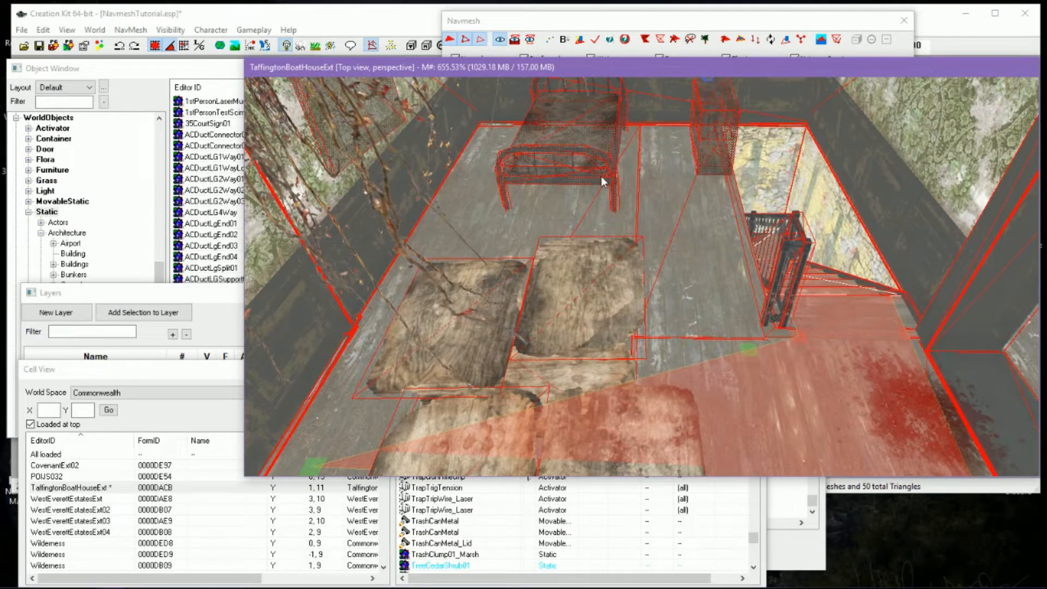
pyautogui.scroll(5, 490, 159)
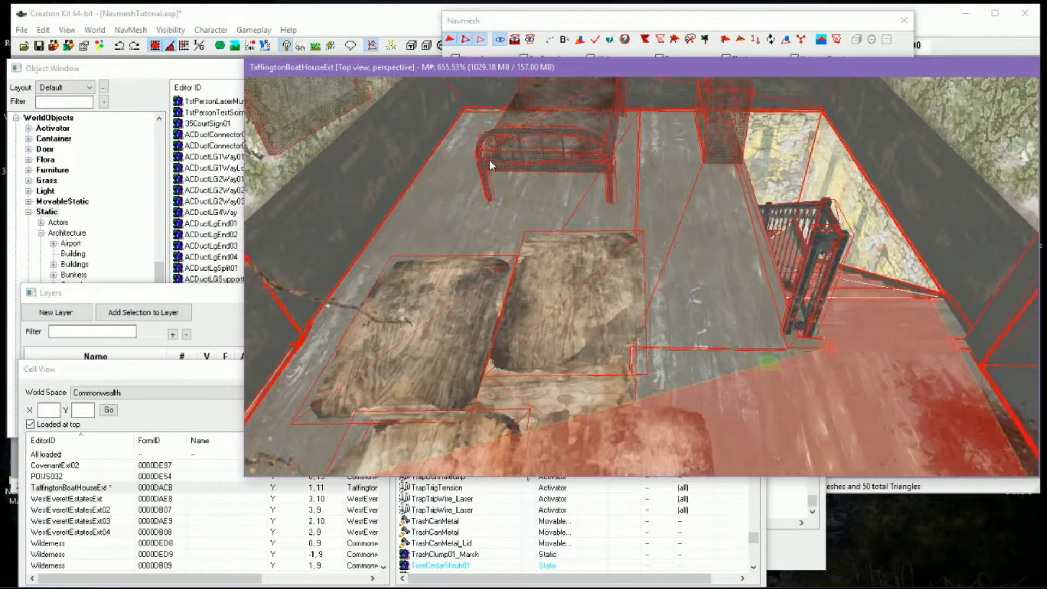
pyautogui.scroll(3, 530, 188)
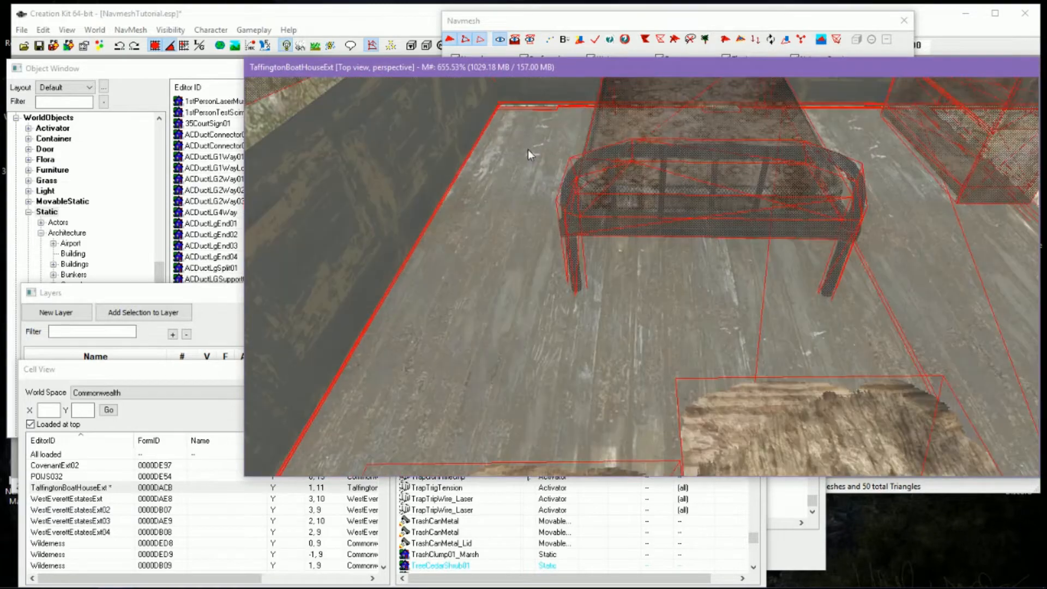
pyautogui.click(539, 165)
# Move the opposite-wall navmesh vertex closer to the wall so the mesh covers the floor strip beside the patches
pyautogui.scroll(5, 679, 356)
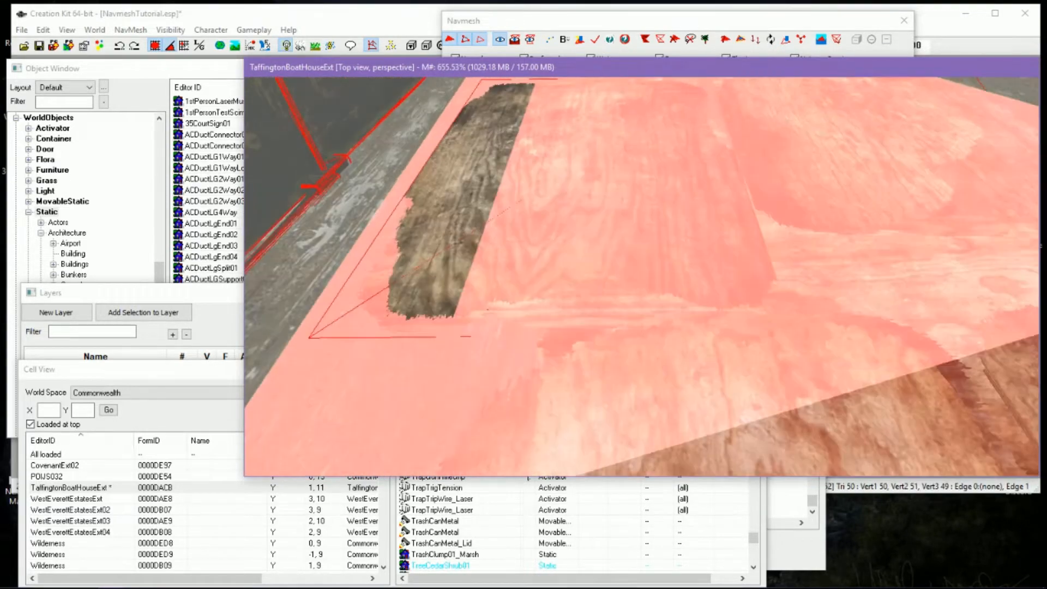
pyautogui.scroll(-5, 676, 348)
pyautogui.click(449, 399)
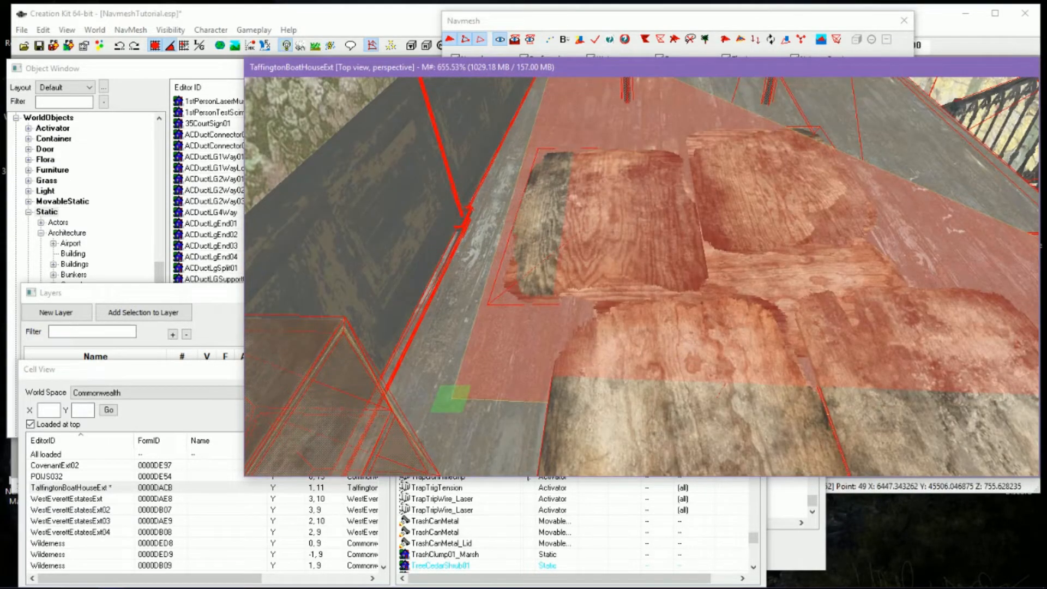
pyautogui.moveTo(450, 401); pyautogui.dragTo(430, 399)
pyautogui.click(546, 305)
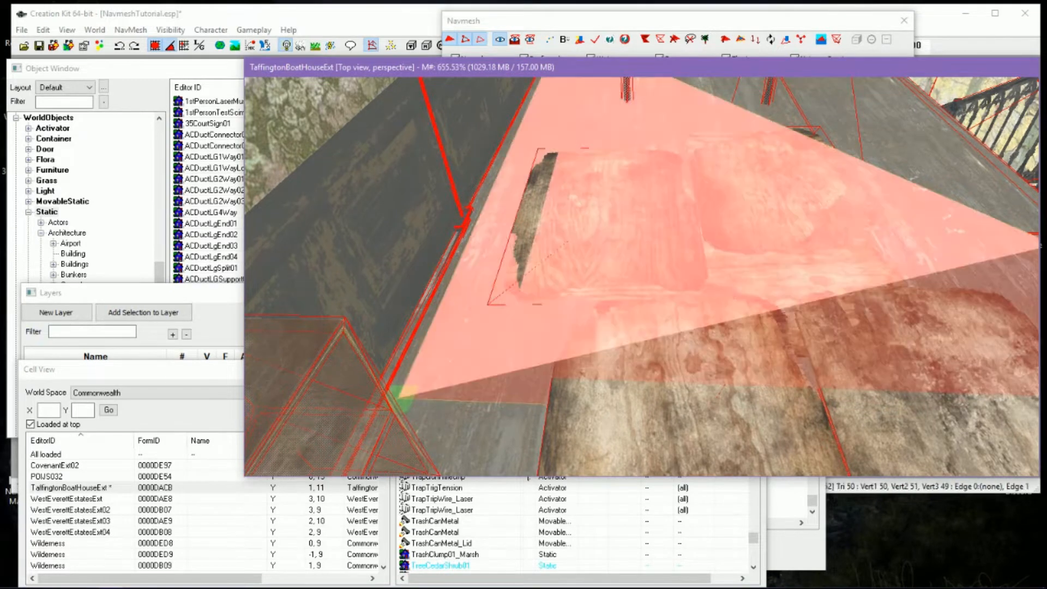
# Add a navmesh triangle from the railing-base and bedside room-corner vertices to the back wall between the bed and the cabinet
pyautogui.moveTo(545, 305); pyautogui.dragTo(316, 425, button='middle')
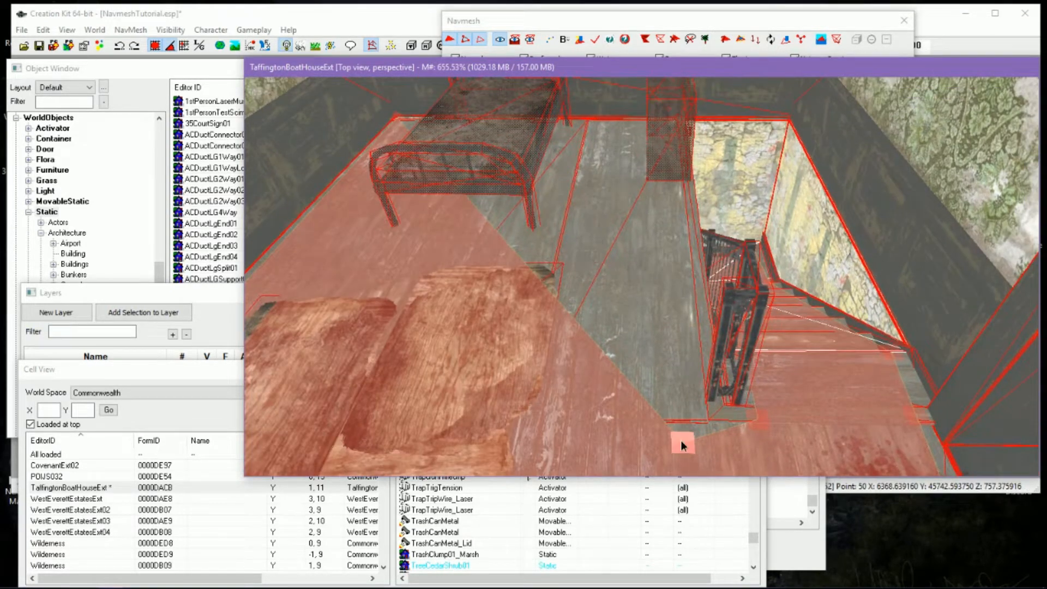
pyautogui.click(682, 443)
pyautogui.keyDown('ctrl'); pyautogui.click(398, 115); pyautogui.keyUp('ctrl')
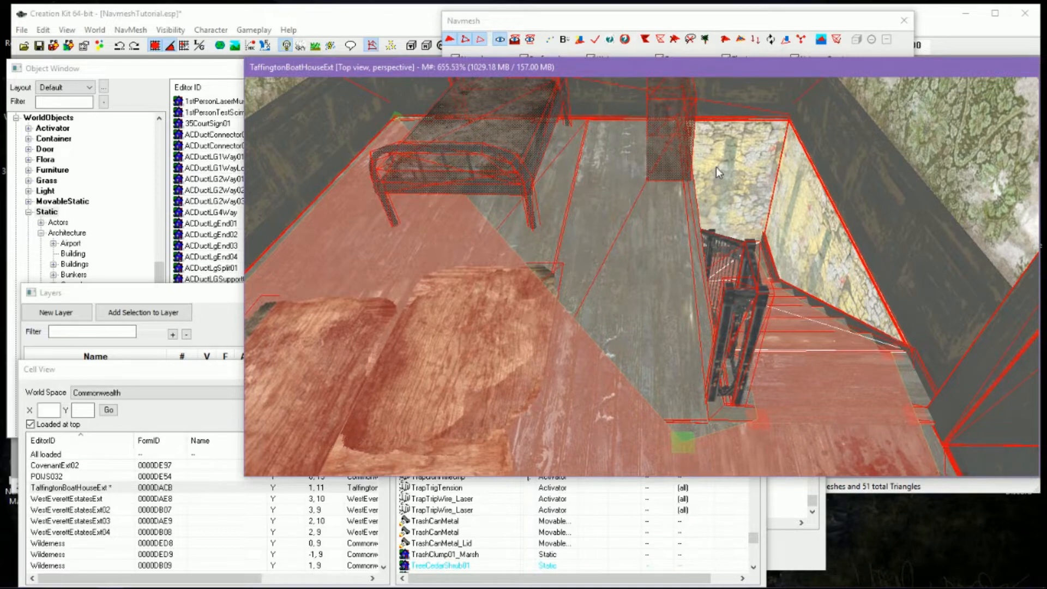
pyautogui.keyDown('shift'); pyautogui.moveTo(721, 155); pyautogui.dragTo(788, 226, button='middle'); pyautogui.keyUp('shift')
pyautogui.scroll(4, 761, 201)
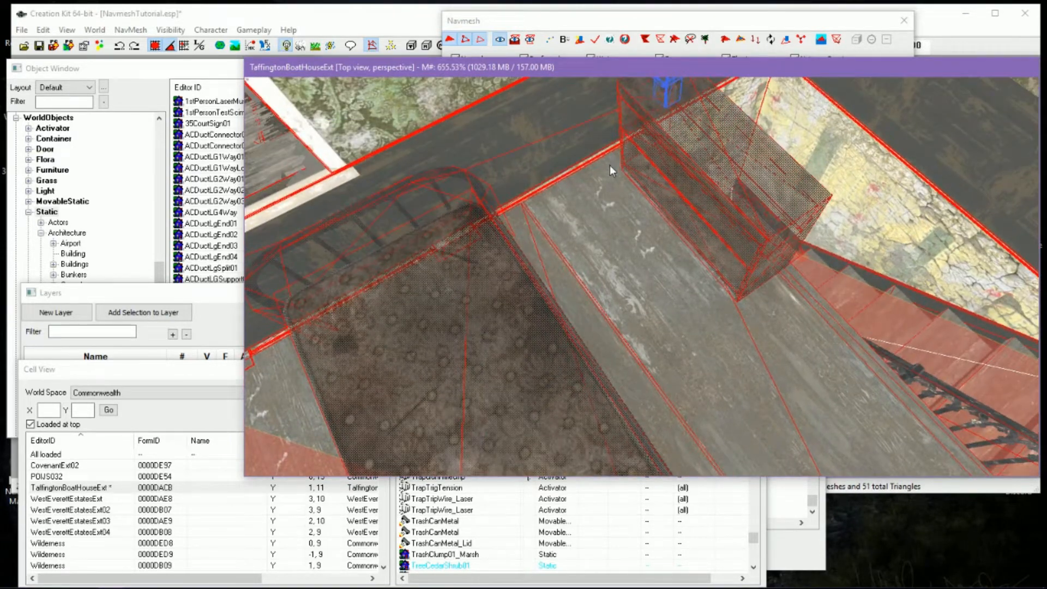
pyautogui.scroll(2, 607, 168)
pyautogui.click(595, 146)
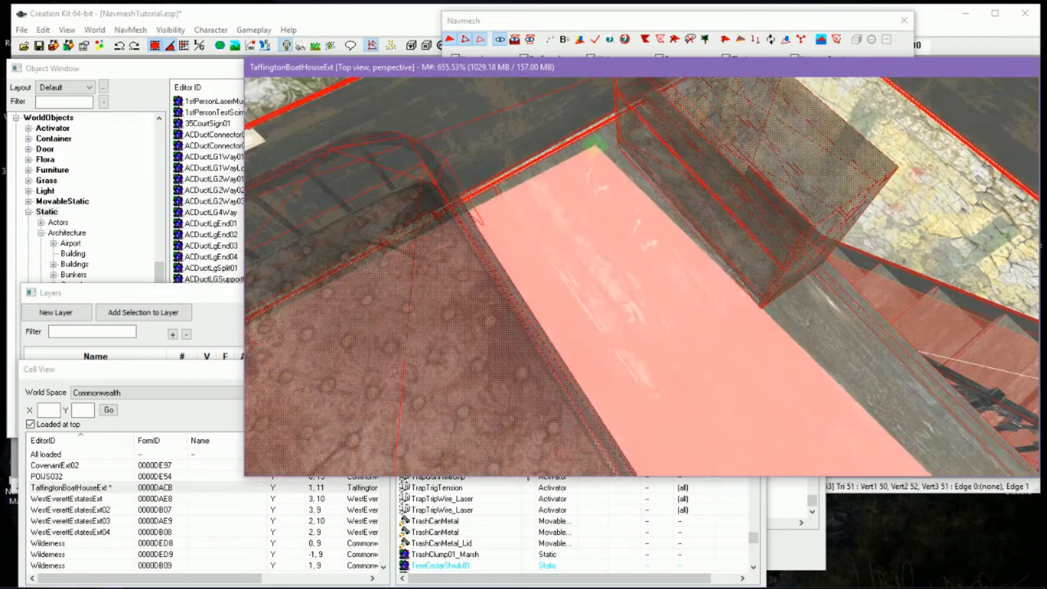
# Move the back-wall navmesh vertex into the corner behind the cabinet and the railing-base vertex closer to the railing
pyautogui.click(597, 147)
pyautogui.moveTo(599, 147); pyautogui.dragTo(640, 101)
pyautogui.moveTo(838, 319); pyautogui.dragTo(905, 267, button='middle')
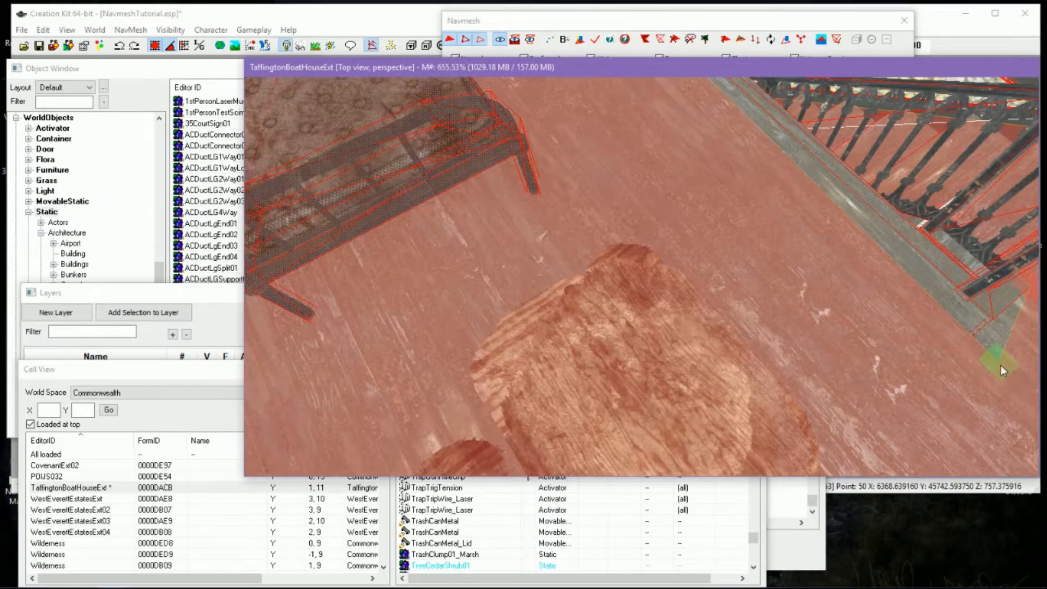
pyautogui.moveTo(1001, 365); pyautogui.dragTo(1006, 352)
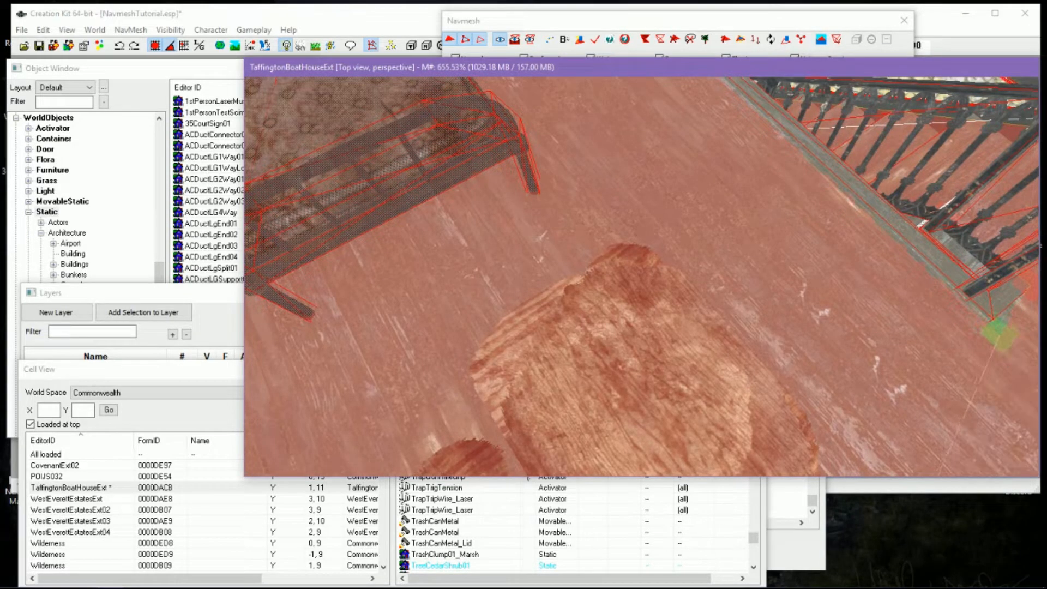
# Split the navmesh with vertices at the bed's head and outer foot leg, merging the vertex along the bed's side into the leg vertex
pyautogui.moveTo(864, 273); pyautogui.dragTo(1020, 286, button='middle')
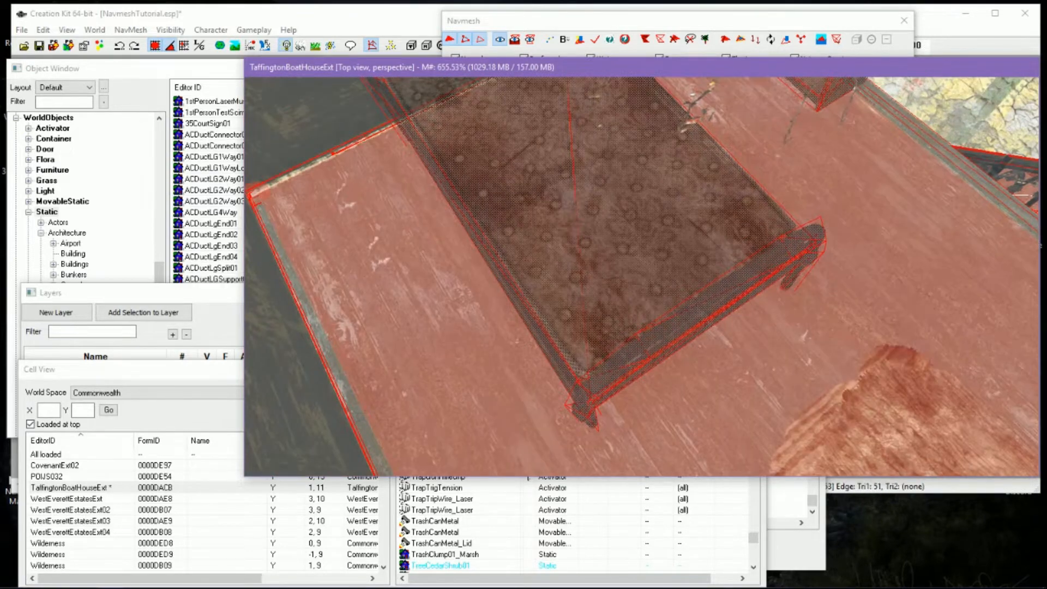
pyautogui.click(387, 129)
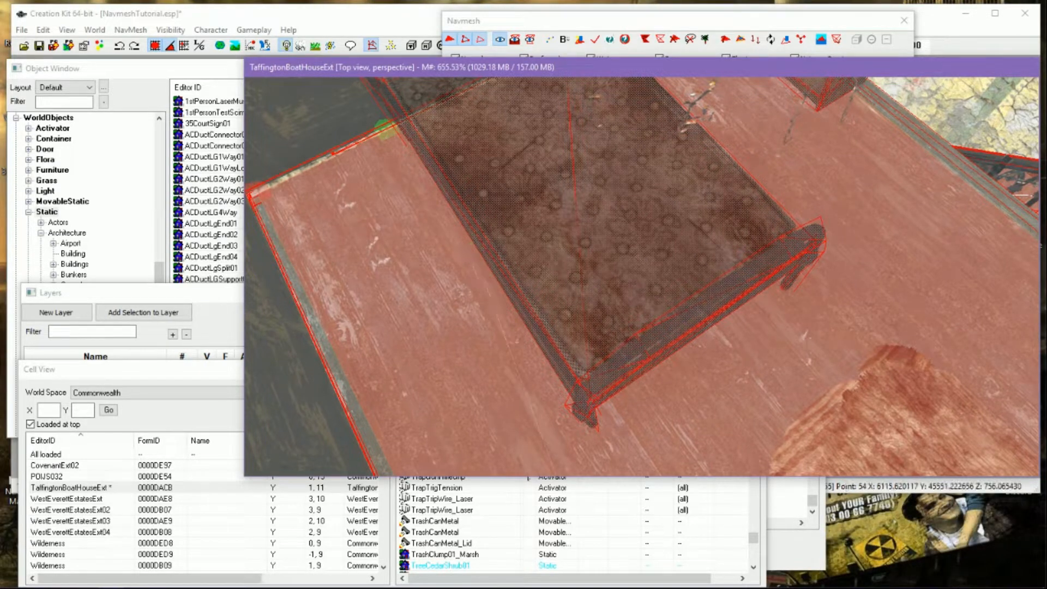
pyautogui.keyDown('ctrl'); pyautogui.rightClick(466, 251); pyautogui.keyUp('ctrl')
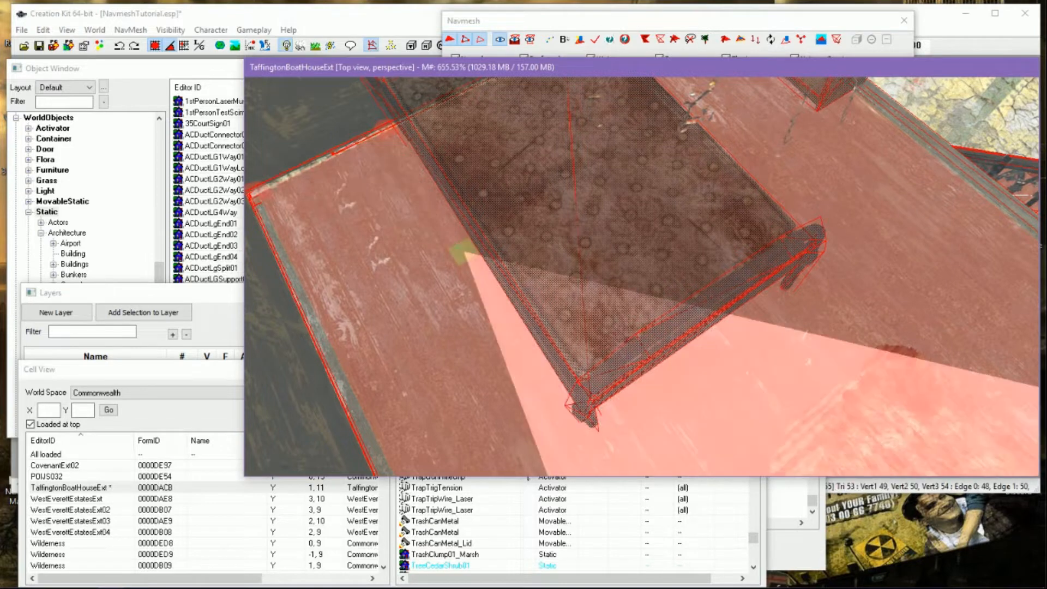
pyautogui.moveTo(584, 403); pyautogui.dragTo(525, 319, button='middle')
pyautogui.keyDown('ctrl'); pyautogui.rightClick(506, 333); pyautogui.keyUp('ctrl')
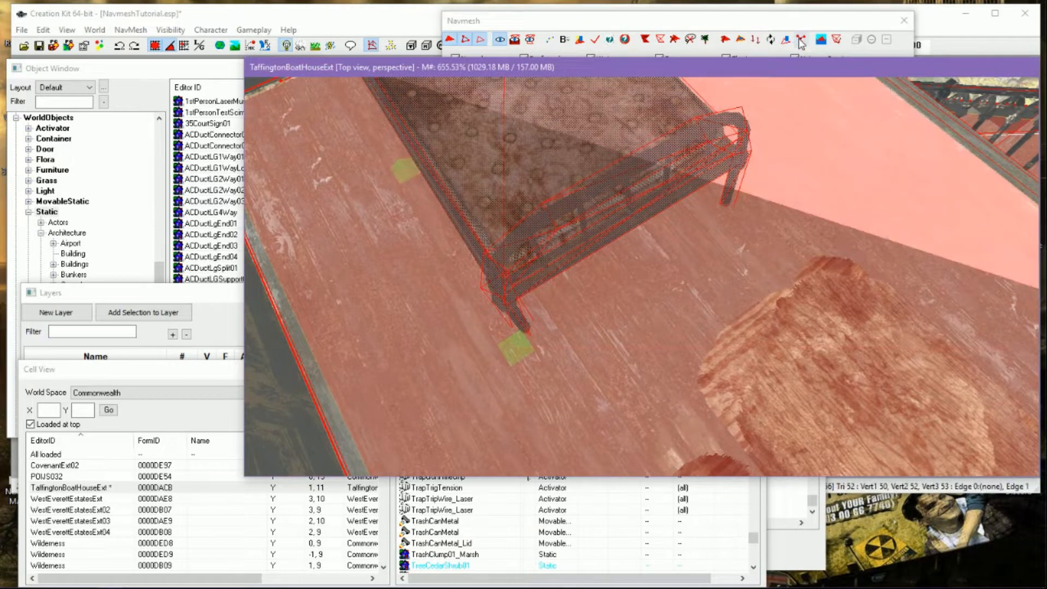
pyautogui.click(802, 40)
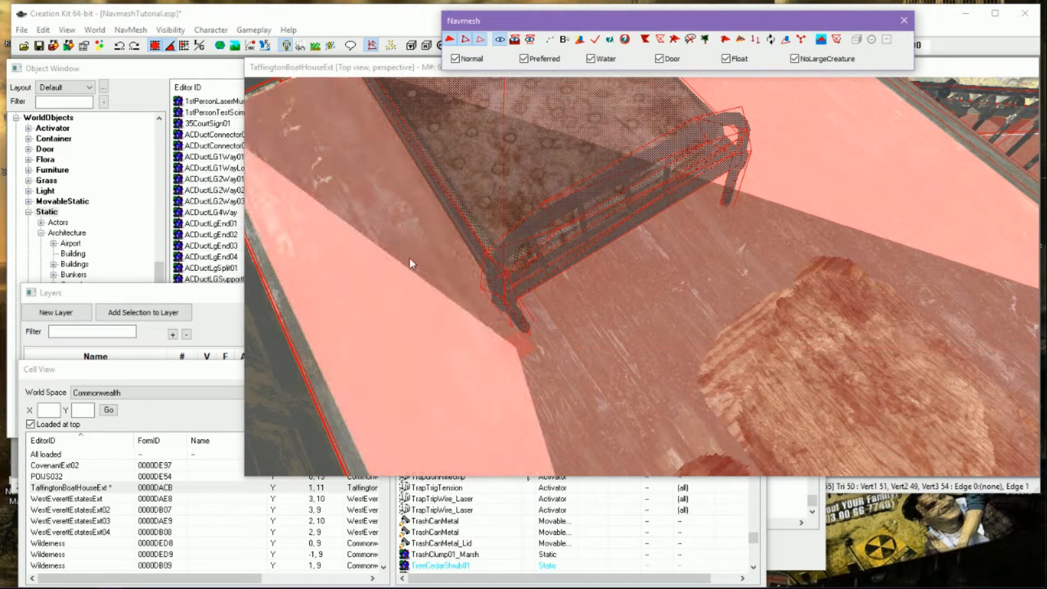
# Add navmesh vertices at the bed's stair-side foot leg and where its head meets the back wall
pyautogui.moveTo(540, 137); pyautogui.dragTo(427, 238, button='middle')
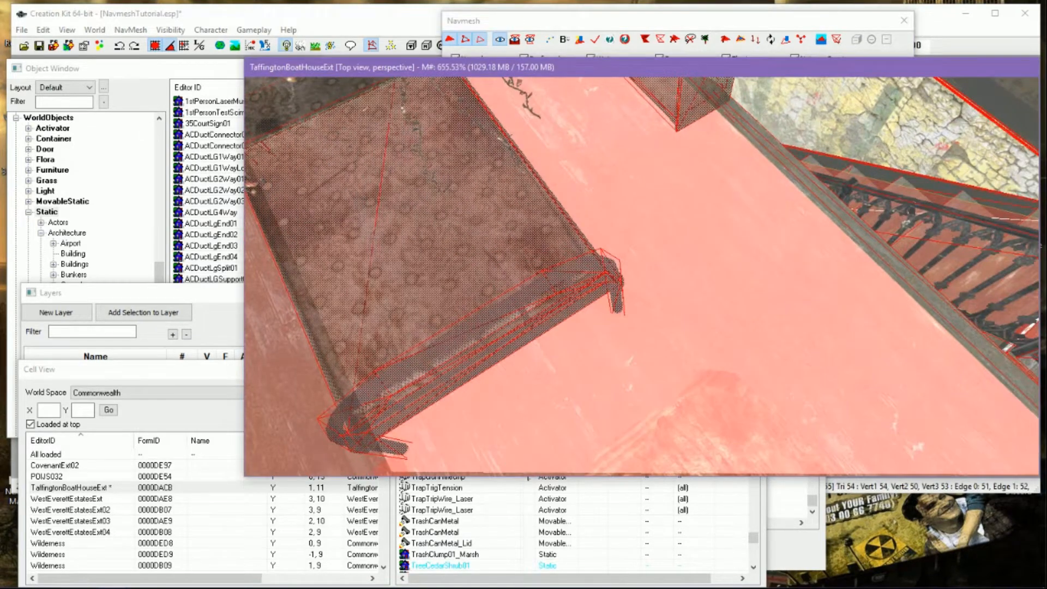
pyautogui.moveTo(458, 377); pyautogui.dragTo(469, 322, button='middle')
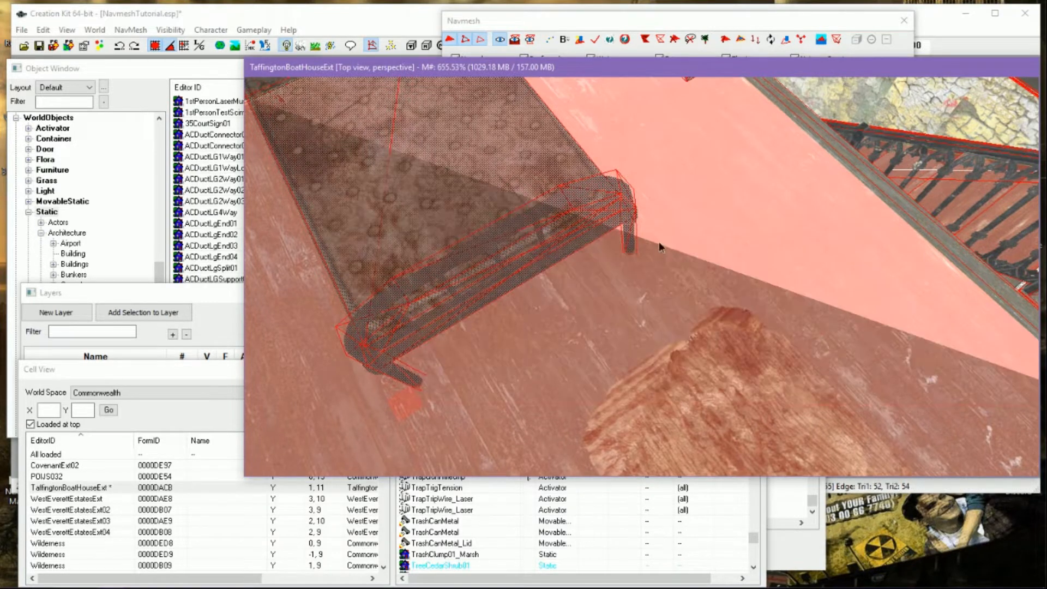
pyautogui.keyDown('ctrl'); pyautogui.rightClick(660, 244); pyautogui.keyUp('ctrl')
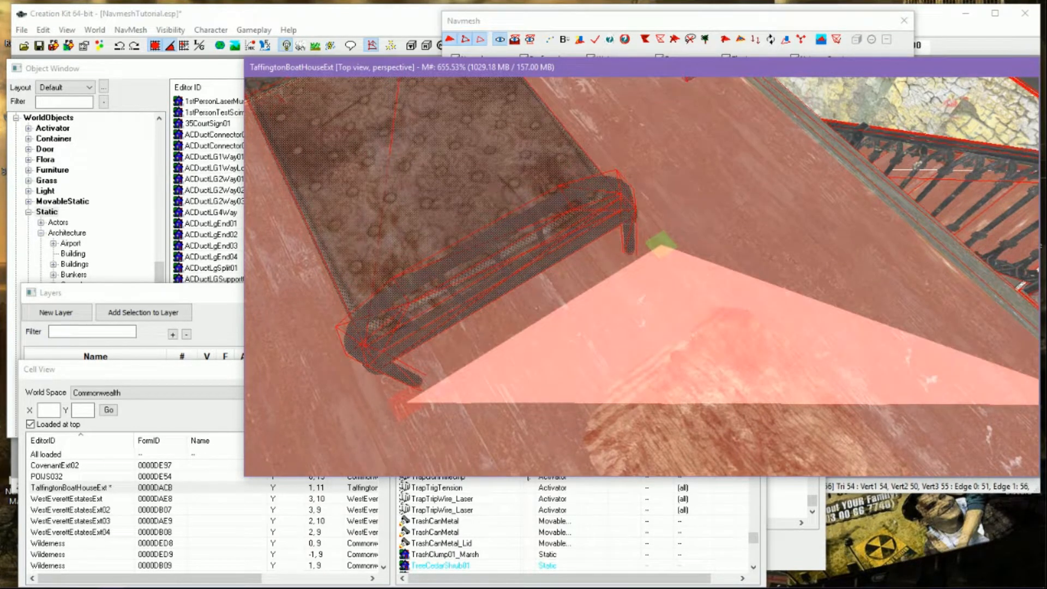
pyautogui.moveTo(579, 234); pyautogui.dragTo(578, 455, button='middle')
pyautogui.keyDown('ctrl'); pyautogui.rightClick(460, 182); pyautogui.keyUp('ctrl')
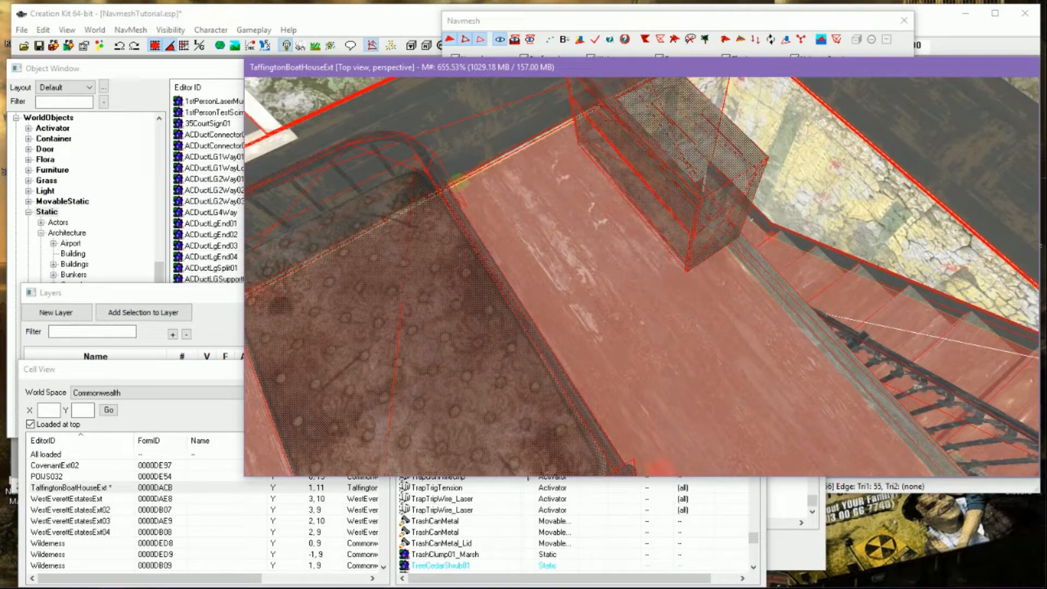
# Select the two navmesh triangles that cover the bed
pyautogui.moveTo(649, 463); pyautogui.dragTo(662, 338, button='middle')
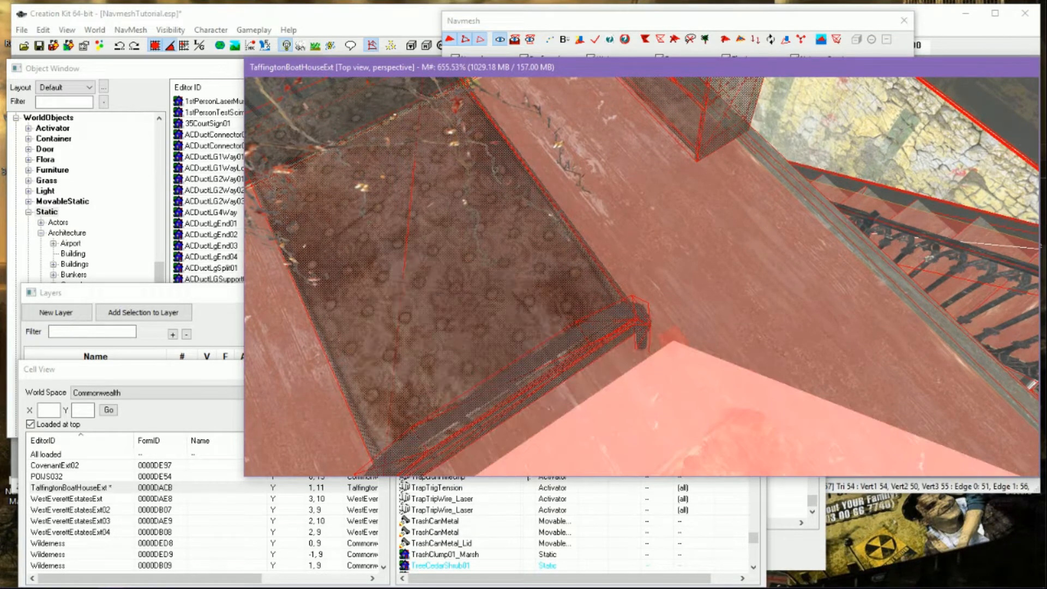
pyautogui.click(209, 295)
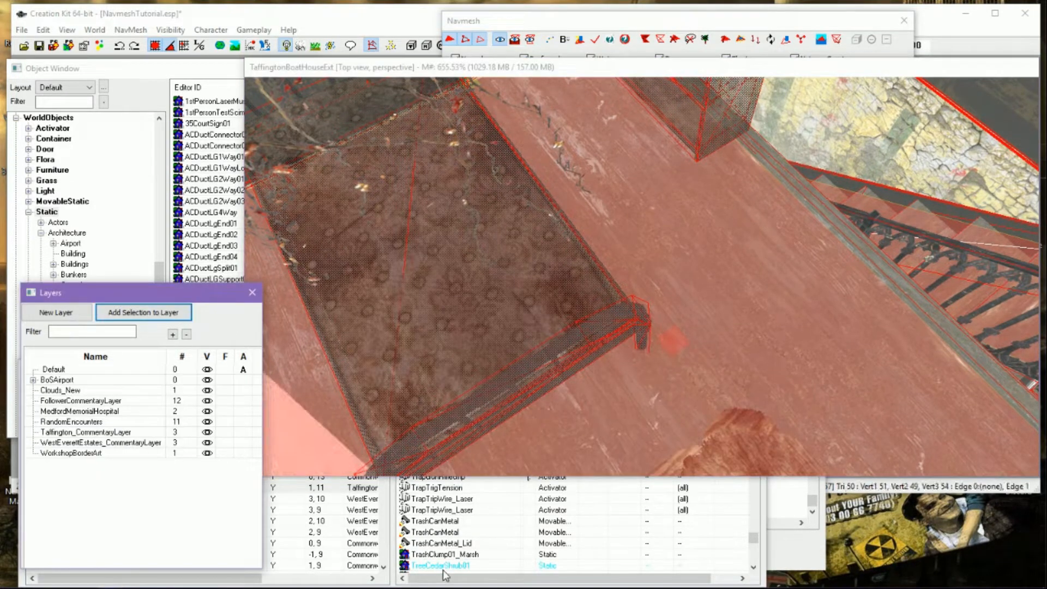
pyautogui.click(337, 494)
pyautogui.click(405, 191)
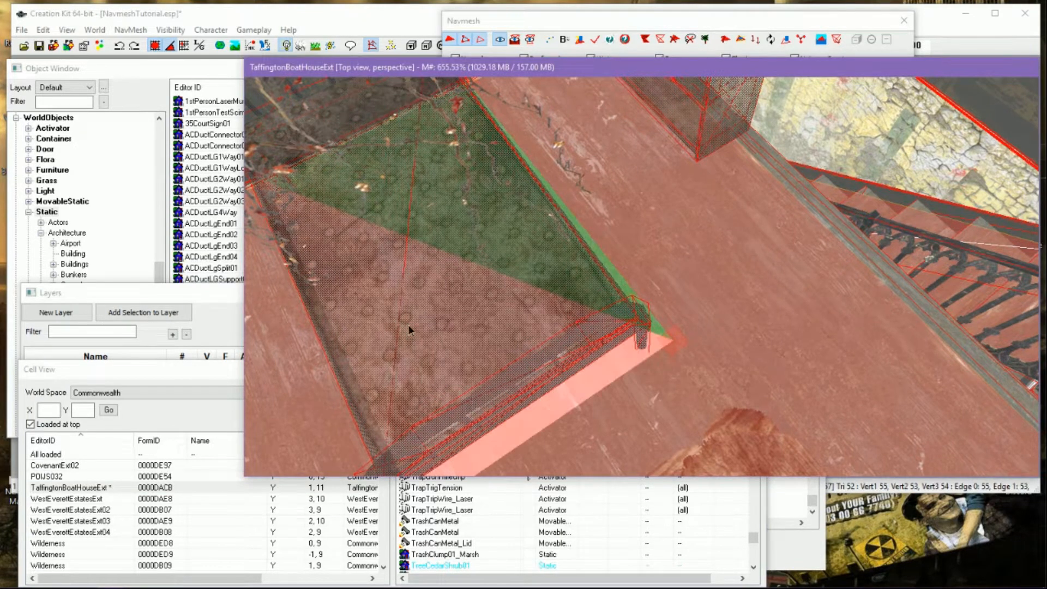
pyautogui.keyDown('ctrl'); pyautogui.click(622, 395); pyautogui.keyUp('ctrl')
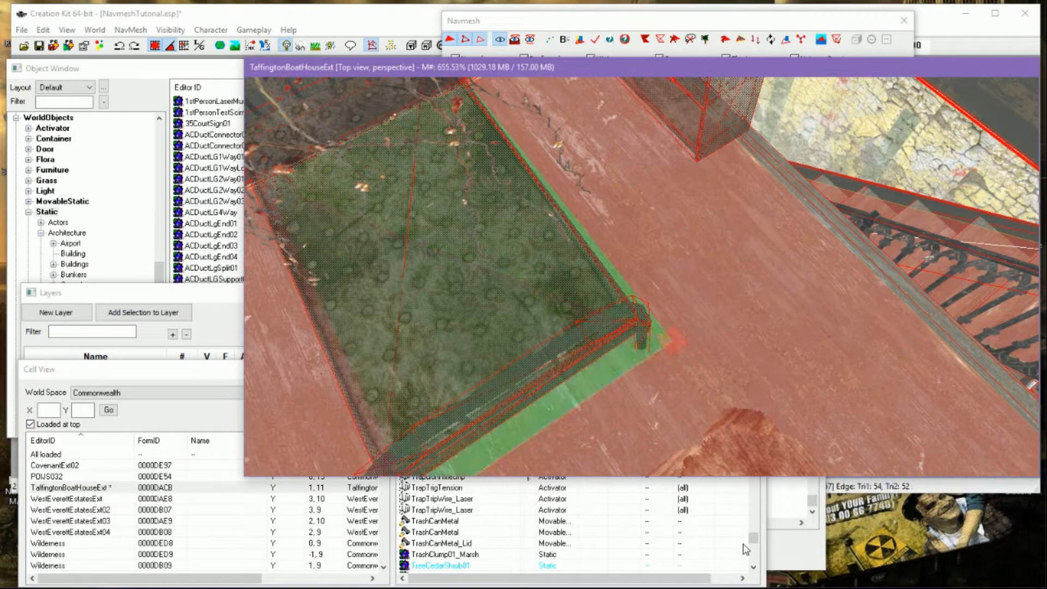
# Filter the TaffingtonBoatHouseExt objects by "npc" and add WorkshopNpcBedMetalLay01 to the selected triangles
pyautogui.click(207, 298)
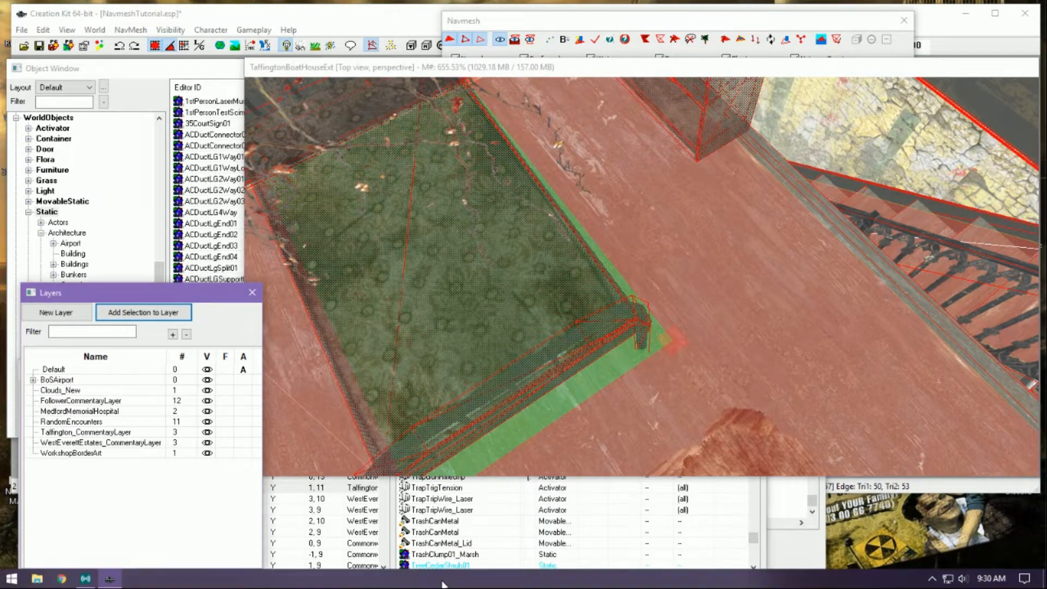
pyautogui.click(544, 572)
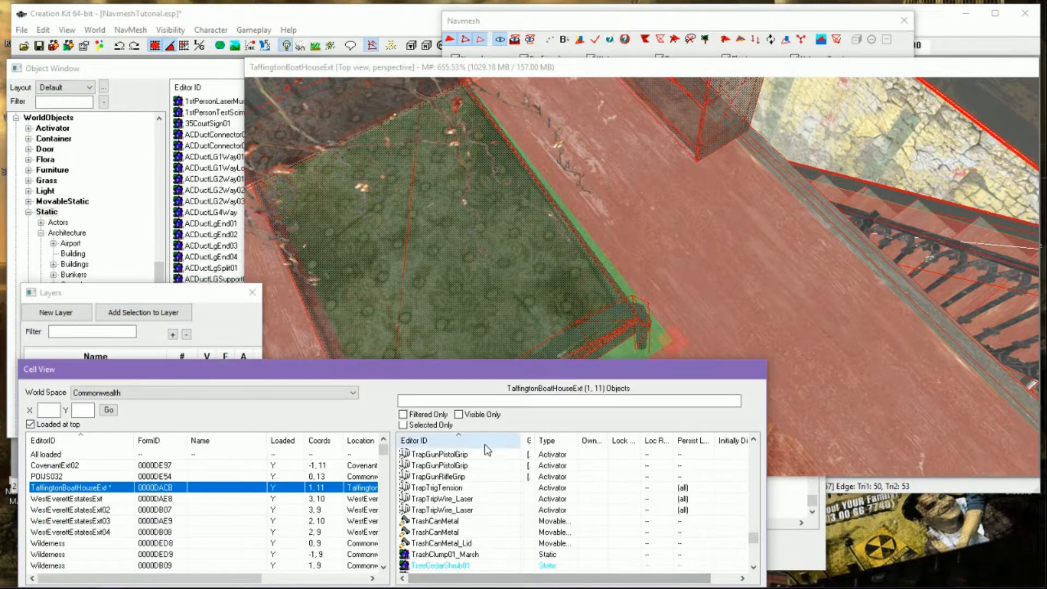
pyautogui.click(496, 401)
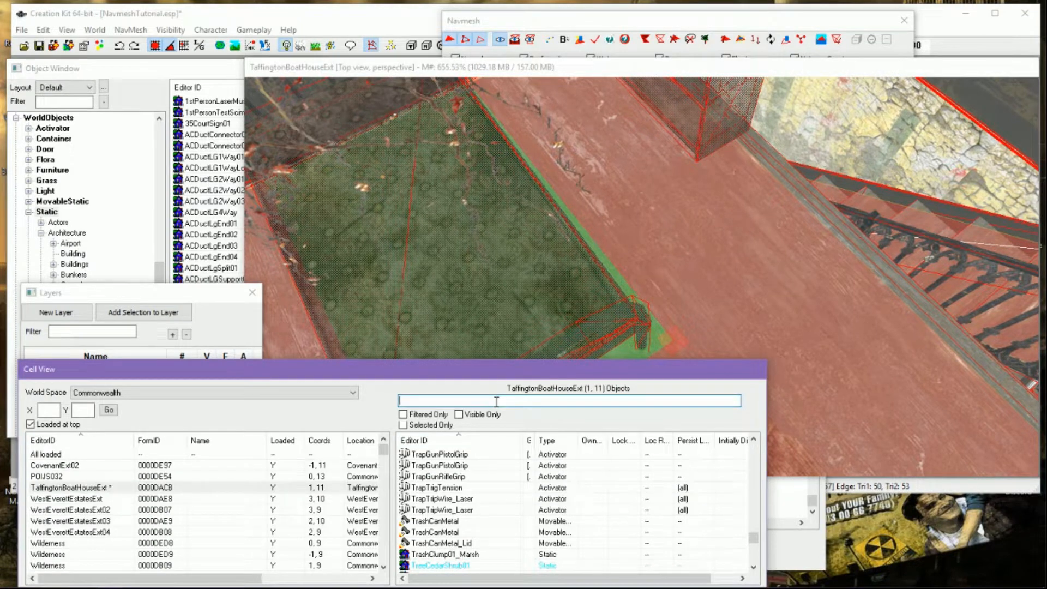
pyautogui.write('npc')
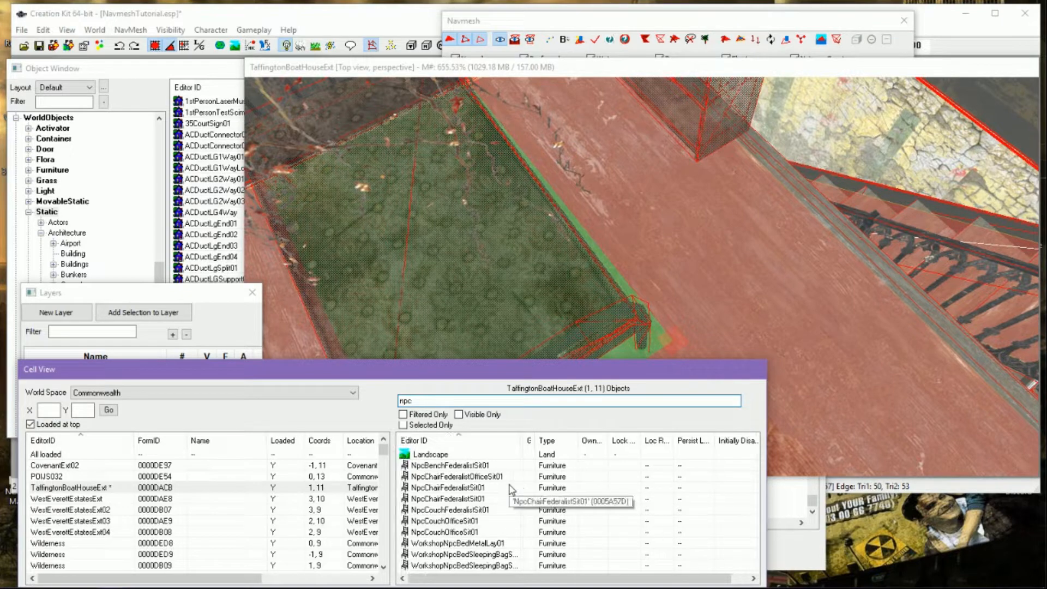
pyautogui.click(505, 543)
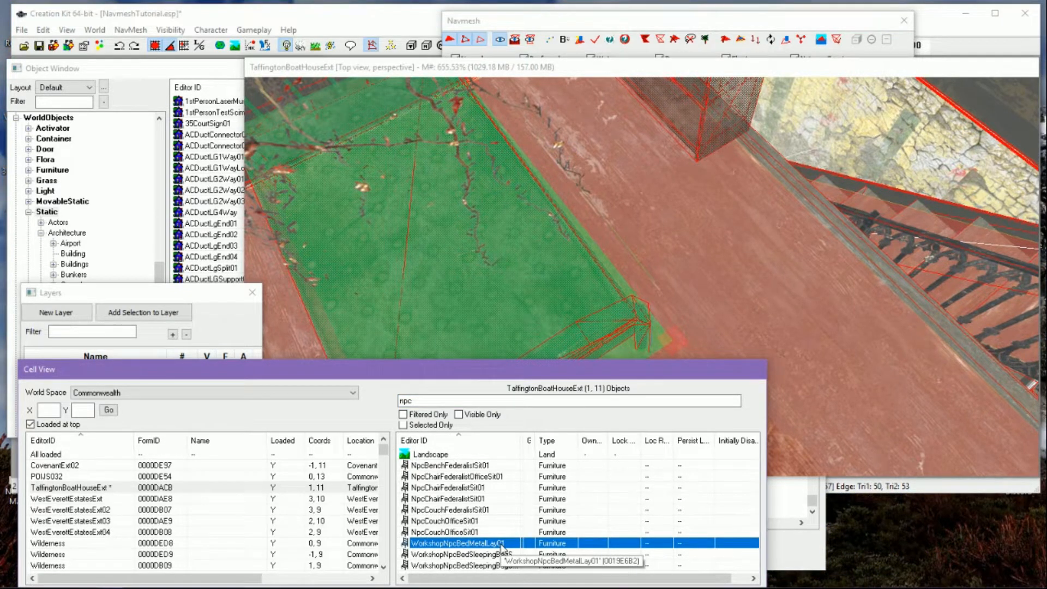
pyautogui.moveTo(458, 378); pyautogui.dragTo(480, 470)
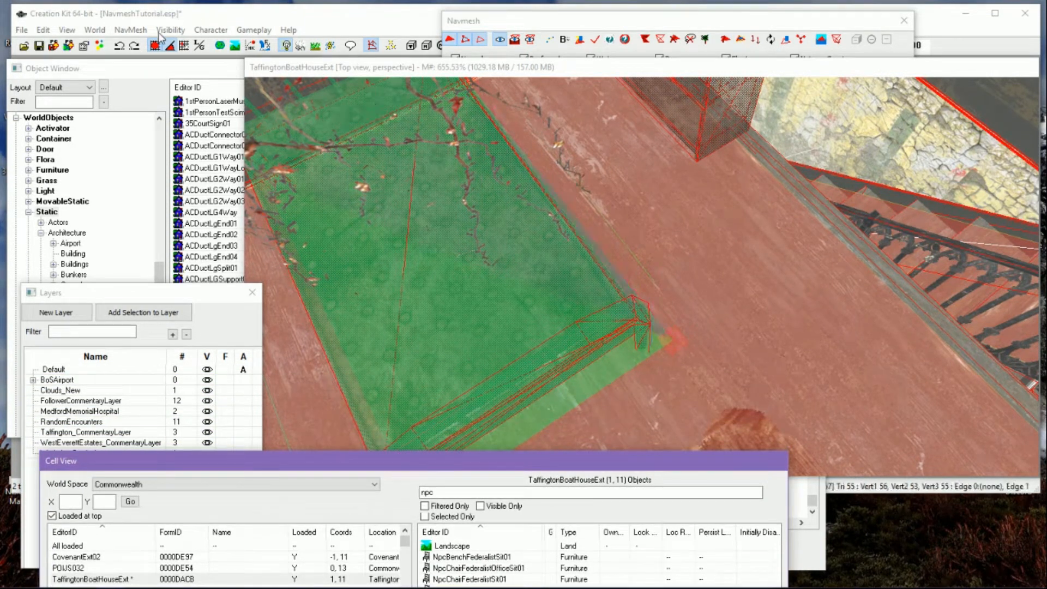
# Link precuts for the selected bed and its navmesh triangles, and clear that selection
pyautogui.click(130, 30)
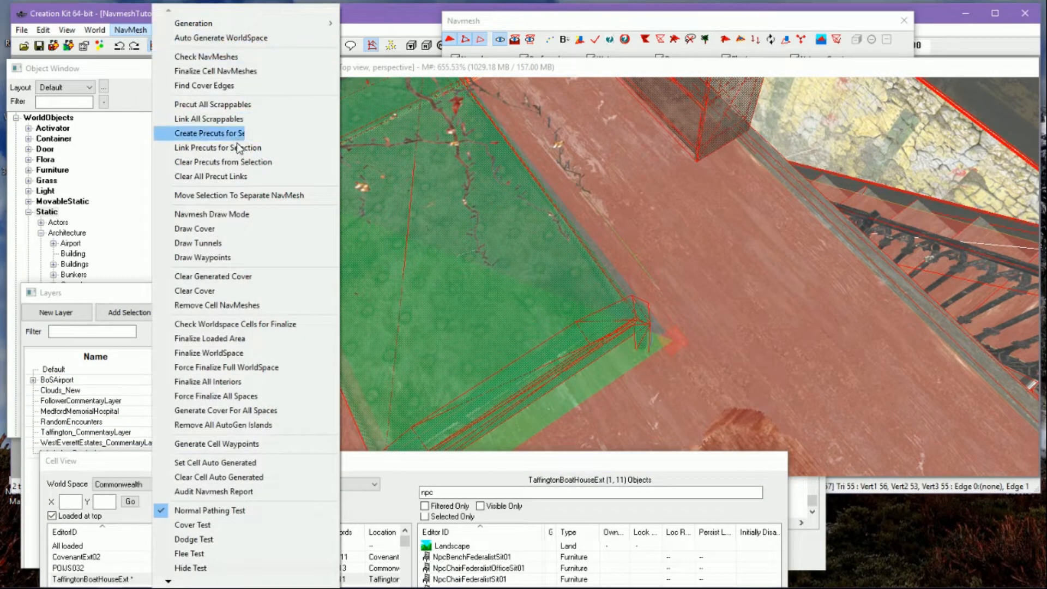
pyautogui.click(240, 152)
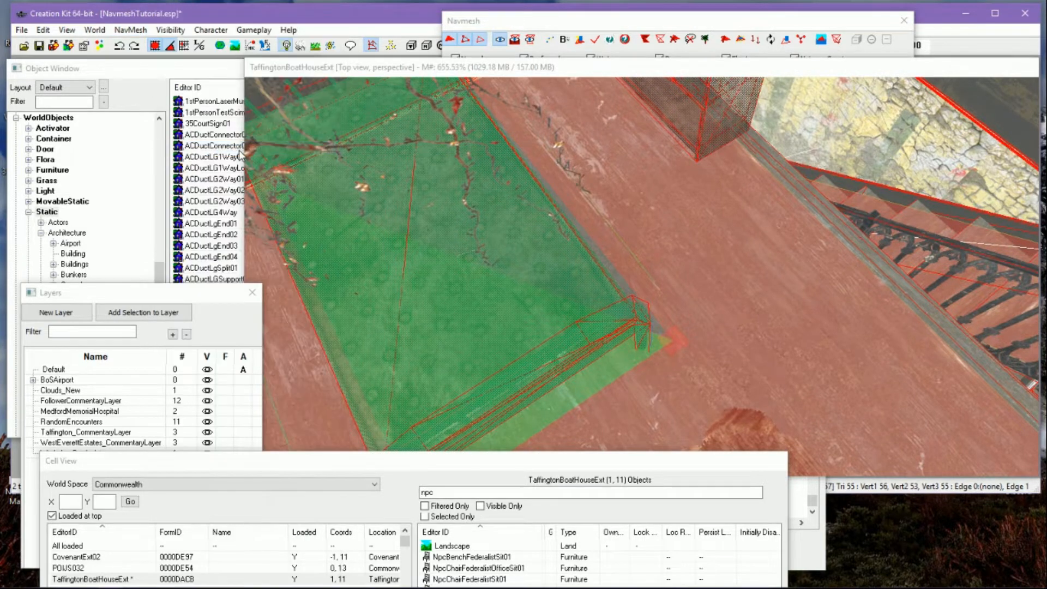
pyautogui.click(751, 284)
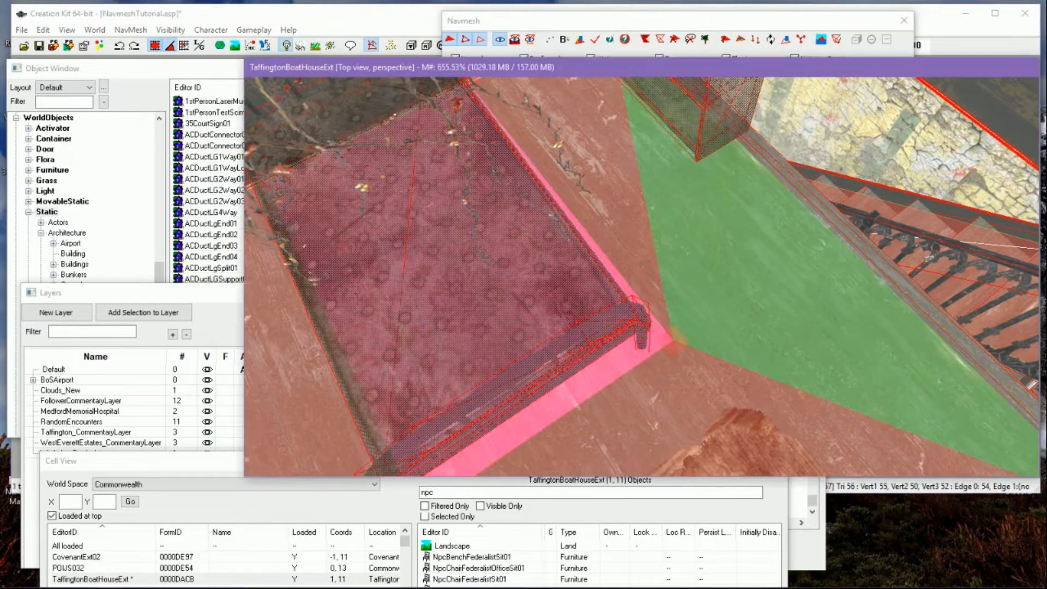
# Split the navmesh beside the cabinet with one vertex at the back wall and another along the cabinet's side
pyautogui.scroll(-2, 642, 277)
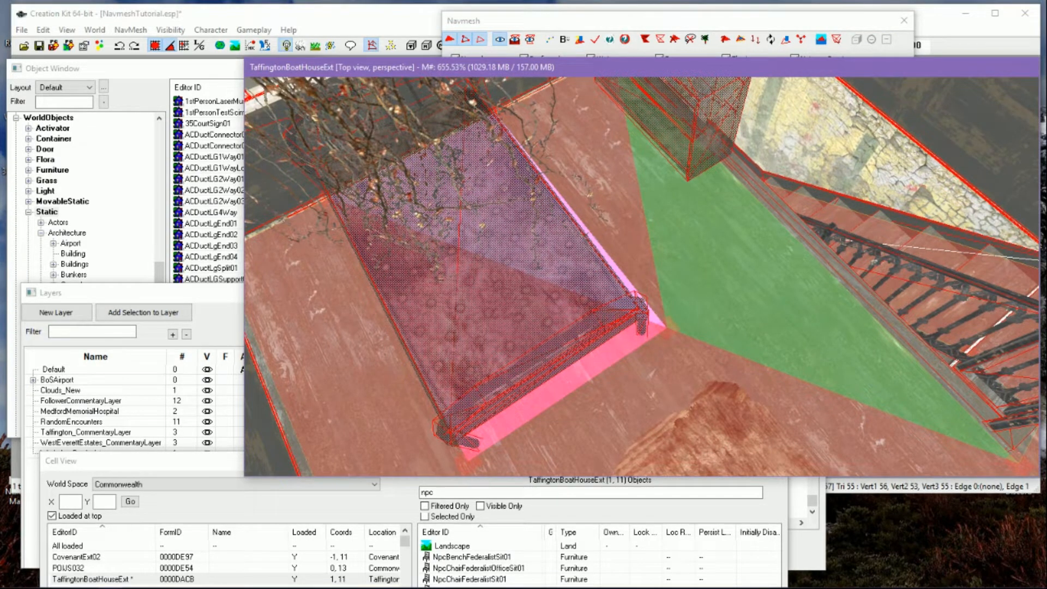
pyautogui.moveTo(562, 240); pyautogui.dragTo(562, 270, button='middle')
pyautogui.scroll(2, 545, 255)
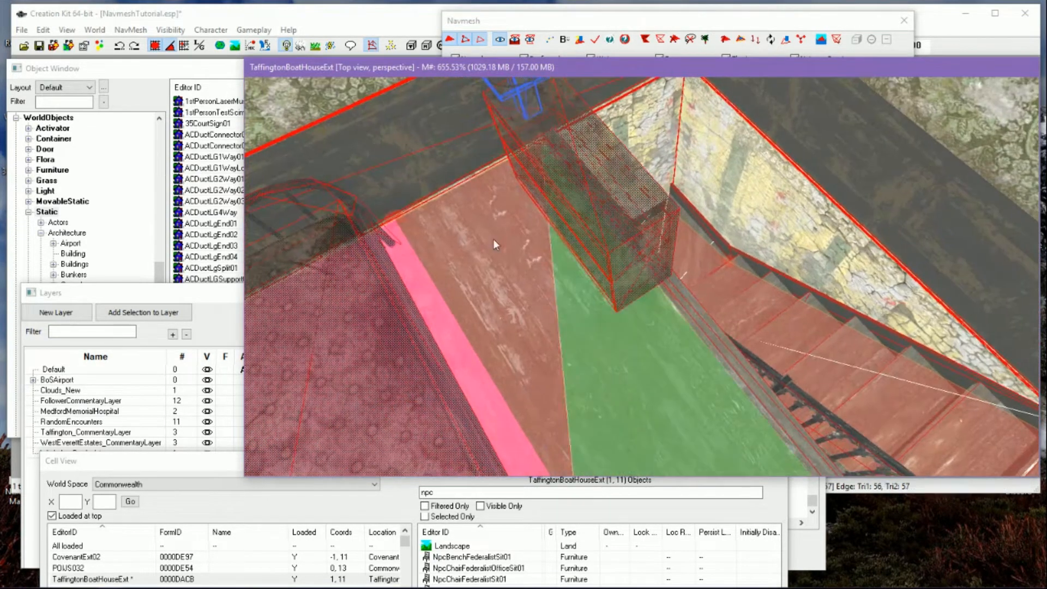
pyautogui.keyDown('ctrl'); pyautogui.rightClick(498, 161); pyautogui.keyUp('ctrl')
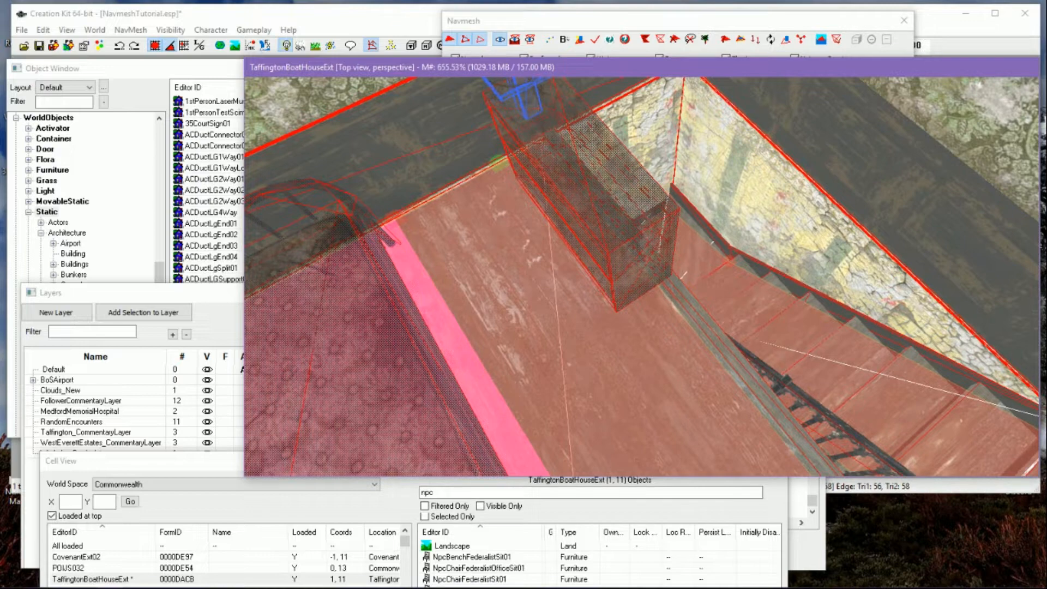
pyautogui.keyDown('ctrl'); pyautogui.rightClick(550, 243); pyautogui.keyUp('ctrl')
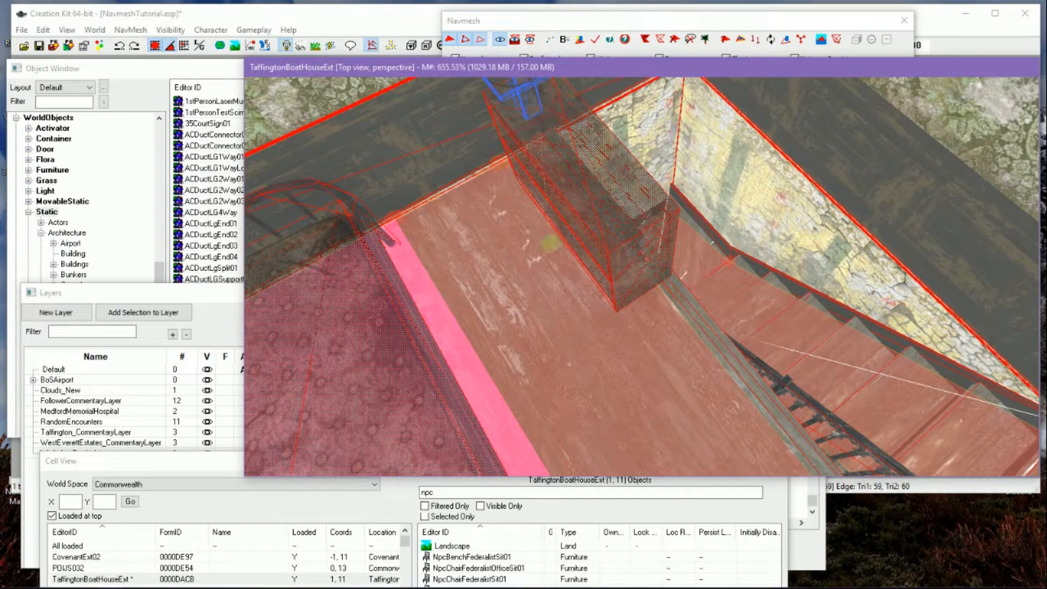
# Add a navmesh vertex at the cabinet's front corner and merge the vertex on the cabinet's side into it
pyautogui.keyDown('ctrl'); pyautogui.rightClick(620, 319); pyautogui.keyUp('ctrl')
pyautogui.hotkey('ctrl', 'z')
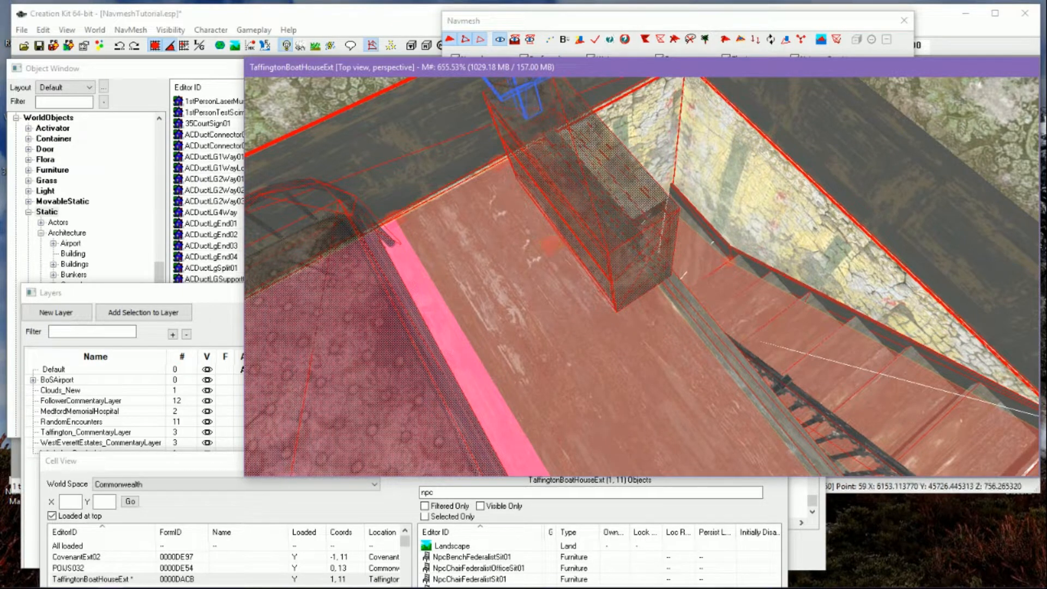
pyautogui.keyDown('ctrl'); pyautogui.rightClick(615, 325); pyautogui.keyUp('ctrl')
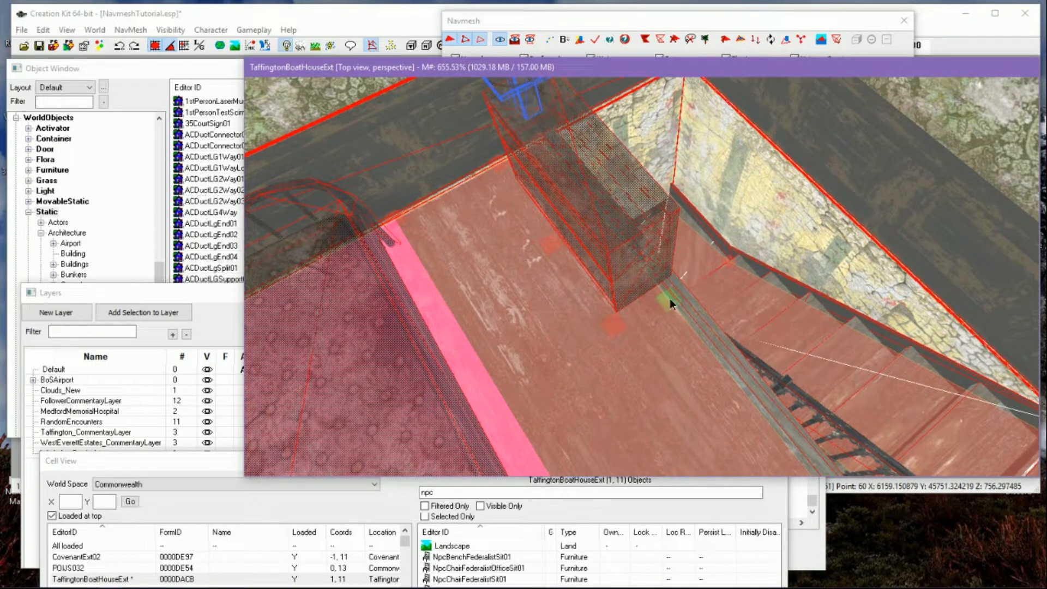
pyautogui.click(614, 326)
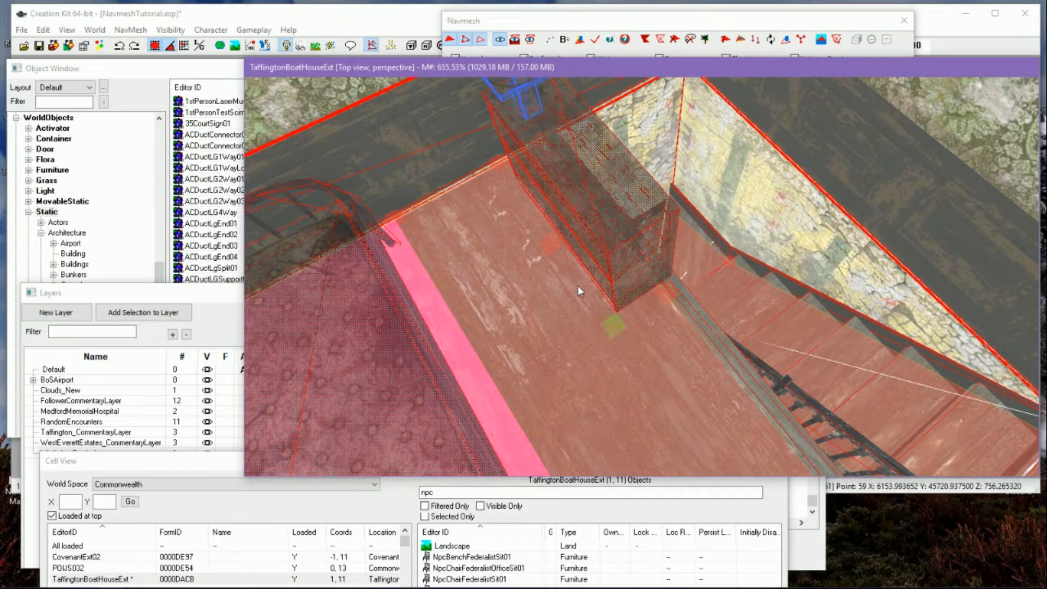
pyautogui.click(781, 57)
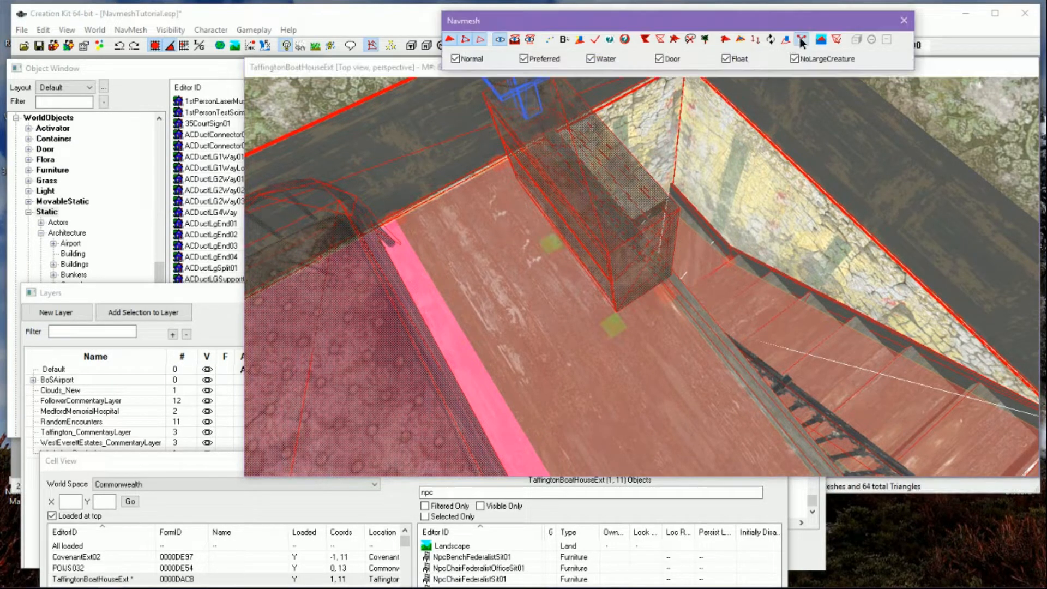
# Select the navmesh triangles under the cabinet, then filter the cell objects by "feder" and add FederalistBookcaseShort01 to the selection
pyautogui.click(544, 187)
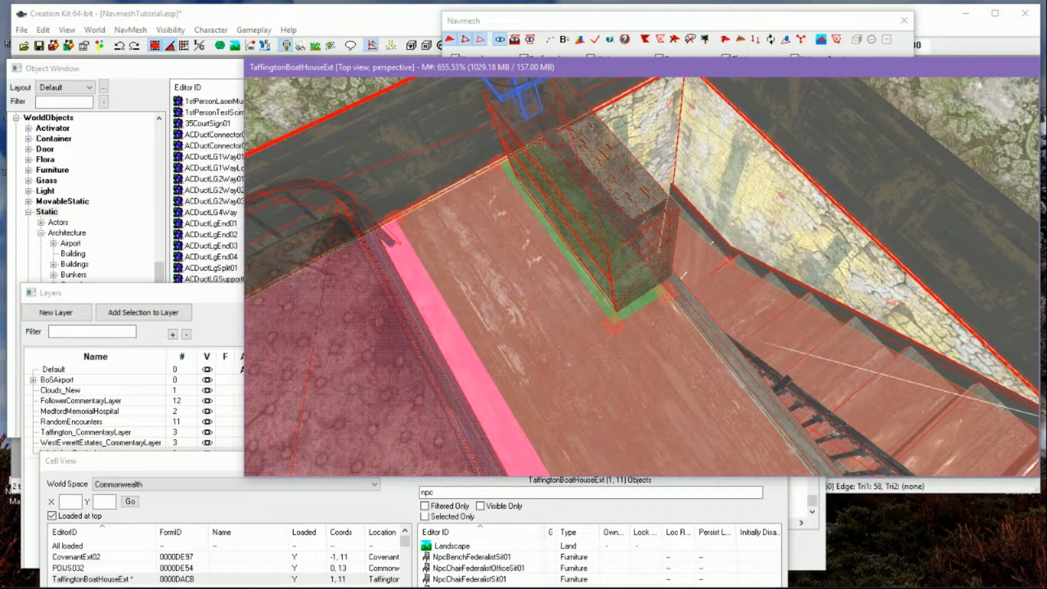
pyautogui.click(223, 312)
pyautogui.click(446, 479)
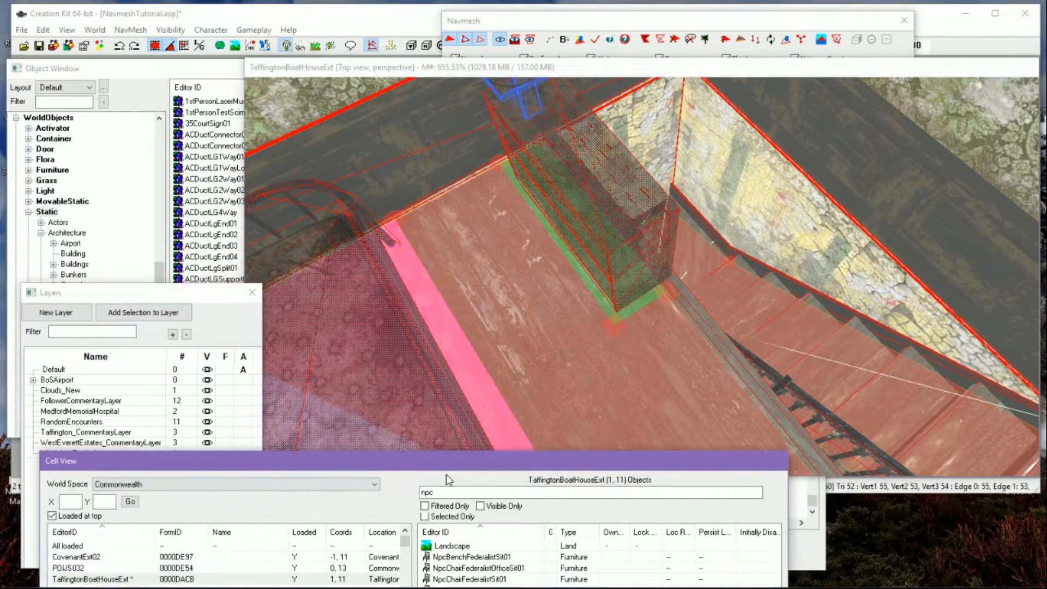
pyautogui.click(478, 492)
pyautogui.moveTo(460, 467); pyautogui.dragTo(442, 410)
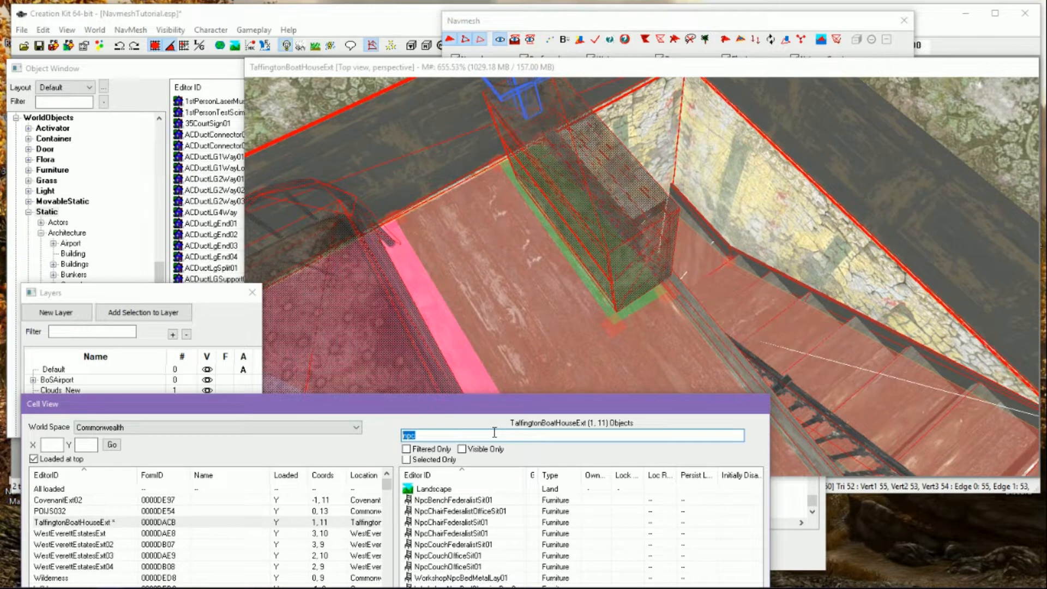
pyautogui.write('feder')
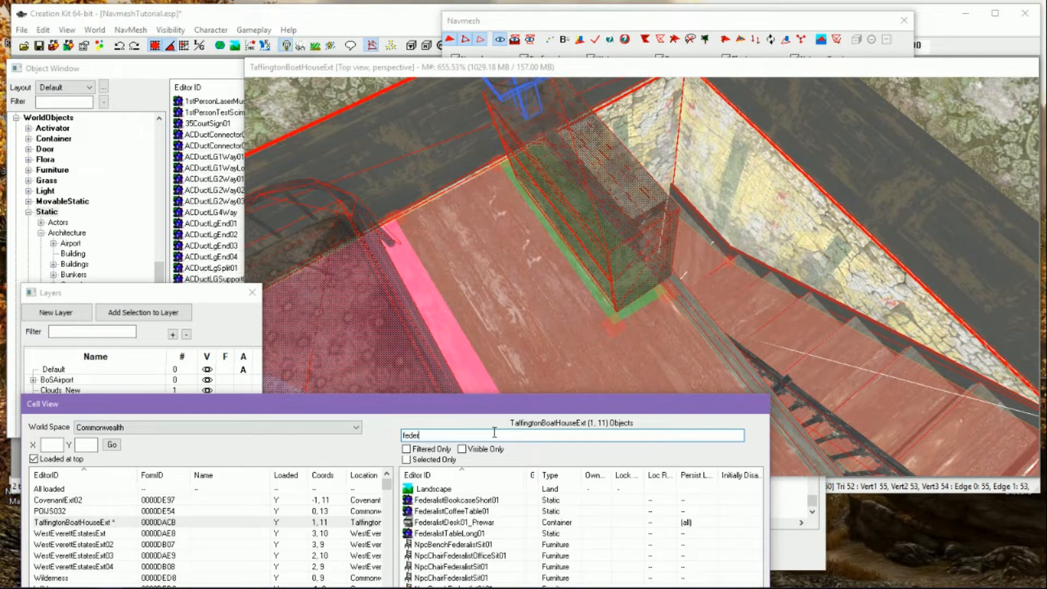
pyautogui.click(495, 501)
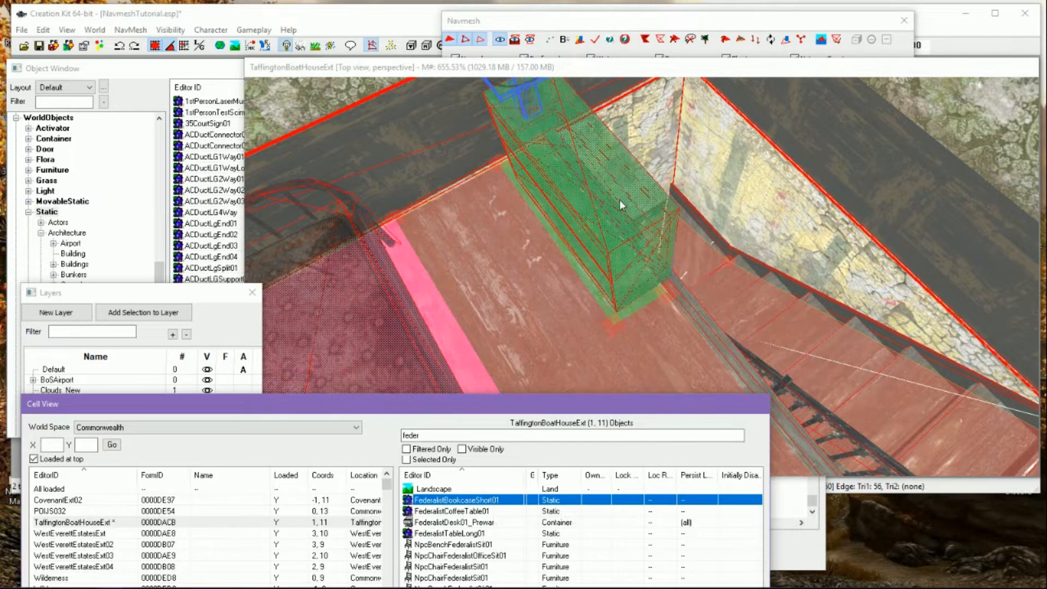
# Link precuts for the selected bookcase and the navmesh triangles beneath it
pyautogui.click(141, 30)
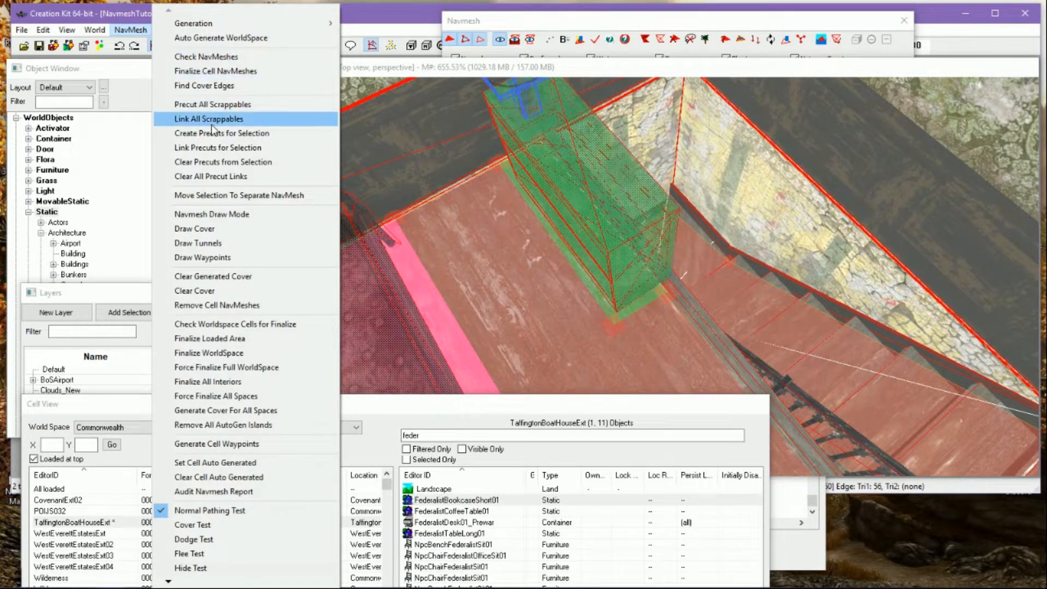
pyautogui.click(225, 149)
pyautogui.scroll(-3, 535, 302)
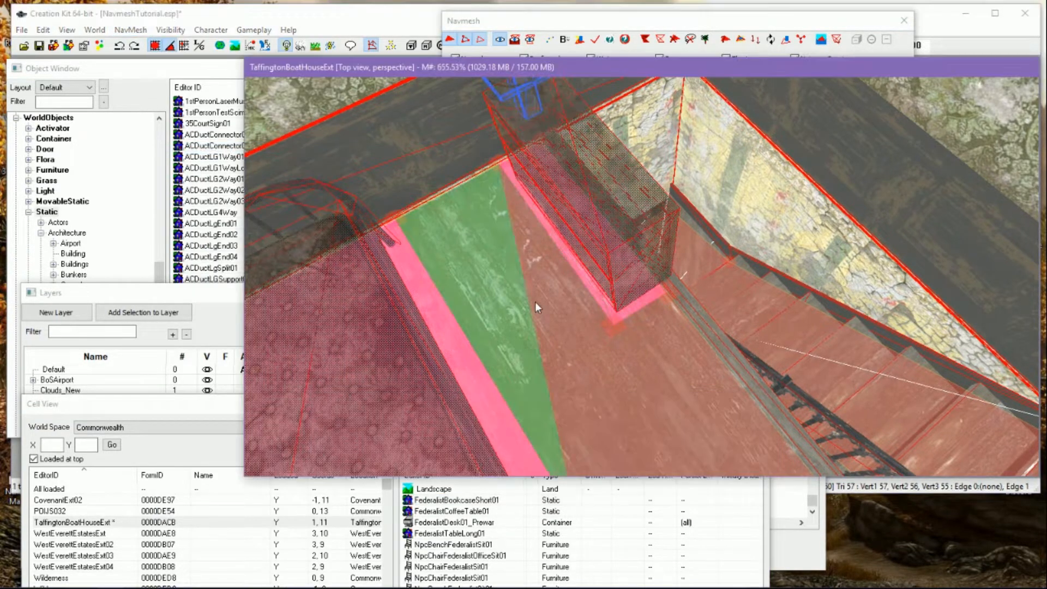
# Inspect the rest of the boathouse floor, including the desk and chair area, the bed and the stair railing
pyautogui.scroll(10, 647, 384)
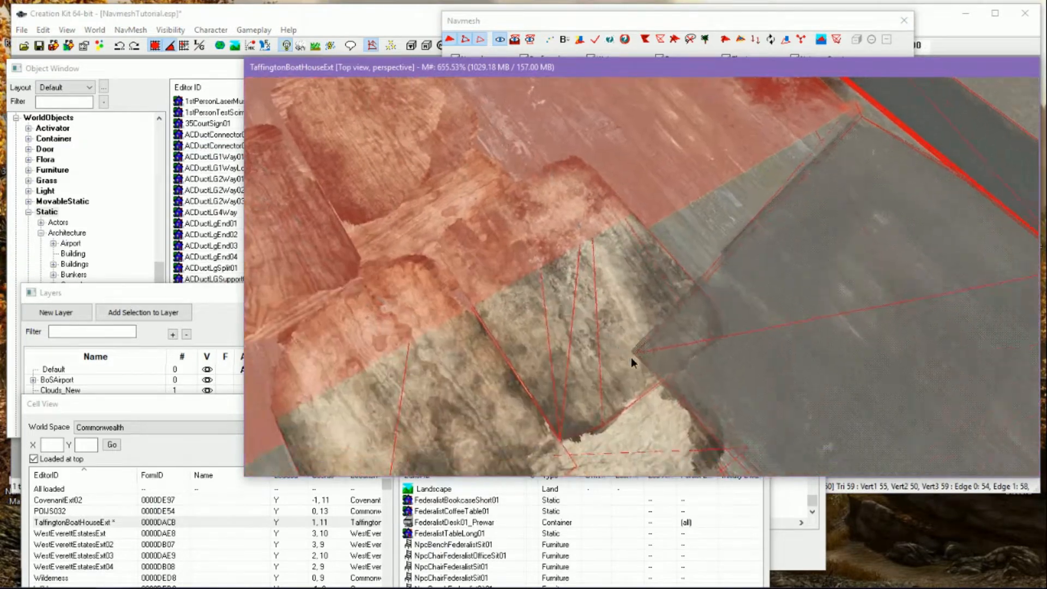
pyautogui.scroll(3, 631, 348)
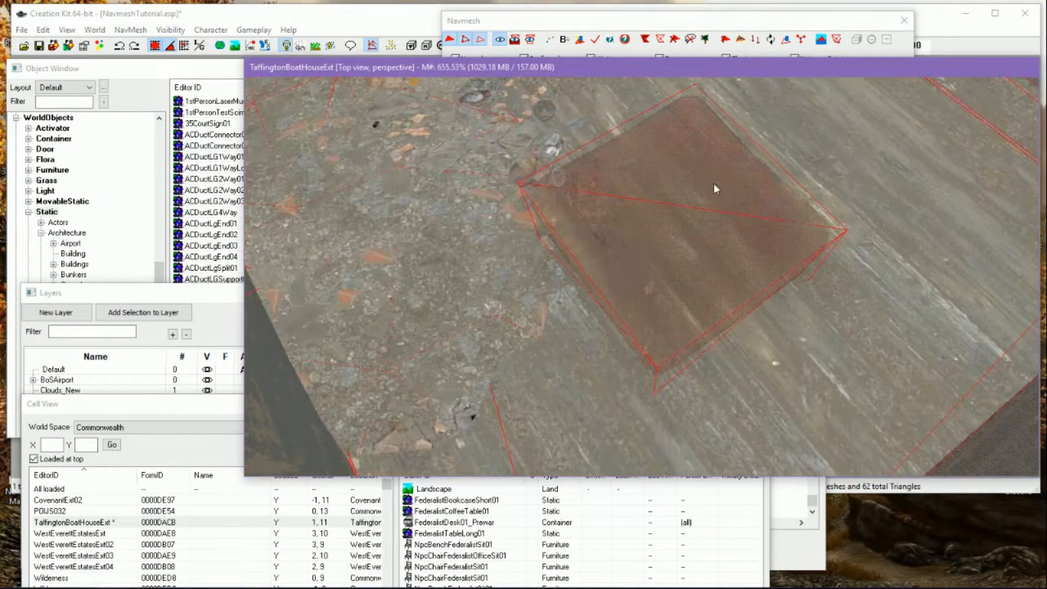
pyautogui.scroll(5, 641, 314)
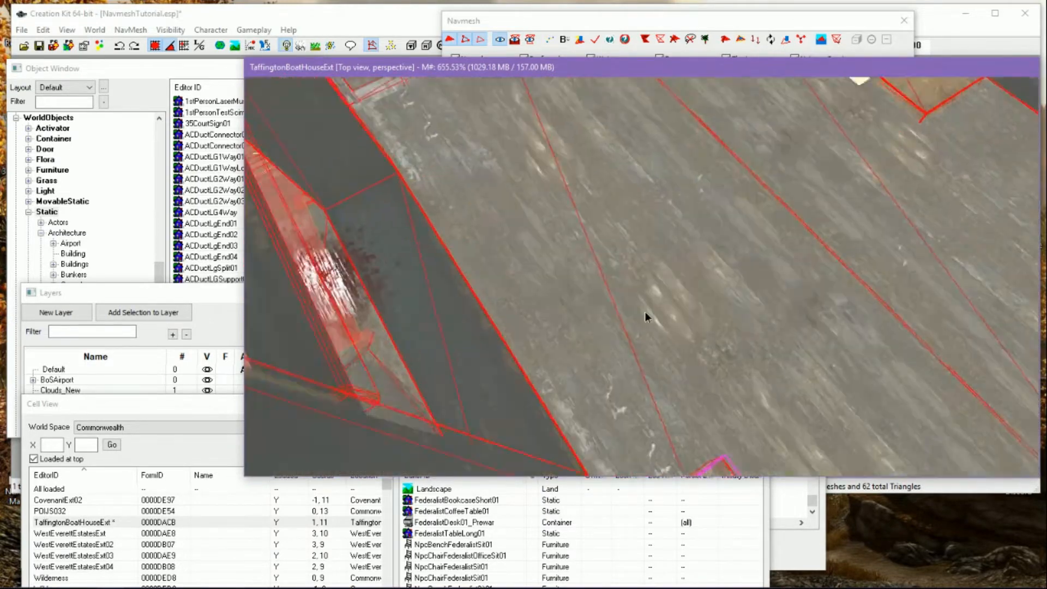
pyautogui.moveTo(644, 312)
pyautogui.mouseDown(button='middle')
pyautogui.moveTo(633, 323)
pyautogui.moveTo(626, 304)
pyautogui.mouseUp(button='middle')
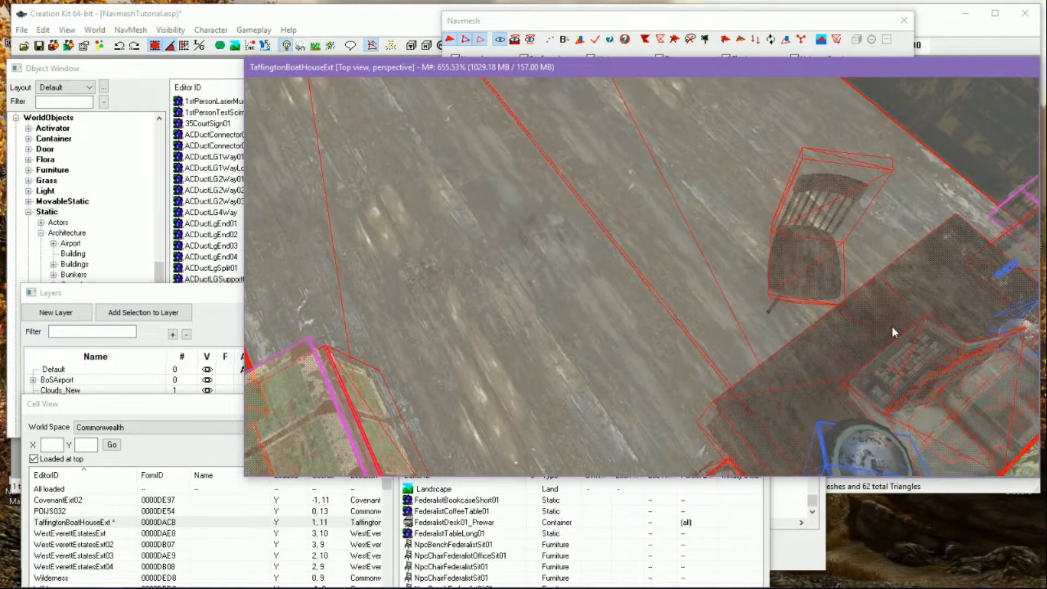
pyautogui.moveTo(892, 327); pyautogui.dragTo(943, 325, button='middle')
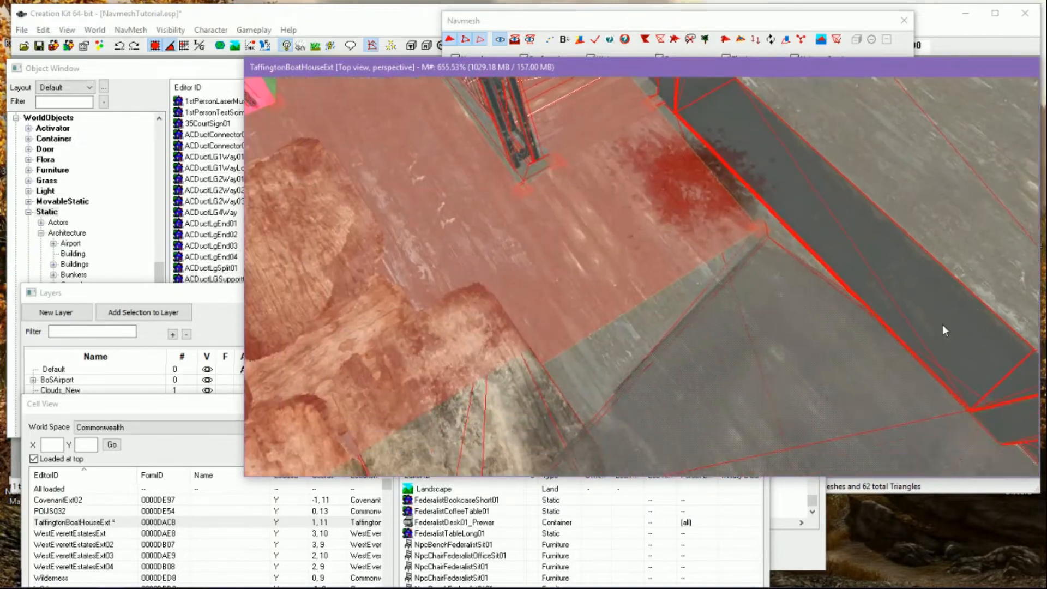
pyautogui.scroll(1, 670, 216)
pyautogui.scroll(-2, 670, 216)
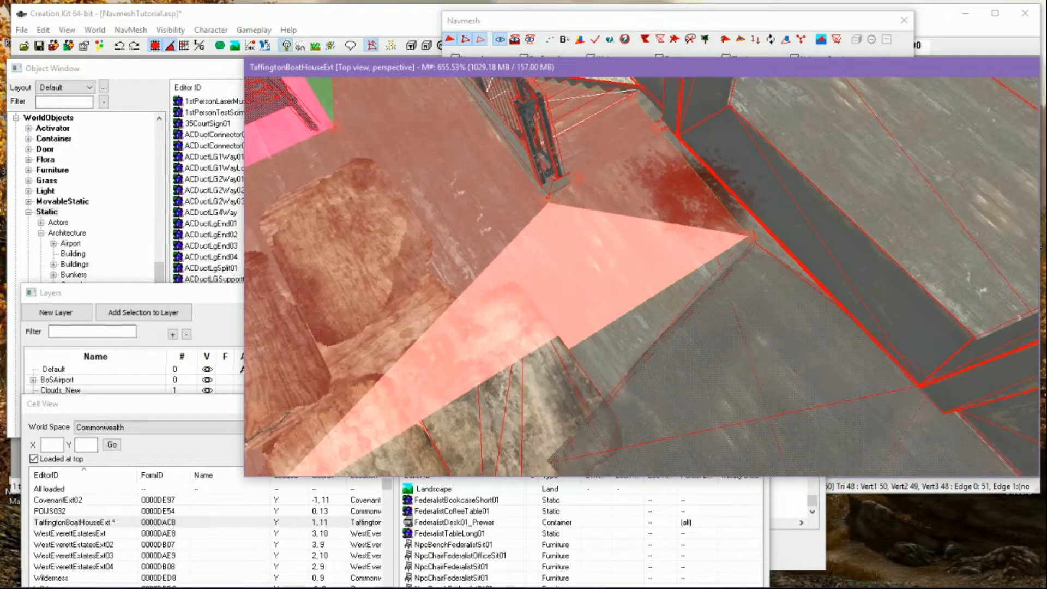
pyautogui.moveTo(670, 216); pyautogui.dragTo(586, 278, button='middle')
pyautogui.scroll(2, 689, 226)
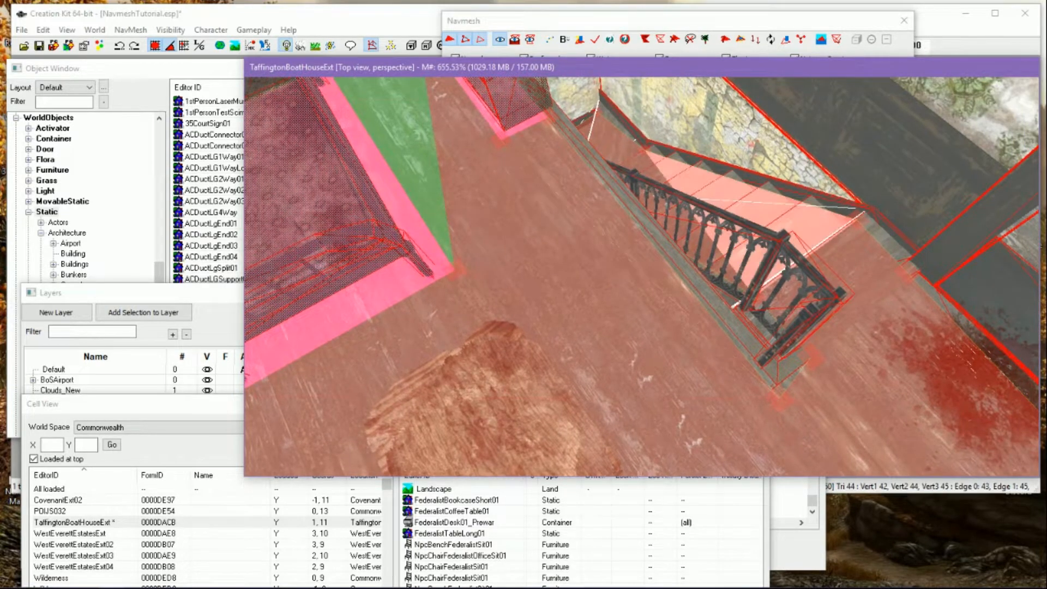
# Find the cover edges for the boathouse navmesh
pyautogui.click(580, 39)
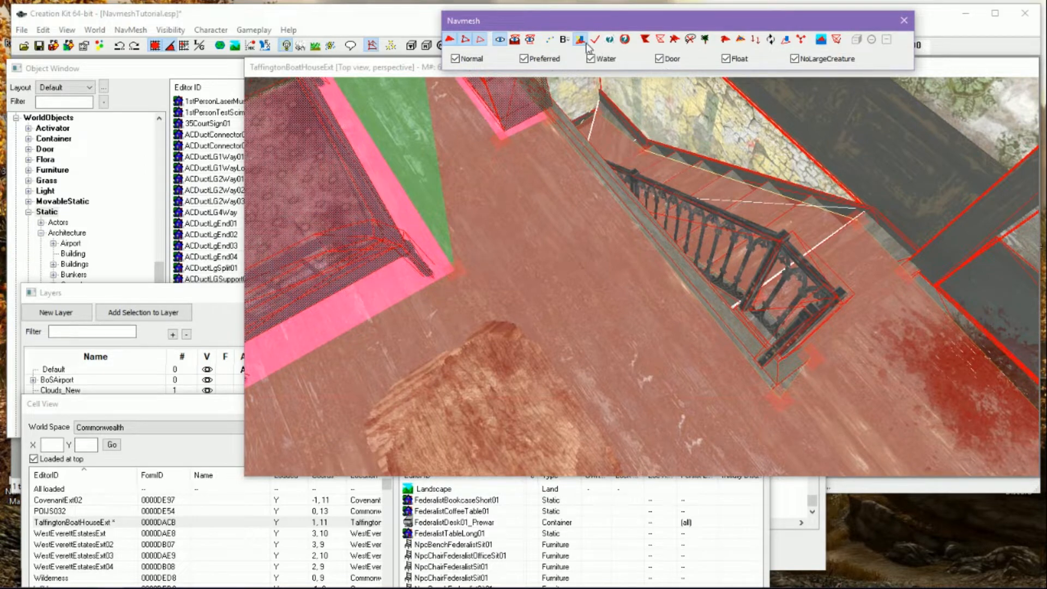
pyautogui.click(649, 203)
pyautogui.click(632, 93)
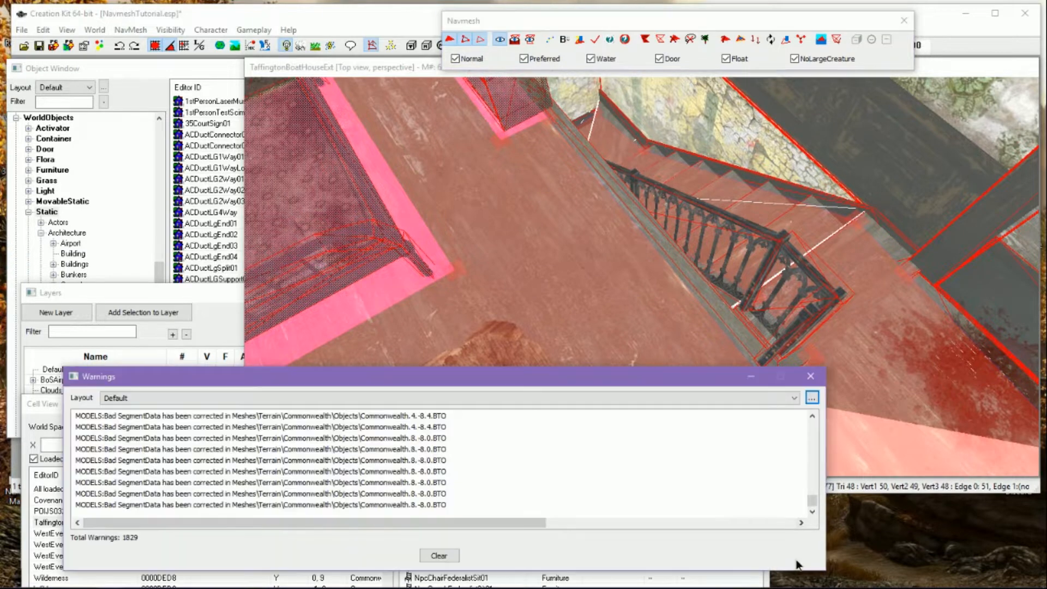
# Clear the warnings list and run Check NavMeshes on the boathouse cell
pyautogui.click(439, 556)
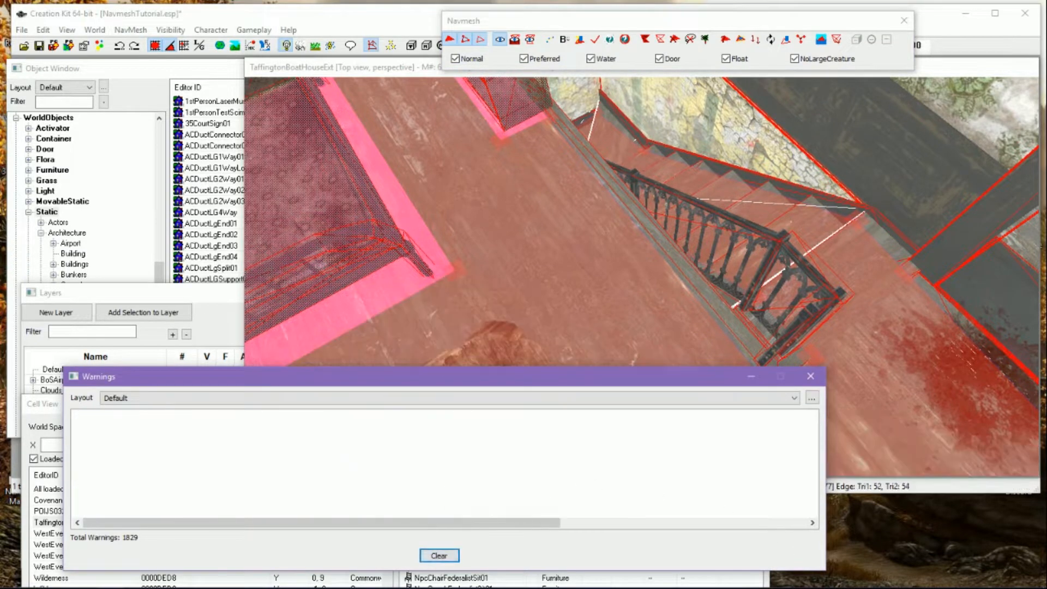
pyautogui.click(360, 16)
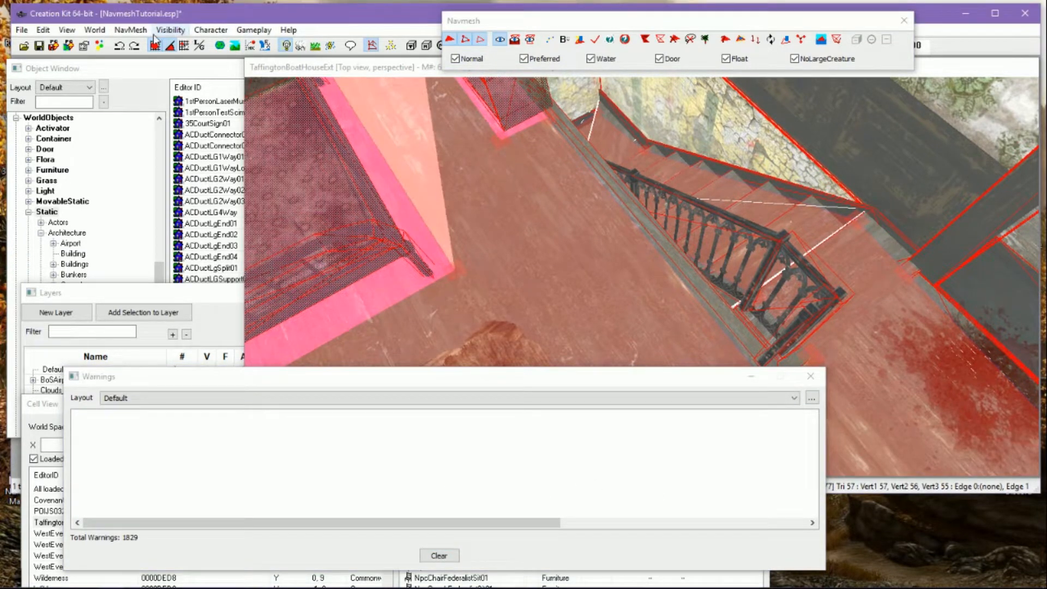
pyautogui.click(136, 31)
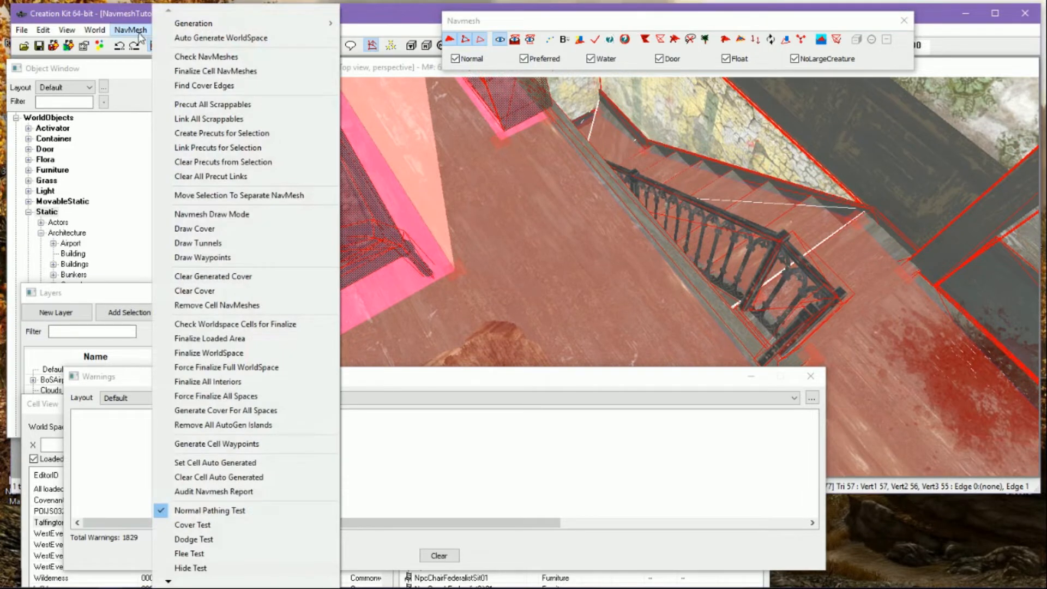
pyautogui.click(205, 59)
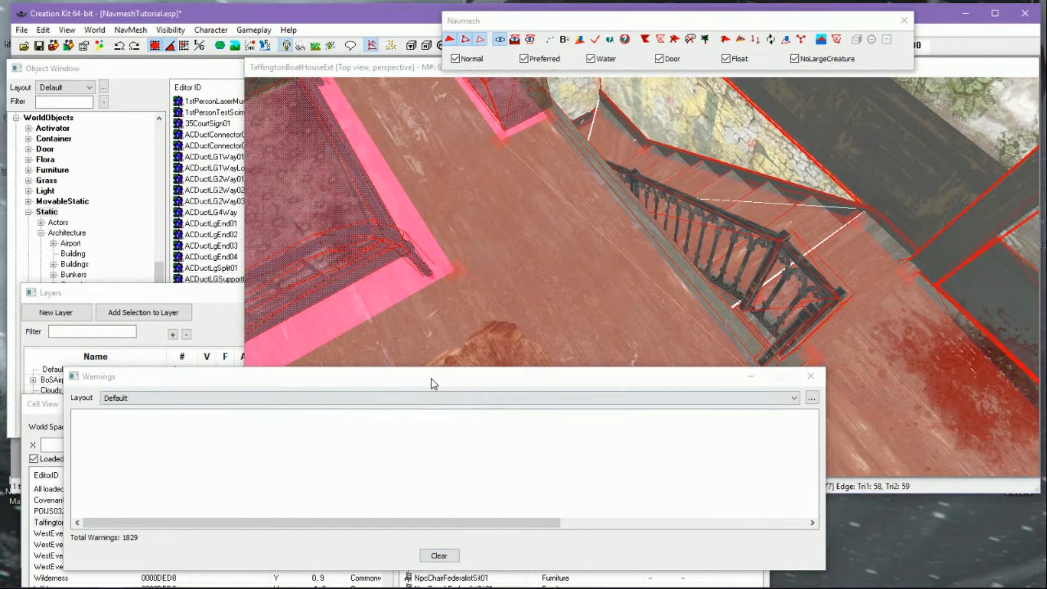
# Move the warnings window out of the way and save the NavmeshTutorial.esp plugin
pyautogui.moveTo(433, 384); pyautogui.dragTo(448, 429)
pyautogui.click(557, 23)
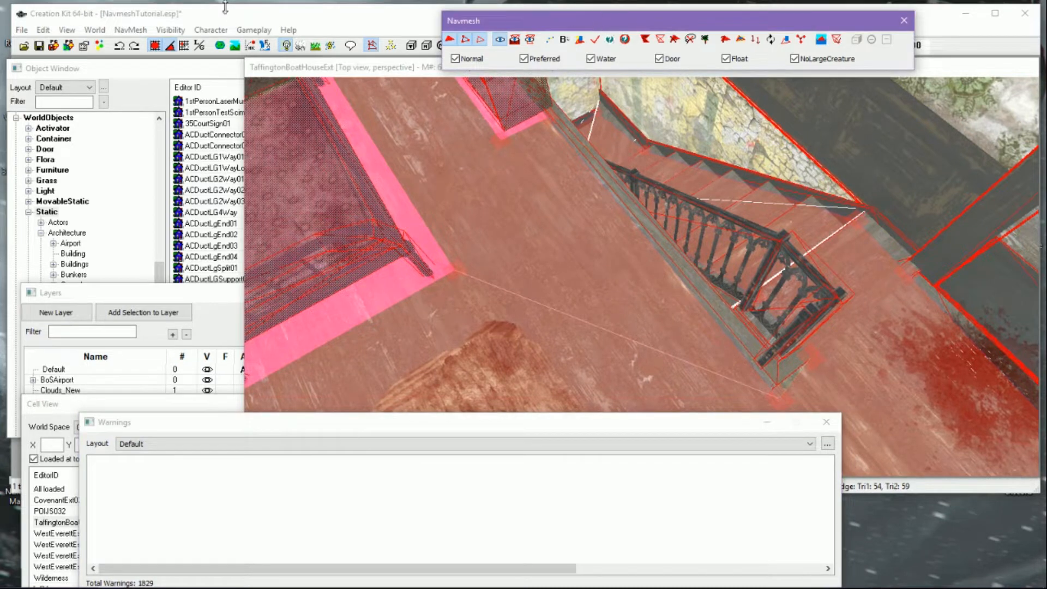
pyautogui.click(37, 48)
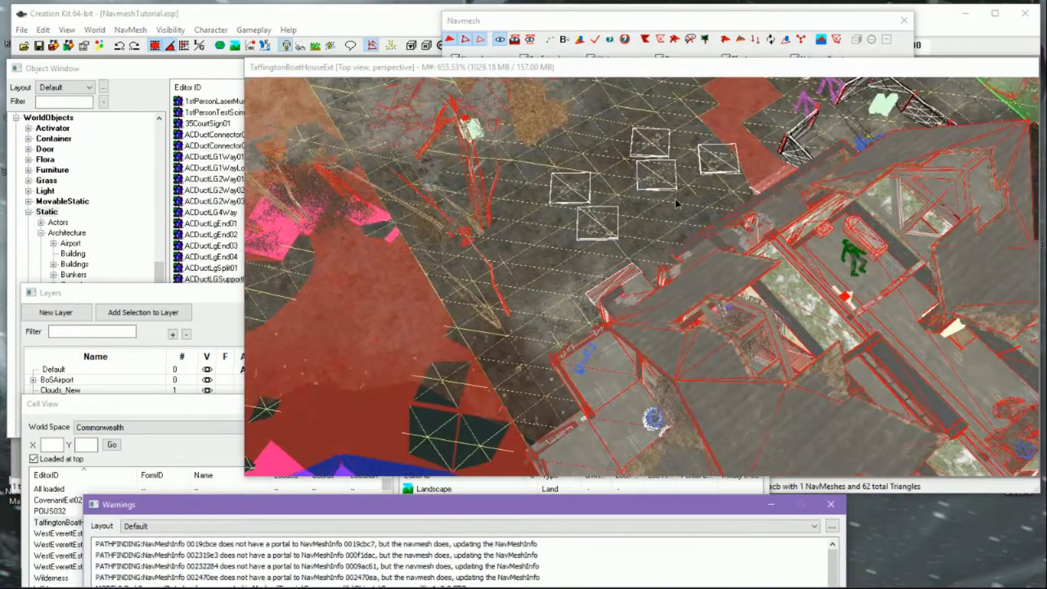
# Show the navmesh without world objects and examine the precut triangles in the boathouse and the neighbouring Wilderness cell
pyautogui.moveTo(675, 199); pyautogui.dragTo(634, 212, button='middle')
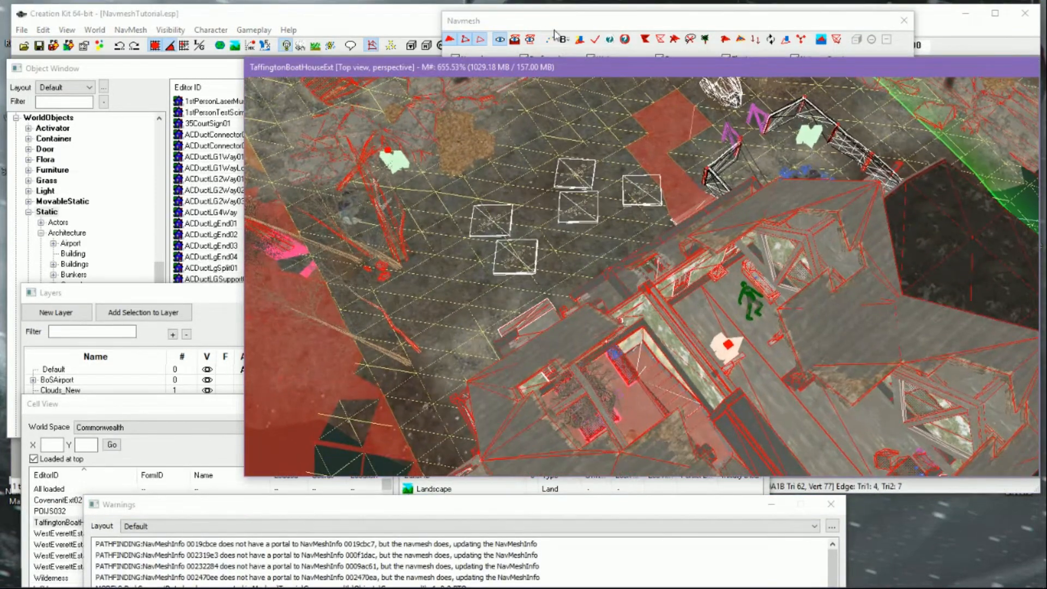
pyautogui.click(531, 39)
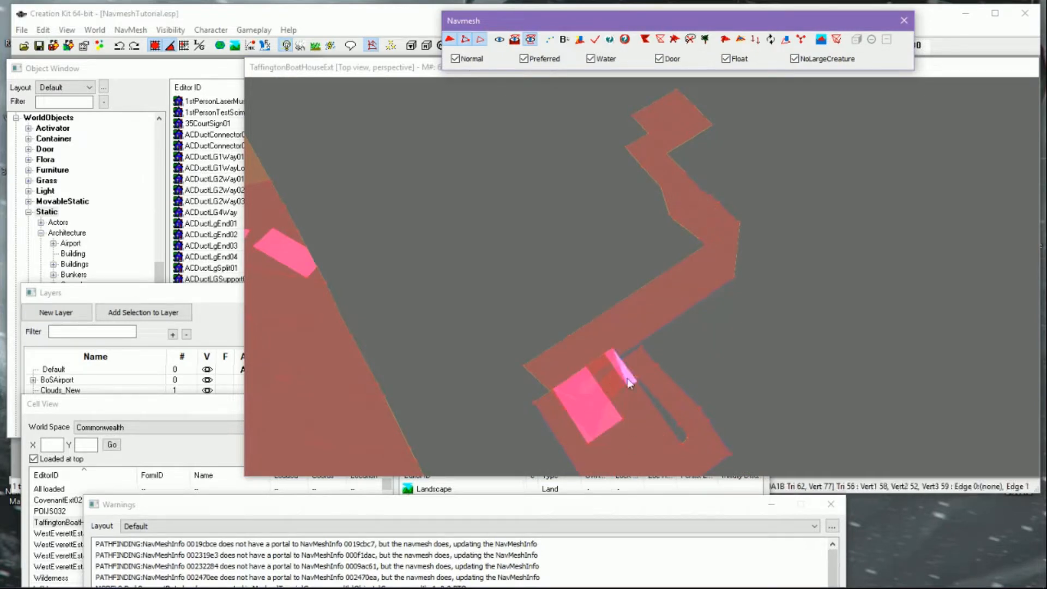
pyautogui.scroll(2, 642, 278)
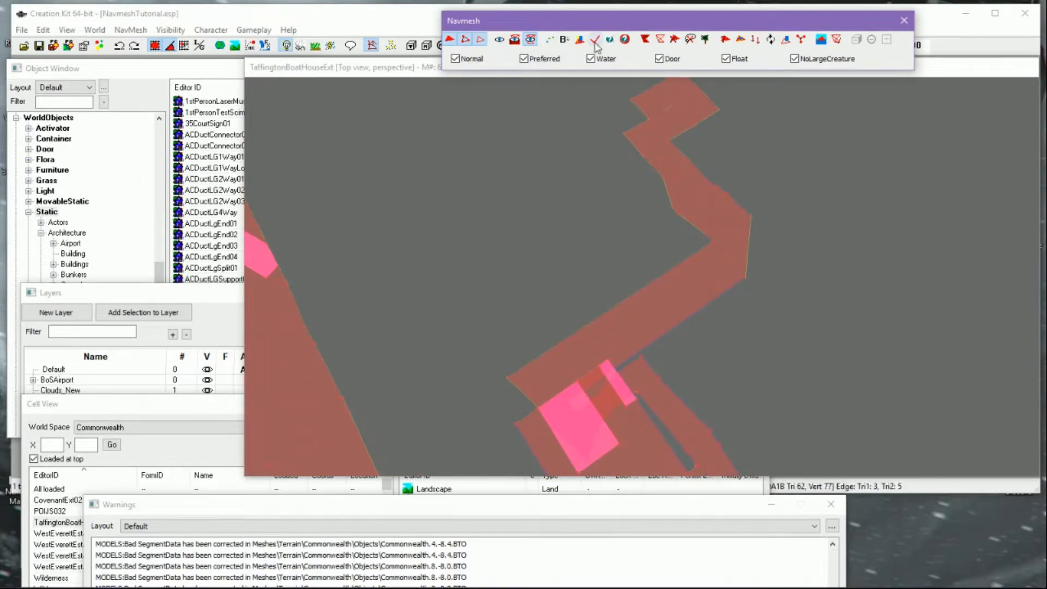
pyautogui.moveTo(468, 218); pyautogui.dragTo(571, 71, button='middle')
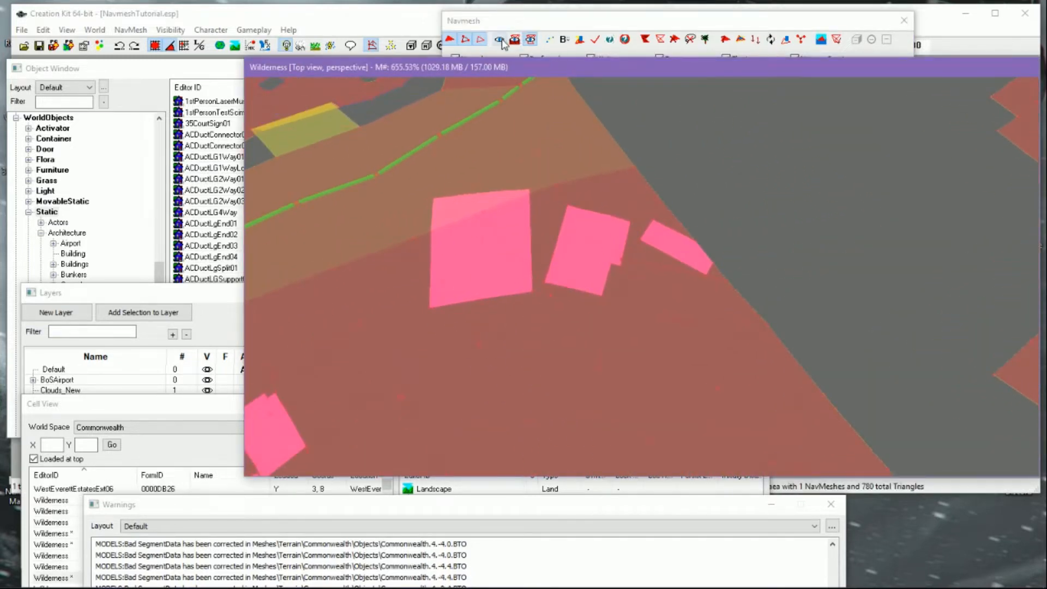
# Restore the display of world objects and clear all precut links from the Wilderness cell's navmesh
pyautogui.click(501, 40)
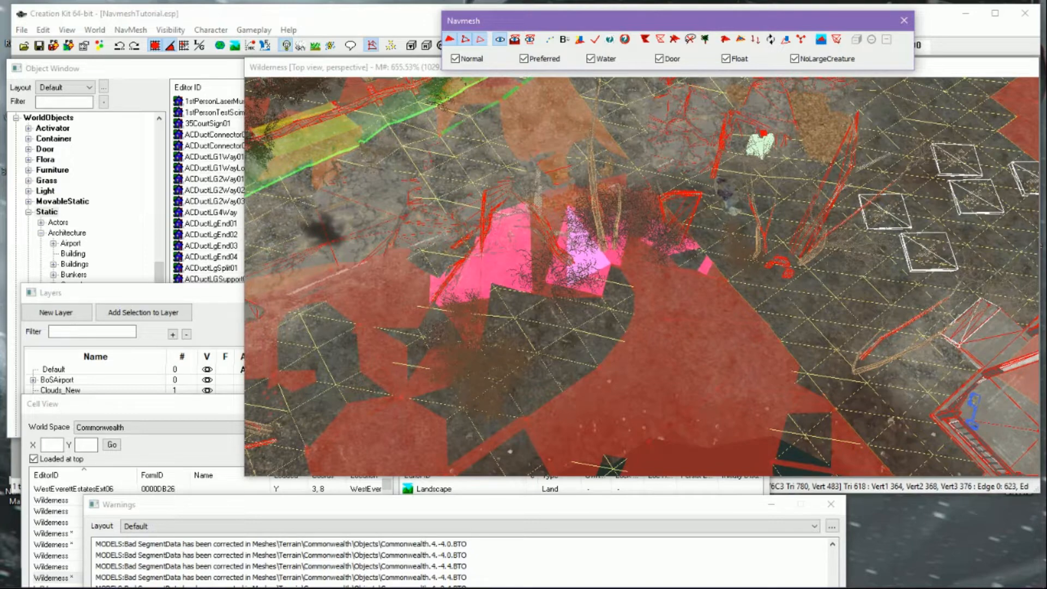
pyautogui.scroll(2, 587, 253)
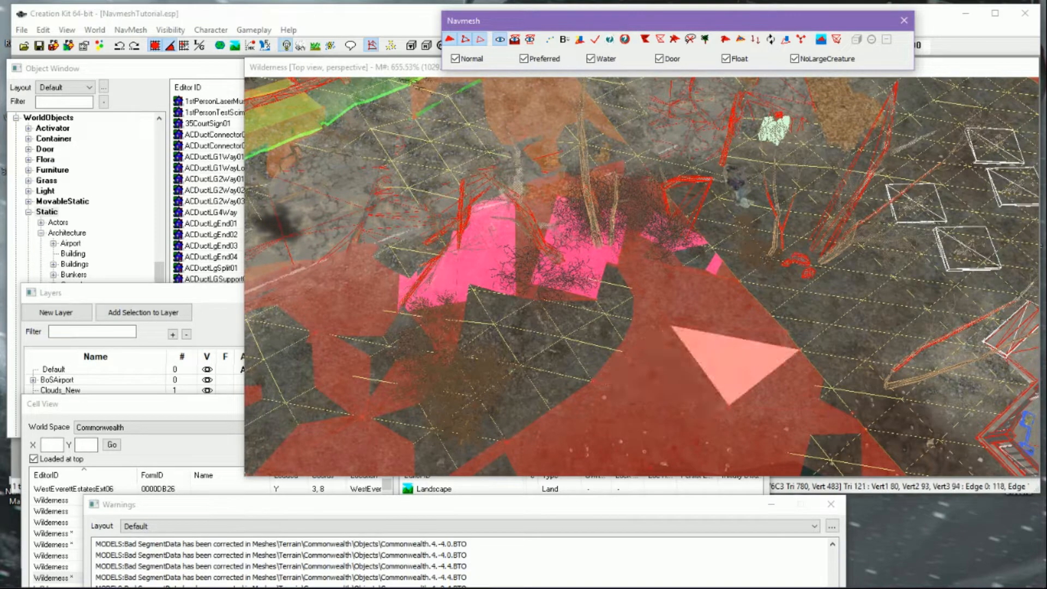
pyautogui.moveTo(734, 361); pyautogui.dragTo(812, 405, button='middle')
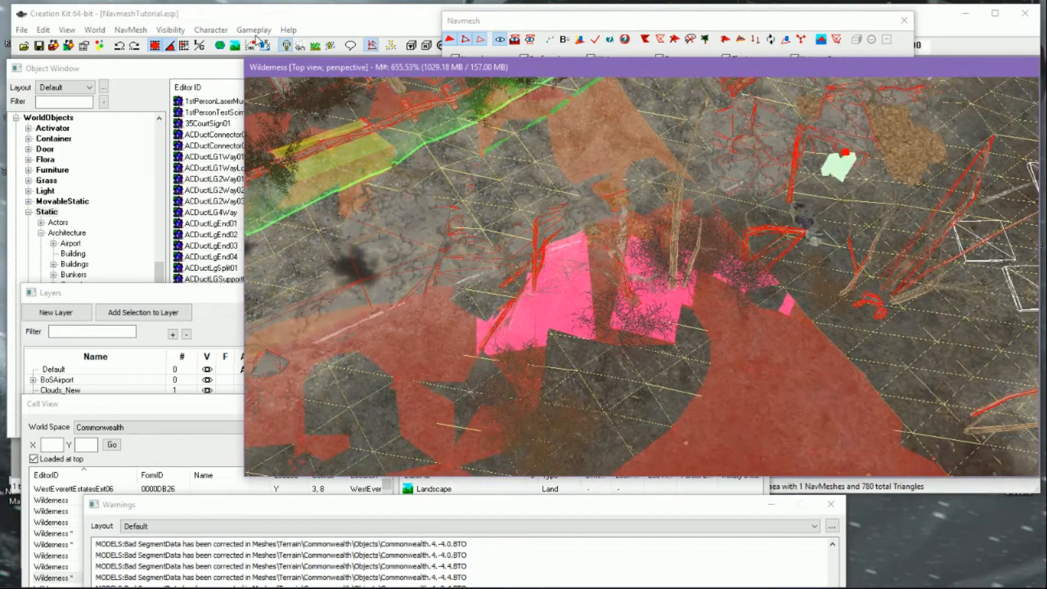
pyautogui.click(142, 31)
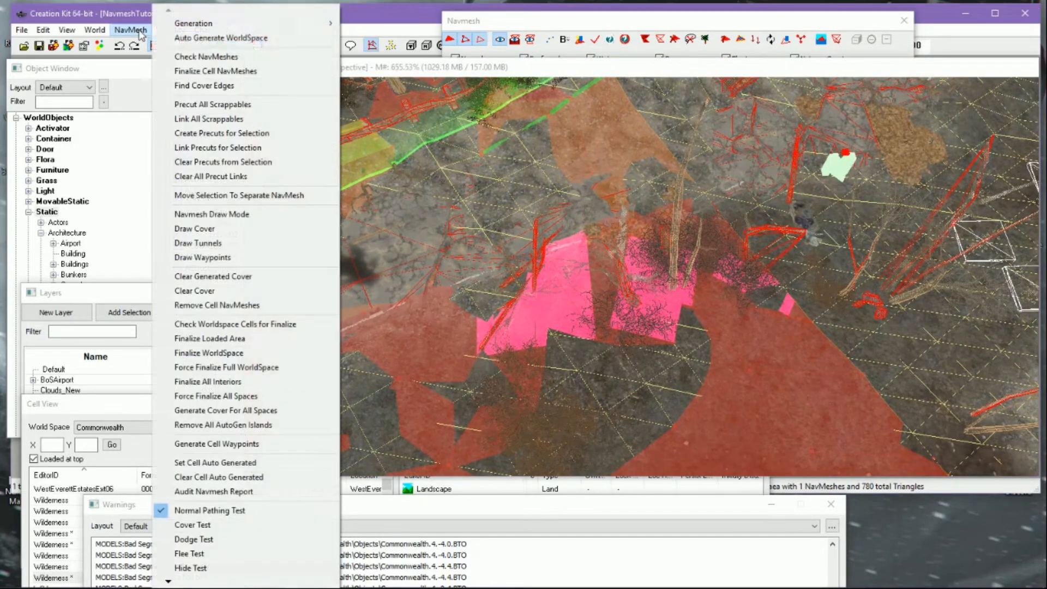
pyautogui.click(259, 178)
pyautogui.scroll(-3, 715, 344)
pyautogui.moveTo(719, 351); pyautogui.dragTo(720, 203, button='middle')
pyautogui.moveTo(708, 279); pyautogui.dragTo(624, 331, button='middle')
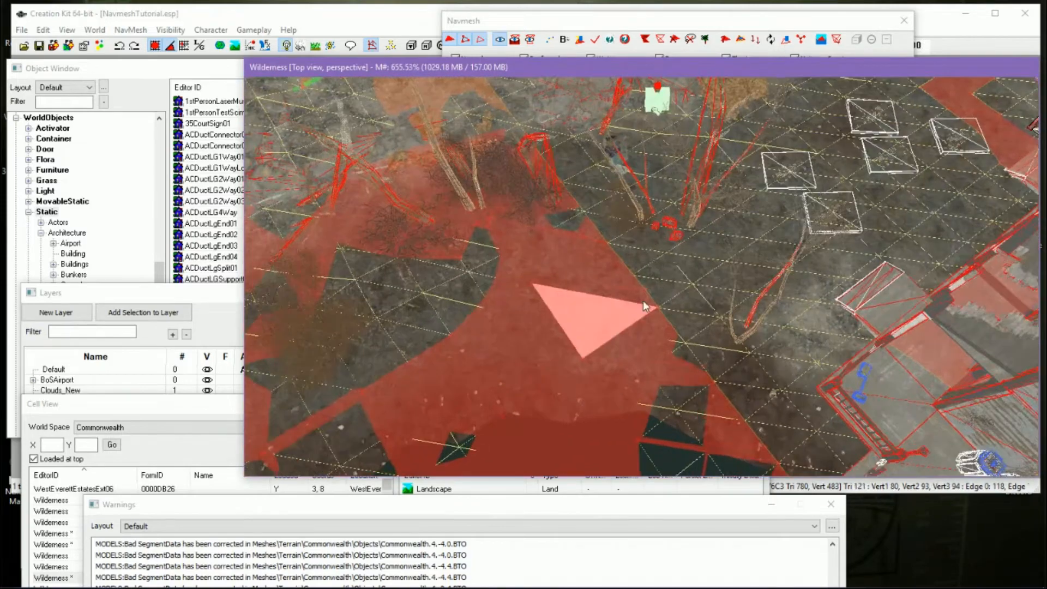
# Examine the navmesh edge in the Wilderness cell and the uncovered ground around the boxed objects in TaffingtonBoatHouseExt
pyautogui.scroll(2, 643, 297)
pyautogui.click(671, 271)
pyautogui.scroll(5, 671, 272)
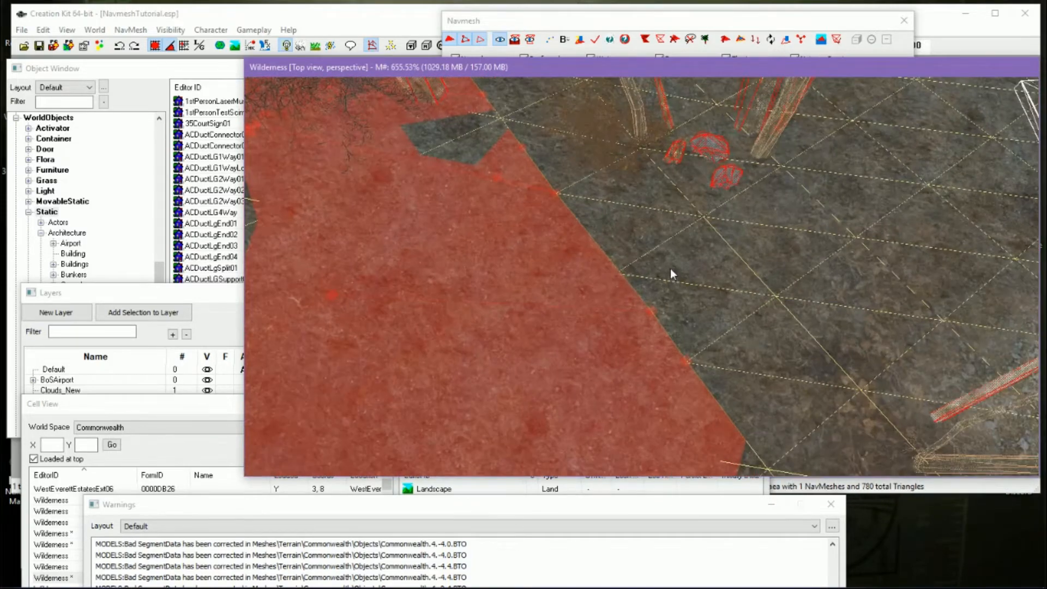
pyautogui.moveTo(670, 268); pyautogui.dragTo(600, 276, button='middle')
pyautogui.moveTo(718, 251); pyautogui.dragTo(691, 281, button='middle')
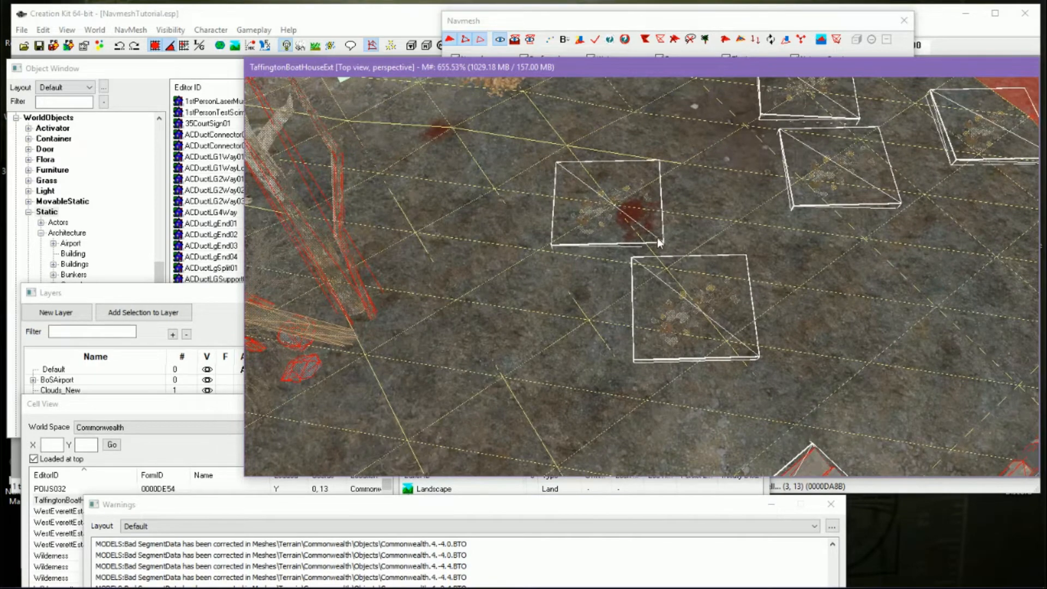
pyautogui.click(605, 25)
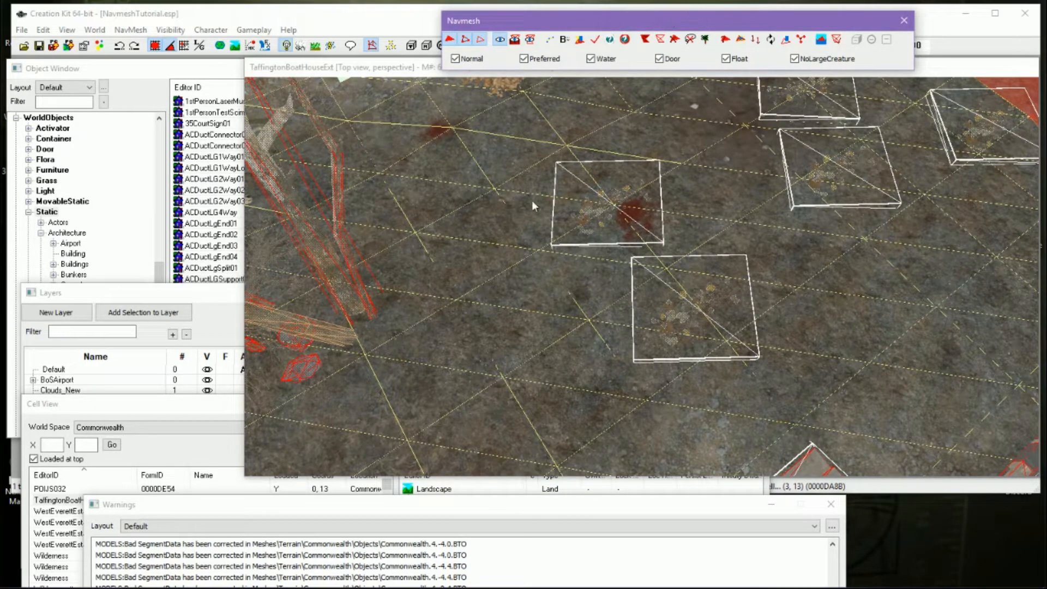
pyautogui.click(315, 21)
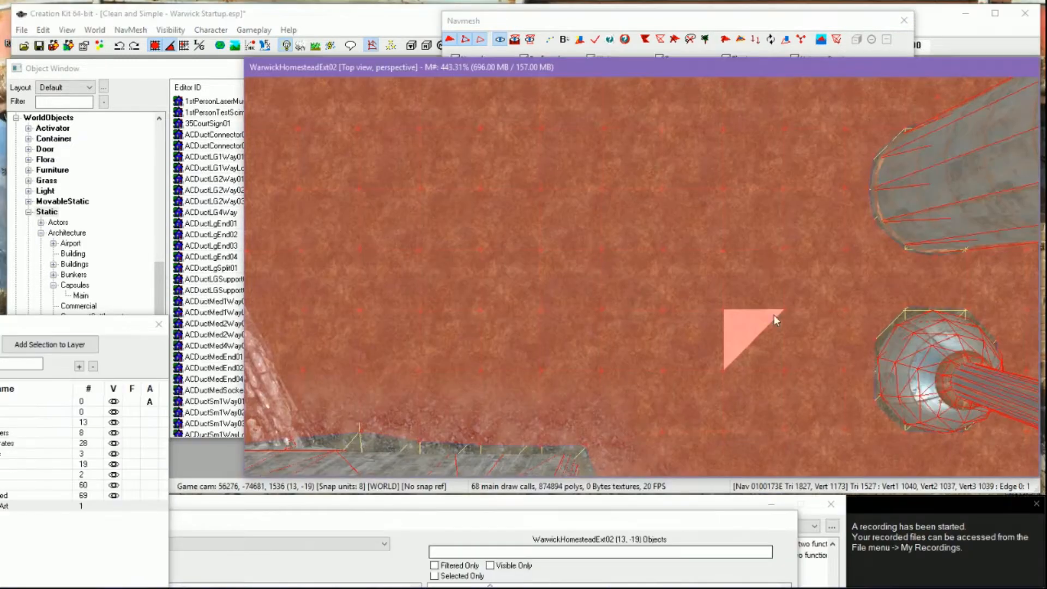
# Examine the dense ground navmesh of WarwickHomesteadExt02 around the T-shaped navmesh near the stairs
pyautogui.click(1038, 507)
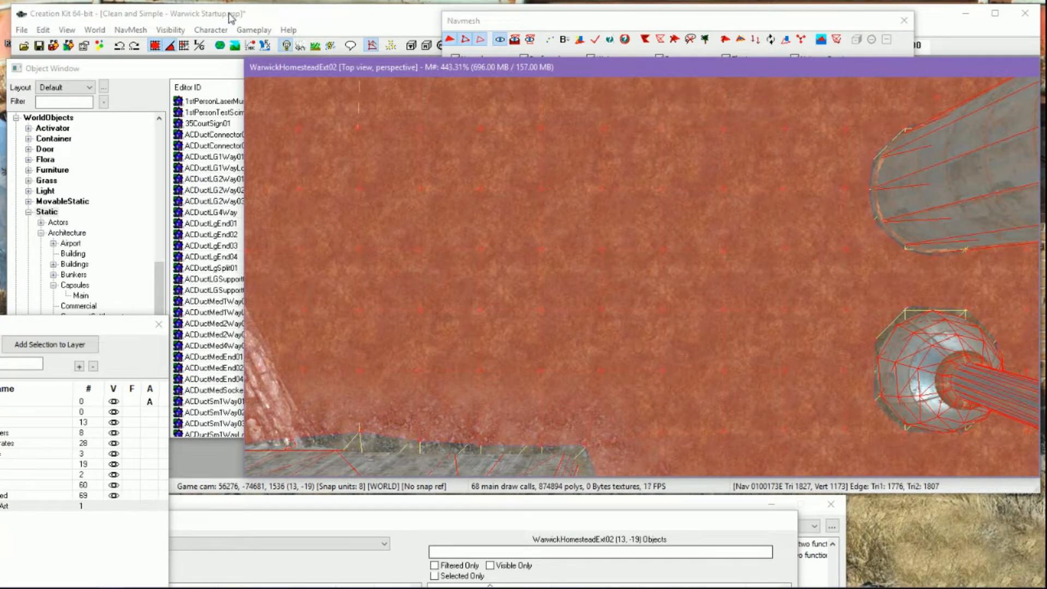
pyautogui.moveTo(734, 346); pyautogui.dragTo(702, 276, button='middle')
pyautogui.scroll(-3, 594, 85)
pyautogui.moveTo(595, 93); pyautogui.dragTo(660, 234, button='middle')
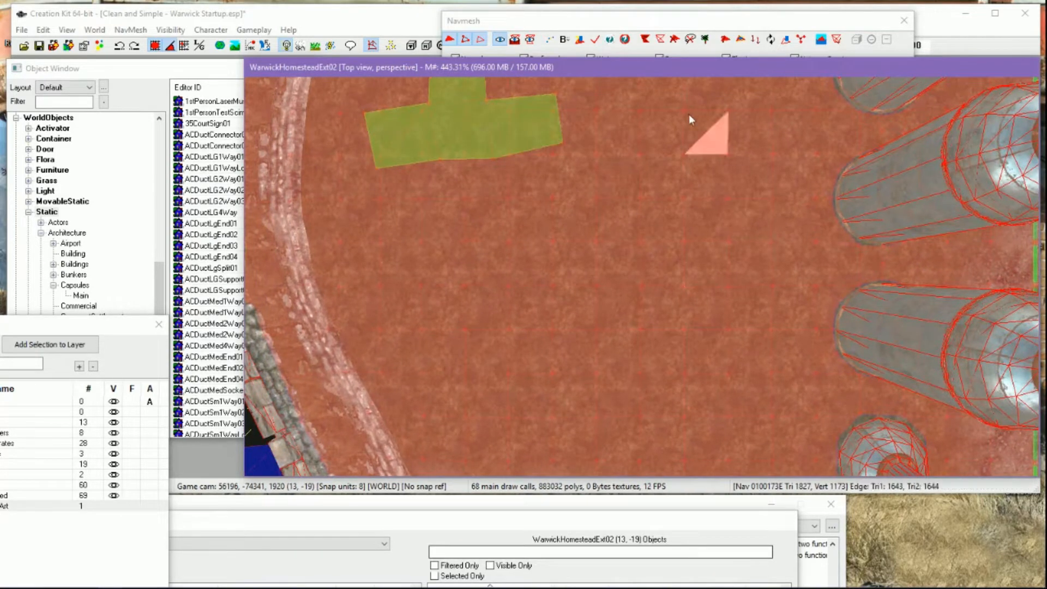
pyautogui.moveTo(689, 113); pyautogui.dragTo(697, 251, button='middle')
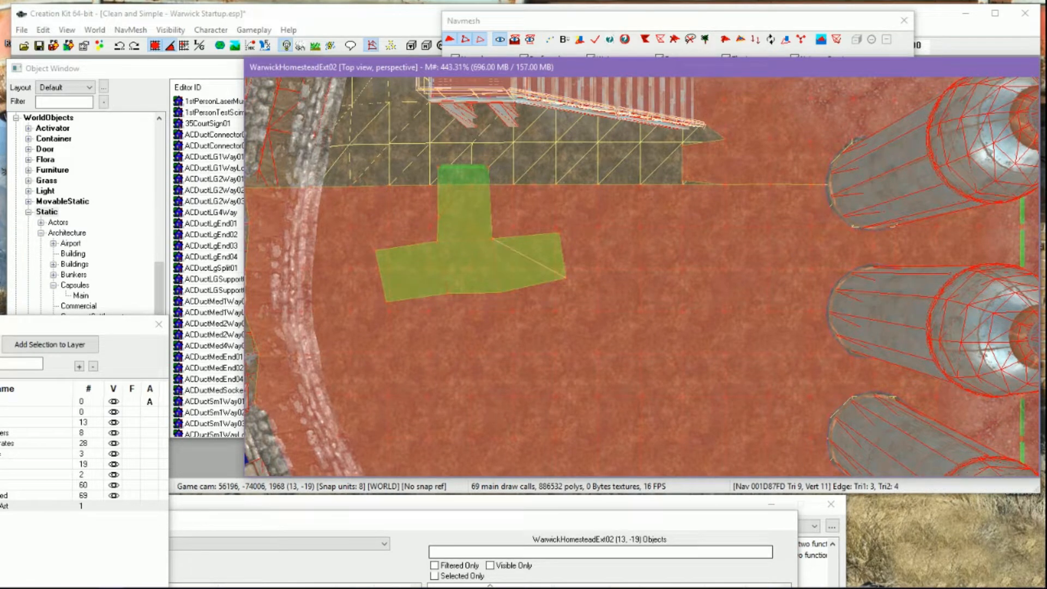
pyautogui.moveTo(545, 266); pyautogui.dragTo(549, 287, button='middle')
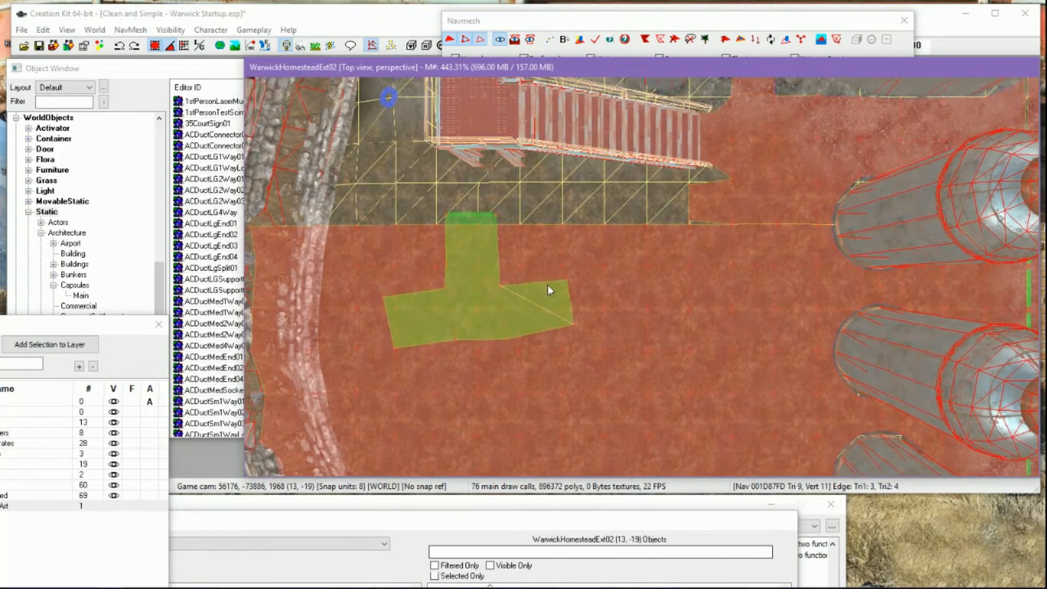
pyautogui.scroll(-2, 651, 267)
pyautogui.moveTo(669, 255); pyautogui.dragTo(669, 268, button='middle')
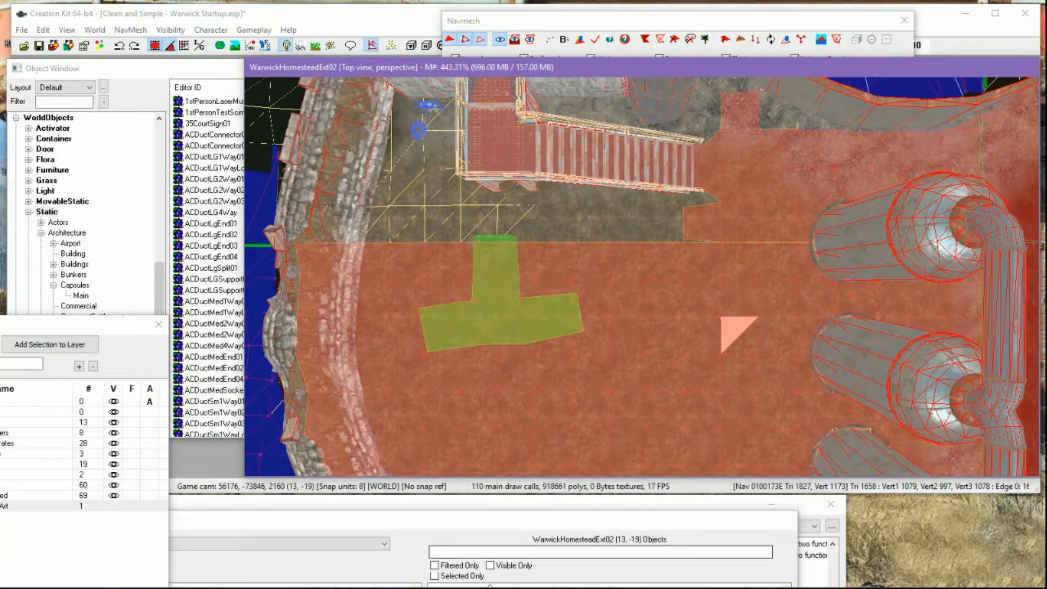
pyautogui.scroll(-1, 845, 242)
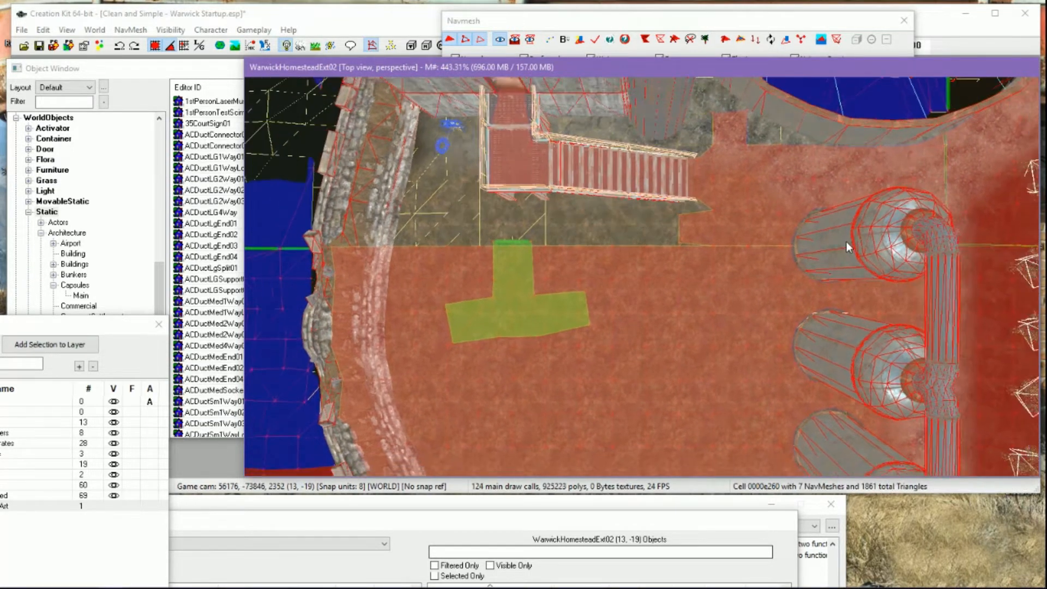
# Examine the navmesh along the WarwickHomesteadExt02 and Wilderness cell border, including the tanks, the round pool and the crop plots
pyautogui.moveTo(846, 242); pyautogui.dragTo(771, 346, button='middle')
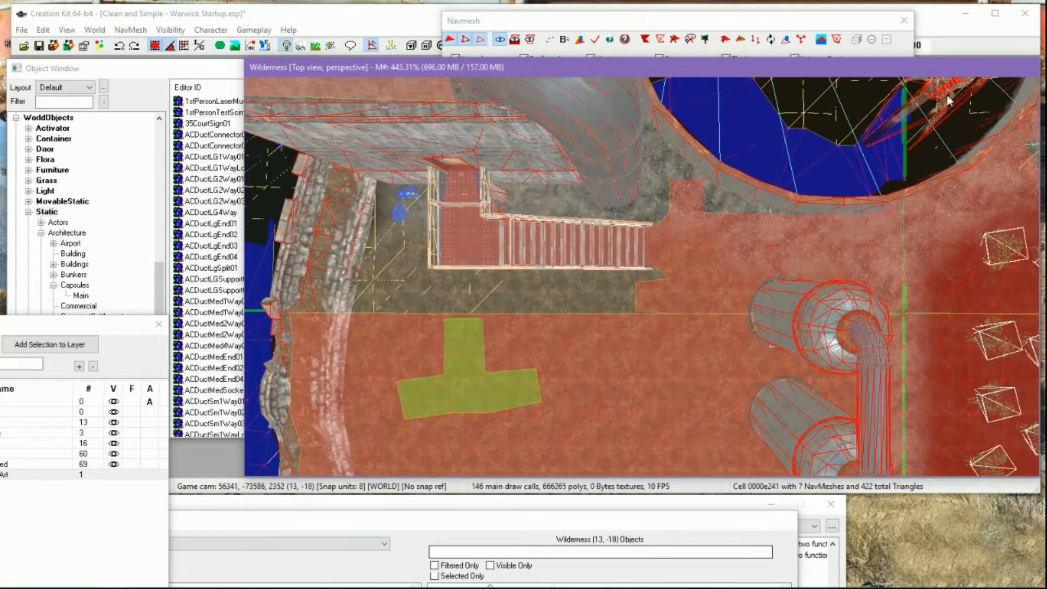
pyautogui.moveTo(948, 100); pyautogui.dragTo(926, 128, button='middle')
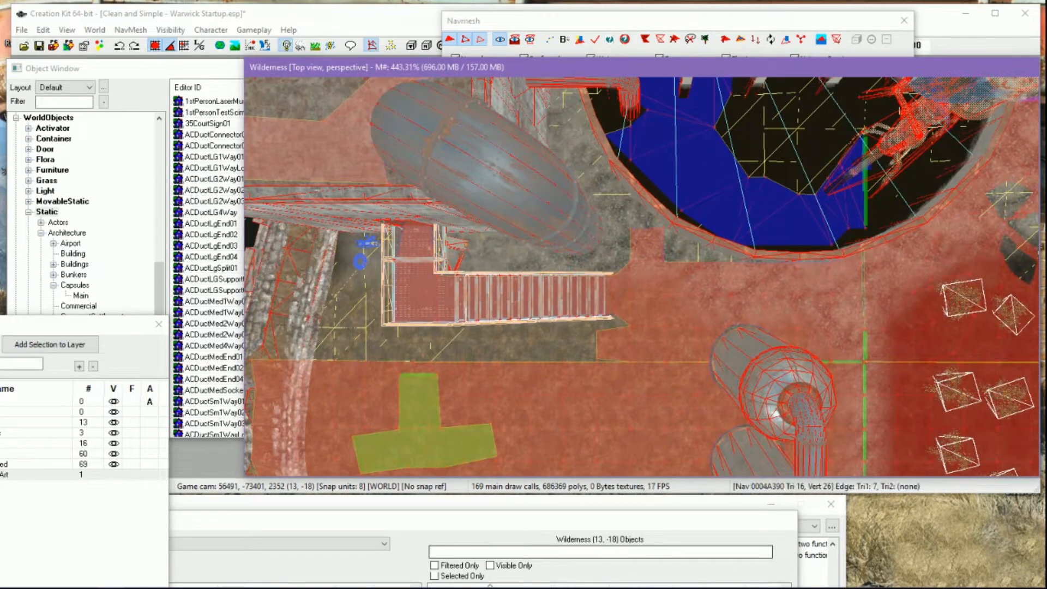
pyautogui.scroll(-4, 789, 171)
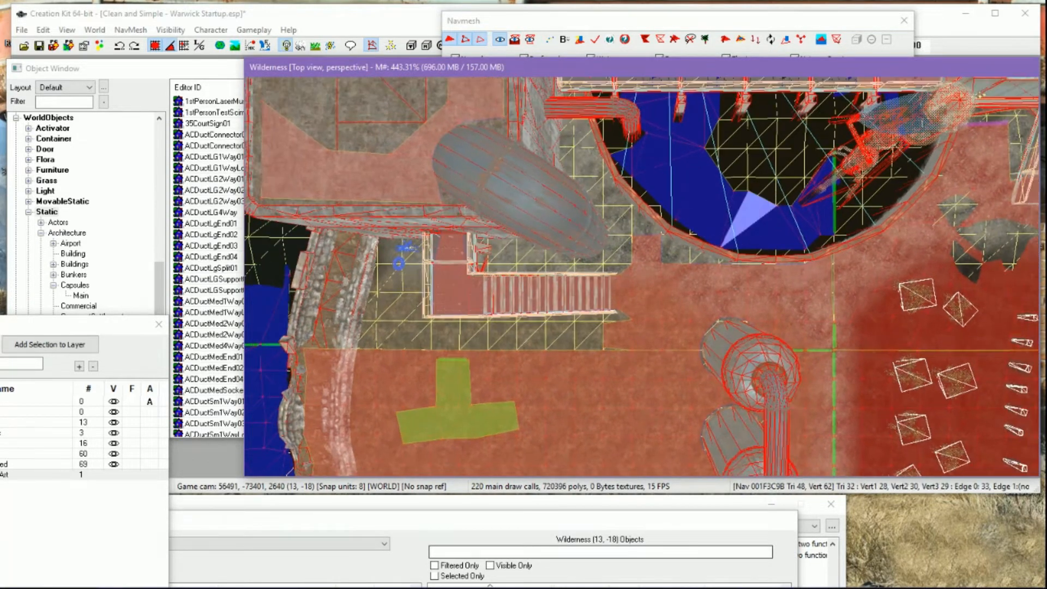
pyautogui.moveTo(729, 305); pyautogui.dragTo(729, 227, button='middle')
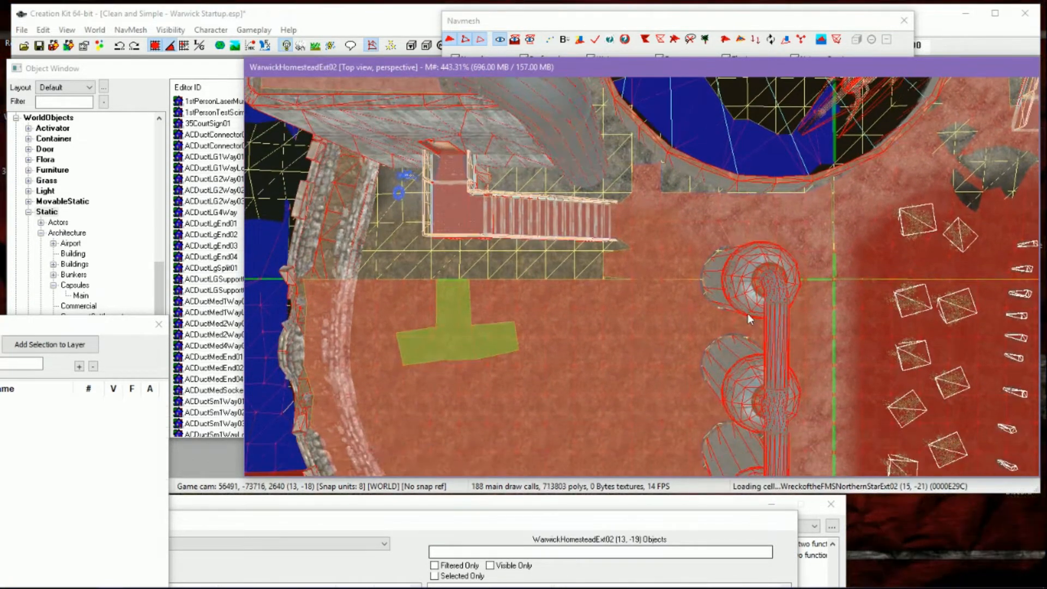
pyautogui.moveTo(750, 317); pyautogui.dragTo(743, 270, button='middle')
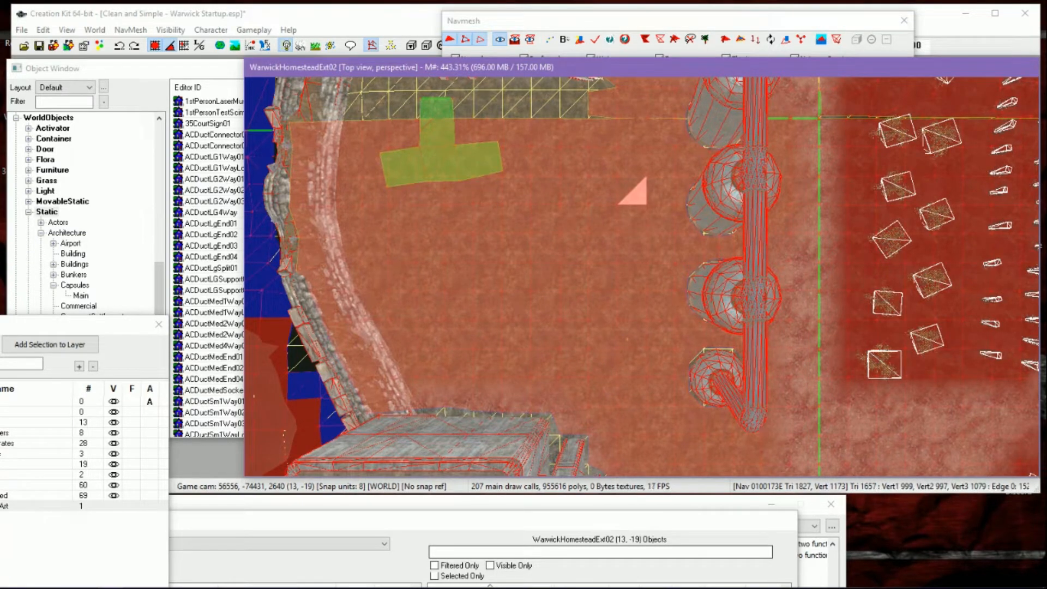
pyautogui.moveTo(637, 196); pyautogui.dragTo(654, 310, button='middle')
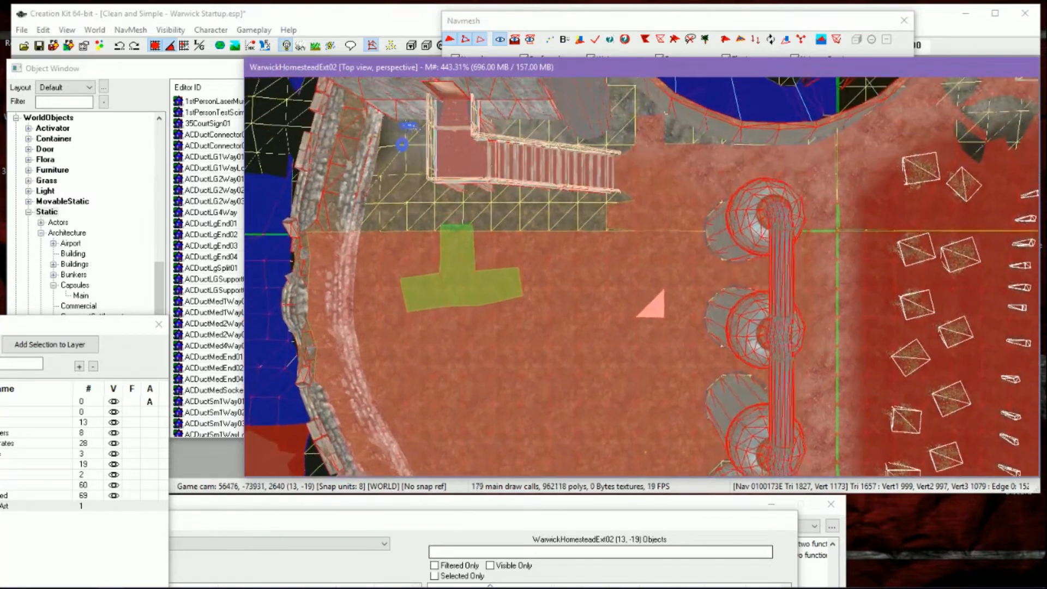
pyautogui.scroll(-3, 705, 186)
pyautogui.scroll(-1, 703, 182)
pyautogui.moveTo(703, 182)
pyautogui.mouseDown(button='middle')
pyautogui.moveTo(703, 192)
pyautogui.moveTo(691, 179)
pyautogui.mouseUp(button='middle')
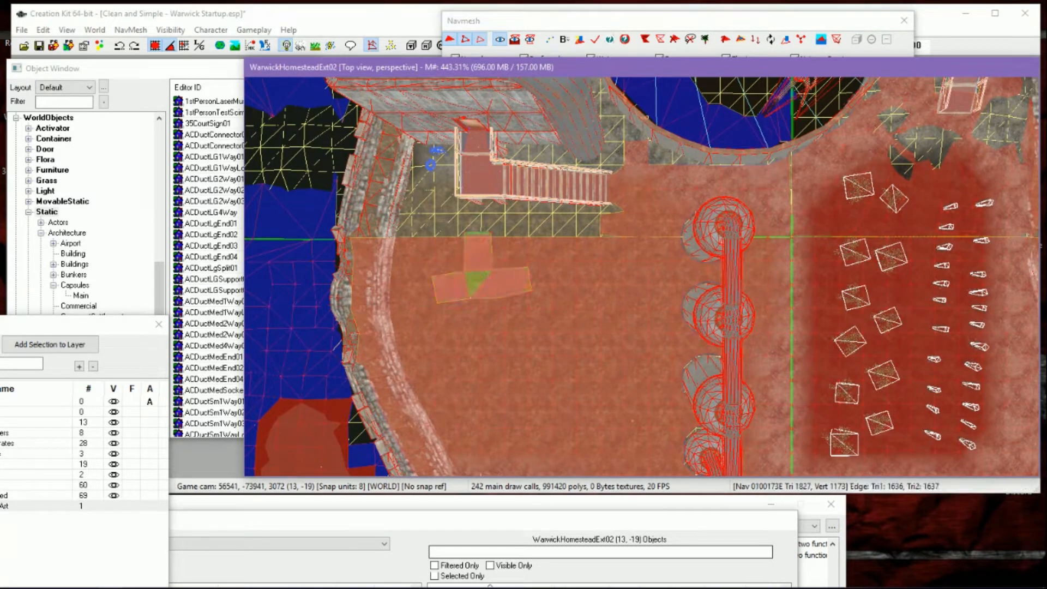
# Select all navmesh triangles in WarwickHomesteadExt02, and reduce the selection to one triangle on the building's small roof section
pyautogui.click(645, 40)
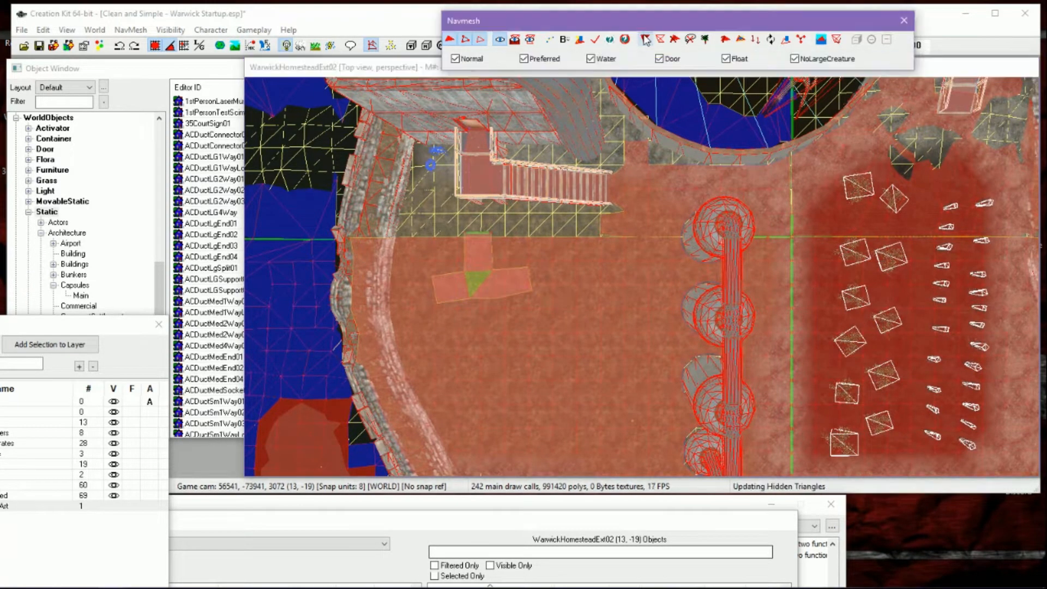
pyautogui.click(663, 40)
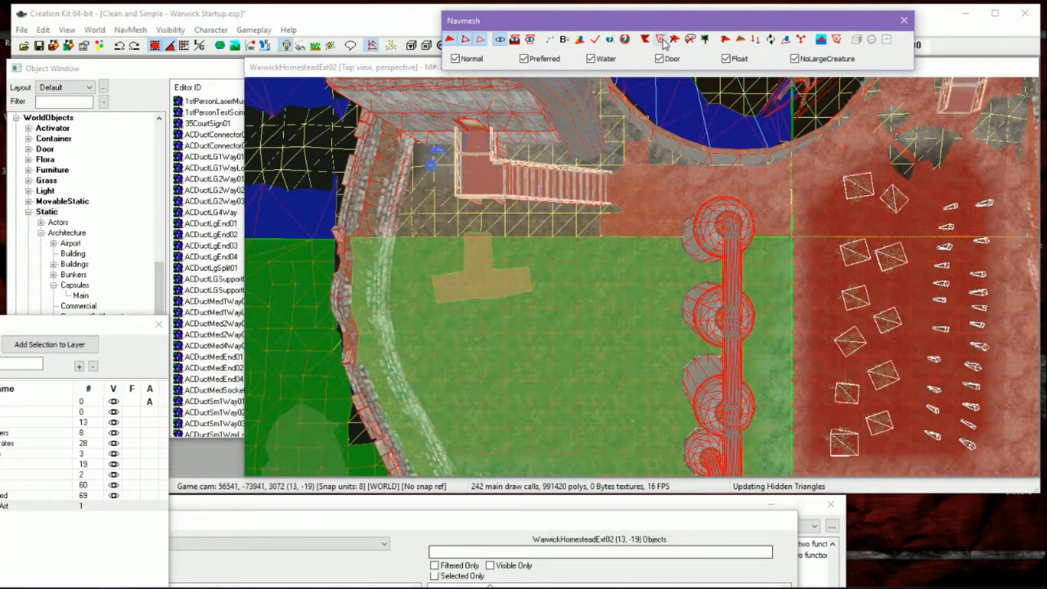
pyautogui.moveTo(609, 366); pyautogui.dragTo(742, 408, button='middle')
pyautogui.scroll(5, 642, 276)
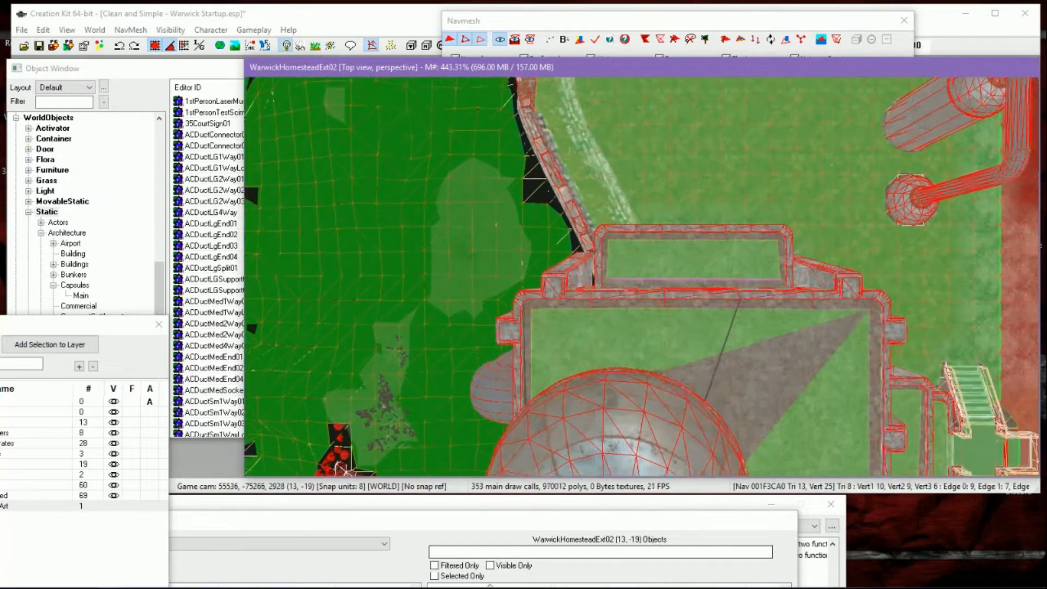
pyautogui.click(489, 221)
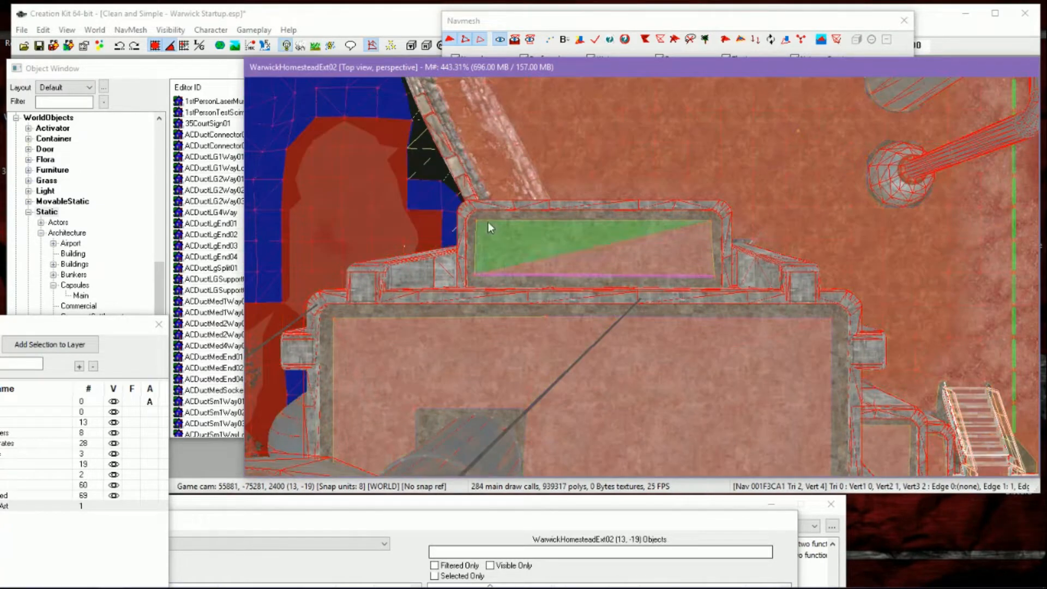
pyautogui.scroll(-1, 686, 279)
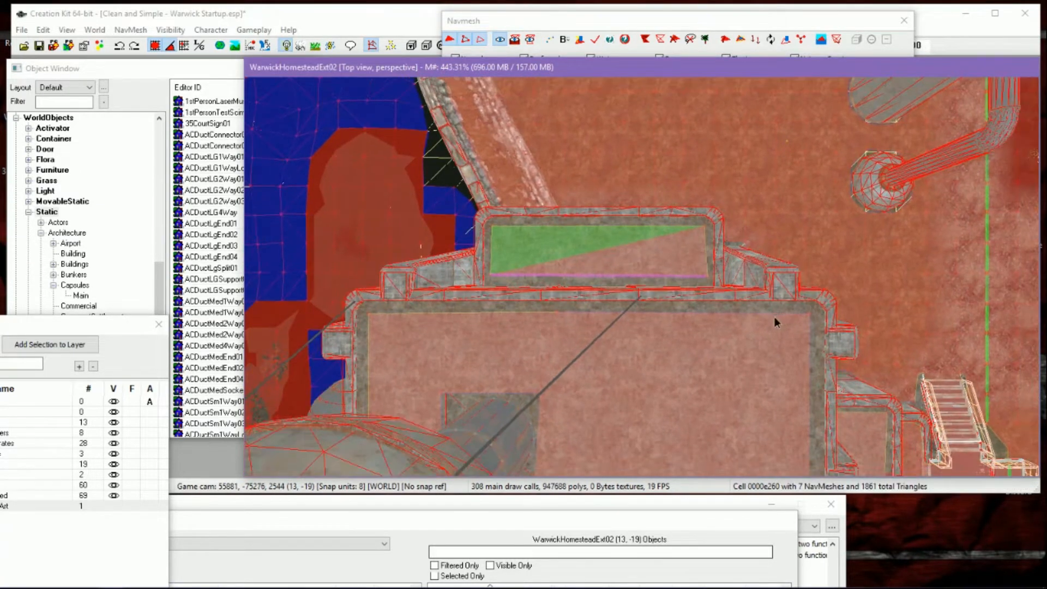
pyautogui.moveTo(774, 317); pyautogui.dragTo(756, 362, button='middle')
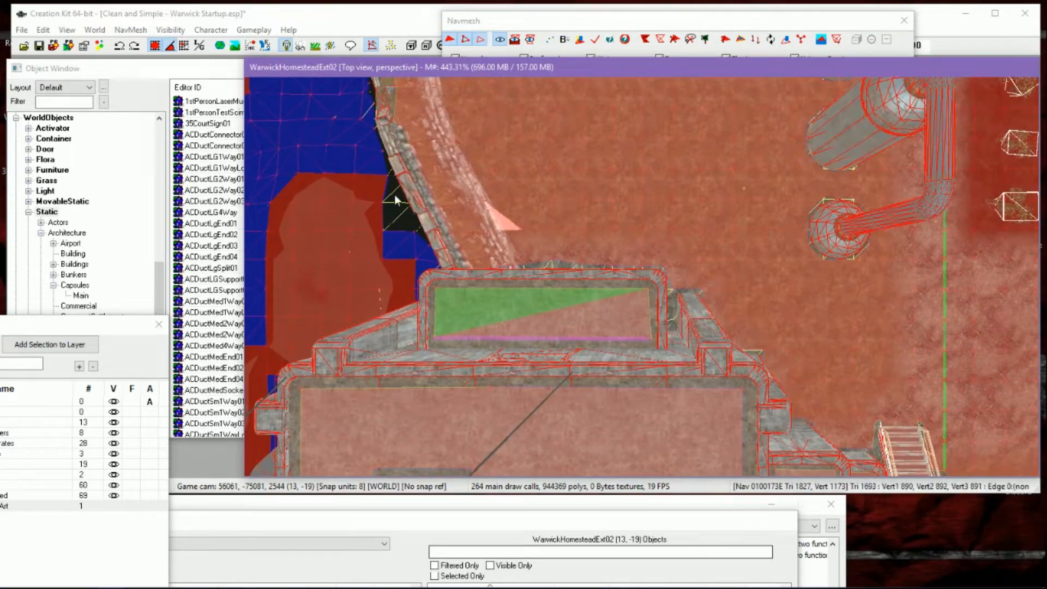
# Toggle the water marking off and on again for a single shoreline triangle outside the stone wall
pyautogui.click(338, 157)
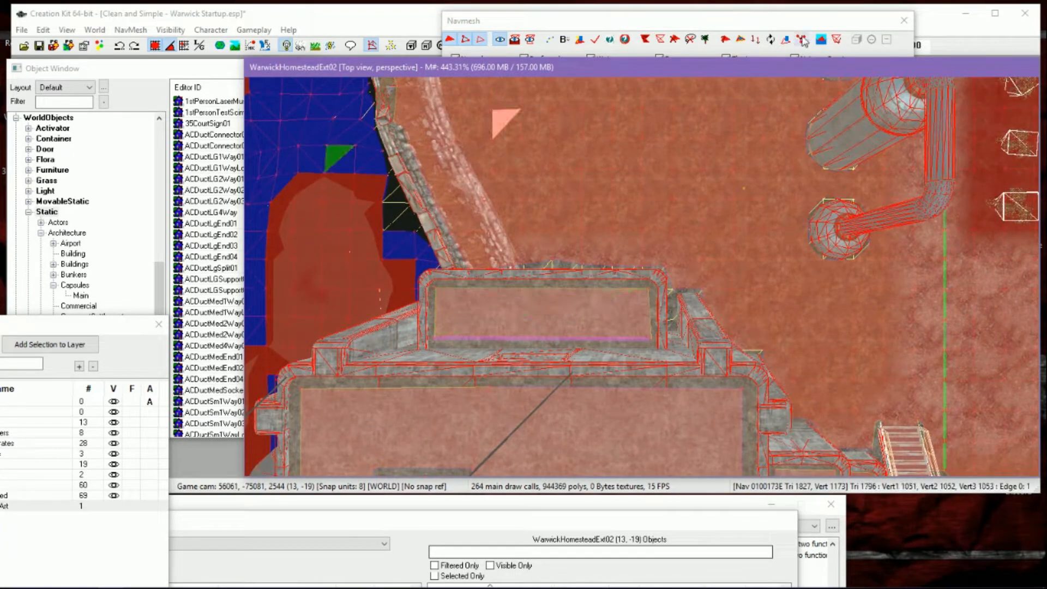
pyautogui.click(820, 40)
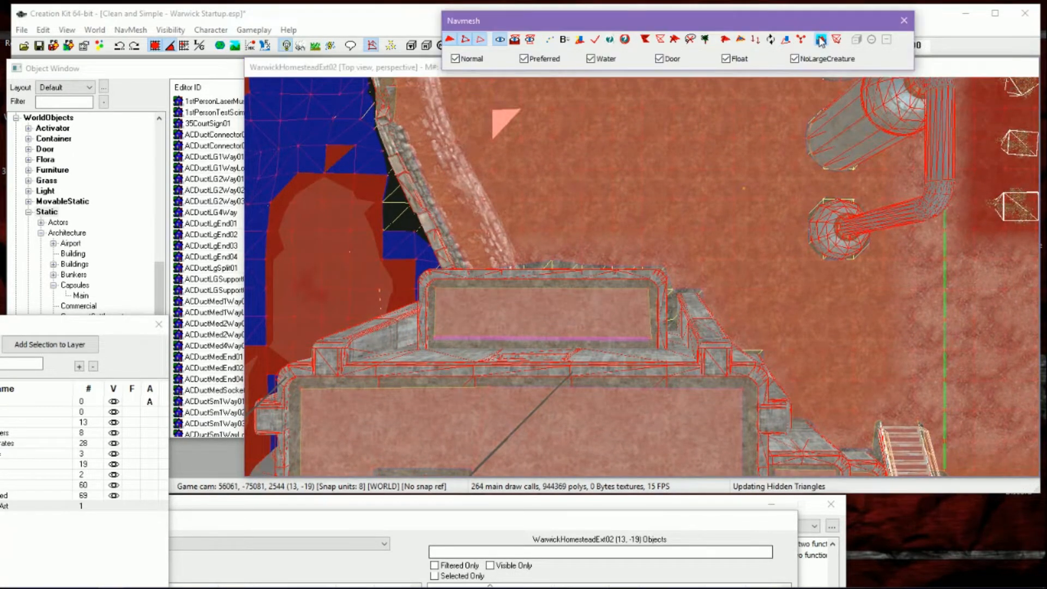
pyautogui.click(333, 156)
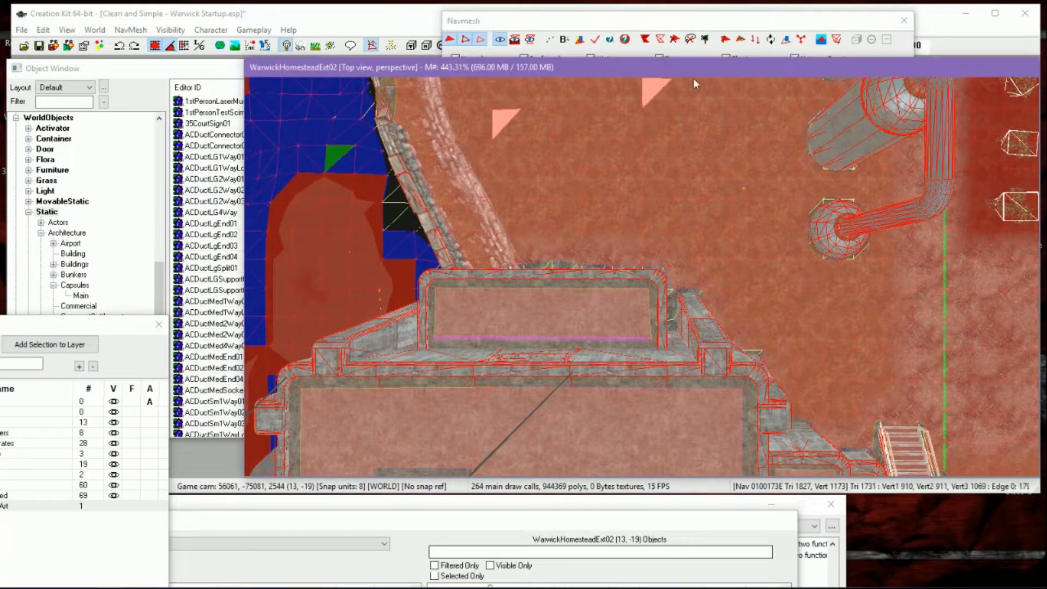
pyautogui.click(818, 41)
# Inspect the ground navmesh along the main building's concrete wall up close, down to the stray vertex in the corner
pyautogui.moveTo(685, 358); pyautogui.dragTo(626, 318, button='middle')
pyautogui.scroll(5, 628, 345)
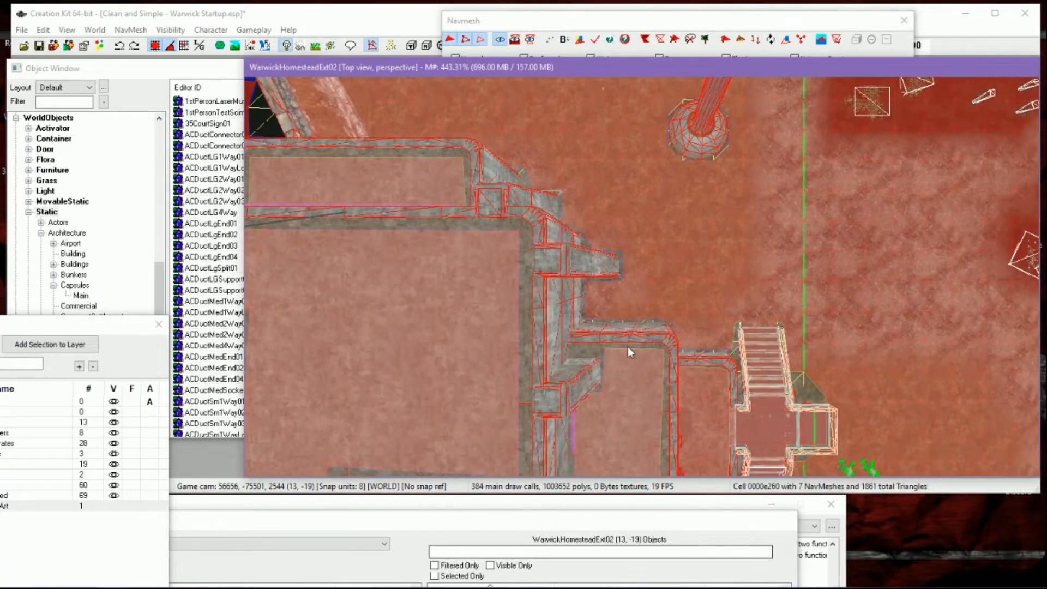
pyautogui.scroll(3, 628, 350)
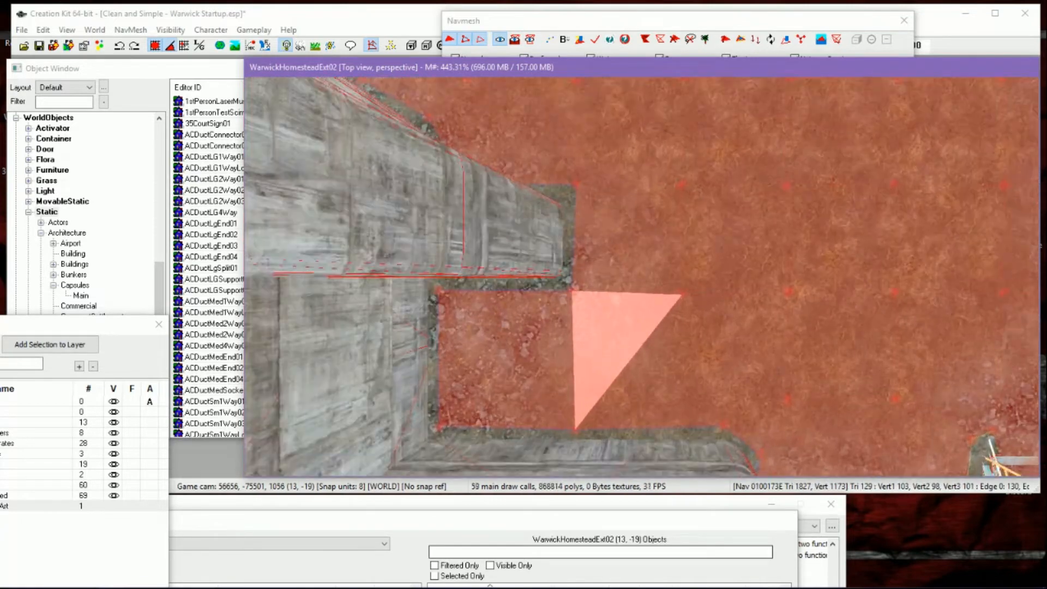
pyautogui.moveTo(629, 350); pyautogui.dragTo(696, 475, button='middle')
pyautogui.scroll(5, 628, 349)
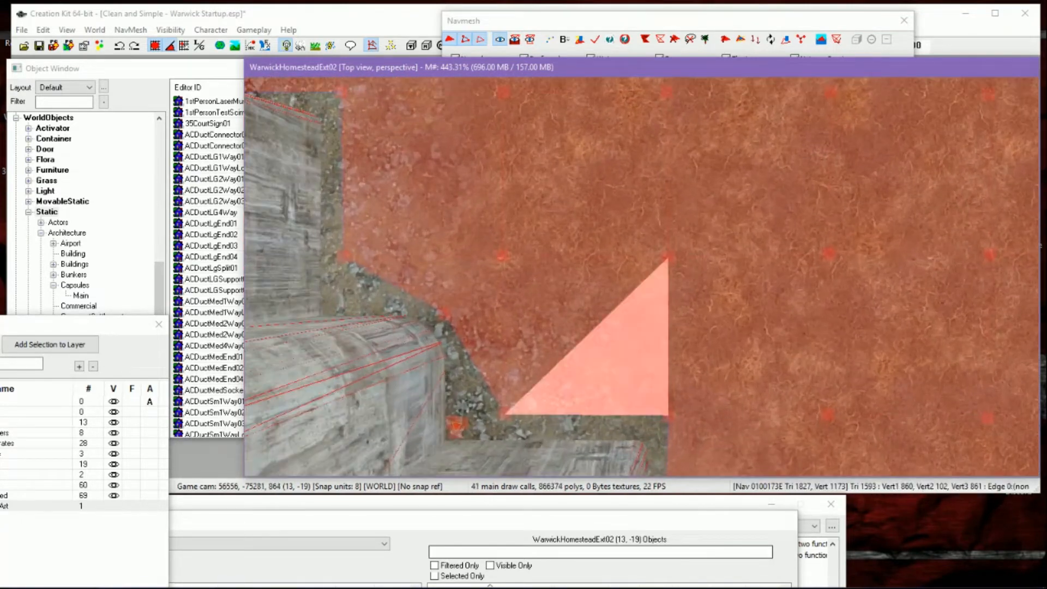
pyautogui.moveTo(628, 349); pyautogui.dragTo(731, 249, button='middle')
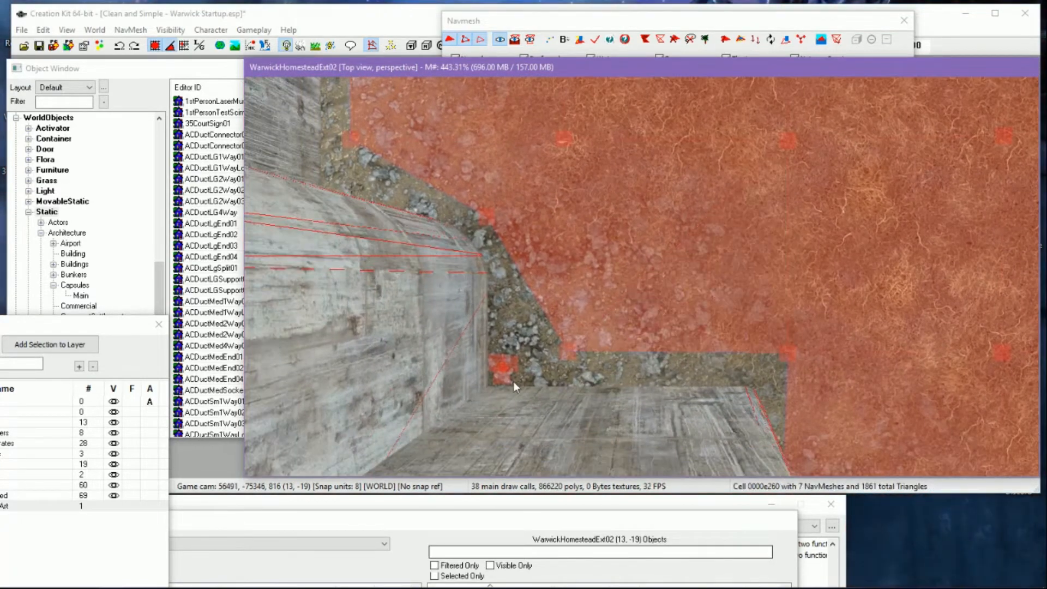
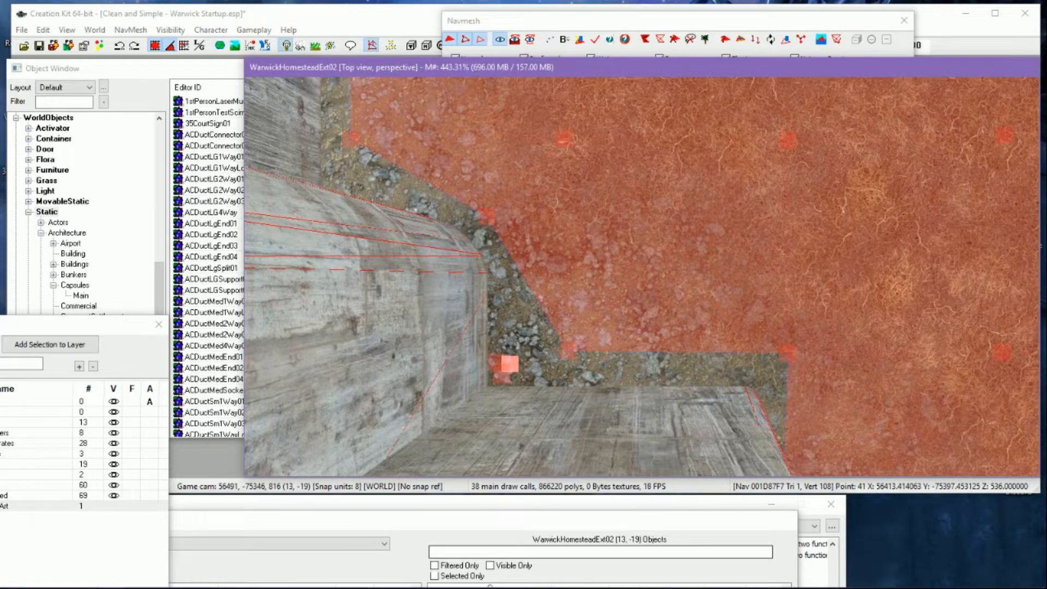
# Inspect the evenly gridded ground navmesh from the wall corner past the tanks to the T-shaped area
pyautogui.moveTo(510, 364); pyautogui.dragTo(548, 469, button='middle')
pyautogui.scroll(-2, 554, 359)
pyautogui.moveTo(554, 359); pyautogui.dragTo(562, 382, button='middle')
pyautogui.moveTo(567, 327); pyautogui.dragTo(586, 462, button='middle')
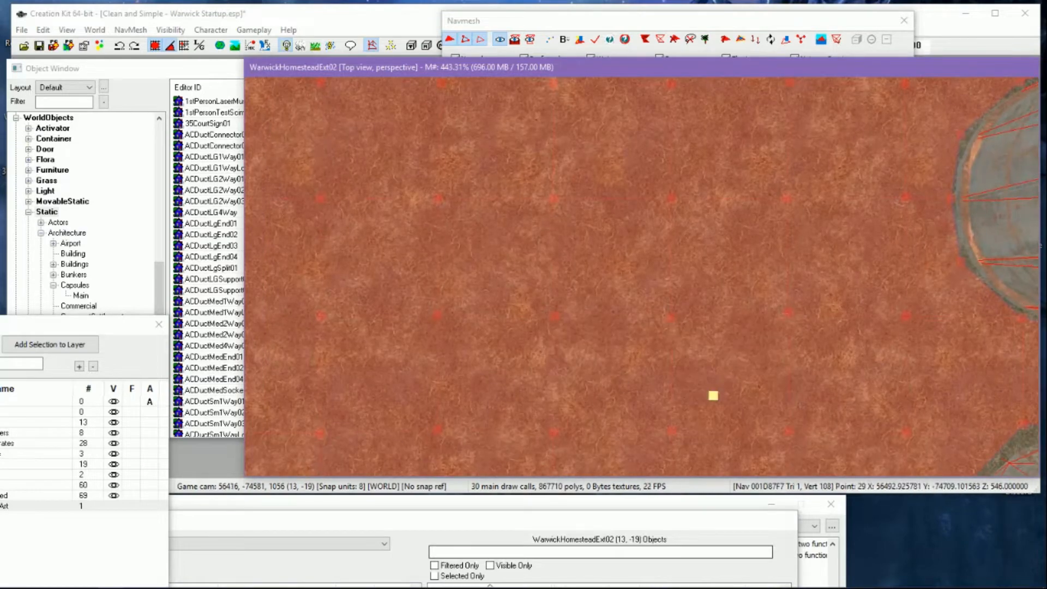
pyautogui.scroll(-8, 592, 353)
pyautogui.moveTo(591, 354); pyautogui.dragTo(594, 416, button='middle')
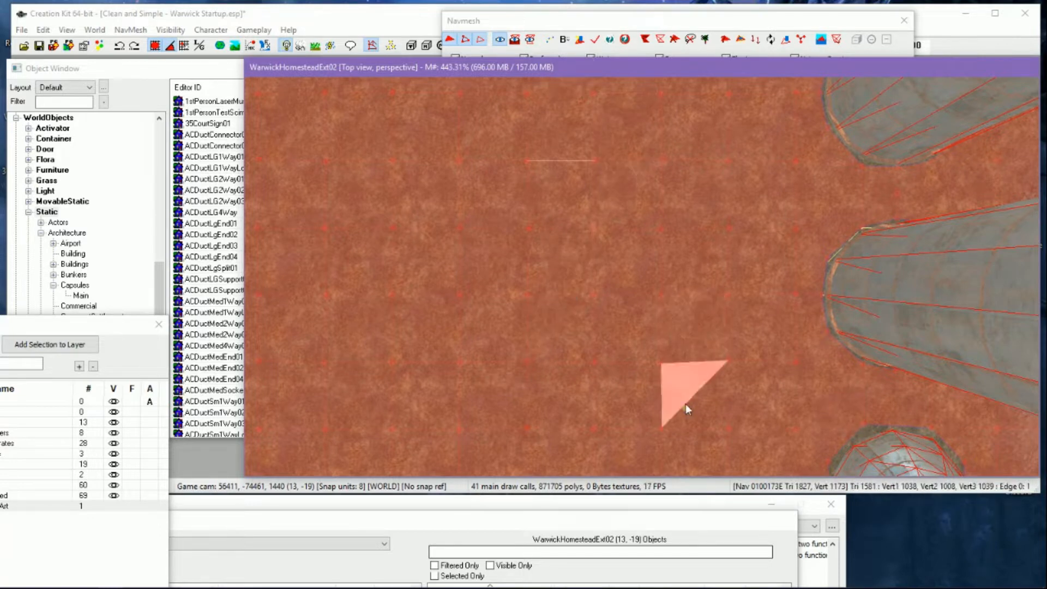
pyautogui.click(580, 40)
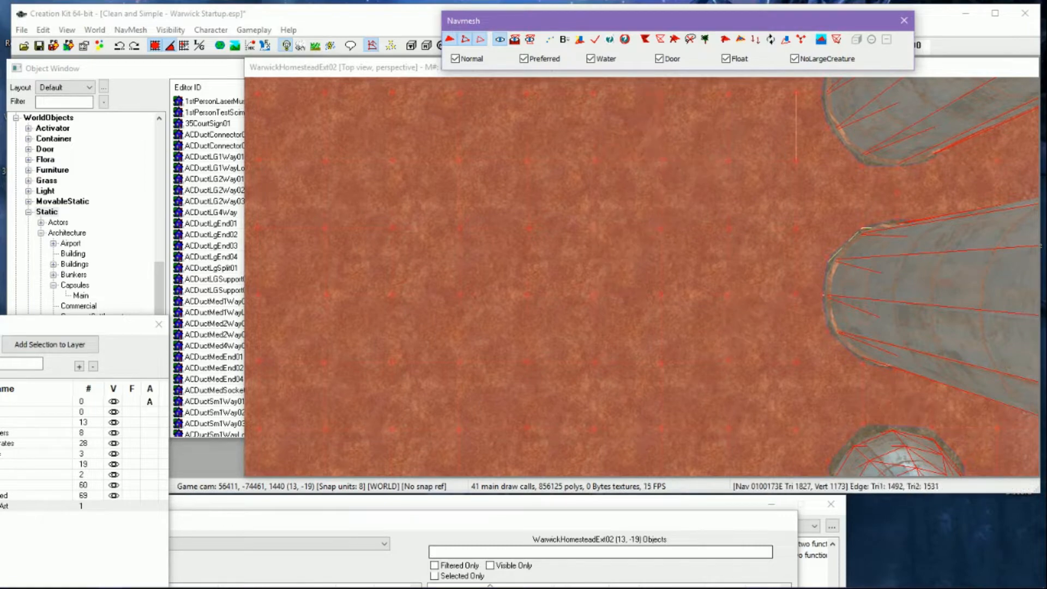
pyautogui.scroll(-1, 695, 162)
pyautogui.moveTo(693, 165); pyautogui.dragTo(717, 318, button='middle')
pyautogui.scroll(-6, 731, 197)
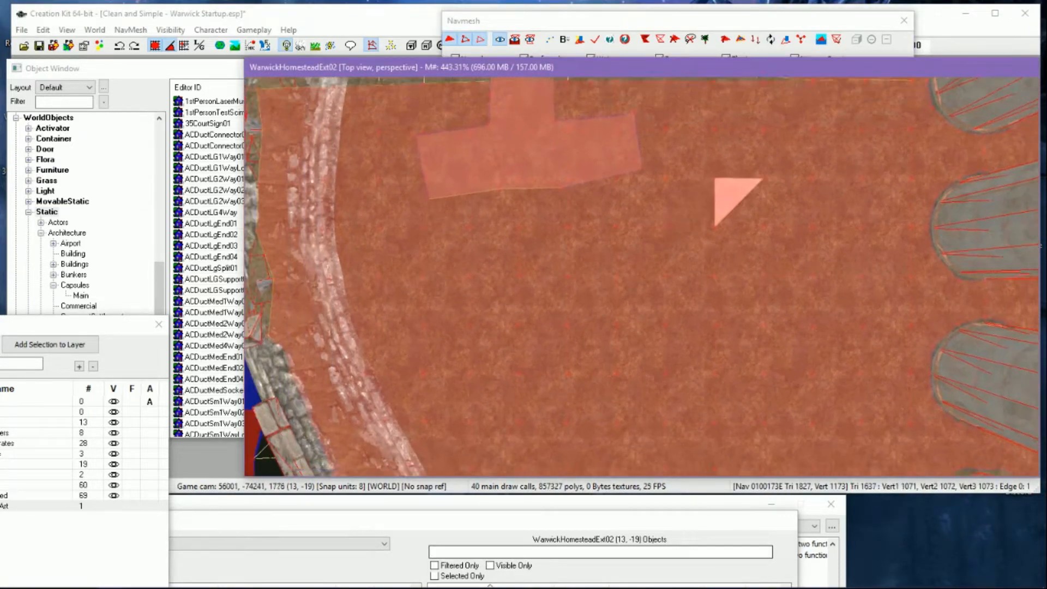
# Delete all triangles of the separate T-shaped navmesh except one at the end of its crossbar
pyautogui.moveTo(501, 176); pyautogui.dragTo(503, 222, button='middle')
pyautogui.click(529, 214)
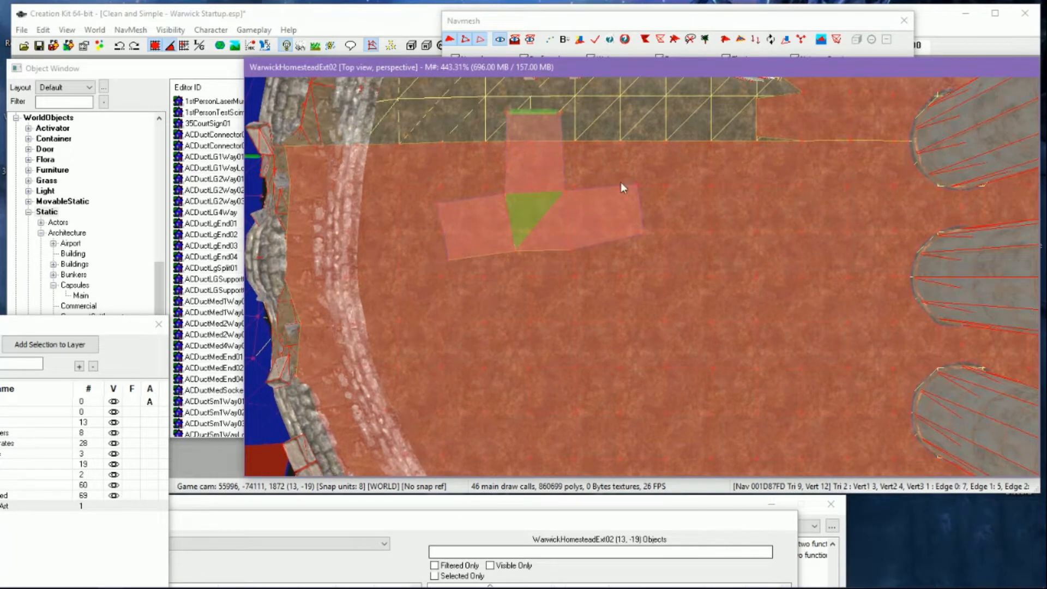
pyautogui.click(658, 39)
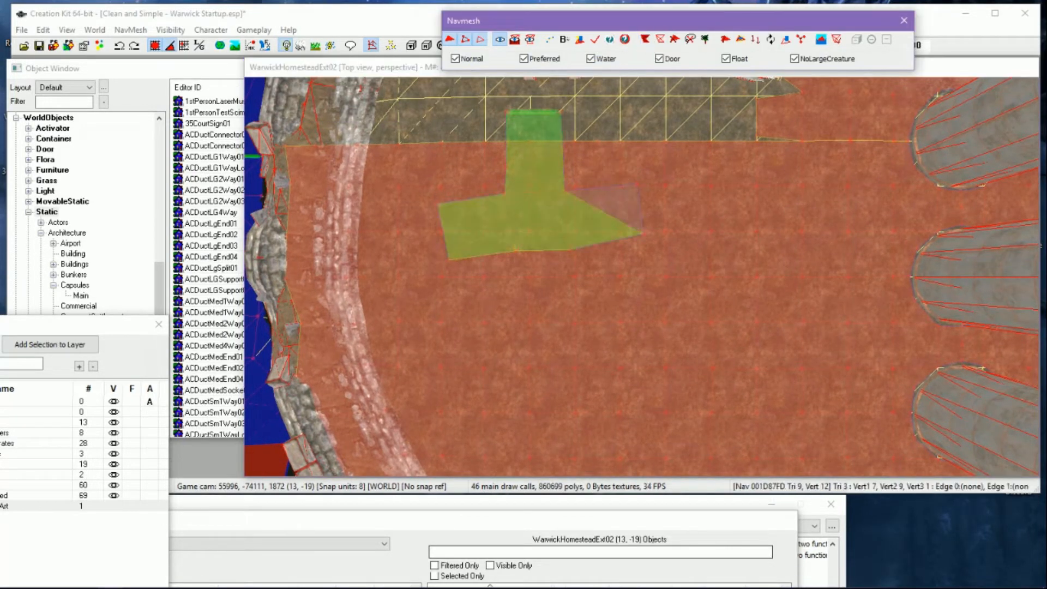
pyautogui.click(617, 209)
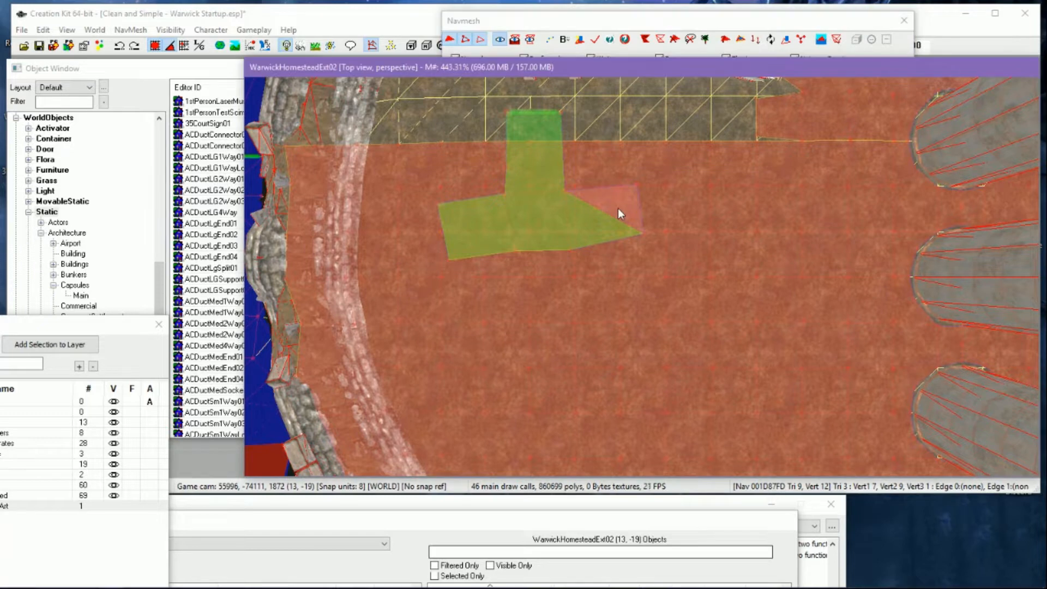
pyautogui.press('Delete')
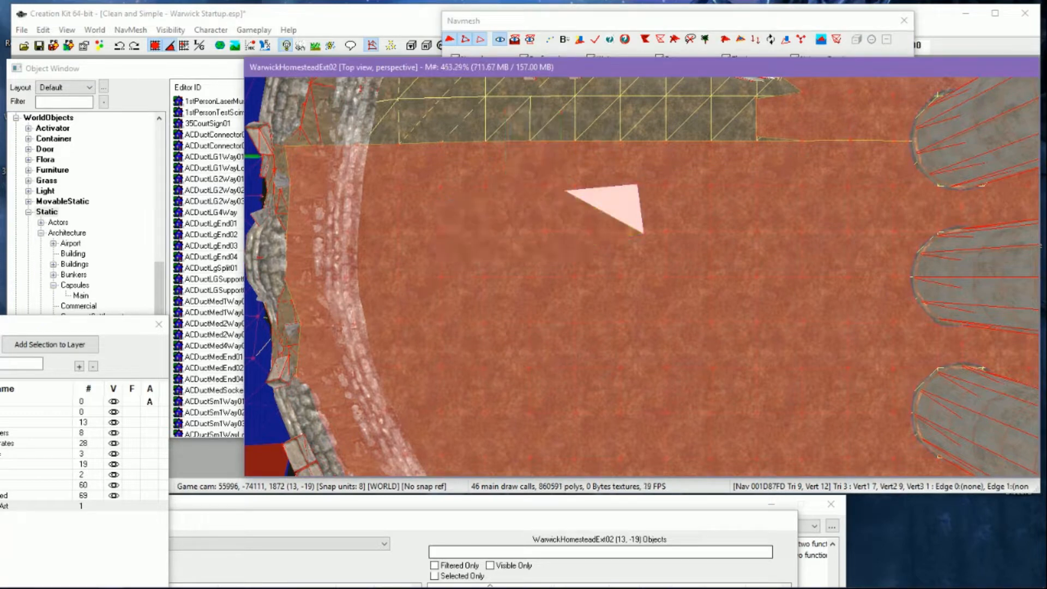
# Shrink the remaining triangle to a tiny sliver by pulling its vertices close together
pyautogui.scroll(3, 592, 210)
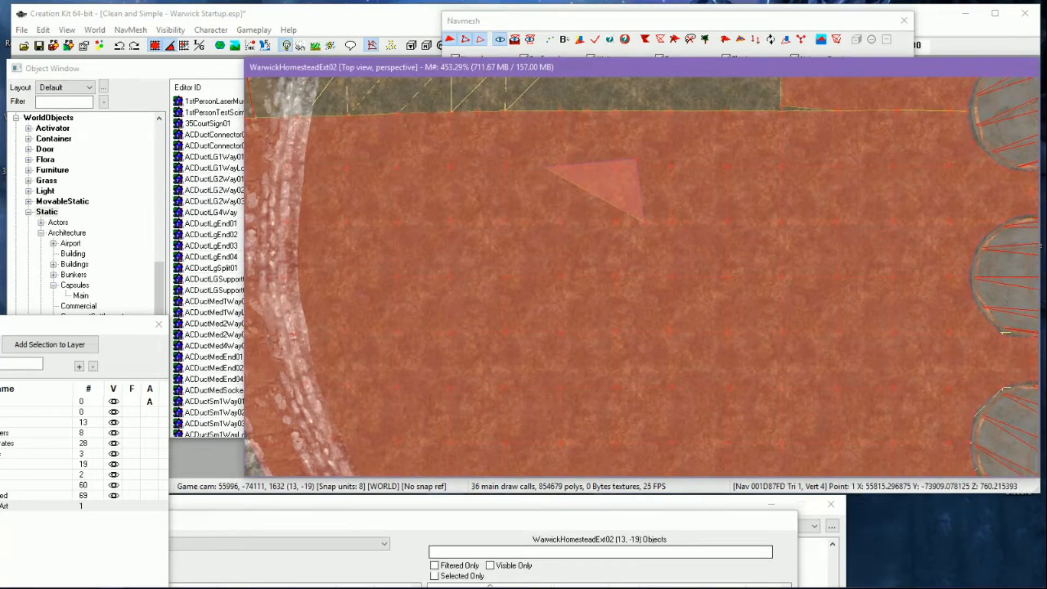
pyautogui.moveTo(548, 168); pyautogui.dragTo(584, 164)
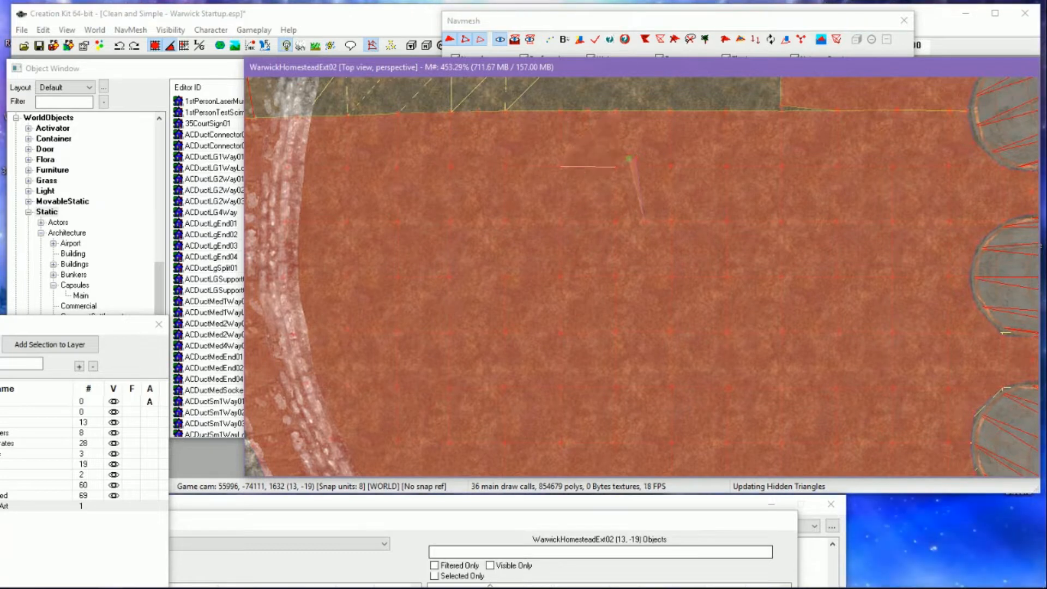
pyautogui.click(642, 219)
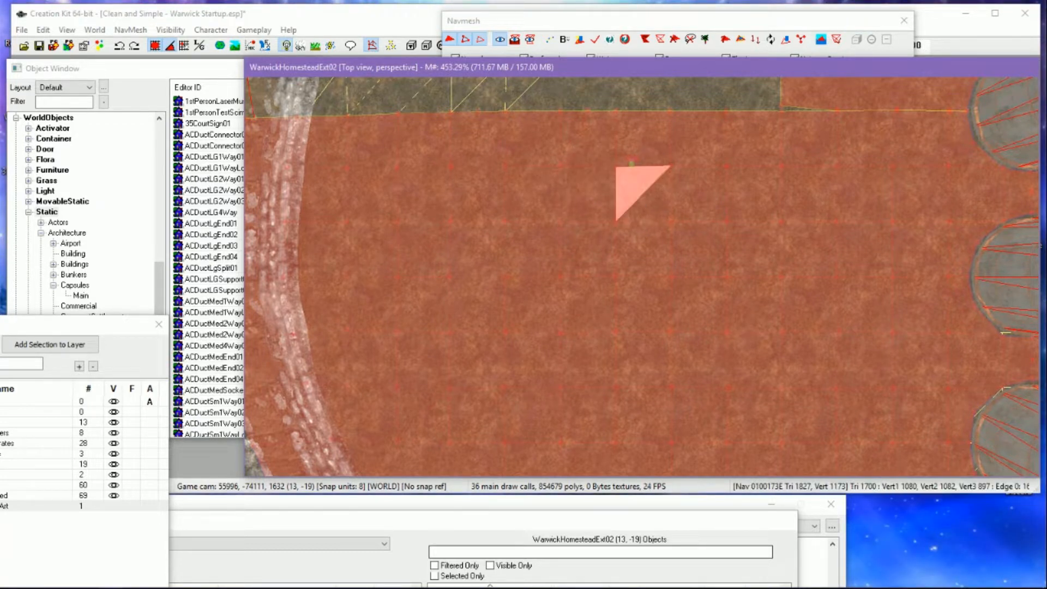
pyautogui.click(631, 159)
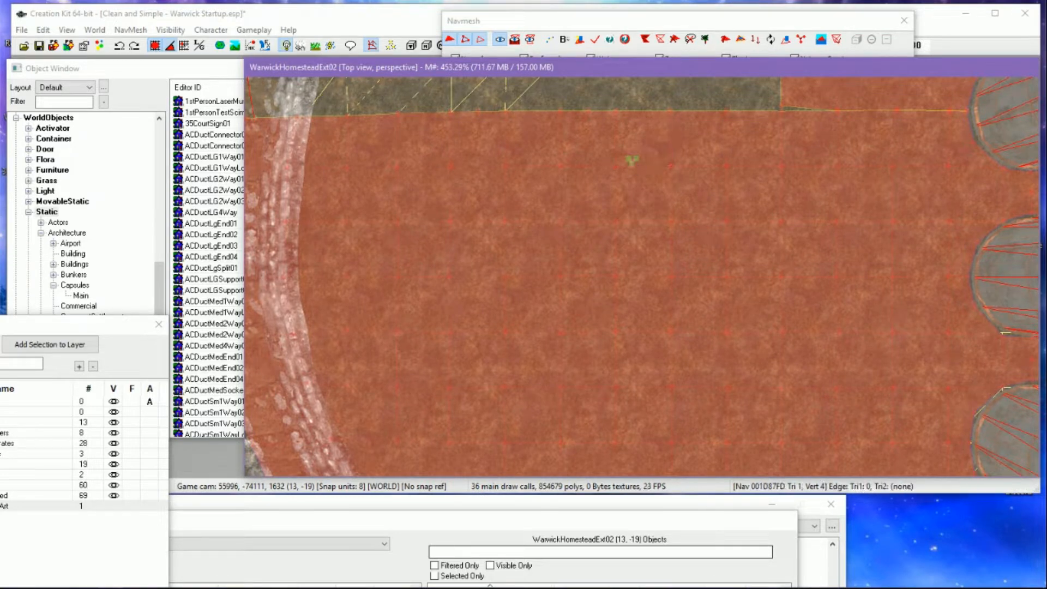
pyautogui.scroll(2, 631, 160)
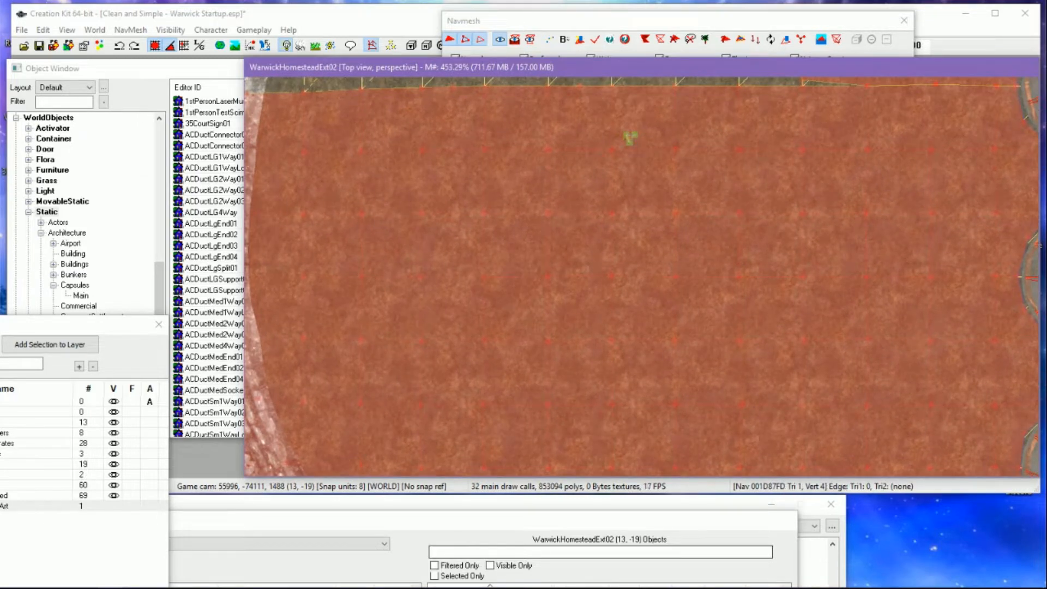
pyautogui.scroll(1, 631, 139)
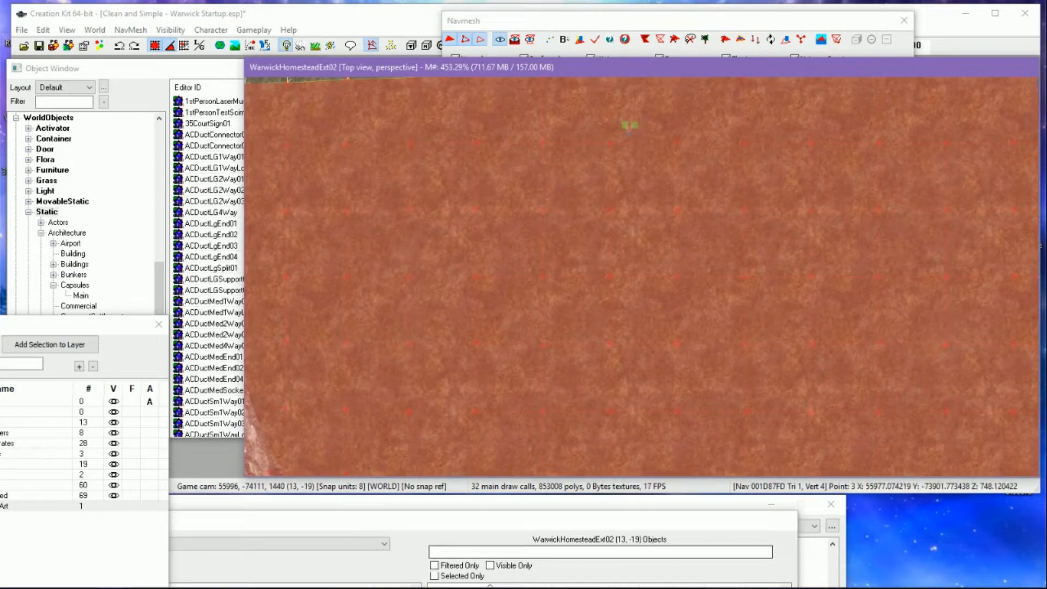
# Move all three vertices of the tiny triangle across the ground to the uncovered strip beside the main building's wall
pyautogui.click(632, 131)
pyautogui.click(626, 125)
pyautogui.moveTo(628, 129); pyautogui.dragTo(634, 265)
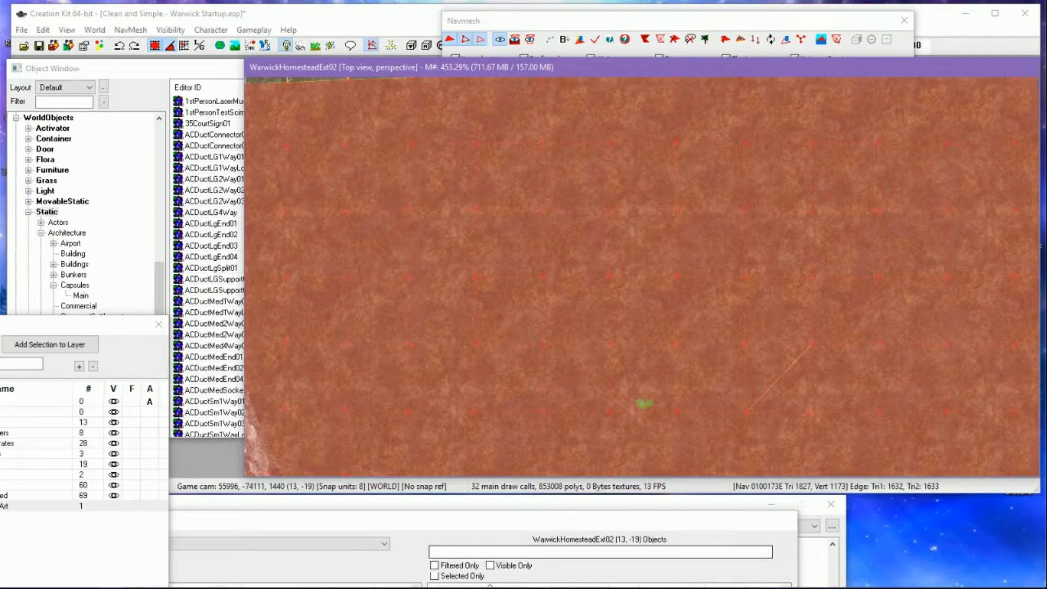
pyautogui.moveTo(801, 396); pyautogui.dragTo(791, 313, button='middle')
pyautogui.scroll(-4, 791, 313)
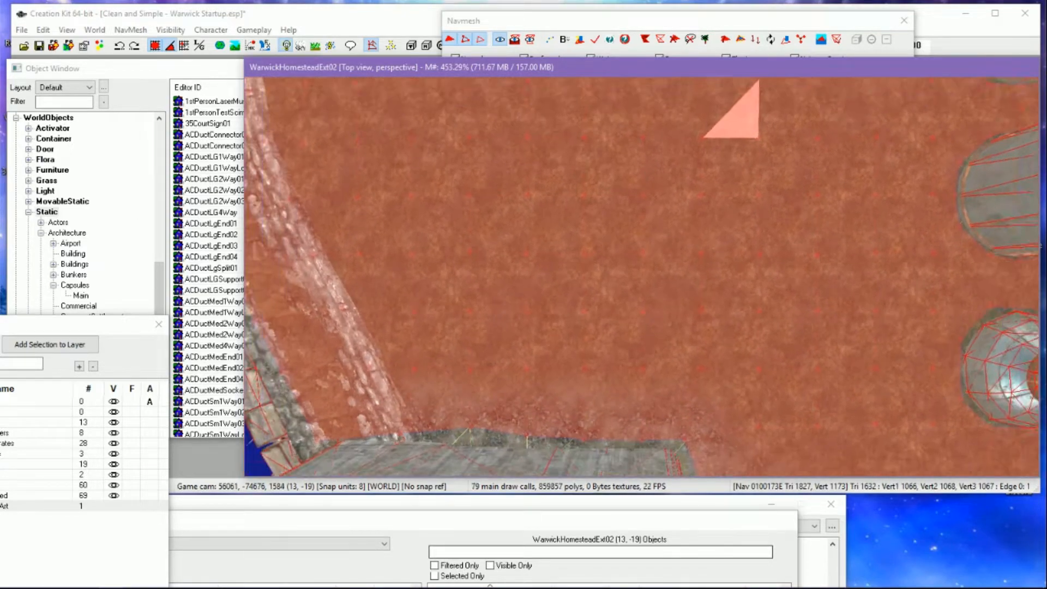
pyautogui.scroll(-3, 719, 271)
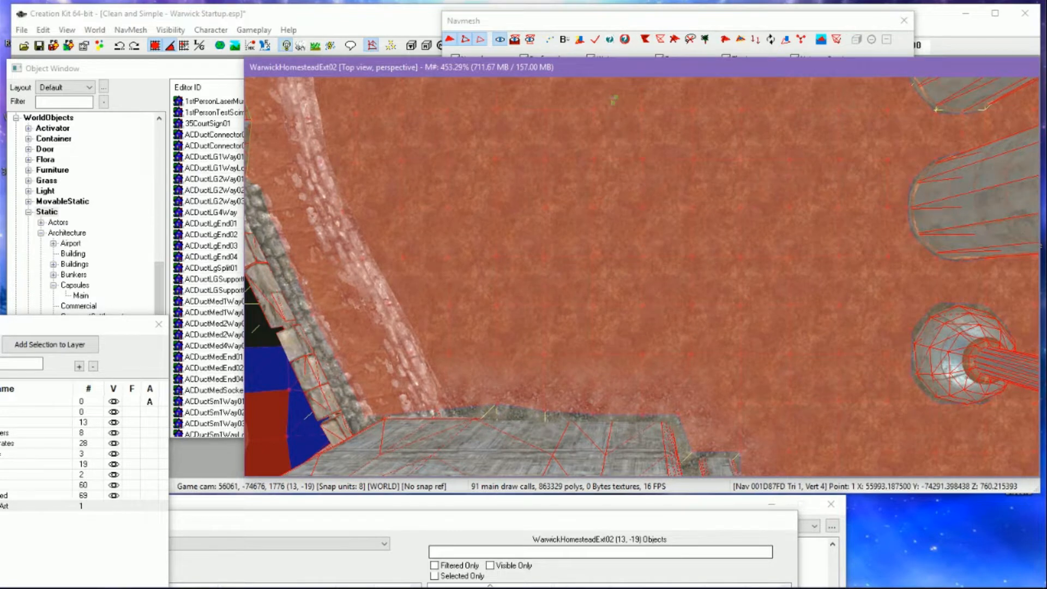
pyautogui.moveTo(612, 102); pyautogui.dragTo(611, 217)
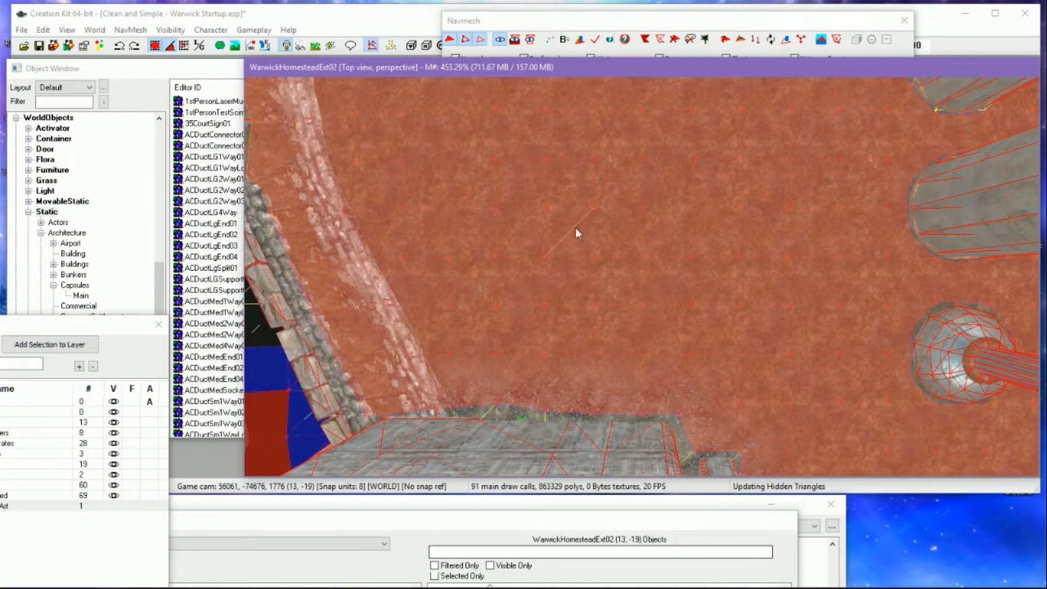
# Adjust the tiny triangle's vertices so it sits in the uncovered gap at the foot of the building's wall
pyautogui.scroll(5, 573, 366)
pyautogui.moveTo(577, 379); pyautogui.dragTo(686, 259, button='middle')
pyautogui.scroll(6, 650, 302)
pyautogui.moveTo(605, 338); pyautogui.dragTo(610, 334, button='middle')
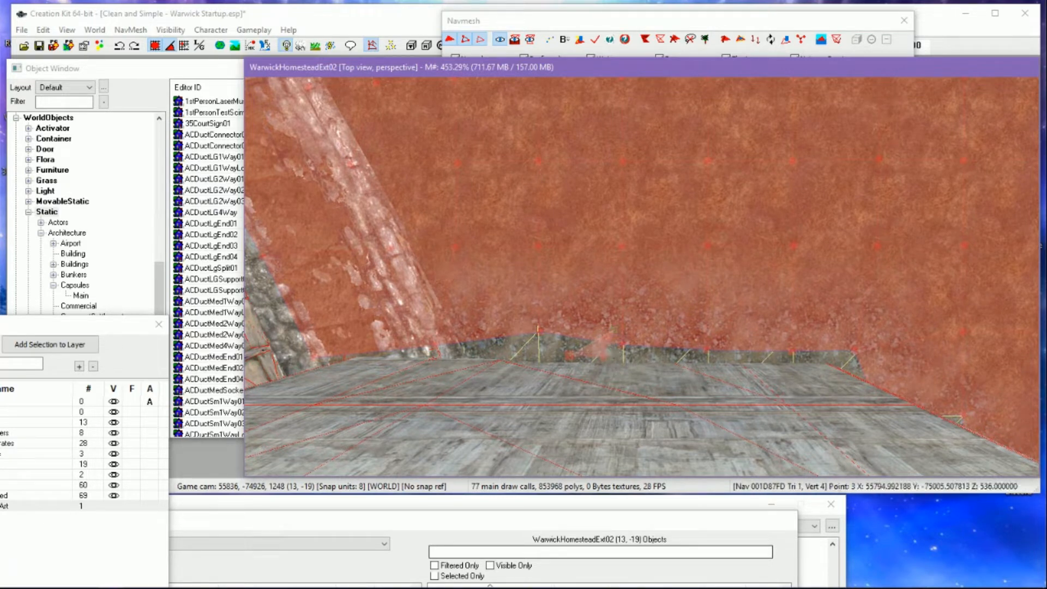
pyautogui.click(608, 339)
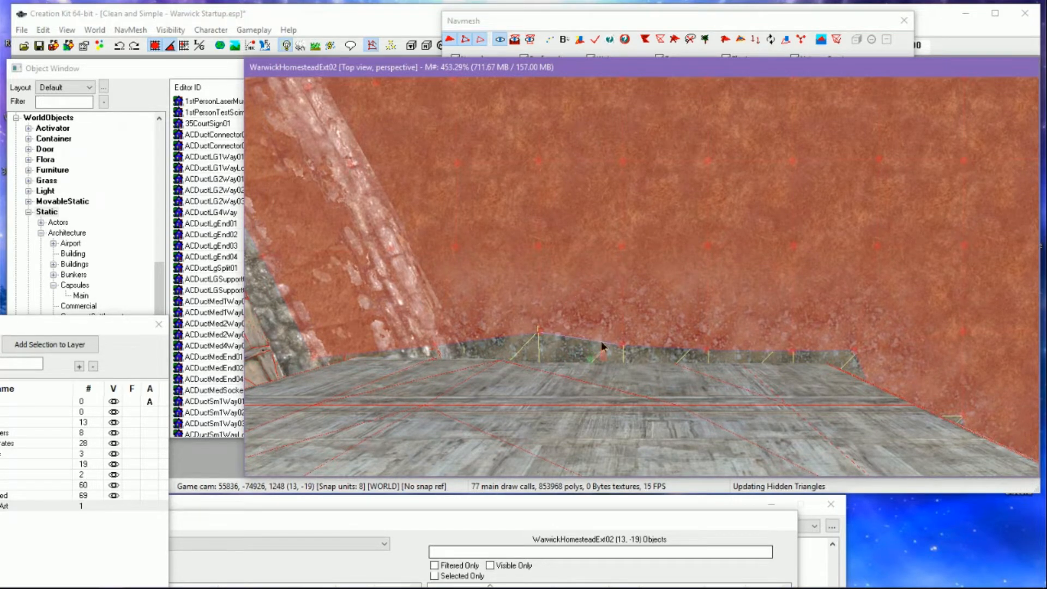
pyautogui.scroll(3, 633, 371)
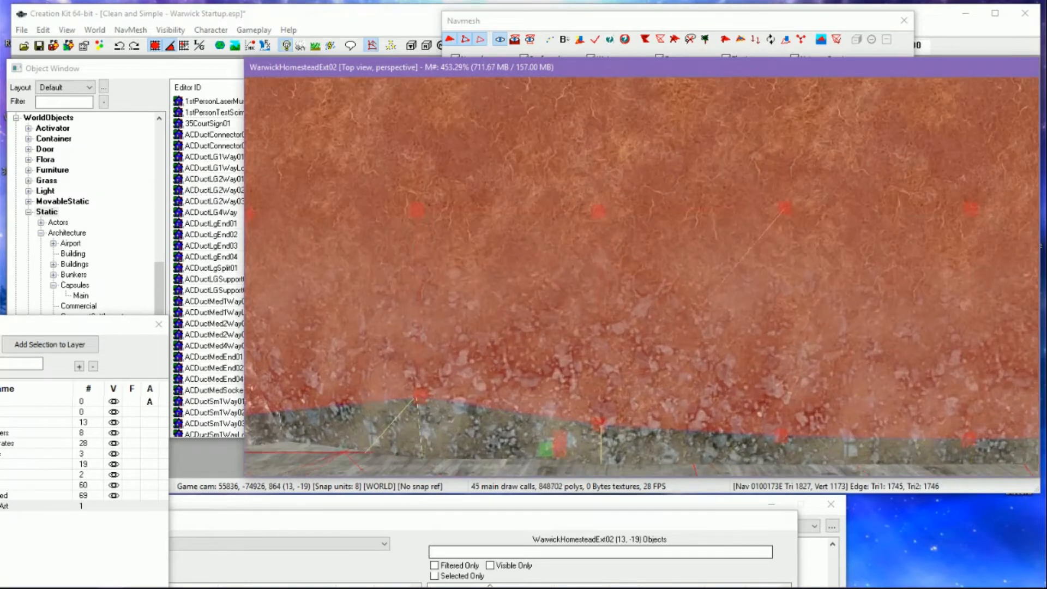
pyautogui.moveTo(633, 371); pyautogui.dragTo(627, 336, button='middle')
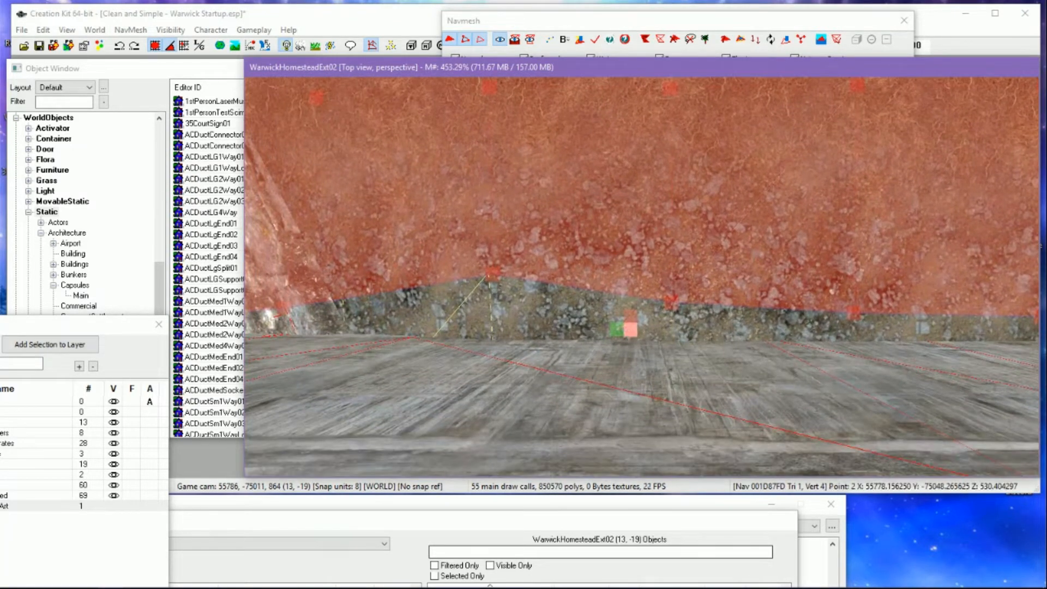
# Examine the navmesh around the main building's roofs, the stone wall and the nearest tank from farther overhead
pyautogui.scroll(-3, 604, 309)
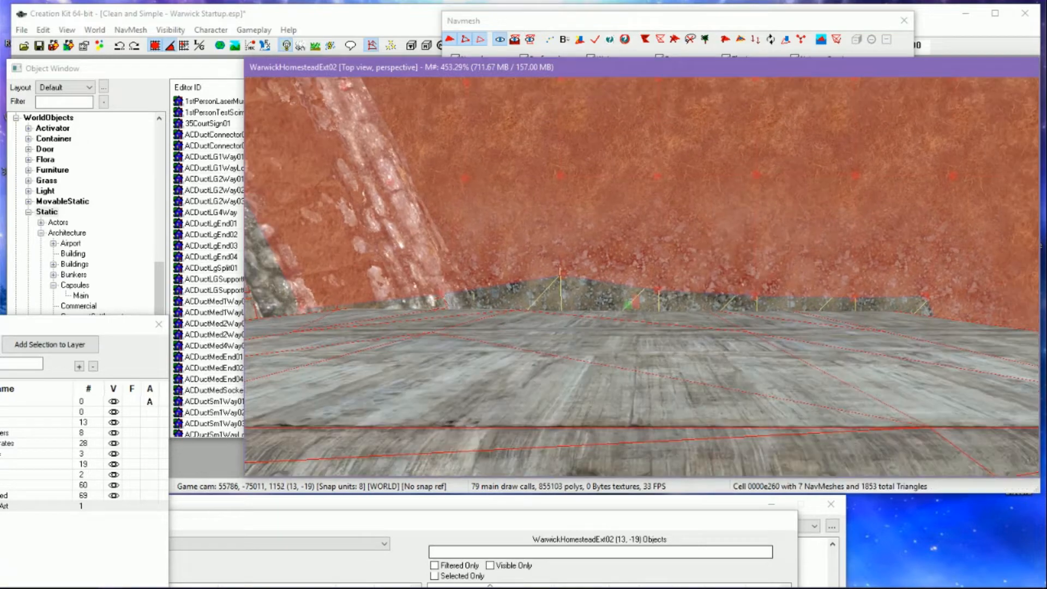
pyautogui.scroll(-2, 812, 280)
pyautogui.scroll(-3, 812, 279)
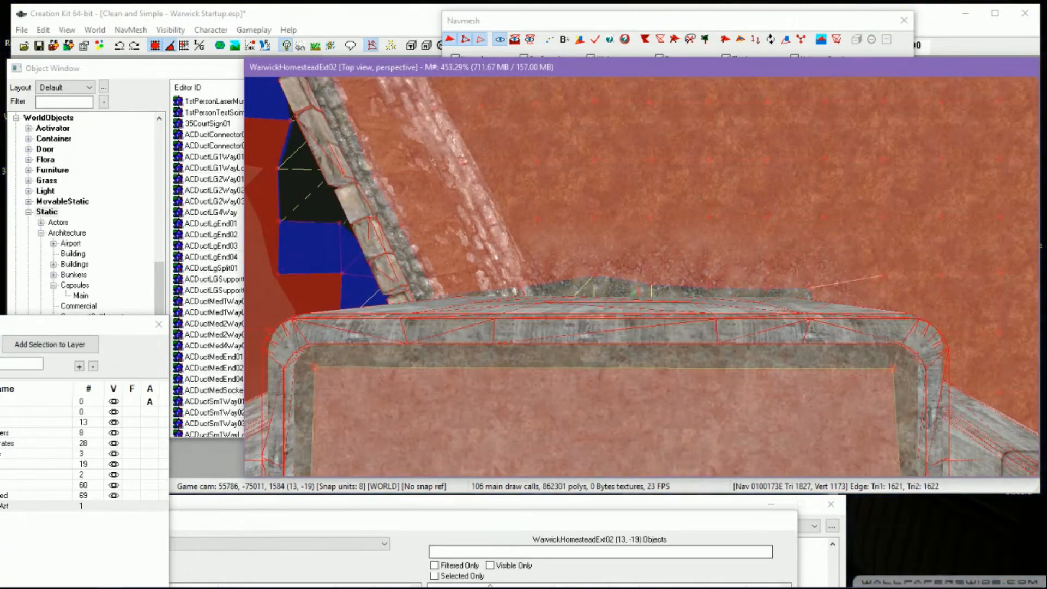
pyautogui.moveTo(819, 255); pyautogui.dragTo(818, 316, button='middle')
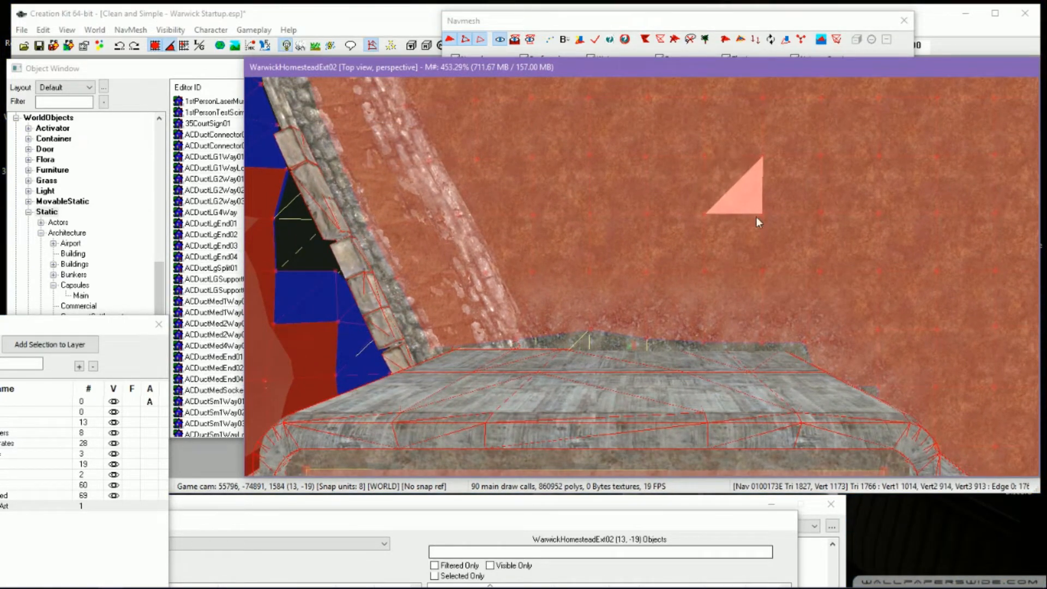
pyautogui.scroll(-6, 805, 254)
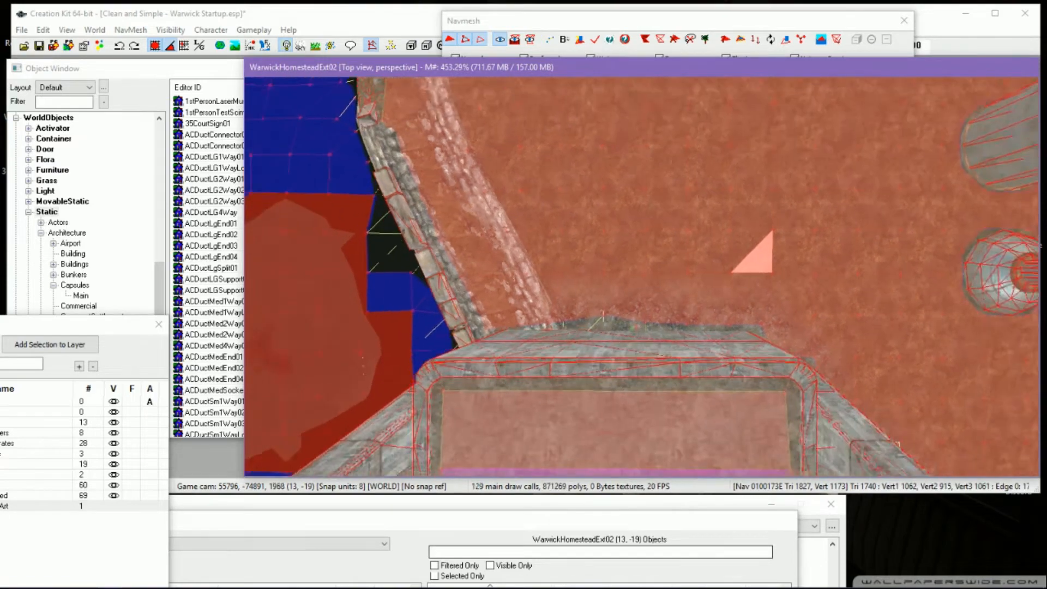
pyautogui.moveTo(805, 254); pyautogui.dragTo(775, 413, button='middle')
pyautogui.moveTo(770, 280); pyautogui.dragTo(685, 84, button='middle')
pyautogui.scroll(-4, 767, 347)
pyautogui.scroll(-1, 766, 355)
pyautogui.scroll(-5, 727, 196)
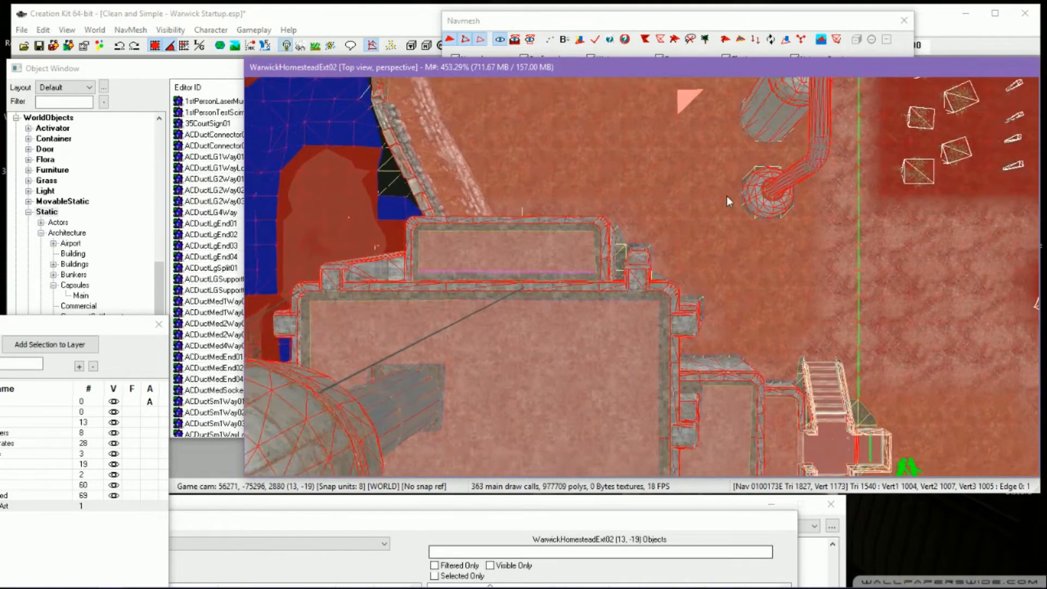
# Inspect the navmesh around the row of tanks, the circular pool with its walkway, and the crop beds
pyautogui.moveTo(723, 188); pyautogui.dragTo(726, 279, button='middle')
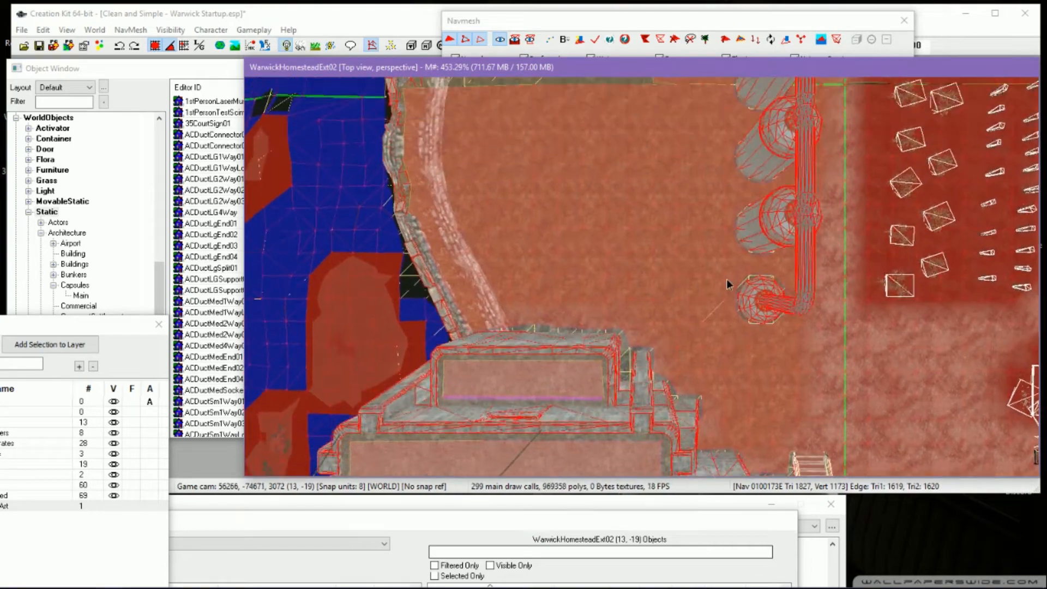
pyautogui.moveTo(764, 189); pyautogui.dragTo(724, 248, button='middle')
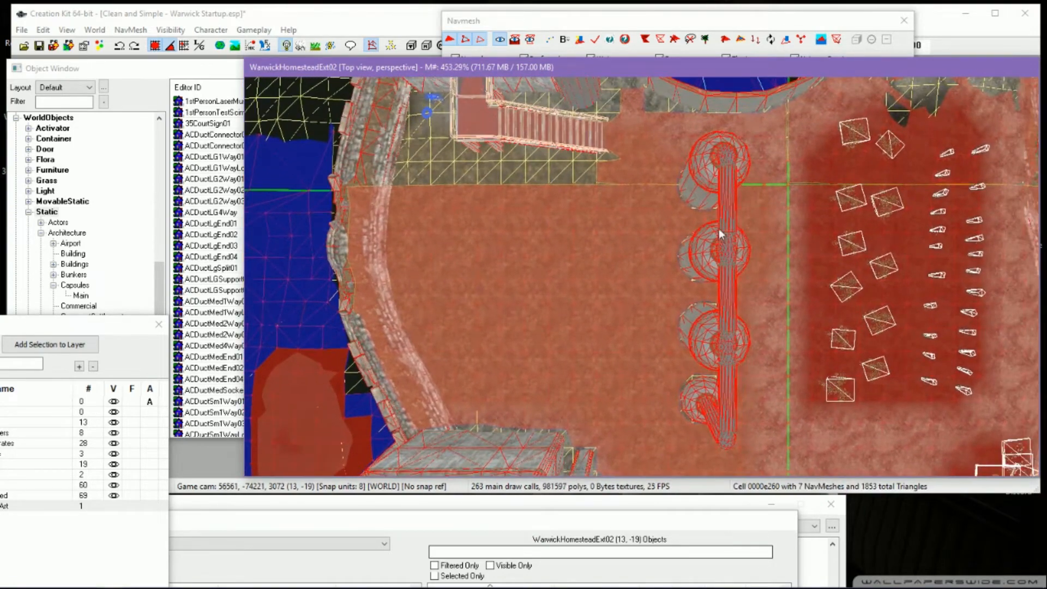
pyautogui.moveTo(761, 213); pyautogui.dragTo(739, 305, button='middle')
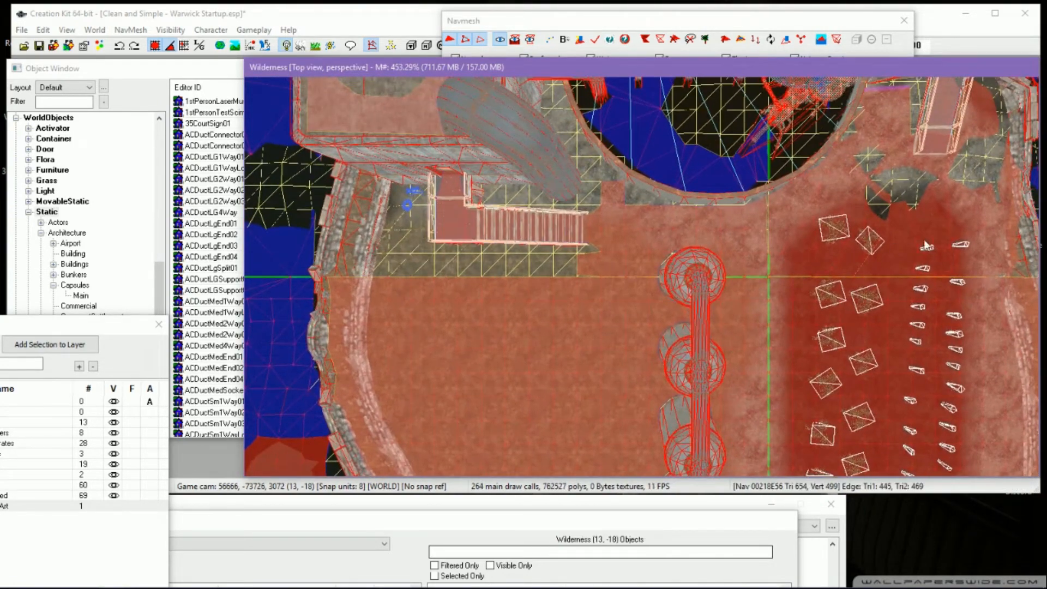
pyautogui.moveTo(709, 256); pyautogui.dragTo(635, 305, button='middle')
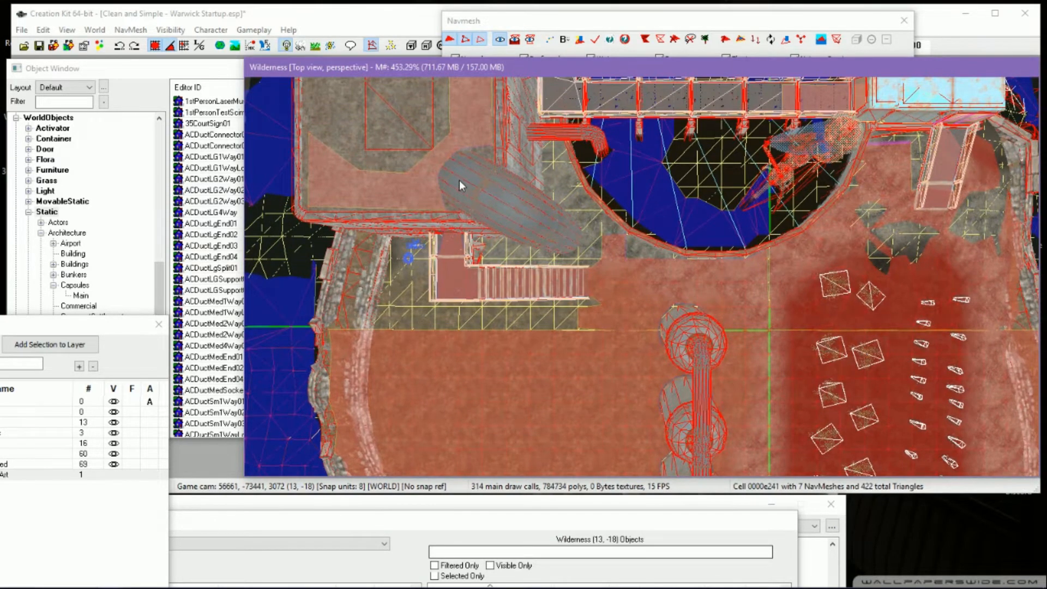
pyautogui.moveTo(459, 180); pyautogui.dragTo(476, 272, button='middle')
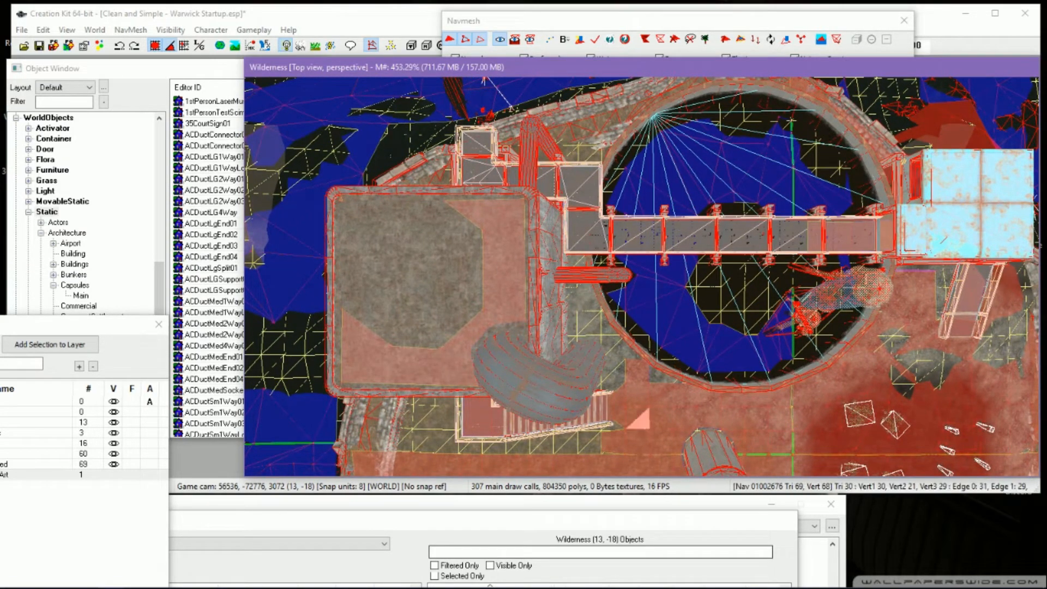
pyautogui.moveTo(763, 393); pyautogui.dragTo(717, 360, button='middle')
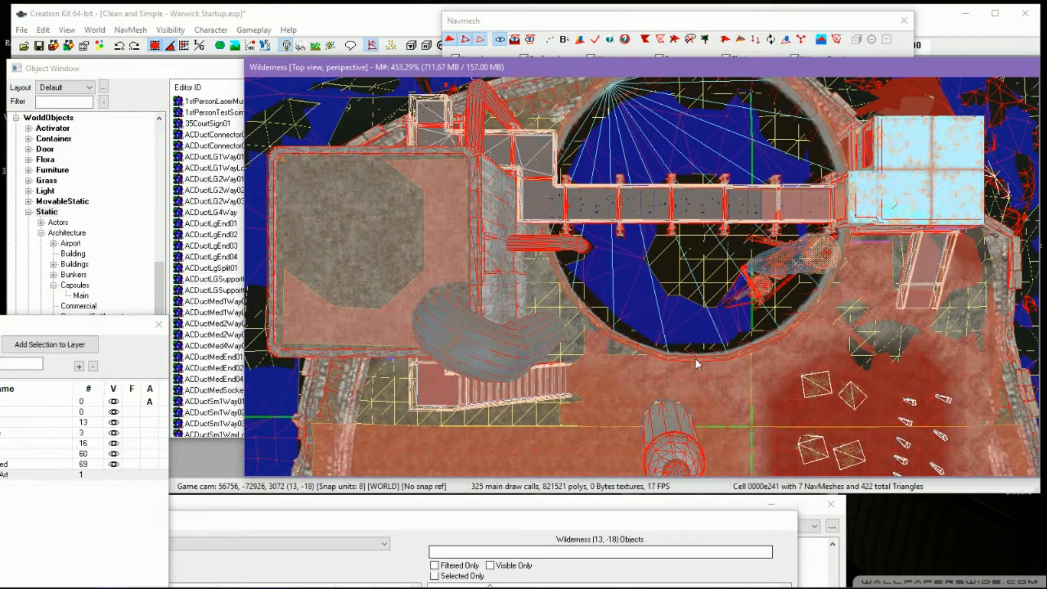
pyautogui.moveTo(696, 358); pyautogui.dragTo(630, 290, button='middle')
pyautogui.scroll(-1, 633, 269)
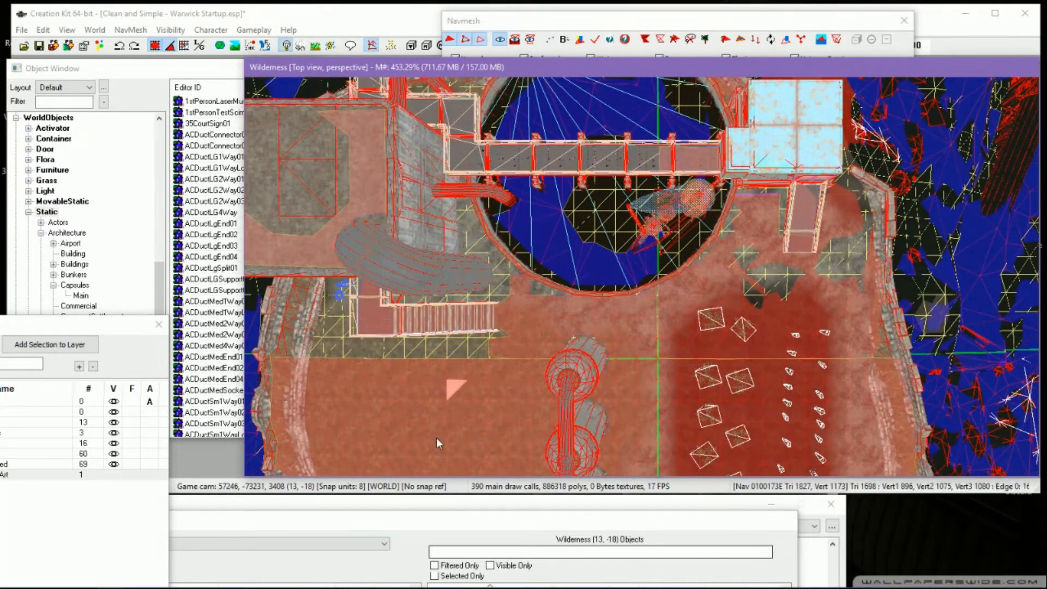
pyautogui.moveTo(503, 422); pyautogui.dragTo(506, 356, button='middle')
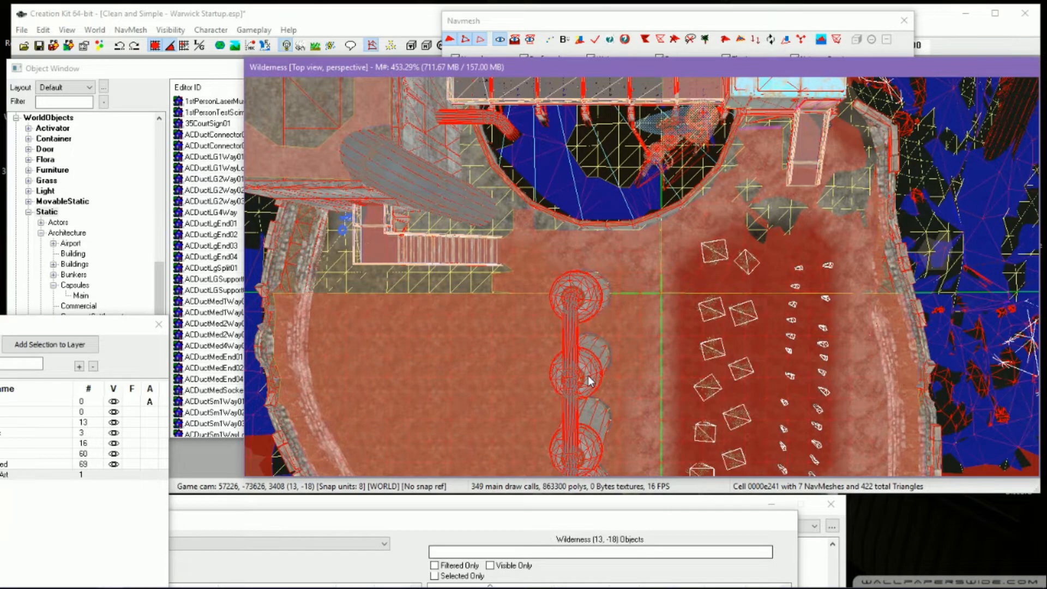
pyautogui.moveTo(588, 376); pyautogui.dragTo(588, 354, button='middle')
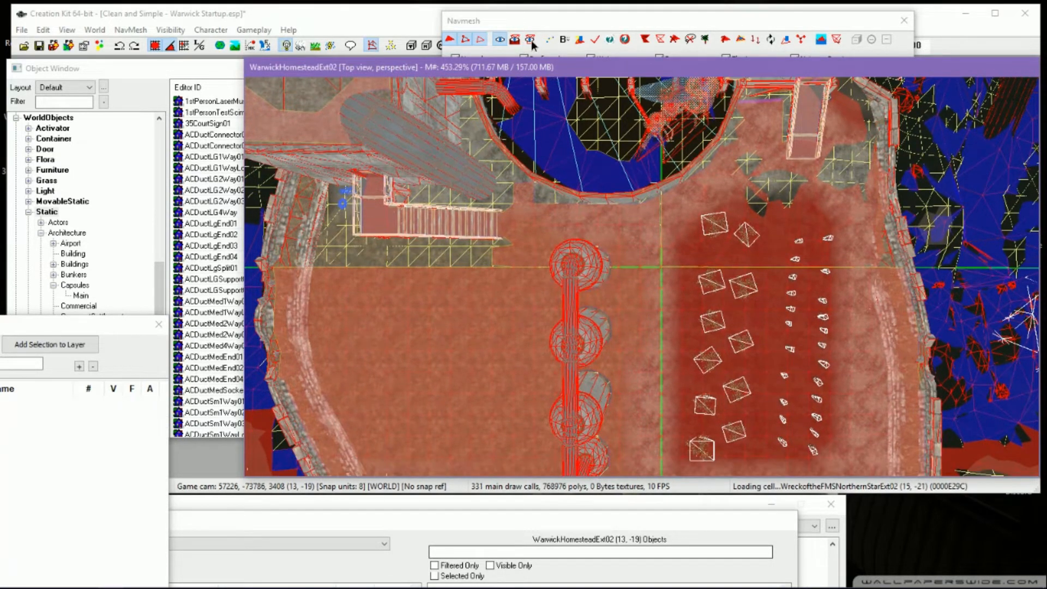
# Show only the navmesh and inspect its cutouts around the tanks, the building walls and the entrance structure
pyautogui.click(532, 40)
pyautogui.moveTo(552, 365); pyautogui.dragTo(551, 208, button='middle')
pyautogui.scroll(7, 523, 363)
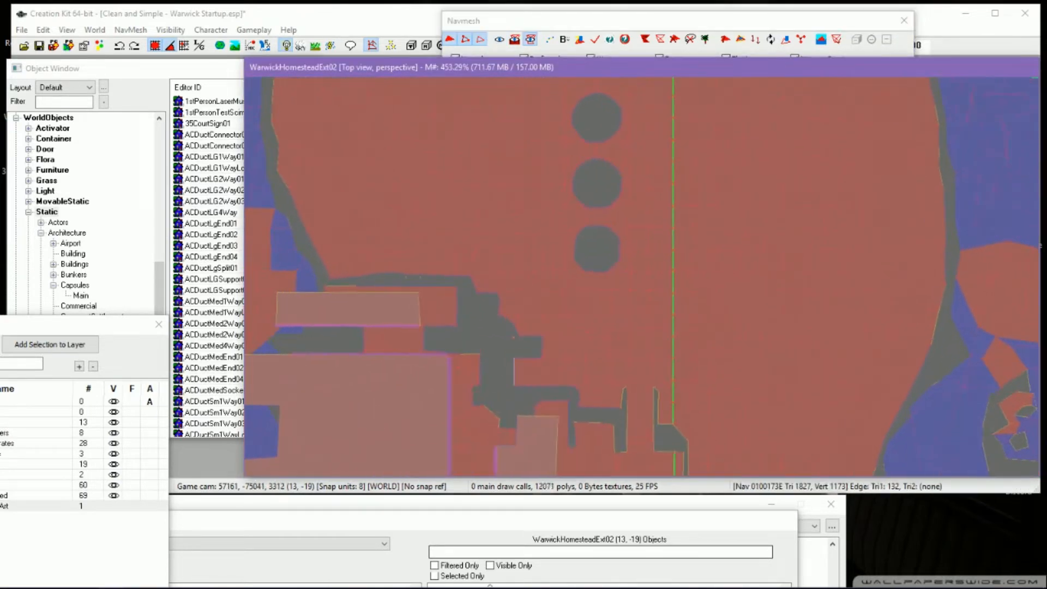
pyautogui.scroll(3, 519, 369)
pyautogui.moveTo(517, 371); pyautogui.dragTo(544, 238, button='middle')
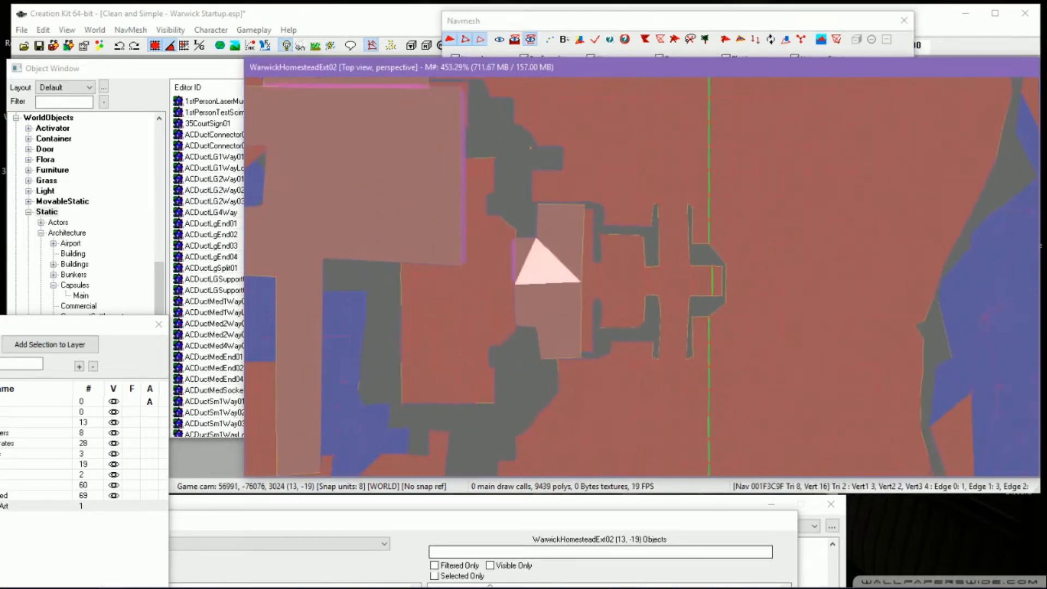
pyautogui.scroll(6, 545, 238)
pyautogui.moveTo(526, 328); pyautogui.dragTo(566, 248, button='middle')
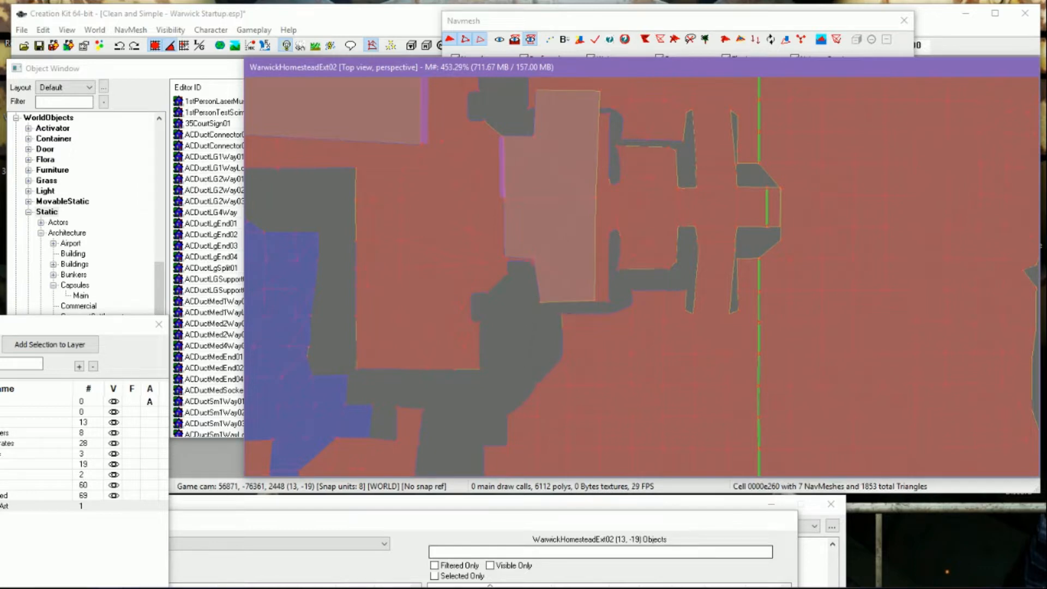
# Inspect the navmesh close up around the main building, its entrance structure and the cutouts of the row of tanks
pyautogui.scroll(2, 412, 358)
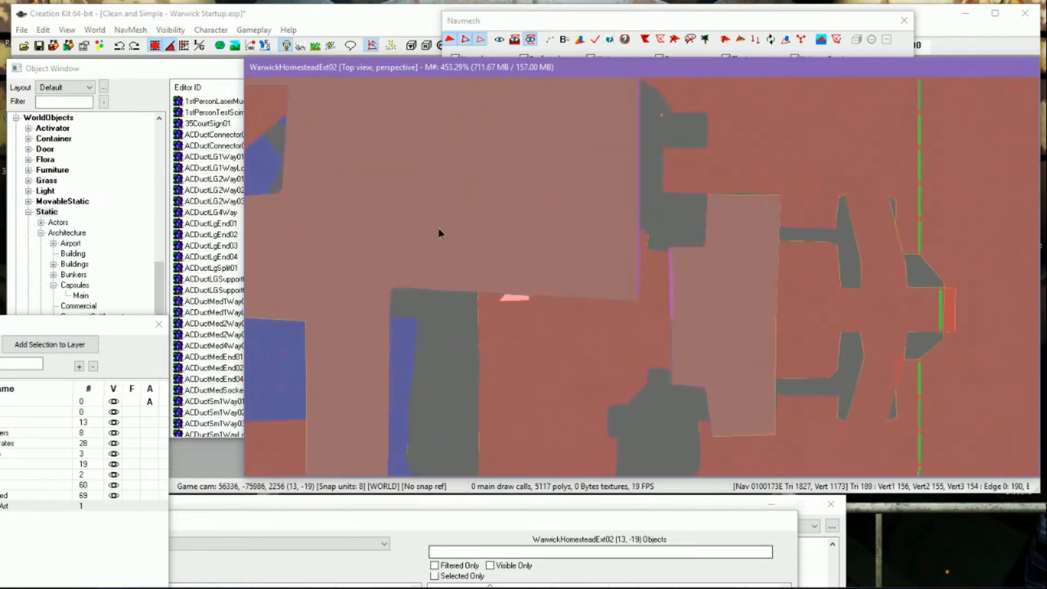
pyautogui.scroll(5, 440, 229)
pyautogui.scroll(4, 450, 247)
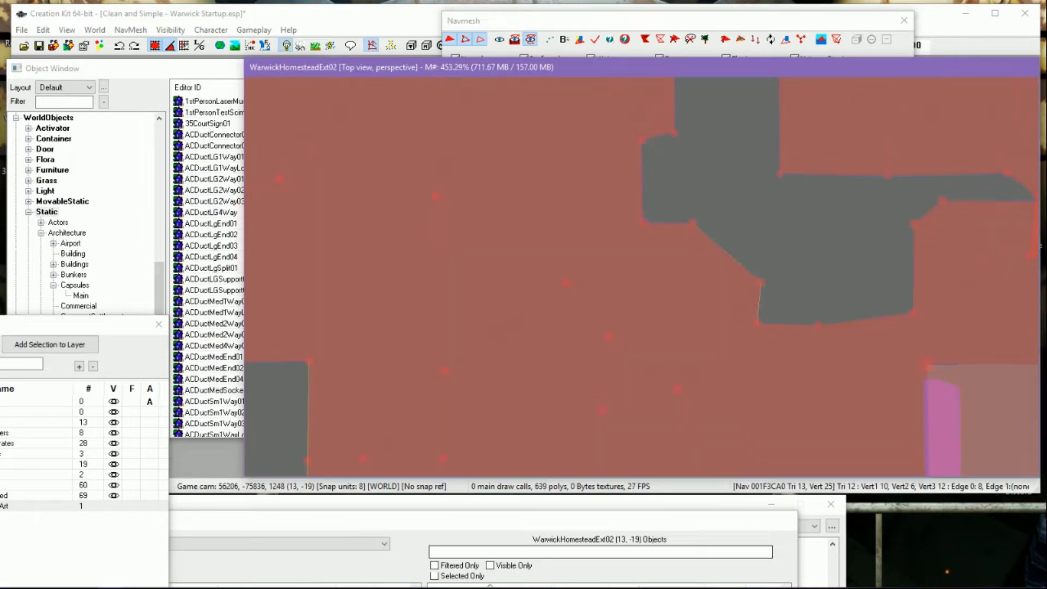
pyautogui.moveTo(450, 247); pyautogui.dragTo(522, 285, button='middle')
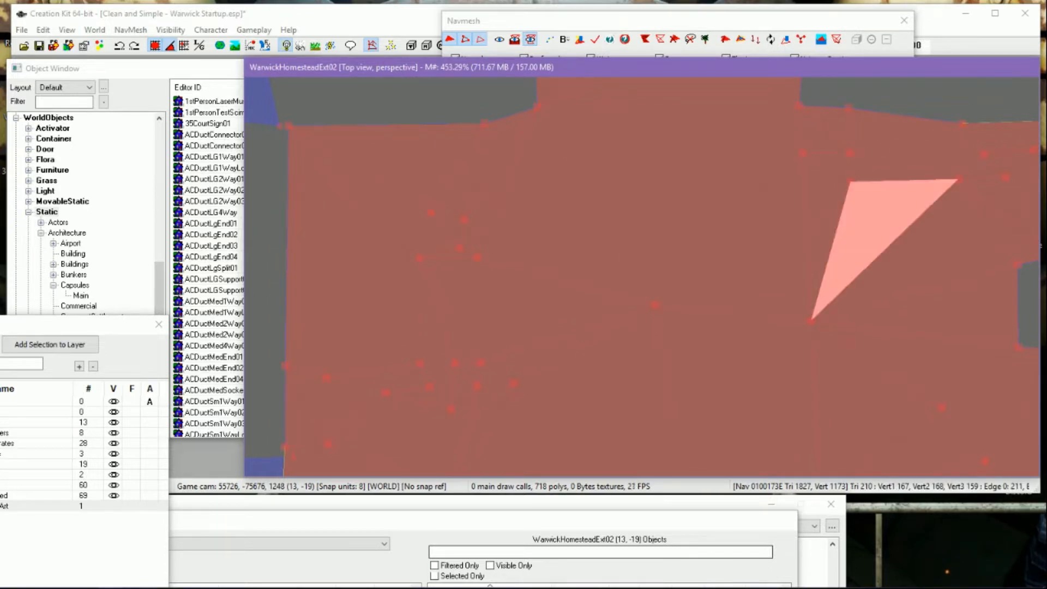
pyautogui.scroll(-3, 872, 200)
pyautogui.scroll(-3, 709, 224)
pyautogui.moveTo(709, 223); pyautogui.dragTo(654, 254, button='middle')
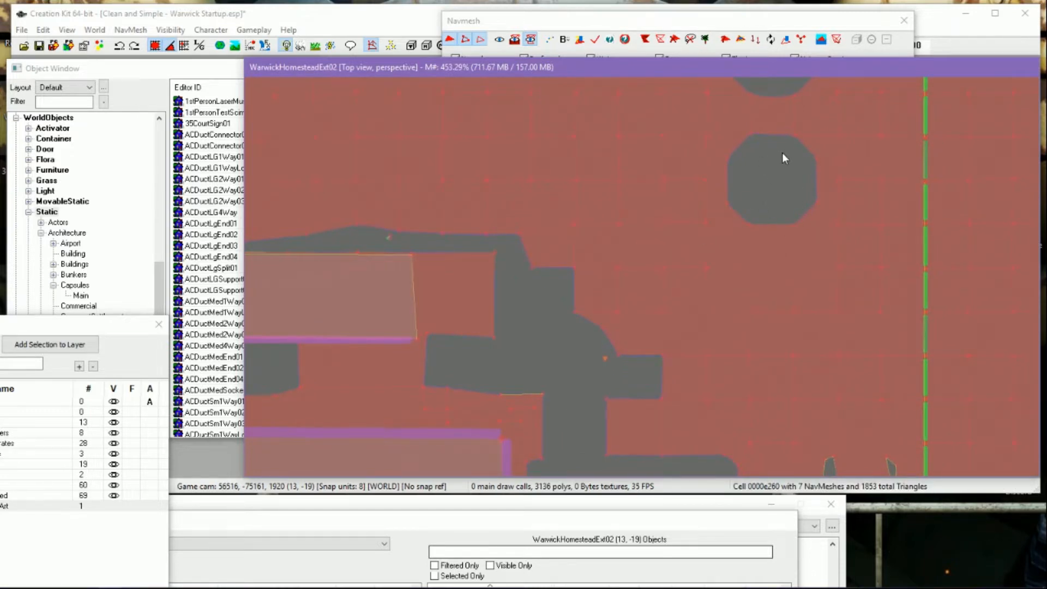
pyautogui.moveTo(782, 152); pyautogui.dragTo(766, 170, button='middle')
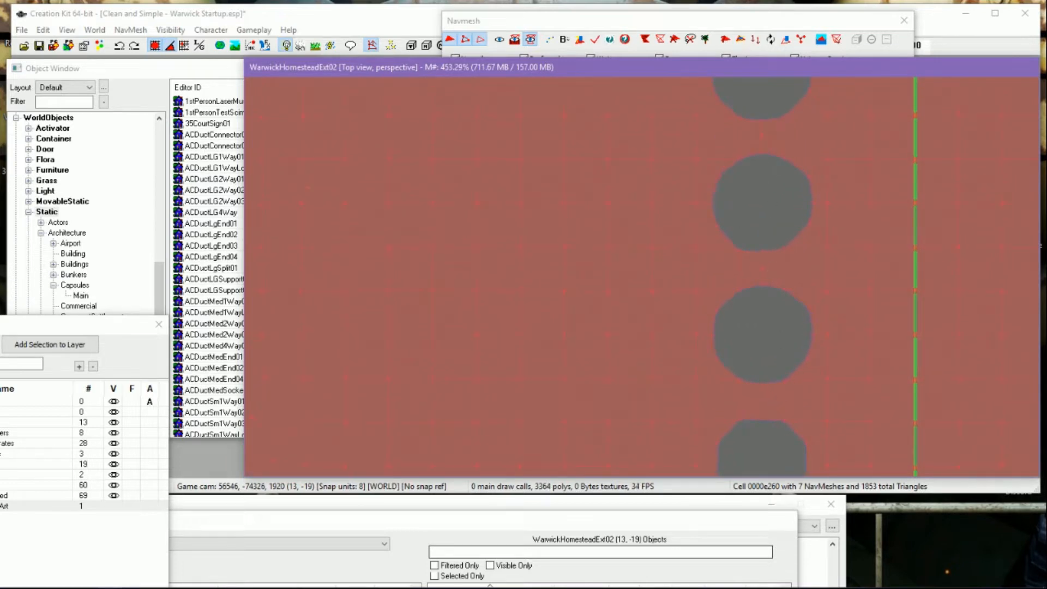
pyautogui.moveTo(755, 101); pyautogui.dragTo(757, 135, button='middle')
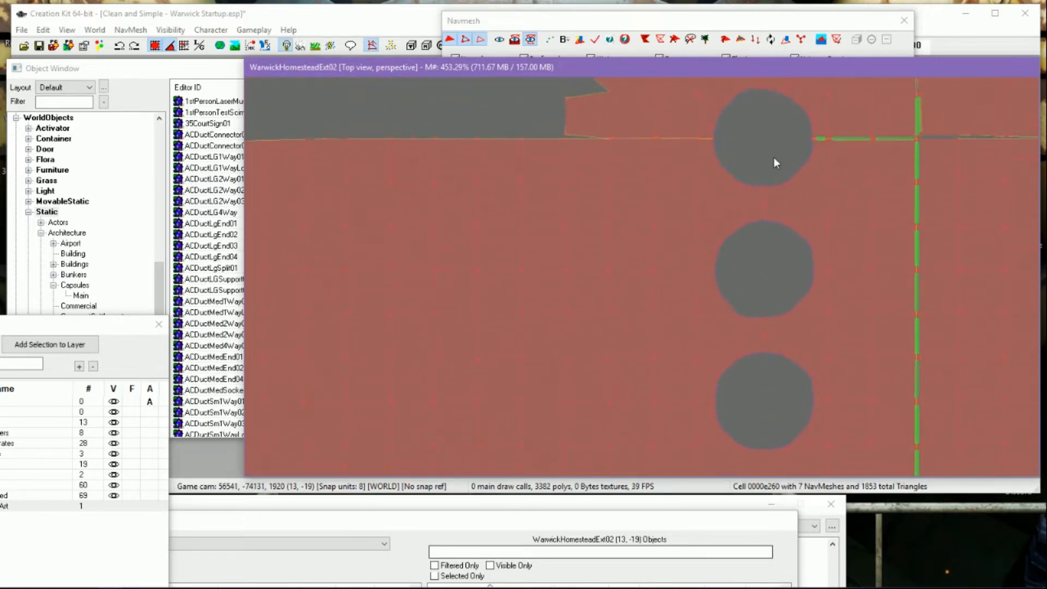
pyautogui.moveTo(774, 177); pyautogui.dragTo(751, 244, button='middle')
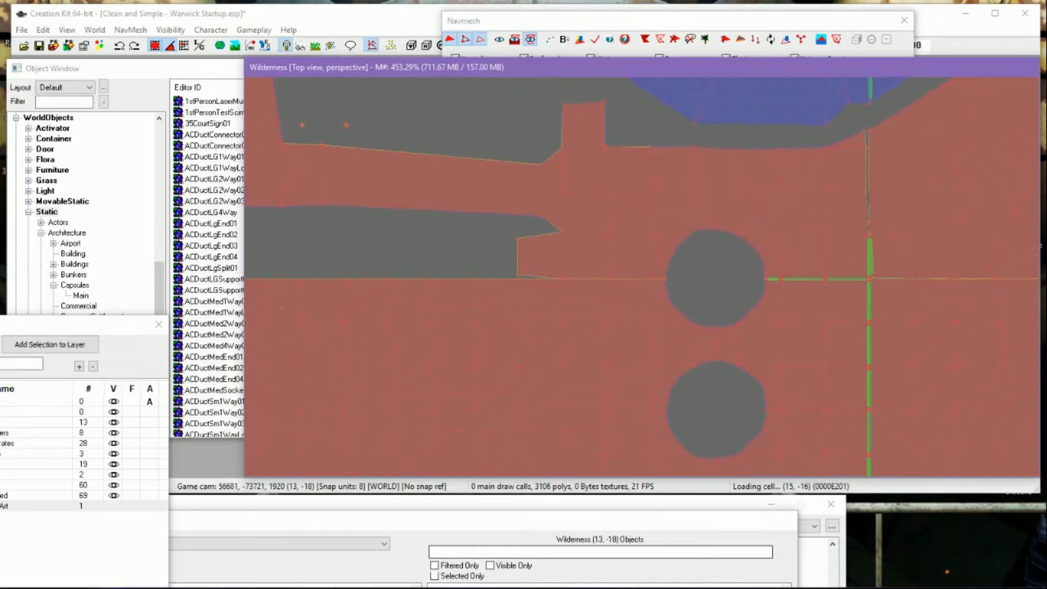
# Examine the navmesh around the circular pool, its connecting walkways and the cell borders beyond the tanks
pyautogui.scroll(-4, 763, 187)
pyautogui.moveTo(765, 186); pyautogui.dragTo(756, 273, button='middle')
pyautogui.scroll(-3, 761, 208)
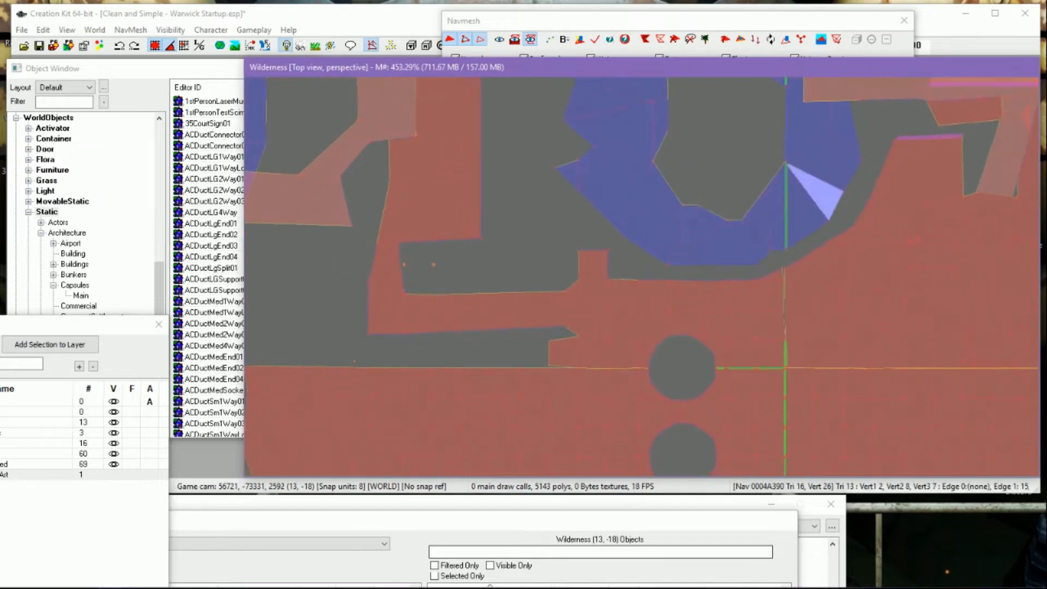
pyautogui.moveTo(686, 292); pyautogui.dragTo(684, 358, button='middle')
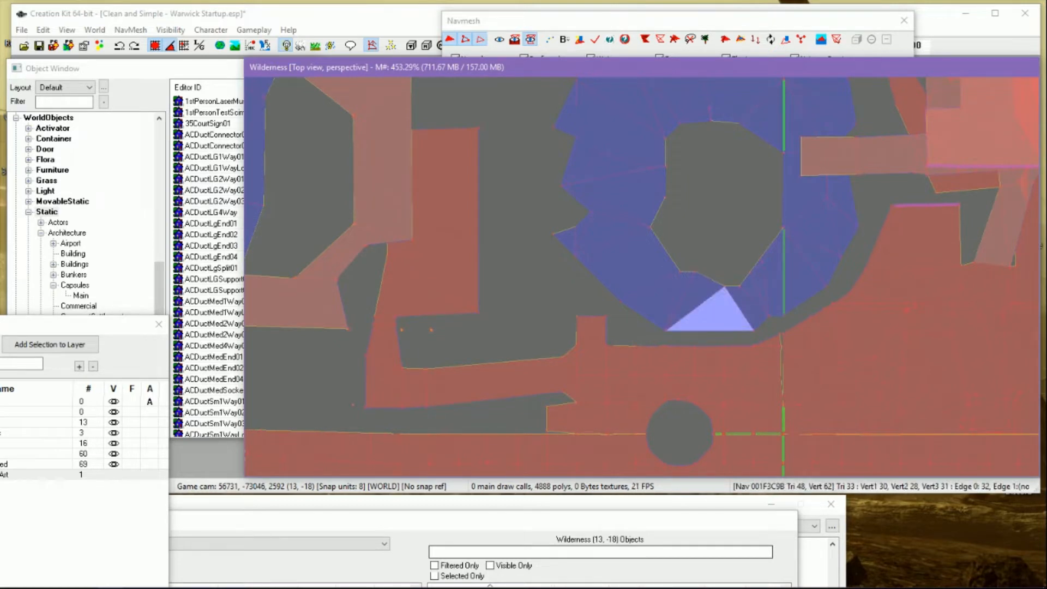
pyautogui.scroll(-2, 692, 375)
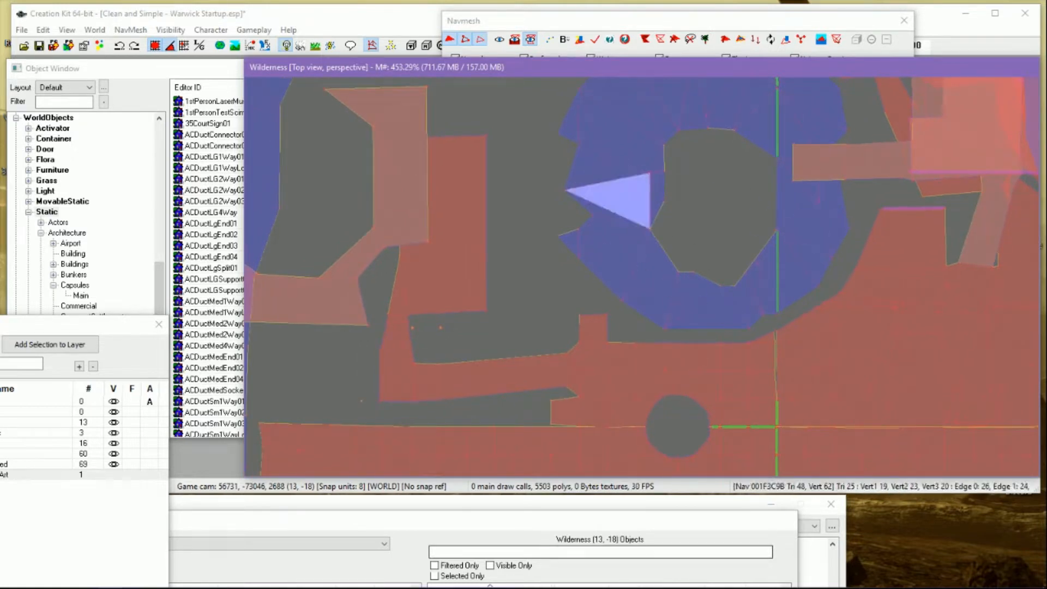
pyautogui.moveTo(632, 434); pyautogui.dragTo(642, 316, button='middle')
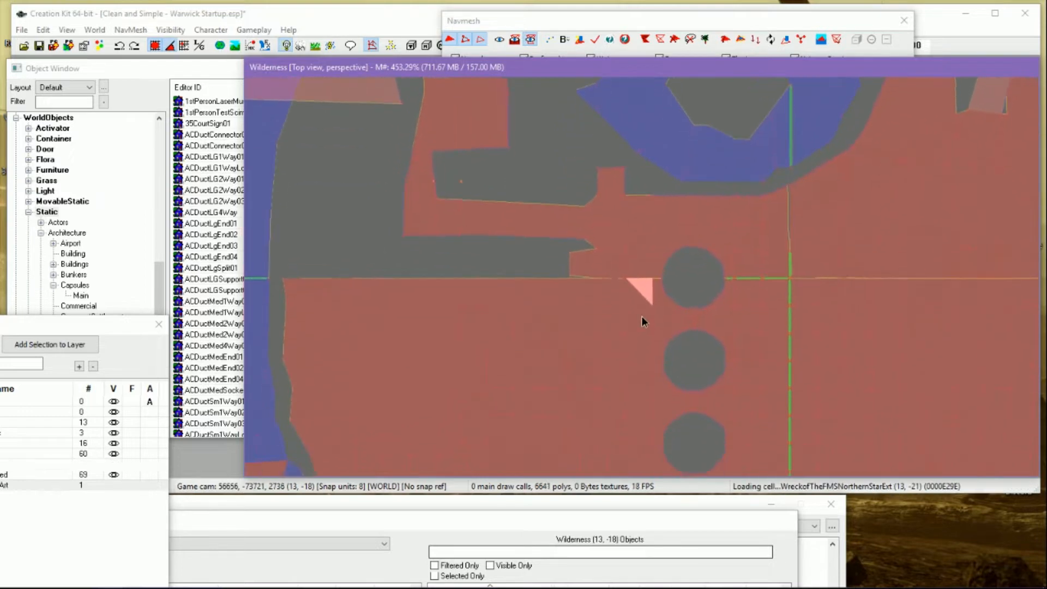
pyautogui.moveTo(462, 399); pyautogui.dragTo(322, 581, button='middle')
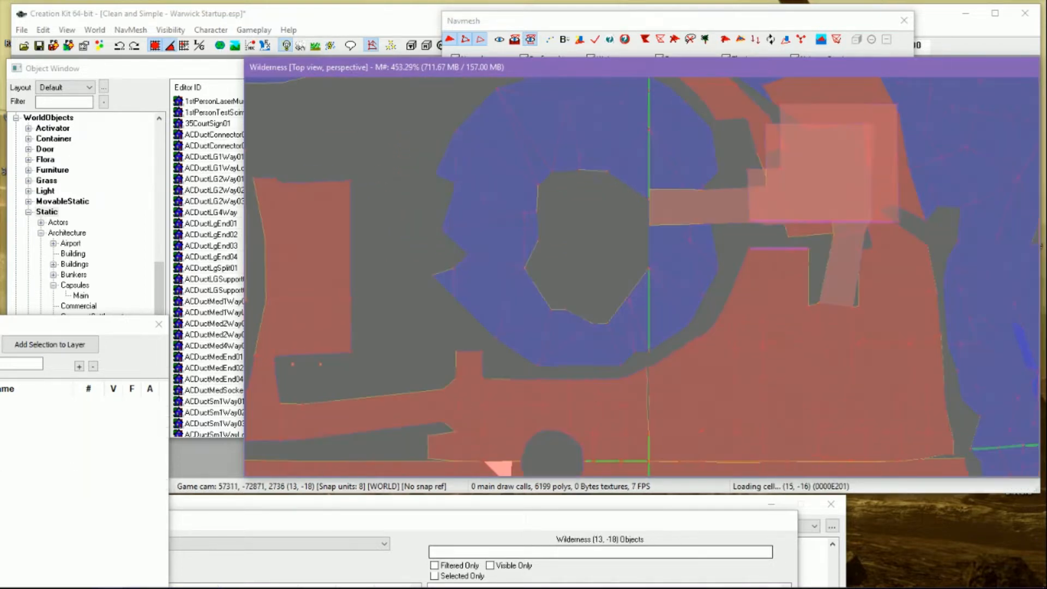
# Review the navmesh from the tank cutouts back to the main building's walls and entrance structure
pyautogui.moveTo(543, 470); pyautogui.dragTo(593, 346, button='middle')
pyautogui.moveTo(593, 389); pyautogui.dragTo(604, 261, button='middle')
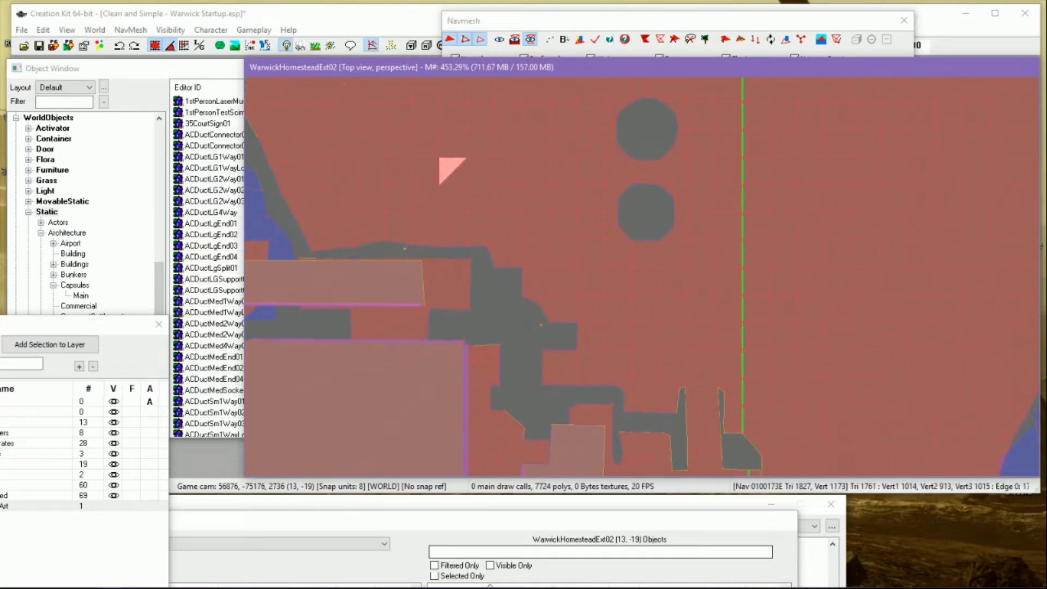
pyautogui.moveTo(443, 164); pyautogui.dragTo(441, 189, button='middle')
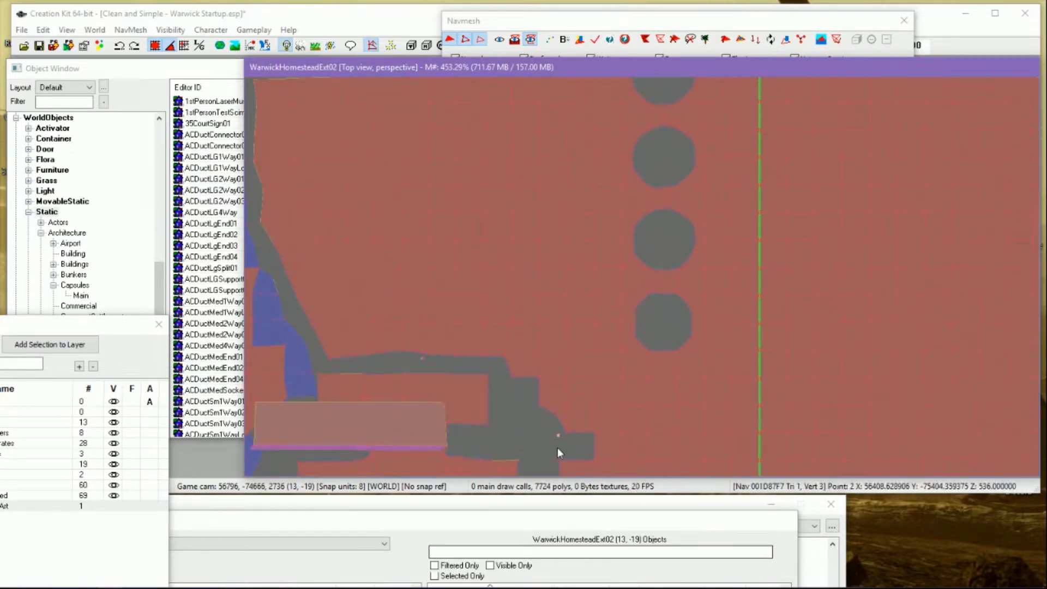
pyautogui.moveTo(551, 450); pyautogui.dragTo(590, 501, button='middle')
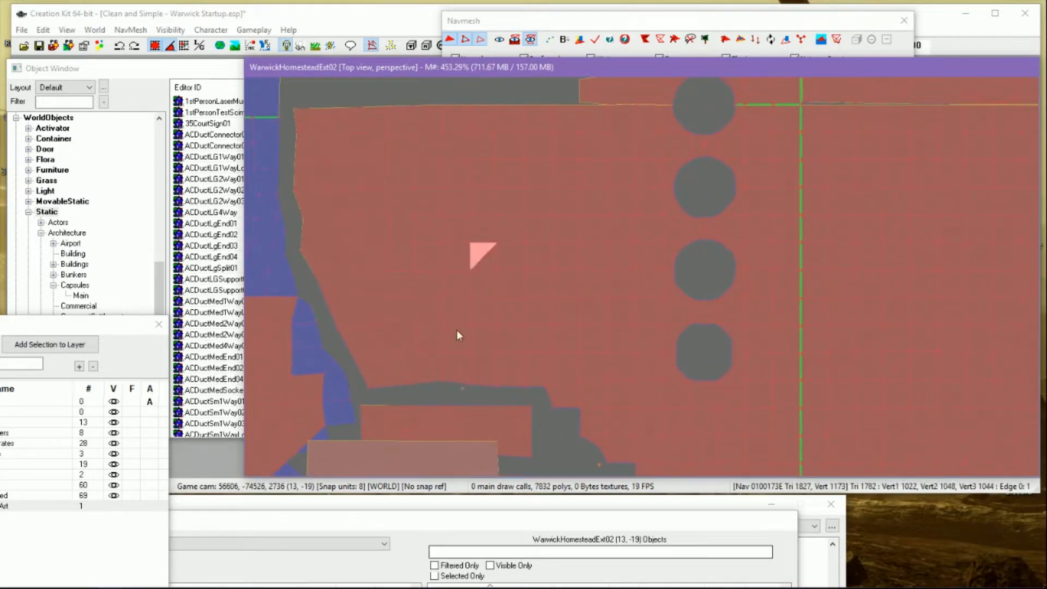
pyautogui.scroll(-2, 482, 390)
pyautogui.click(570, 415)
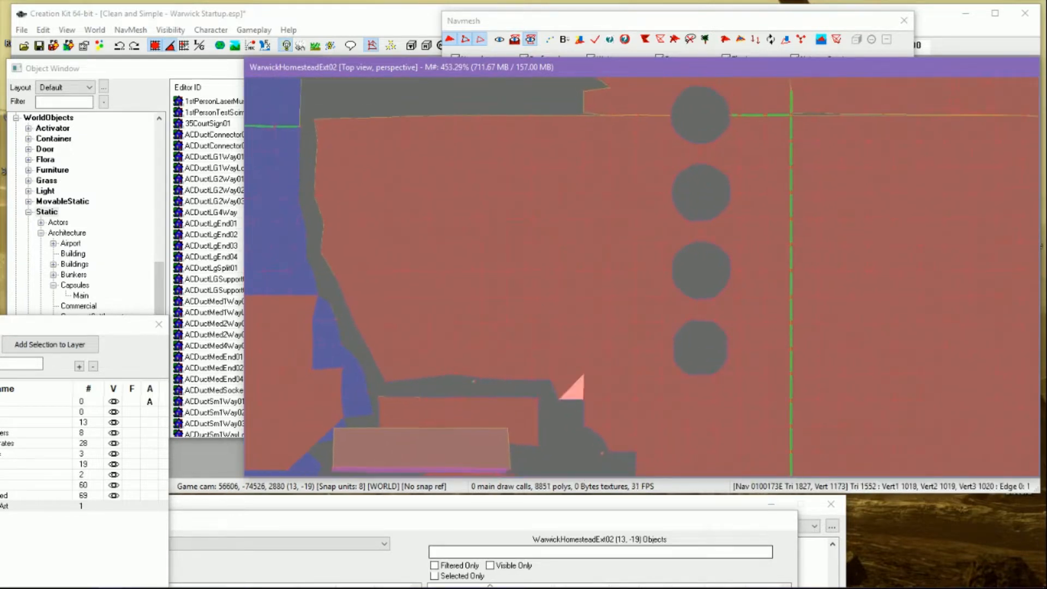
pyautogui.moveTo(570, 415); pyautogui.dragTo(549, 243, button='middle')
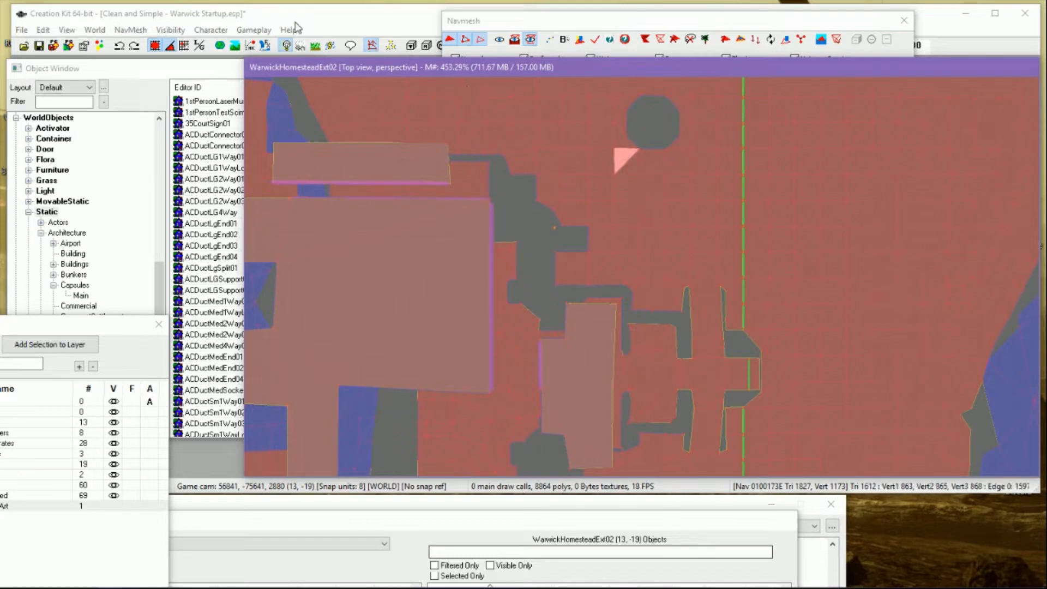
# Finalize the current cell's navmeshes
pyautogui.click(582, 41)
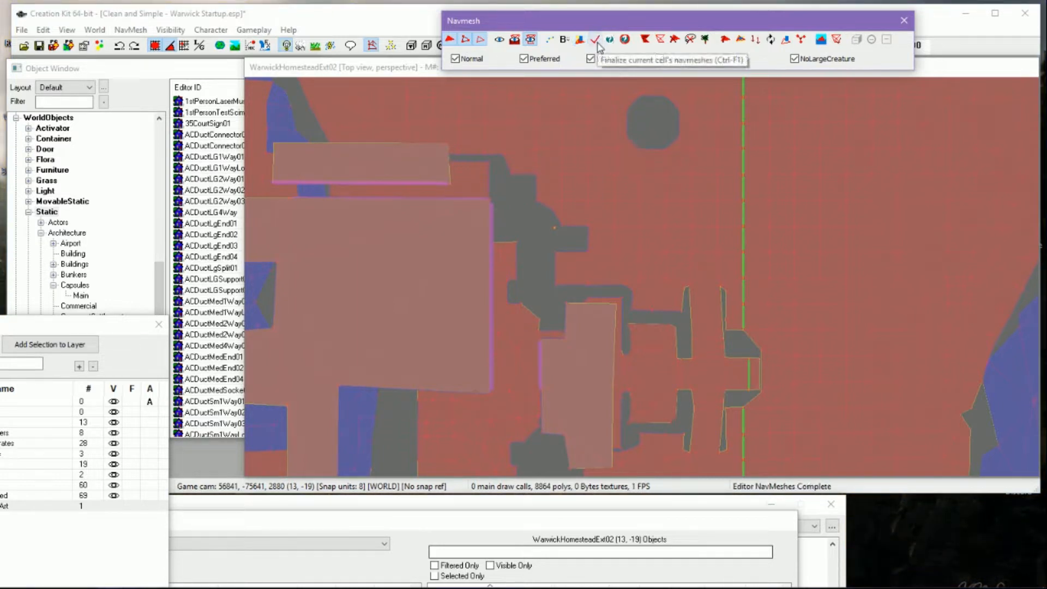
pyautogui.click(598, 45)
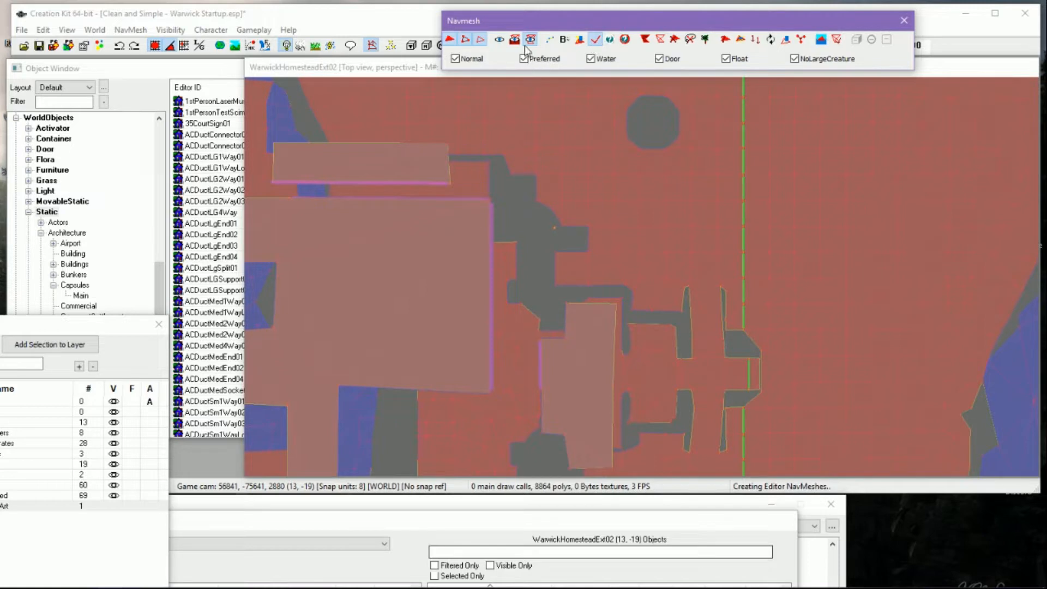
pyautogui.click(578, 172)
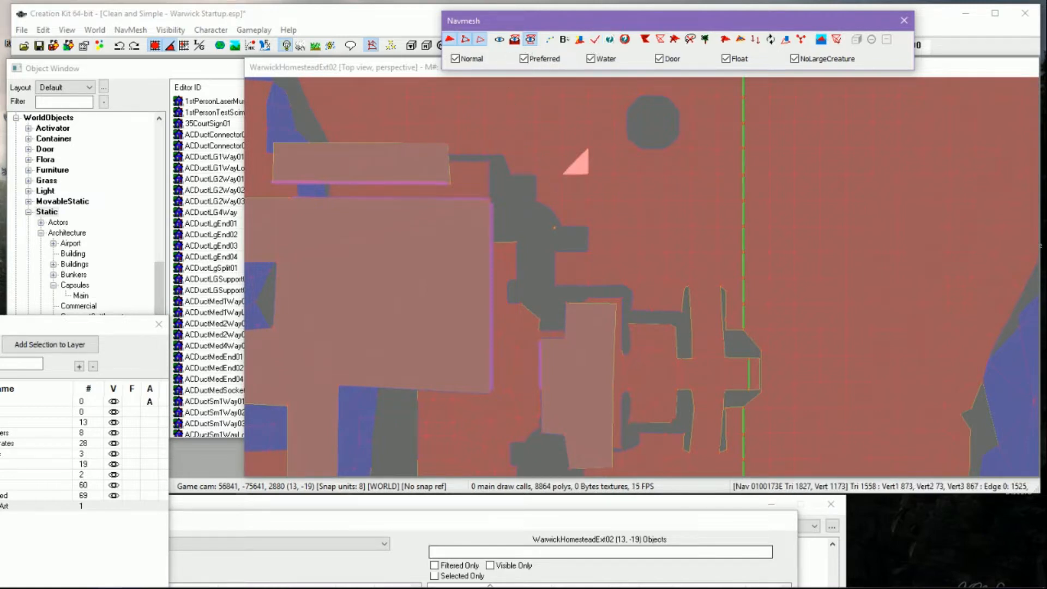
# Clear the Warnings list, run Check NavMeshes to look for errors, and set the Warnings window aside
pyautogui.click(492, 507)
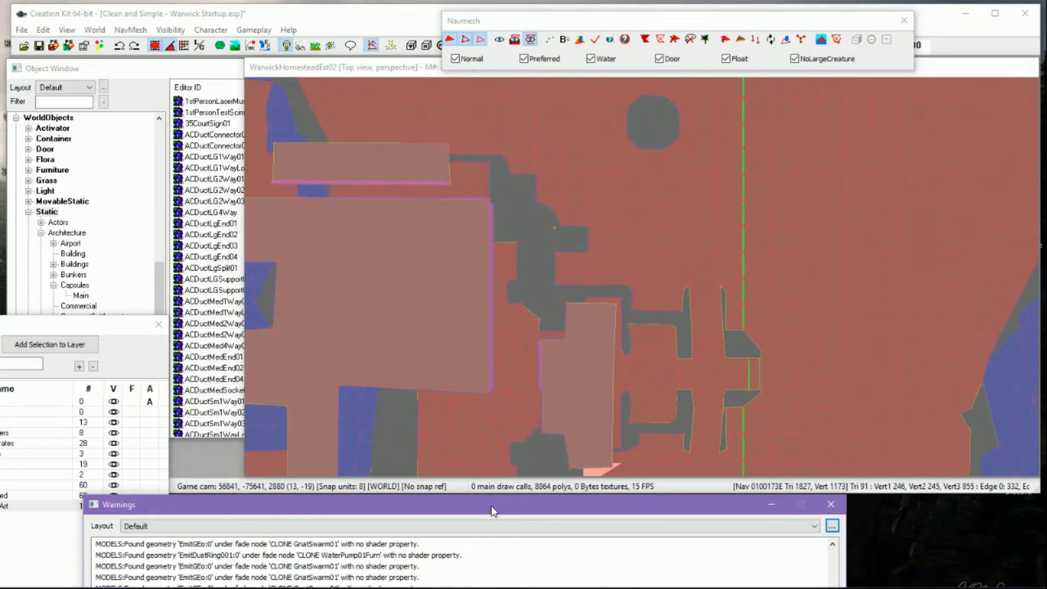
pyautogui.moveTo(493, 511); pyautogui.dragTo(479, 341)
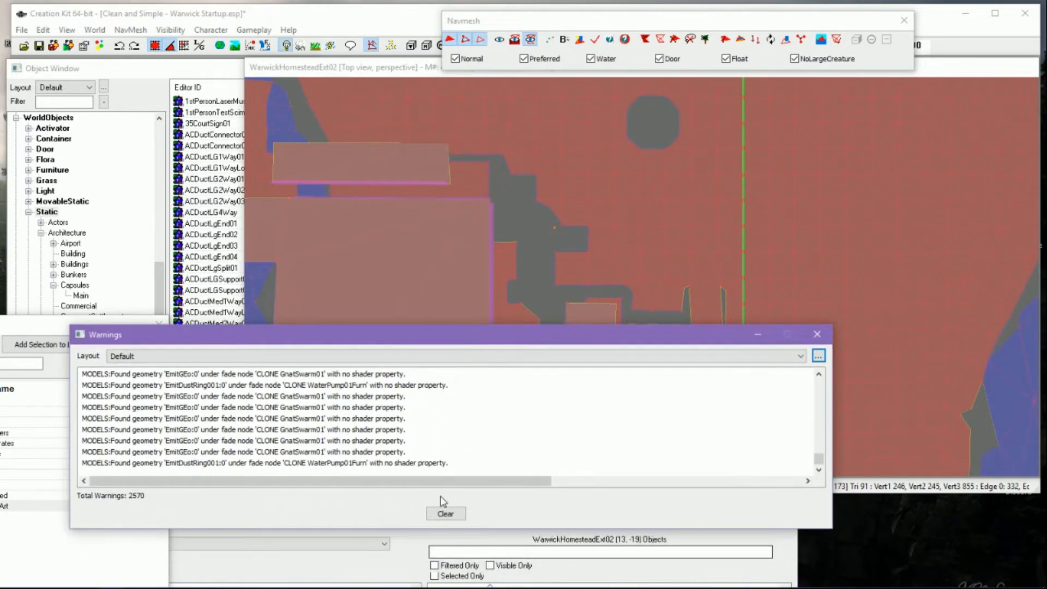
pyautogui.click(443, 512)
pyautogui.click(131, 30)
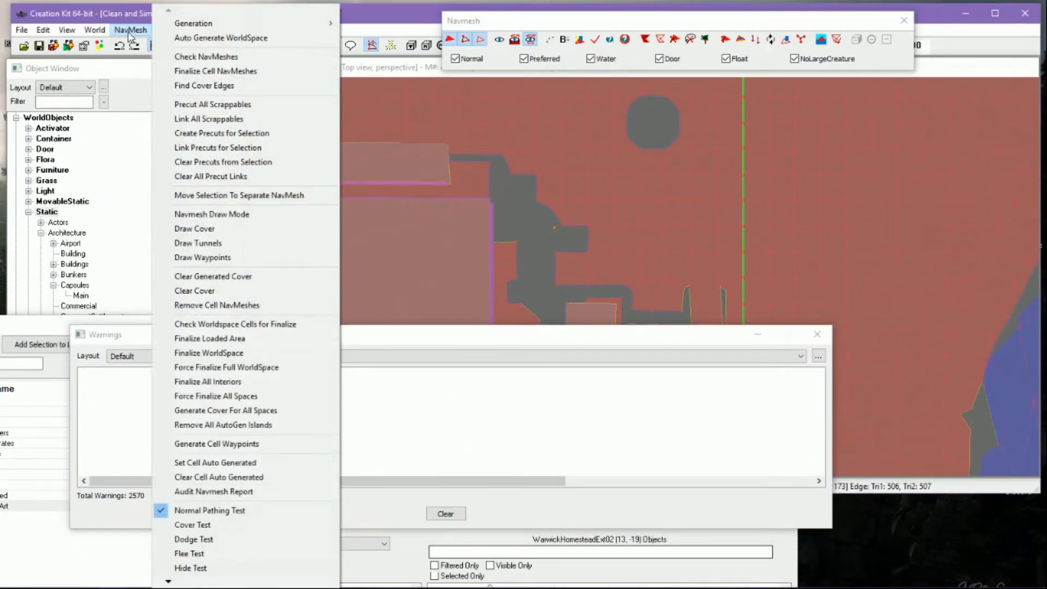
pyautogui.click(216, 60)
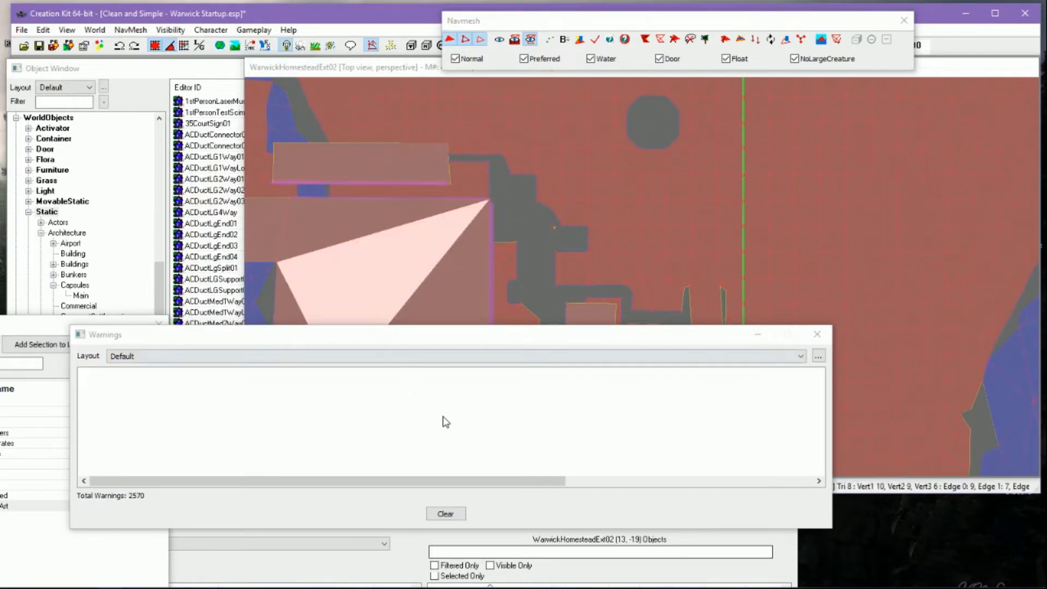
pyautogui.moveTo(463, 341); pyautogui.dragTo(463, 504)
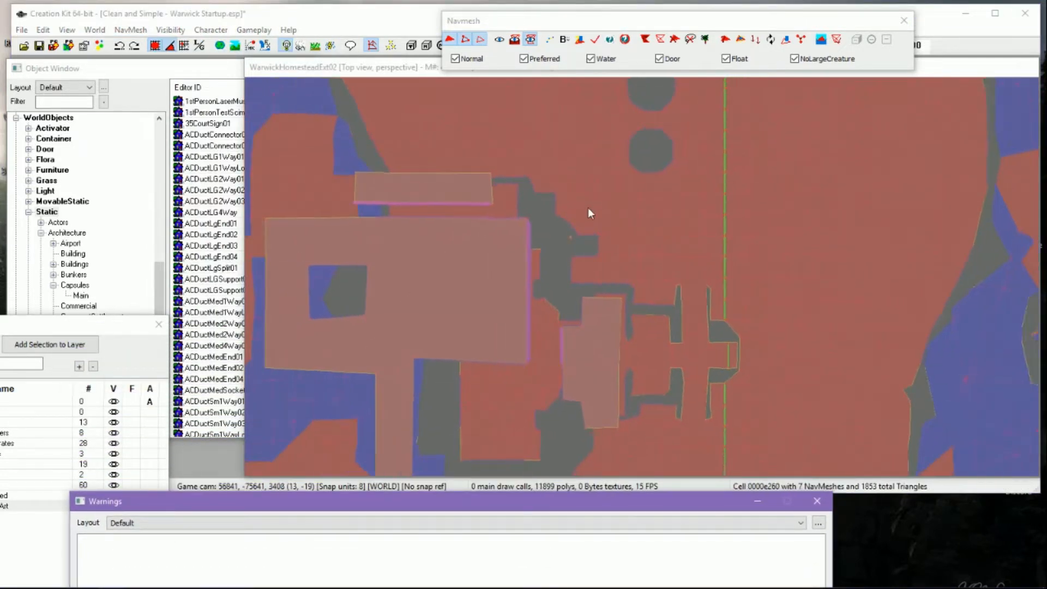
# Examine the finalized navmesh from farther overhead, including the cell borders, the tanks, the shoreline and the building surroundings
pyautogui.click(588, 208)
pyautogui.moveTo(588, 207); pyautogui.dragTo(600, 313, button='middle')
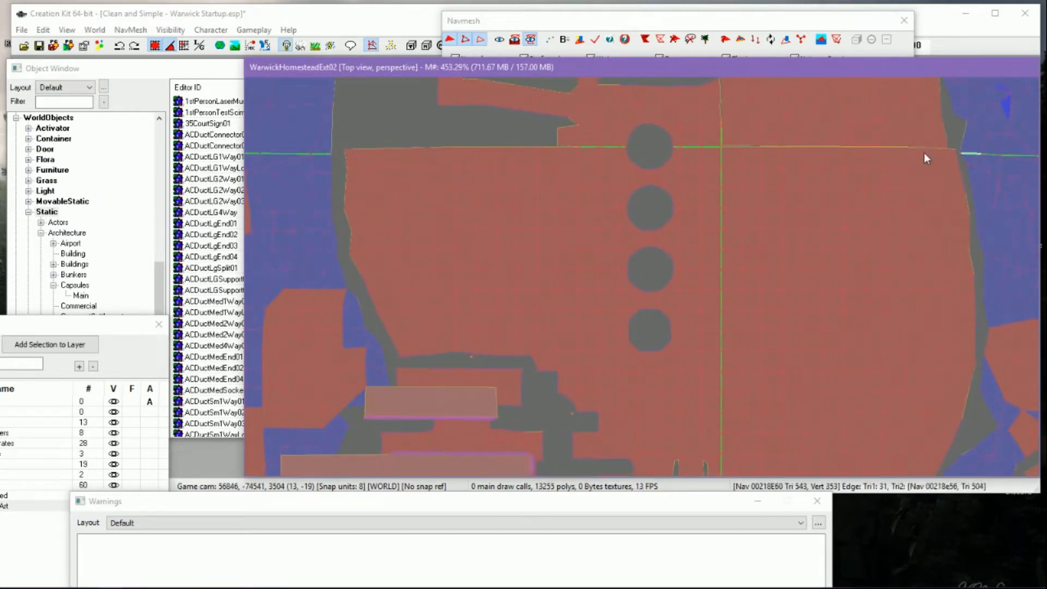
pyautogui.moveTo(795, 134); pyautogui.dragTo(778, 203, button='middle')
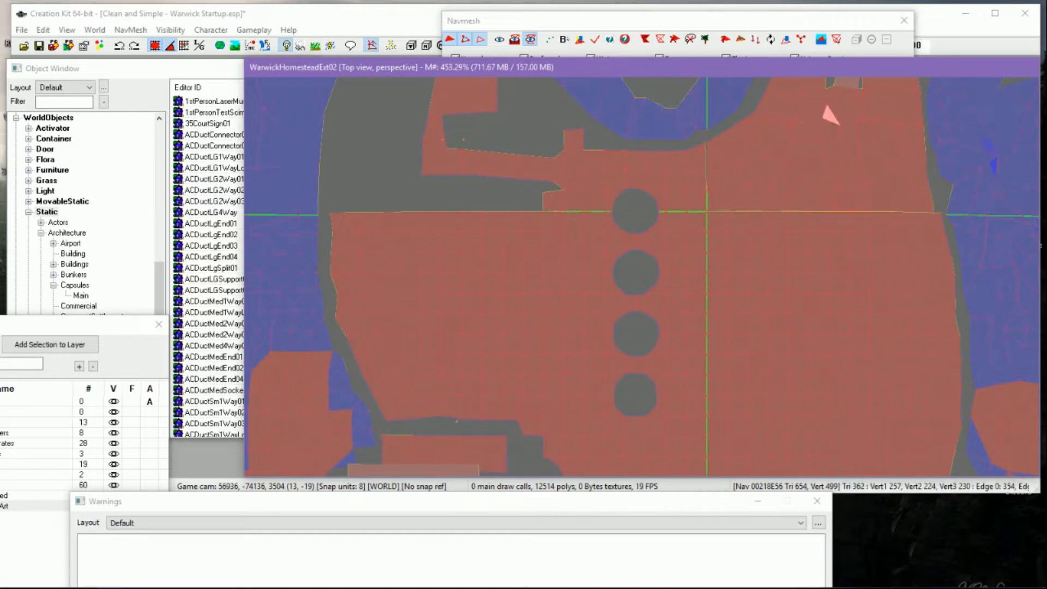
pyautogui.click(903, 135)
pyautogui.moveTo(914, 136); pyautogui.dragTo(853, 175, button='middle')
pyautogui.click(813, 298)
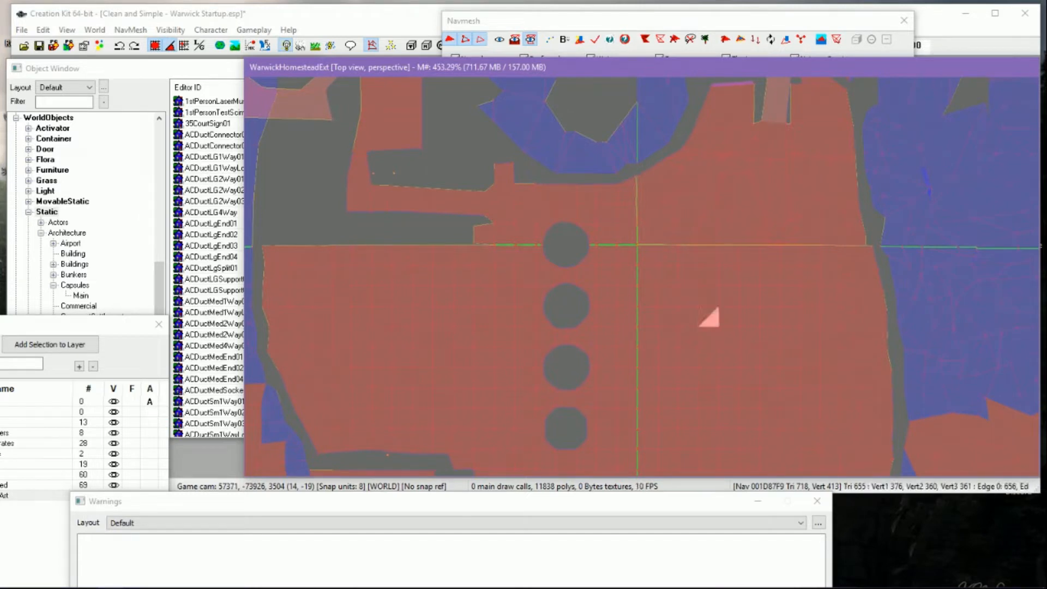
pyautogui.moveTo(774, 368); pyautogui.dragTo(737, 160, button='middle')
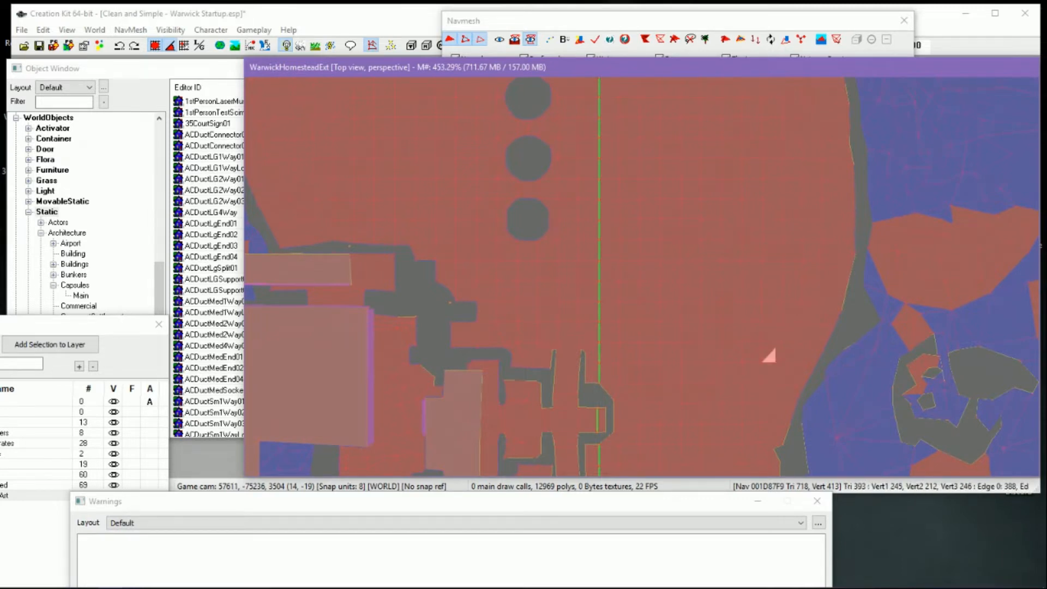
pyautogui.moveTo(760, 406); pyautogui.dragTo(753, 158, button='middle')
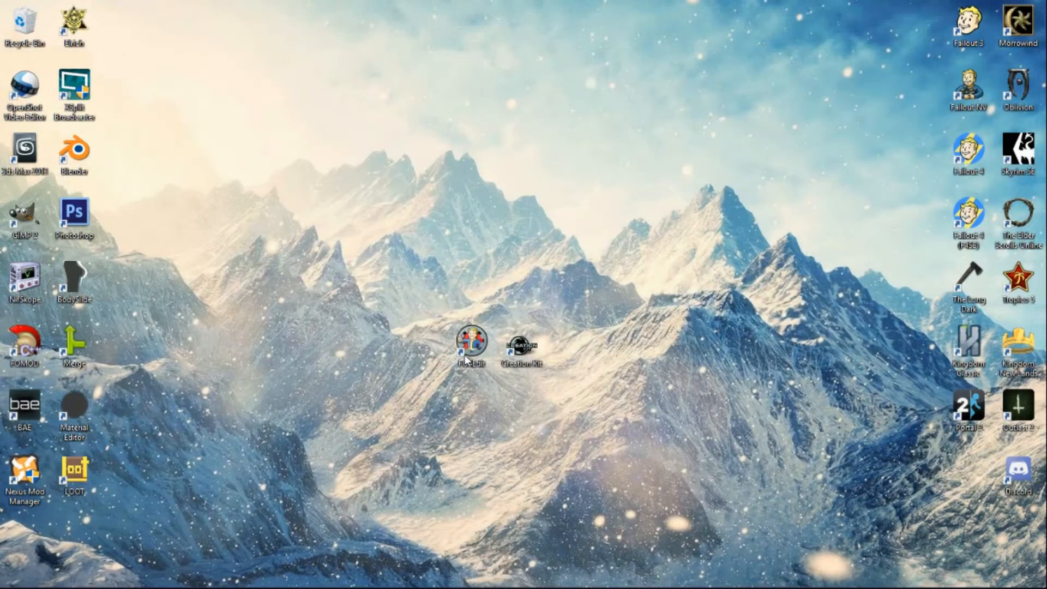
# Open FO4Edit, deselect all plugins, and load only Clean and Simple - Warwick Startup.esp
pyautogui.doubleClick(465, 353)
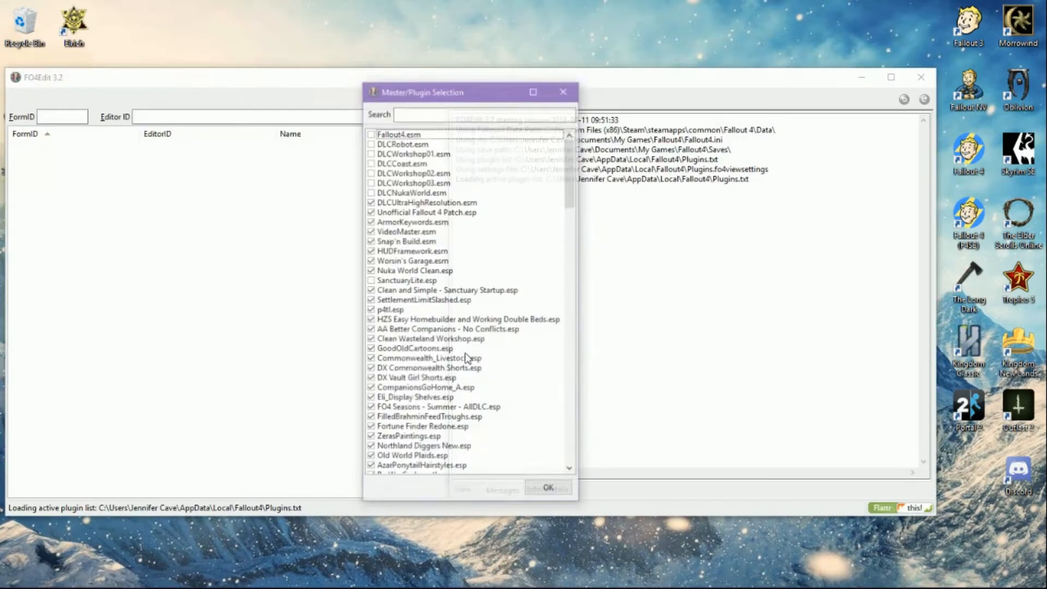
pyautogui.rightClick(446, 264)
pyautogui.click(491, 283)
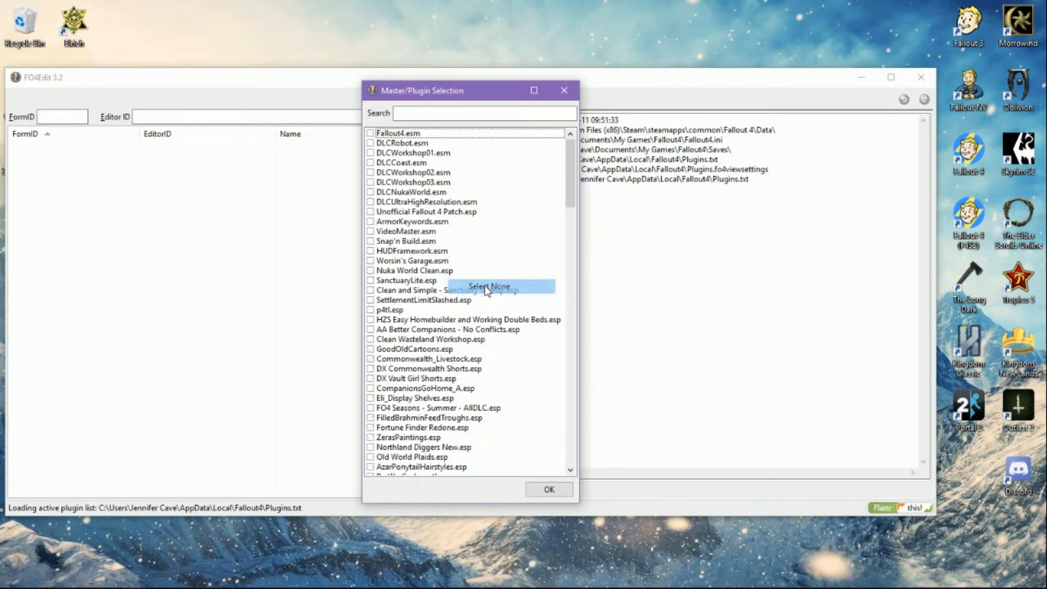
pyautogui.scroll(-5, 489, 290)
pyautogui.scroll(-6, 489, 289)
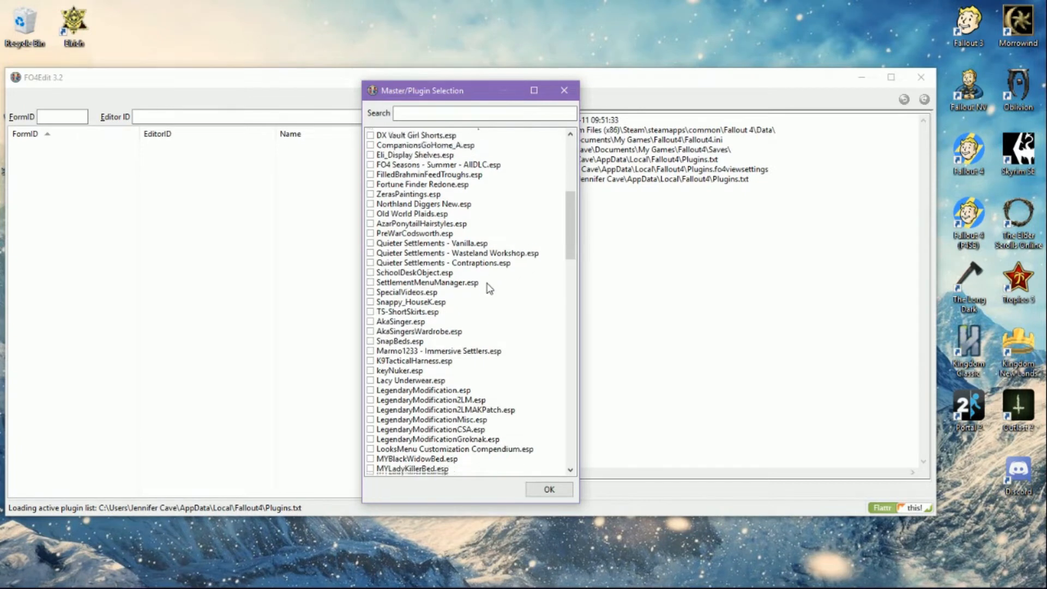
pyautogui.scroll(-9, 489, 289)
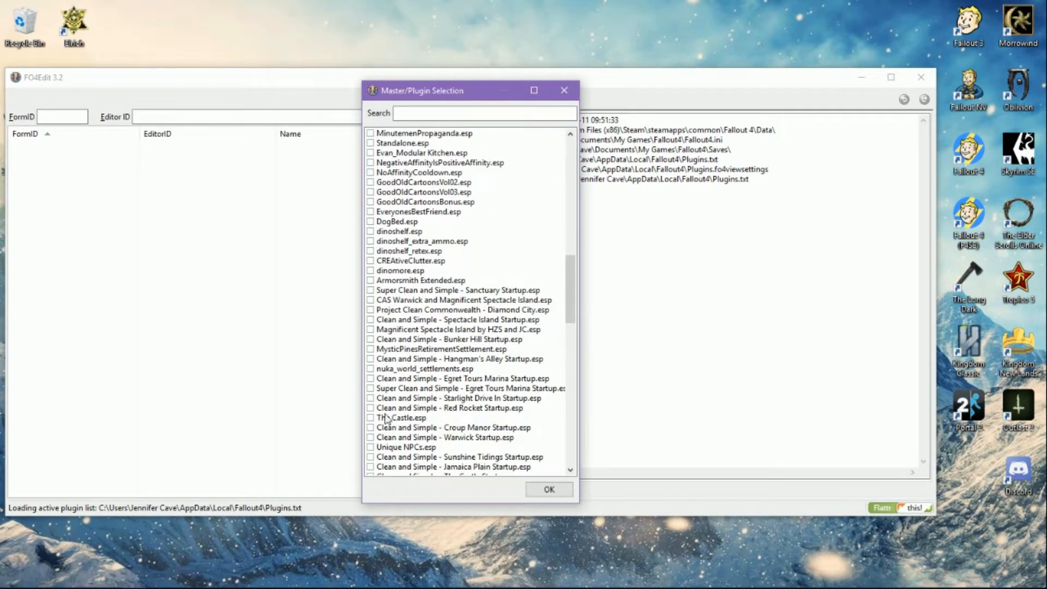
pyautogui.click(371, 439)
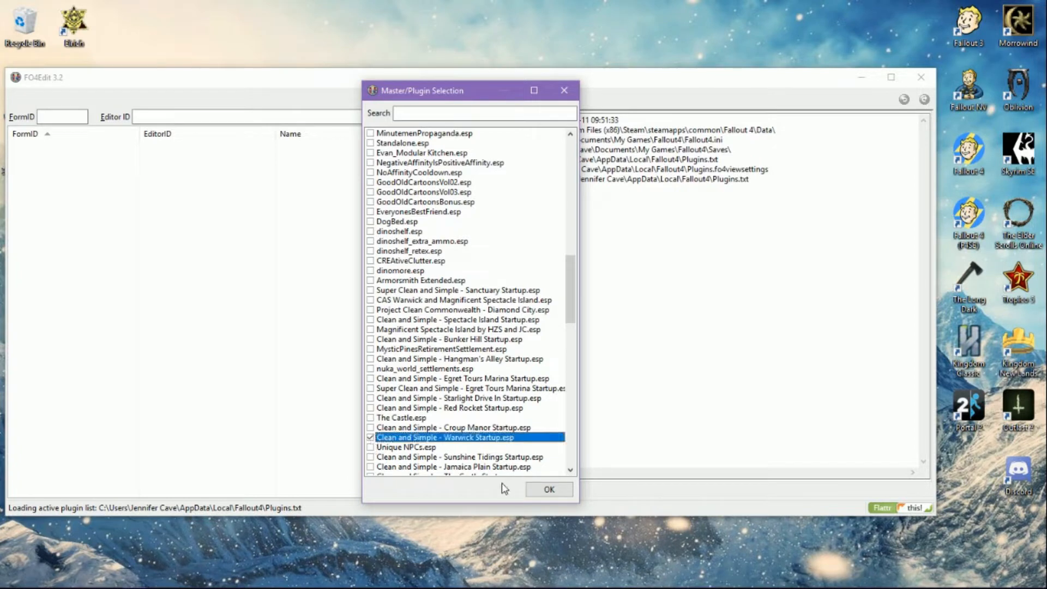
pyautogui.click(543, 490)
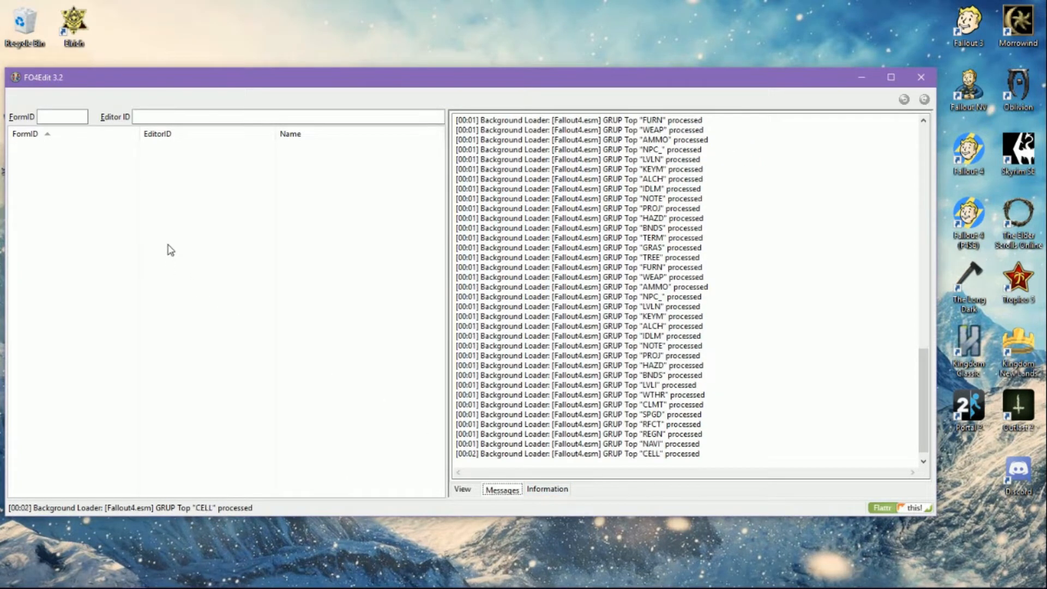
# Apply the filter for cleaning with the Warwick Startup plugin selected
pyautogui.click(82, 171)
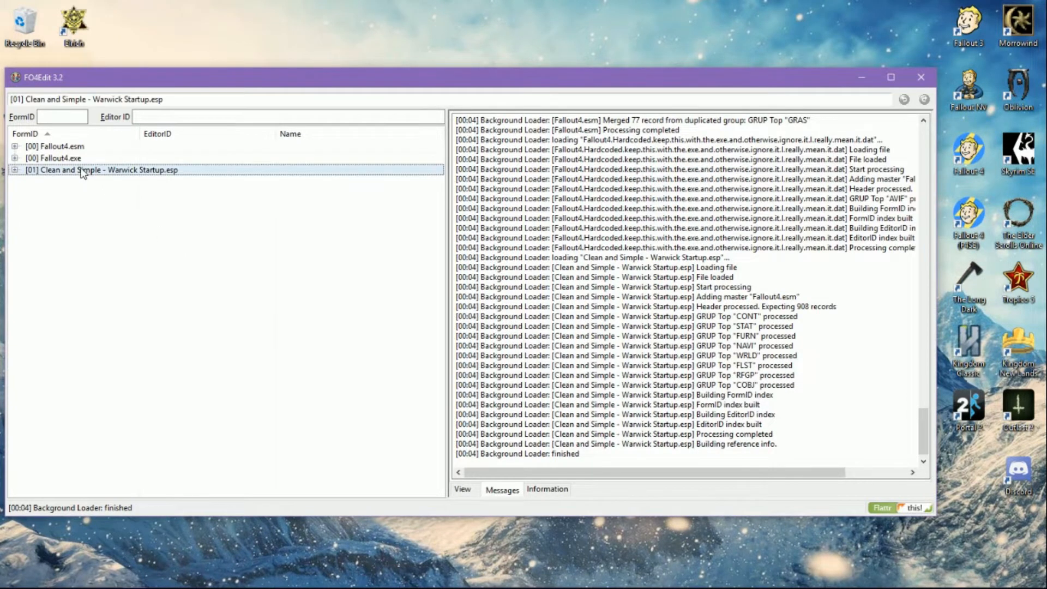
pyautogui.rightClick(81, 169)
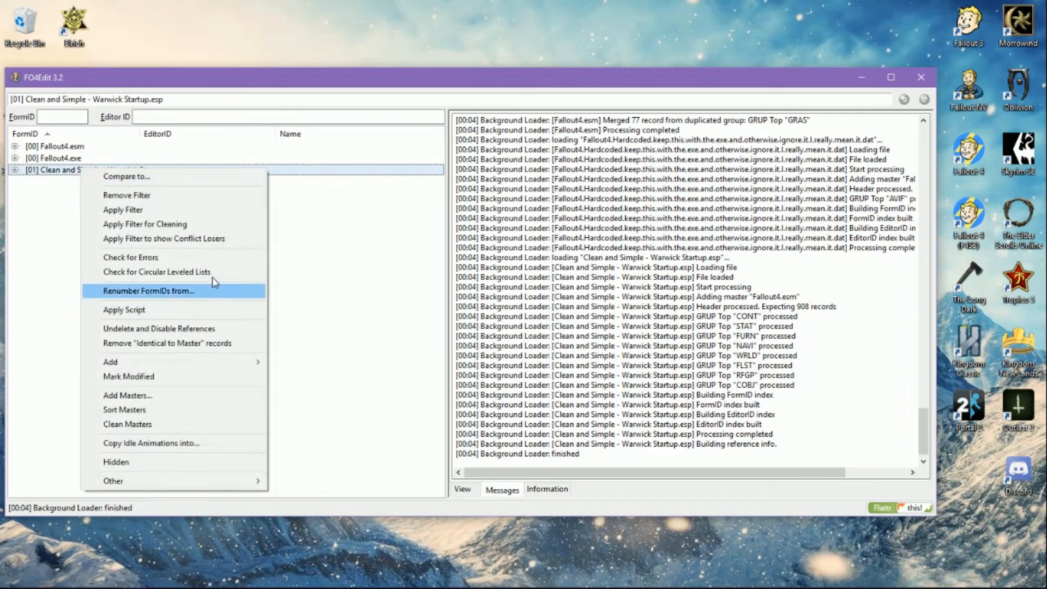
pyautogui.click(211, 225)
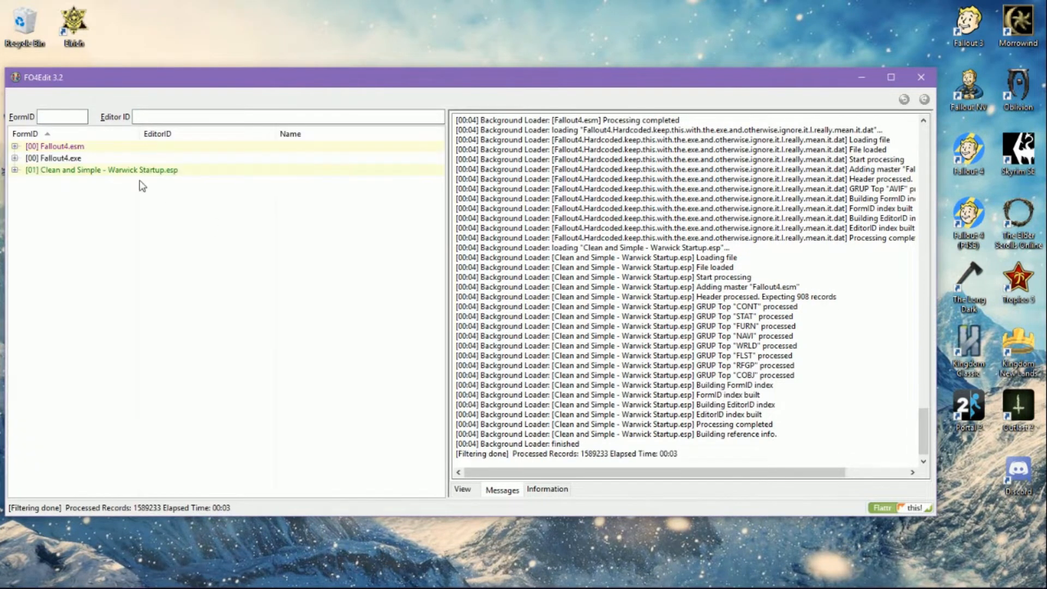
# Remove the "Identical to Master" records from the Warwick Startup plugin and accept the module edit warning
pyautogui.click(134, 174)
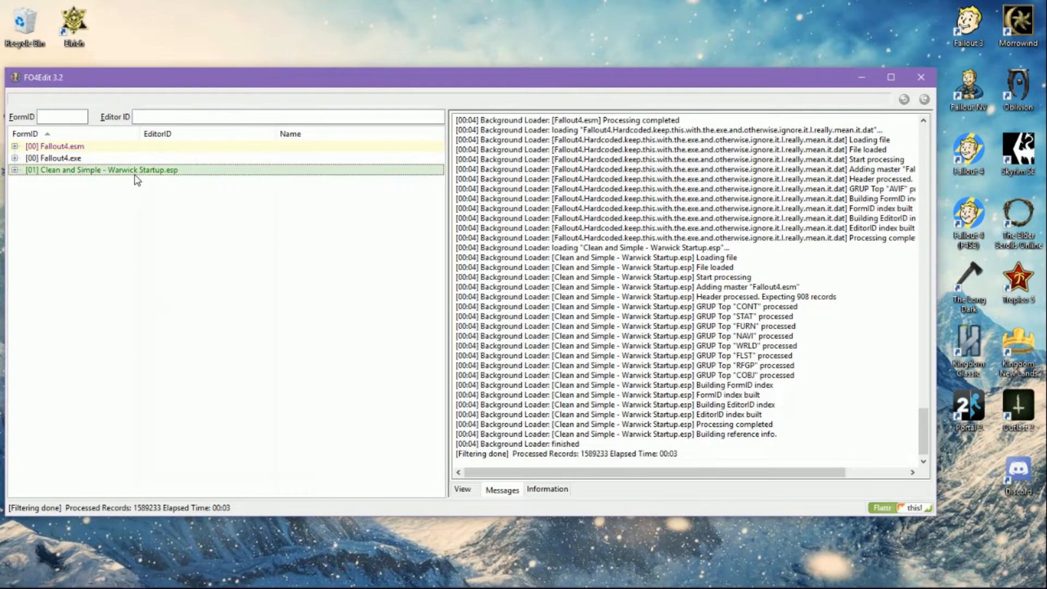
pyautogui.rightClick(136, 180)
pyautogui.click(221, 355)
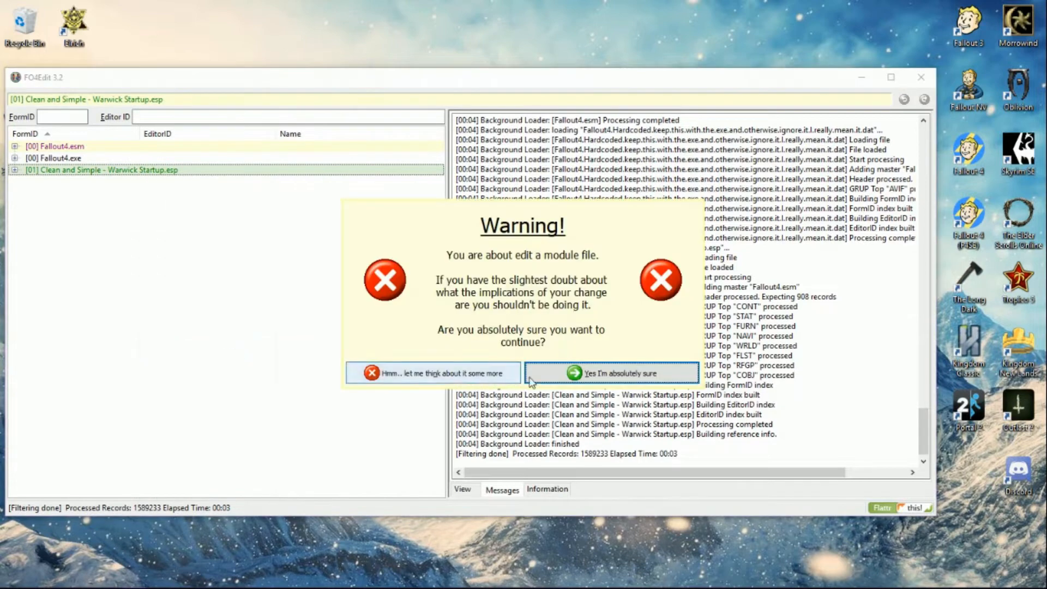
pyautogui.click(546, 373)
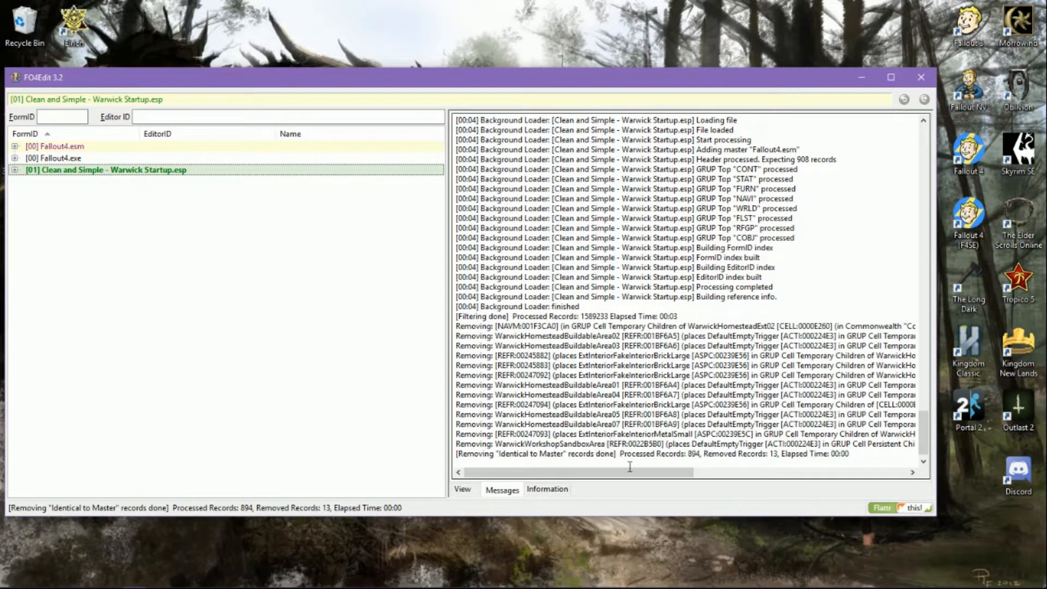
# Undelete and disable references in the Warwick Startup plugin
pyautogui.moveTo(632, 473)
pyautogui.mouseDown()
pyautogui.moveTo(645, 475)
pyautogui.moveTo(624, 472)
pyautogui.mouseUp()
pyautogui.rightClick(150, 173)
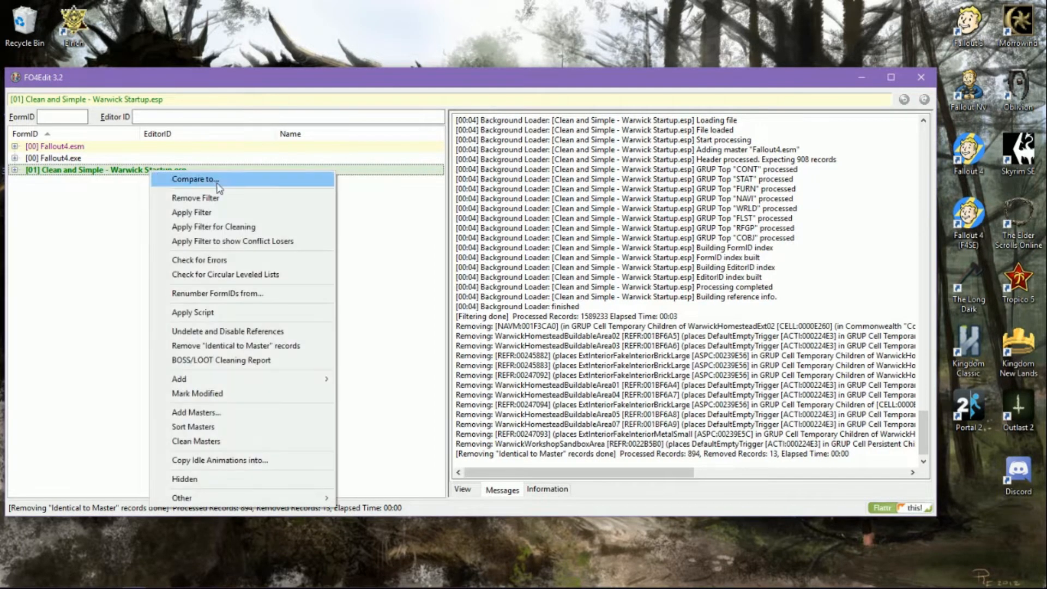
pyautogui.click(307, 333)
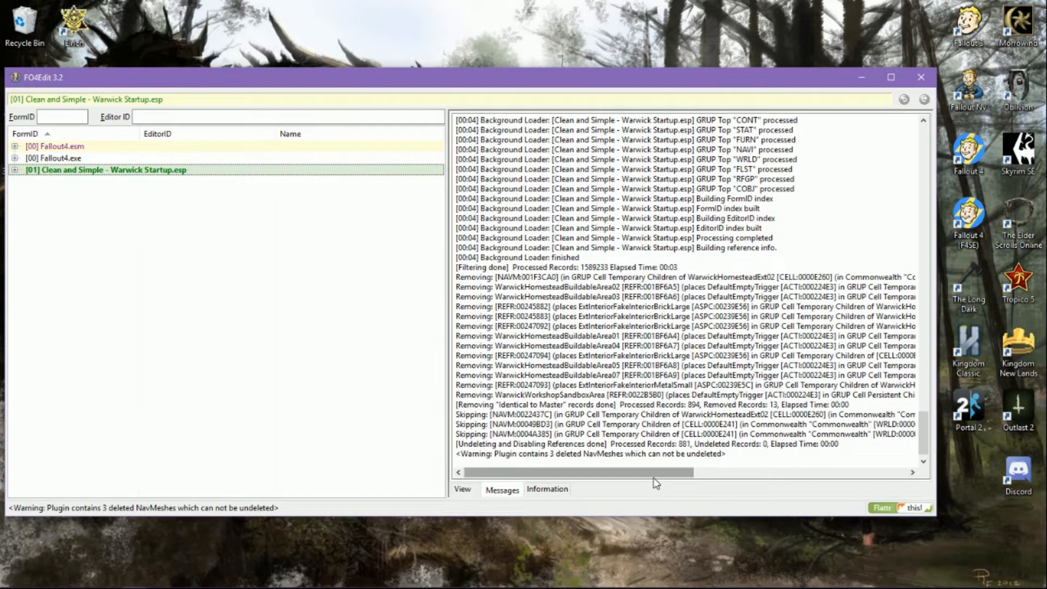
# Expand the plugin's Commonwealth worldspace through Block 0, -1 and Sub-Block 1, -3 to WarwickHomesteadExt02's temporary records
pyautogui.click(14, 170)
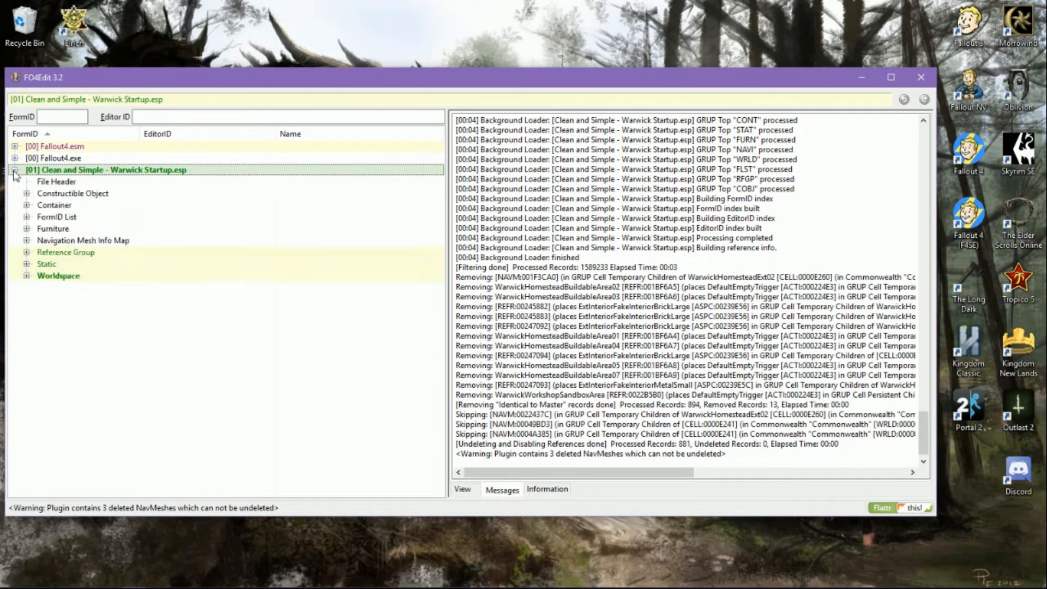
pyautogui.click(26, 276)
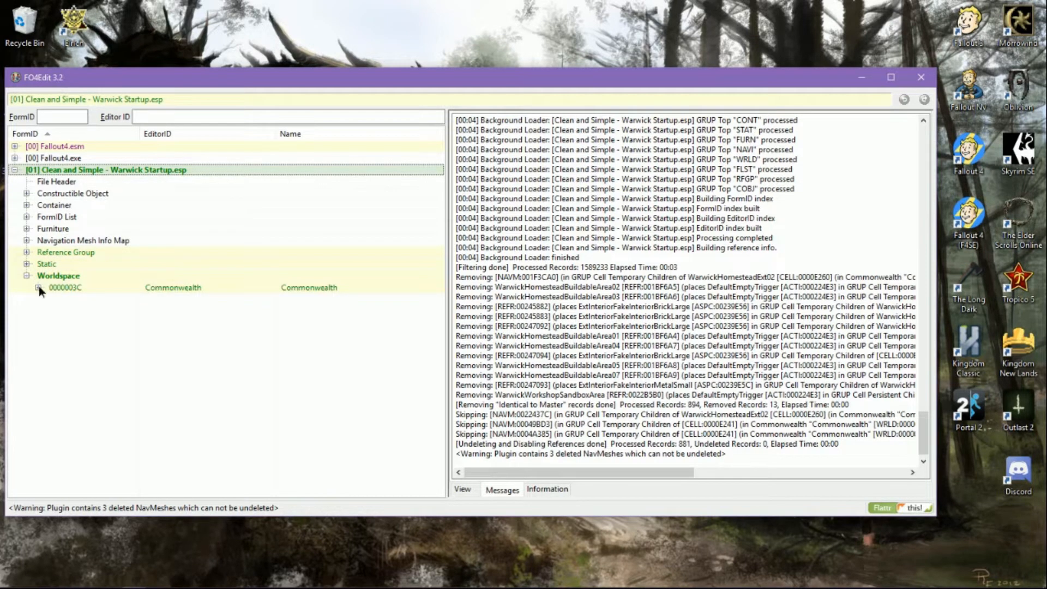
pyautogui.click(39, 287)
pyautogui.click(49, 311)
pyautogui.click(61, 323)
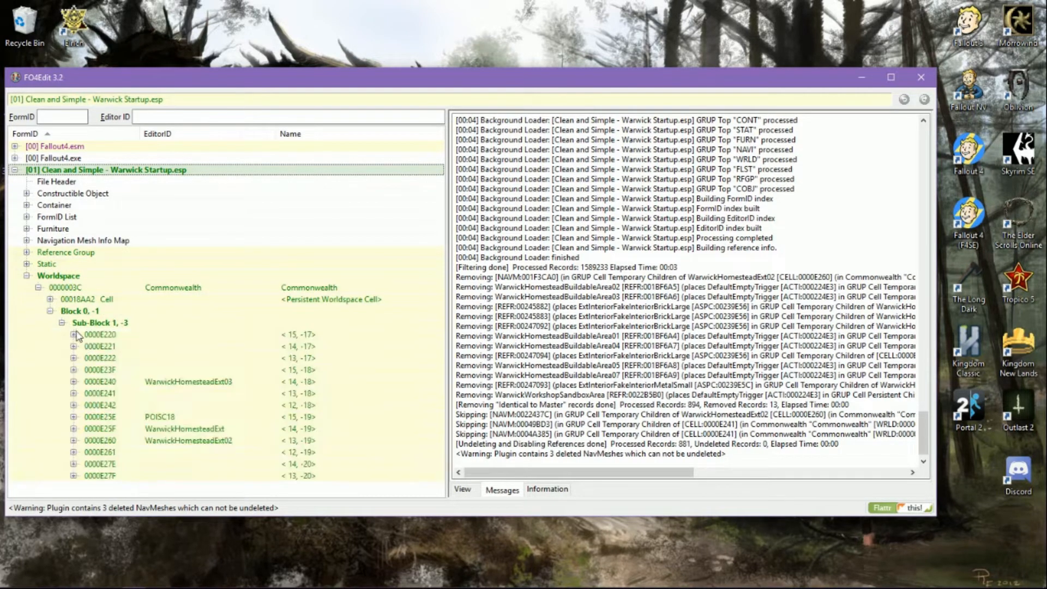
pyautogui.click(74, 441)
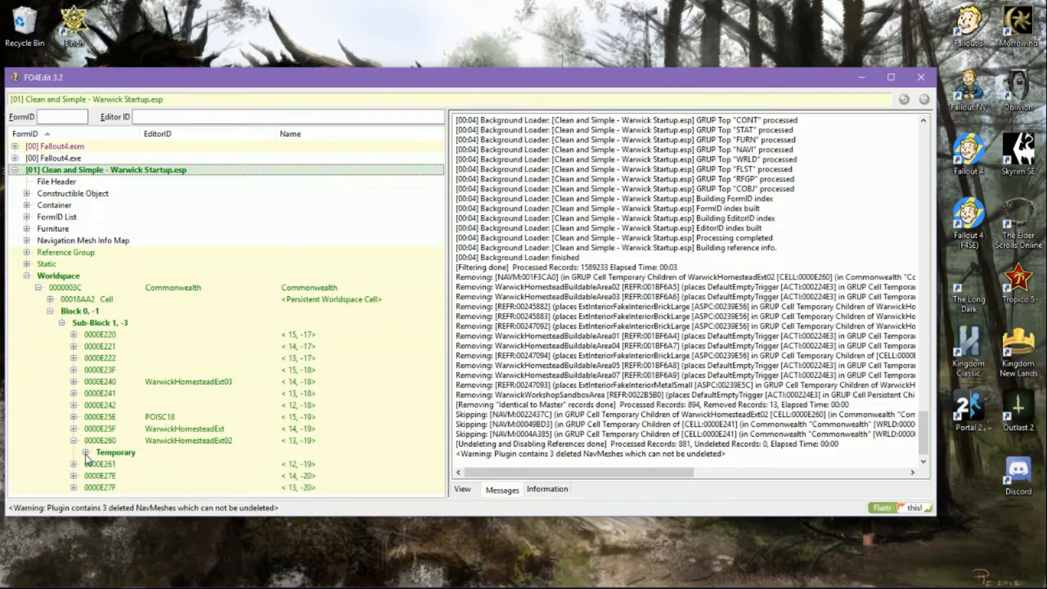
pyautogui.click(86, 452)
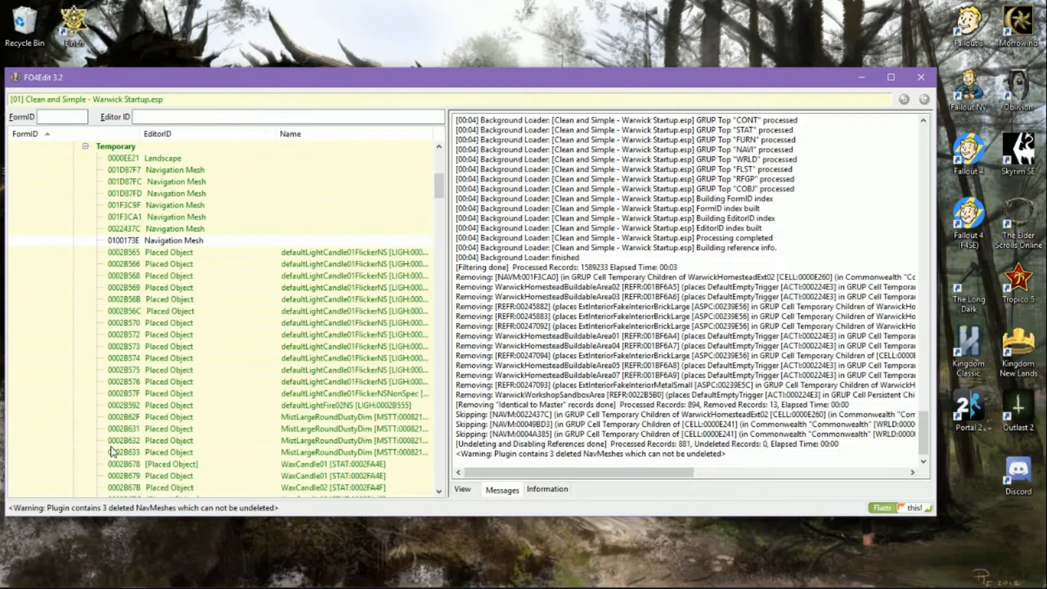
# Examine the Navigation Mesh records of WarwickHomesteadExt02 one by one, from 001D87F7 to 0022437C, checking for a Deleted flag
pyautogui.click(199, 184)
pyautogui.click(198, 169)
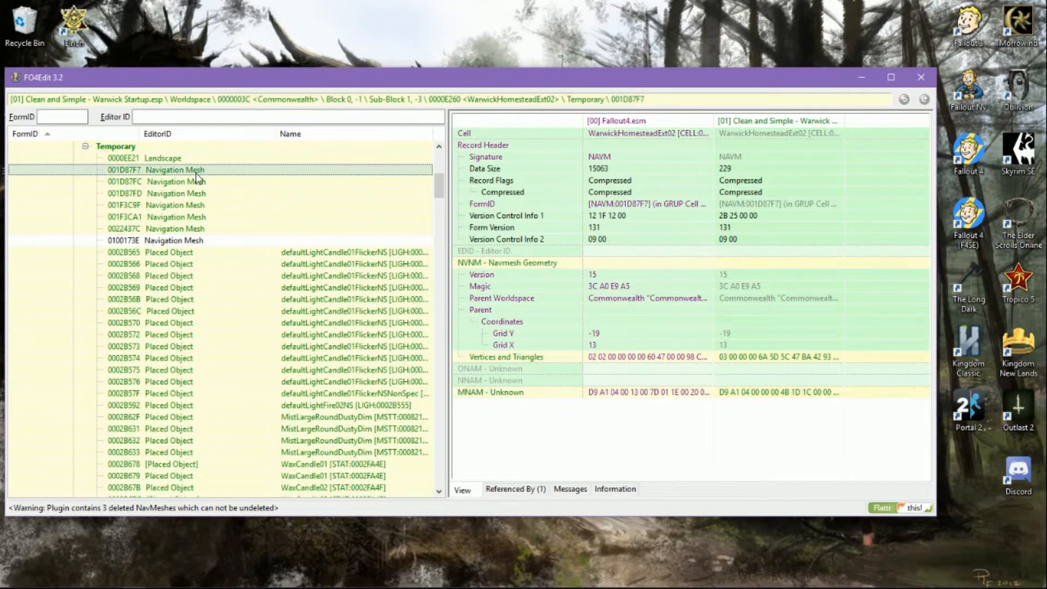
pyautogui.click(195, 194)
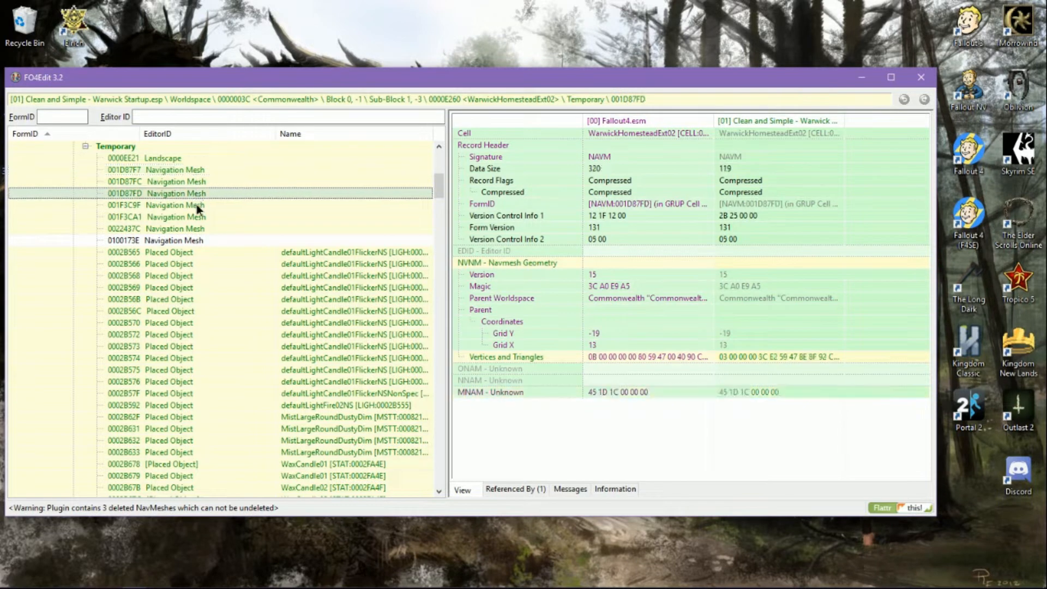
pyautogui.click(197, 205)
pyautogui.click(197, 218)
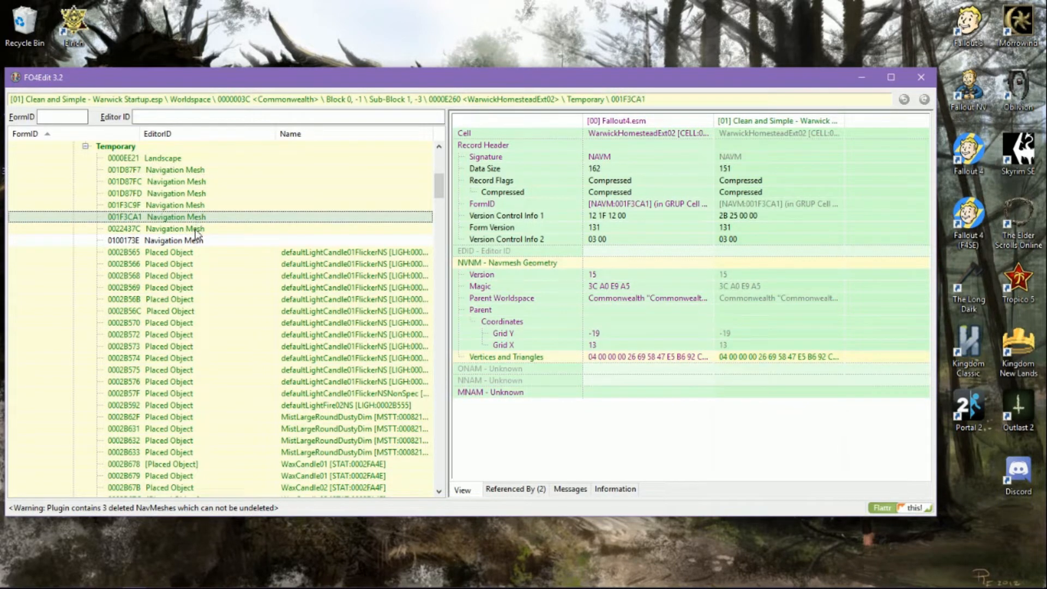
pyautogui.click(197, 229)
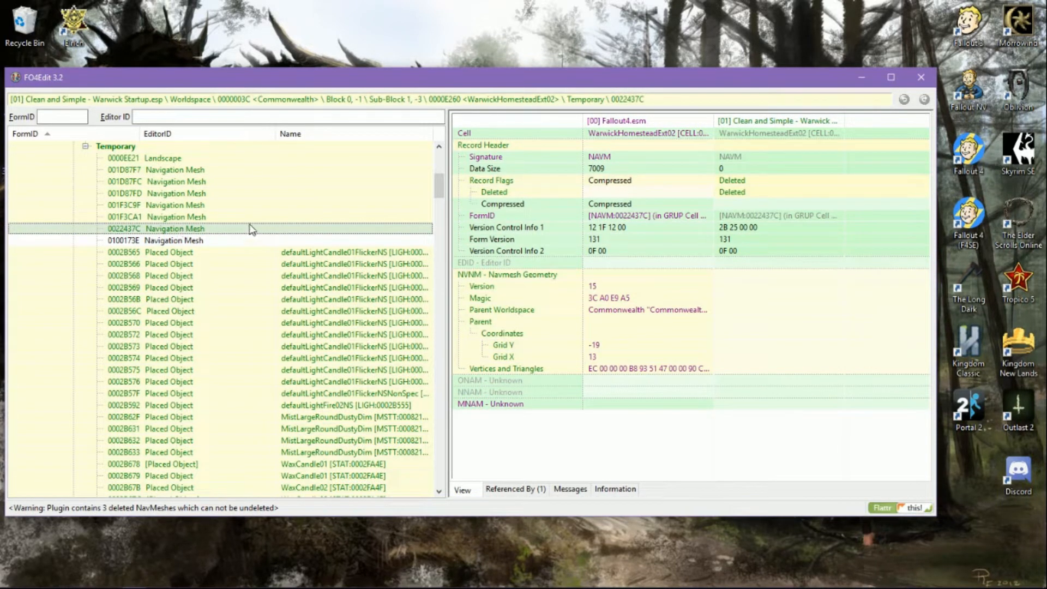
# Remove the cleaning filter from the loaded plugins
pyautogui.scroll(2, 263, 228)
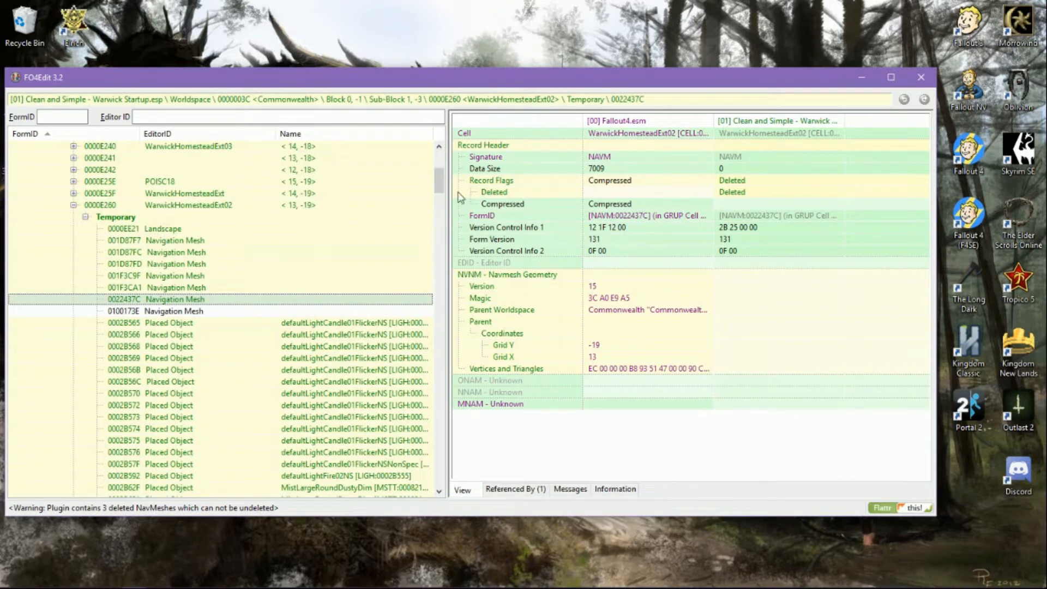
pyautogui.moveTo(440, 188); pyautogui.dragTo(439, 164)
pyautogui.rightClick(143, 168)
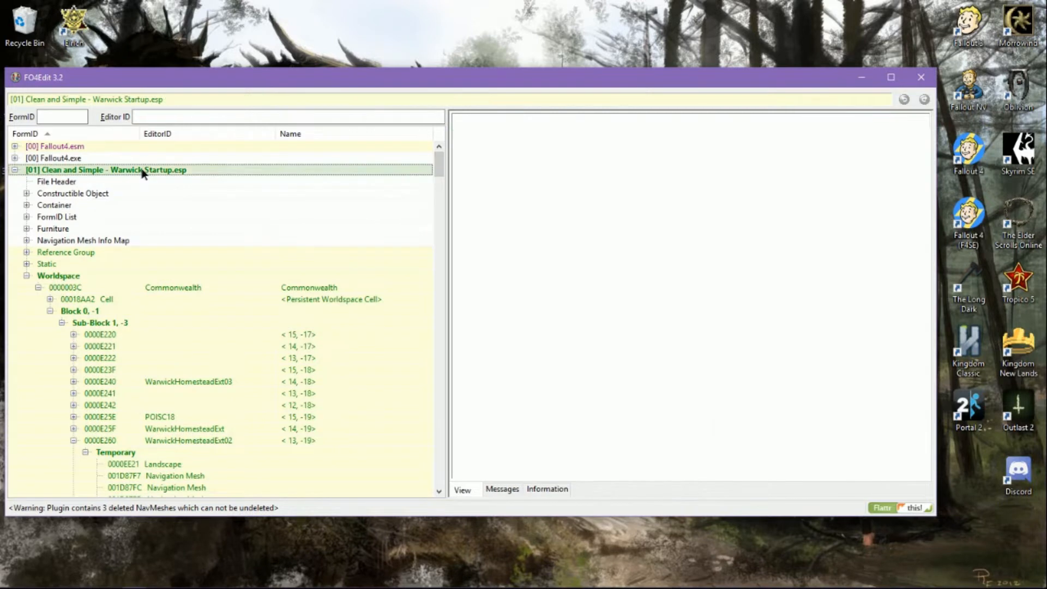
pyautogui.click(198, 196)
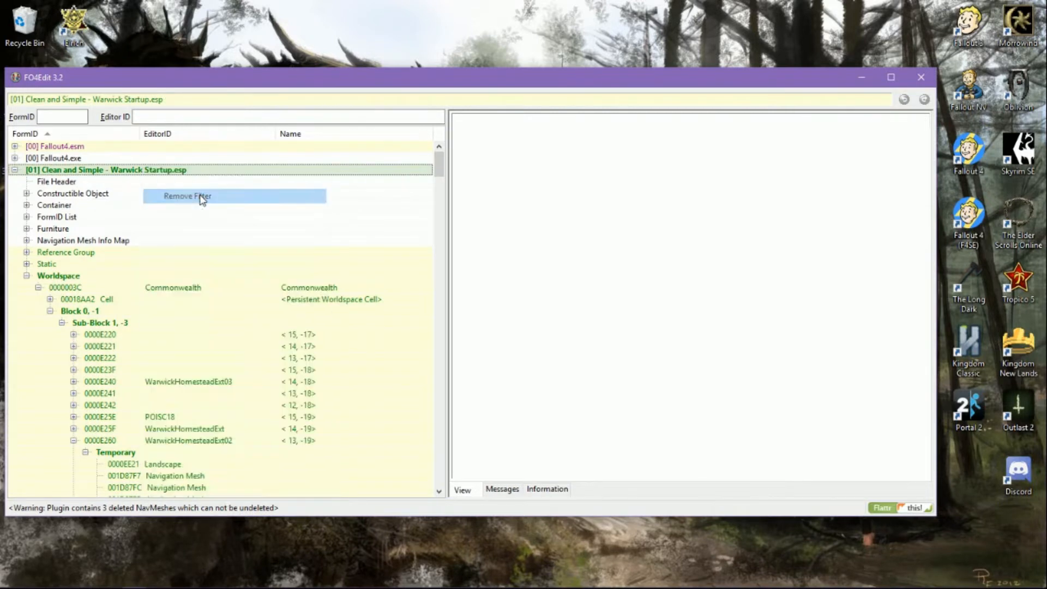
# Reopen the Warwick plugin's unfiltered Worldspace tree down to the Temporary group of cell WarwickHomesteadExt02
pyautogui.click(15, 170)
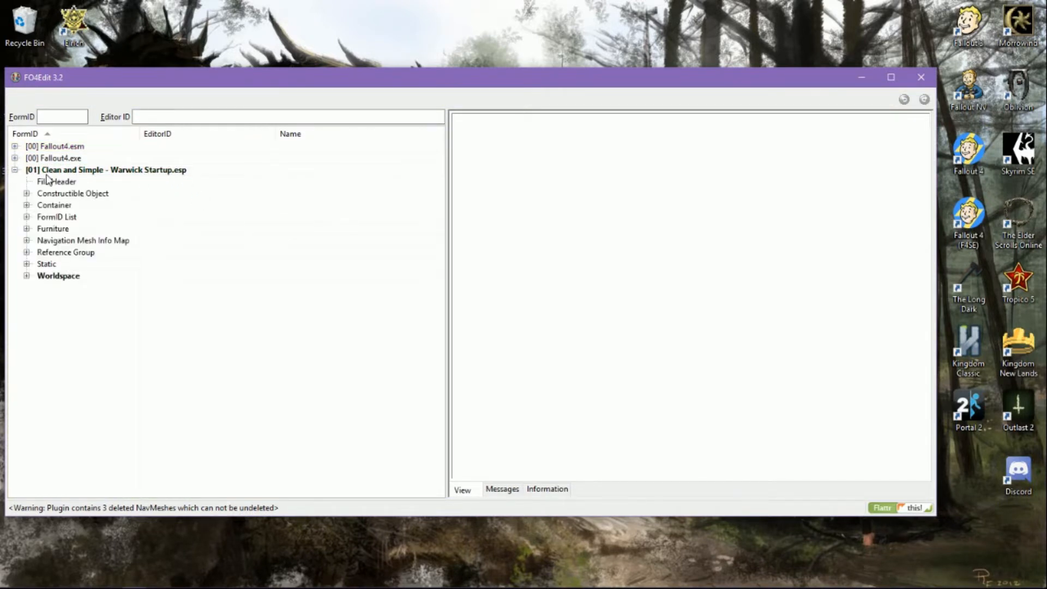
pyautogui.click(26, 276)
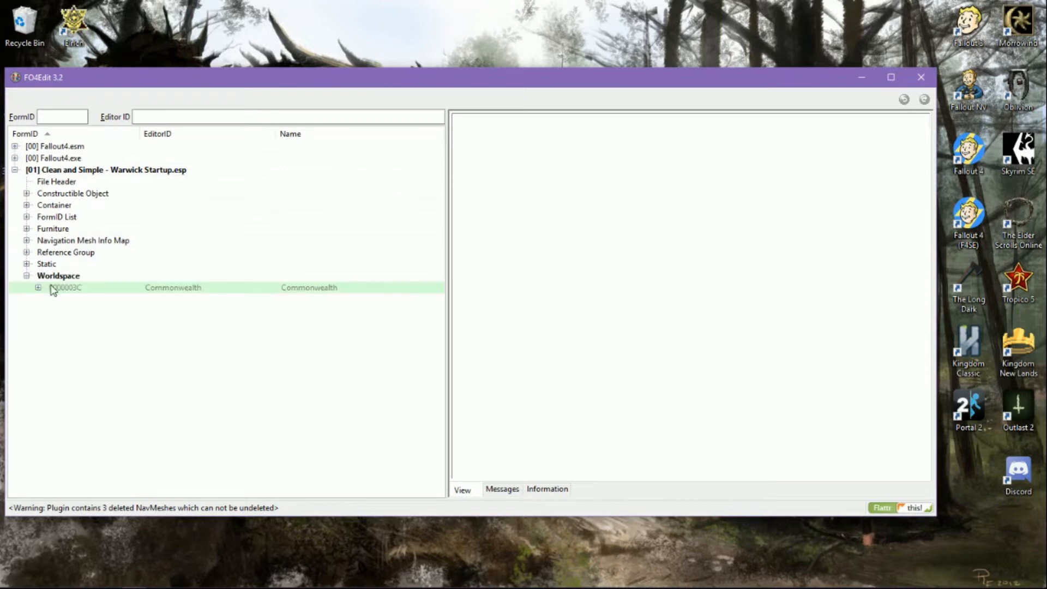
pyautogui.click(38, 287)
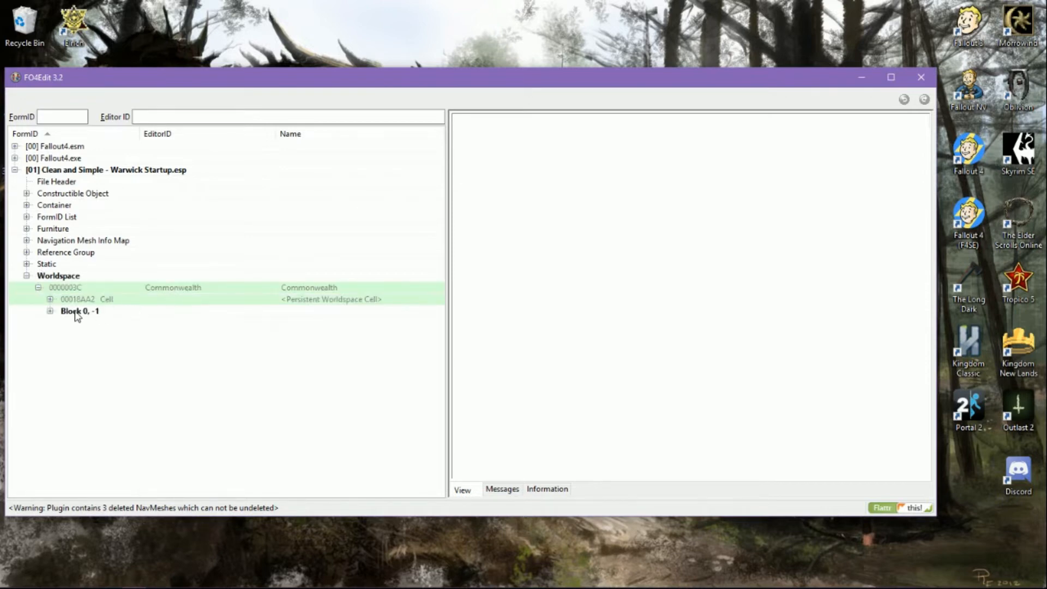
pyautogui.click(50, 311)
pyautogui.click(61, 323)
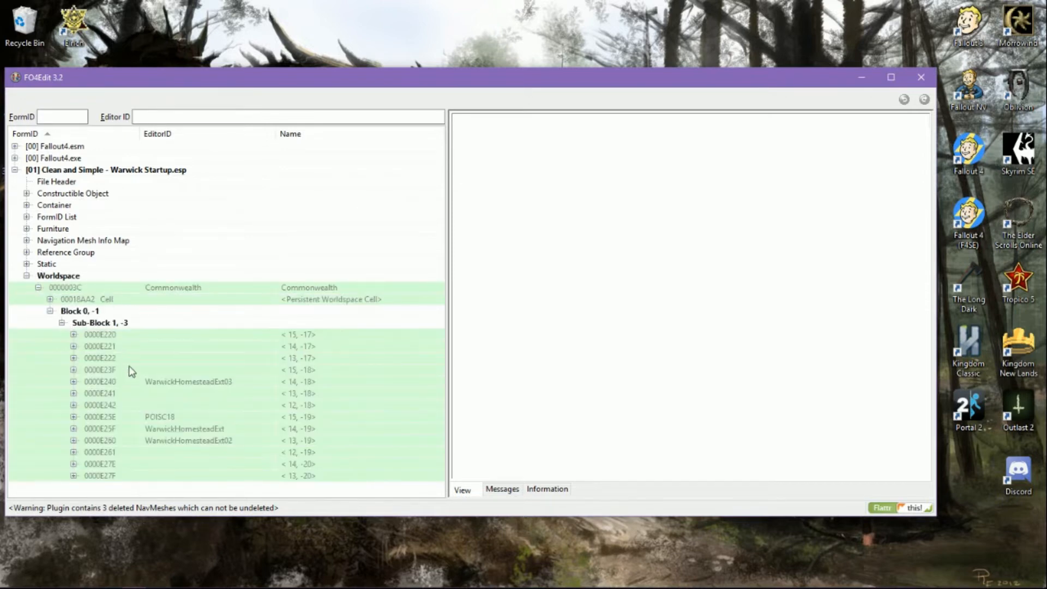
pyautogui.click(73, 440)
pyautogui.click(85, 453)
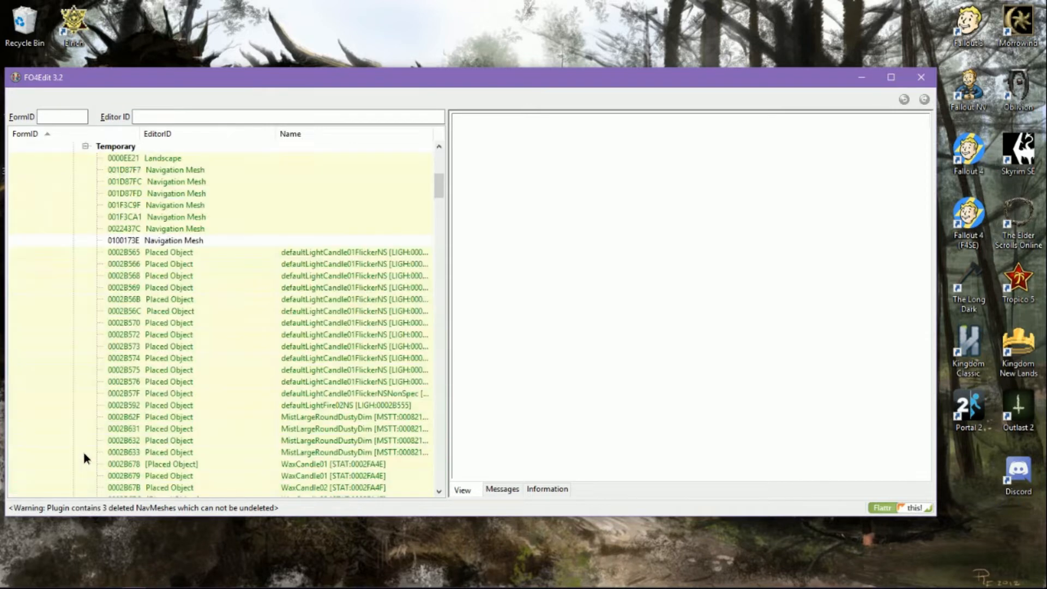
# Permanently remove the deleted Navigation Mesh record 0022437C from WarwickHomesteadExt02
pyautogui.click(170, 232)
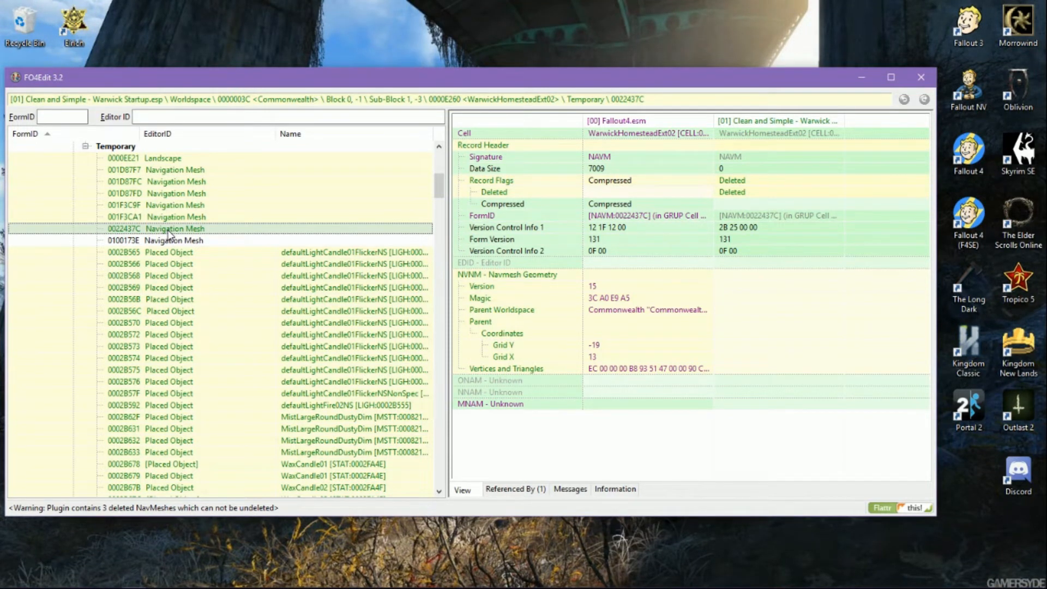
pyautogui.rightClick(168, 232)
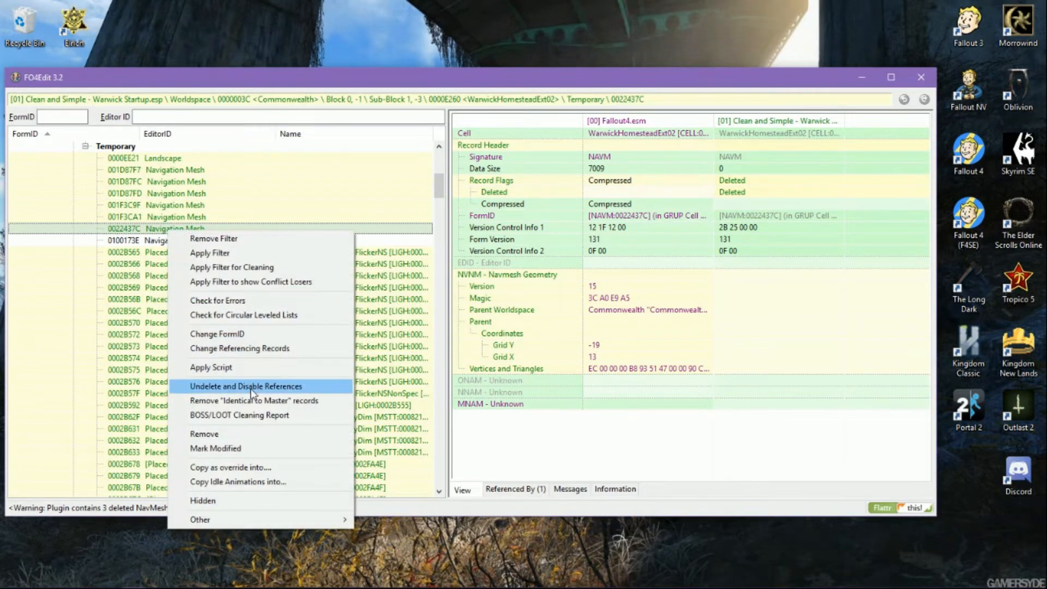
pyautogui.click(253, 434)
pyautogui.click(561, 335)
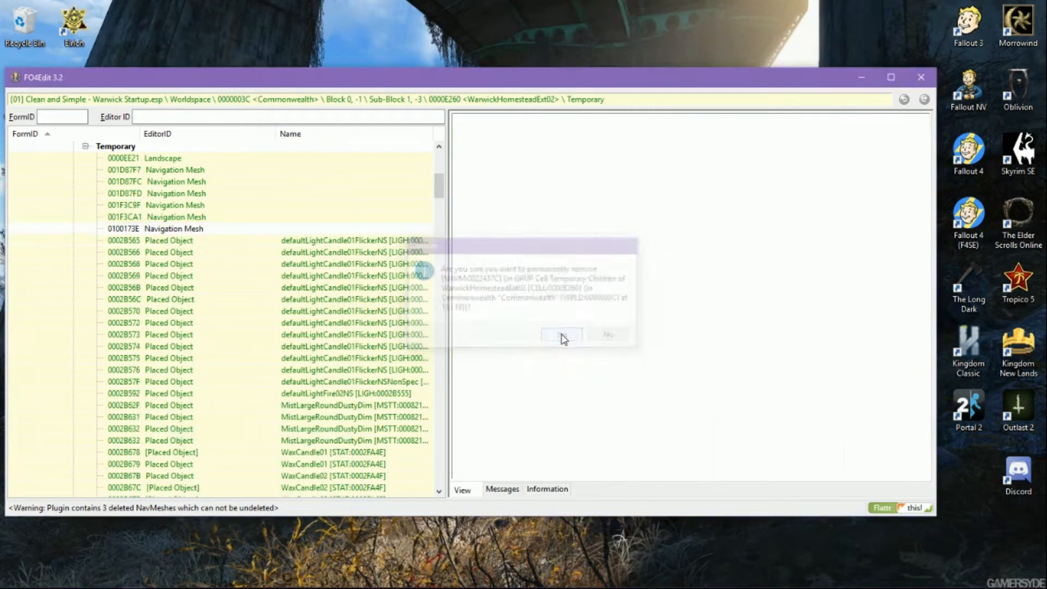
# Change the FormID of Navigation Mesh record 0100173E in WarwickHomesteadExt02 to 0022437C
pyautogui.click(138, 230)
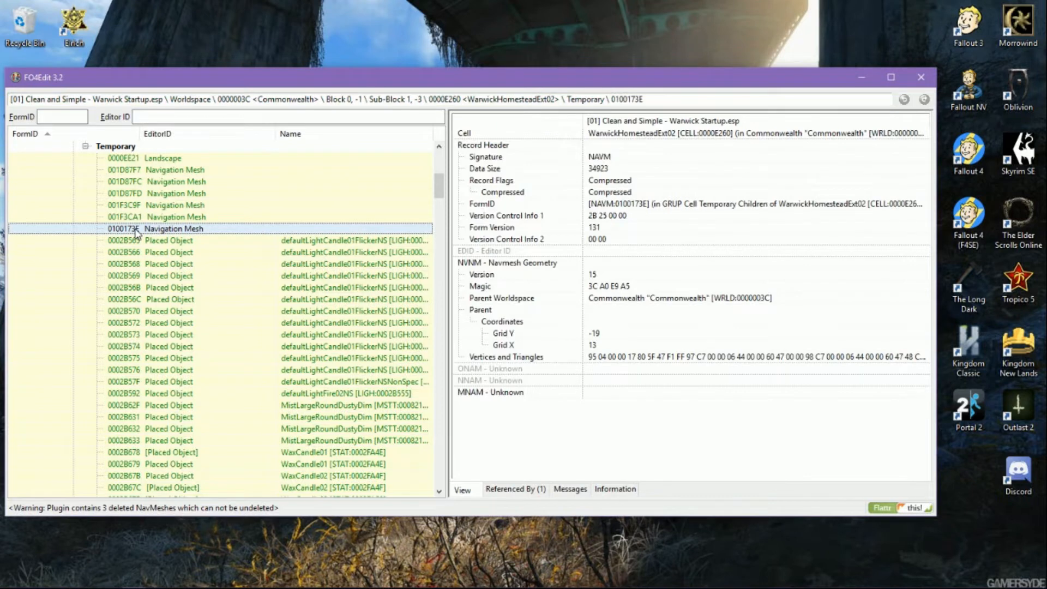
pyautogui.rightClick(138, 230)
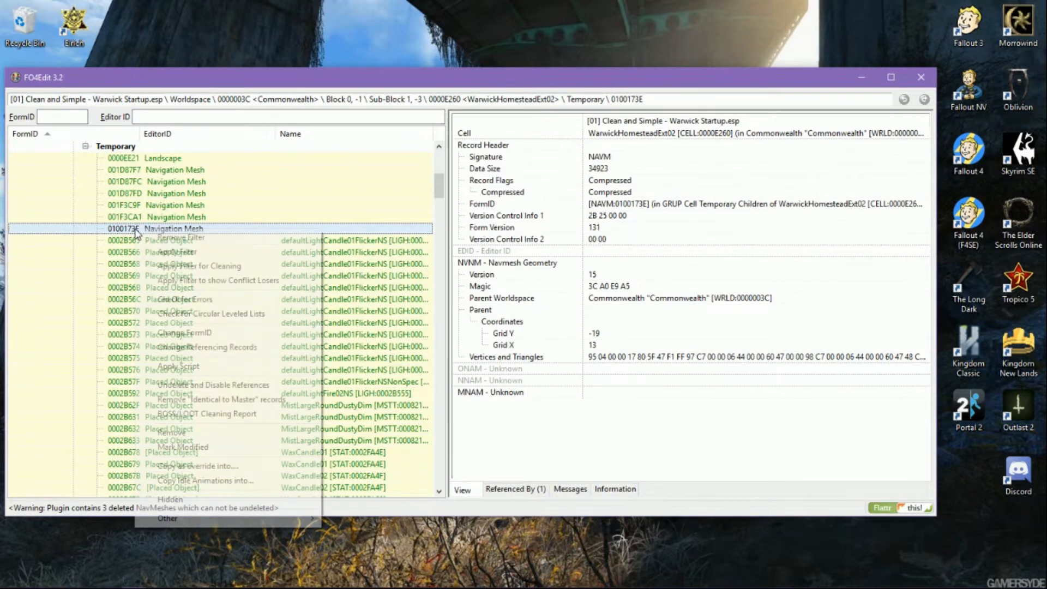
pyautogui.click(204, 334)
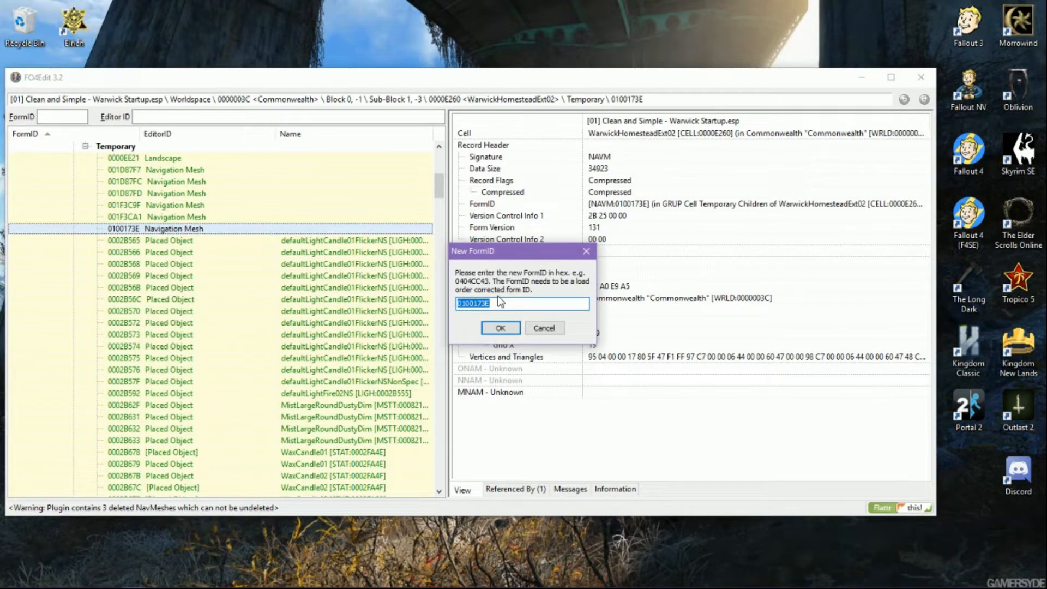
pyautogui.write('0022437C')
pyautogui.click(496, 329)
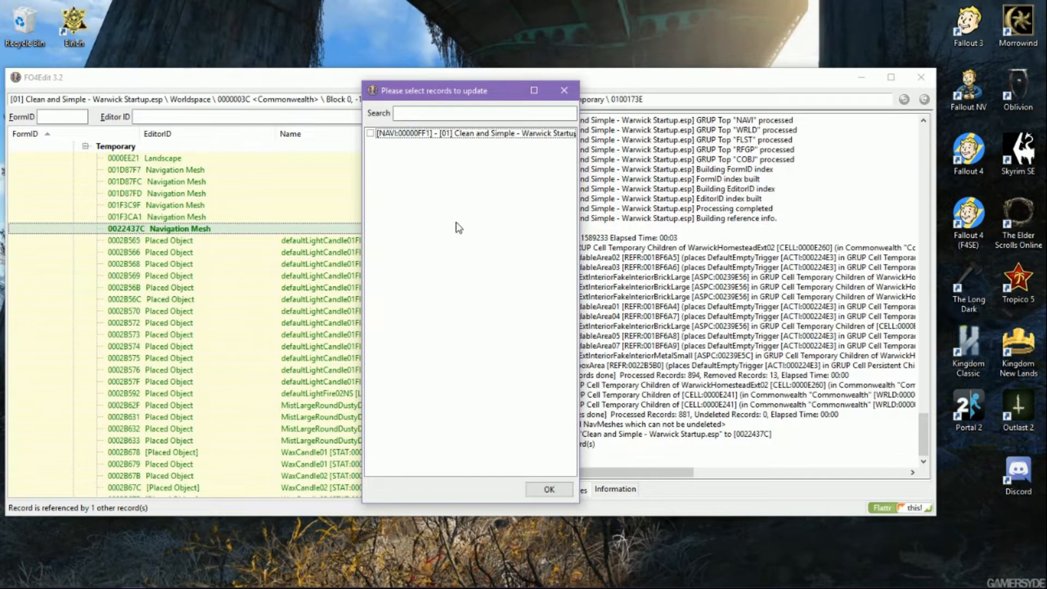
# Update the referencing NAVI record 00000FF1 to the new FormID, and close FO4Edit while saving Clean and Simple - Warwick Startup.esp with a plugin backup
pyautogui.click(371, 134)
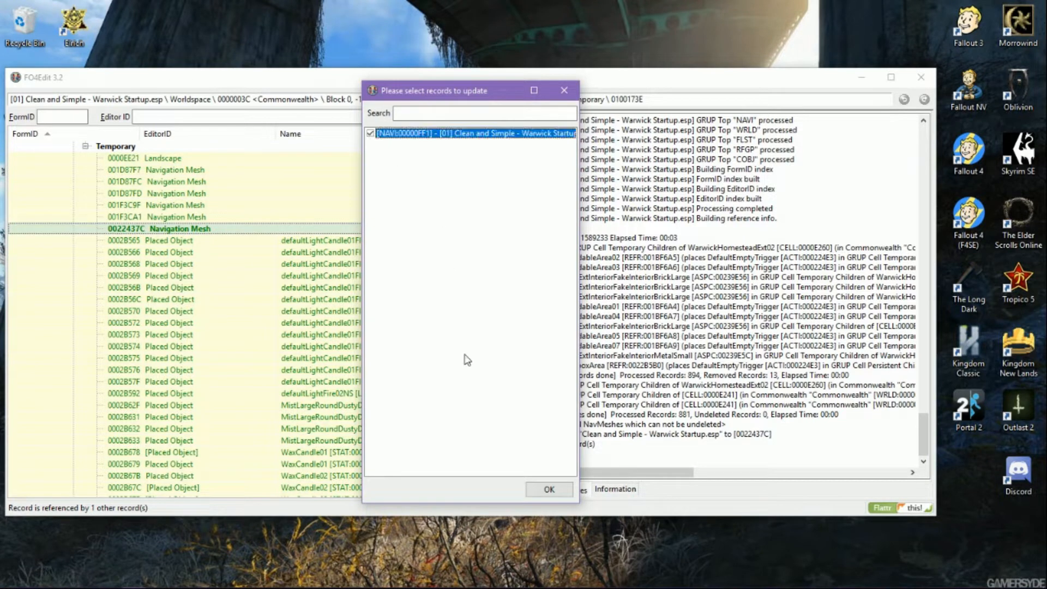
pyautogui.click(547, 490)
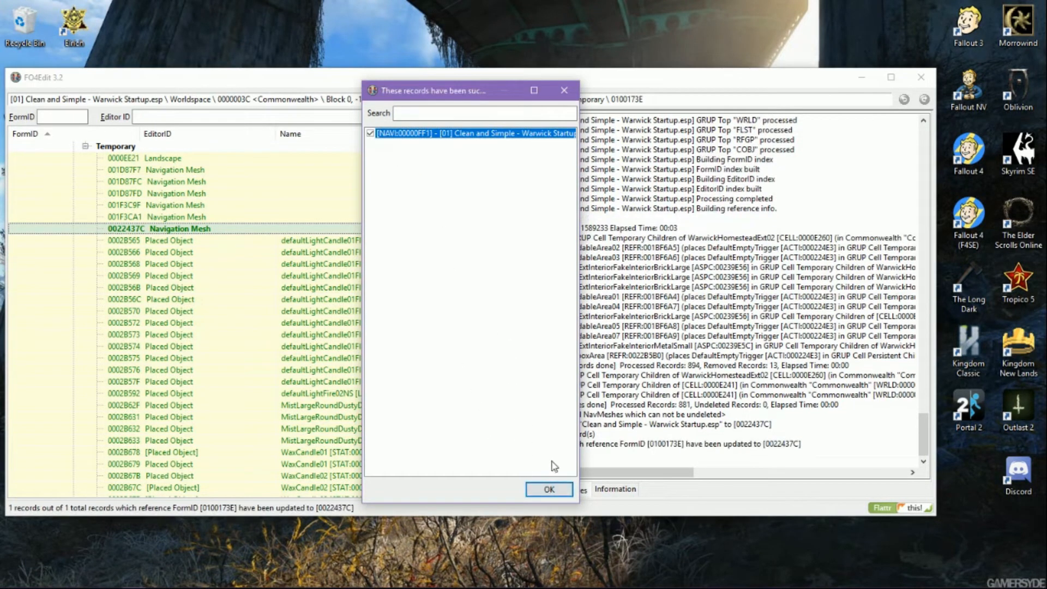
pyautogui.click(550, 488)
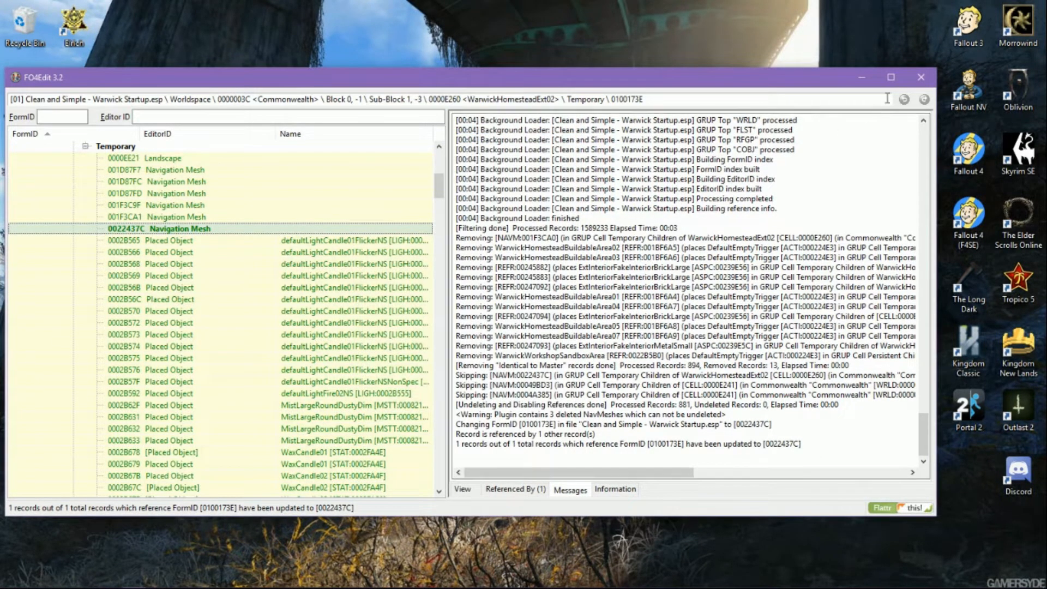
pyautogui.click(921, 77)
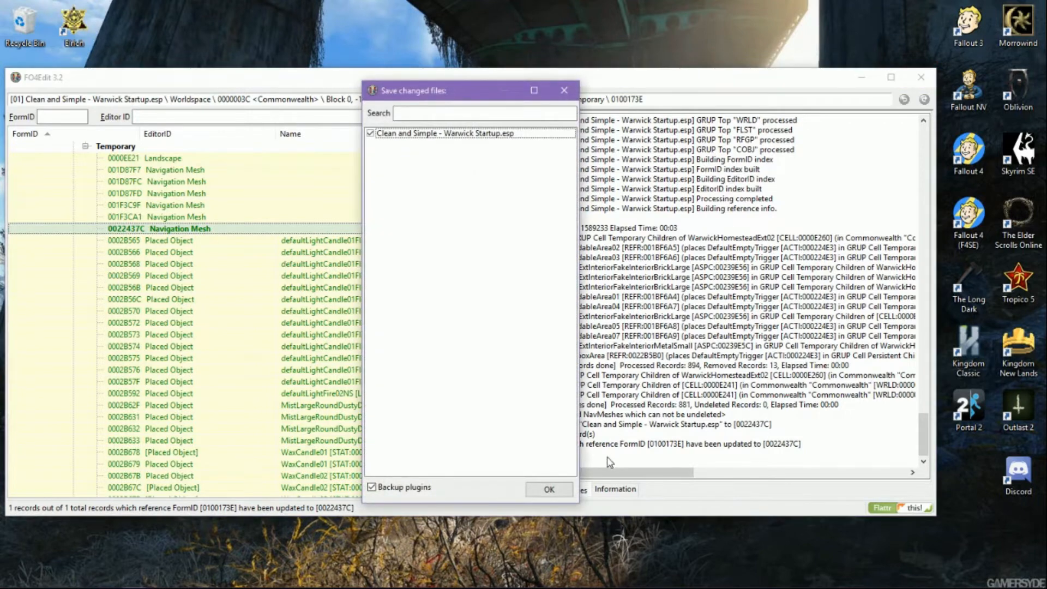
pyautogui.click(549, 489)
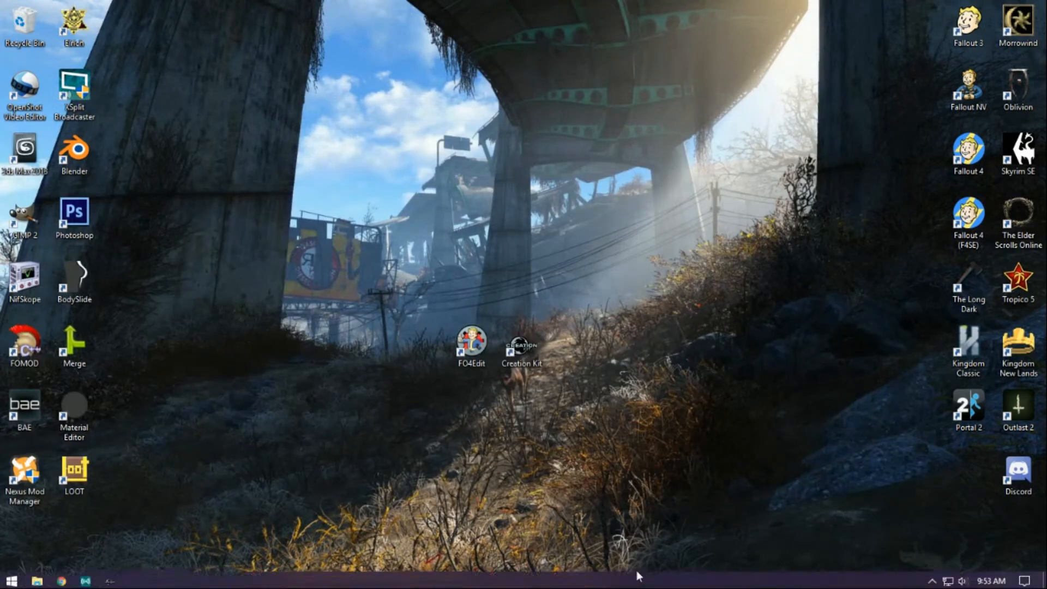
# Relaunch FO4Edit and load only Clean and Simple - Warwick Startup.esp out of all the listed plugins
pyautogui.doubleClick(469, 353)
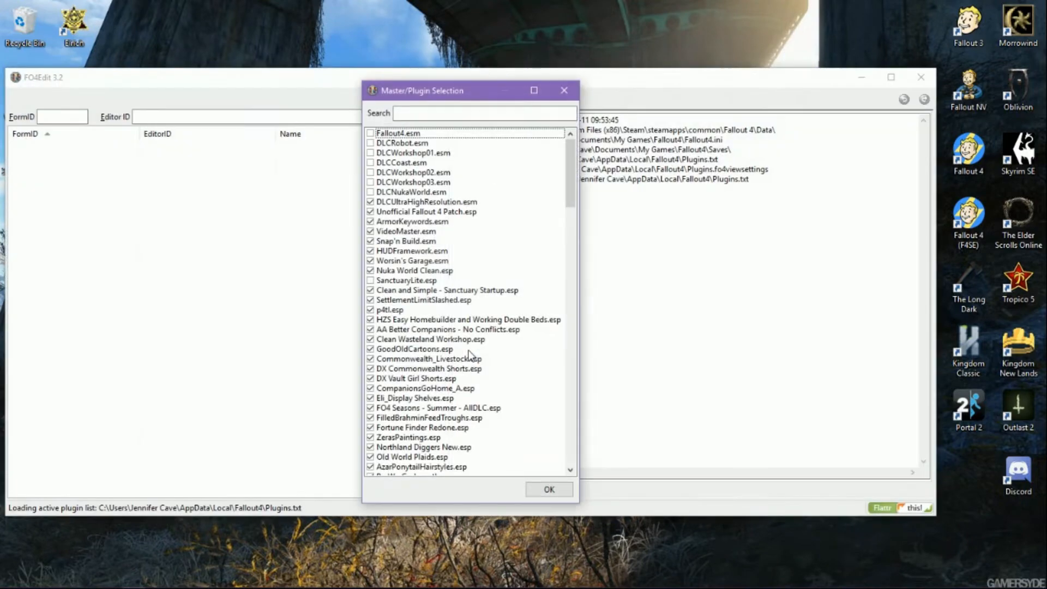
pyautogui.rightClick(392, 266)
pyautogui.click(479, 288)
pyautogui.scroll(-3, 429, 365)
pyautogui.scroll(-8, 427, 364)
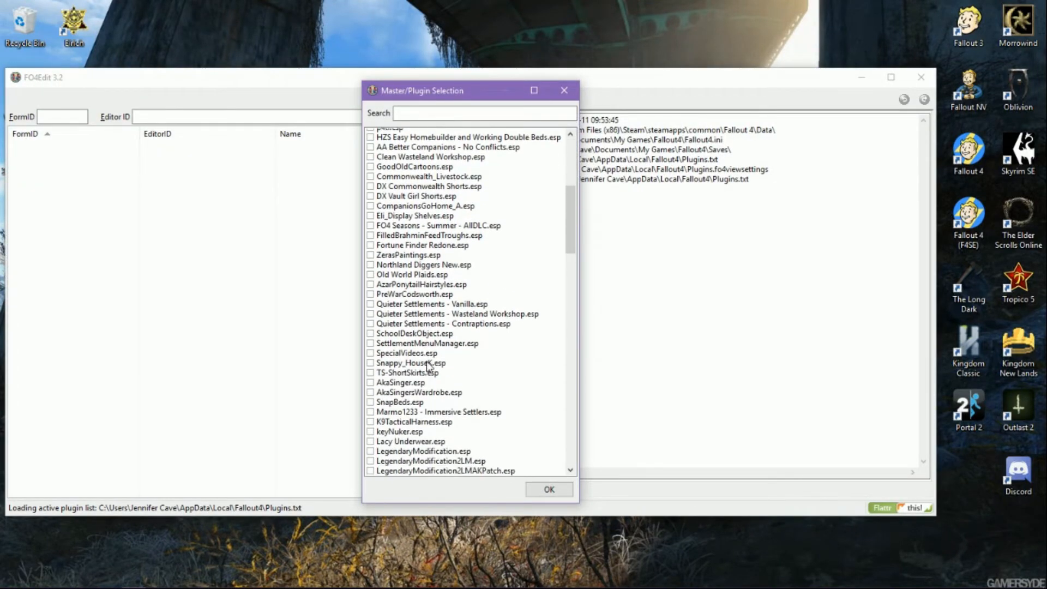
pyautogui.scroll(-6, 429, 381)
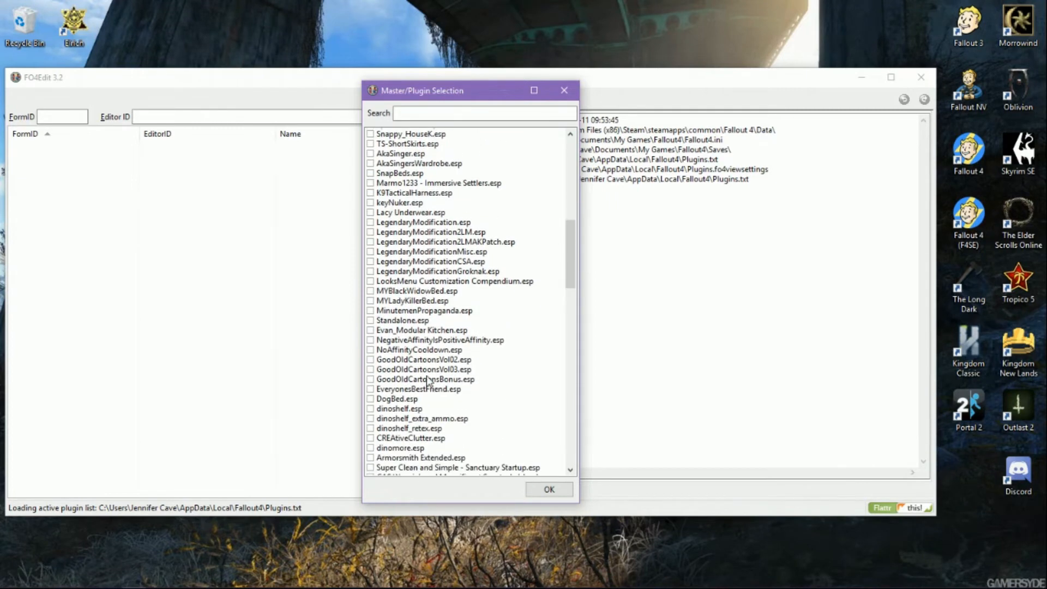
pyautogui.scroll(-3, 428, 380)
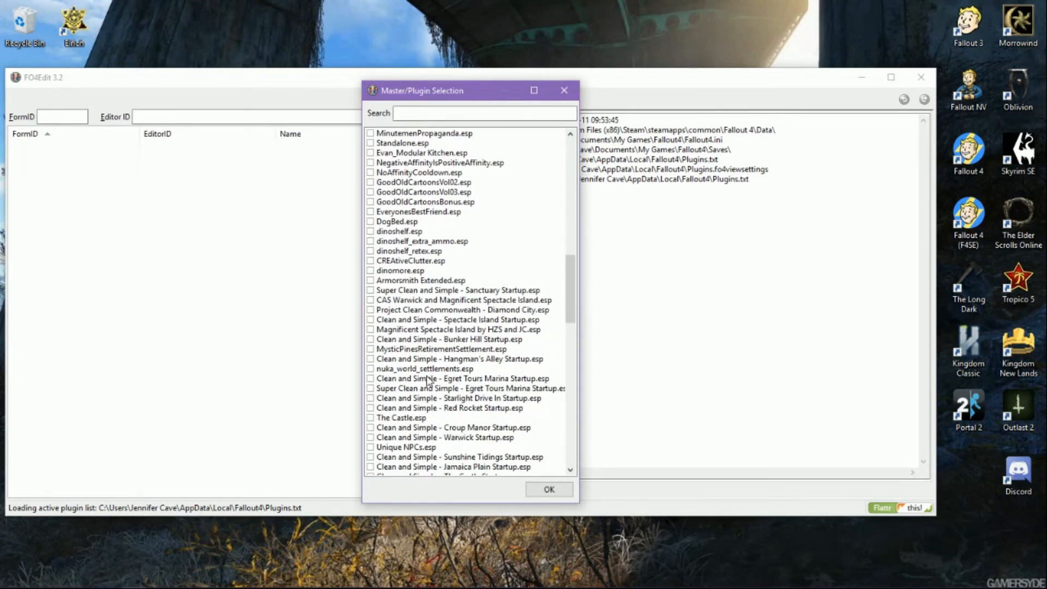
pyautogui.scroll(-2, 405, 423)
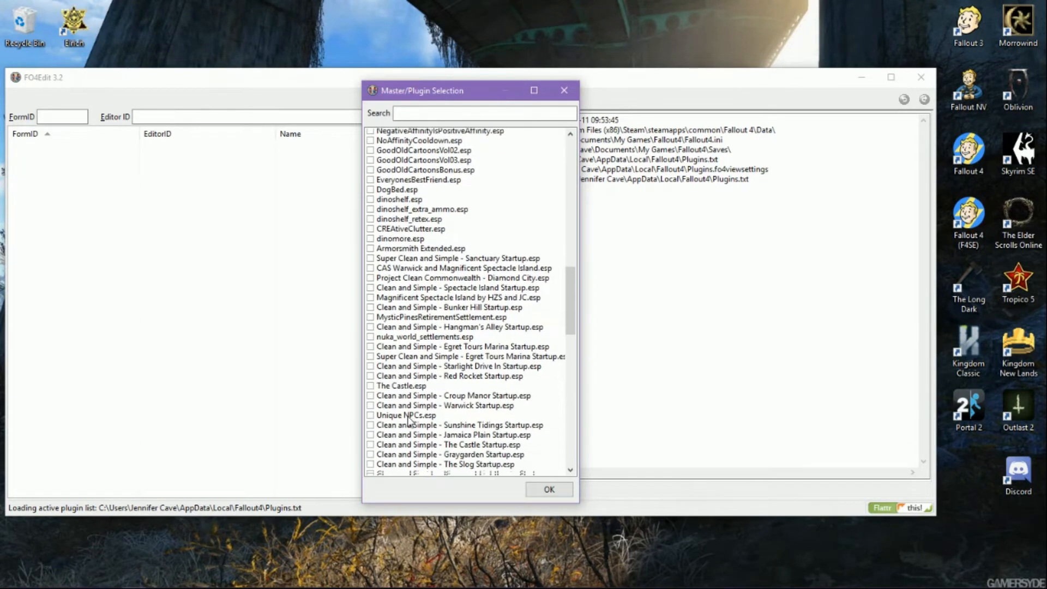
pyautogui.click(371, 379)
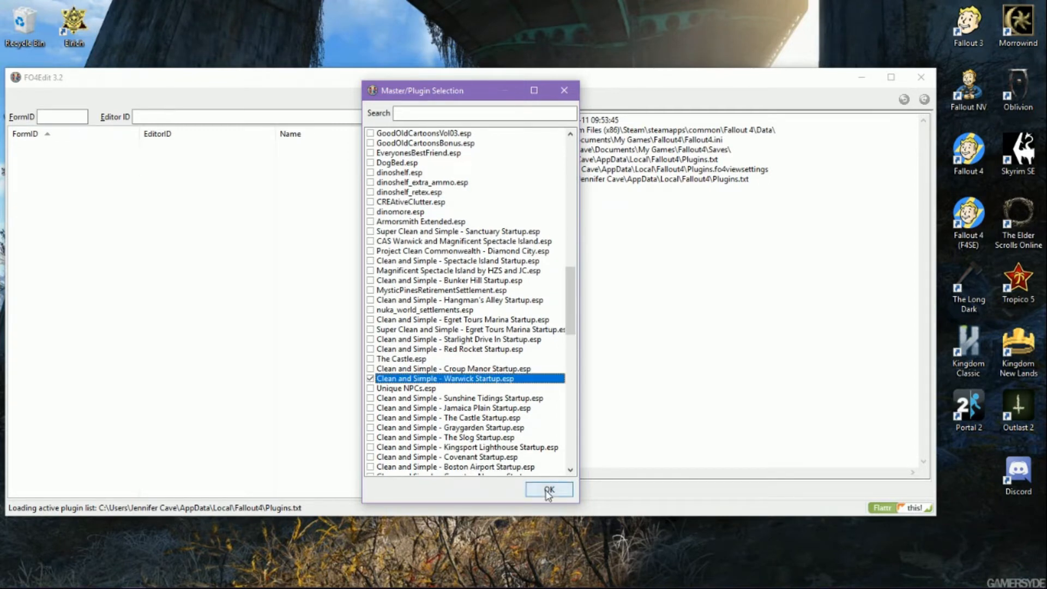
pyautogui.click(548, 490)
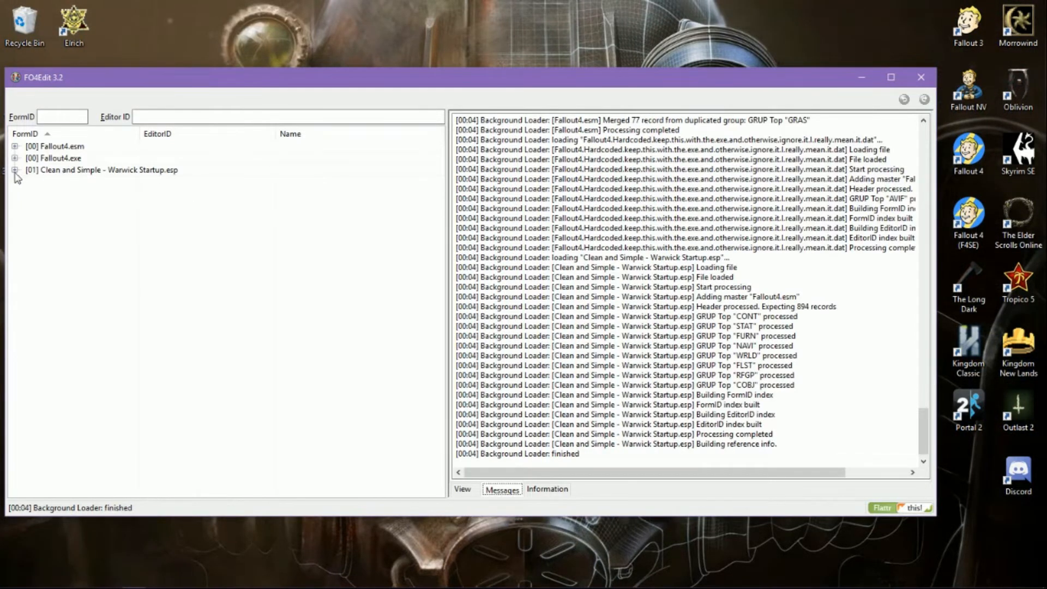
# Expand the Warwick plugin's Commonwealth worldspace through Block 0, -1 and Sub-Block 1, -3 to the Temporary group of WarwickHomesteadExt03
pyautogui.click(15, 171)
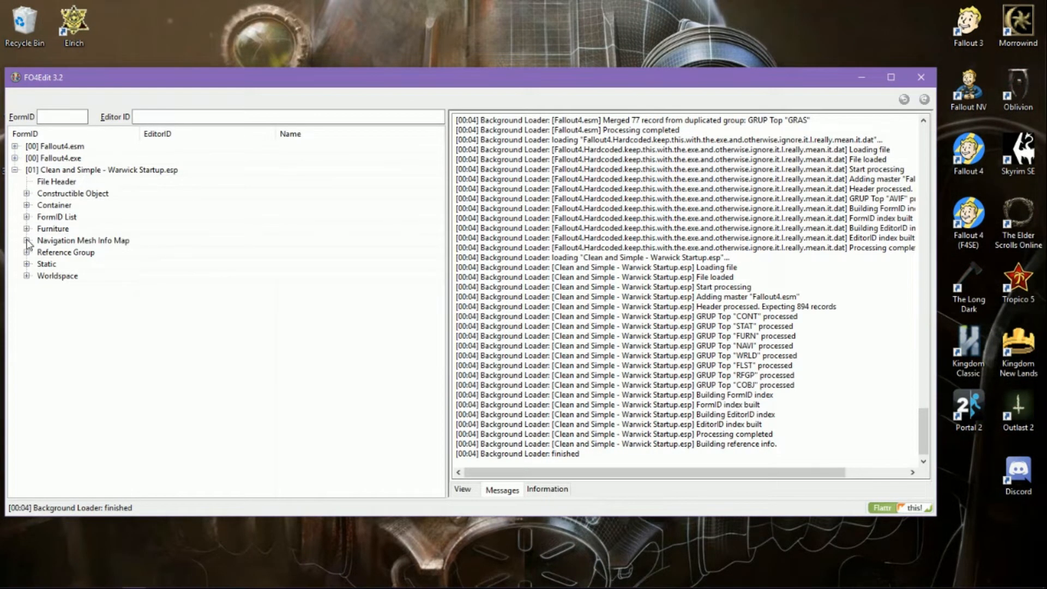
pyautogui.click(26, 276)
pyautogui.click(39, 288)
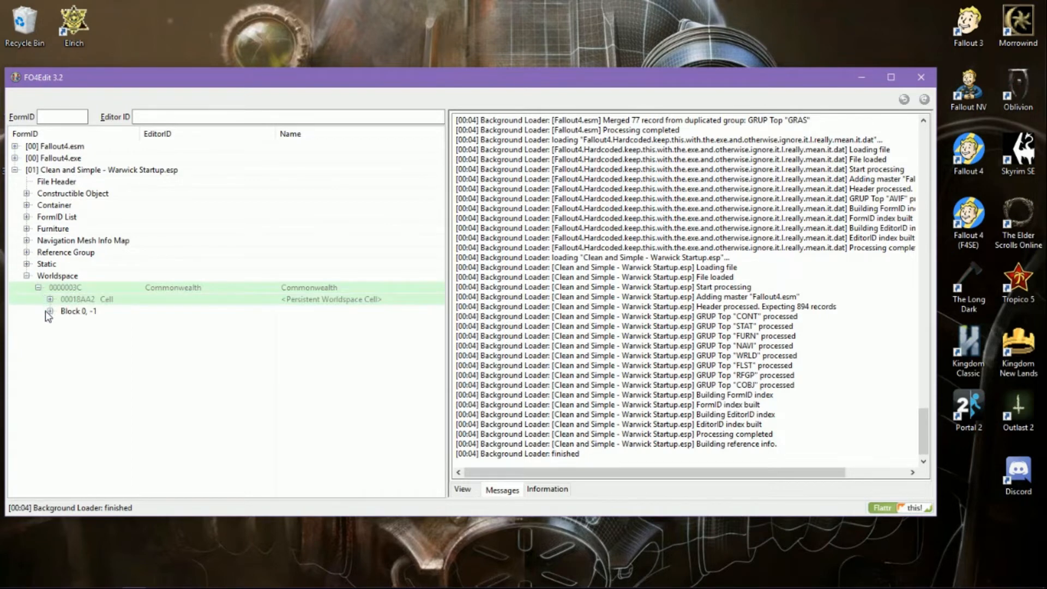
pyautogui.click(50, 312)
pyautogui.click(62, 323)
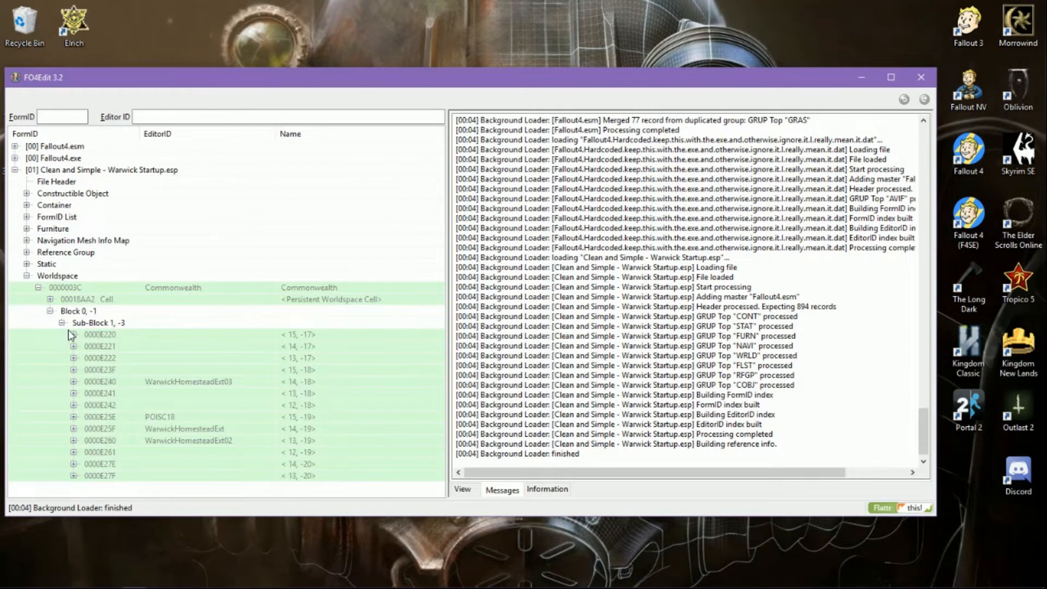
pyautogui.click(73, 382)
pyautogui.click(85, 393)
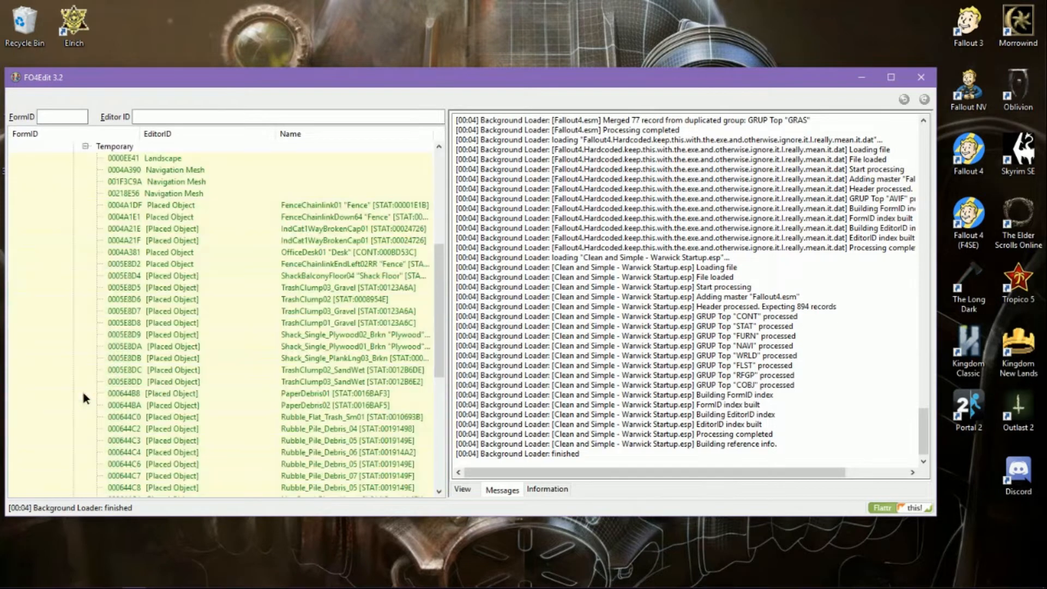
# Check Navigation Mesh records 0004A390, 001F3C9A and 00218E56 of WarwickHomesteadExt03 for a Deleted flag, and collapse the group
pyautogui.click(189, 172)
pyautogui.click(195, 193)
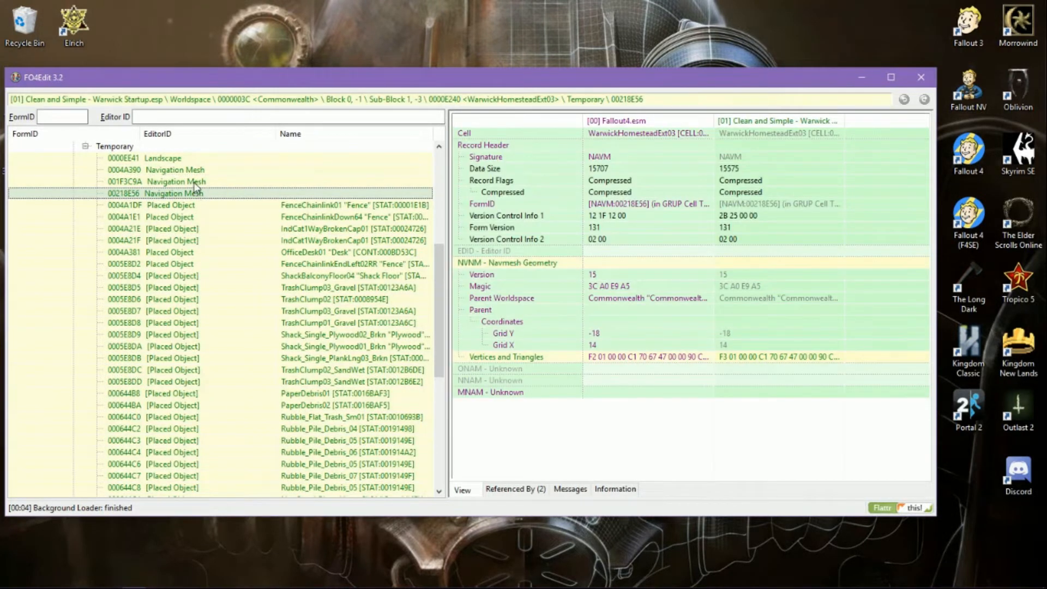
pyautogui.click(194, 182)
pyautogui.click(191, 171)
pyautogui.scroll(1, 188, 174)
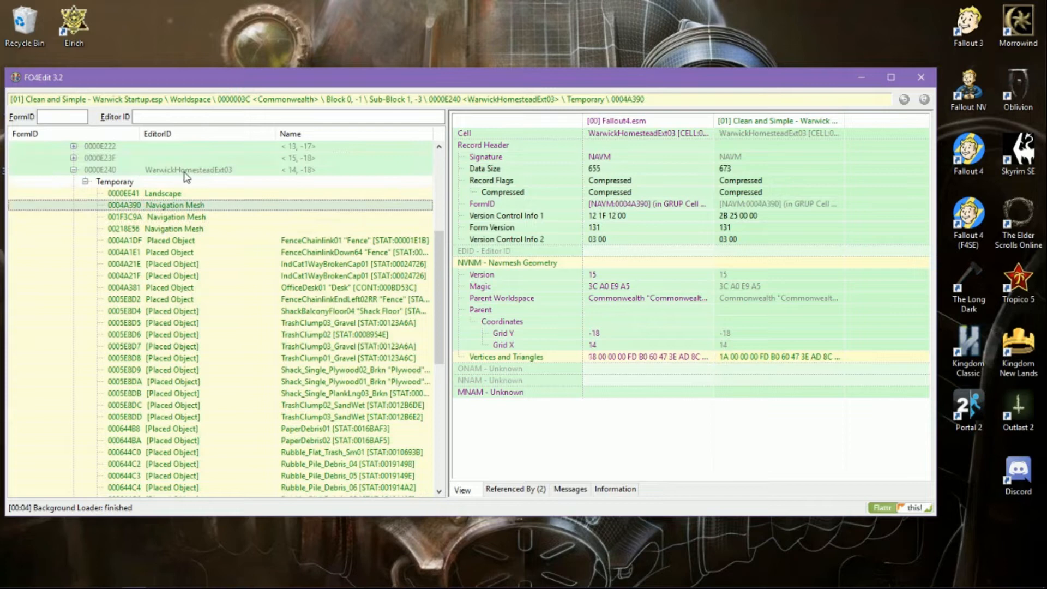
pyautogui.click(85, 182)
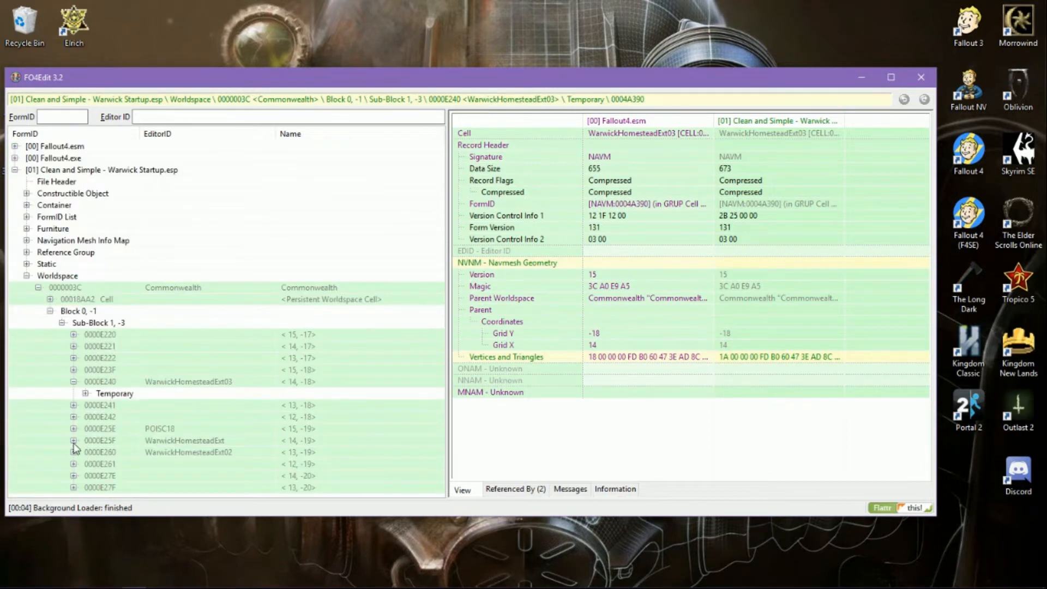
# Check Navigation Mesh records 001D87F9 and 00218E60 in WarwickHomesteadExt's Temporary group for a Deleted flag, and collapse the group
pyautogui.click(73, 441)
pyautogui.click(85, 453)
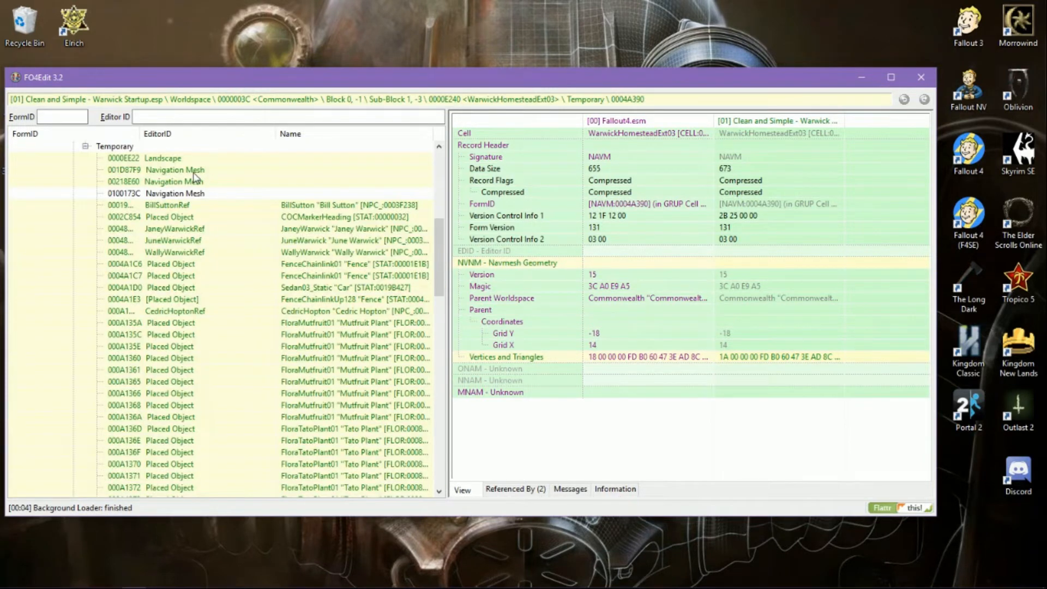
pyautogui.click(192, 171)
pyautogui.click(195, 181)
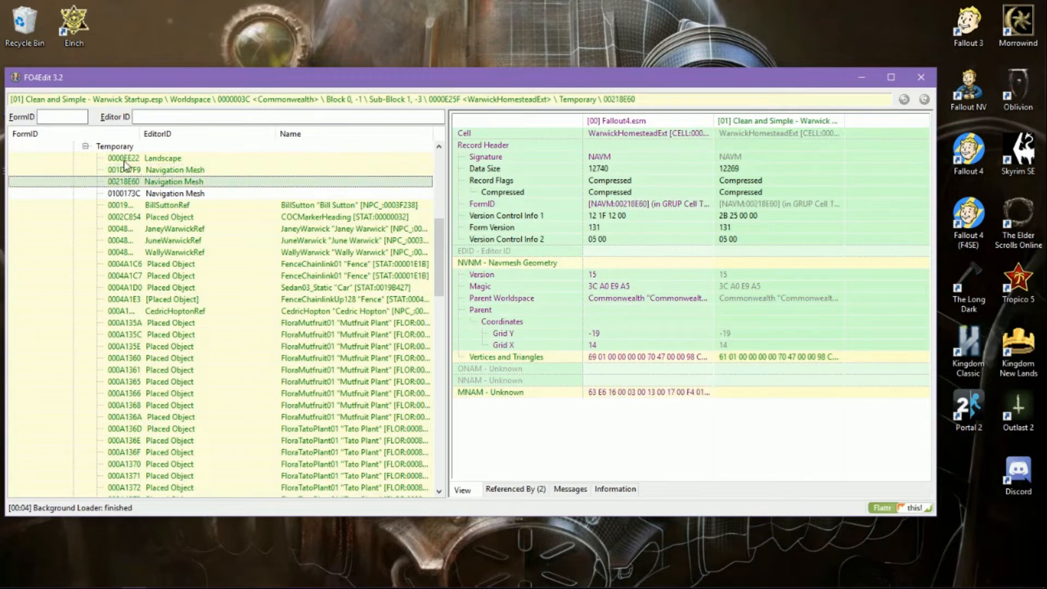
pyautogui.click(85, 147)
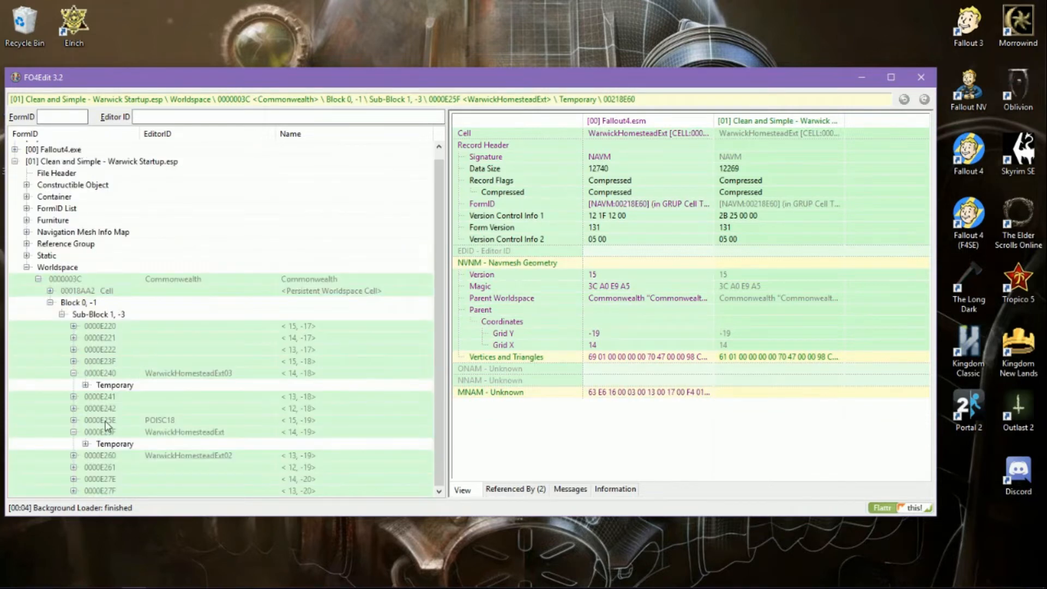
# Check the Navigation Mesh records 00218E62 in cell POISC18 and 00224388 in cell 0000E242 for a Deleted flag
pyautogui.click(74, 420)
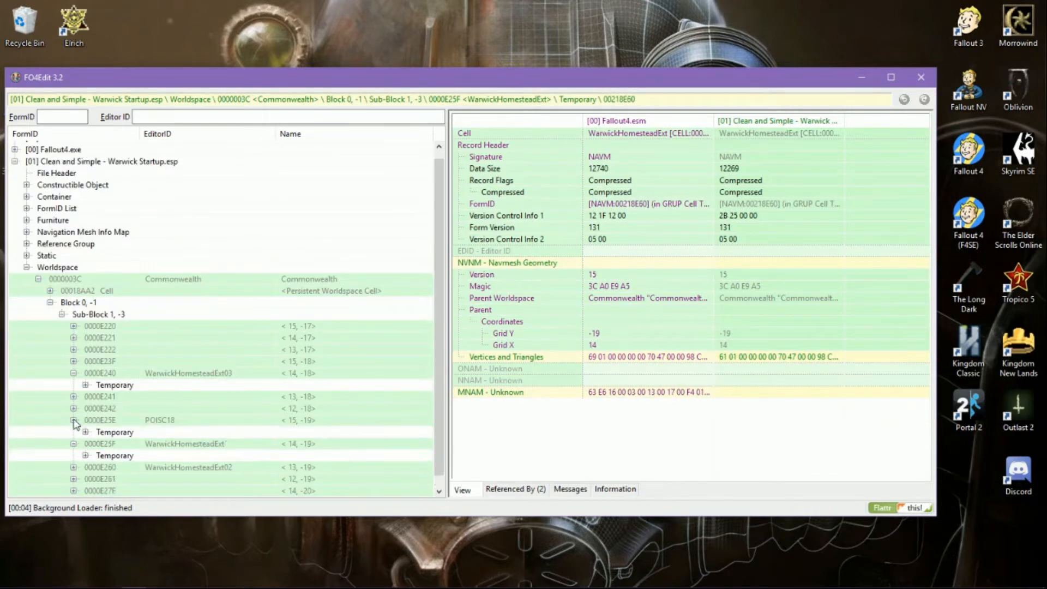
pyautogui.click(85, 432)
pyautogui.click(124, 445)
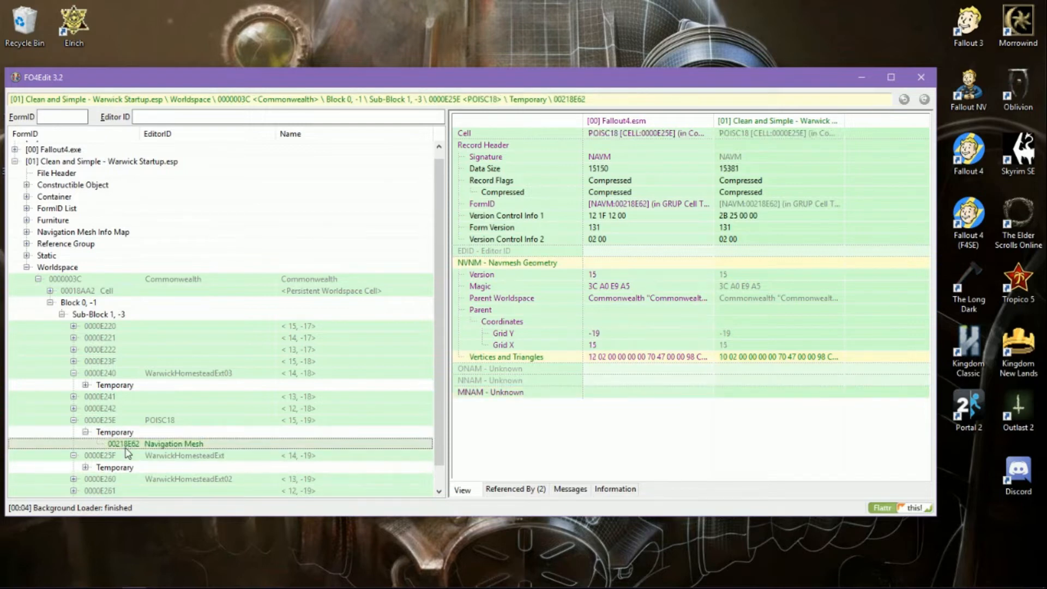
pyautogui.click(73, 409)
pyautogui.click(86, 420)
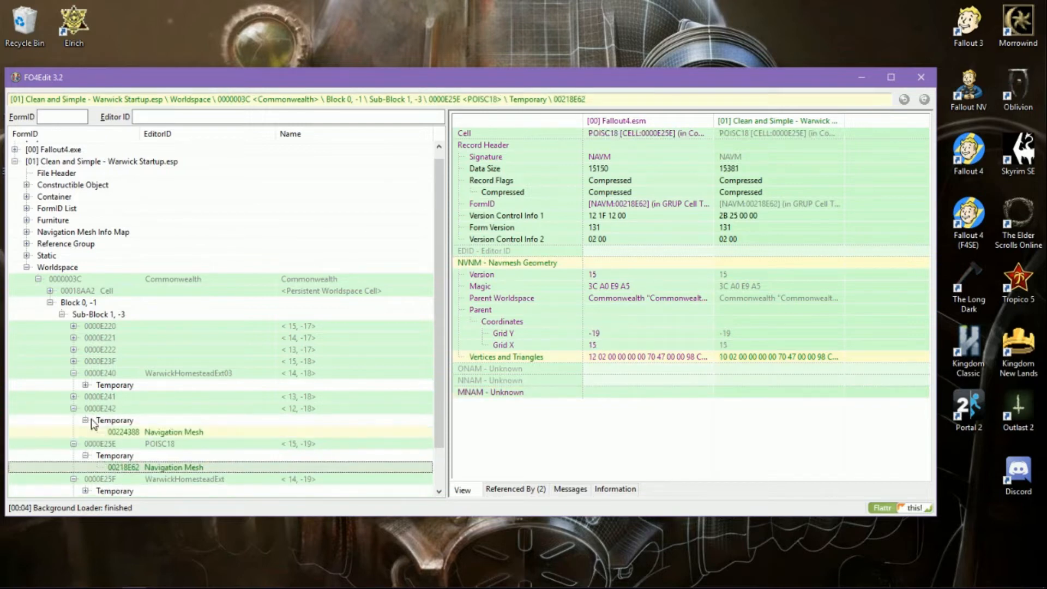
pyautogui.click(131, 432)
# Open the Temporary group of cell 0000E241 and inspect the record flags of Navigation Meshes 00049BD3, 01002676 and 0004A385
pyautogui.click(74, 397)
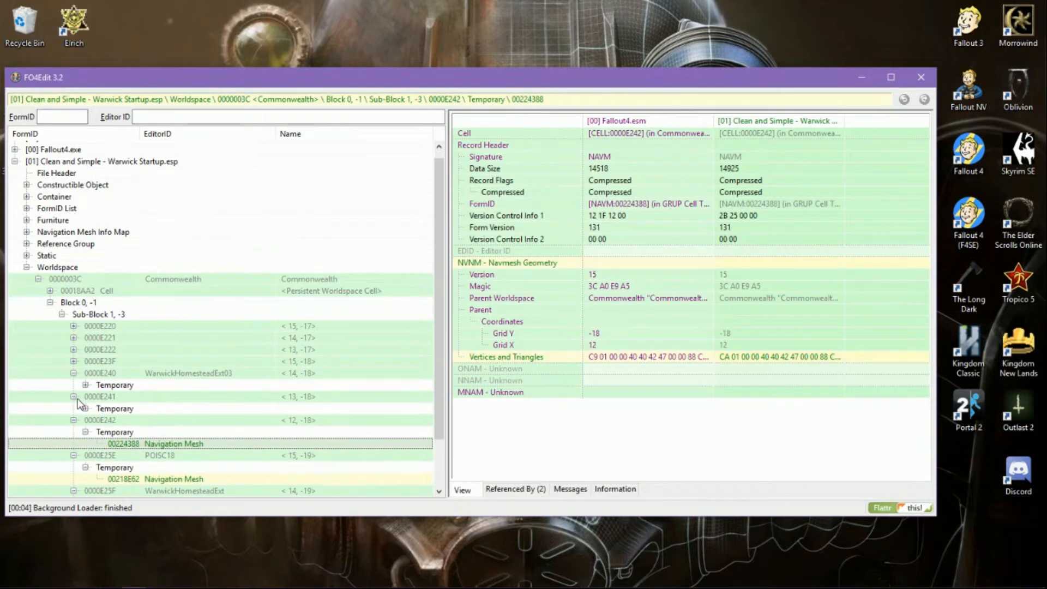
pyautogui.click(86, 408)
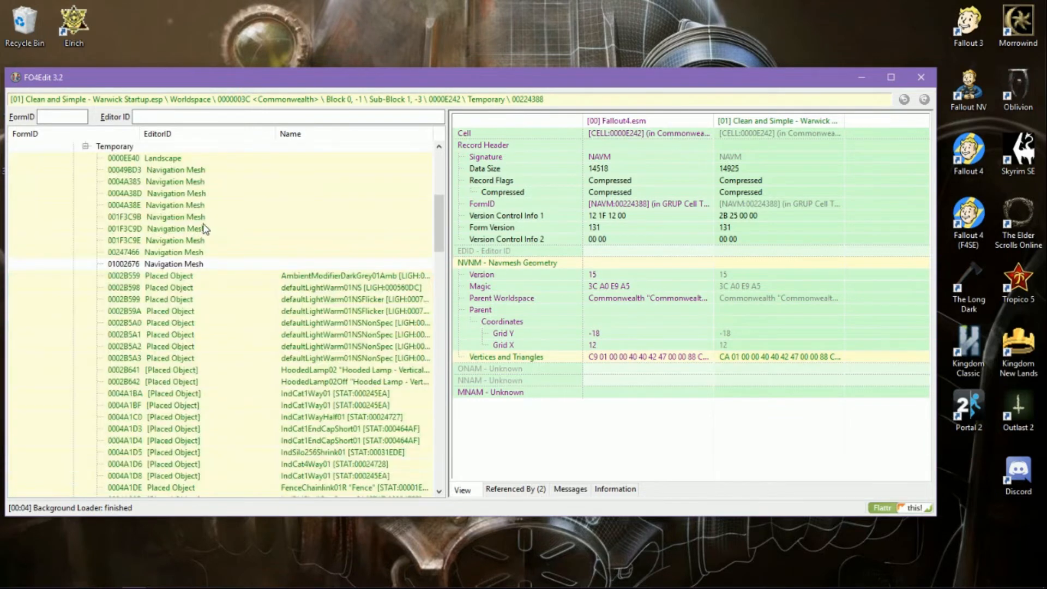
pyautogui.scroll(3, 208, 275)
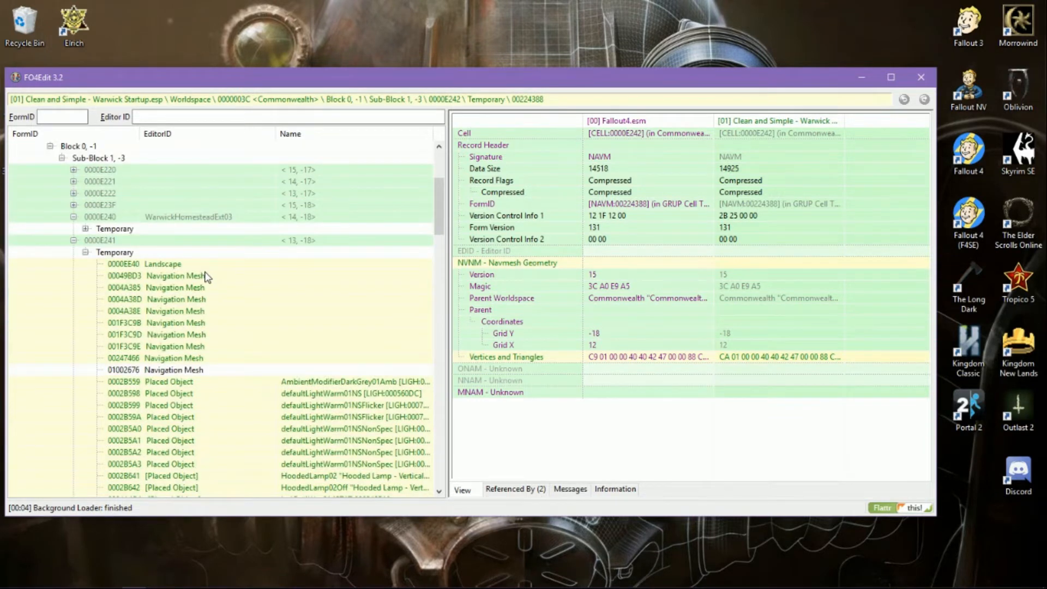
pyautogui.click(199, 276)
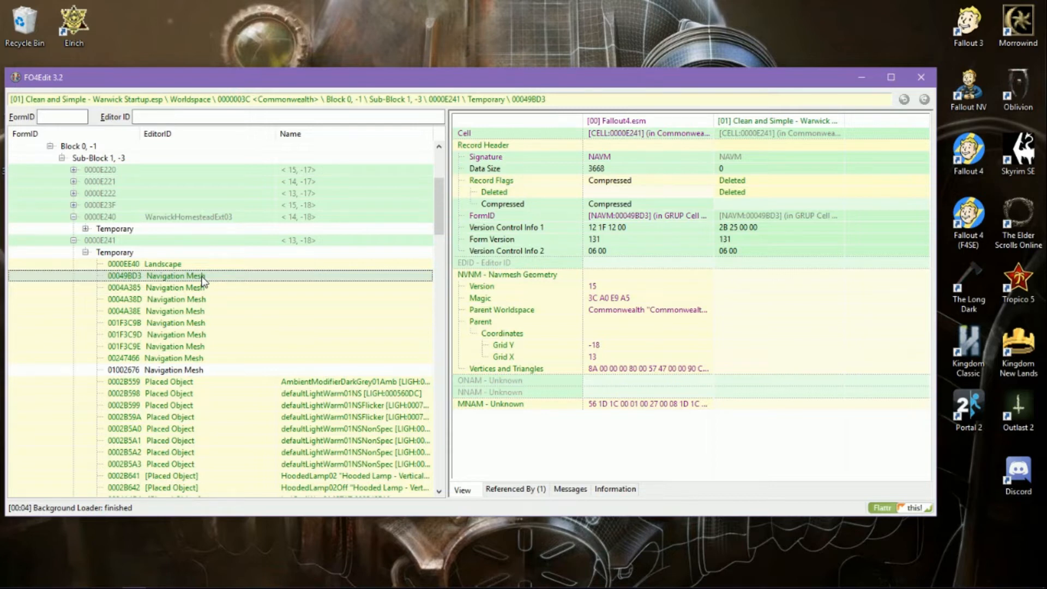
pyautogui.click(183, 371)
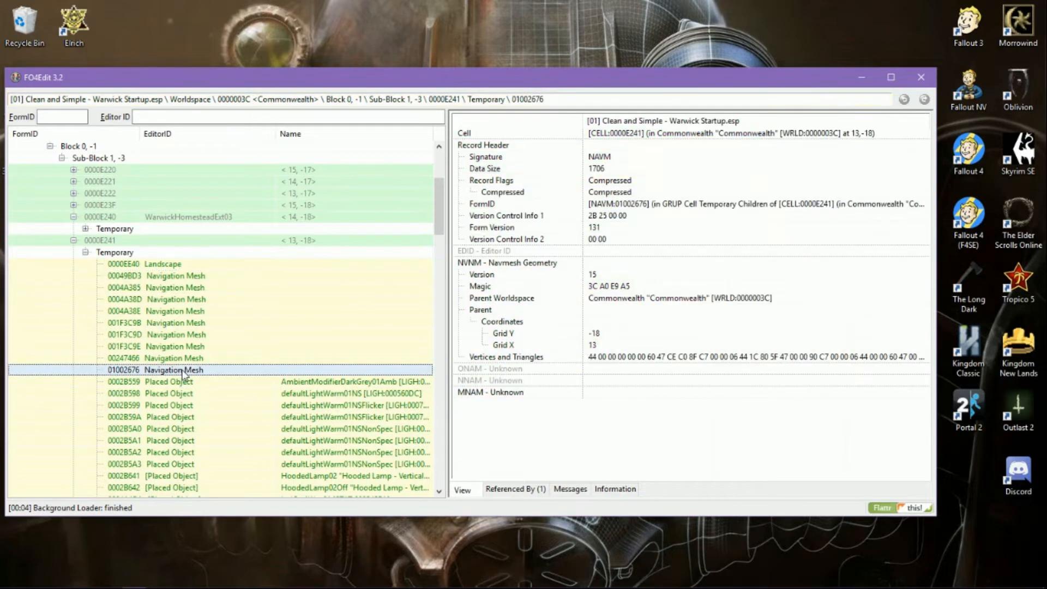
pyautogui.click(193, 288)
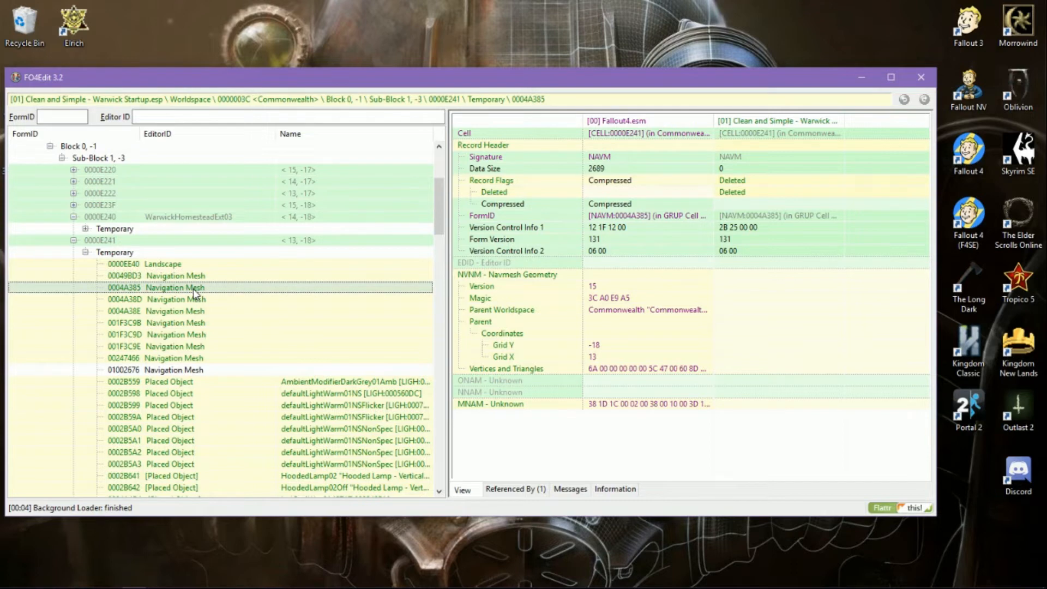
# Remove the deleted Navigation Mesh 0004A385 from cell 0000E241's Temporary group, accepting the module-edit warning and the removal
pyautogui.rightClick(194, 291)
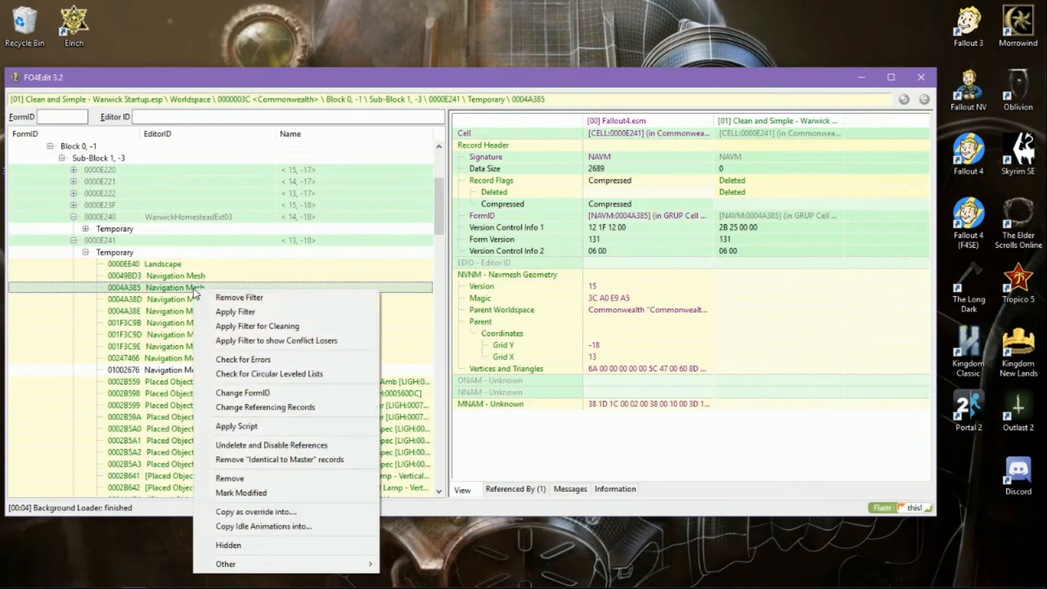
pyautogui.click(277, 477)
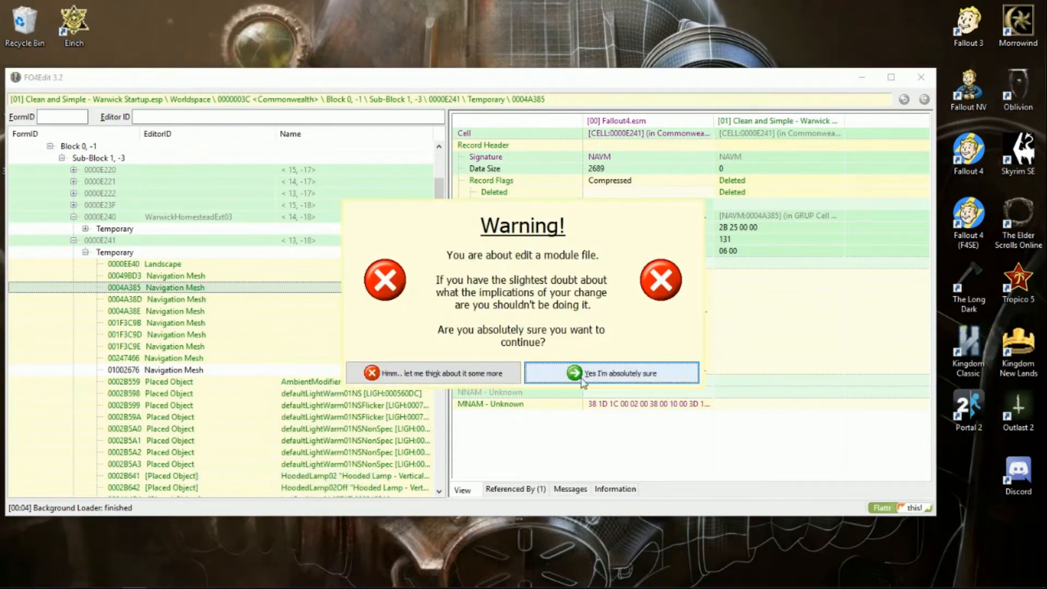
pyautogui.click(597, 374)
pyautogui.click(561, 330)
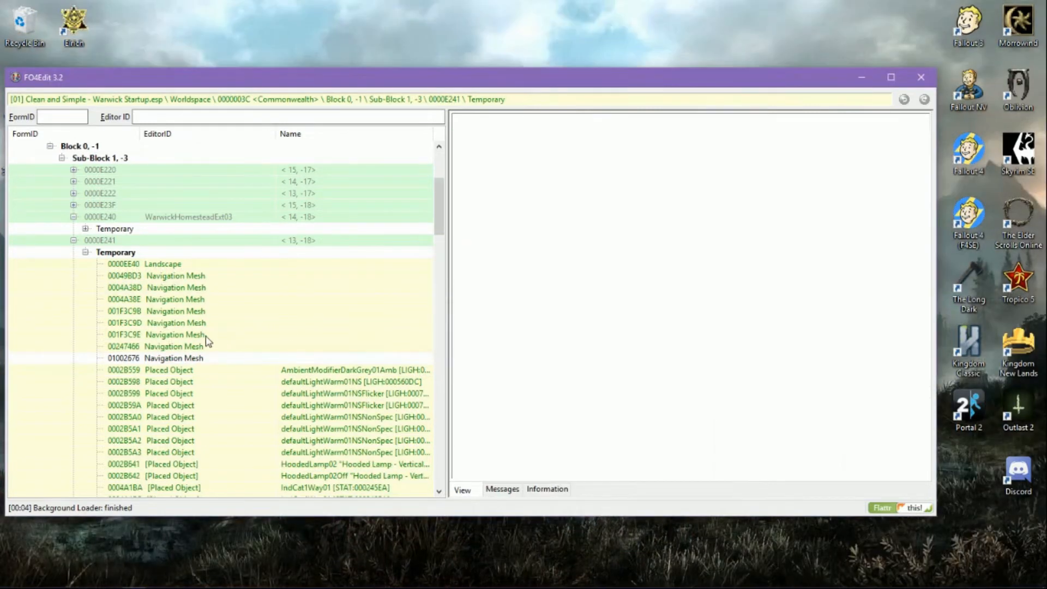
# Compare Navigation Meshes 00049BD3 and 01002676 in cell 0000E241, and permanently remove the deleted record 00049BD3
pyautogui.click(189, 276)
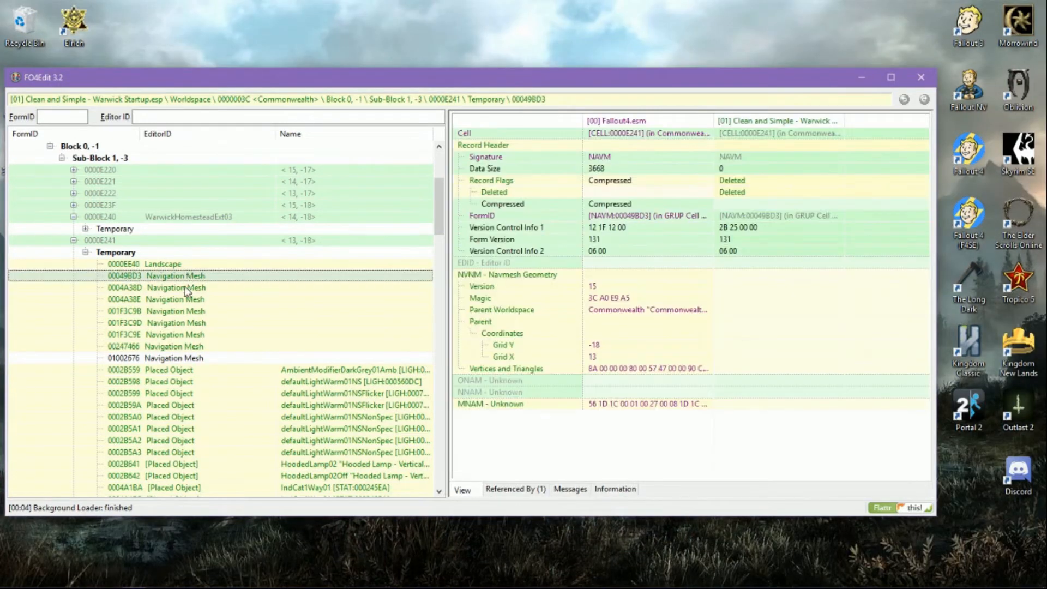
pyautogui.click(124, 360)
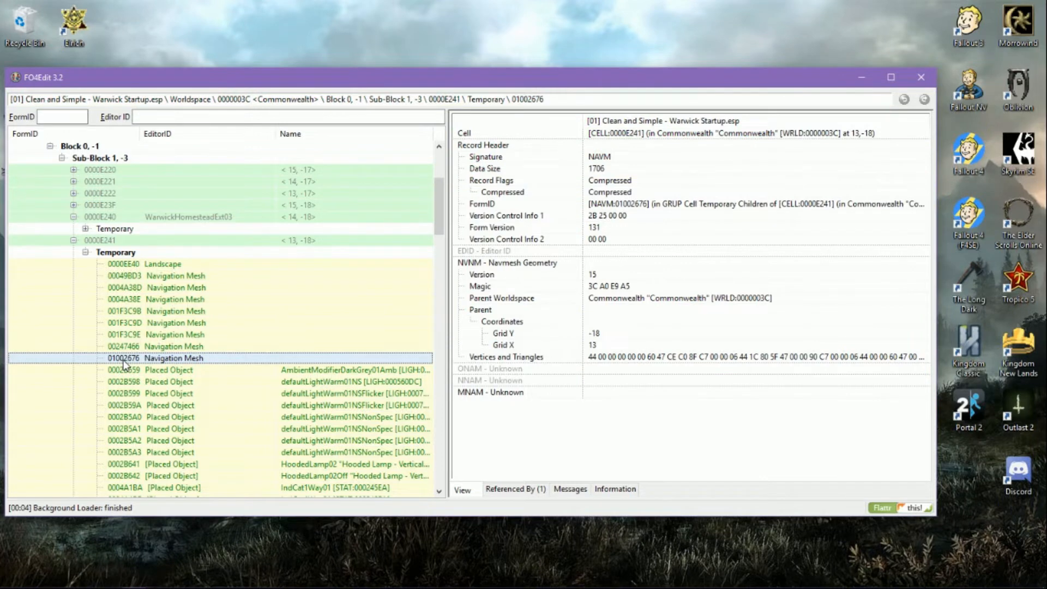
pyautogui.click(148, 277)
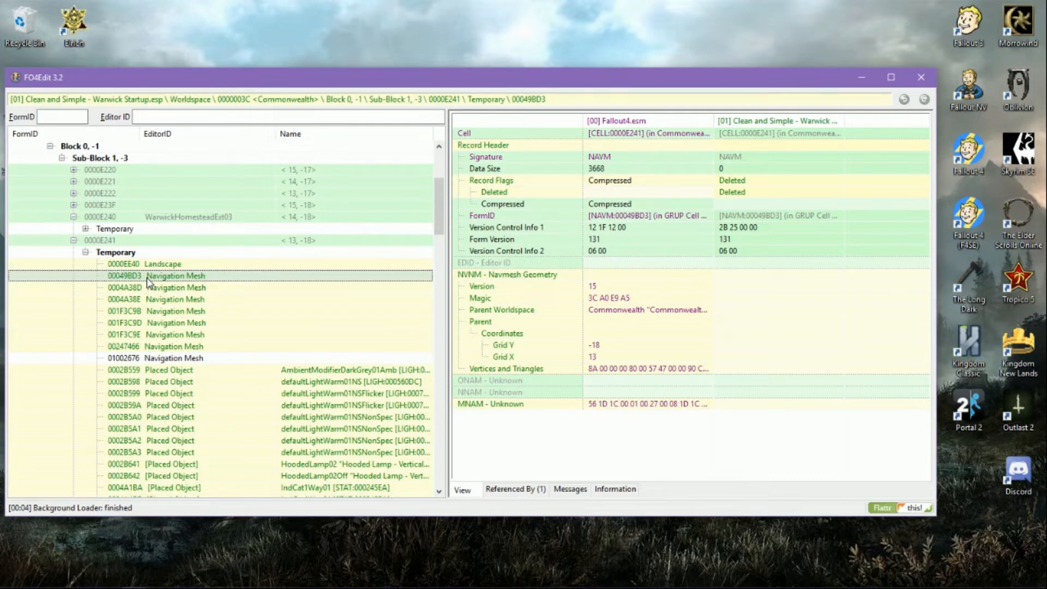
pyautogui.rightClick(149, 281)
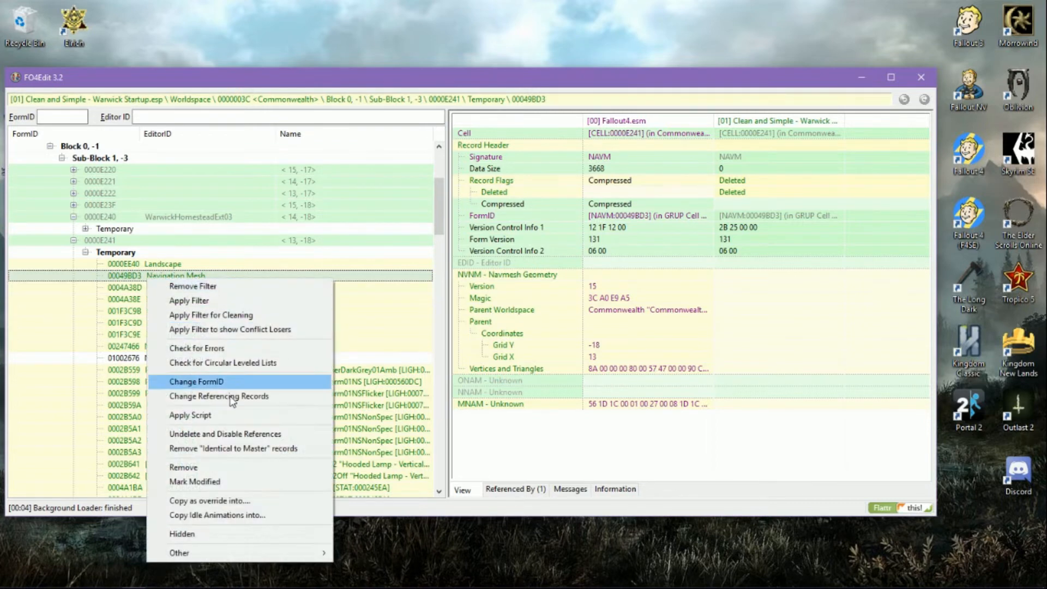
pyautogui.click(245, 468)
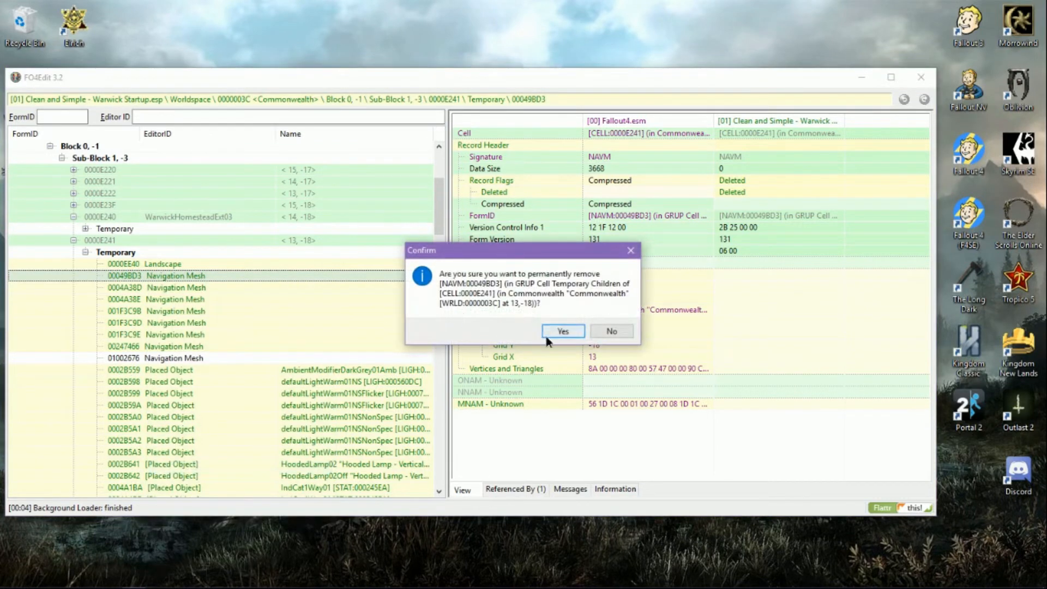
pyautogui.click(562, 330)
# Change the FormID of Navigation Mesh 01002676 in cell 0000E241 to 00049BD3
pyautogui.click(187, 358)
pyautogui.click(185, 348)
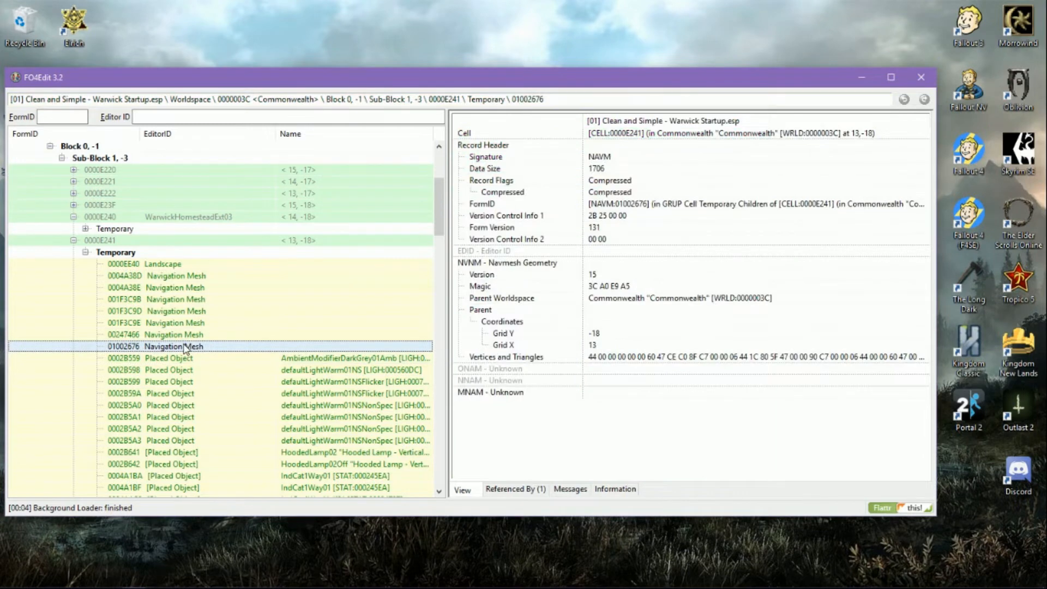
pyautogui.rightClick(185, 348)
pyautogui.click(222, 161)
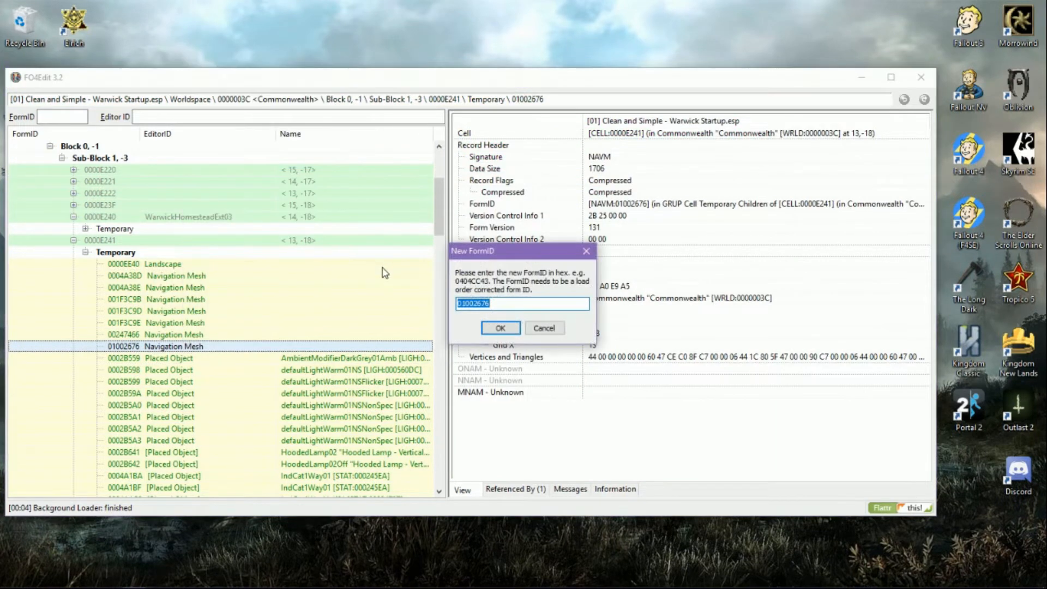
pyautogui.write('0049')
pyautogui.write('BD3')
pyautogui.click(500, 328)
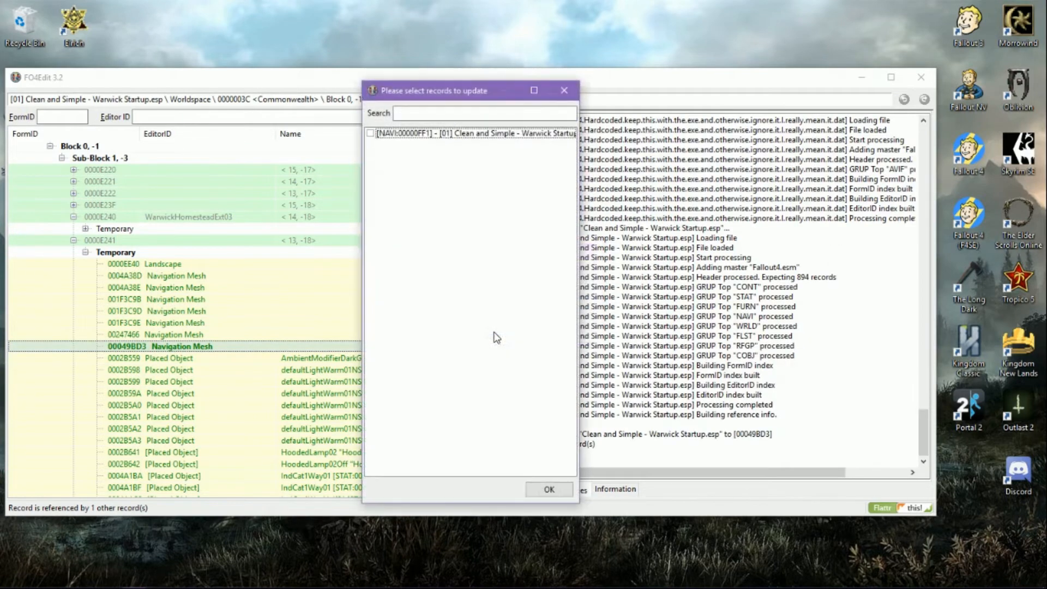
# Update the referencing record NAVI:00000FF1, and close FO4Edit, saving Clean and Simple - Warwick Startup.esp with a plugin backup
pyautogui.click(370, 134)
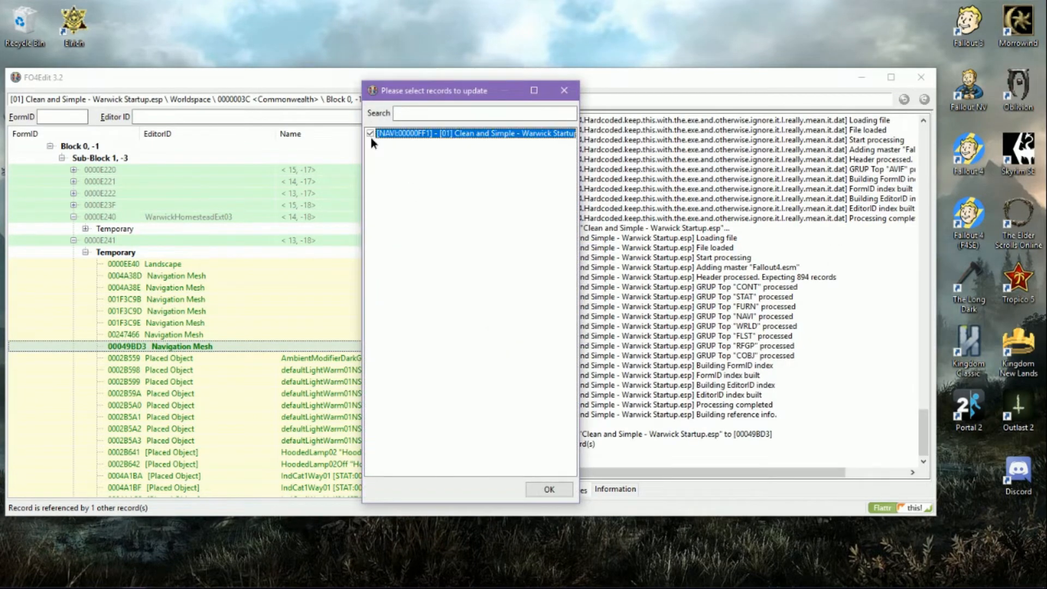
pyautogui.click(547, 490)
pyautogui.click(547, 490)
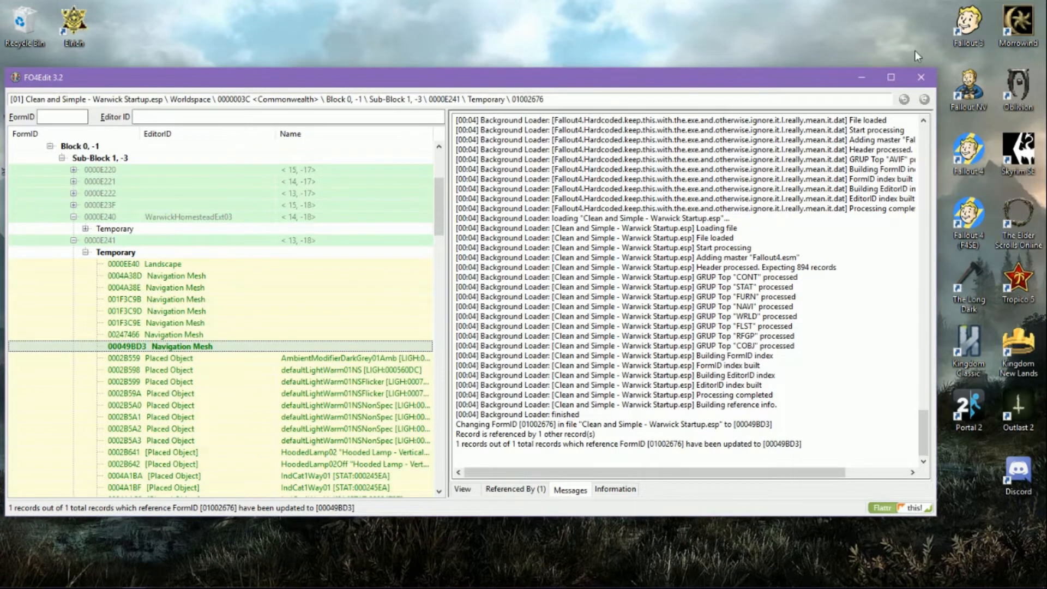
pyautogui.click(922, 81)
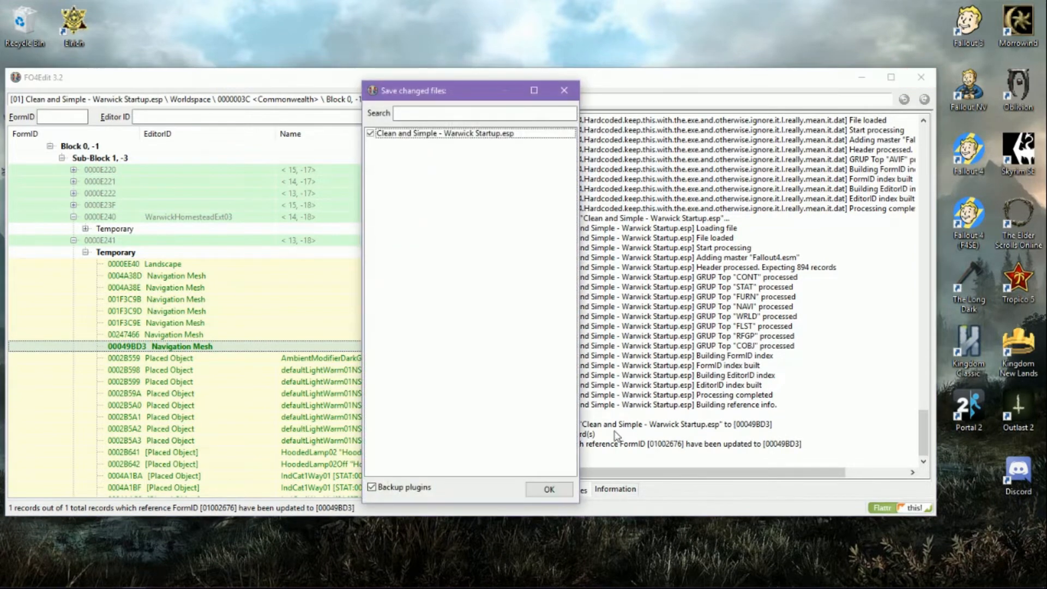
pyautogui.click(548, 490)
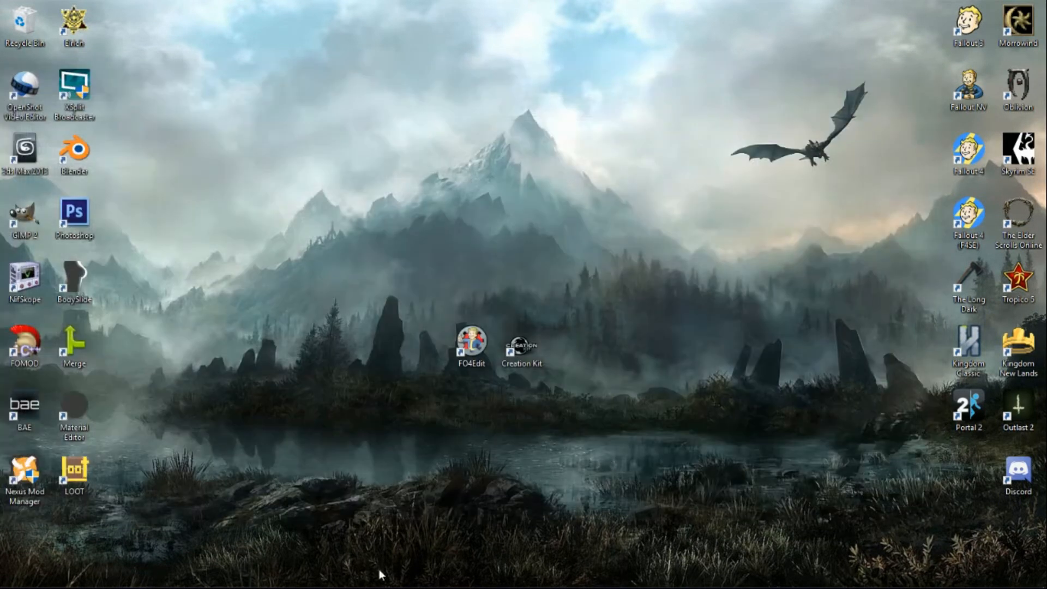
# Switch to the Creation Kit and load Clean and Simple - Warwick Startup.esp as the active file
pyautogui.click(121, 583)
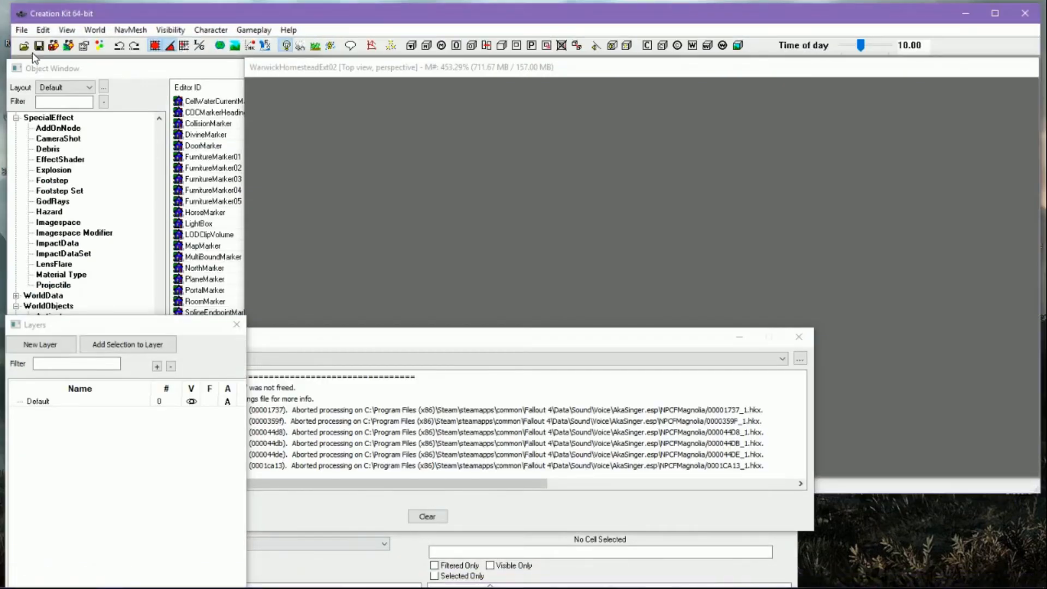
pyautogui.click(24, 46)
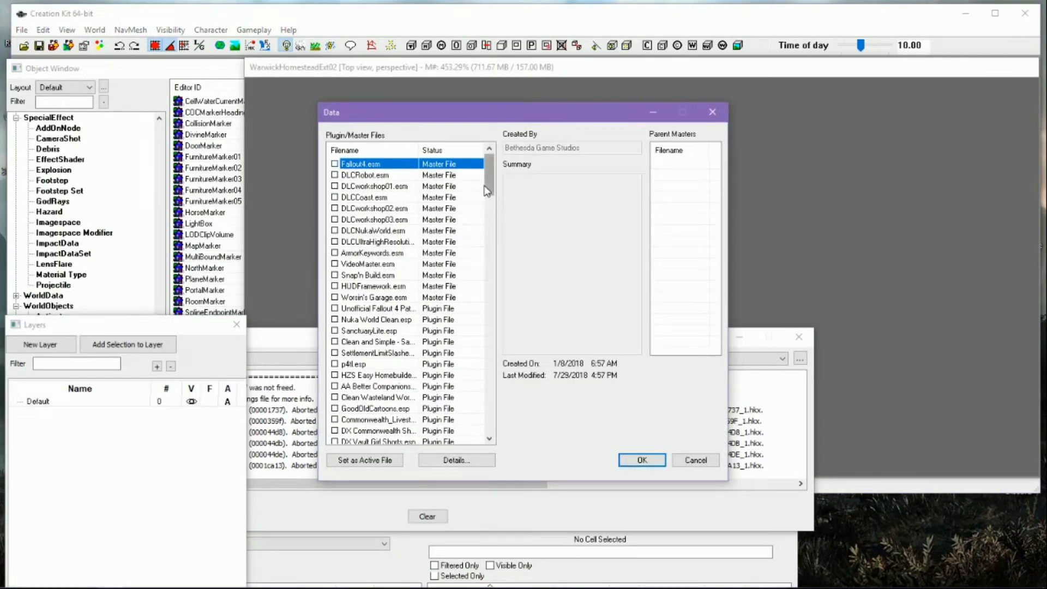
pyautogui.moveTo(486, 179); pyautogui.dragTo(494, 316)
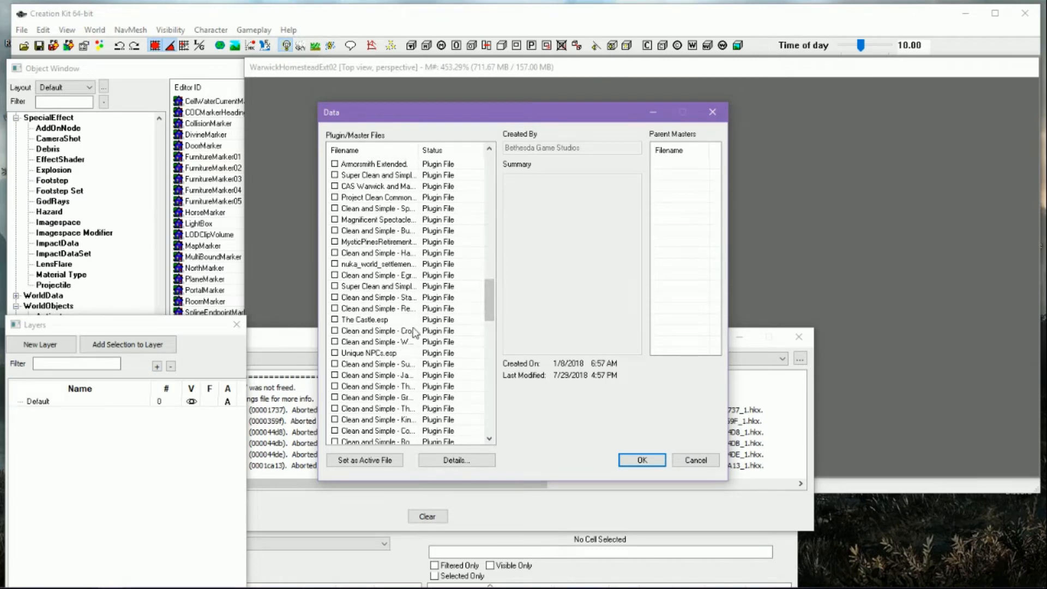
pyautogui.click(375, 342)
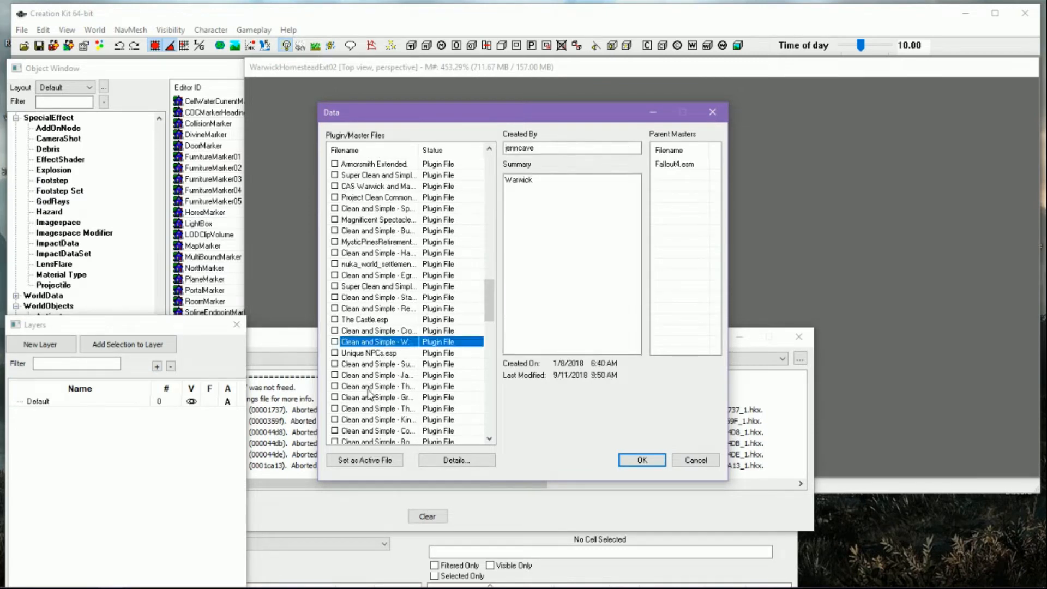
pyautogui.click(370, 460)
pyautogui.click(643, 459)
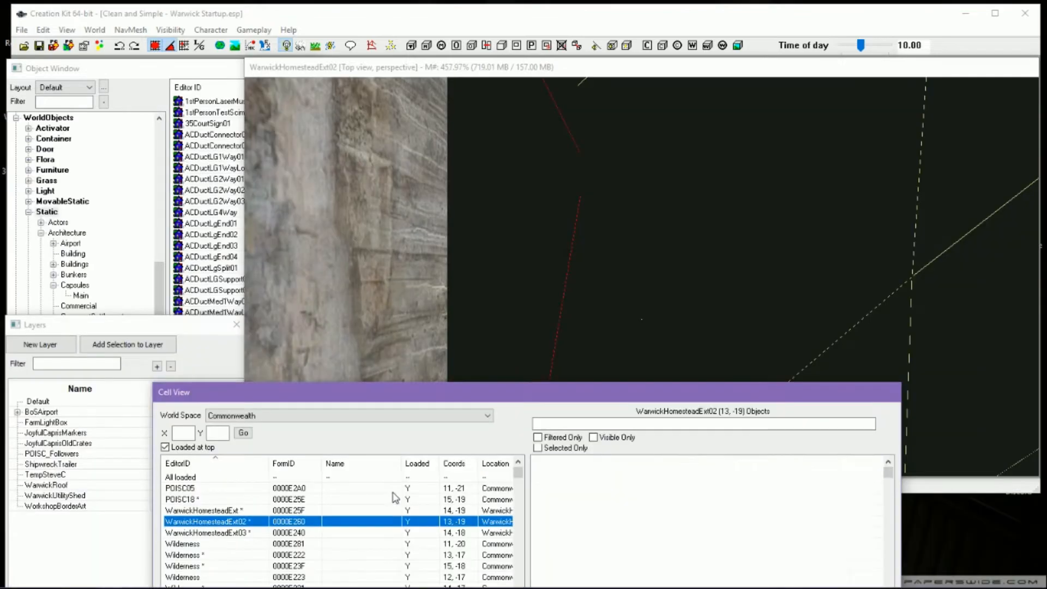
# Load the Commonwealth cell at coordinates X 13, Y -18 in the render window
pyautogui.click(528, 71)
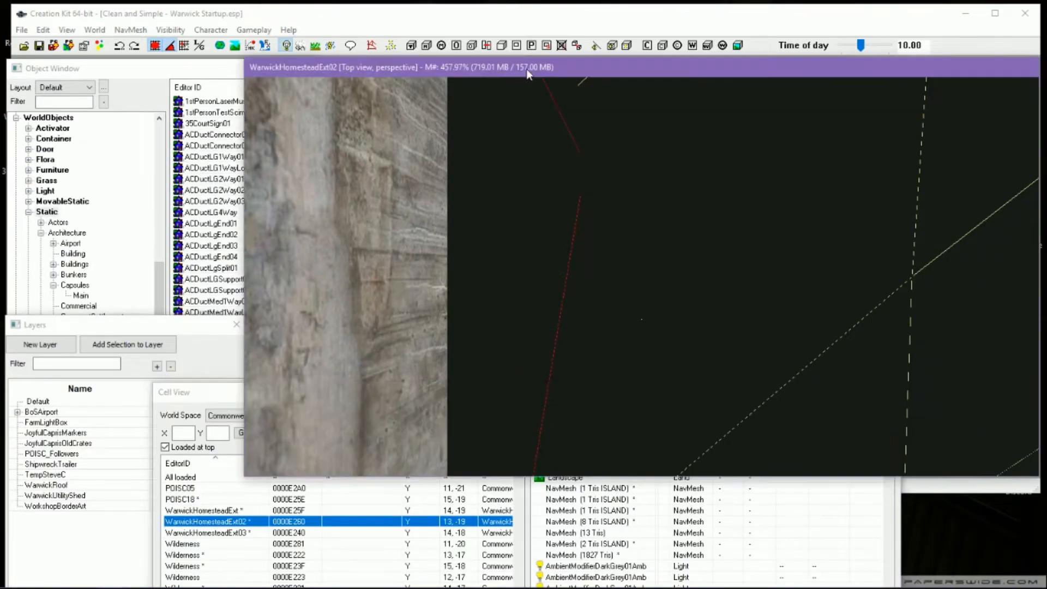
pyautogui.scroll(-10, 641, 277)
pyautogui.scroll(-8, 642, 277)
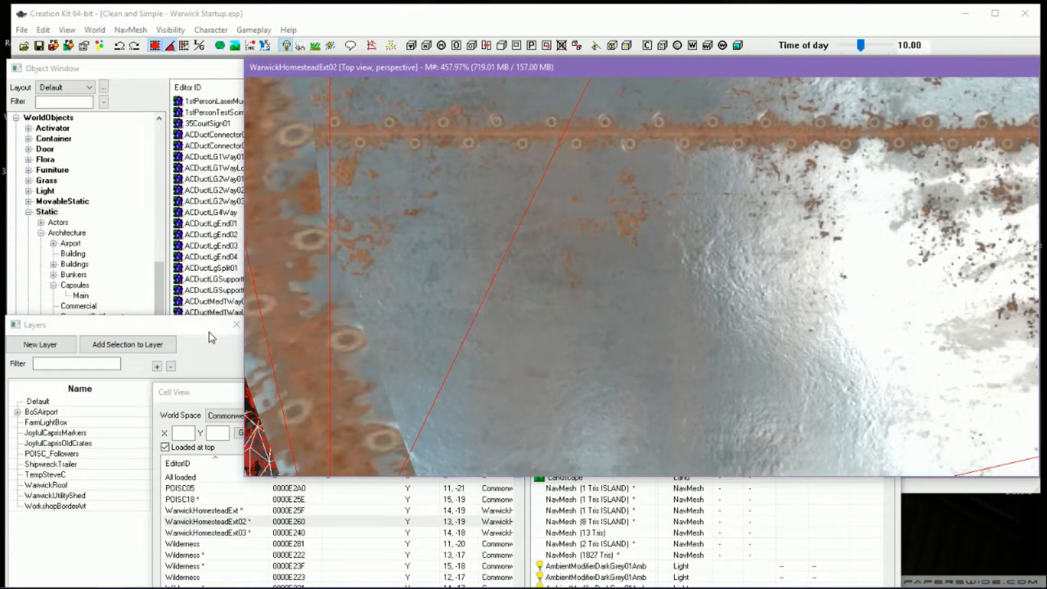
pyautogui.click(212, 399)
pyautogui.scroll(-10, 642, 277)
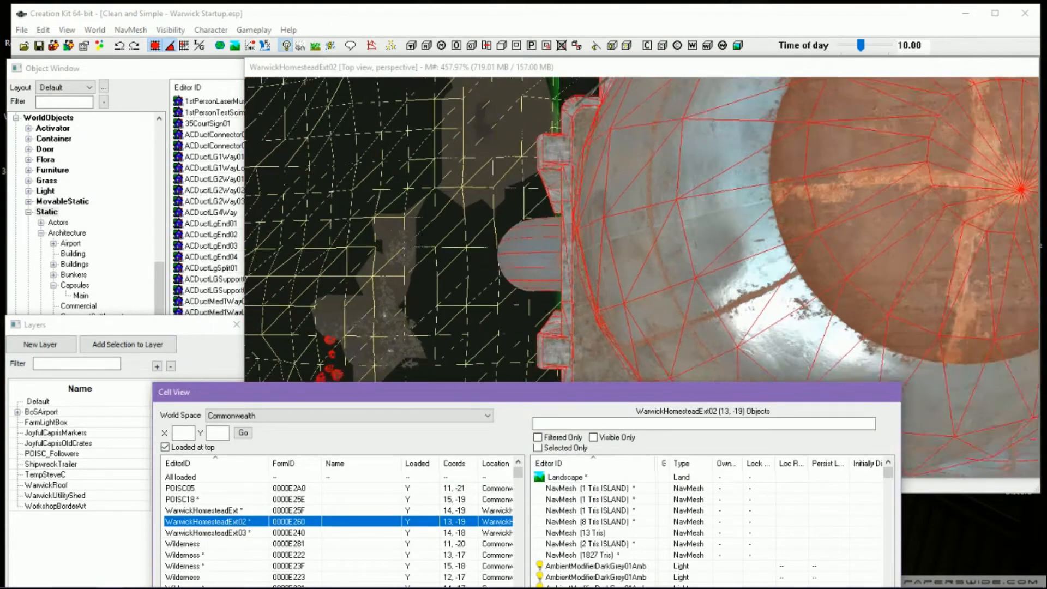
pyautogui.moveTo(642, 185); pyautogui.dragTo(638, 357, button='middle')
pyautogui.scroll(-2, 641, 277)
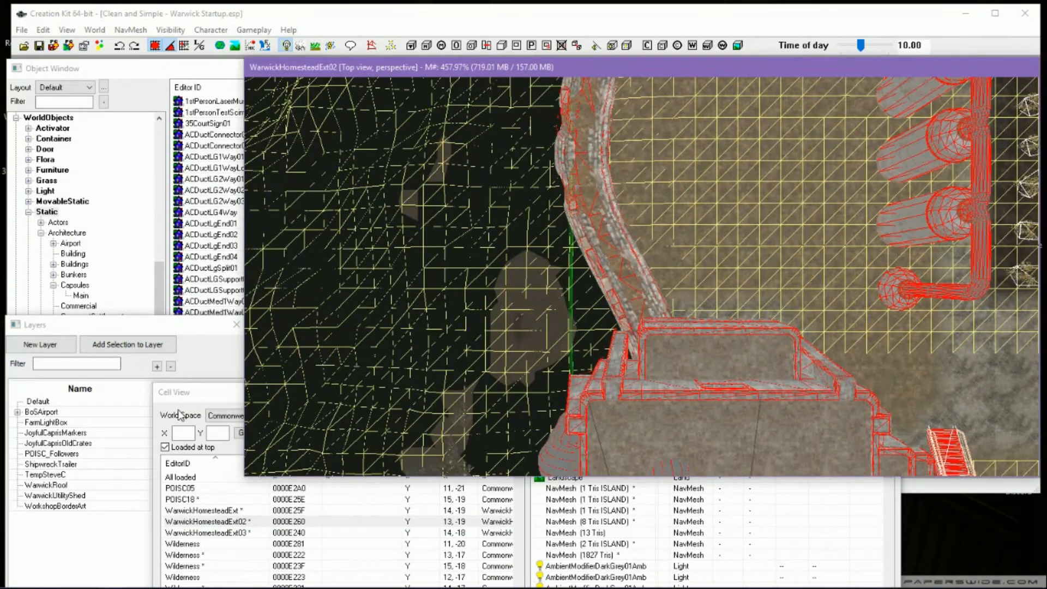
pyautogui.click(224, 391)
pyautogui.click(185, 433)
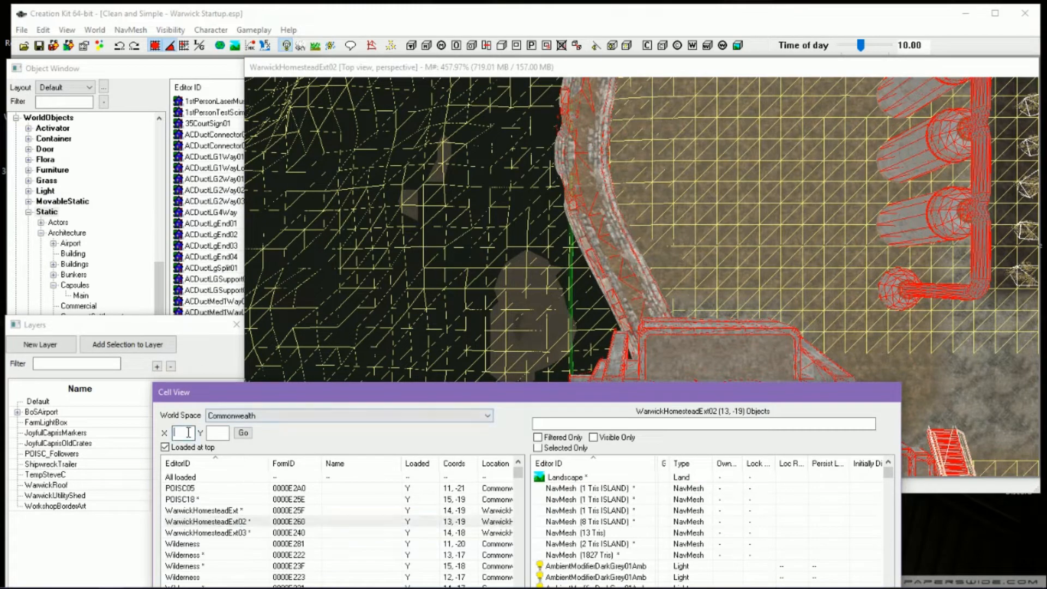
pyautogui.write('13-19')
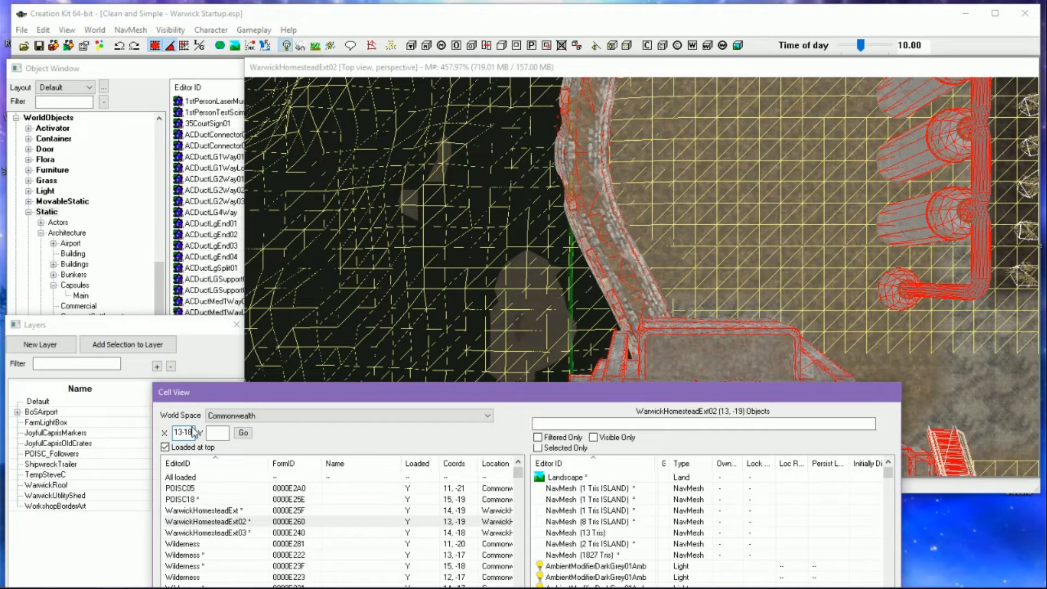
pyautogui.click(226, 433)
pyautogui.click(244, 432)
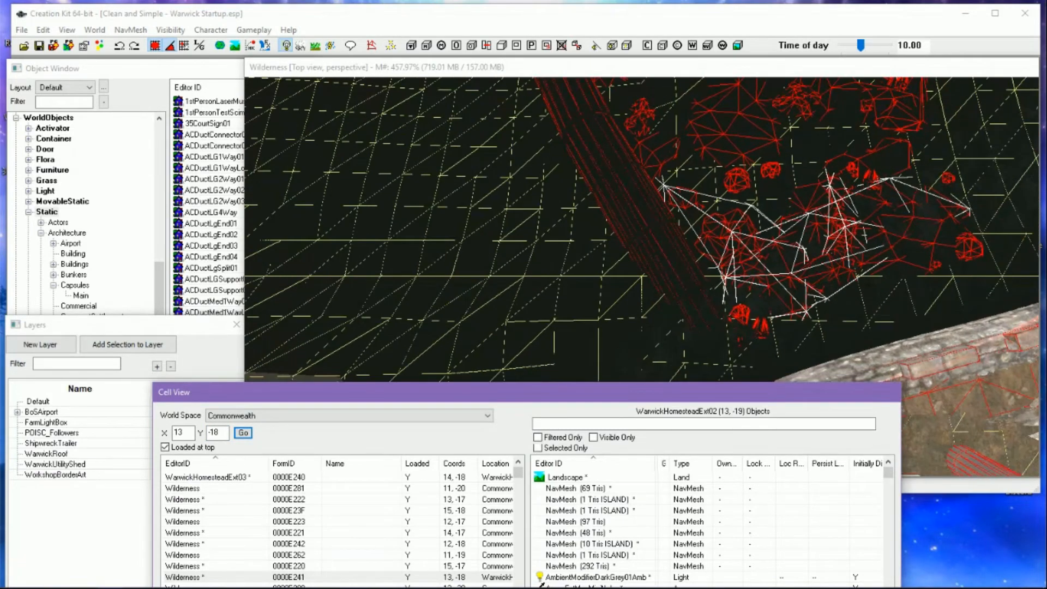
# Turn on navmesh editing for the wilderness cell and examine the navmesh around the stairs beside the building
pyautogui.scroll(-5, 642, 277)
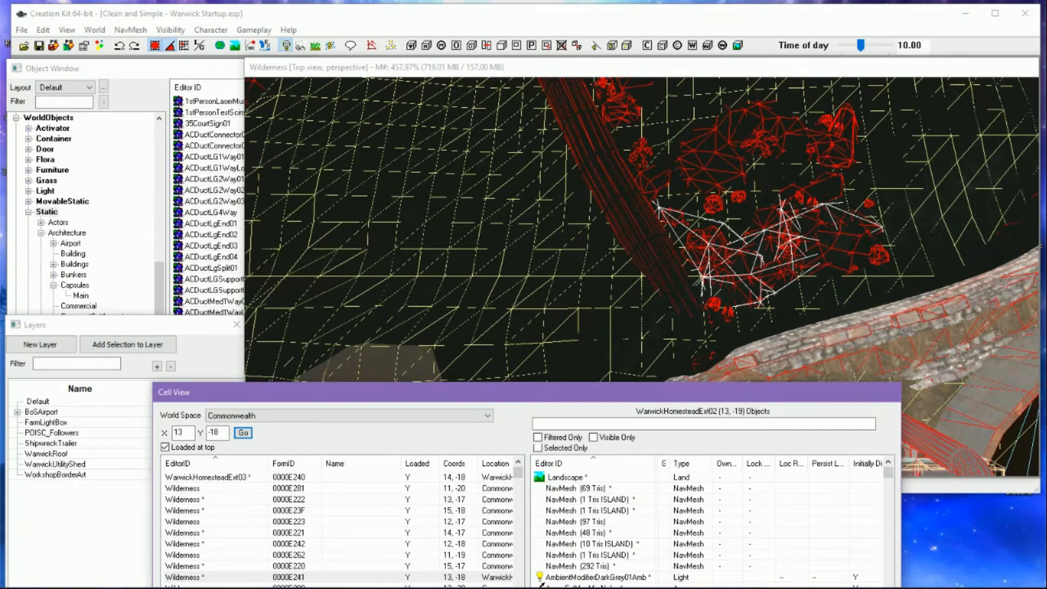
pyautogui.click(632, 322)
pyautogui.moveTo(632, 322); pyautogui.dragTo(616, 292, button='middle')
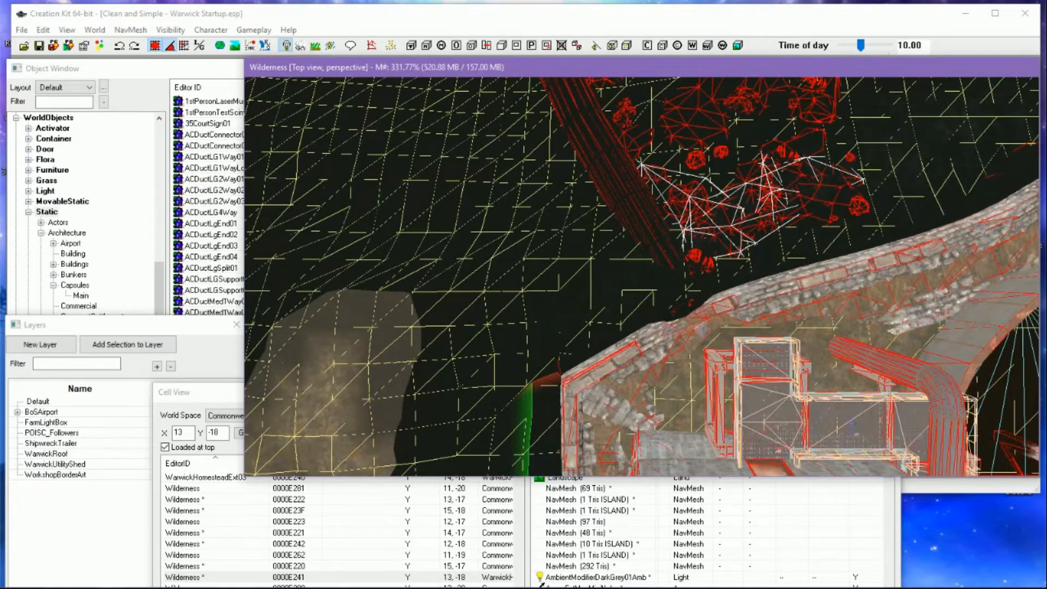
pyautogui.click(371, 45)
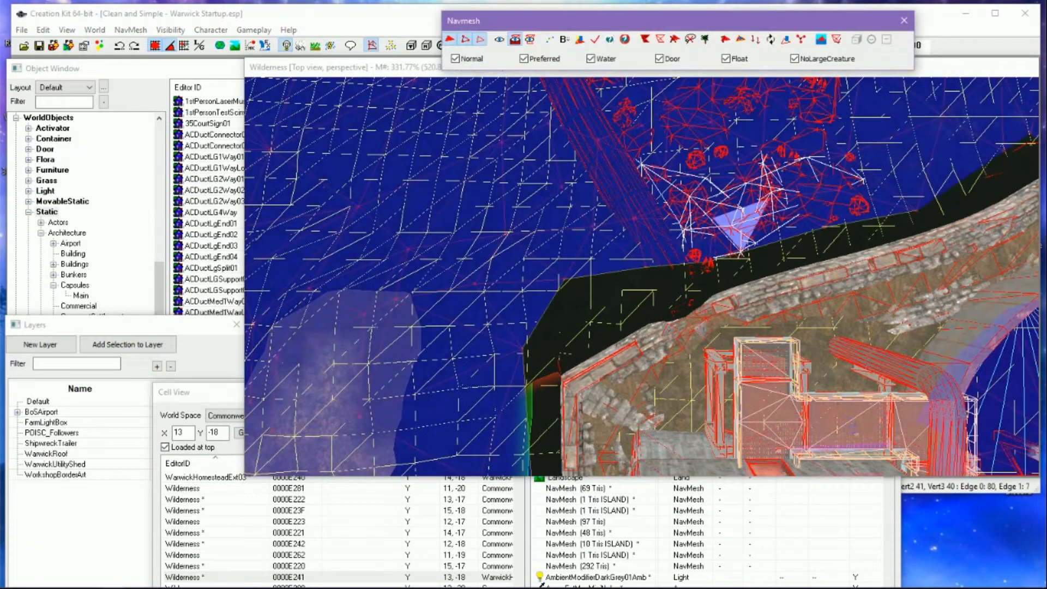
pyautogui.moveTo(778, 324); pyautogui.dragTo(729, 171, button='middle')
pyautogui.click(729, 172)
pyautogui.scroll(-1, 734, 246)
pyautogui.scroll(-1, 734, 245)
pyautogui.moveTo(734, 245); pyautogui.dragTo(700, 181, button='middle')
pyautogui.click(682, 279)
pyautogui.scroll(1, 671, 284)
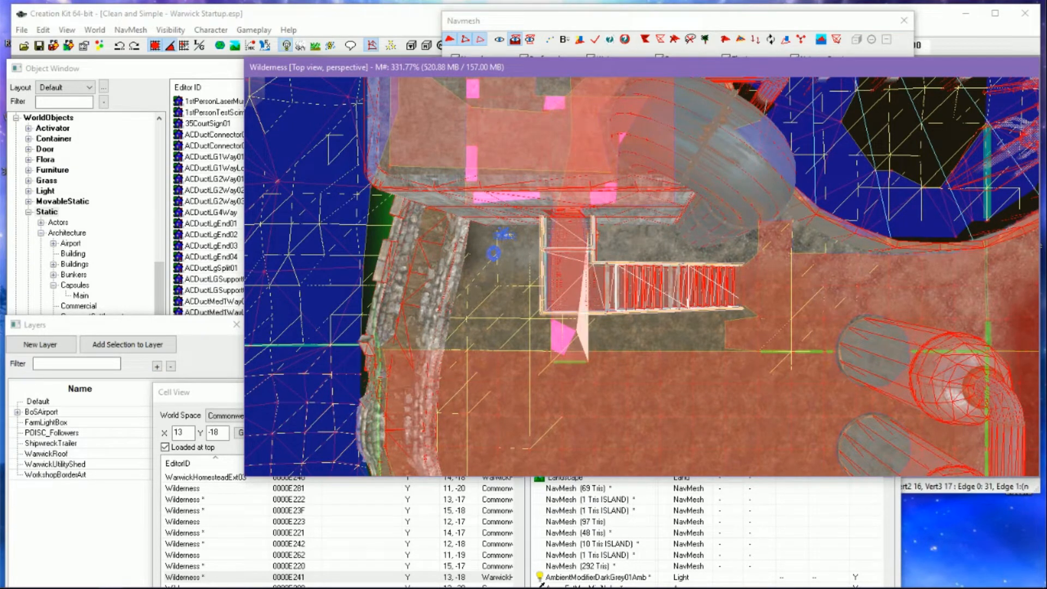
# Select the narrow navmesh triangle beside the stair landing and clear the highlighted triangles around the landing and building
pyautogui.click(583, 337)
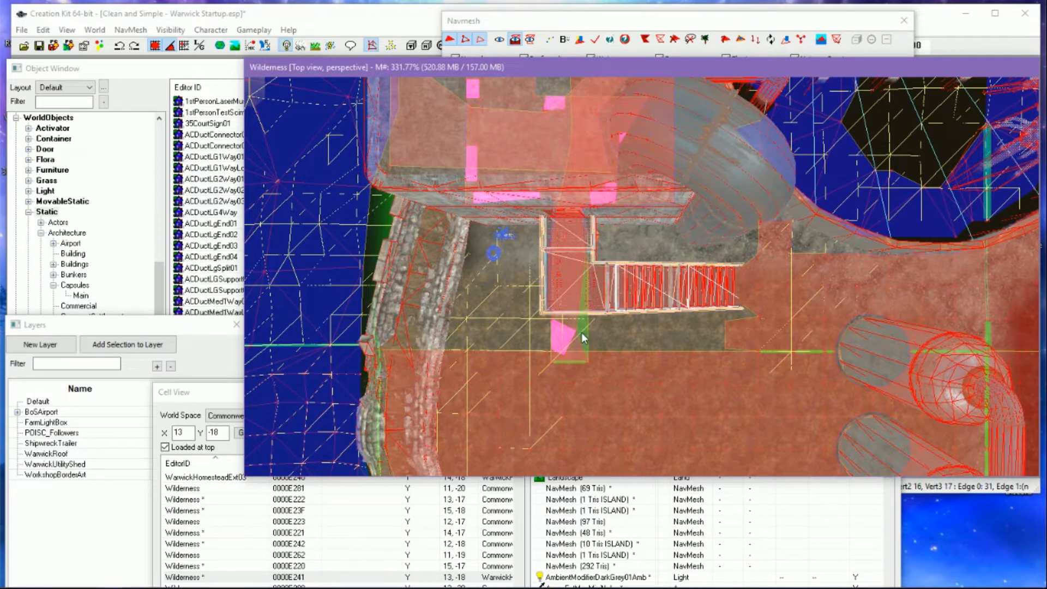
pyautogui.scroll(2, 596, 321)
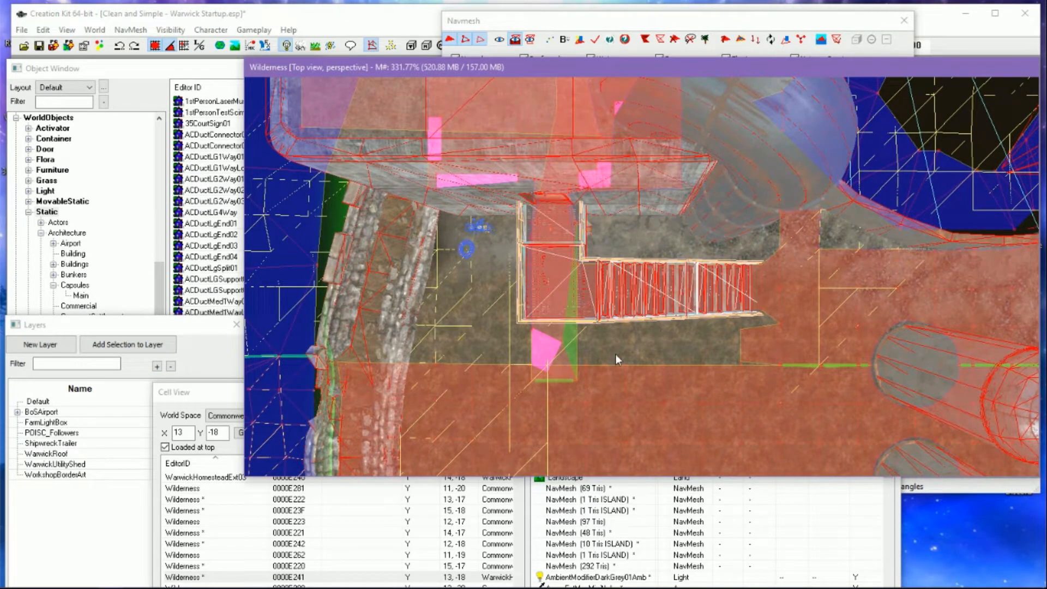
pyautogui.click(645, 39)
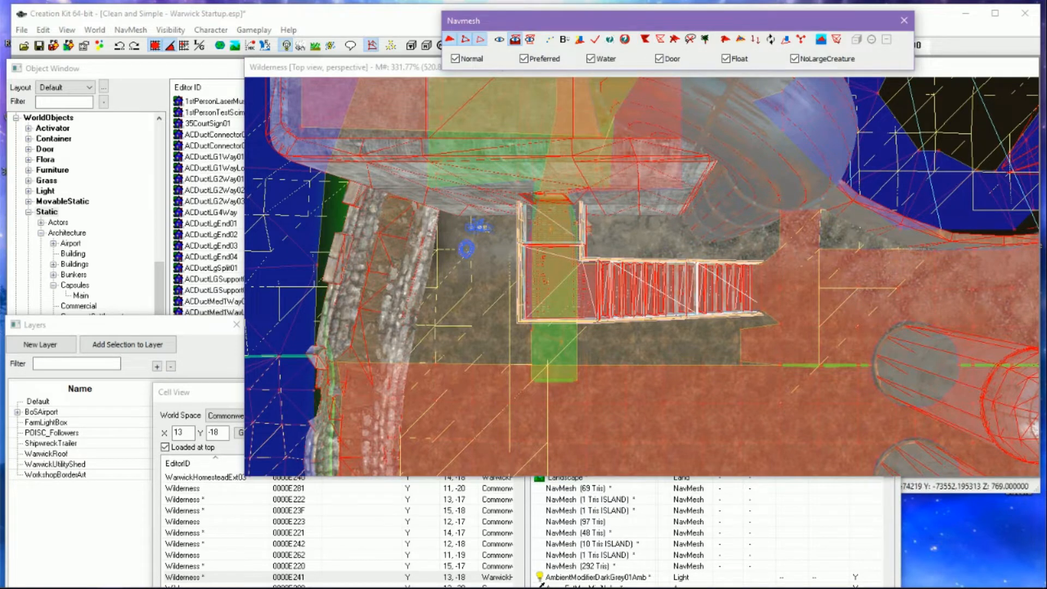
pyautogui.click(563, 367)
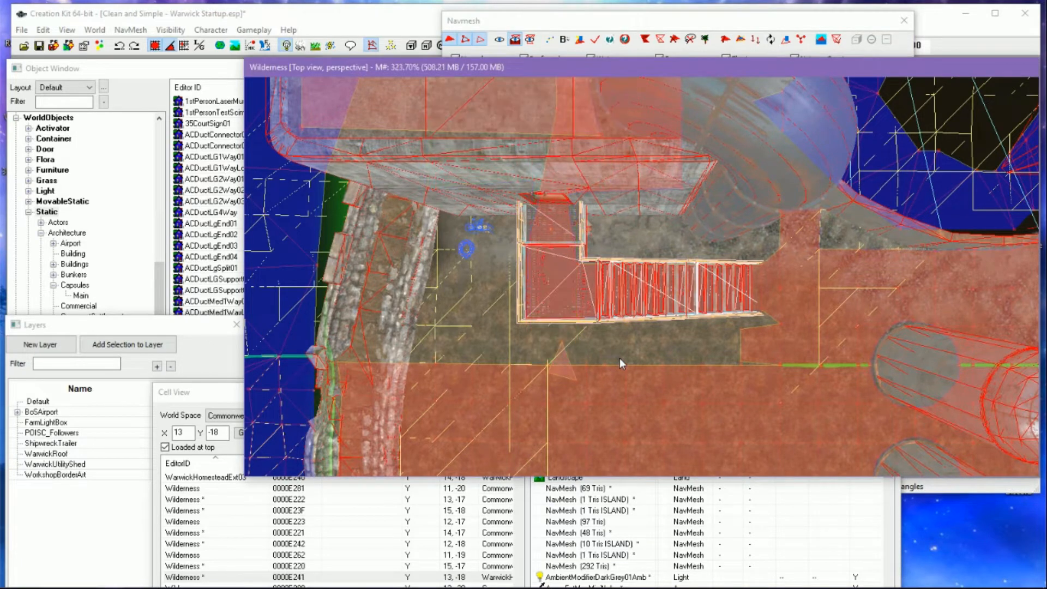
# Shrink the stray navmesh triangle below the stair landing by moving its three vertices close together
pyautogui.scroll(4, 621, 371)
pyautogui.moveTo(631, 403); pyautogui.dragTo(655, 380, button='middle')
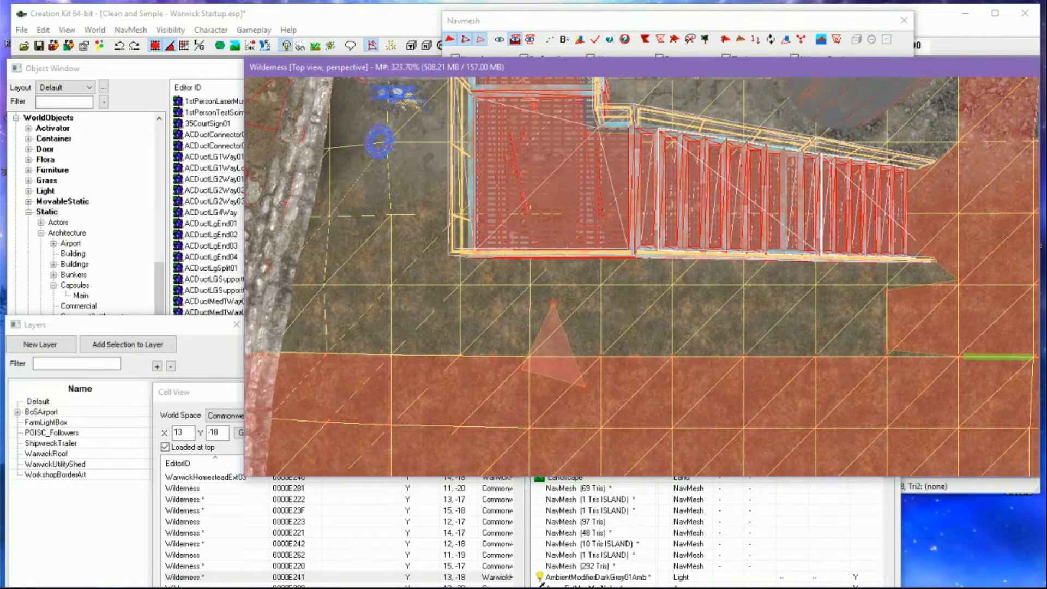
pyautogui.click(553, 303)
pyautogui.moveTo(554, 303); pyautogui.dragTo(579, 294)
pyautogui.moveTo(522, 371); pyautogui.dragTo(555, 343)
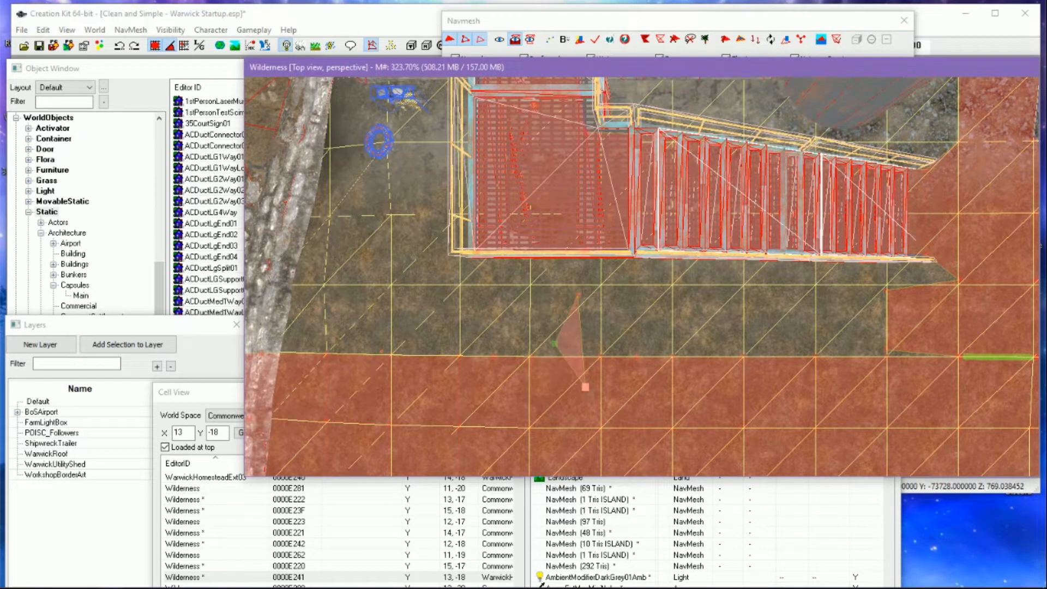
pyautogui.moveTo(585, 387); pyautogui.dragTo(580, 291)
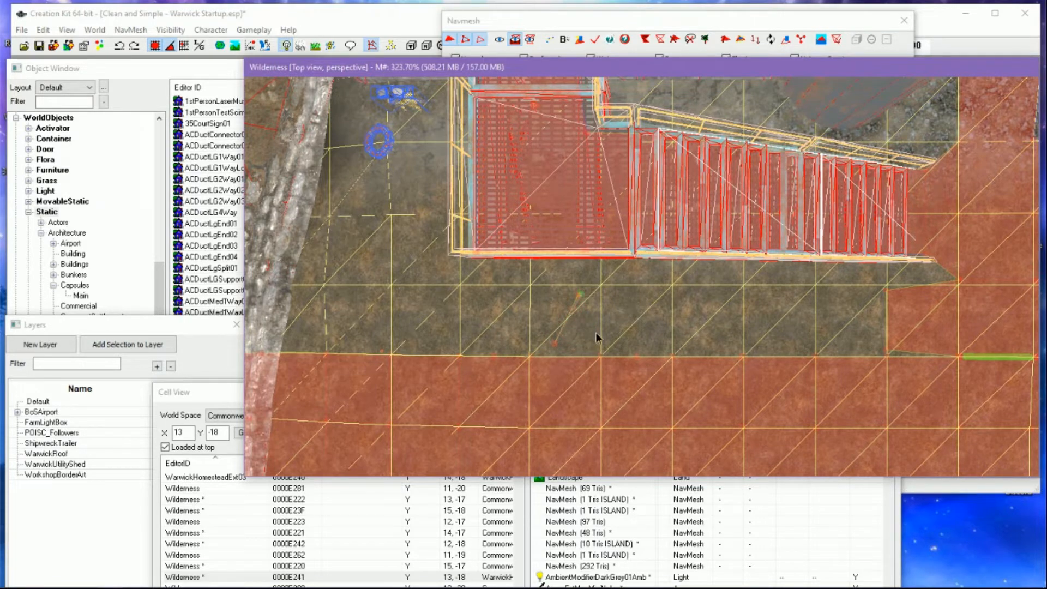
pyautogui.moveTo(554, 343); pyautogui.dragTo(565, 327)
# Move the tiny triangle's three vertices one by one to the end of the nearby metal support beam
pyautogui.scroll(10, 562, 330)
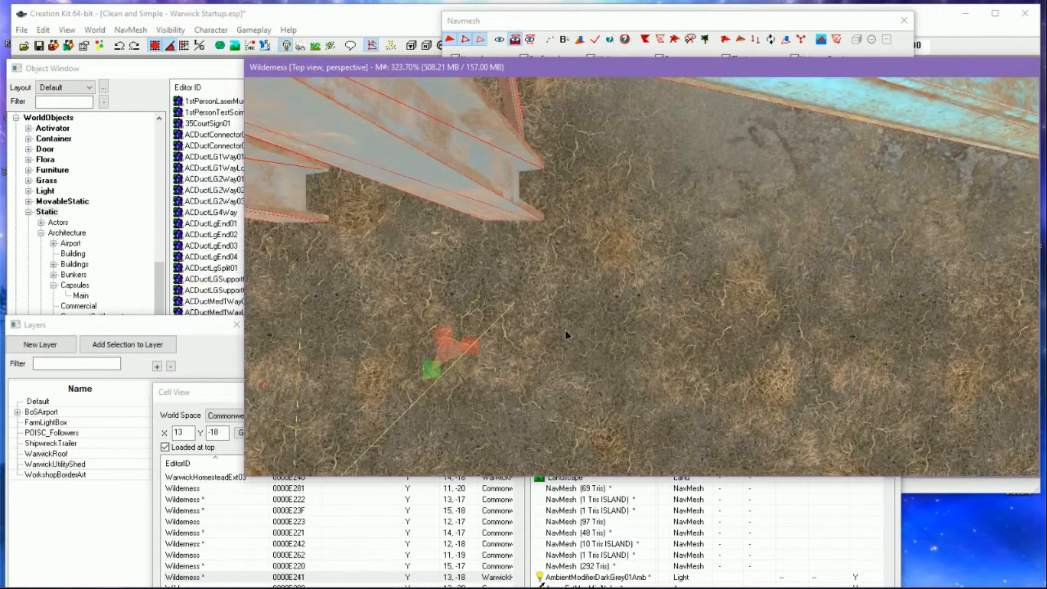
pyautogui.moveTo(566, 330); pyautogui.dragTo(574, 328, button='middle')
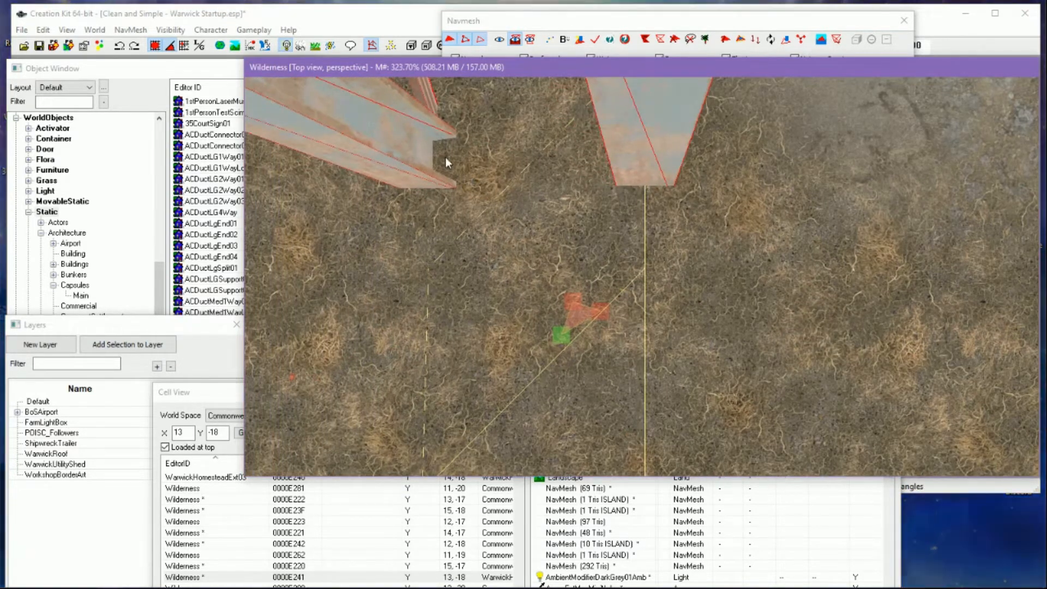
pyautogui.moveTo(568, 298); pyautogui.dragTo(527, 242)
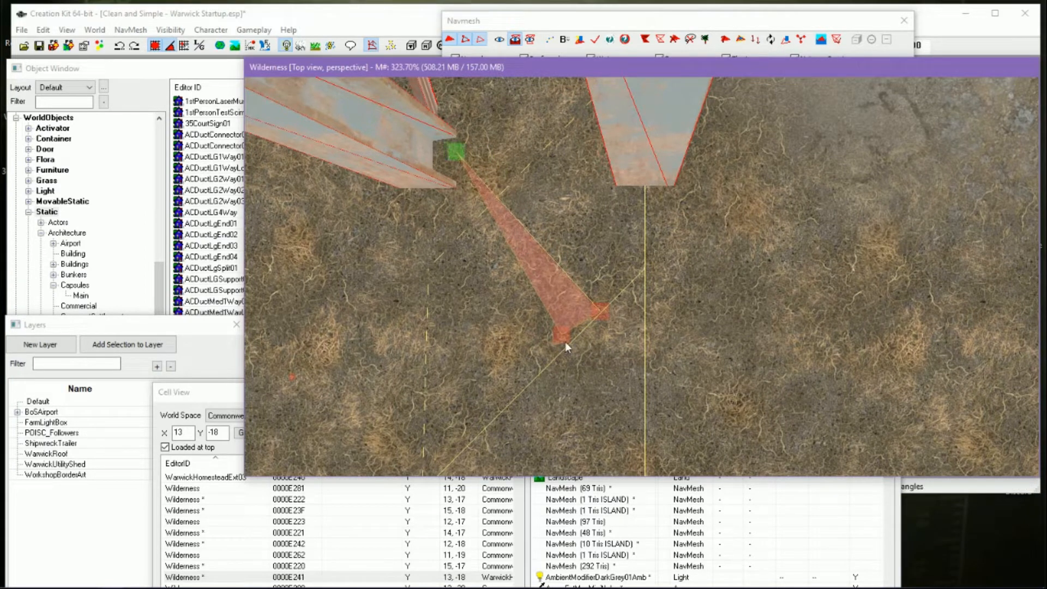
pyautogui.moveTo(566, 341); pyautogui.dragTo(519, 272)
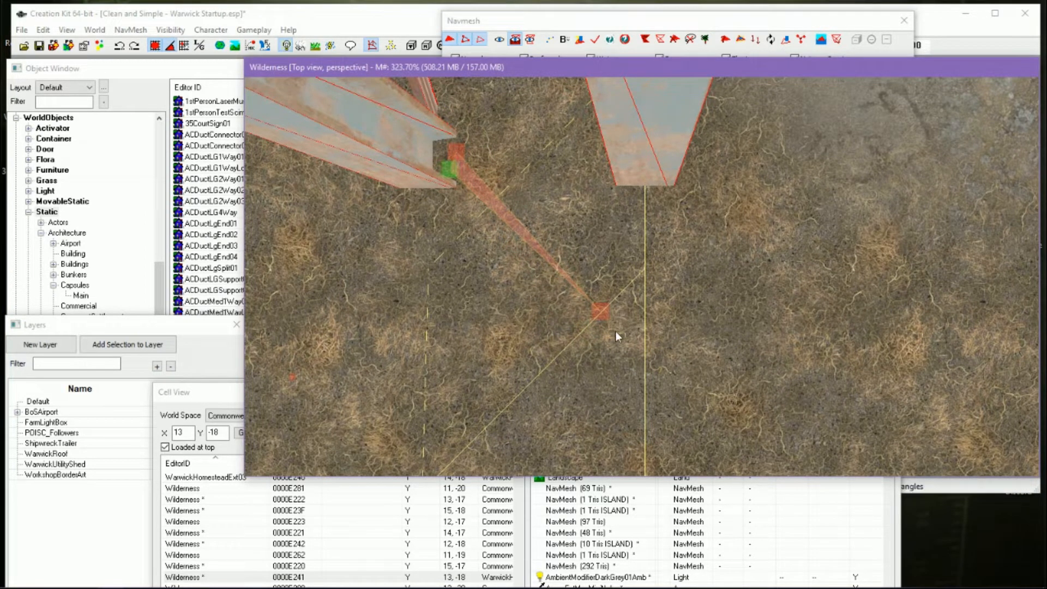
pyautogui.click(595, 307)
pyautogui.moveTo(594, 307); pyautogui.dragTo(548, 257)
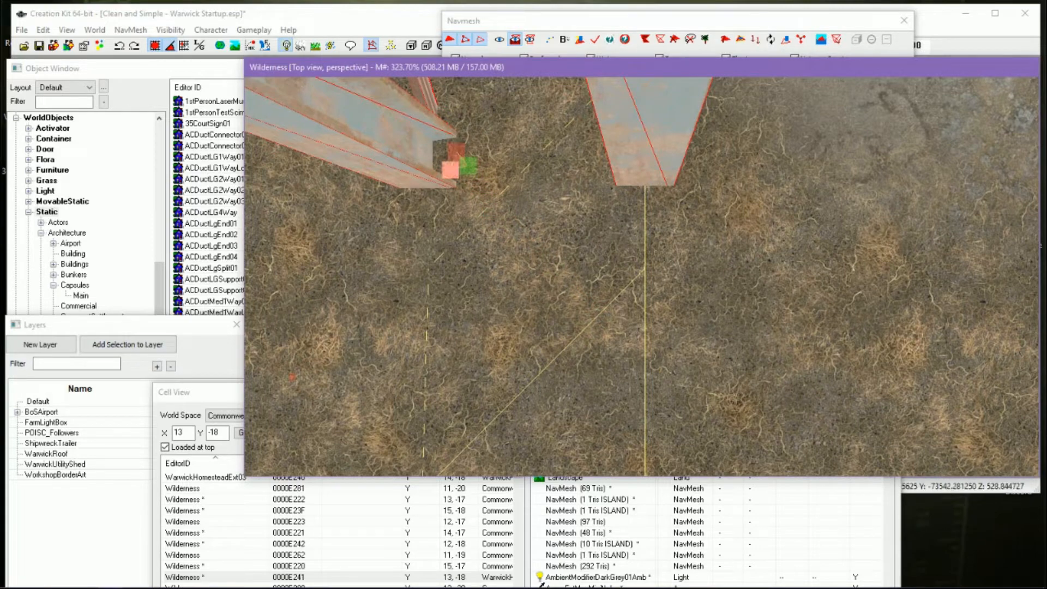
# Move the whole triangle against the support beam and adjust its vertices to tuck it into the beam's recess
pyautogui.keyDown('ctrl'); pyautogui.click(456, 172); pyautogui.keyUp('ctrl')
pyautogui.keyDown('ctrl'); pyautogui.click(457, 155); pyautogui.keyUp('ctrl')
pyautogui.press('a')
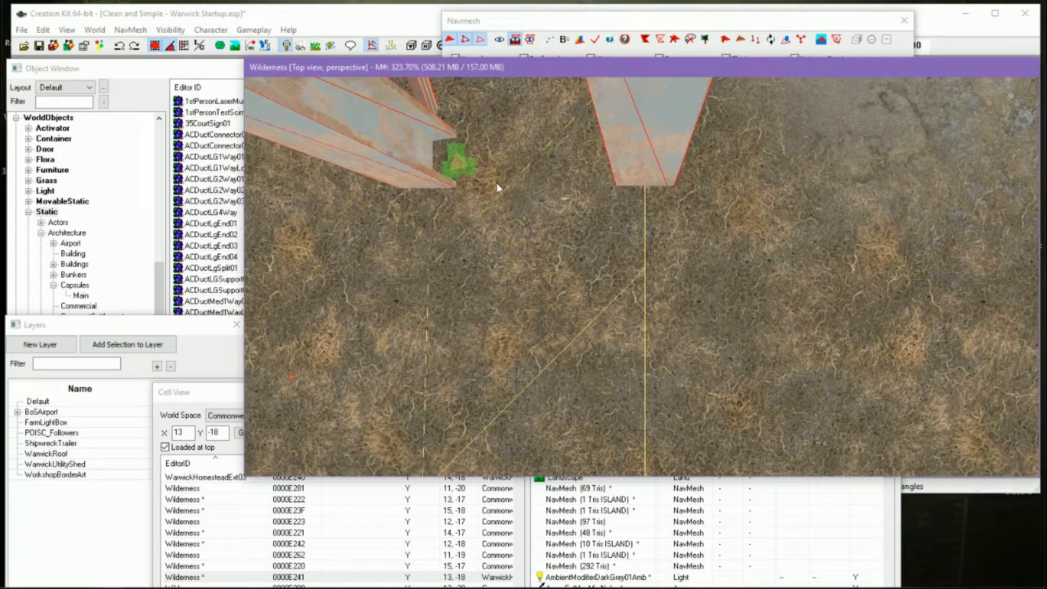
pyautogui.moveTo(461, 164); pyautogui.dragTo(453, 153)
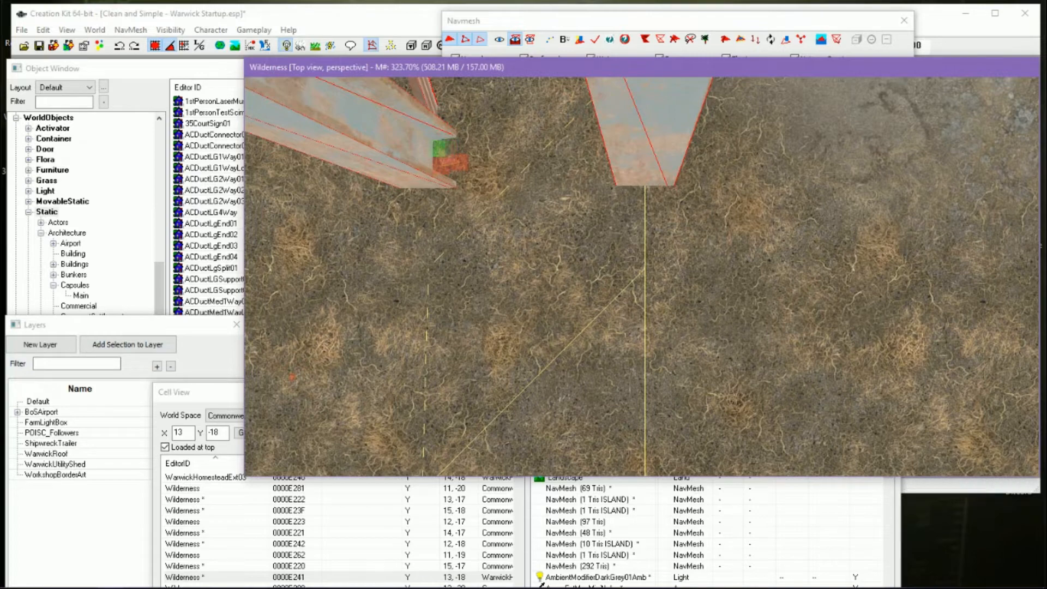
pyautogui.click(441, 167)
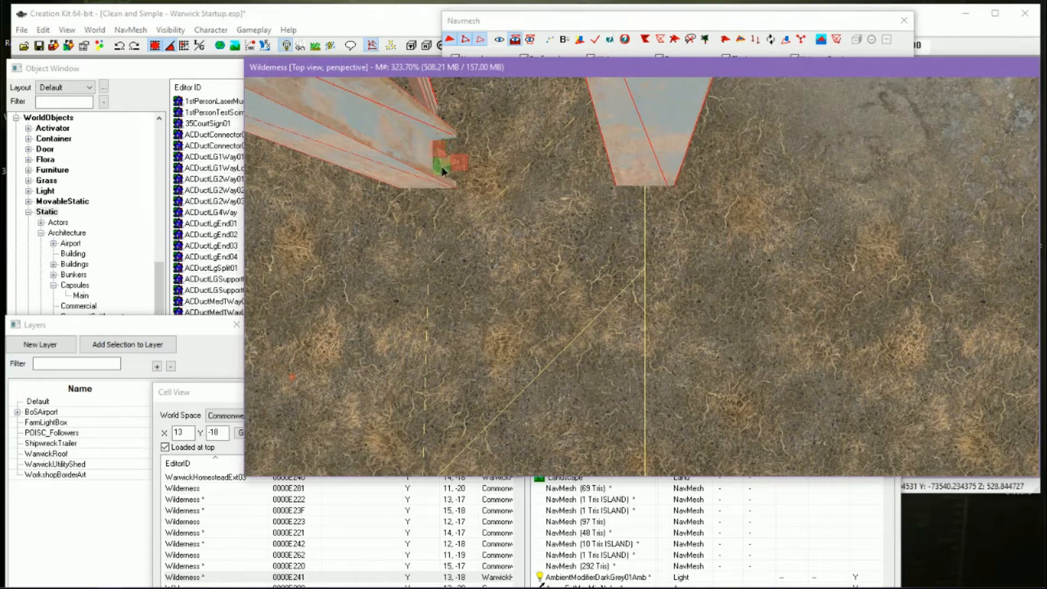
pyautogui.click(462, 168)
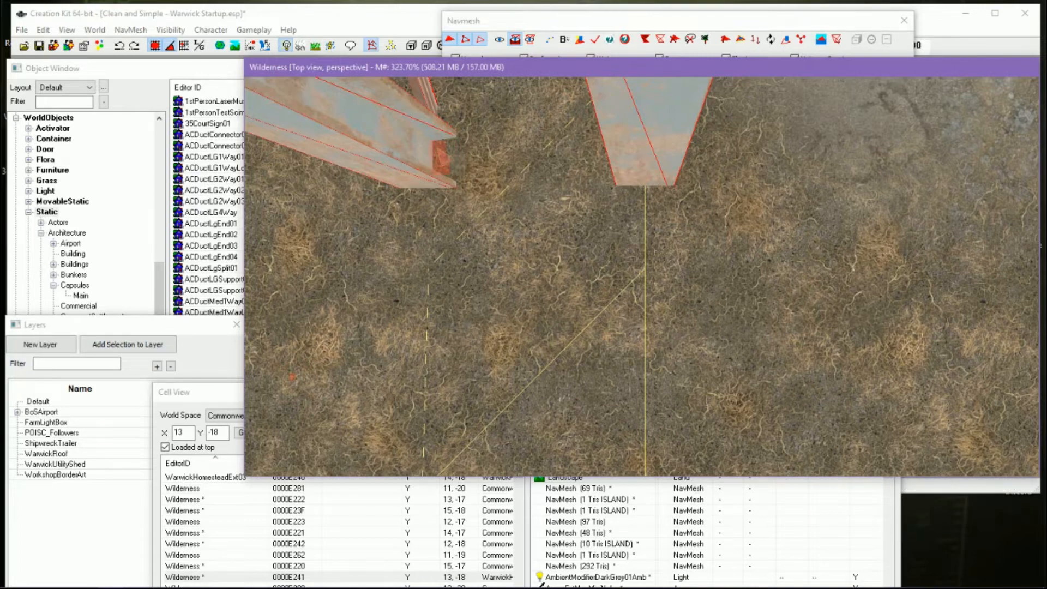
pyautogui.click(464, 163)
# Find cover edges and finalize the navmesh of the wilderness cell containing the stairs
pyautogui.click(500, 40)
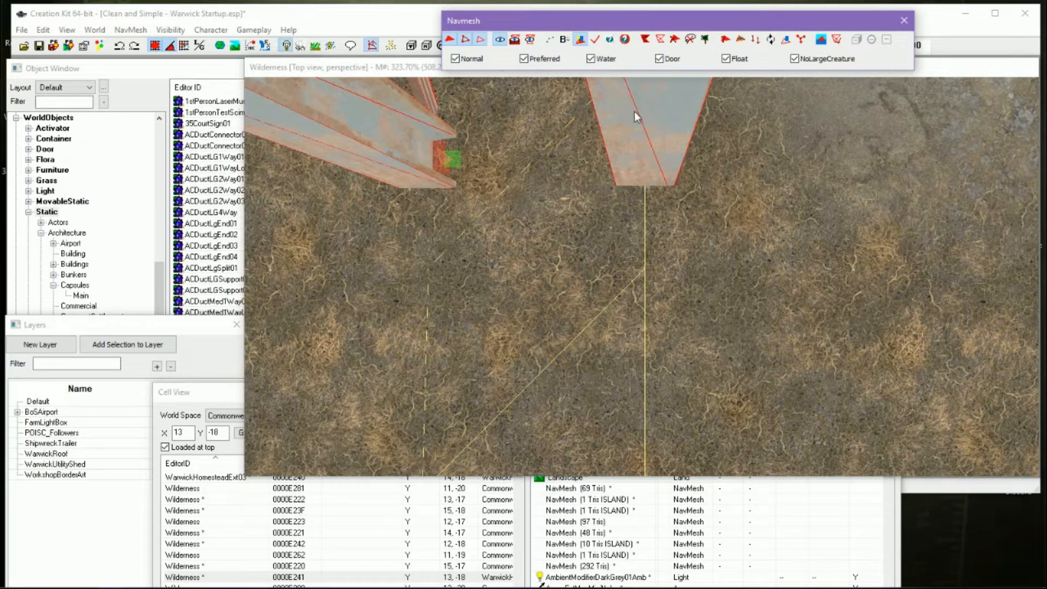
pyautogui.press('o')
pyautogui.click(595, 39)
pyautogui.scroll(-5, 673, 192)
pyautogui.scroll(-3, 711, 182)
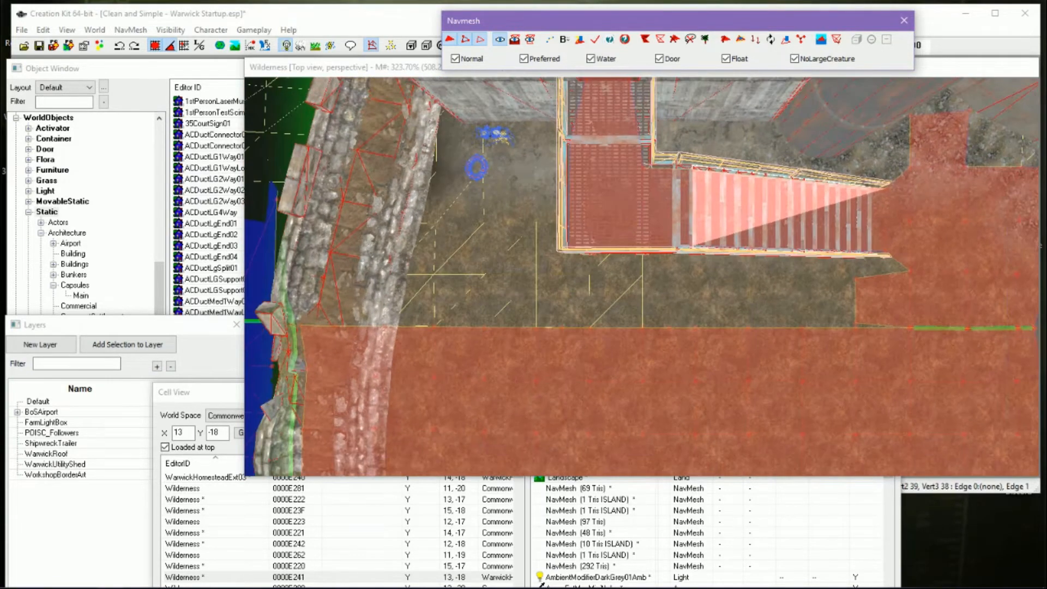
# Examine the WarwickHomesteadExt02 navmesh around the tanks, the stair platform and the cell's lower borders
pyautogui.moveTo(755, 251); pyautogui.dragTo(751, 244, button='middle')
pyautogui.click(747, 340)
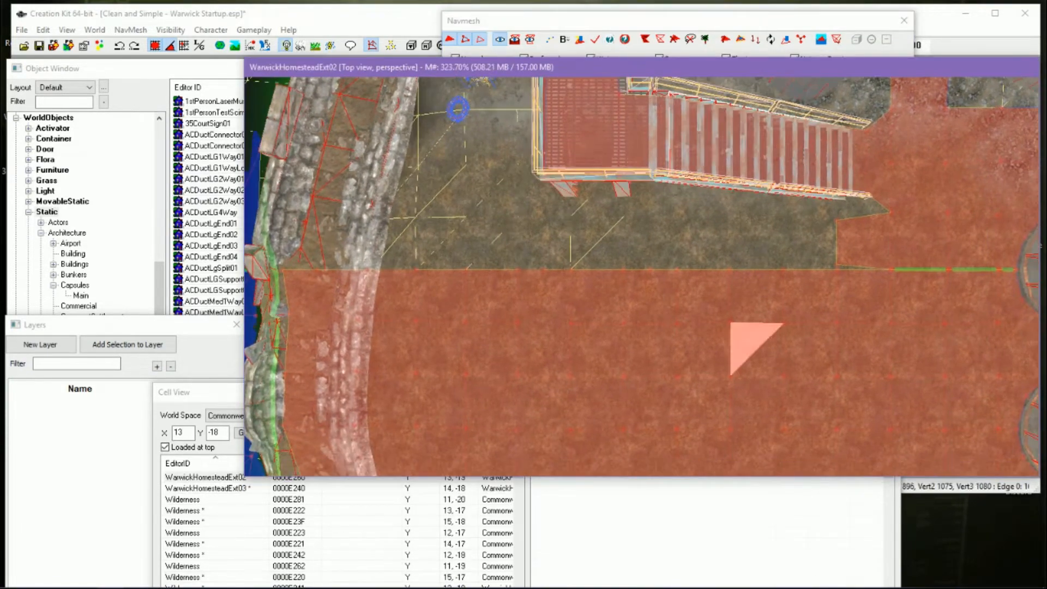
pyautogui.click(770, 353)
pyautogui.moveTo(770, 354); pyautogui.dragTo(704, 201, button='middle')
pyautogui.click(722, 247)
pyautogui.click(810, 234)
pyautogui.scroll(-4, 809, 236)
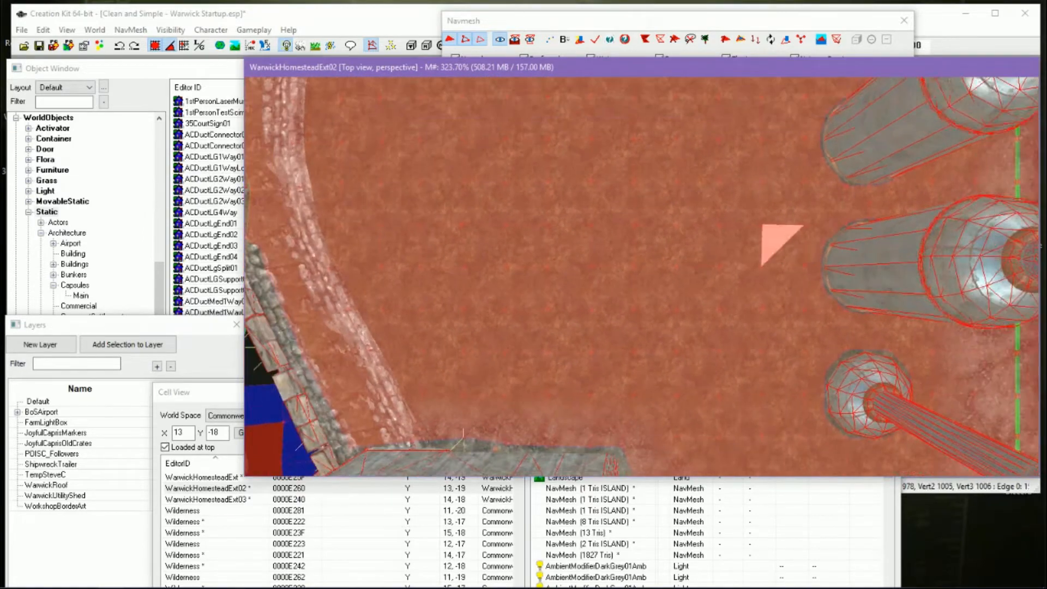
pyautogui.click(814, 254)
pyautogui.moveTo(814, 254); pyautogui.dragTo(736, 130, button='middle')
pyautogui.moveTo(773, 202); pyautogui.dragTo(745, 87, button='middle')
pyautogui.click(763, 208)
pyautogui.moveTo(747, 147); pyautogui.dragTo(745, 134, button='middle')
pyautogui.click(745, 134)
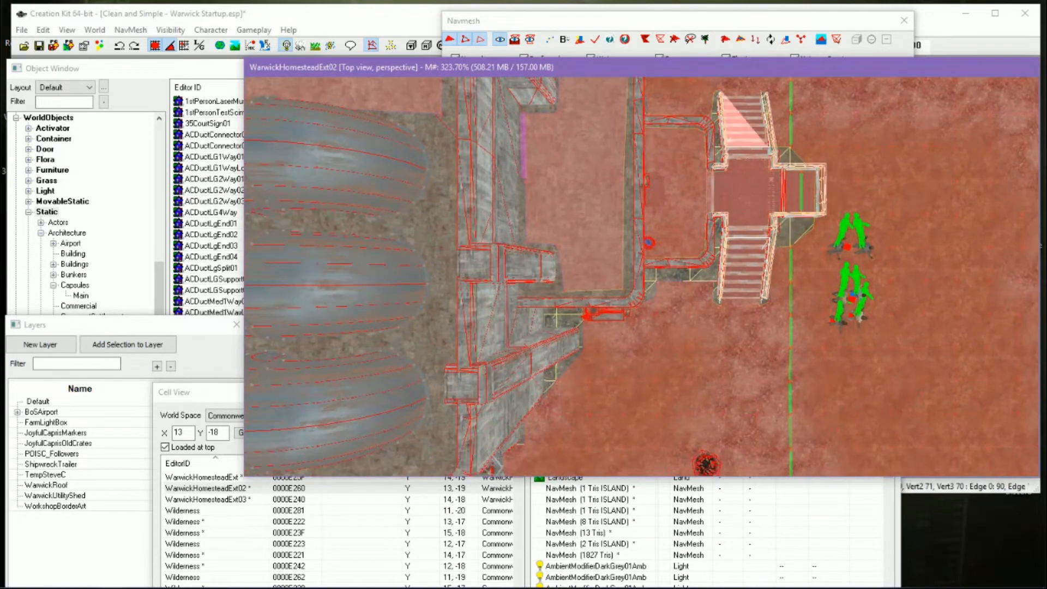
pyautogui.scroll(-3, 731, 158)
pyautogui.click(709, 194)
pyautogui.moveTo(709, 193); pyautogui.dragTo(719, 103, button='middle')
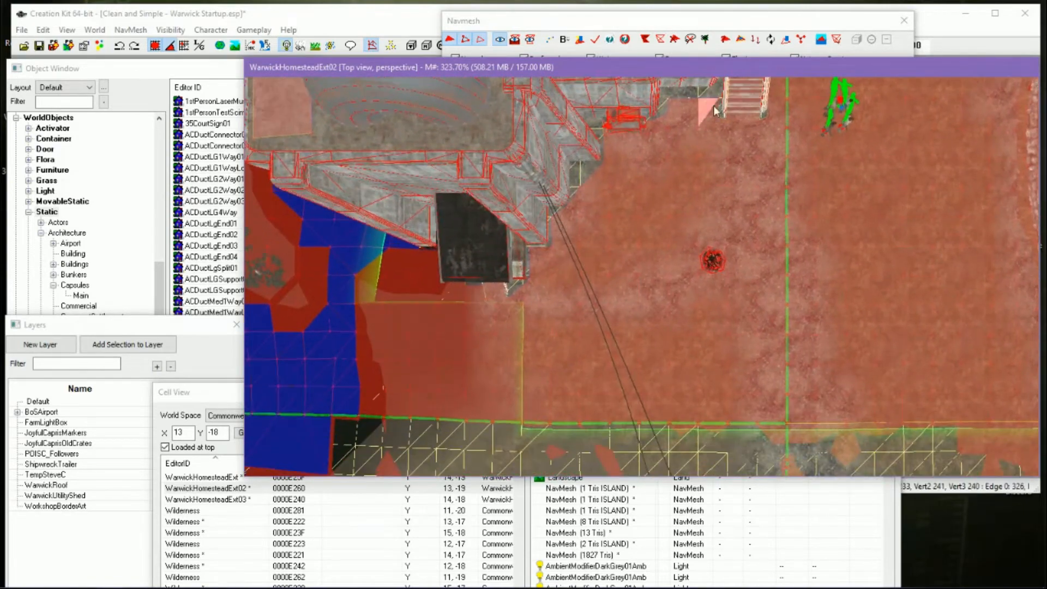
# Find cover edges and finalize the navmesh of the WarwickHomesteadExt cell
pyautogui.moveTo(855, 206); pyautogui.dragTo(710, 178, button='middle')
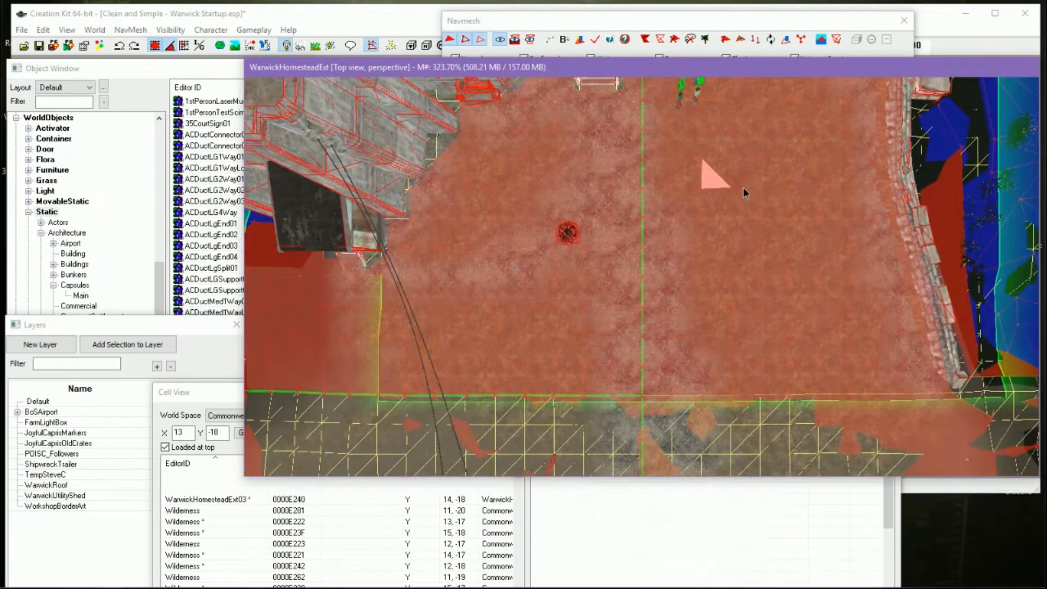
pyautogui.moveTo(804, 206); pyautogui.dragTo(743, 194, button='middle')
pyautogui.moveTo(888, 191); pyautogui.dragTo(799, 205, button='middle')
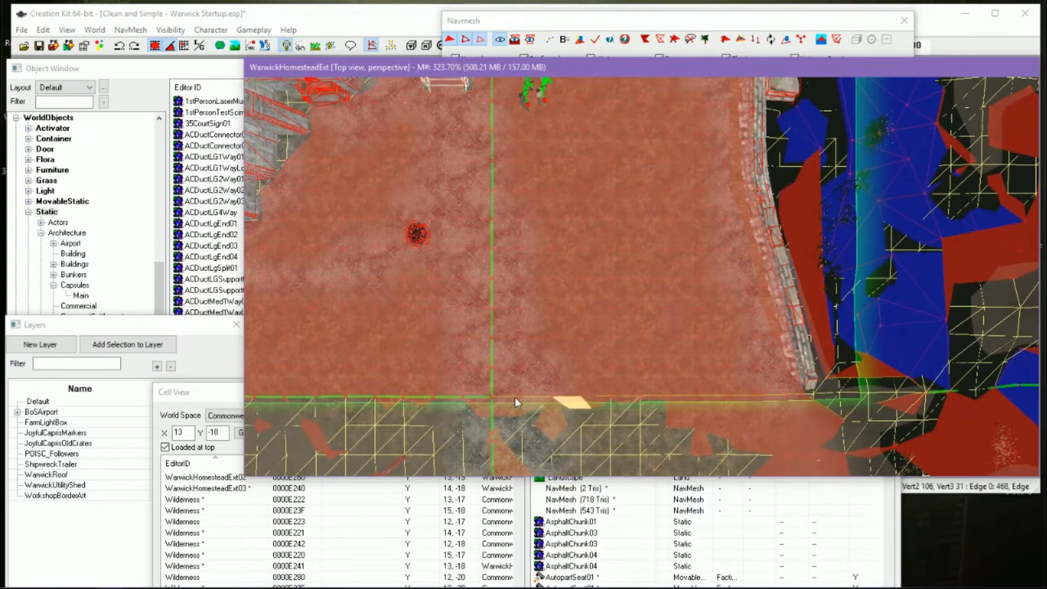
pyautogui.click(580, 39)
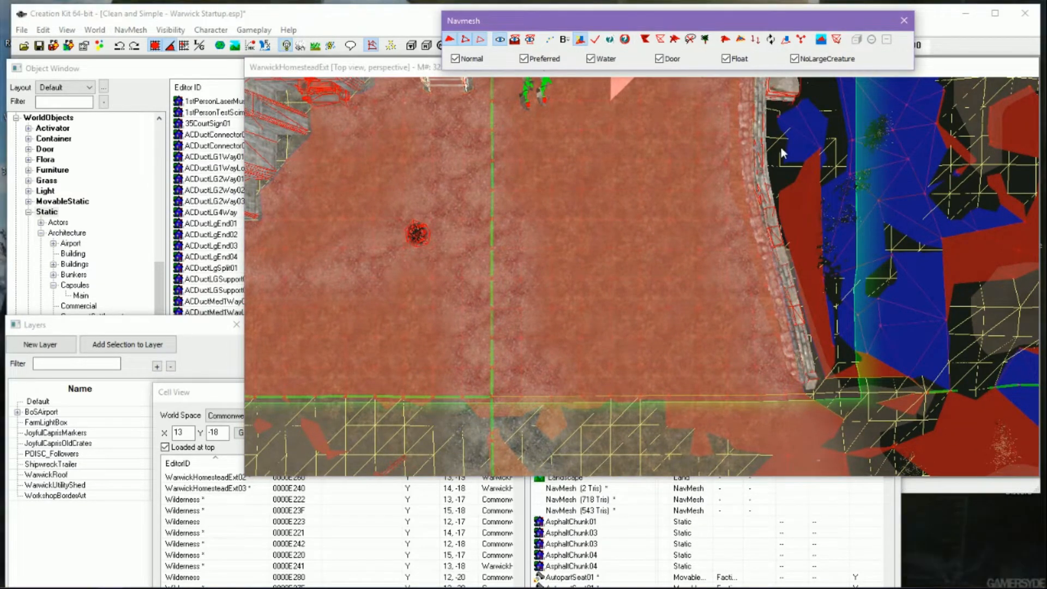
pyautogui.click(597, 40)
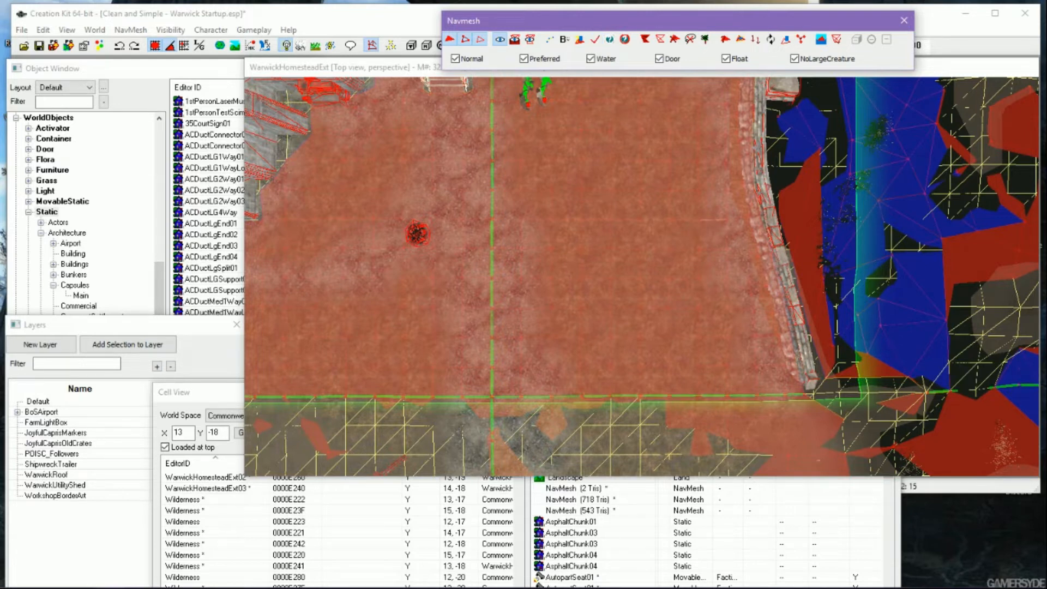
# Inspect the WarwickHomesteadExt navmesh around the crop rows, uncover the Warnings window and clear its list
pyautogui.moveTo(687, 99); pyautogui.dragTo(681, 324, button='middle')
pyautogui.moveTo(659, 249); pyautogui.dragTo(657, 316, button='middle')
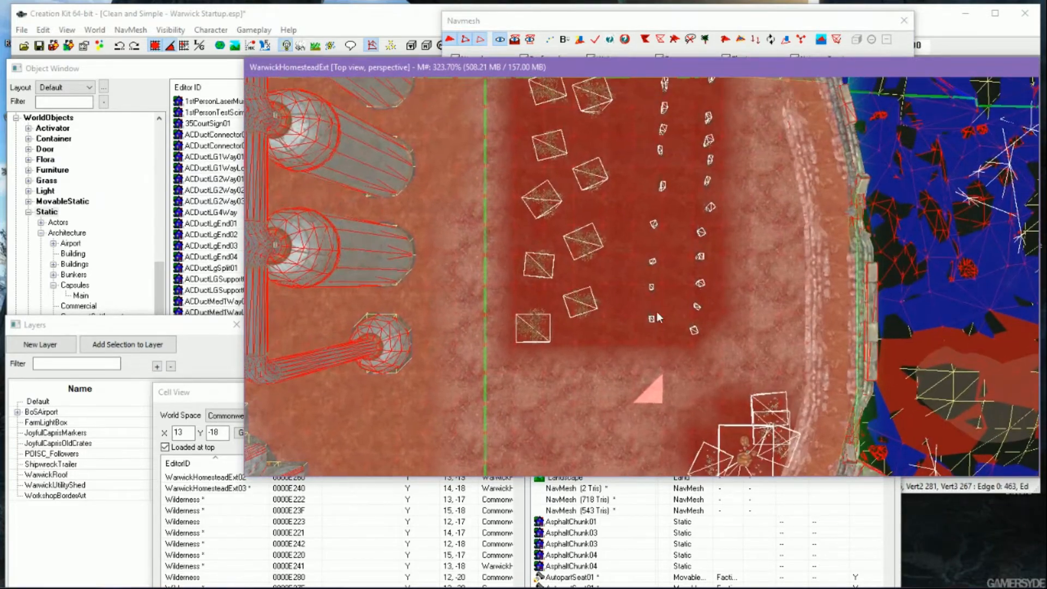
pyautogui.moveTo(660, 262); pyautogui.dragTo(664, 364, button='middle')
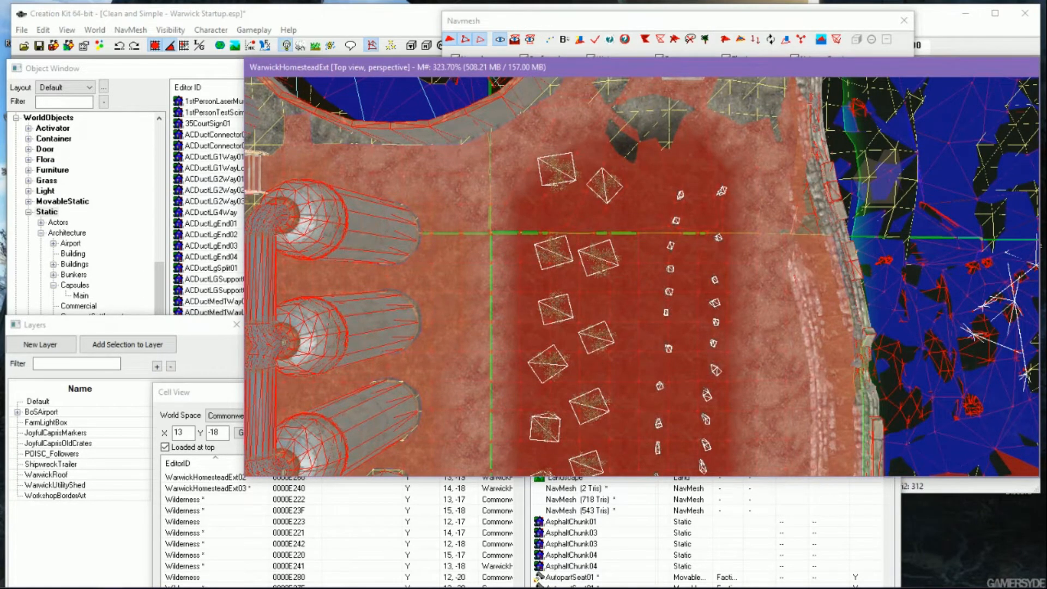
pyautogui.moveTo(799, 260); pyautogui.dragTo(766, 293, button='middle')
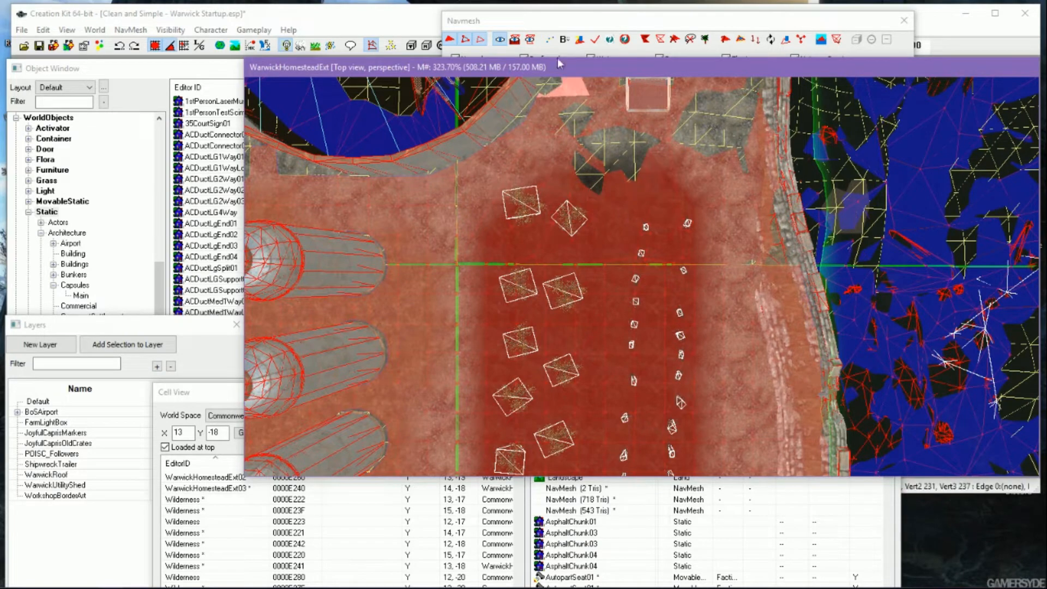
pyautogui.moveTo(699, 232); pyautogui.dragTo(606, 192, button='middle')
pyautogui.click(165, 19)
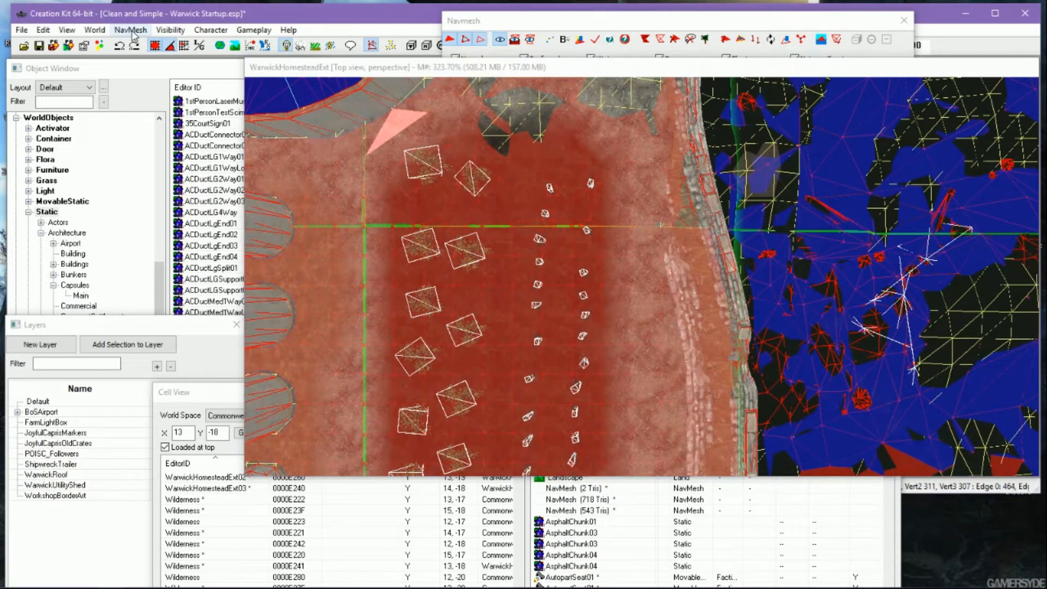
pyautogui.click(220, 400)
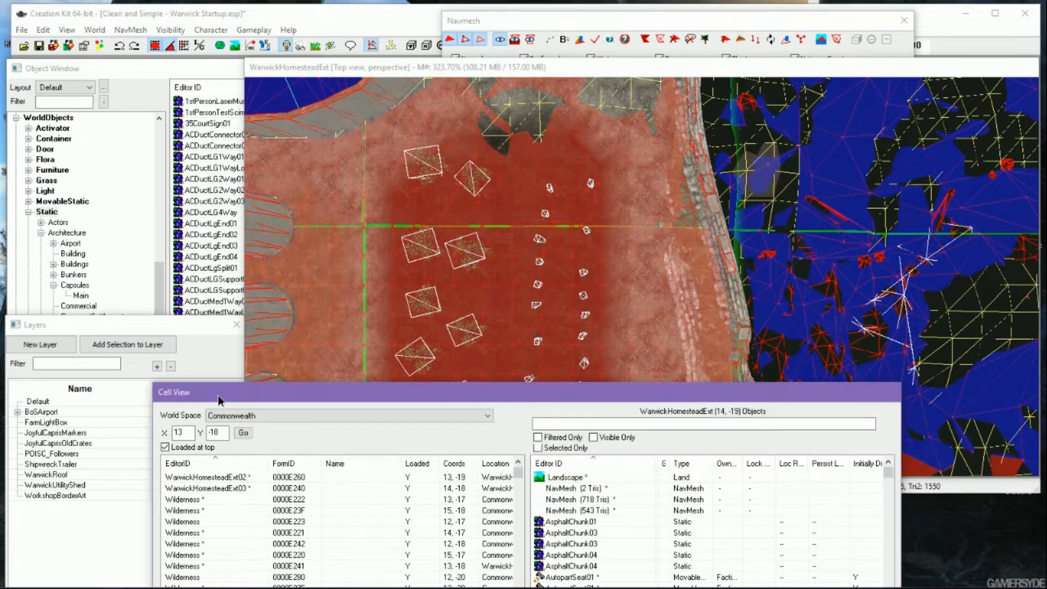
pyautogui.moveTo(220, 397); pyautogui.dragTo(272, 538)
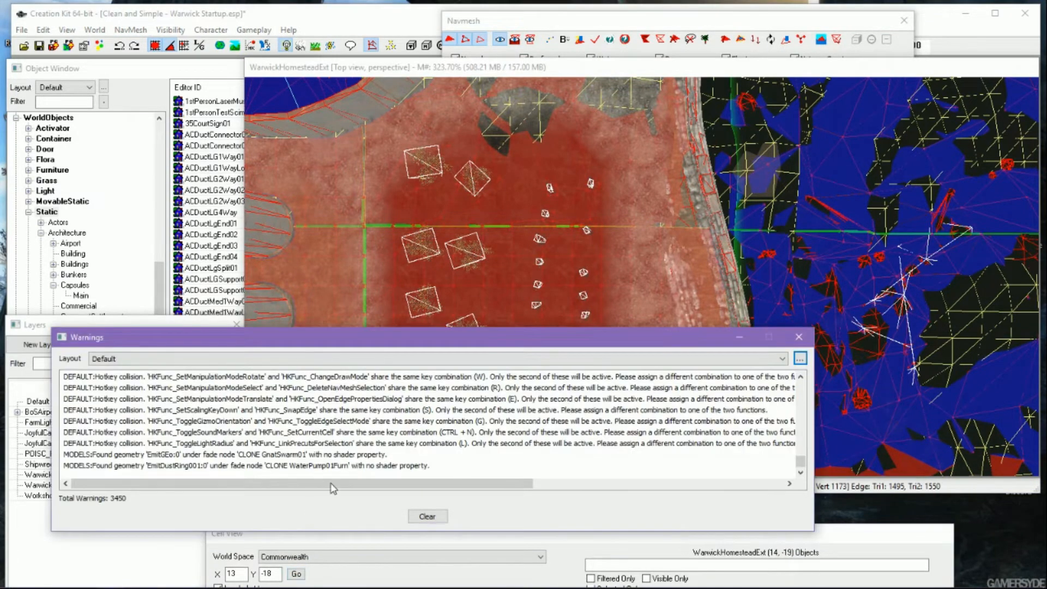
pyautogui.click(426, 516)
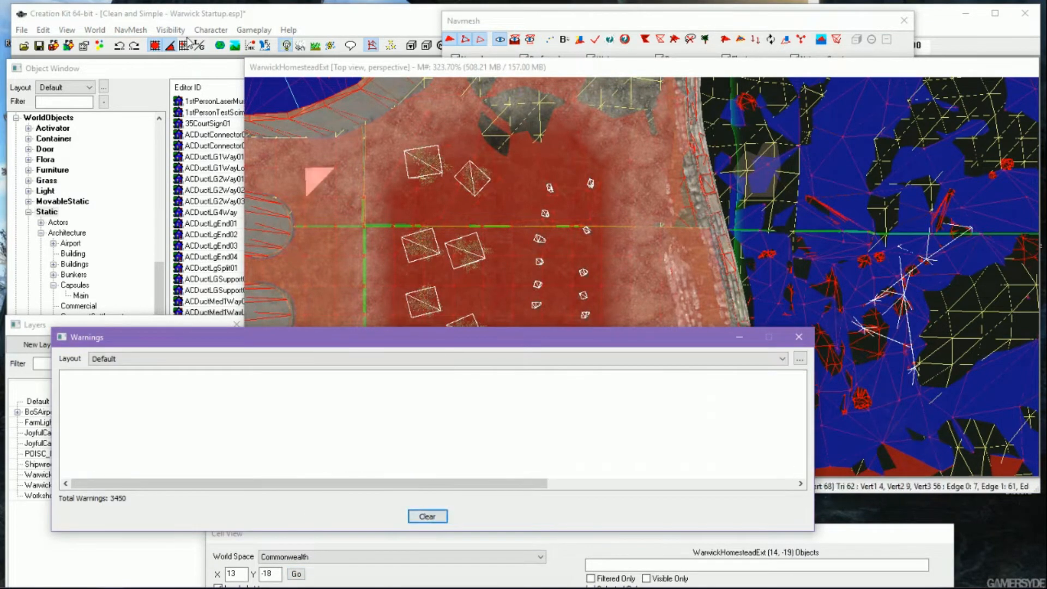
# Check the WarwickHomesteadExt cell's navmeshes for errors and move the Warnings window off the crop area
pyautogui.click(139, 31)
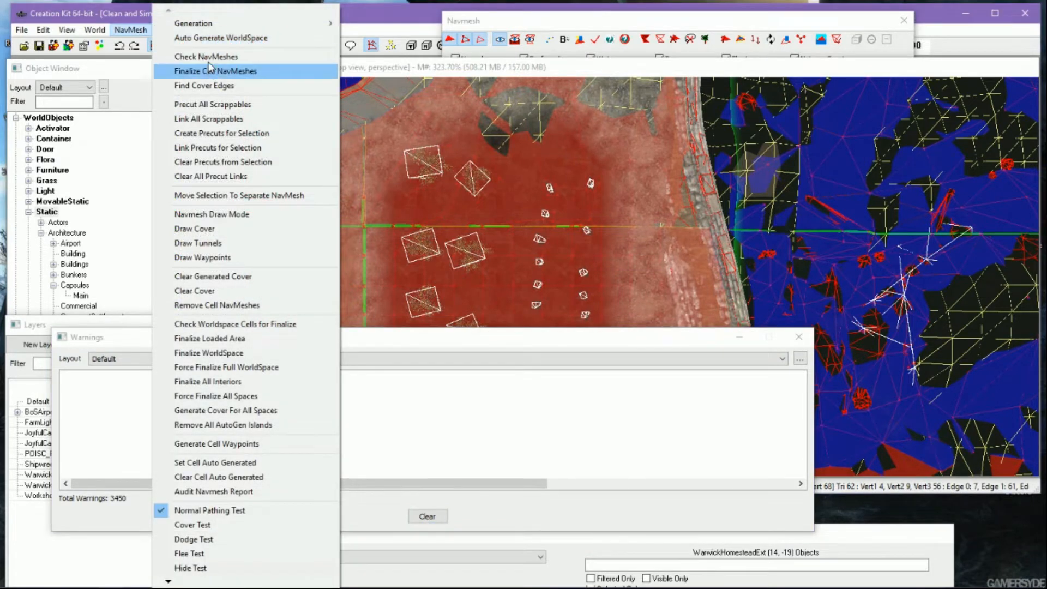
pyautogui.click(245, 57)
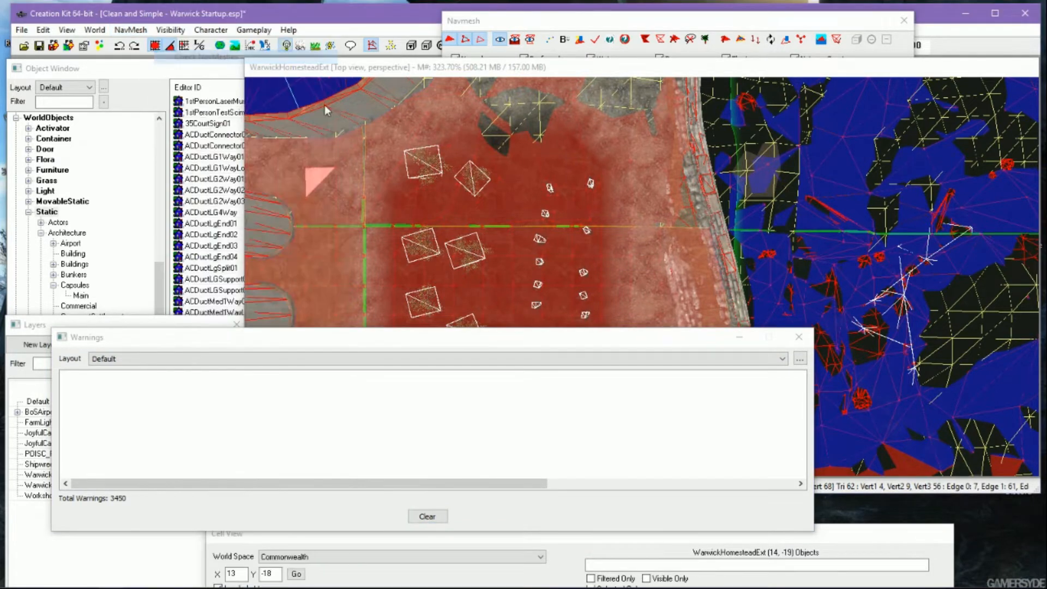
pyautogui.click(565, 341)
pyautogui.moveTo(566, 340); pyautogui.dragTo(580, 411)
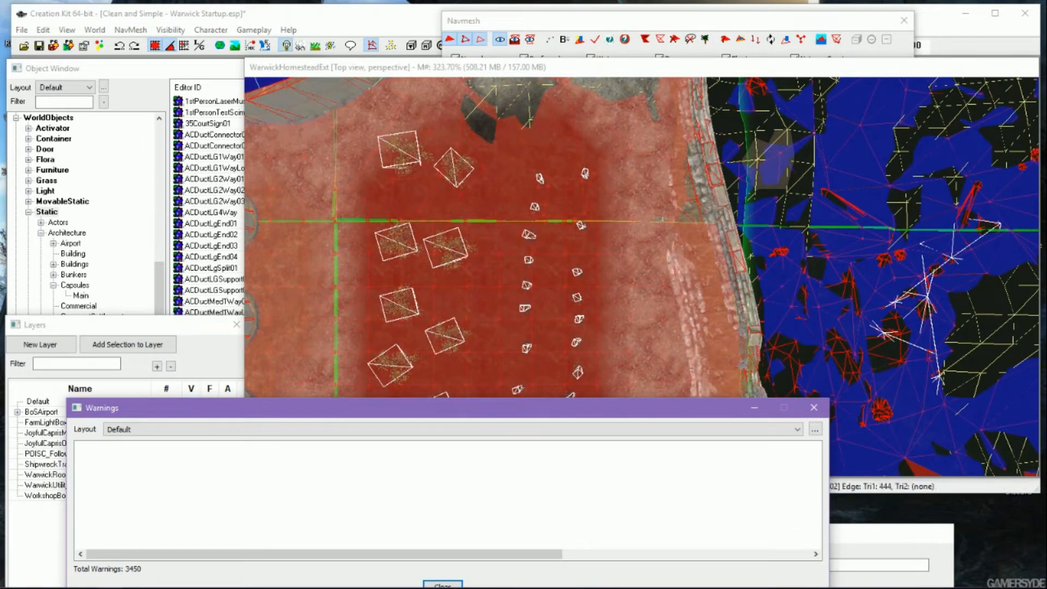
# Finalize the navmesh of the WarwickHomesteadExt03 cell
pyautogui.scroll(1, 544, 227)
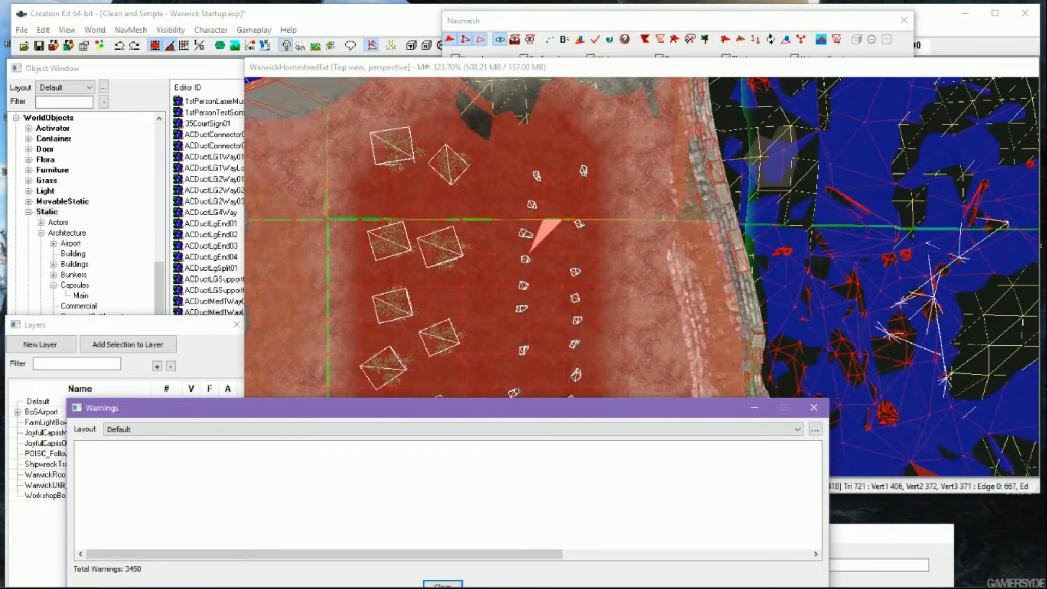
pyautogui.click(594, 43)
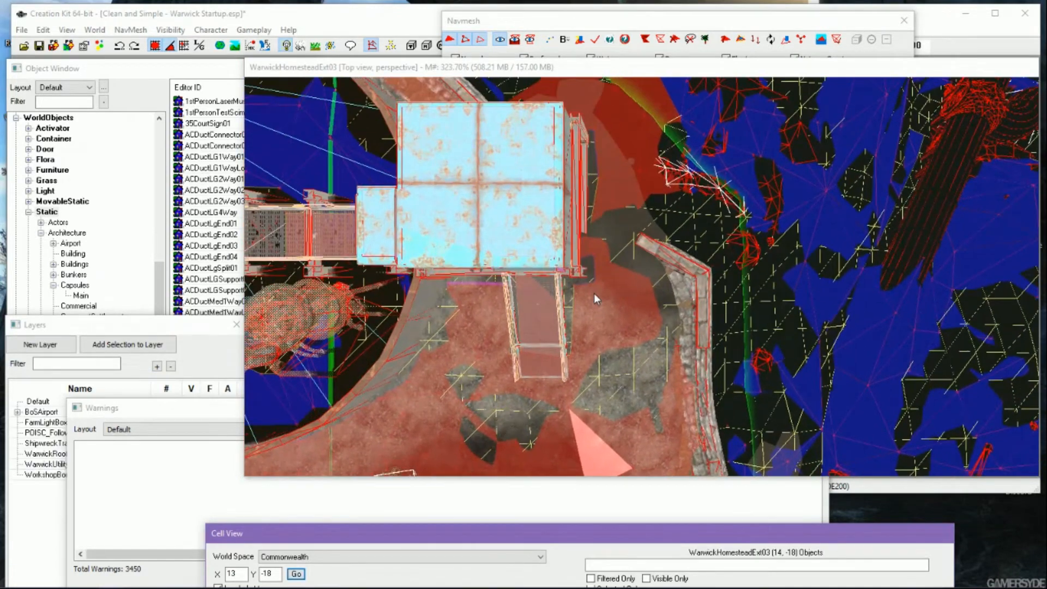
pyautogui.click(595, 40)
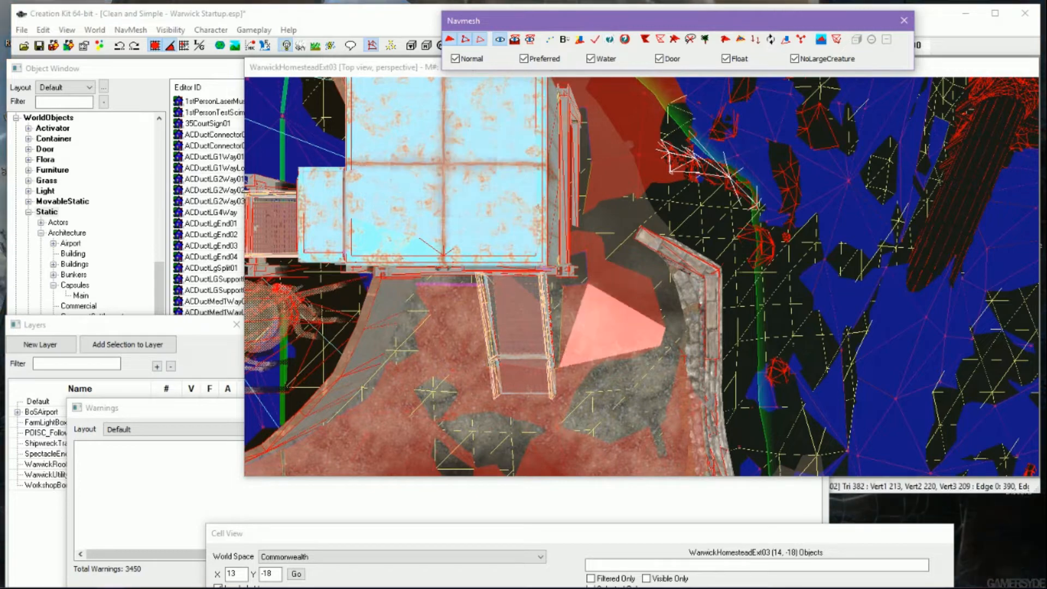
# Check the WarwickHomesteadExt03 cell's navmeshes with the Warnings window in view
pyautogui.click(216, 410)
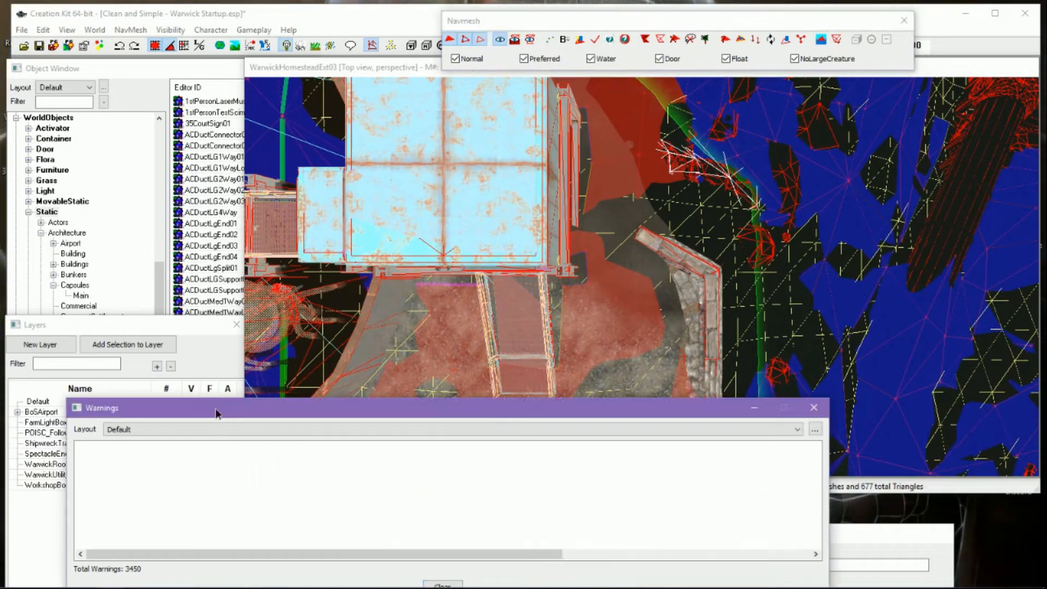
pyautogui.click(131, 30)
pyautogui.click(196, 60)
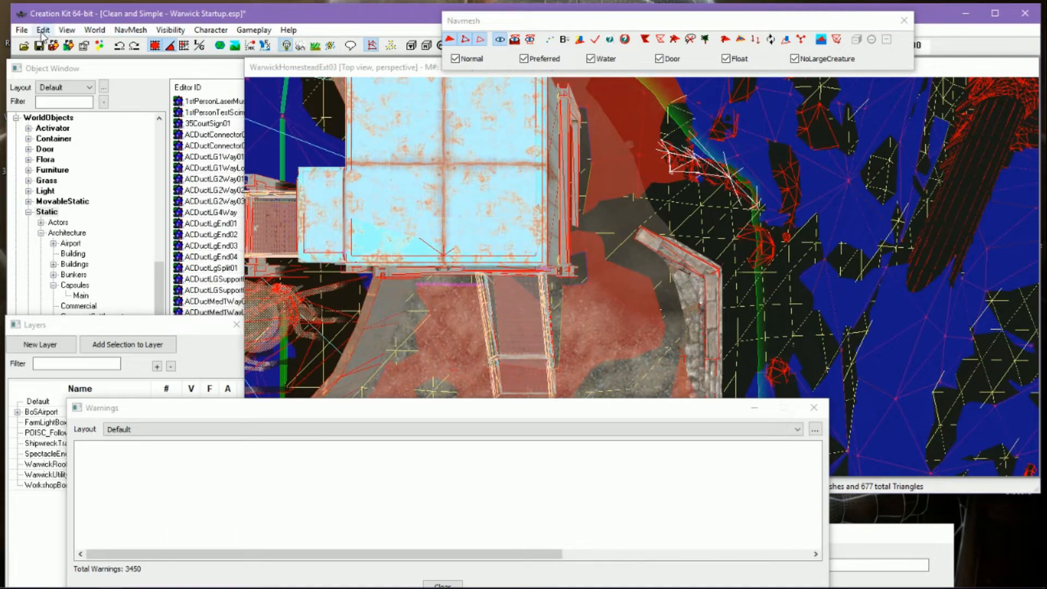
# Move the Warnings window clear of the render view and inspect the navmesh gap between the cell border and the metal stairs
pyautogui.click(475, 414)
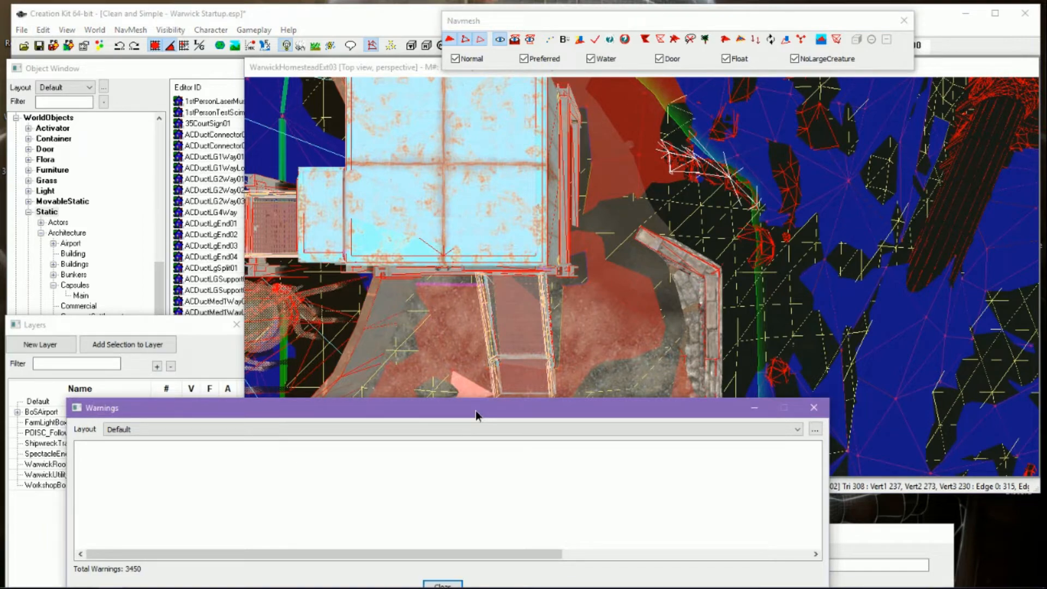
pyautogui.moveTo(456, 414); pyautogui.dragTo(418, 514)
pyautogui.scroll(3, 452, 401)
pyautogui.moveTo(460, 383); pyautogui.dragTo(624, 319, button='middle')
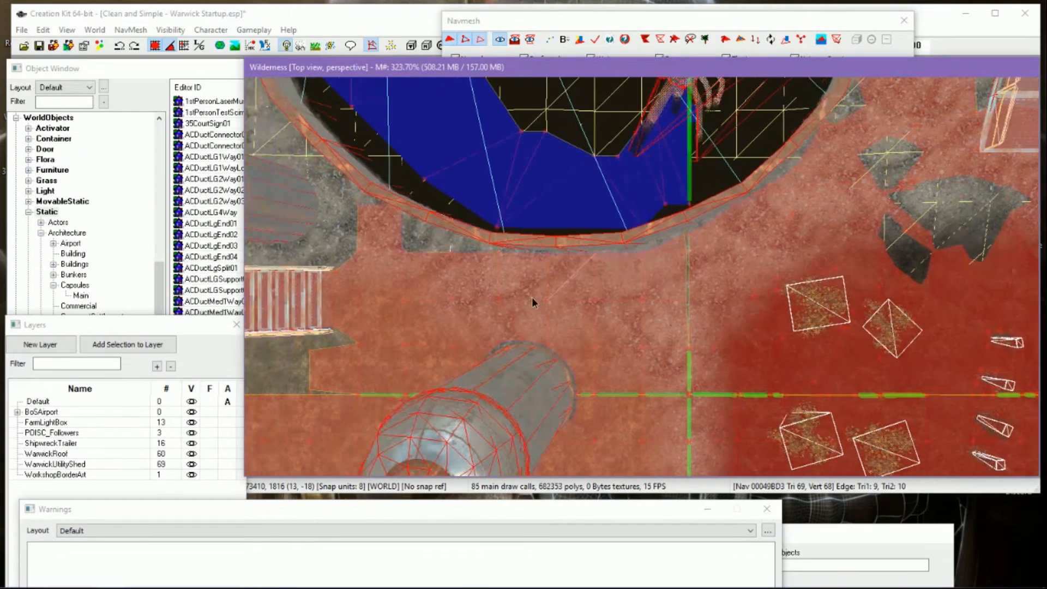
pyautogui.moveTo(533, 297); pyautogui.dragTo(611, 298, button='middle')
pyautogui.scroll(5, 611, 293)
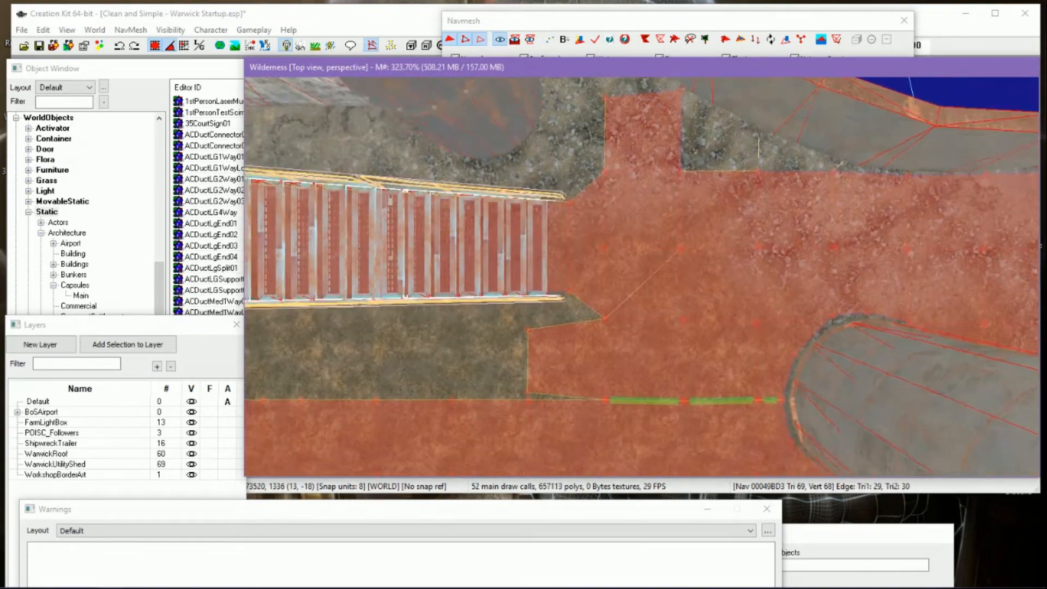
pyautogui.scroll(2, 626, 331)
pyautogui.moveTo(626, 332); pyautogui.dragTo(710, 262, button='middle')
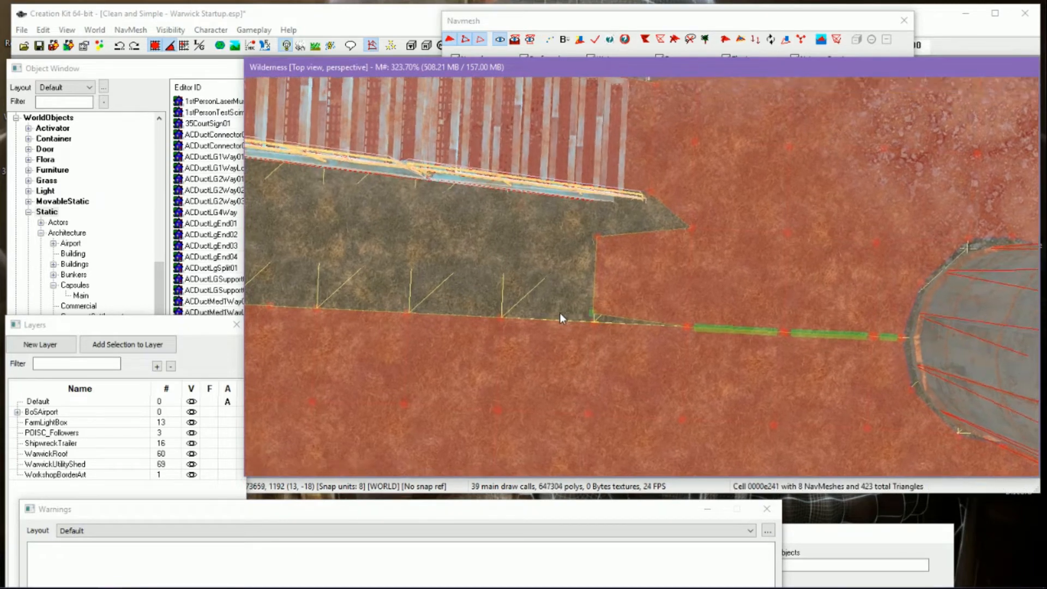
pyautogui.moveTo(570, 314); pyautogui.dragTo(560, 313, button='middle')
pyautogui.keyDown('shift'); pyautogui.moveTo(560, 313); pyautogui.dragTo(318, 207, button='middle'); pyautogui.keyUp('shift')
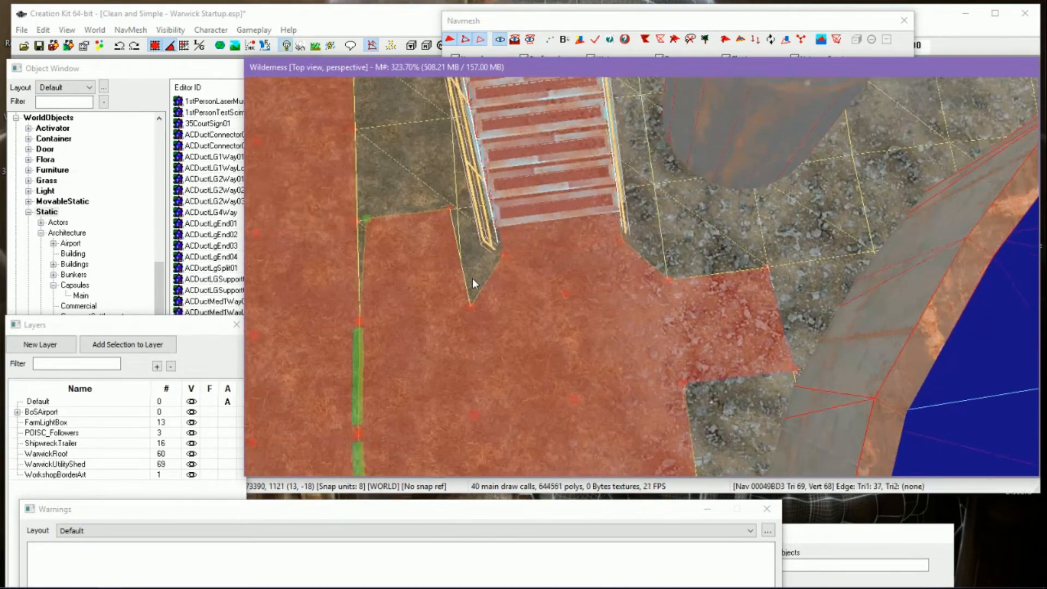
pyautogui.scroll(2, 472, 273)
pyautogui.moveTo(474, 251); pyautogui.dragTo(624, 330, button='middle')
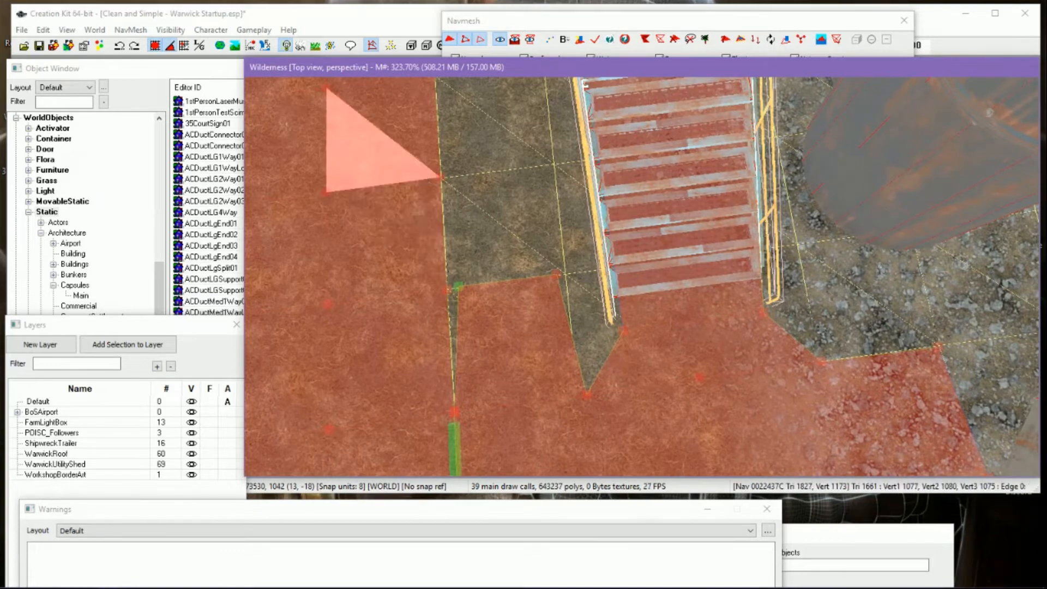
pyautogui.moveTo(529, 211)
pyautogui.mouseDown(button='middle')
pyautogui.moveTo(531, 227)
pyautogui.moveTo(523, 209)
pyautogui.mouseUp(button='middle')
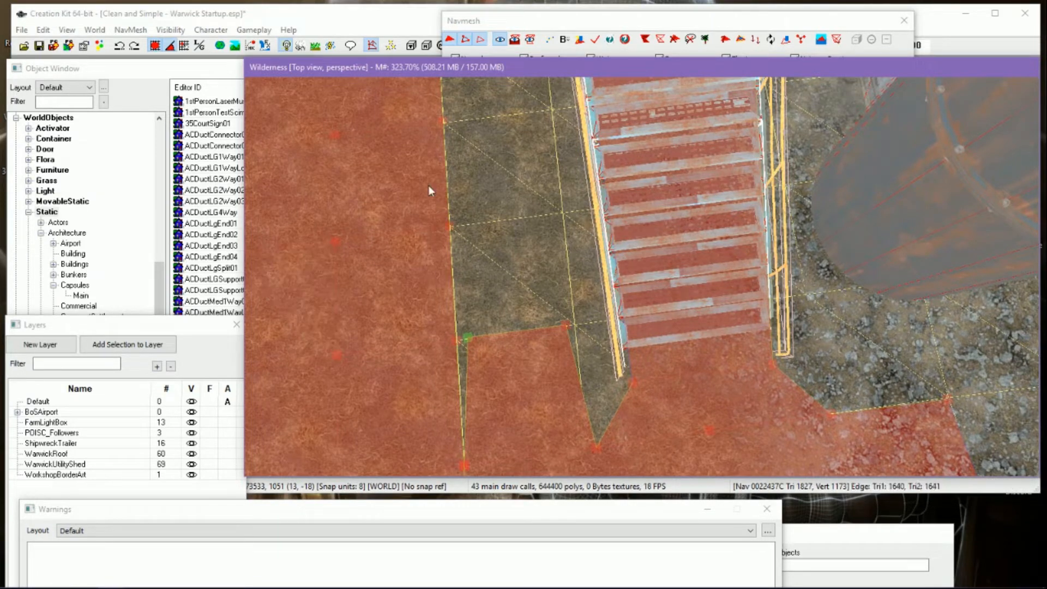
# Extend the navmesh from its open edge at the foot of the stairs, filling the first two segments beside the cell border with triangles
pyautogui.keyDown('ctrl'); pyautogui.click(566, 325); pyautogui.keyUp('ctrl')
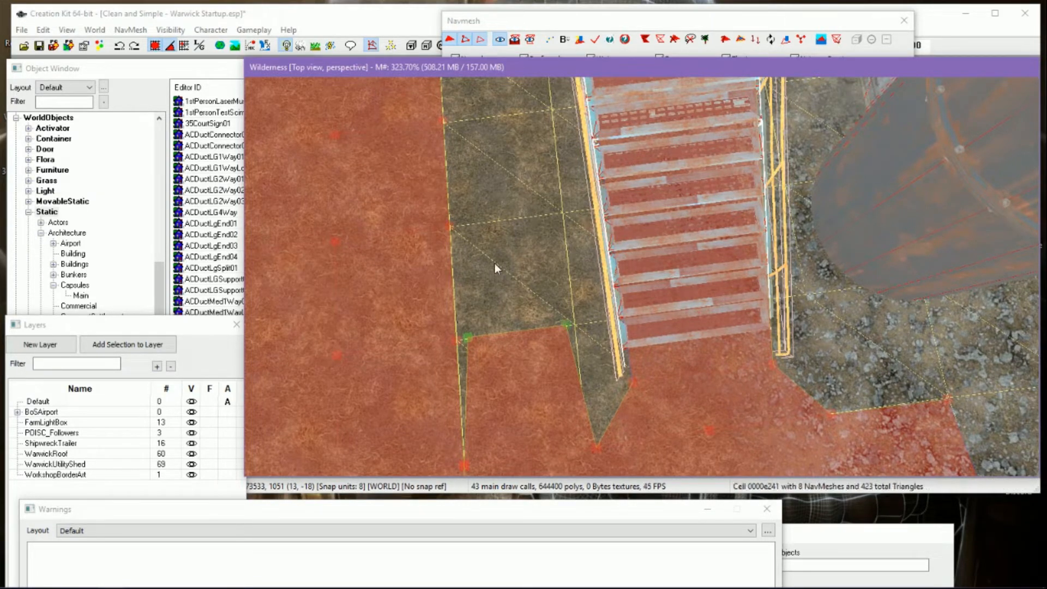
pyautogui.keyDown('ctrl'); pyautogui.rightClick(460, 234); pyautogui.keyUp('ctrl')
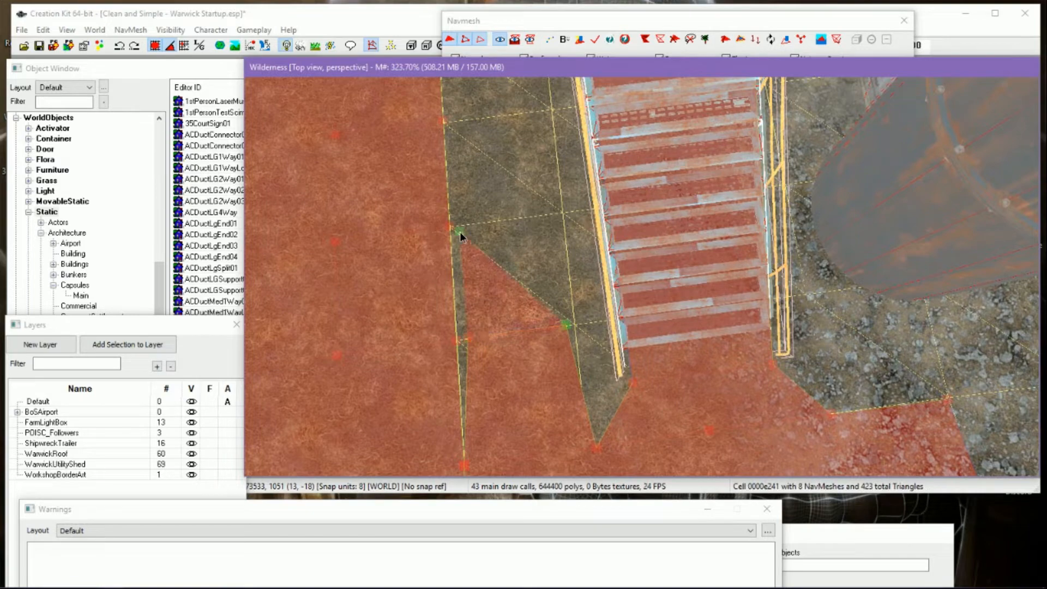
pyautogui.keyDown('ctrl'); pyautogui.rightClick(557, 216); pyautogui.keyUp('ctrl')
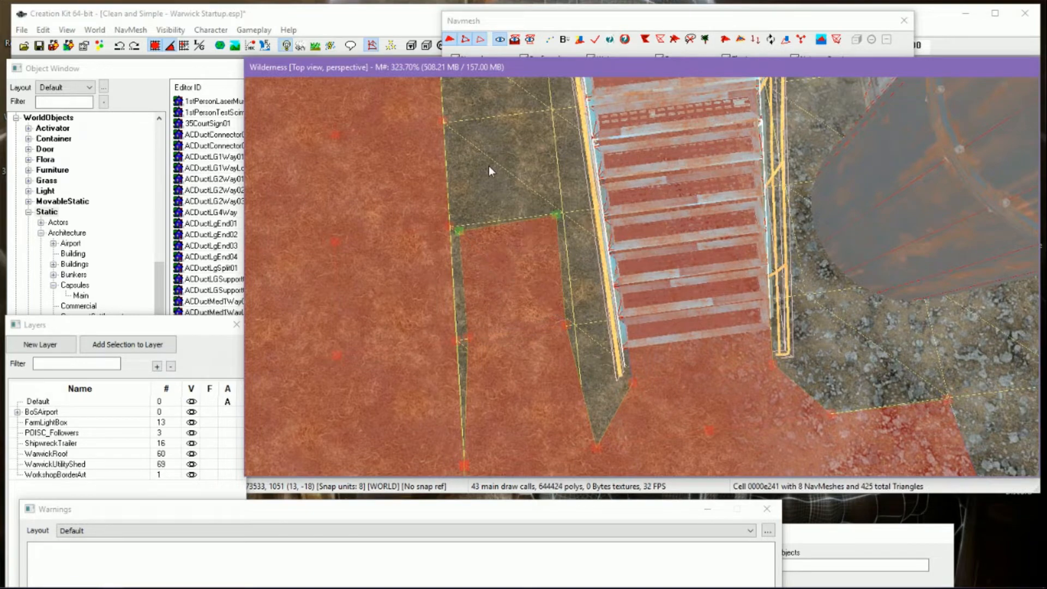
pyautogui.keyDown('ctrl'); pyautogui.rightClick(554, 116); pyautogui.keyUp('ctrl')
pyautogui.moveTo(554, 116); pyautogui.dragTo(562, 179, button='middle')
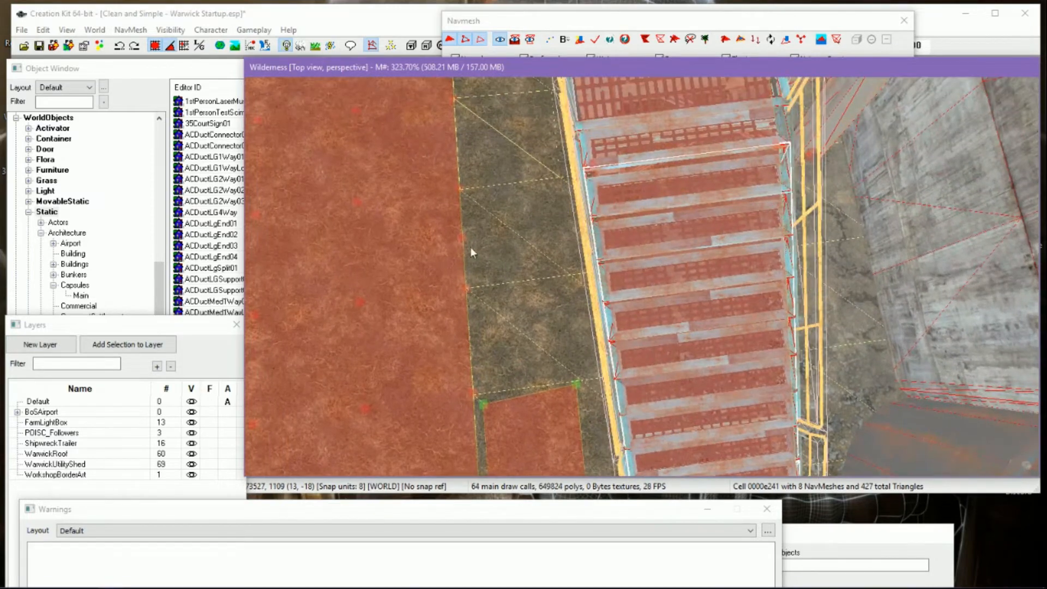
# Continue the navmesh strip with triangle pairs through the next three segments between the cell border and the stairs
pyautogui.keyDown('ctrl'); pyautogui.rightClick(478, 293); pyautogui.keyUp('ctrl')
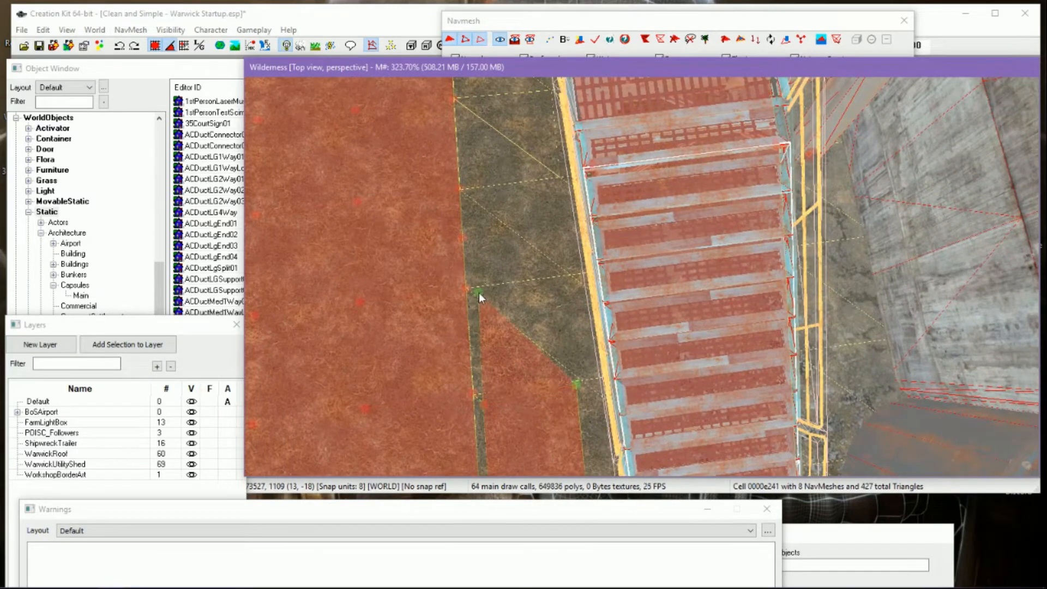
pyautogui.keyDown('ctrl'); pyautogui.rightClick(564, 282); pyautogui.keyUp('ctrl')
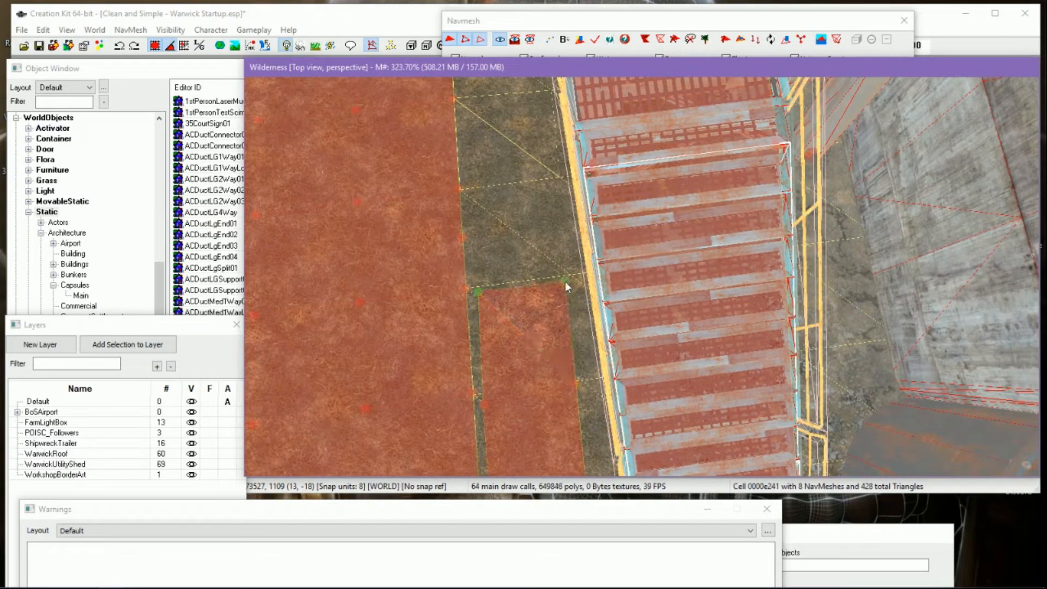
pyautogui.keyDown('ctrl'); pyautogui.rightClick(470, 195); pyautogui.keyUp('ctrl')
pyautogui.keyDown('ctrl'); pyautogui.rightClick(558, 189); pyautogui.keyUp('ctrl')
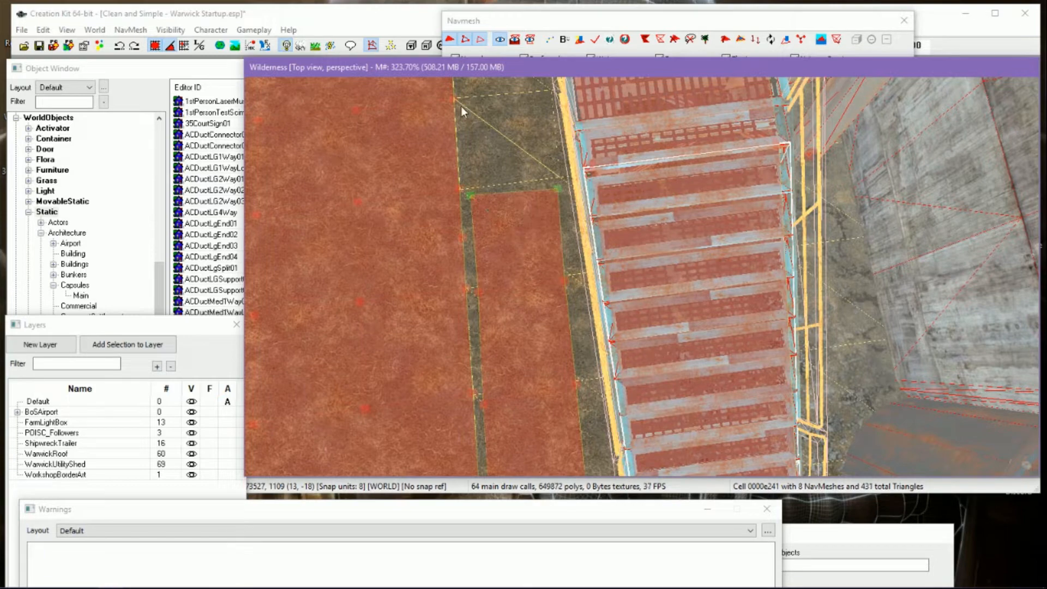
pyautogui.keyDown('ctrl'); pyautogui.rightClick(460, 106); pyautogui.keyUp('ctrl')
pyautogui.keyDown('ctrl'); pyautogui.rightClick(542, 98); pyautogui.keyUp('ctrl')
pyautogui.moveTo(542, 98); pyautogui.dragTo(569, 256, button='middle')
pyautogui.scroll(3, 570, 263)
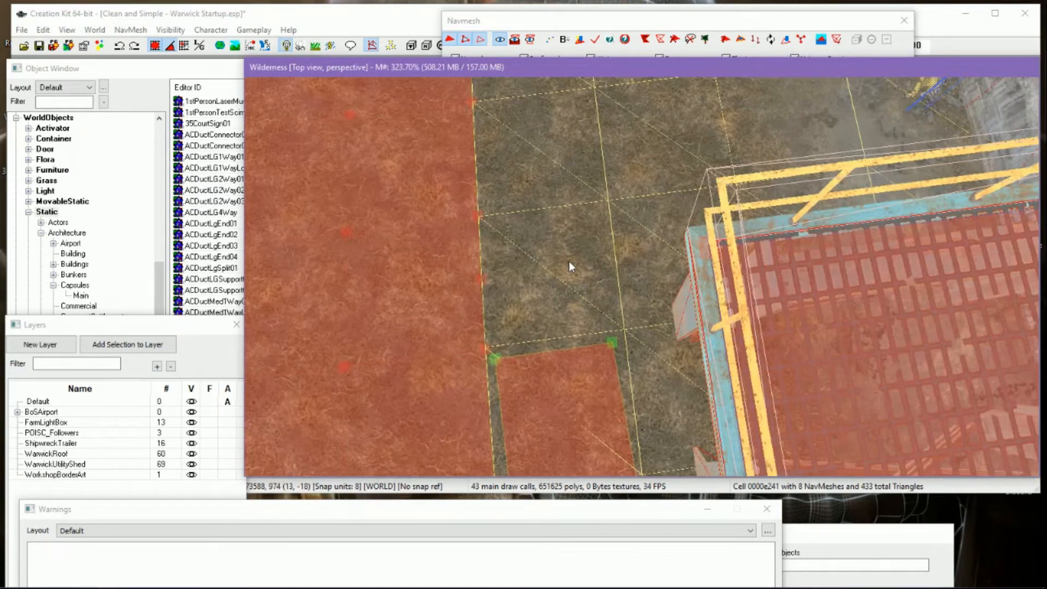
# Add two more segments of navmesh triangles along the cell border, past the corner of the yellow-railed landing
pyautogui.keyDown('ctrl'); pyautogui.rightClick(489, 223); pyautogui.keyUp('ctrl')
pyautogui.keyDown('ctrl'); pyautogui.rightClick(604, 206); pyautogui.keyUp('ctrl')
pyautogui.keyDown('ctrl'); pyautogui.rightClick(493, 116); pyautogui.keyUp('ctrl')
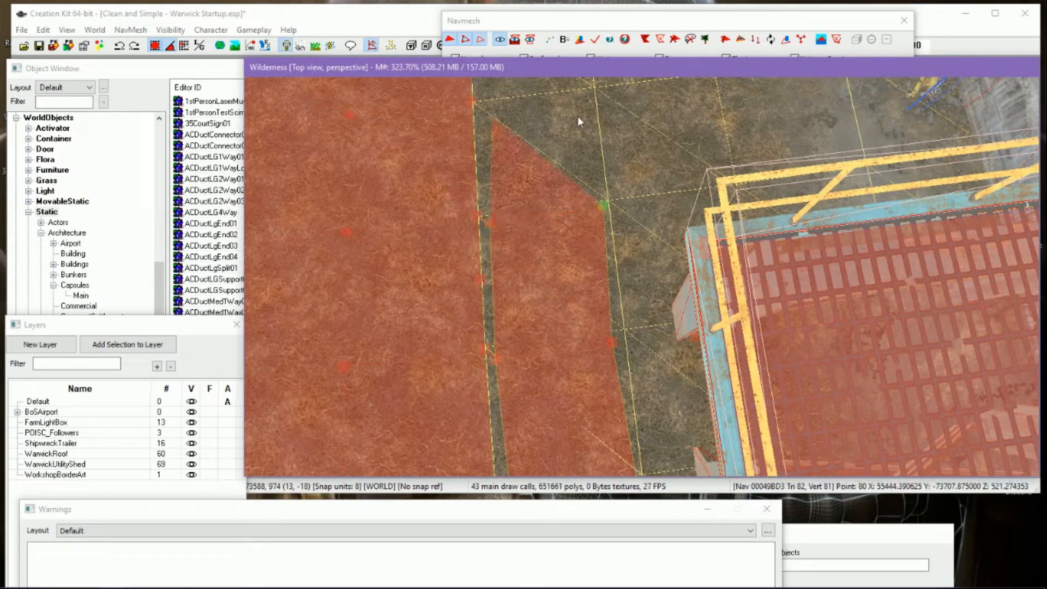
pyautogui.keyDown('ctrl'); pyautogui.rightClick(585, 102); pyautogui.keyUp('ctrl')
pyautogui.moveTo(593, 113); pyautogui.dragTo(594, 149, button='middle')
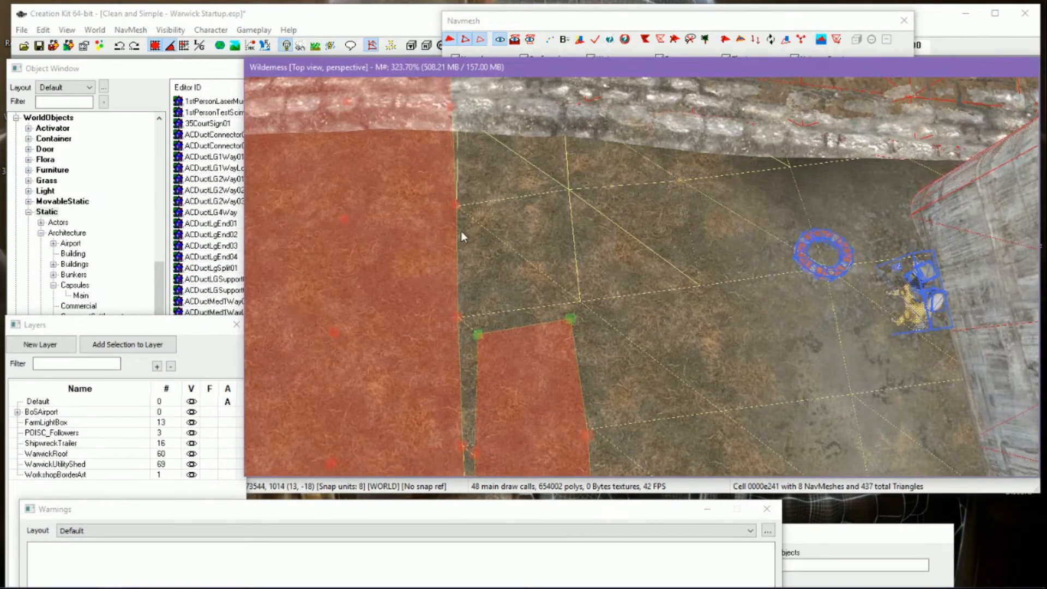
# Extend the navmesh strip along the cell border by two segments, up onto the stone wall
pyautogui.keyDown('ctrl'); pyautogui.rightClick(569, 196); pyautogui.keyUp('ctrl')
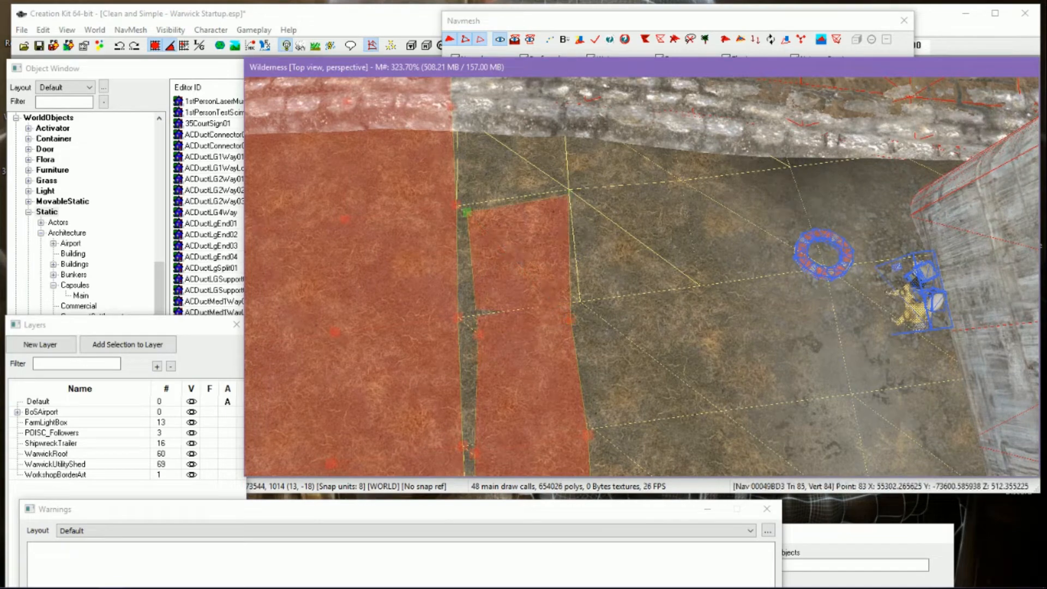
pyautogui.keyDown('ctrl'); pyautogui.rightClick(465, 107); pyautogui.keyUp('ctrl')
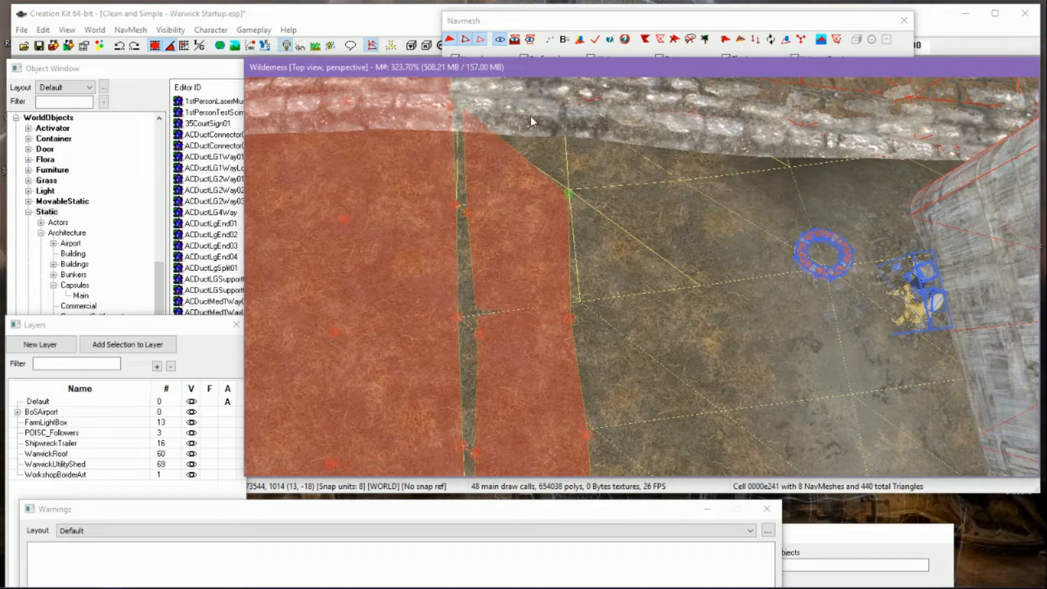
pyautogui.keyDown('ctrl'); pyautogui.rightClick(559, 110); pyautogui.keyUp('ctrl')
pyautogui.moveTo(559, 111); pyautogui.dragTo(510, 130, button='middle')
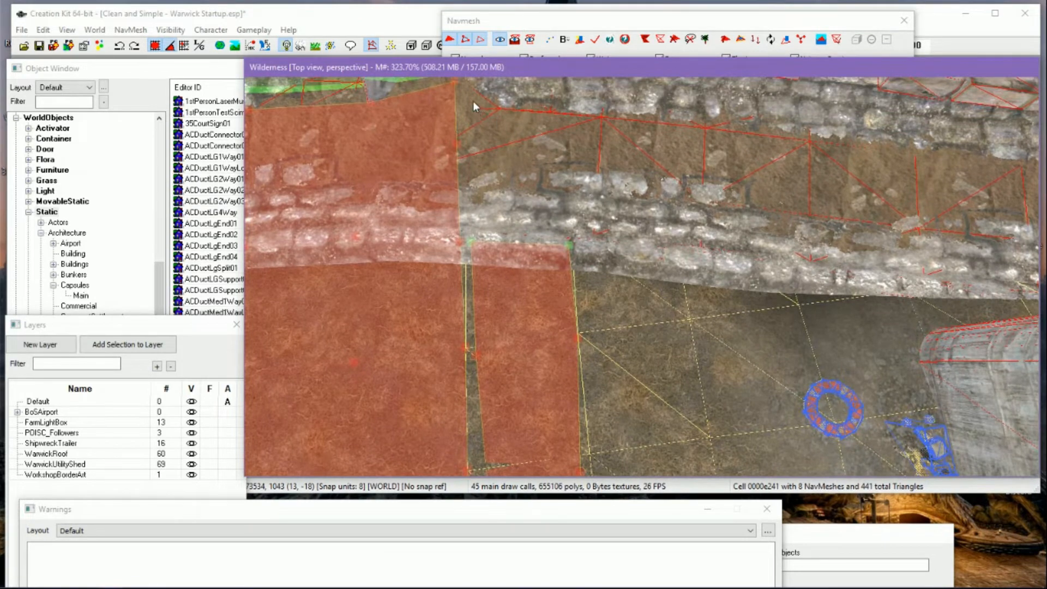
# Carry the navmesh strip across the stone wall to the end corner of the neighbouring cell's navmesh
pyautogui.keyDown('ctrl'); pyautogui.rightClick(469, 143); pyautogui.keyUp('ctrl')
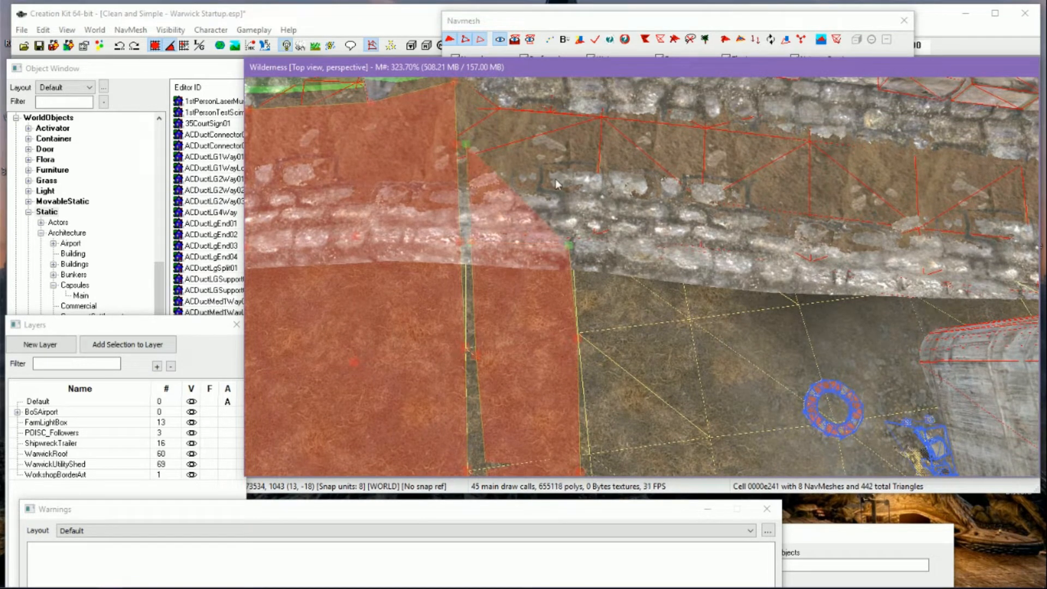
pyautogui.keyDown('ctrl'); pyautogui.rightClick(463, 87); pyautogui.keyUp('ctrl')
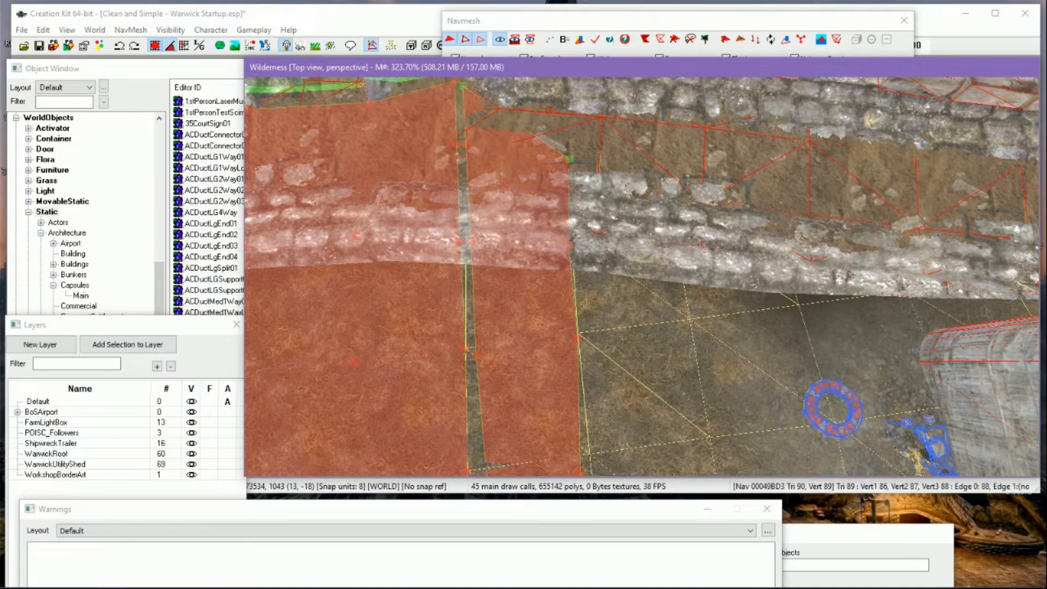
pyautogui.moveTo(510, 151); pyautogui.dragTo(511, 163, button='middle')
pyautogui.scroll(1, 512, 150)
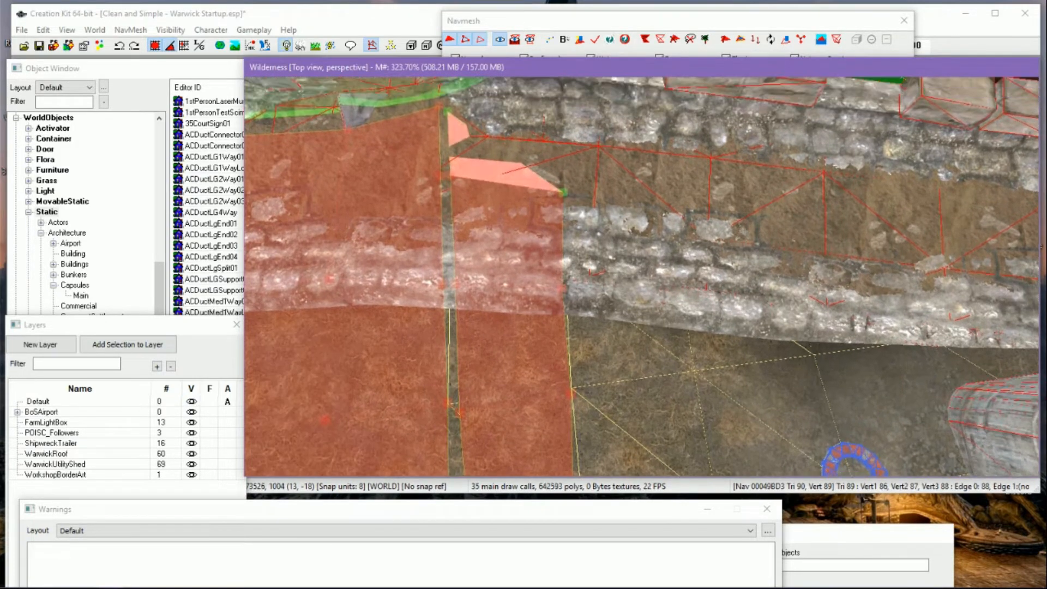
# Merge the strip's two outermost vertices beyond the stone wall onto the neighbouring navmesh's matching border vertices
pyautogui.click(443, 106)
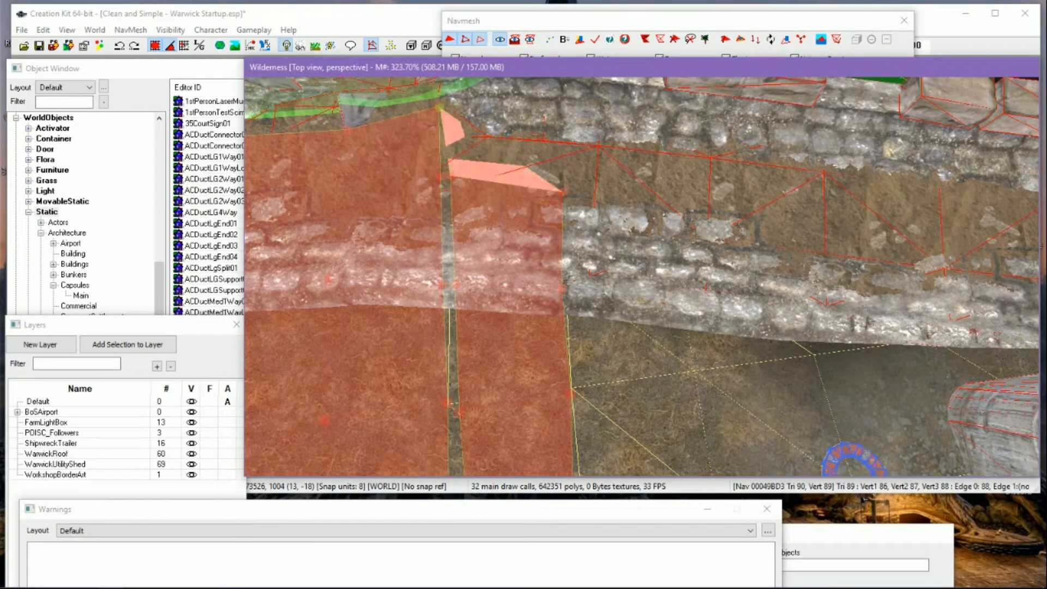
pyautogui.moveTo(450, 176); pyautogui.dragTo(441, 177)
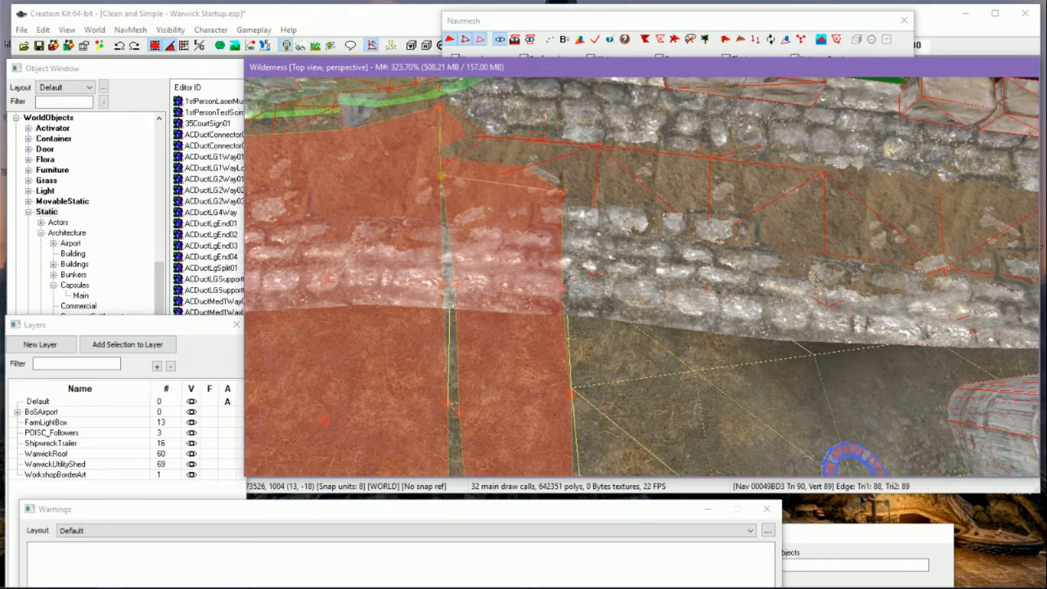
pyautogui.click(438, 107)
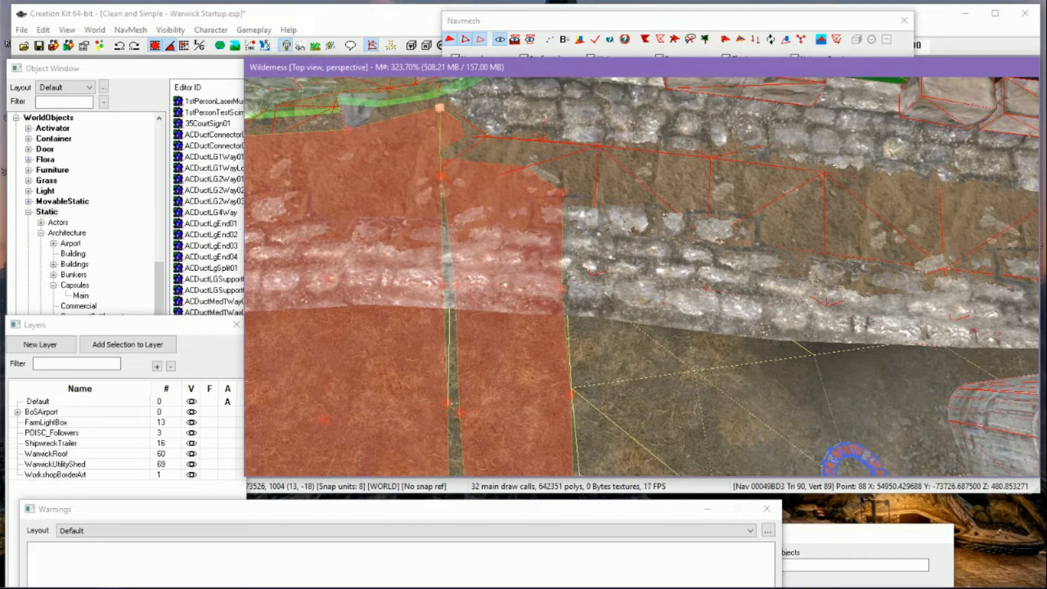
pyautogui.click(443, 107)
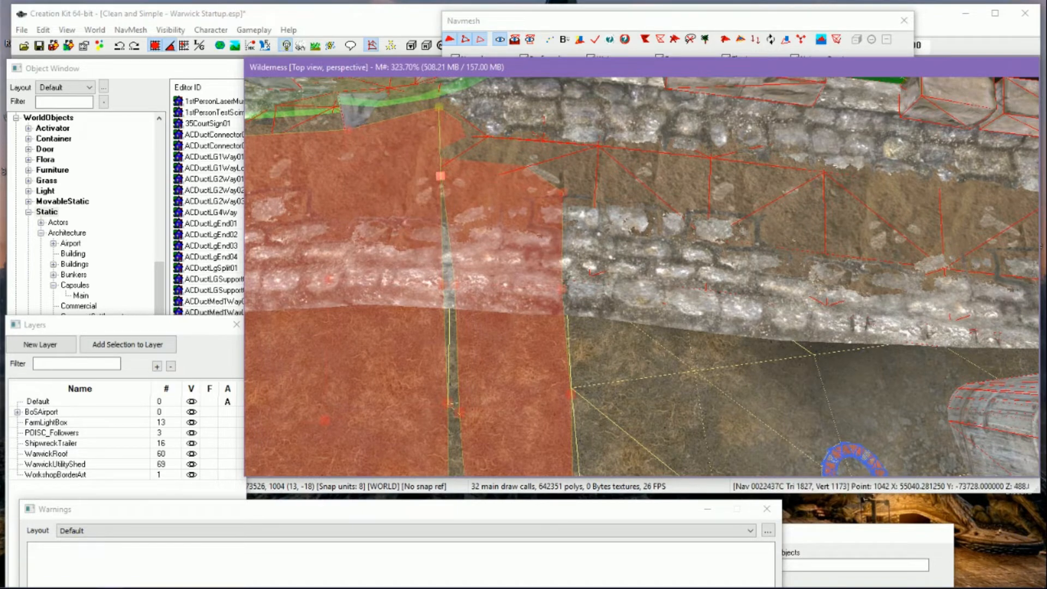
pyautogui.click(439, 177)
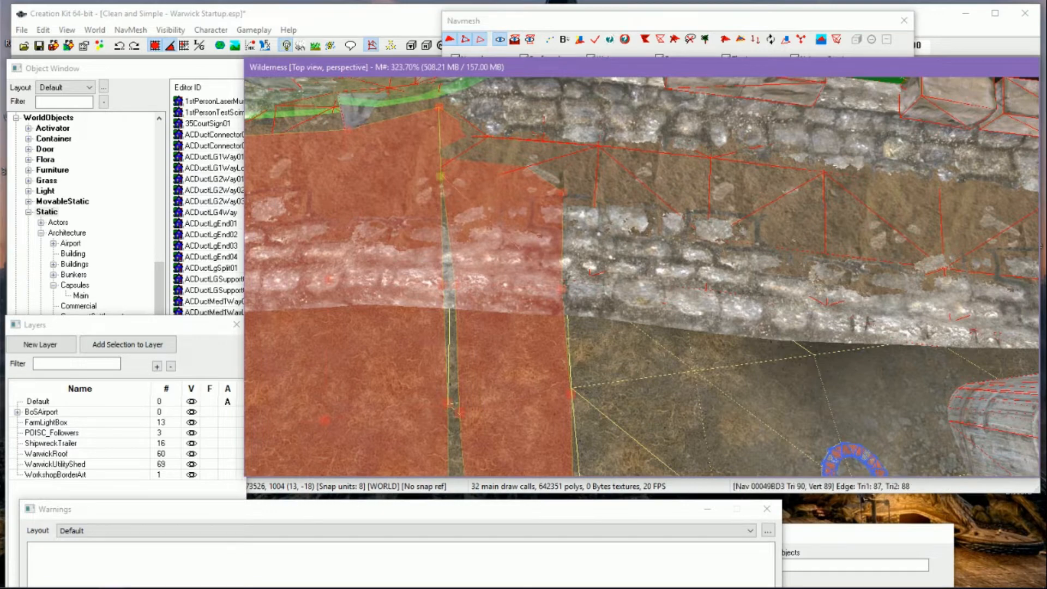
# Merge the strip's border-side vertices on the stone wall and just below it onto the adjacent navmesh's border vertices
pyautogui.moveTo(468, 251); pyautogui.dragTo(450, 200, button='middle')
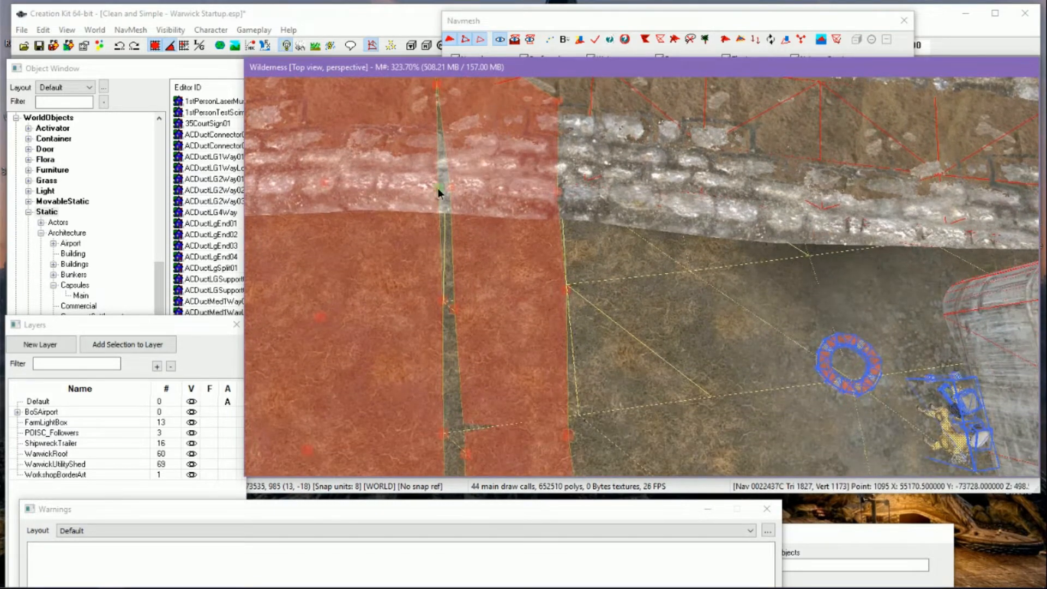
pyautogui.click(439, 188)
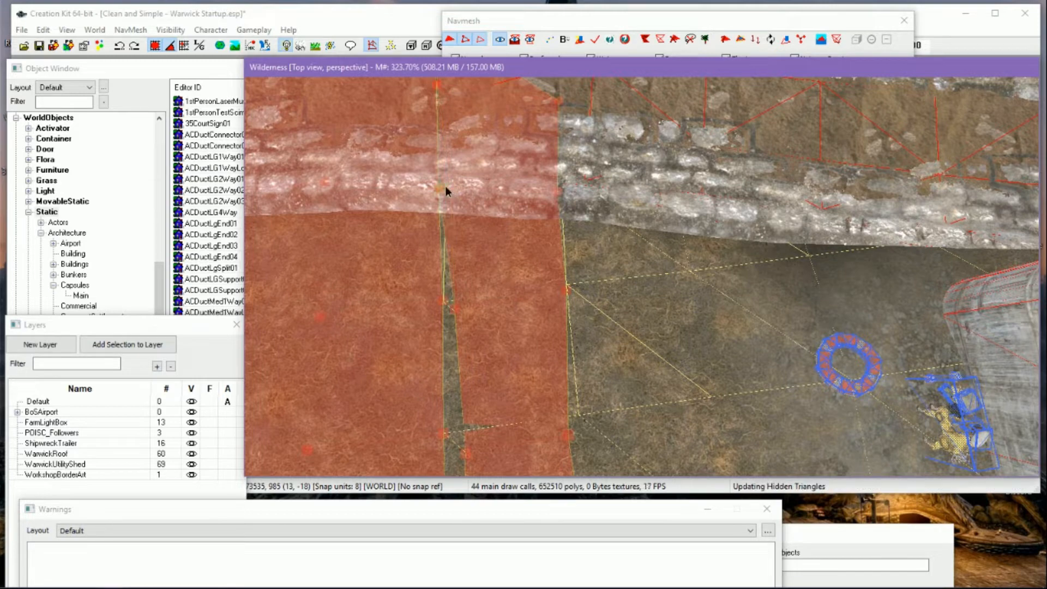
pyautogui.moveTo(446, 185); pyautogui.dragTo(447, 82, button='middle')
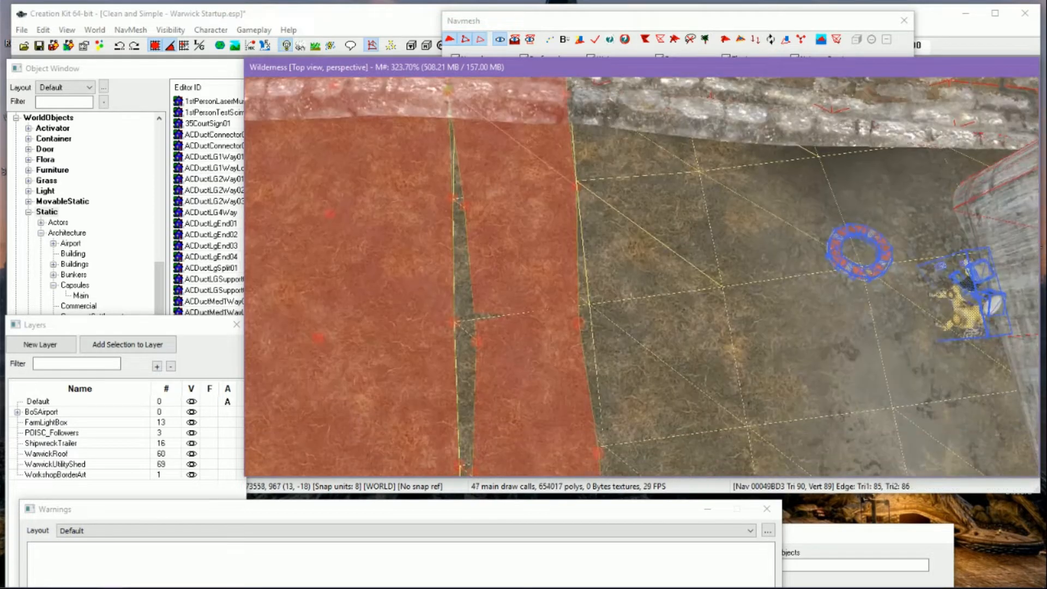
pyautogui.click(466, 205)
pyautogui.keyDown('ctrl'); pyautogui.click(453, 198); pyautogui.keyUp('ctrl')
pyautogui.press('q')
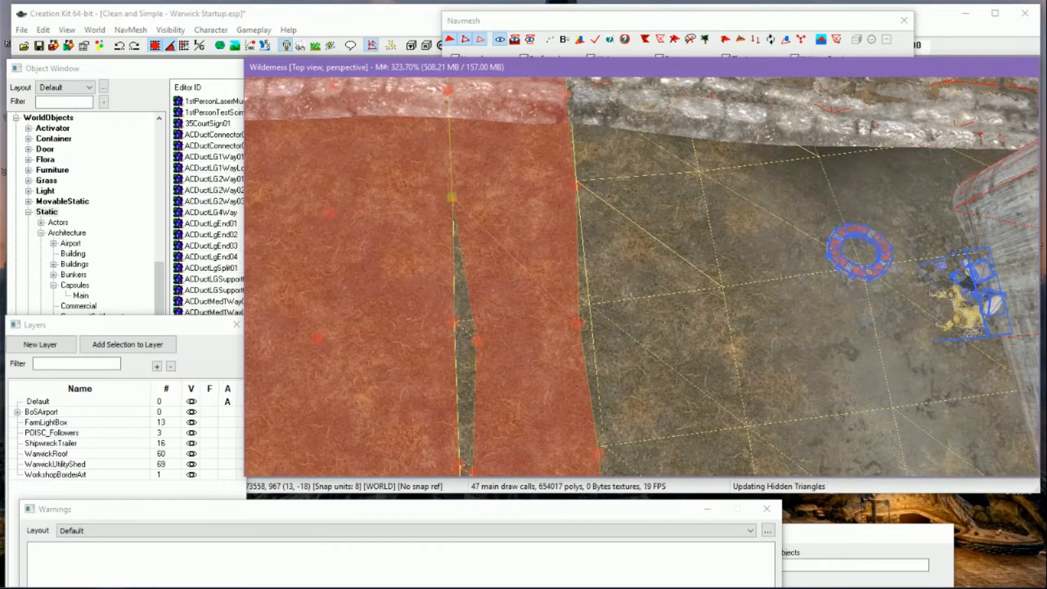
# Merge the next border-side strip vertex onto the adjacent cell's border vertex to close the gap between the navmeshes
pyautogui.moveTo(480, 333); pyautogui.dragTo(475, 253, button='middle')
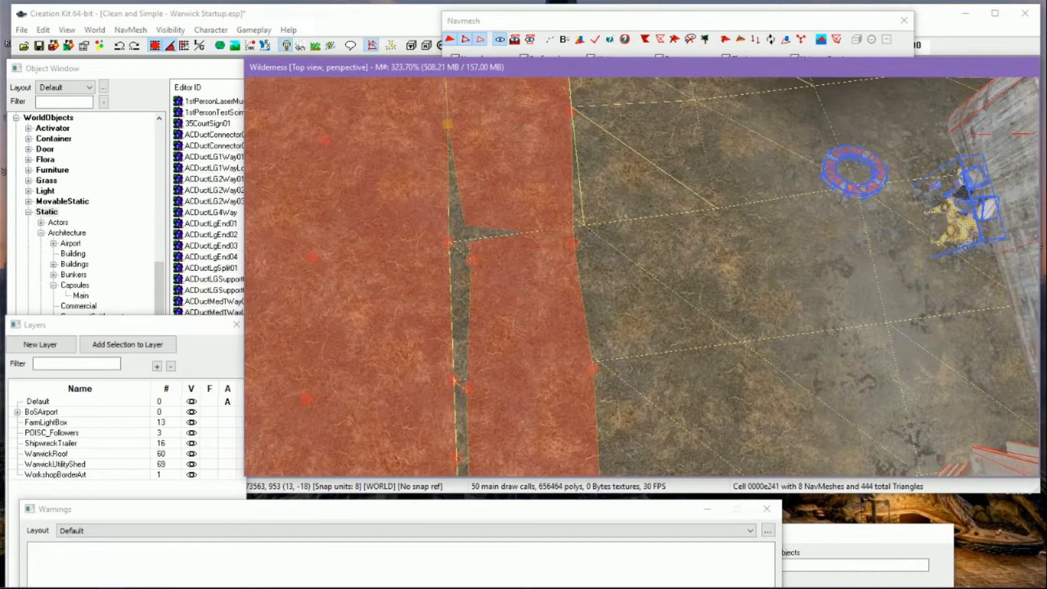
pyautogui.click(471, 260)
pyautogui.click(473, 262)
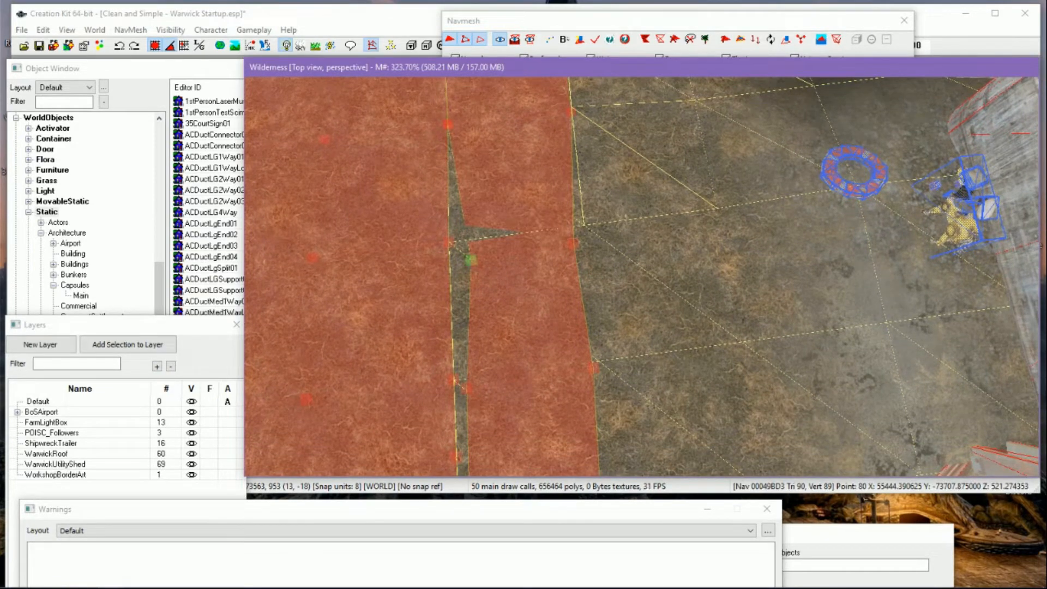
pyautogui.keyDown('ctrl'); pyautogui.click(450, 243); pyautogui.keyUp('ctrl')
pyautogui.press('q')
pyautogui.click(459, 260)
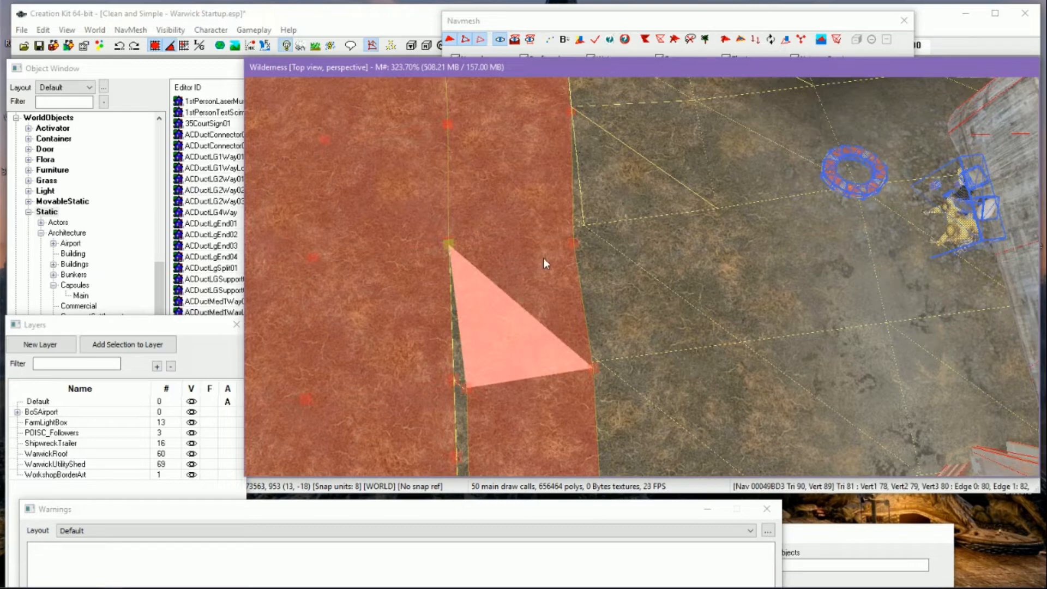
# Move the strip's outer vertex opposite the last merged border vertex outward onto the corner of the dashed grid lines
pyautogui.press('d')
pyautogui.click(572, 243)
pyautogui.press('d')
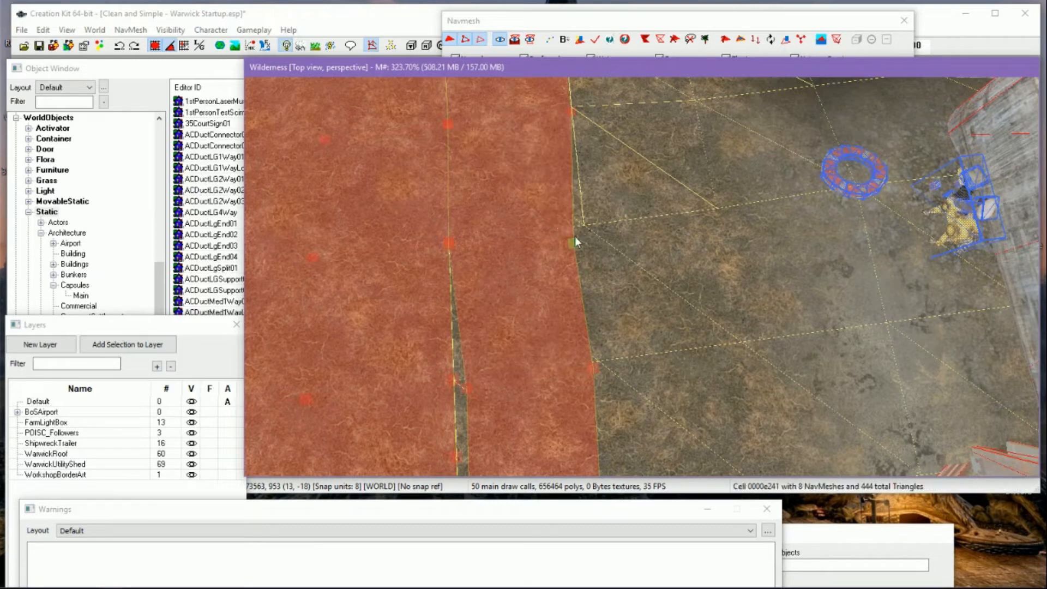
pyautogui.click(571, 243)
pyautogui.moveTo(571, 243); pyautogui.dragTo(585, 227)
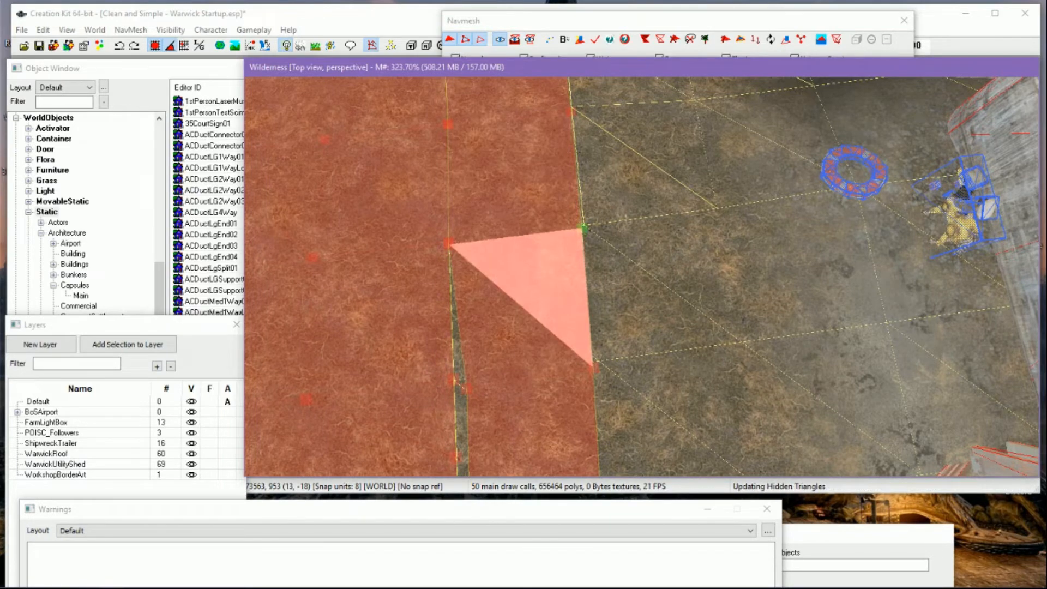
# Merge the border-side strip vertex above the metal platform's corner onto the adjacent navmesh, and shift its outer counterpart to the dashed grid line
pyautogui.moveTo(573, 270); pyautogui.dragTo(566, 257, button='middle')
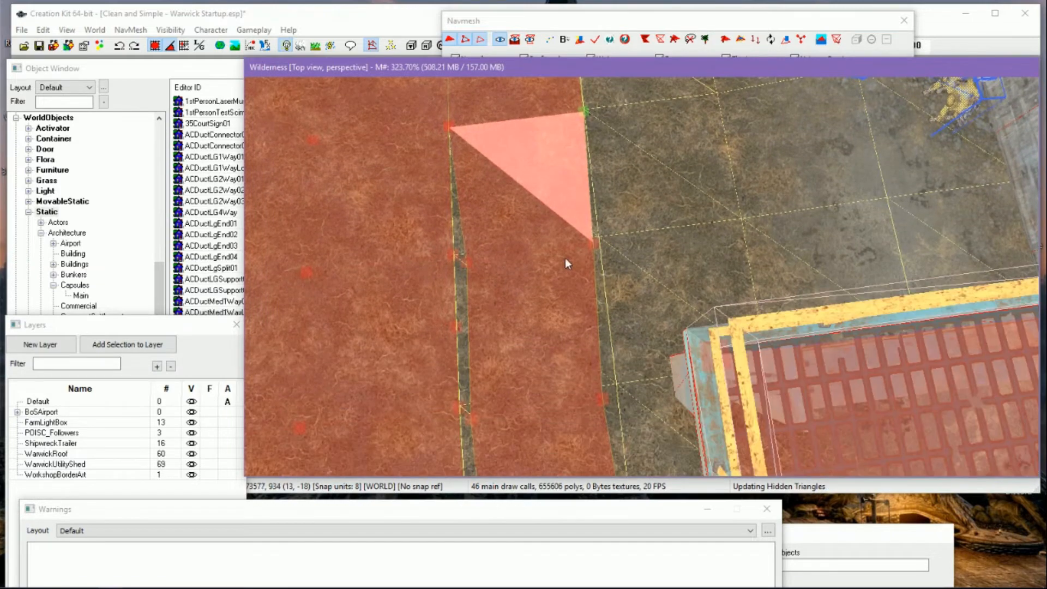
pyautogui.press('d')
pyautogui.moveTo(466, 263); pyautogui.dragTo(454, 253)
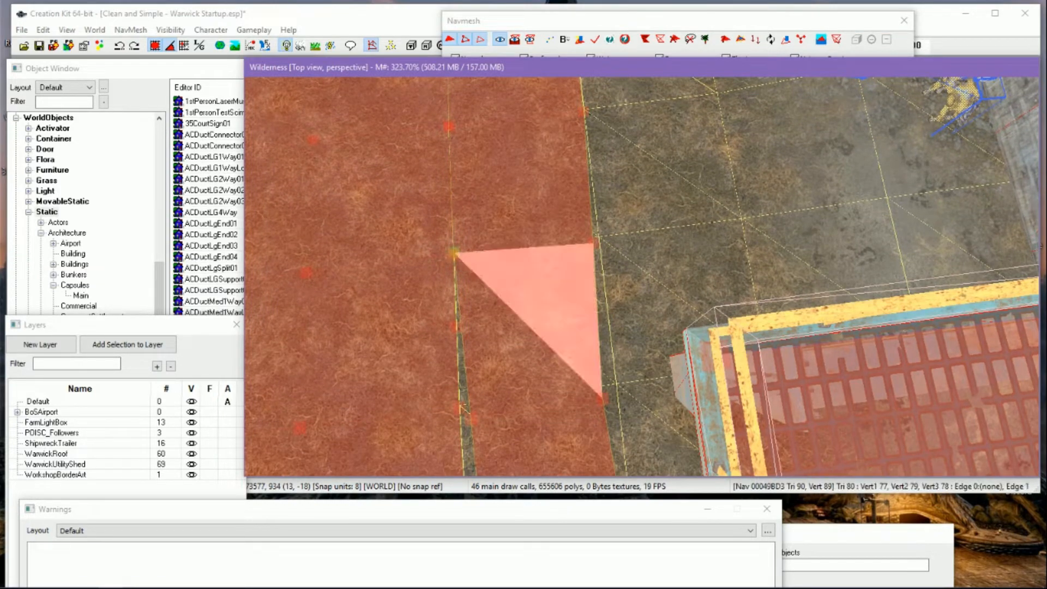
pyautogui.moveTo(596, 245); pyautogui.dragTo(600, 244)
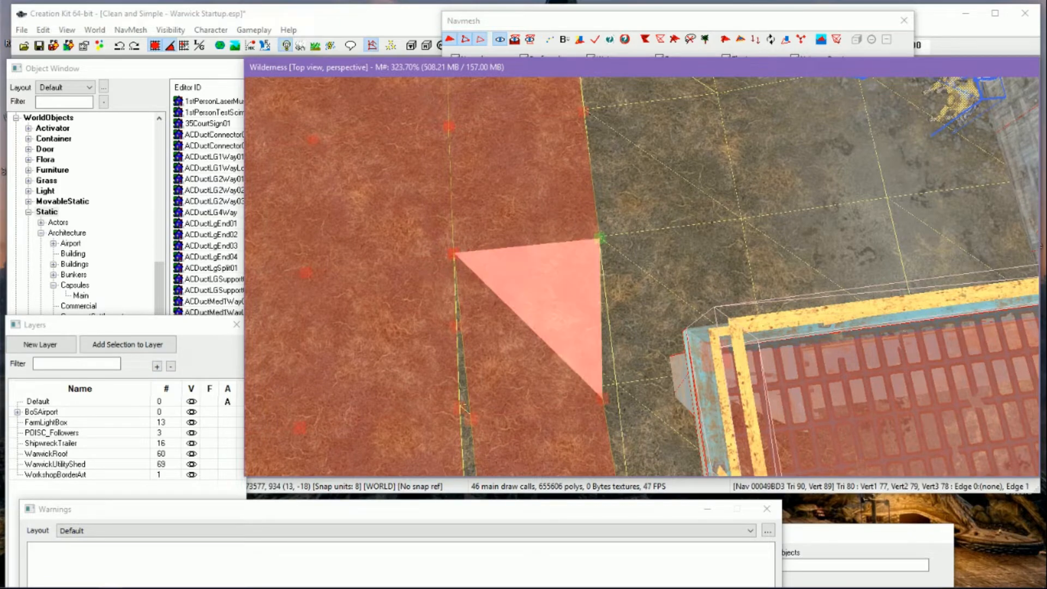
# Merge the border-side vertex beside the metal platform onto the adjacent navmesh, and move the outer vertex opposite it out toward the platform
pyautogui.moveTo(566, 297); pyautogui.dragTo(561, 289, button='middle')
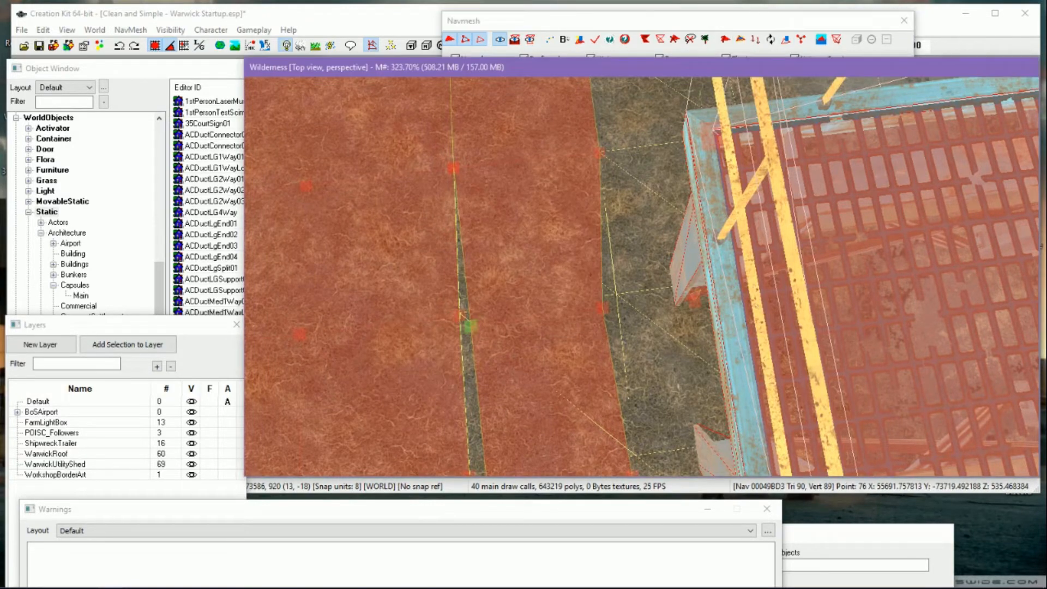
pyautogui.moveTo(471, 326); pyautogui.dragTo(461, 314)
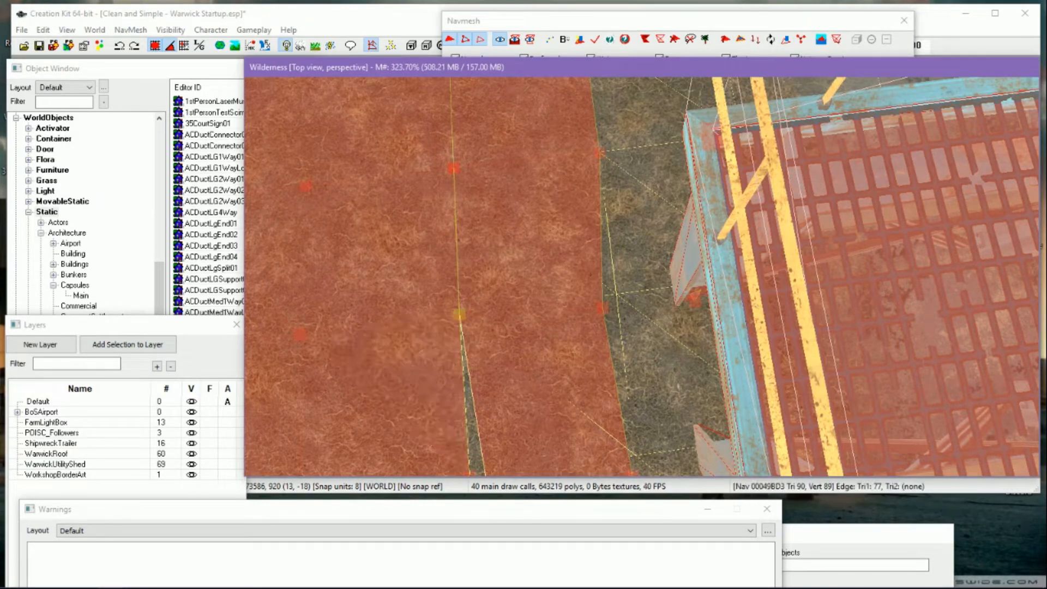
pyautogui.moveTo(467, 388); pyautogui.dragTo(438, 249, button='middle')
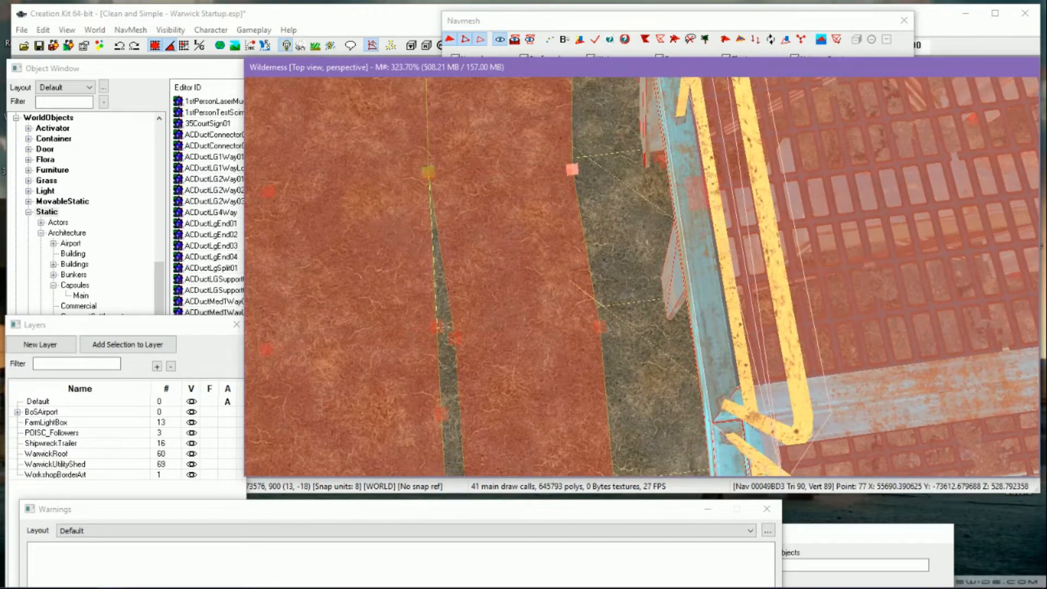
pyautogui.moveTo(581, 150); pyautogui.dragTo(583, 199, button='middle')
pyautogui.click(575, 218)
pyautogui.moveTo(575, 218); pyautogui.dragTo(588, 205)
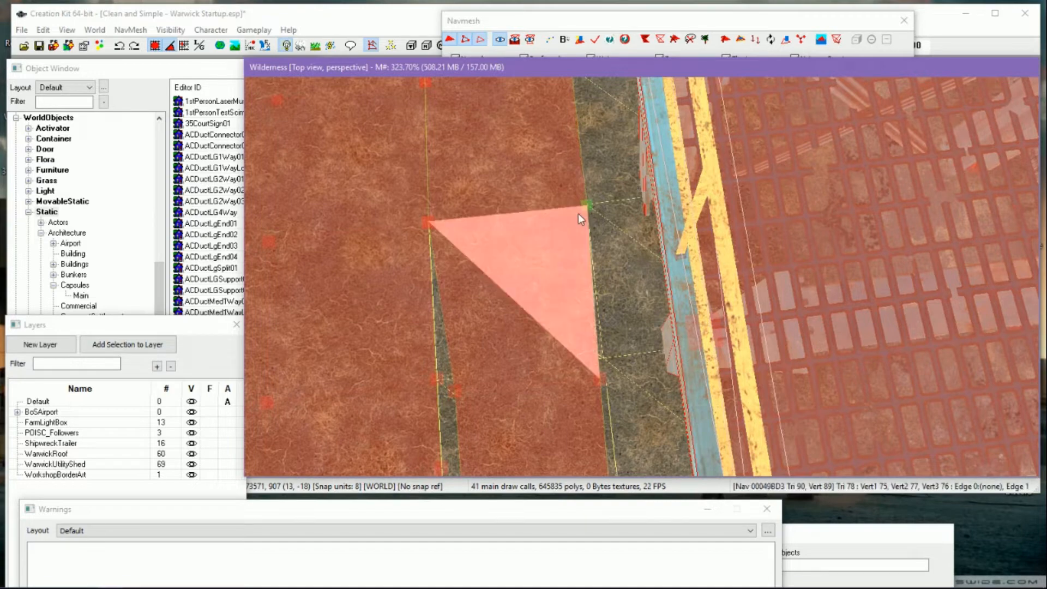
# Merge the neighbouring navmesh's two closely spaced border vertices beside the platform's lower end into one
pyautogui.moveTo(567, 245); pyautogui.dragTo(586, 172, button='middle')
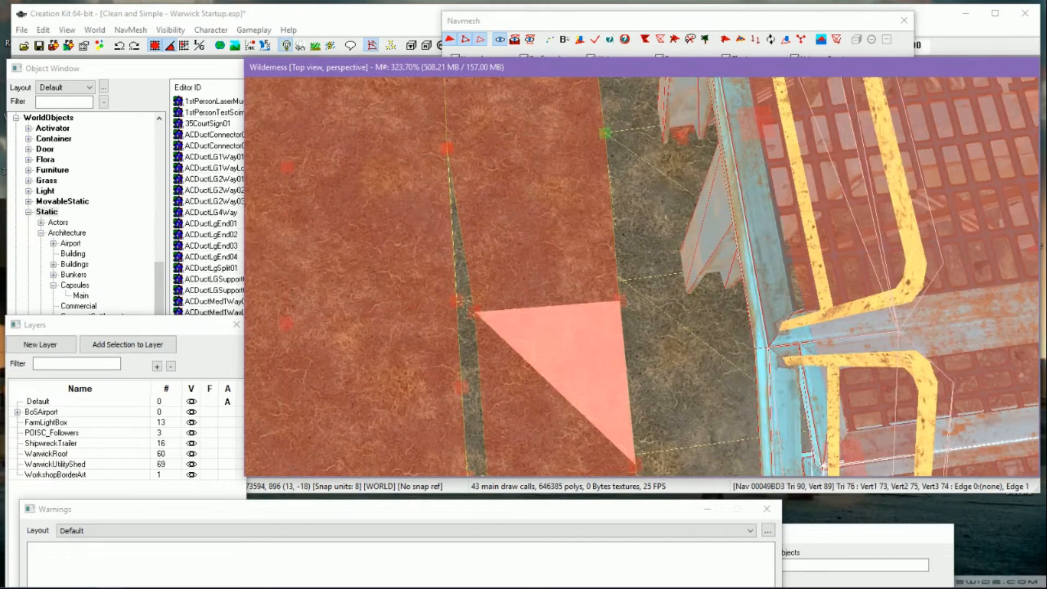
pyautogui.click(456, 304)
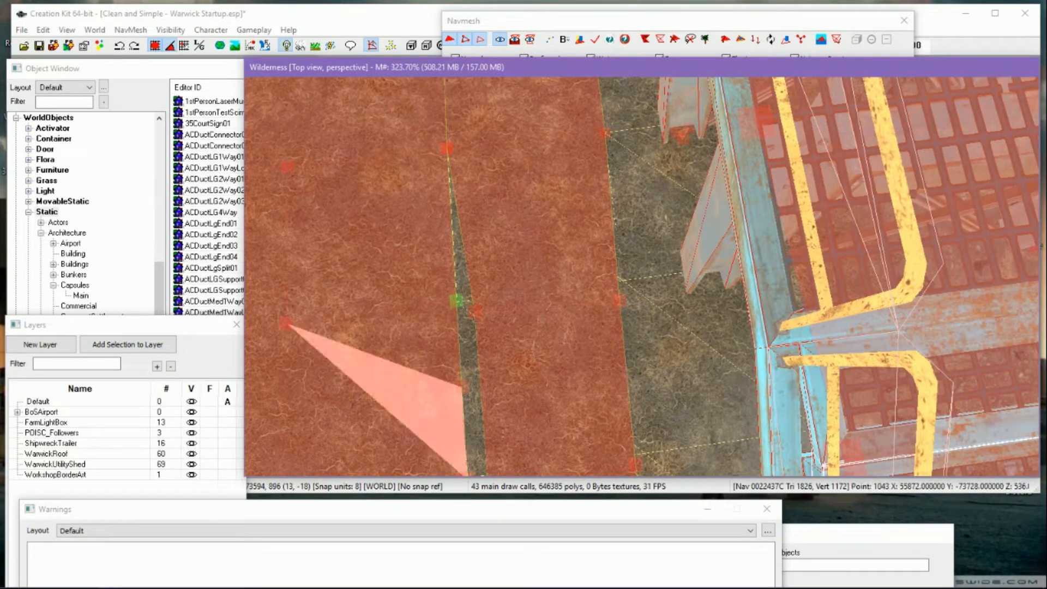
pyautogui.keyDown('ctrl'); pyautogui.click(462, 387); pyautogui.keyUp('ctrl')
pyautogui.click(800, 40)
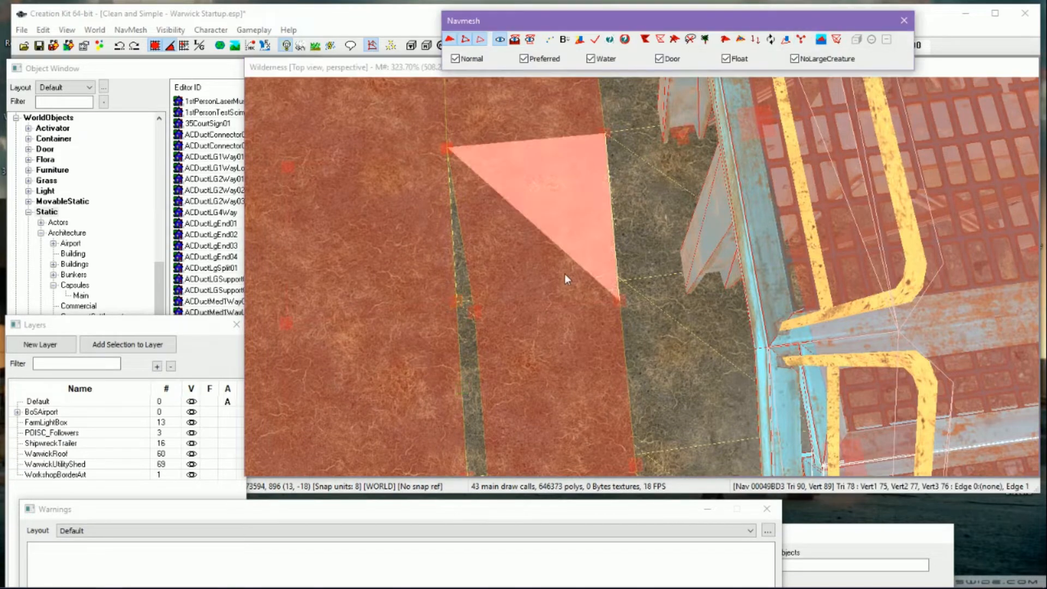
# Merge the strip's border-side vertex near the platform's lower end onto that border vertex, and nudge its outer counterpart to the dashed grid line
pyautogui.moveTo(476, 317); pyautogui.dragTo(457, 304)
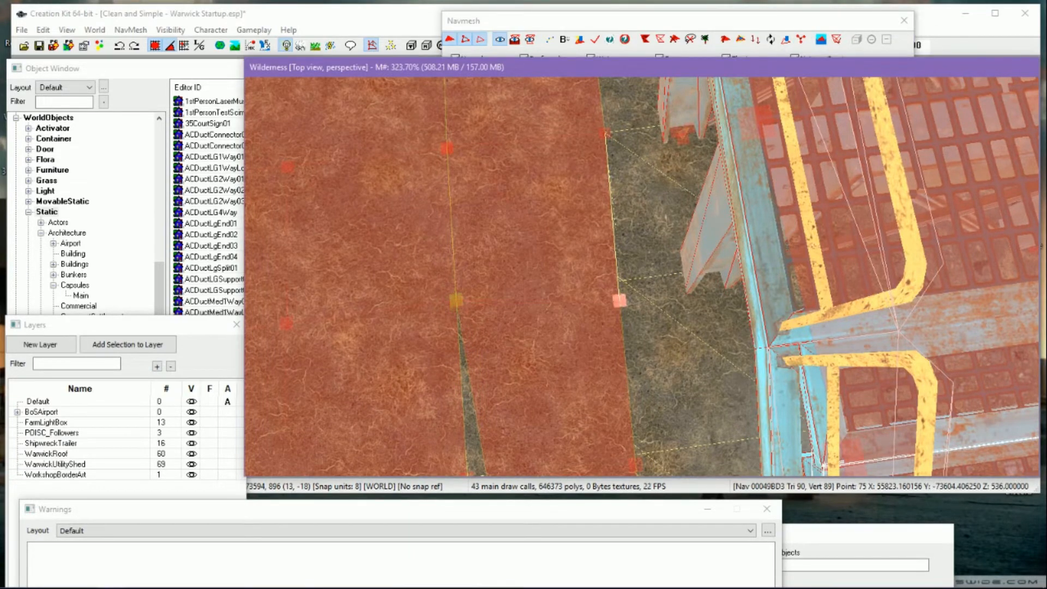
pyautogui.click(618, 302)
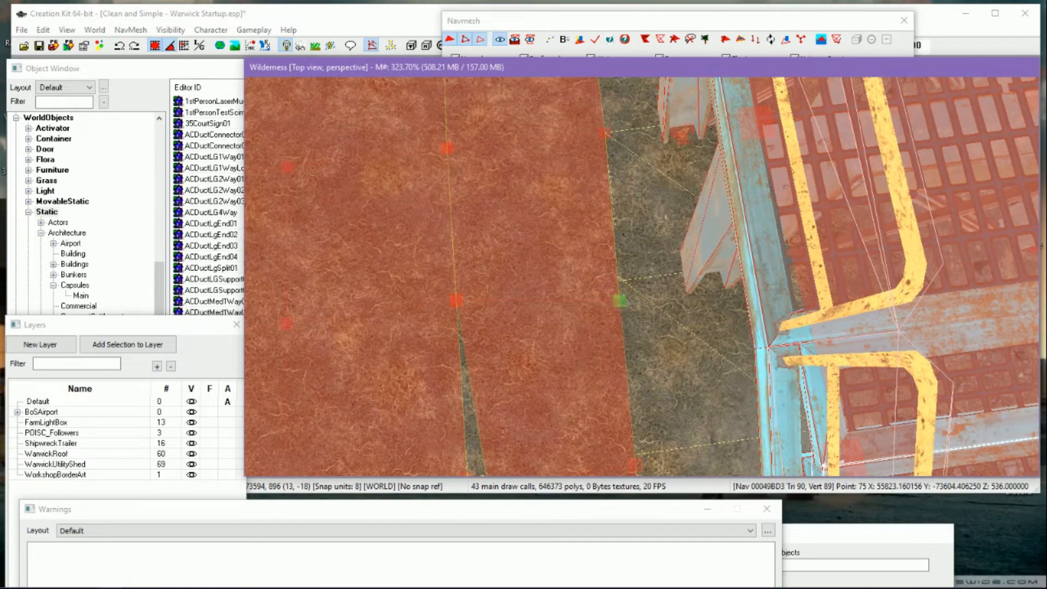
pyautogui.moveTo(617, 302); pyautogui.dragTo(620, 297)
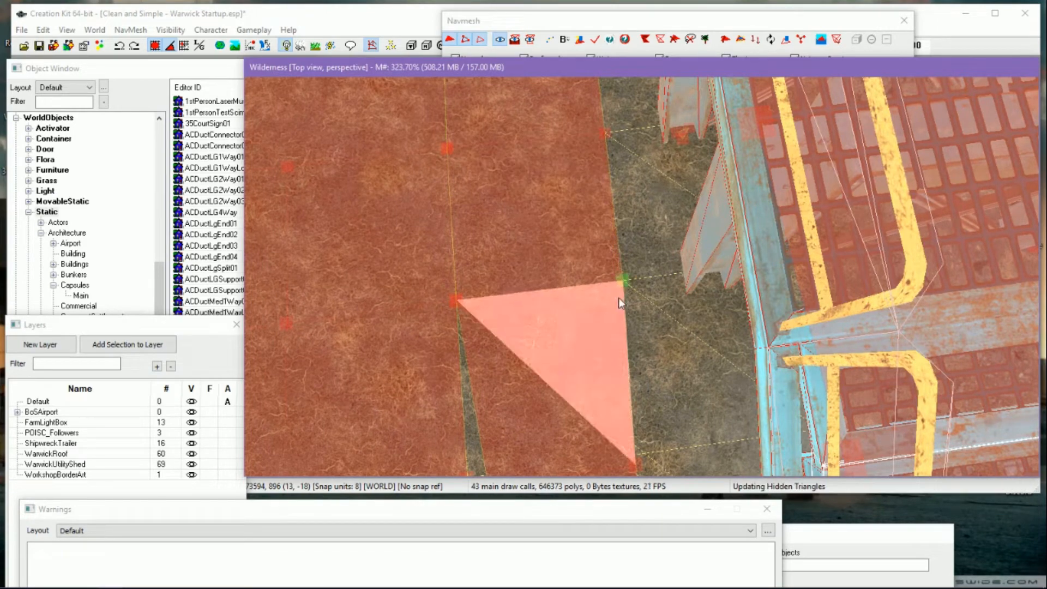
# Close the navmesh gap beside the upper steps by merging the border-side vertex, and move the matching outer vertex to the grid-line corner
pyautogui.moveTo(620, 303); pyautogui.dragTo(620, 293, button='middle')
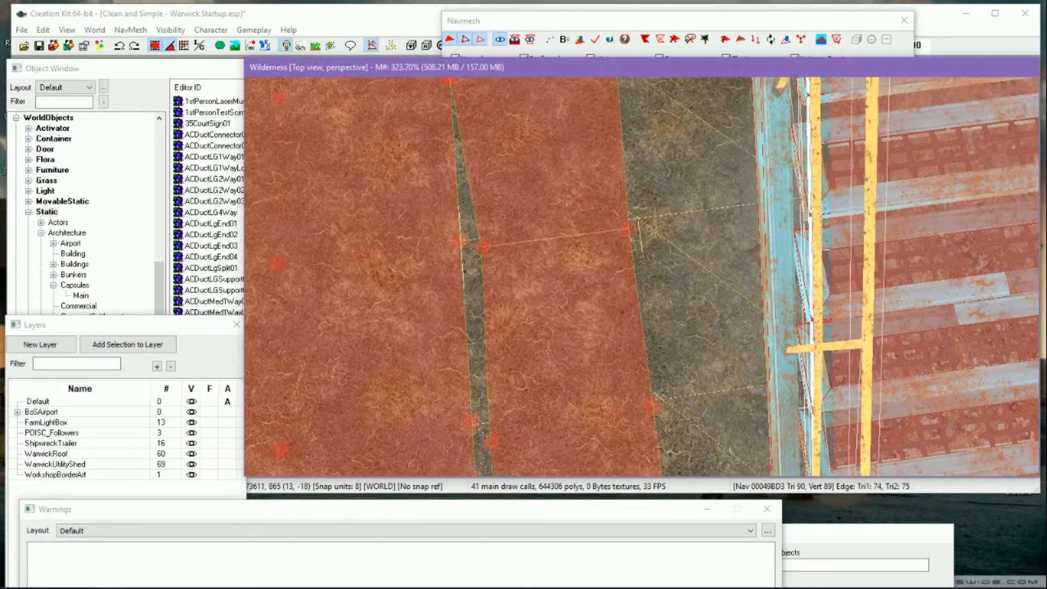
pyautogui.click(481, 248)
pyautogui.moveTo(480, 248); pyautogui.dragTo(462, 242)
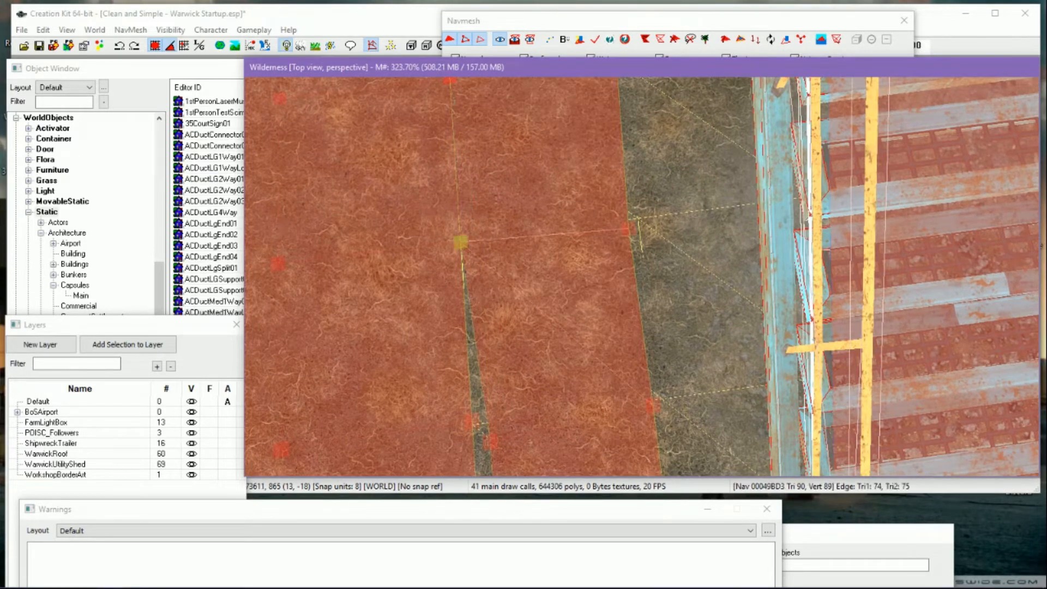
pyautogui.click(634, 221)
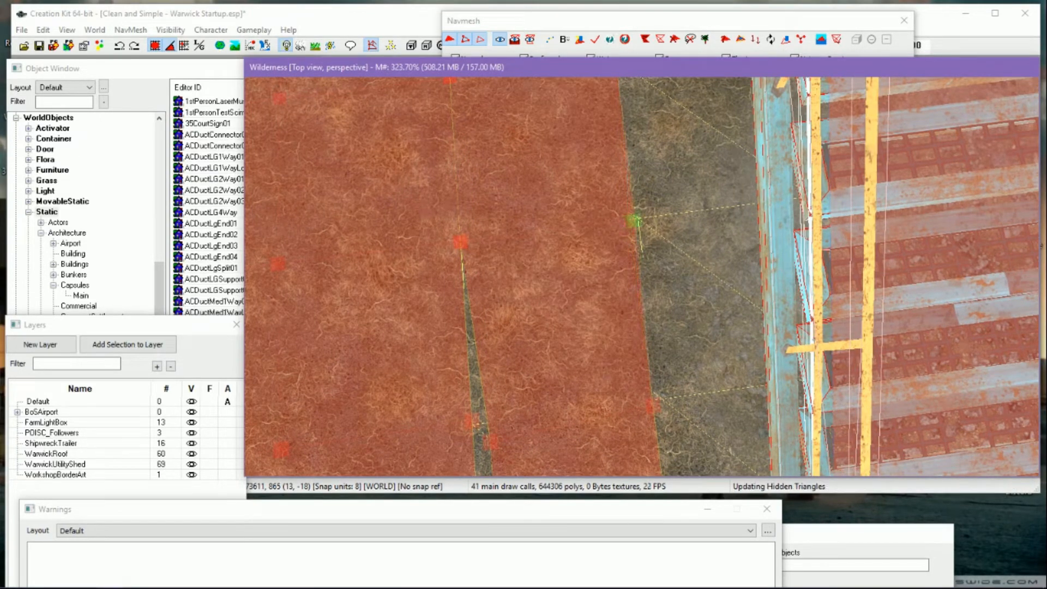
# Merge the border-side vertex beside the railing joint onto the adjacent navmesh, and move the outer vertex opposite it to the dashed line
pyautogui.moveTo(608, 364); pyautogui.dragTo(607, 354, button='middle')
pyautogui.moveTo(498, 252); pyautogui.dragTo(479, 232)
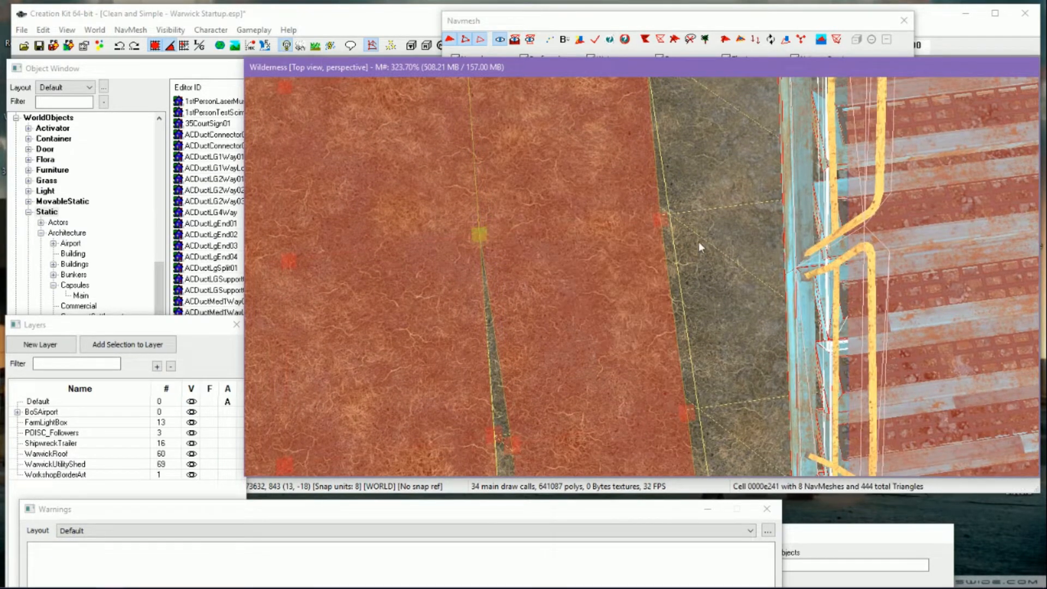
pyautogui.click(663, 219)
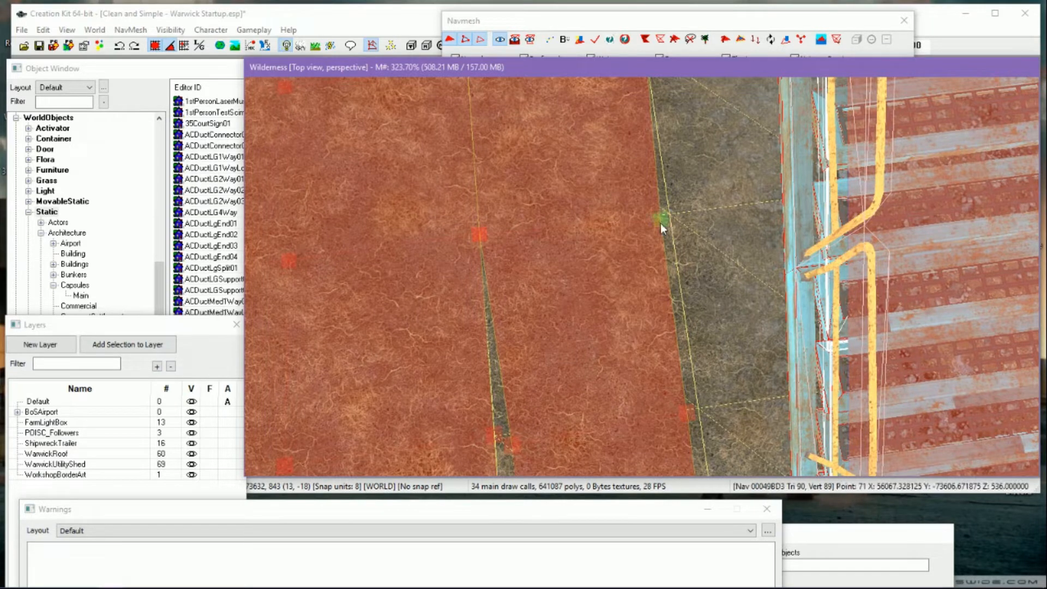
pyautogui.moveTo(661, 219); pyautogui.dragTo(672, 218)
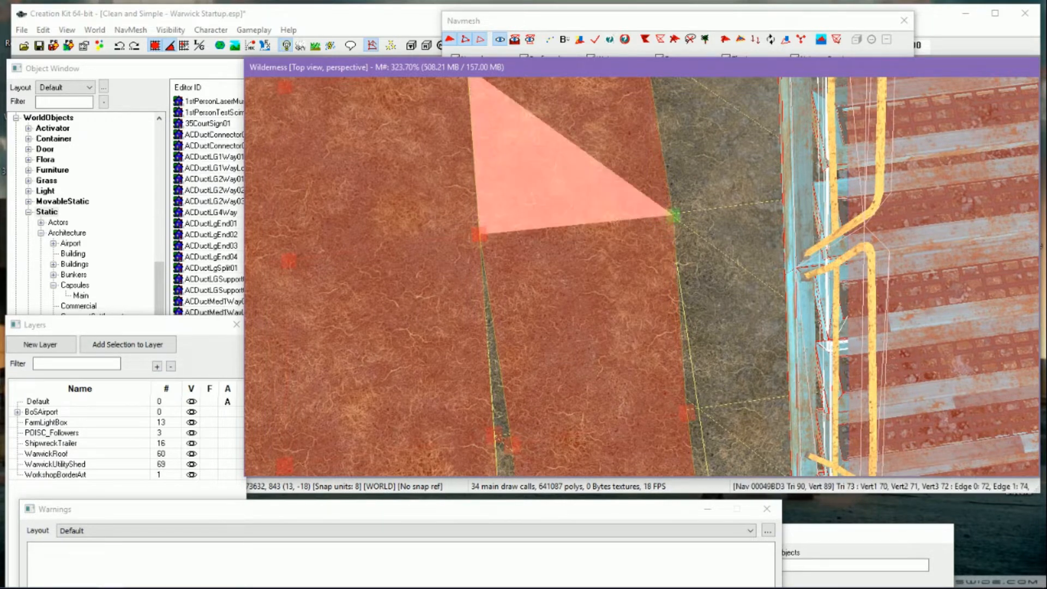
# Merge the next border-side vertex below the railing joint onto the adjacent navmesh, and shift its outer counterpart closer to the stairs
pyautogui.moveTo(540, 404); pyautogui.dragTo(533, 262, button='middle')
pyautogui.click(505, 291)
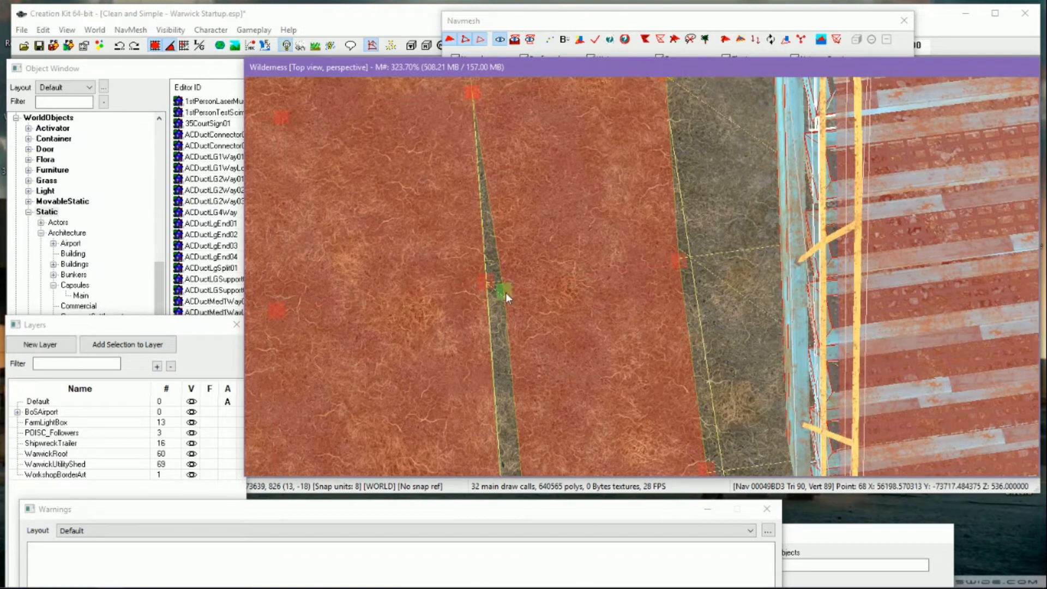
pyautogui.moveTo(506, 298); pyautogui.dragTo(486, 281)
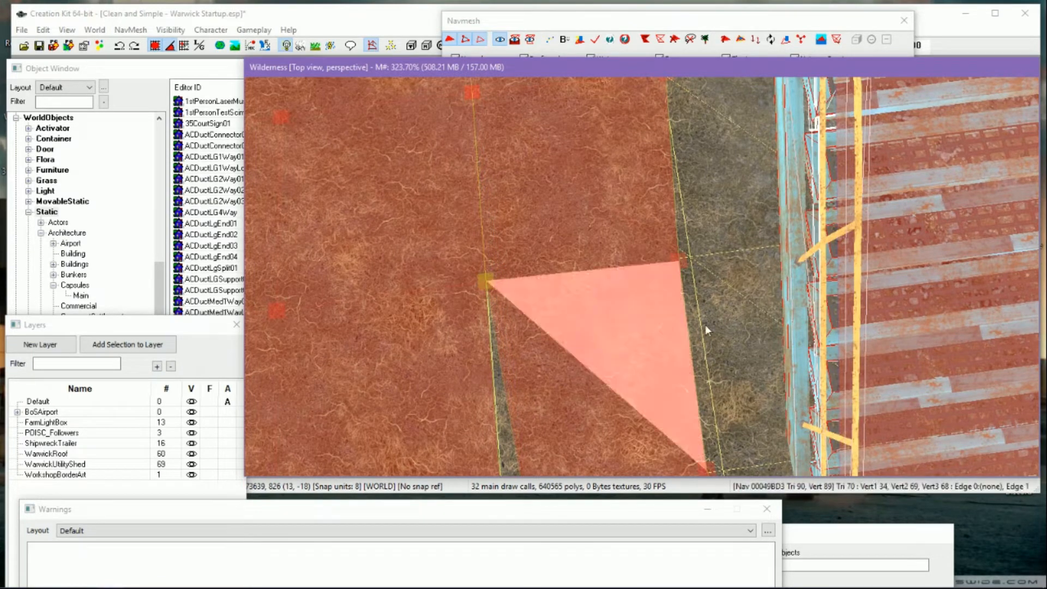
pyautogui.moveTo(679, 261); pyautogui.dragTo(690, 257)
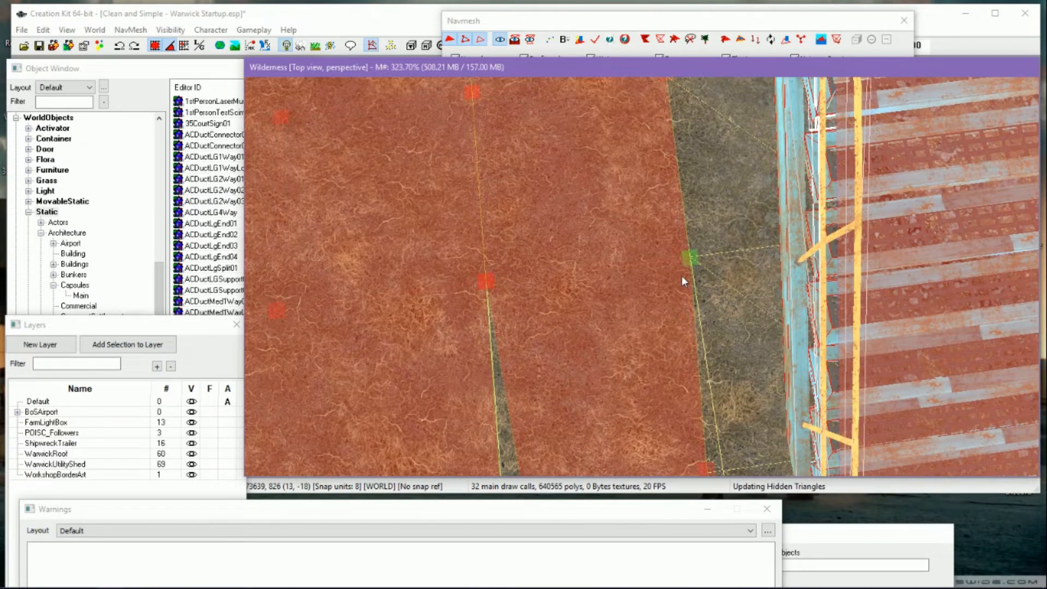
# Merge the last unaligned border-side vertex near the bottom steps onto the adjacent navmesh, and move the matching outer vertex toward the stairs
pyautogui.moveTo(637, 421); pyautogui.dragTo(616, 284, button='middle')
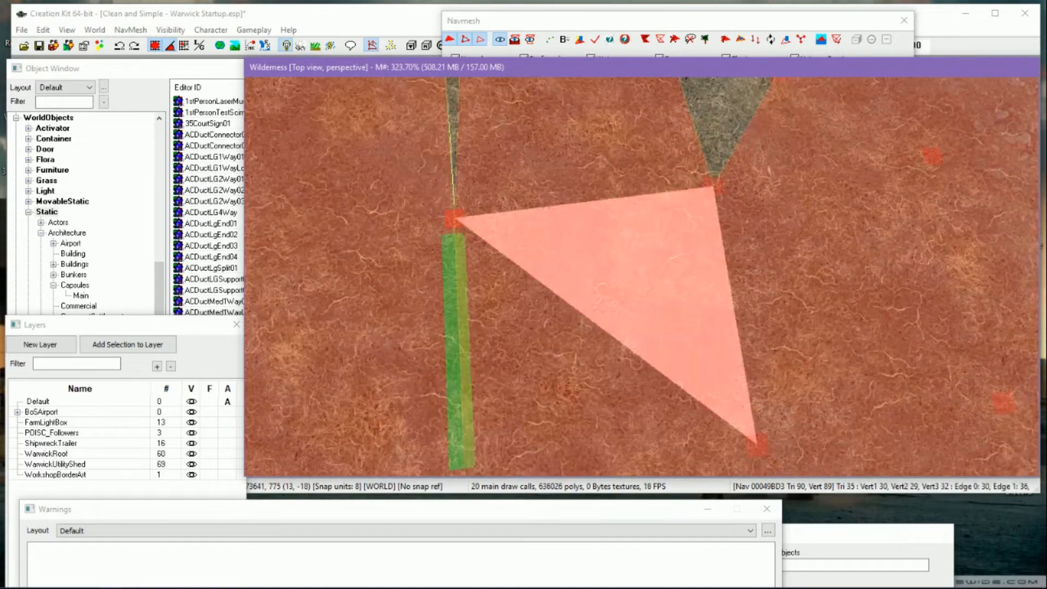
pyautogui.moveTo(574, 236); pyautogui.dragTo(588, 323, button='middle')
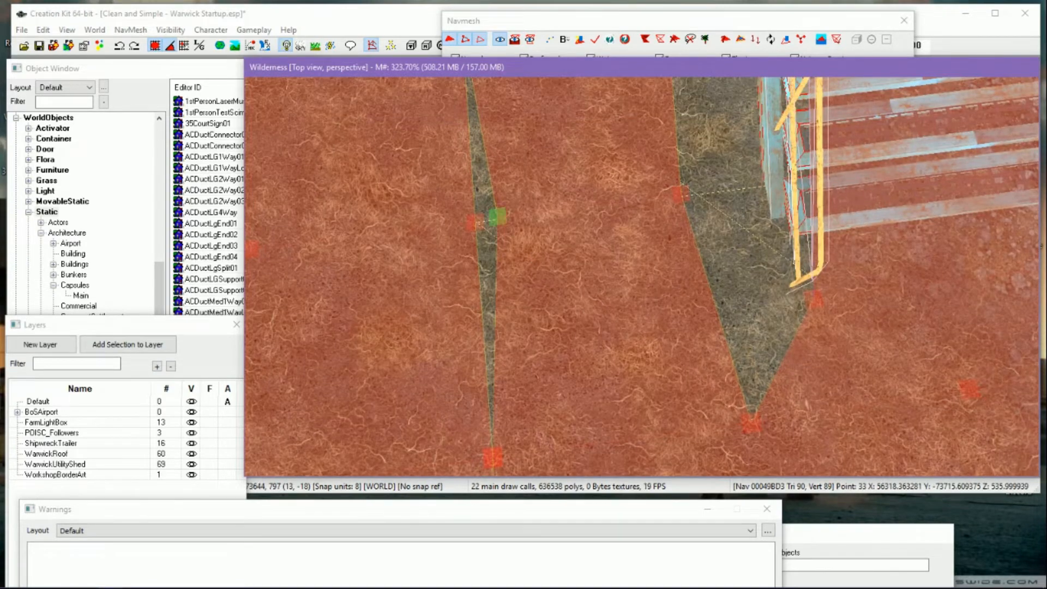
pyautogui.moveTo(497, 218); pyautogui.dragTo(476, 225)
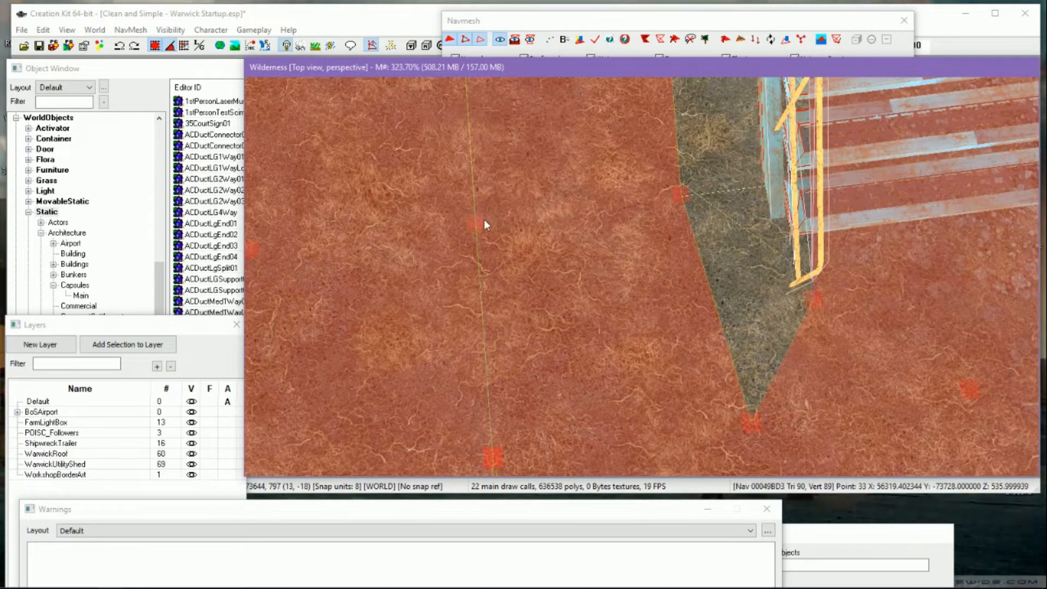
pyautogui.click(683, 198)
pyautogui.moveTo(683, 198); pyautogui.dragTo(690, 200)
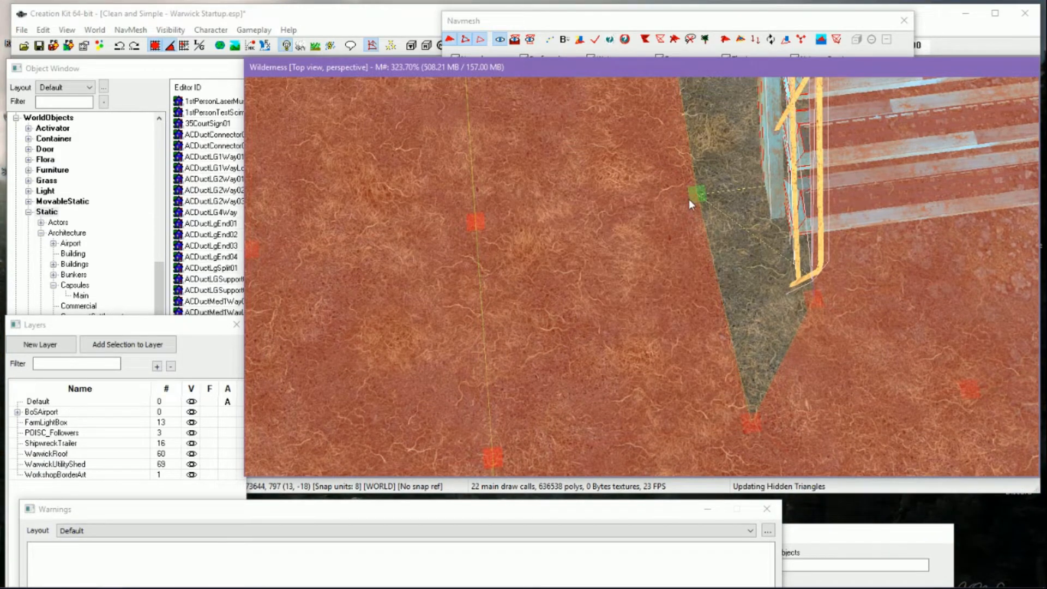
# Try to level the gap's pointed corner vertex with the foot of the stairs, and move it back to its earlier spot
pyautogui.moveTo(895, 412); pyautogui.dragTo(709, 349, button='middle')
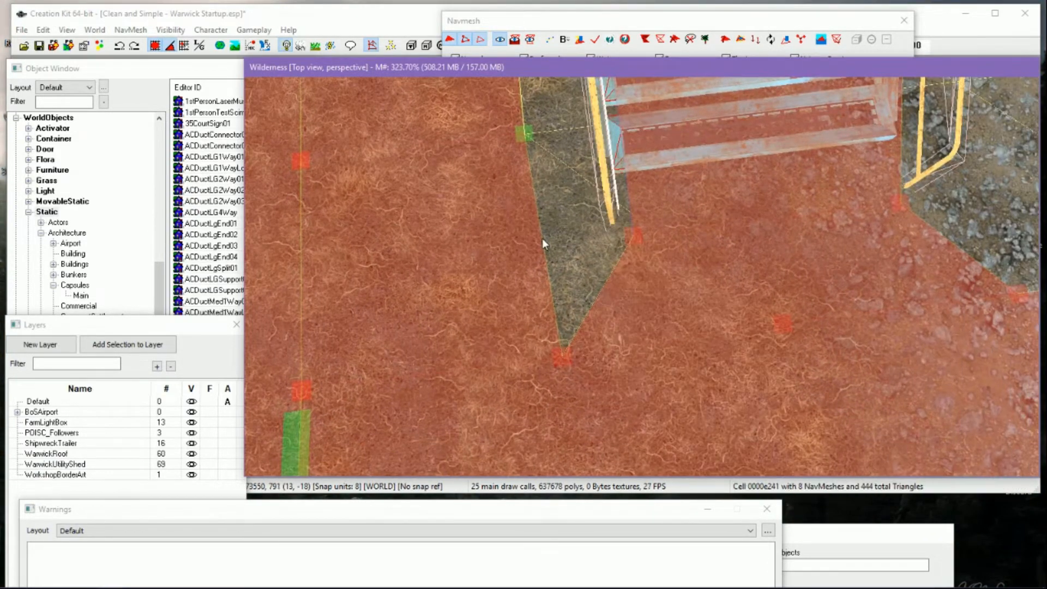
pyautogui.click(563, 357)
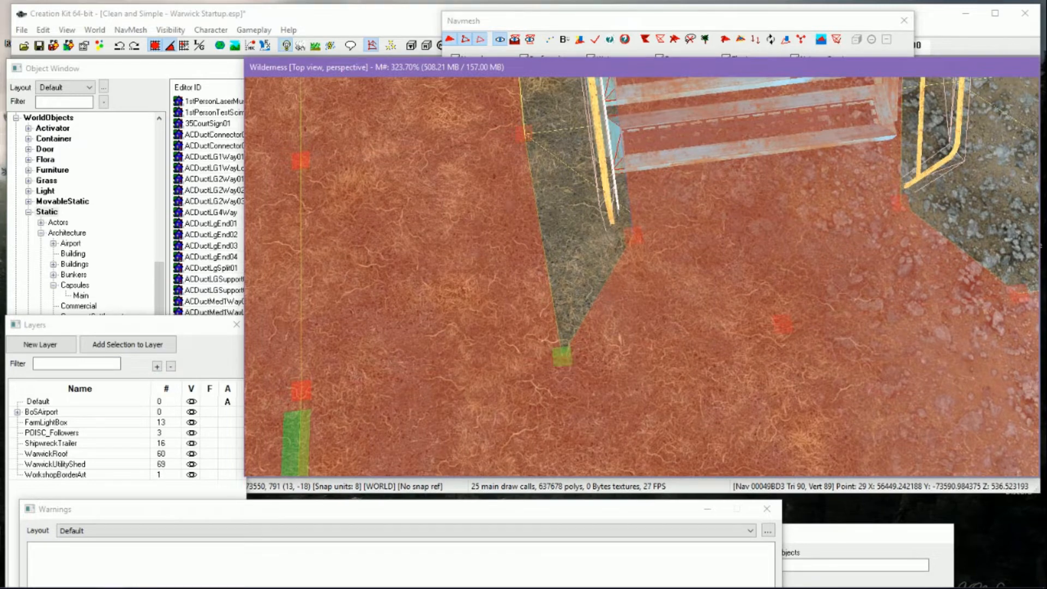
pyautogui.moveTo(563, 357); pyautogui.dragTo(559, 253)
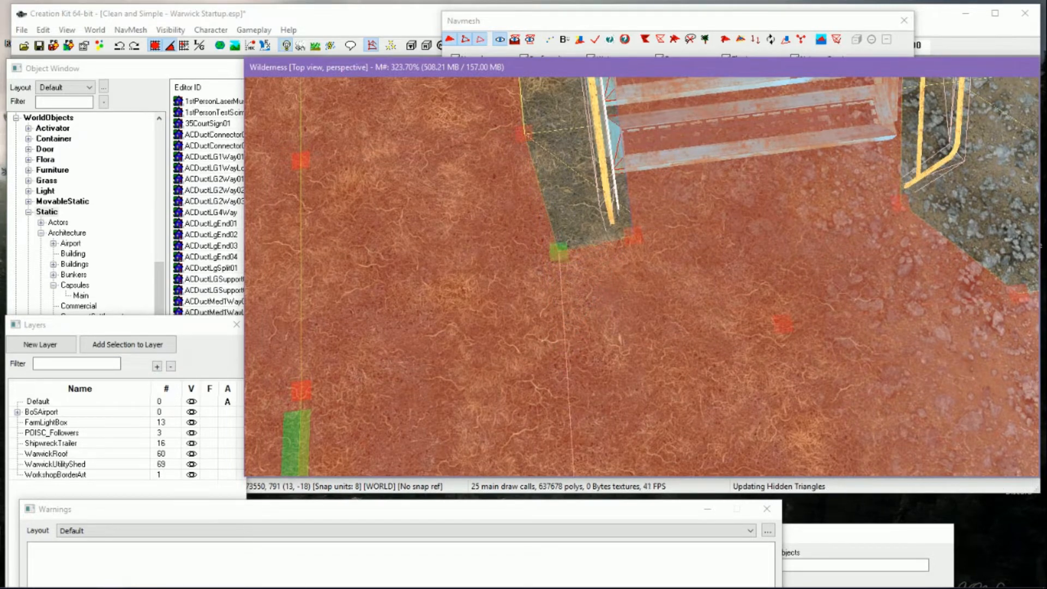
pyautogui.scroll(-5, 581, 338)
pyautogui.moveTo(657, 338); pyautogui.dragTo(536, 284, button='middle')
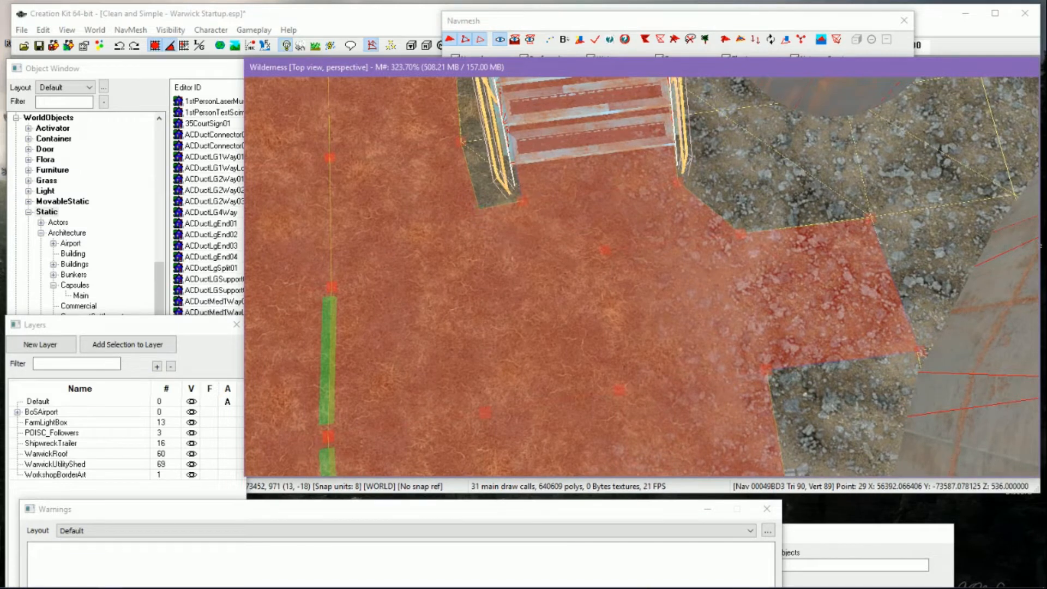
pyautogui.moveTo(478, 209); pyautogui.dragTo(475, 263)
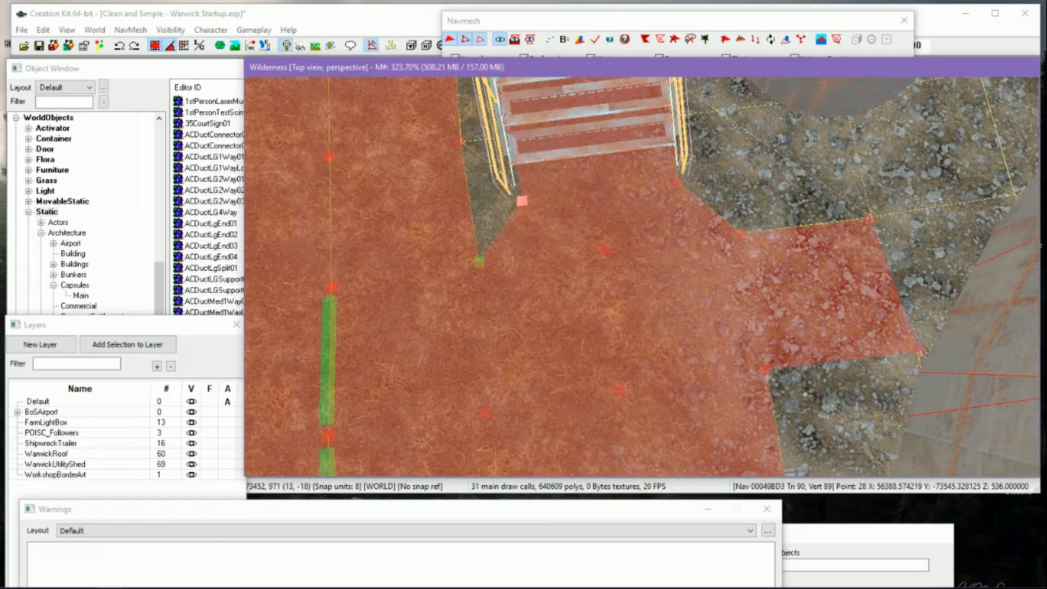
# Add a vertex on the gap's edge beside the stair foot and fill the gap's pointed end with new triangles
pyautogui.keyDown('ctrl'); pyautogui.click(522, 201); pyautogui.keyUp('ctrl')
pyautogui.keyDown('ctrl'); pyautogui.rightClick(472, 207); pyautogui.keyUp('ctrl')
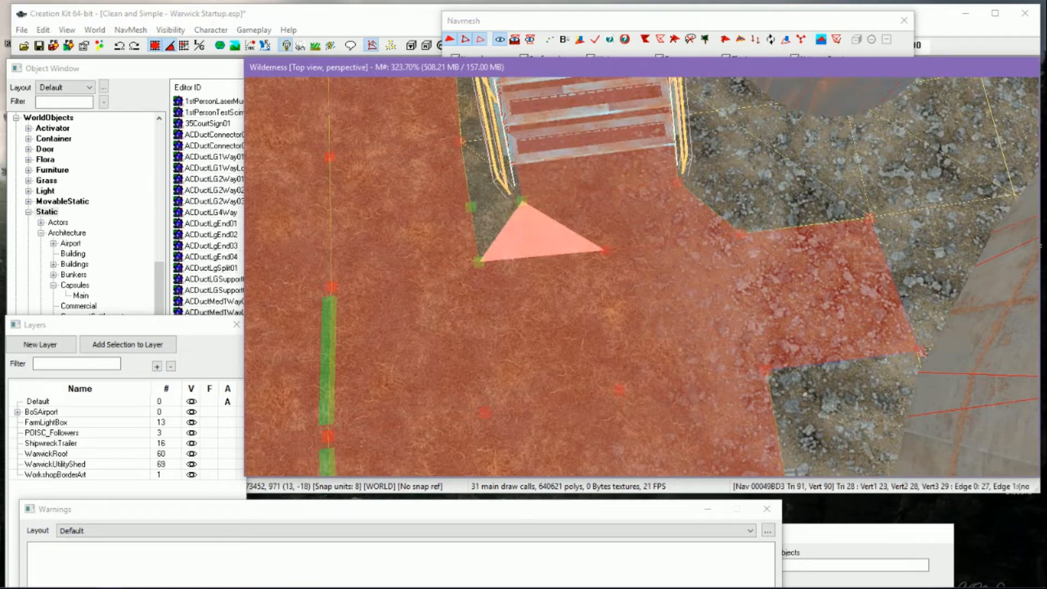
pyautogui.keyDown('ctrl'); pyautogui.rightClick(480, 261); pyautogui.keyUp('ctrl')
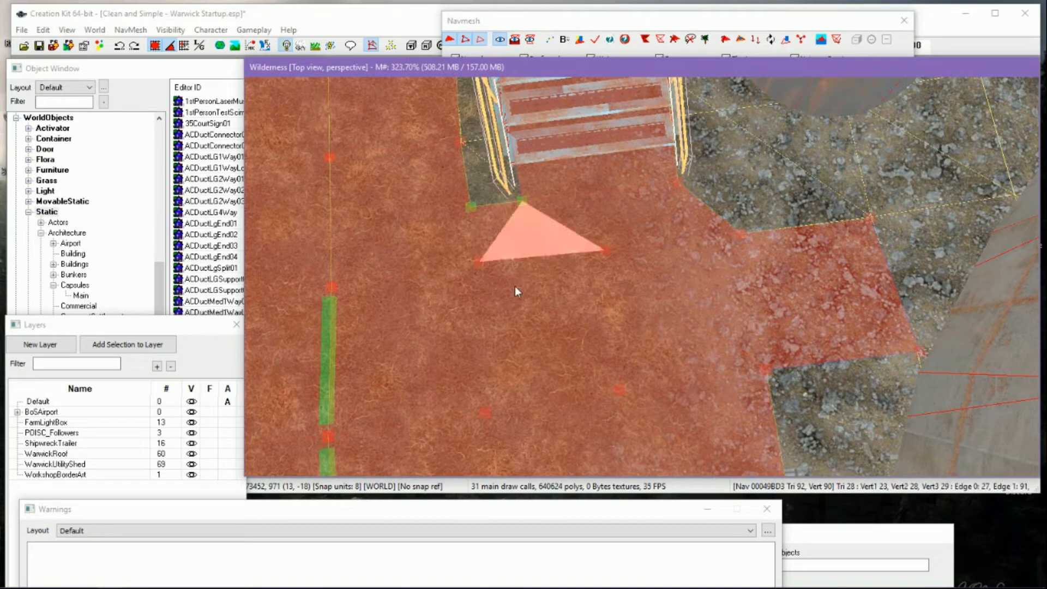
# Generate cover data for the cell's navmesh around the stairs and finalize that navmesh
pyautogui.moveTo(719, 299); pyautogui.dragTo(746, 305, button='middle')
pyautogui.scroll(-4, 746, 305)
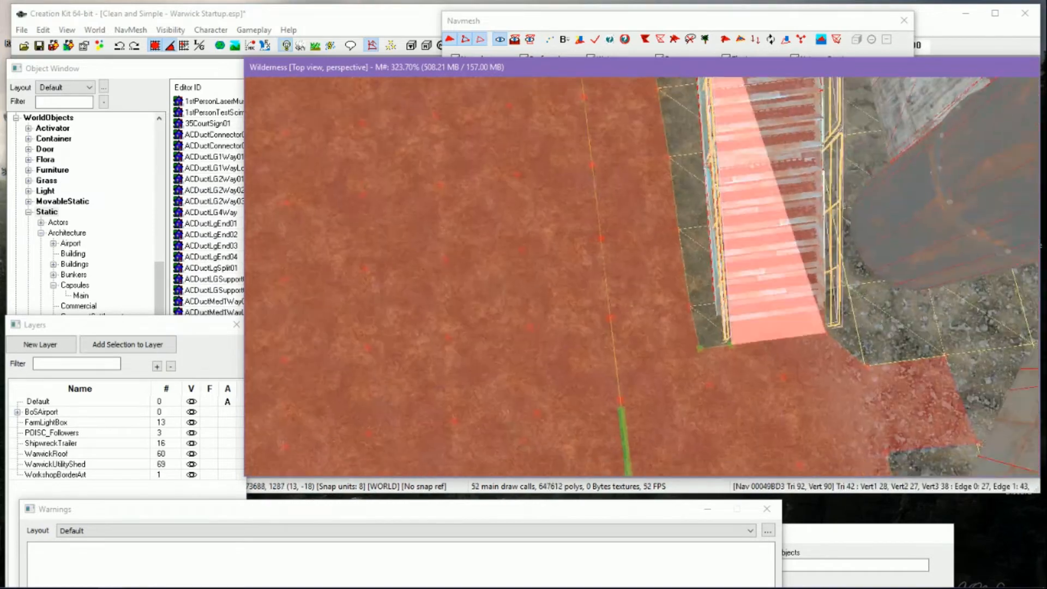
pyautogui.scroll(-2, 801, 329)
pyautogui.moveTo(802, 333); pyautogui.dragTo(768, 372, button='middle')
pyautogui.scroll(-2, 768, 372)
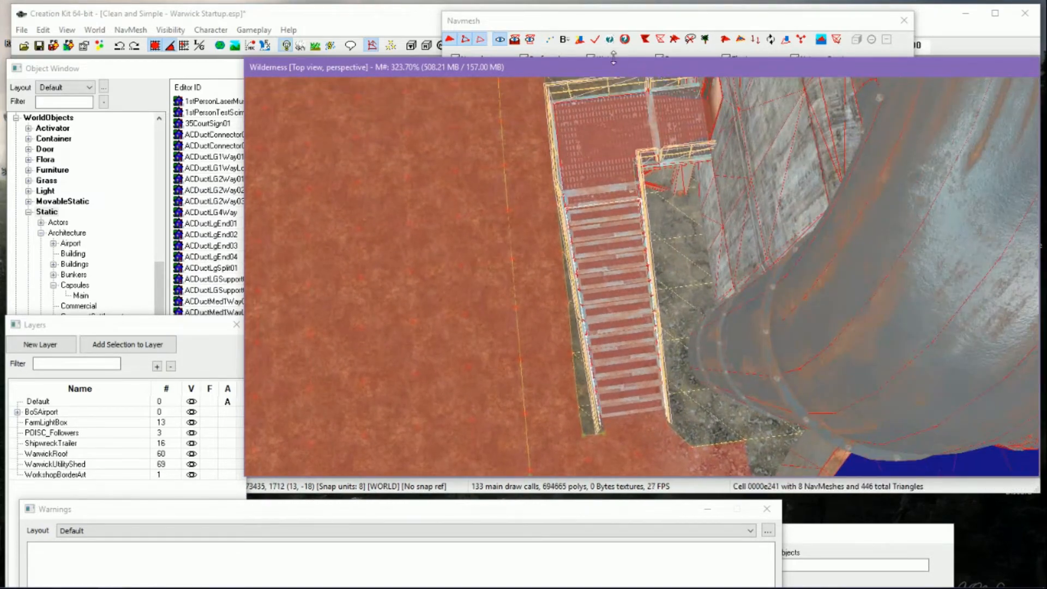
pyautogui.click(580, 39)
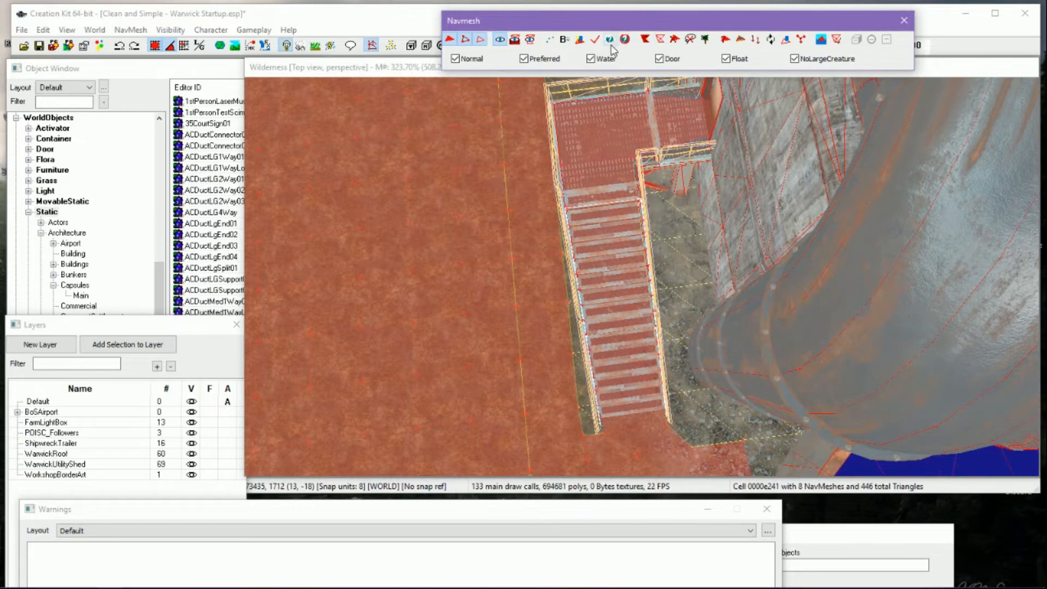
pyautogui.click(595, 40)
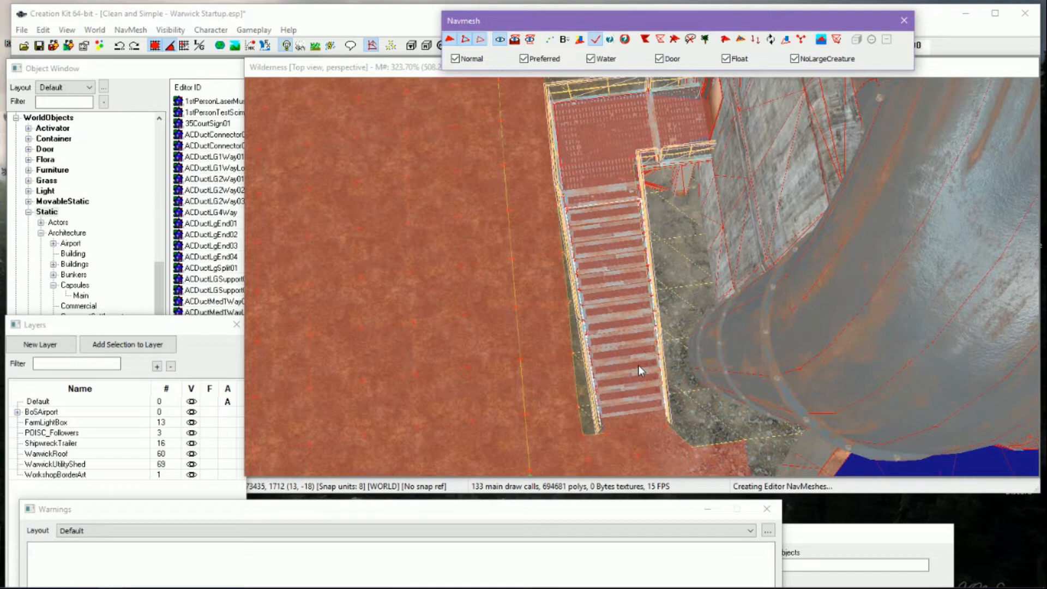
# Save the Clean and Simple - Warwick Startup.esp plugin with the finished stair navmesh
pyautogui.scroll(-2, 638, 365)
pyautogui.moveTo(638, 365); pyautogui.dragTo(609, 371, button='middle')
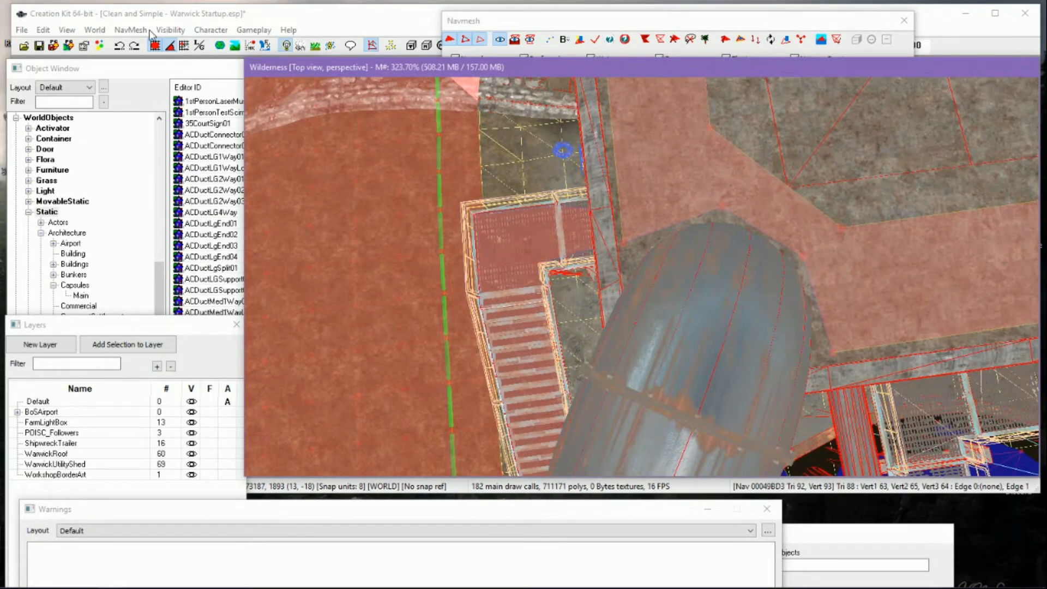
pyautogui.click(40, 47)
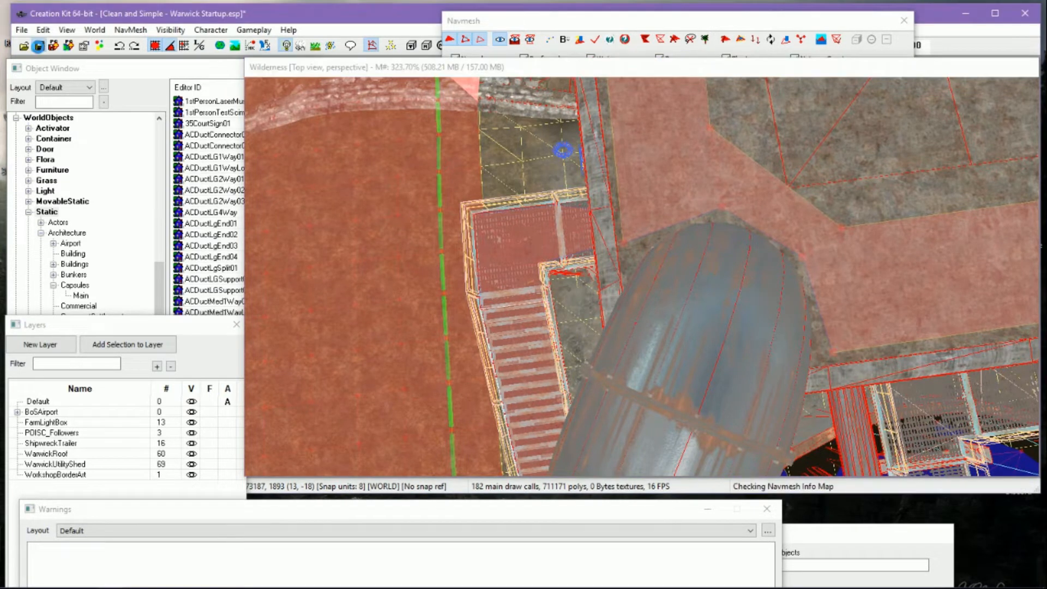
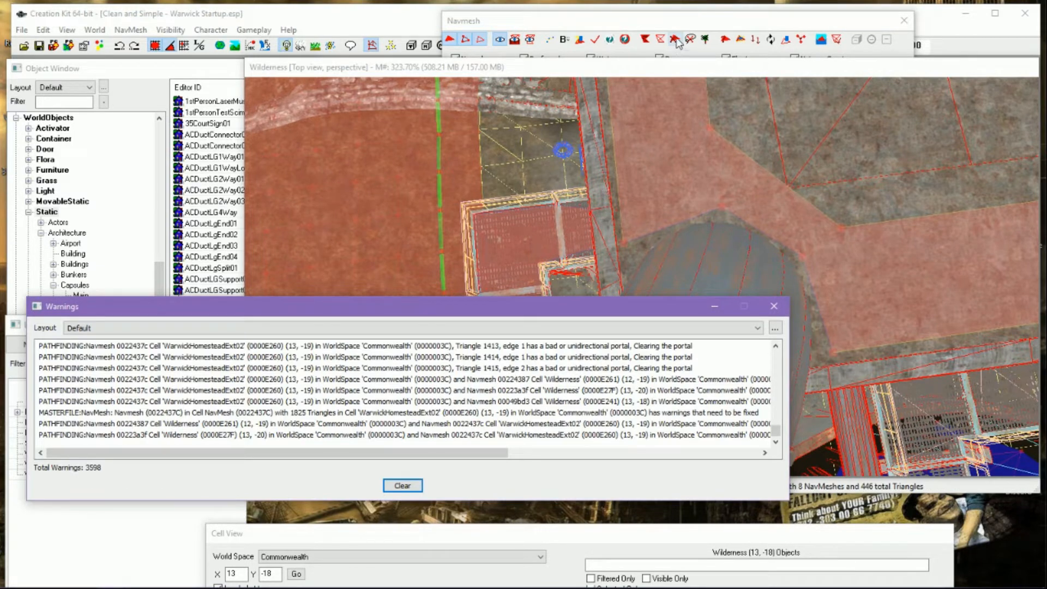
# Read the rest of the shared-edge warnings and go to navmesh 224387 through triangle selection
pyautogui.click(676, 43)
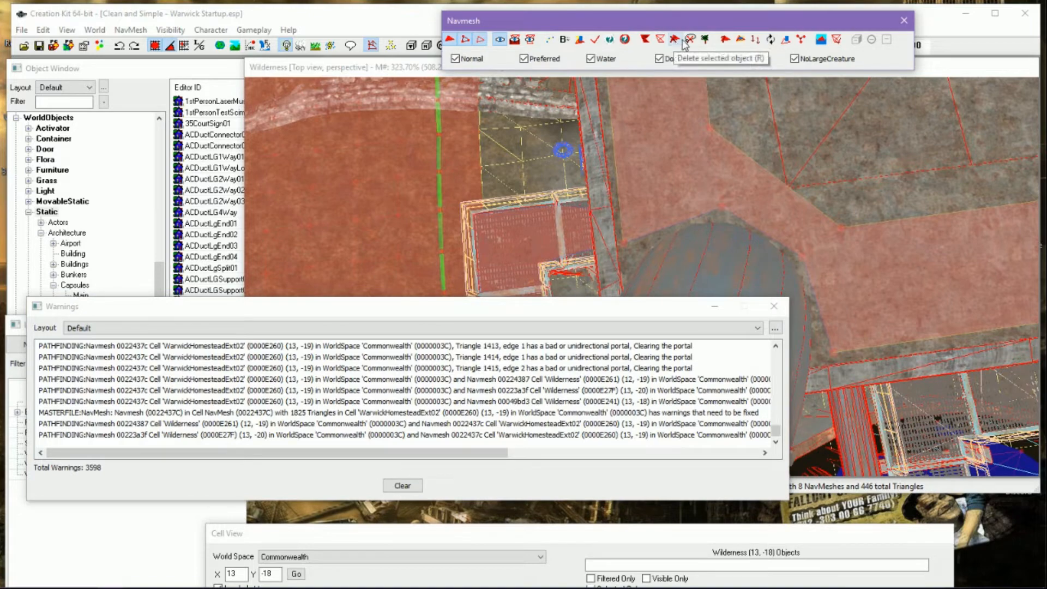
pyautogui.click(726, 42)
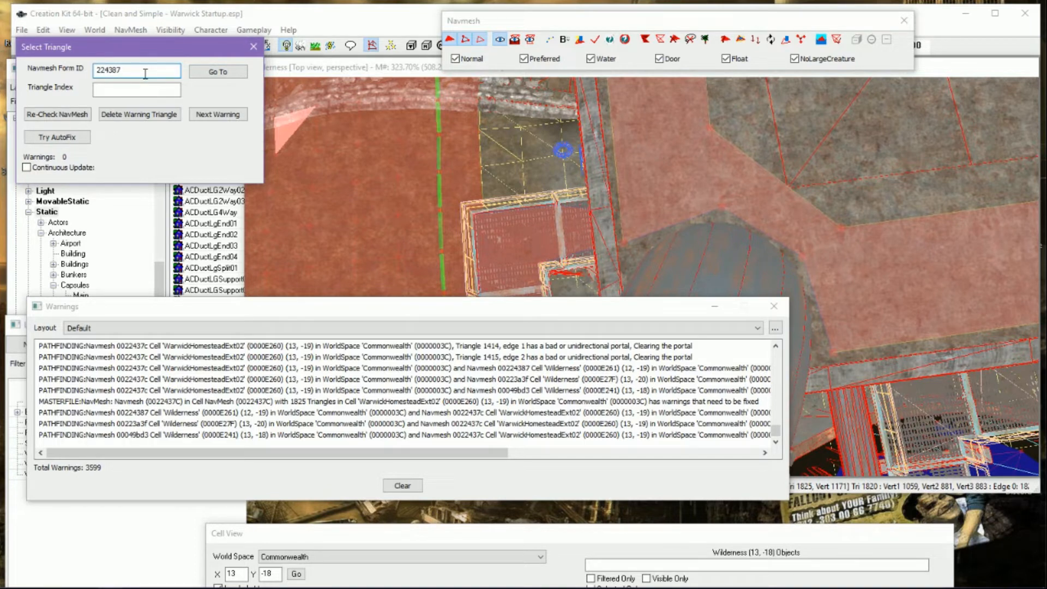
pyautogui.click(460, 456)
pyautogui.moveTo(460, 456); pyautogui.dragTo(615, 446)
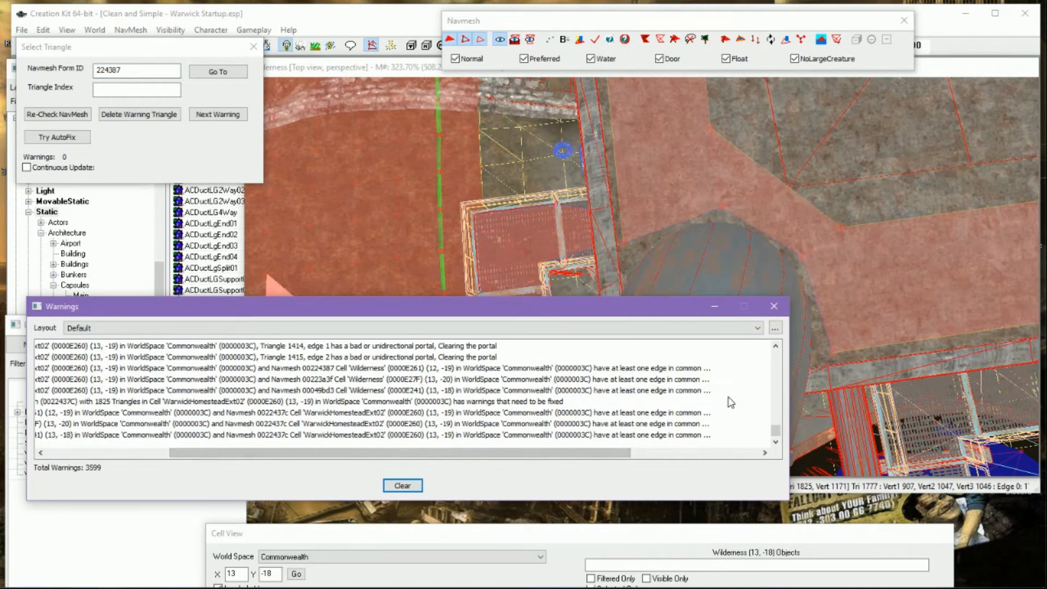
pyautogui.click(231, 77)
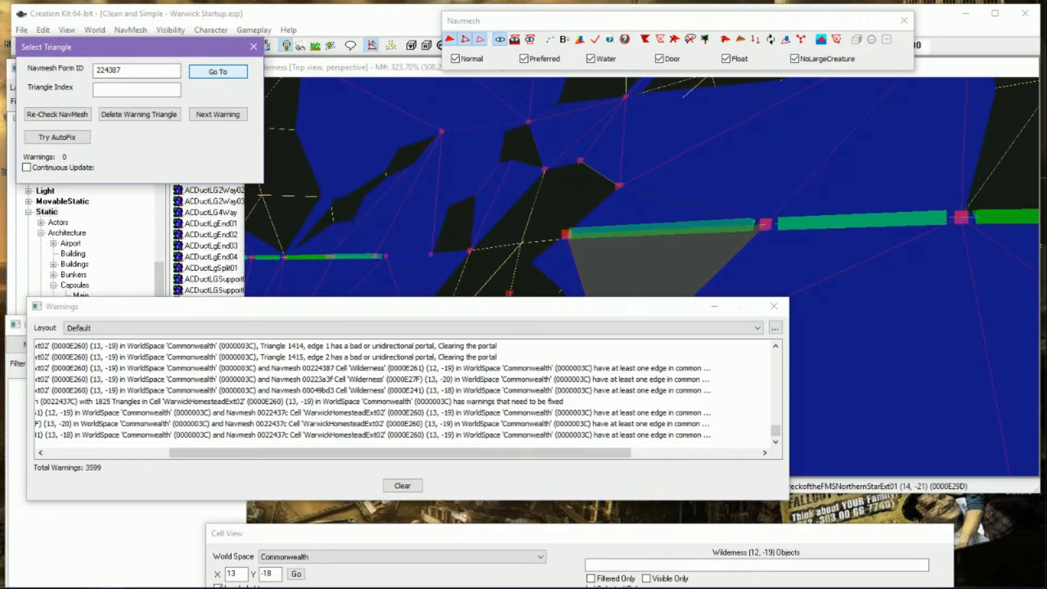
# Move the Warnings window clear of the render view and show the navmesh as a solid overlay
pyautogui.click(464, 311)
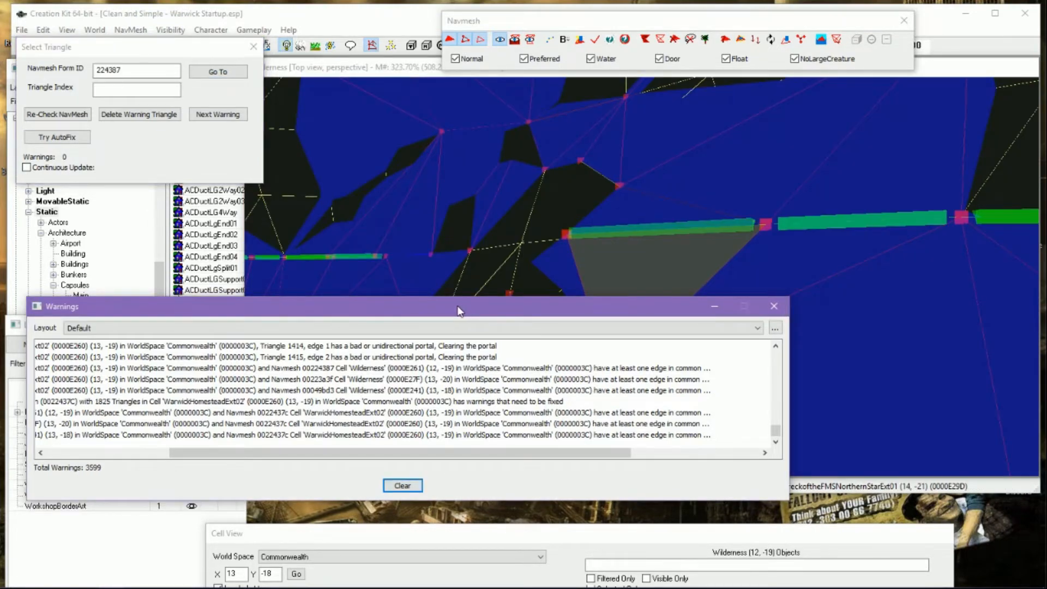
pyautogui.moveTo(460, 311); pyautogui.dragTo(466, 492)
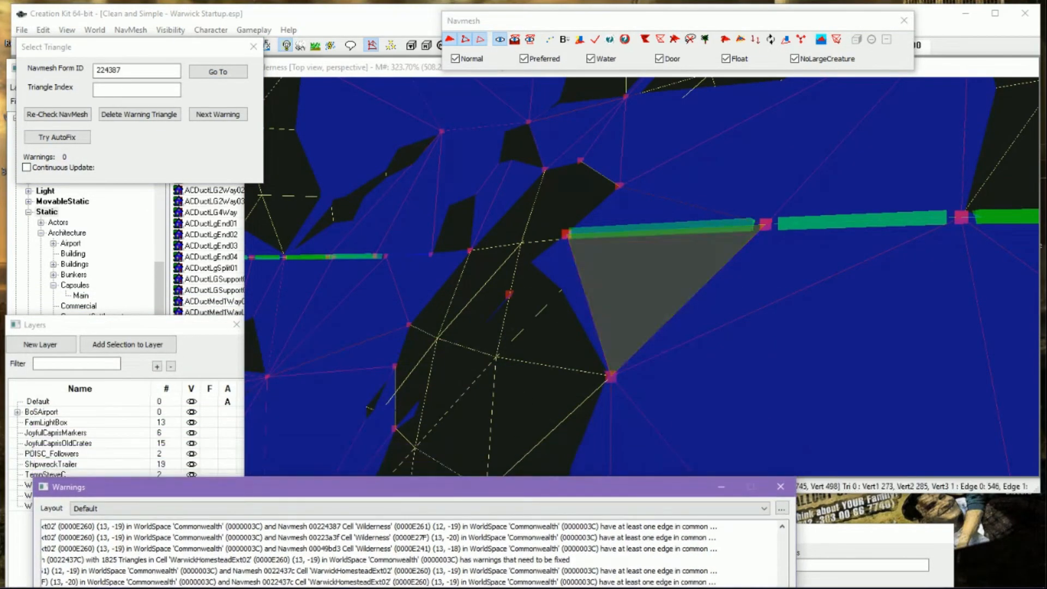
pyautogui.click(185, 47)
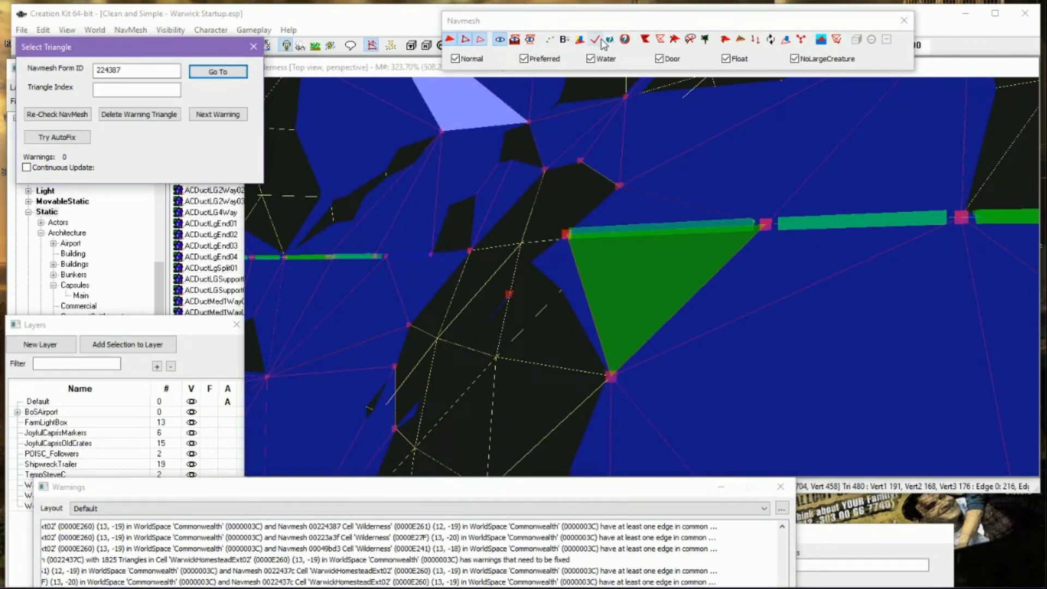
pyautogui.click(530, 39)
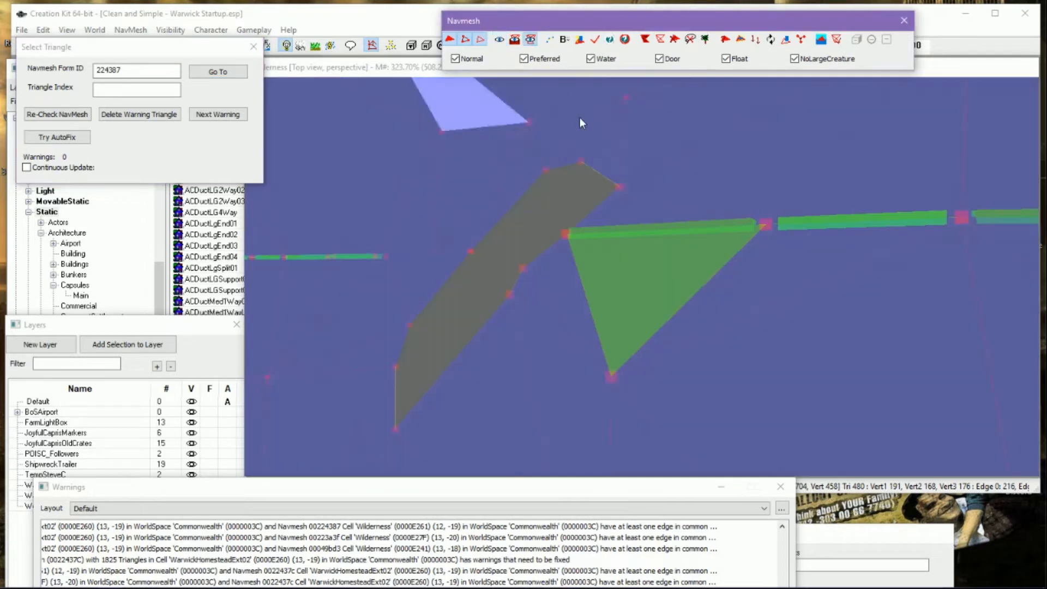
# Separate the overlapping border vertices where the green links meet the gap, and align both at the same point
pyautogui.scroll(-1, 714, 250)
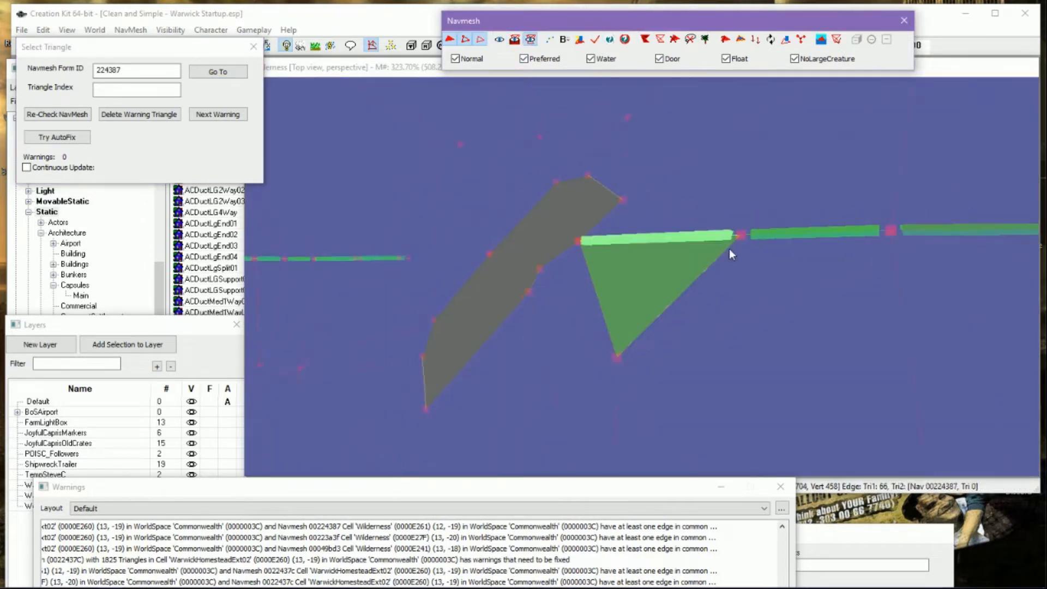
pyautogui.click(582, 248)
pyautogui.press('Delete')
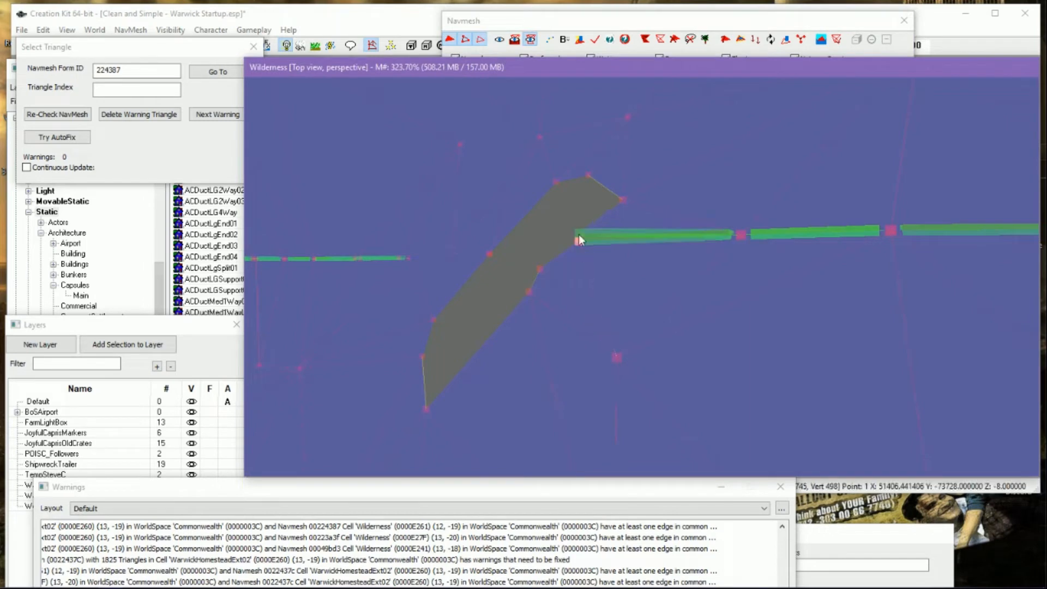
pyautogui.moveTo(578, 231)
pyautogui.mouseDown()
pyautogui.moveTo(578, 214)
pyautogui.moveTo(577, 254)
pyautogui.moveTo(571, 240)
pyautogui.mouseUp()
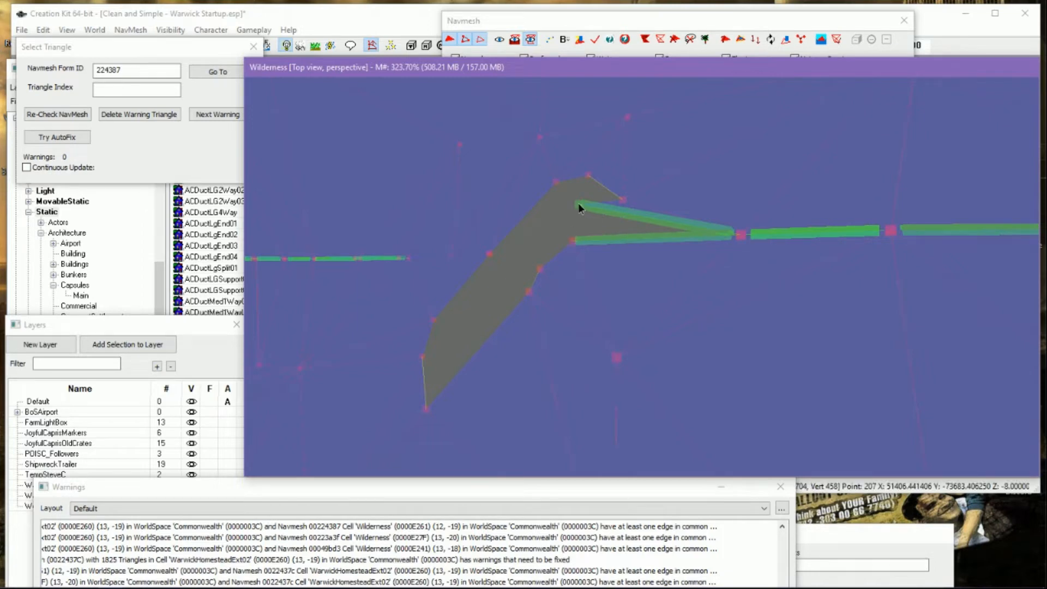
pyautogui.moveTo(578, 204); pyautogui.dragTo(571, 241)
pyautogui.scroll(-5, 611, 232)
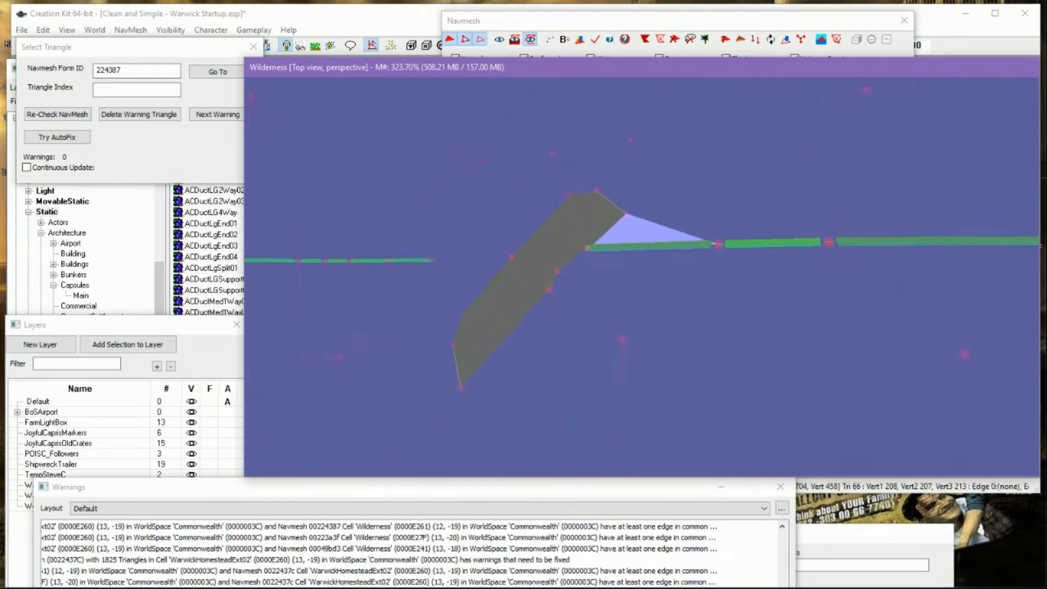
# Pull the unmatched border vertex between the last green link and the gap off the border line to expose the opposite edge
pyautogui.moveTo(757, 366); pyautogui.dragTo(409, 306, button='middle')
pyautogui.moveTo(777, 243); pyautogui.dragTo(704, 346, button='middle')
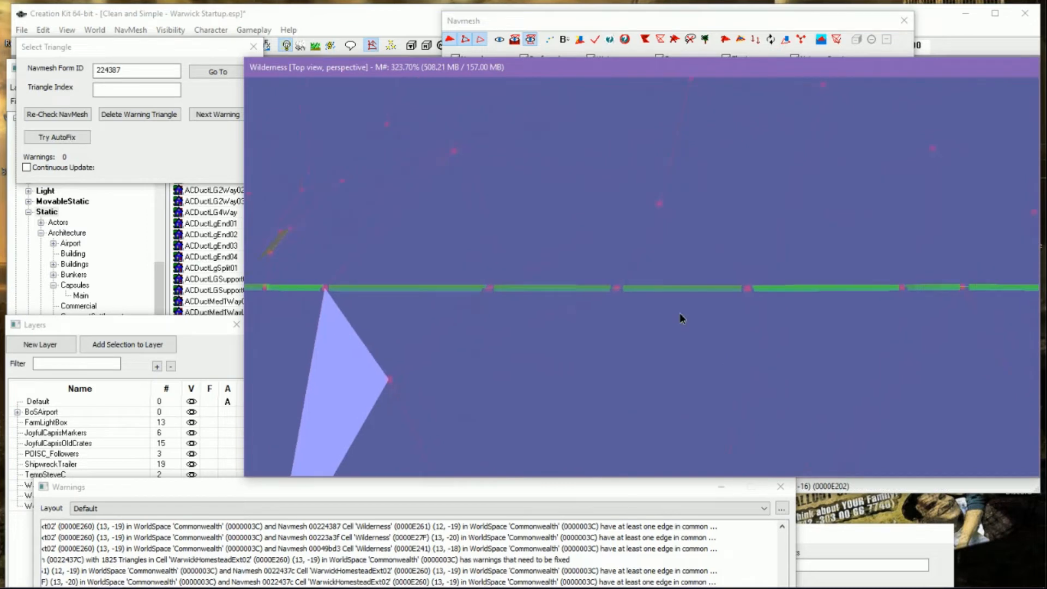
pyautogui.scroll(-3, 624, 331)
pyautogui.moveTo(624, 332); pyautogui.dragTo(475, 256, button='middle')
pyautogui.moveTo(591, 336); pyautogui.dragTo(748, 341, button='middle')
pyautogui.scroll(2, 772, 315)
pyautogui.scroll(3, 748, 341)
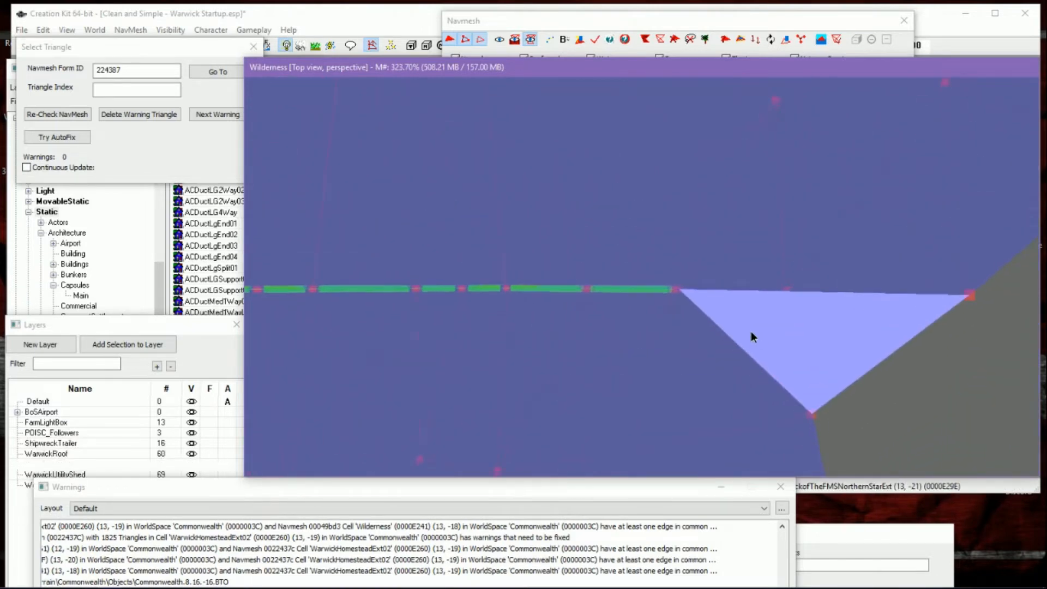
pyautogui.scroll(2, 745, 327)
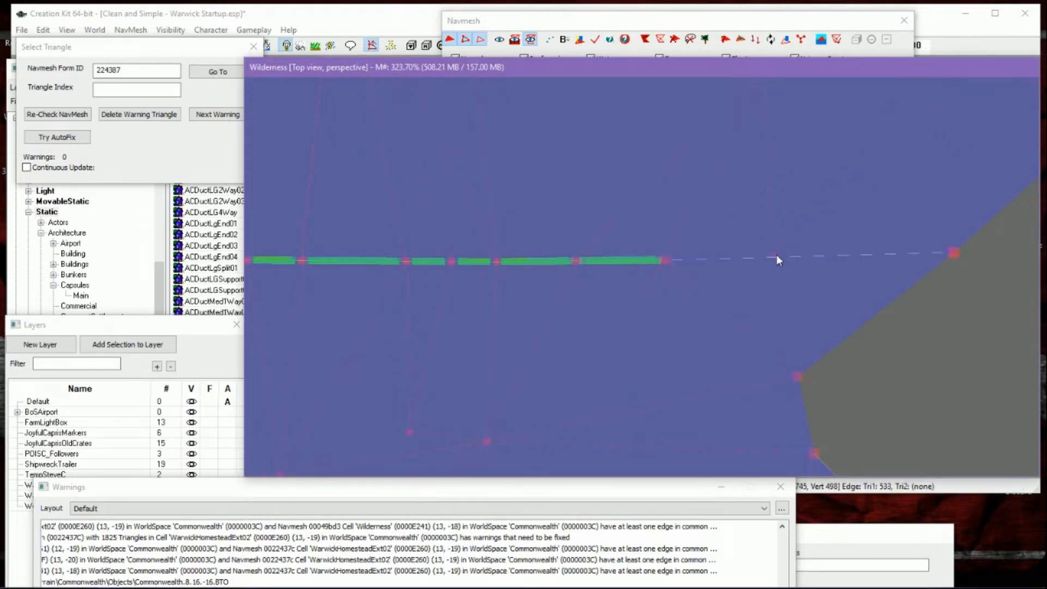
pyautogui.moveTo(775, 255); pyautogui.dragTo(775, 230)
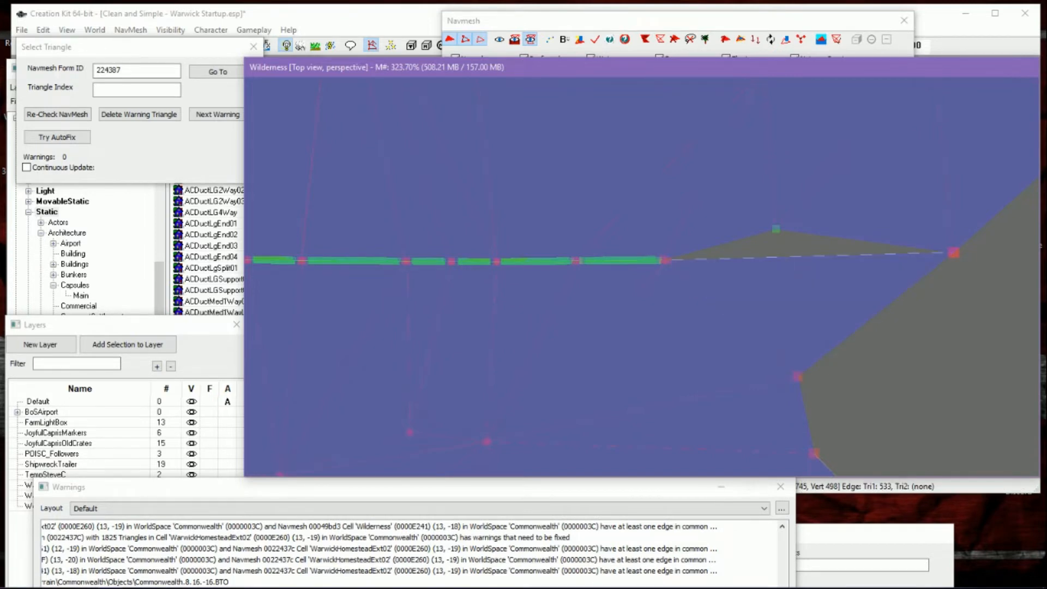
# Add a vertex on the exposed opposite border edge and move the pulled vertex back onto it
pyautogui.scroll(-2, 734, 314)
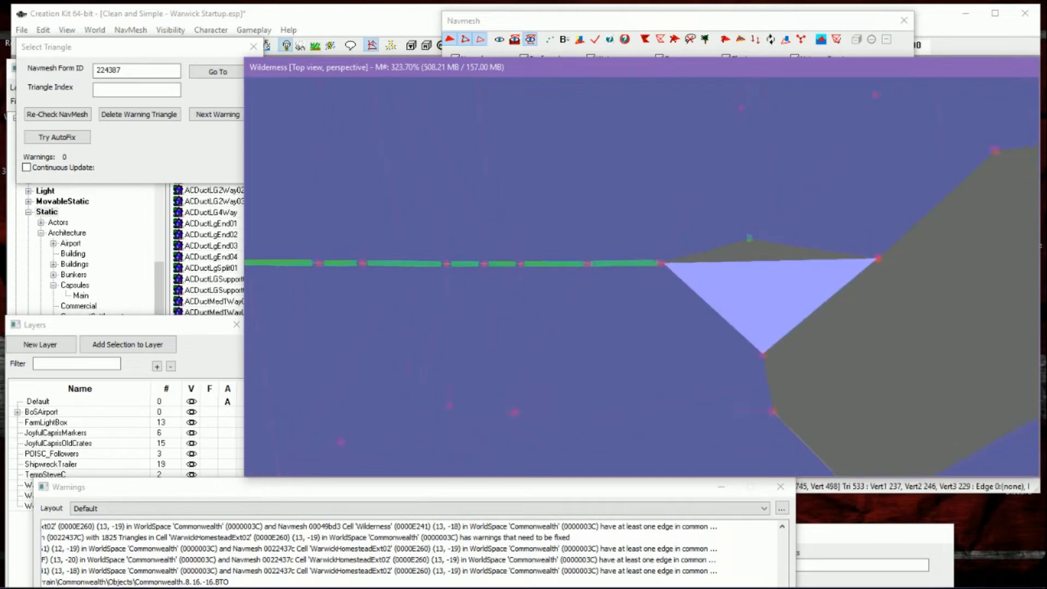
pyautogui.scroll(-2, 779, 283)
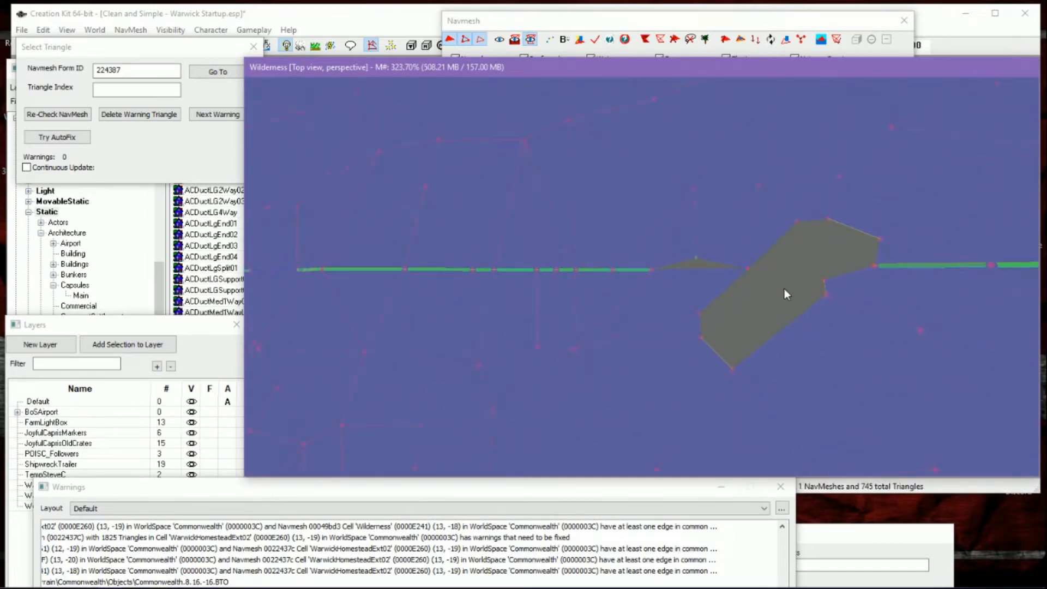
pyautogui.scroll(1, 784, 289)
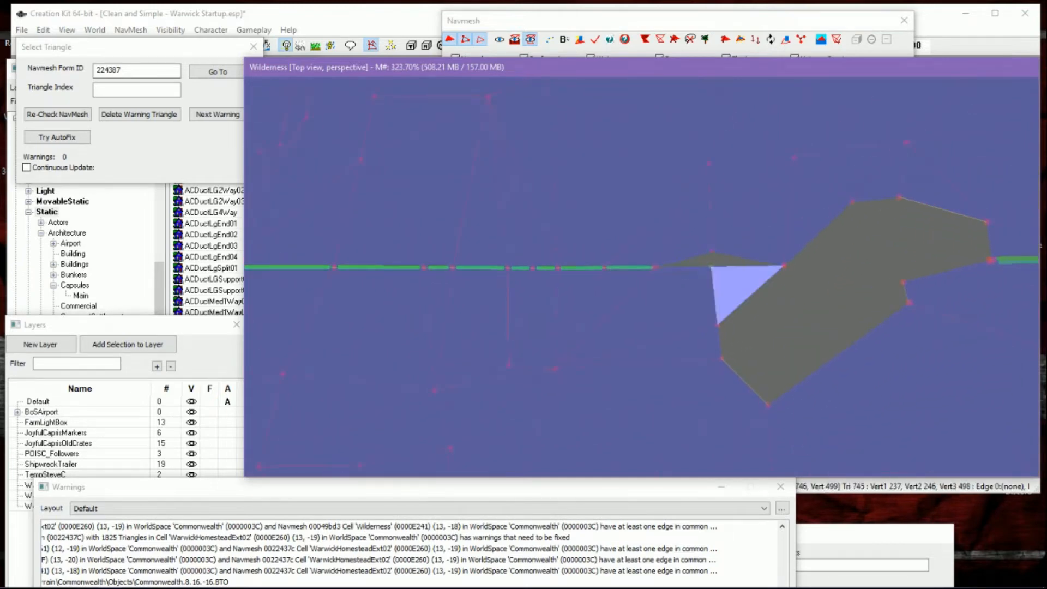
pyautogui.scroll(1, 736, 267)
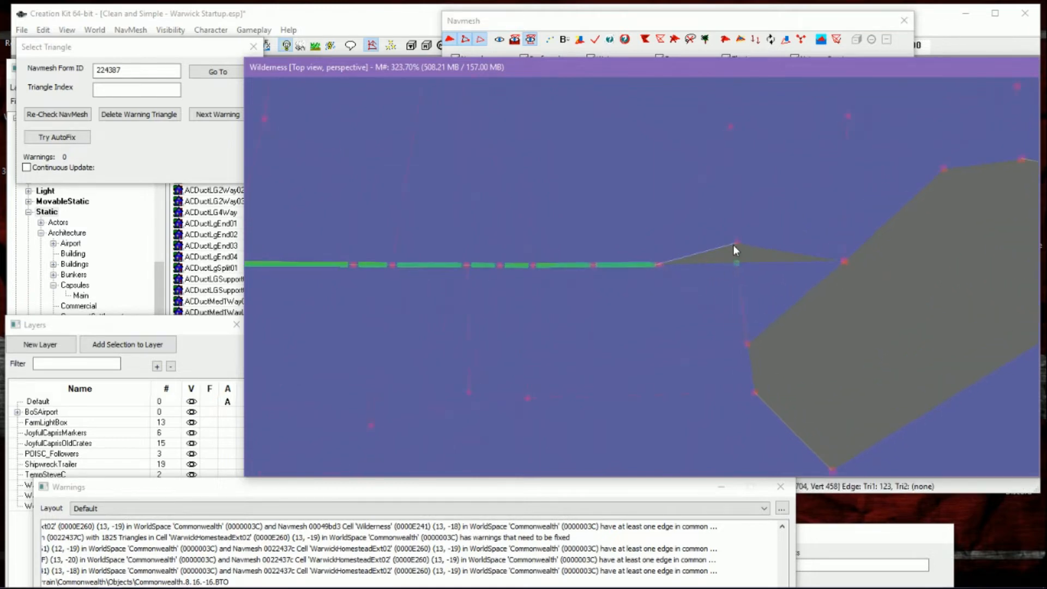
pyautogui.moveTo(735, 243); pyautogui.dragTo(736, 262)
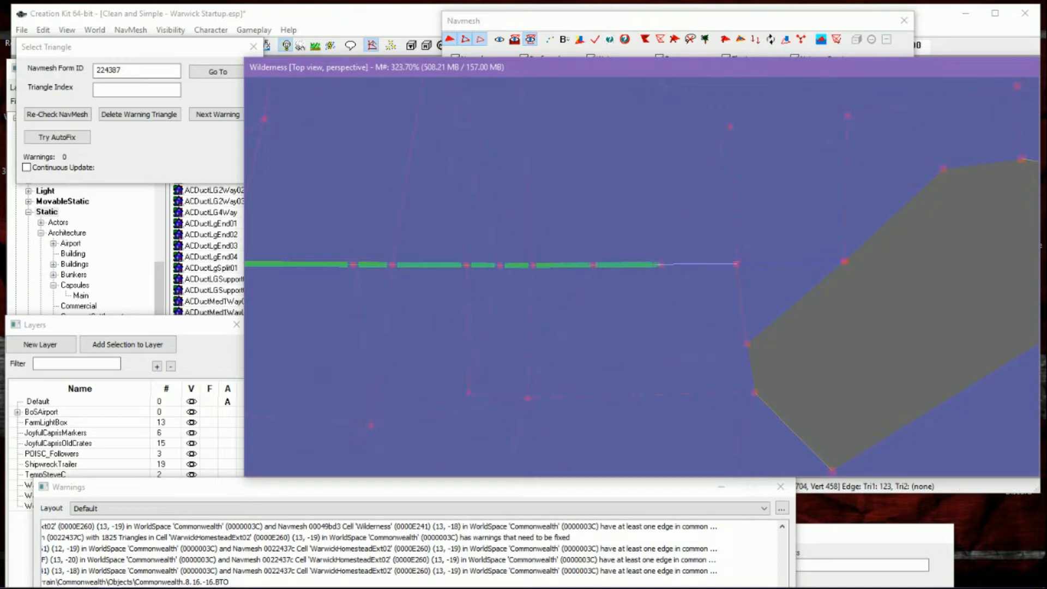
# Generate cover data again and finalize the navmesh of cell 12, -19 to link the newly matched border edges
pyautogui.scroll(-3, 660, 264)
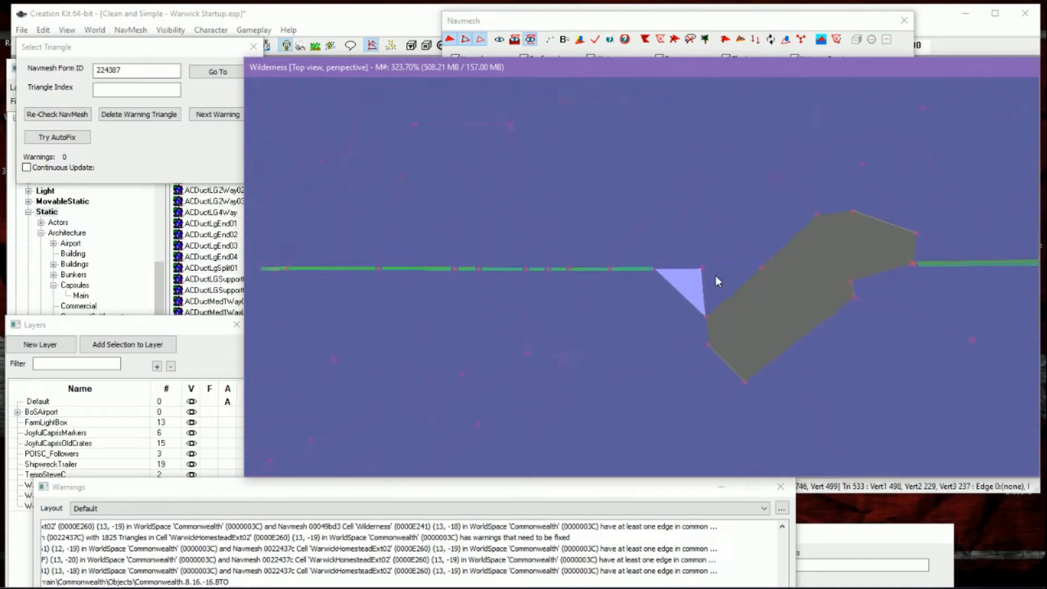
pyautogui.click(584, 42)
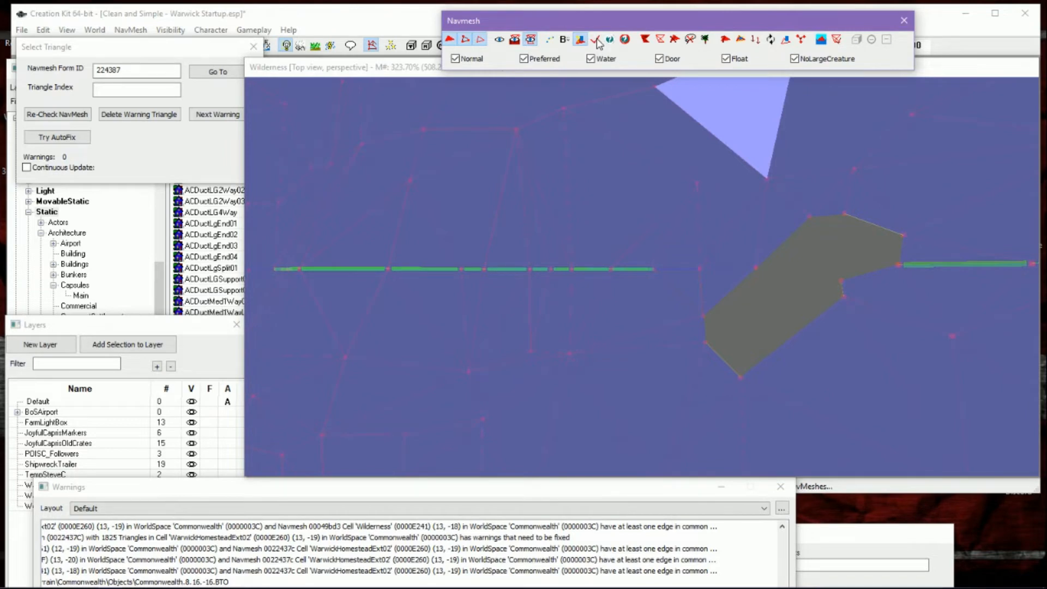
pyautogui.click(597, 42)
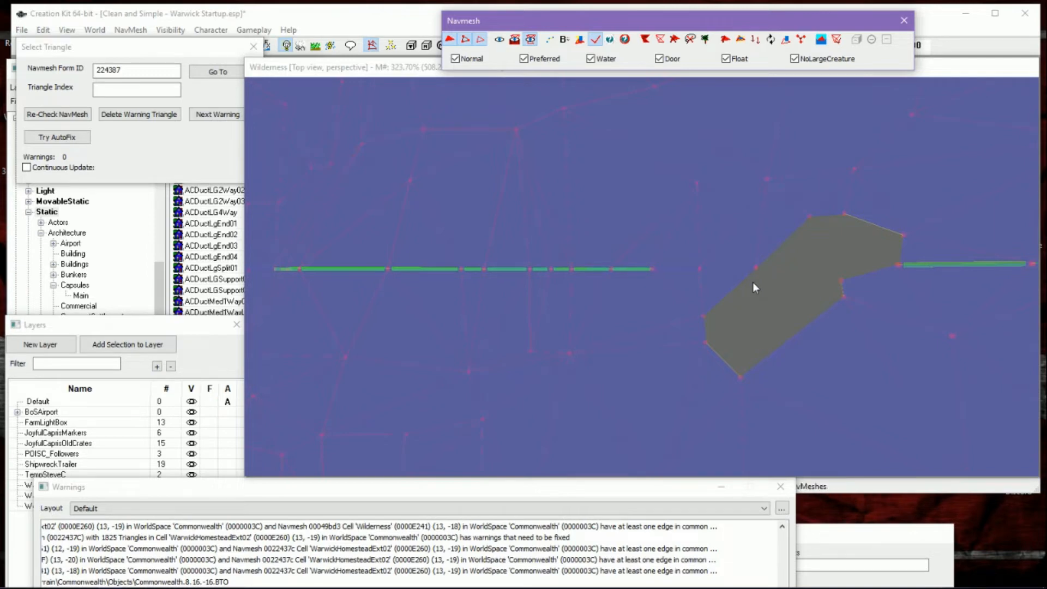
# Pull the border vertex in the next unlinked stretch between the green links off the border line
pyautogui.scroll(-2, 742, 281)
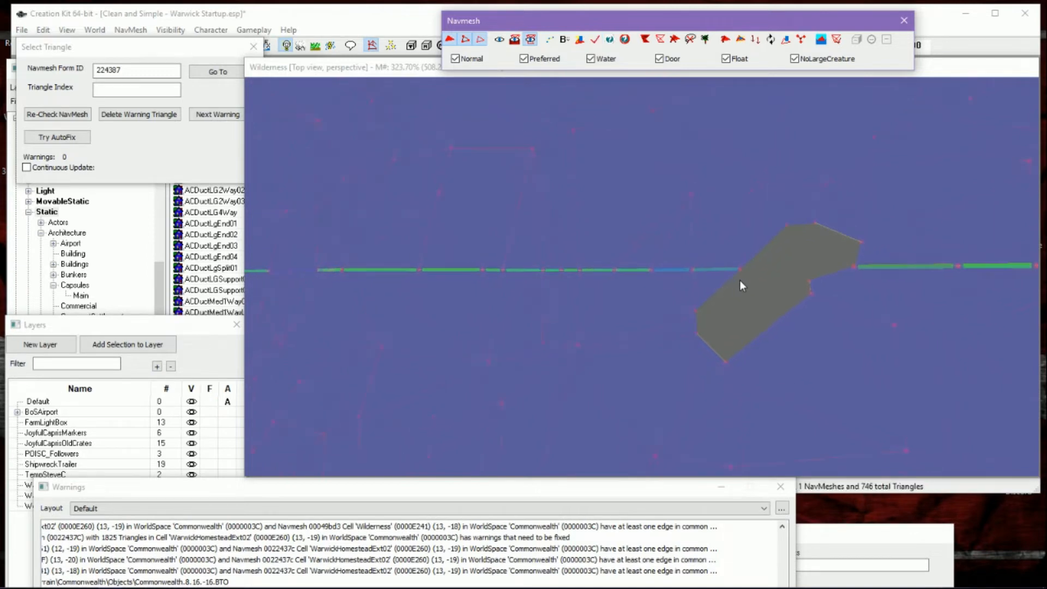
pyautogui.moveTo(740, 280); pyautogui.dragTo(828, 280, button='middle')
pyautogui.scroll(3, 539, 282)
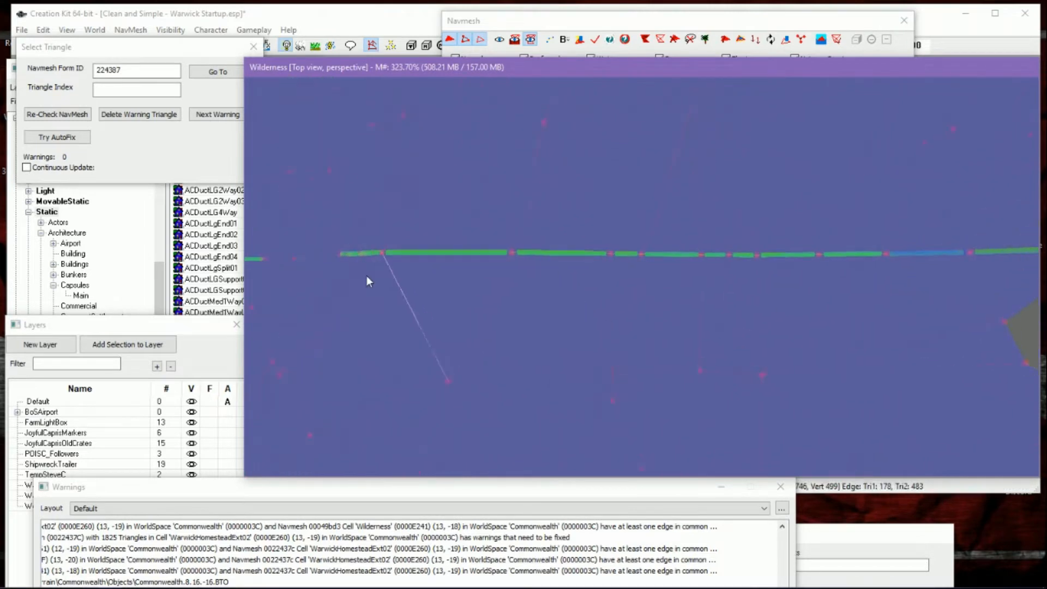
pyautogui.moveTo(328, 266); pyautogui.dragTo(374, 289, button='middle')
pyautogui.scroll(1, 443, 273)
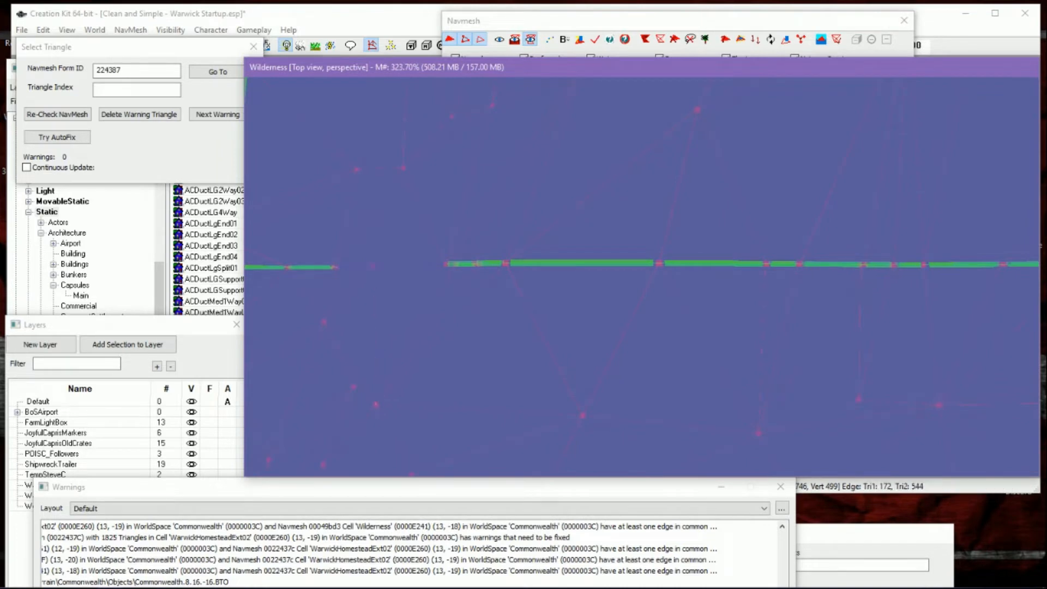
pyautogui.moveTo(373, 265); pyautogui.dragTo(376, 281)
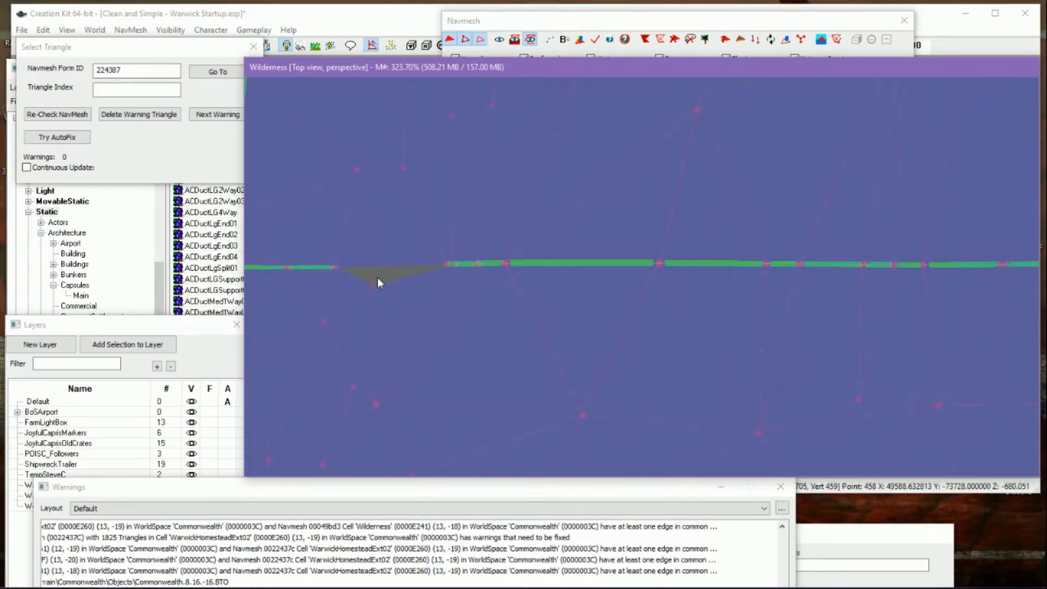
# Return the pulled vertex to the cell border and shift it toward its counterpart on the opposite edge of the unlinked stretch
pyautogui.click(374, 284)
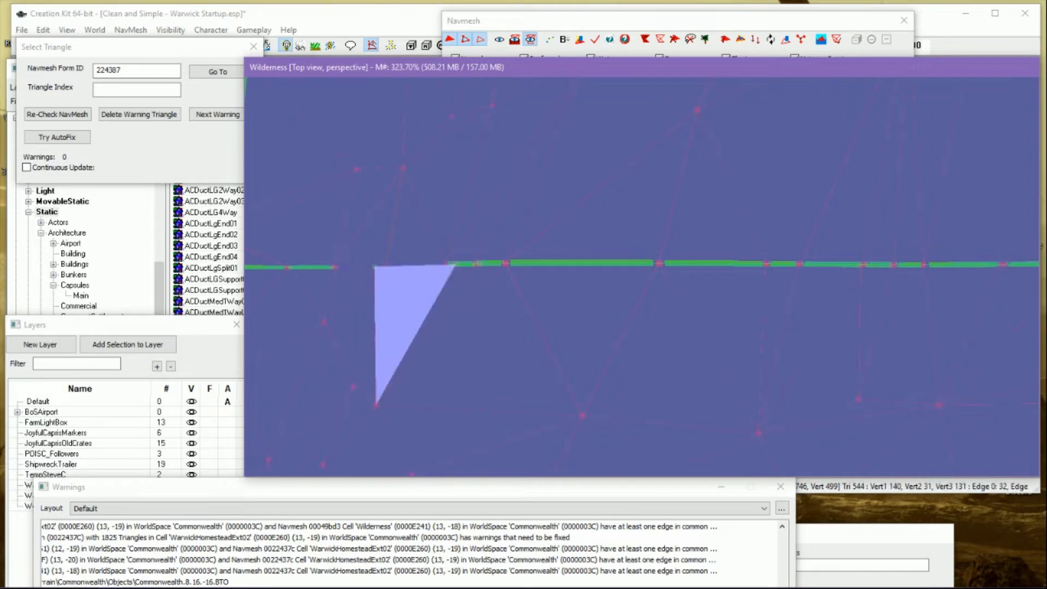
pyautogui.keyDown('shift'); pyautogui.moveTo(401, 305); pyautogui.dragTo(671, 219, button='middle'); pyautogui.keyUp('shift')
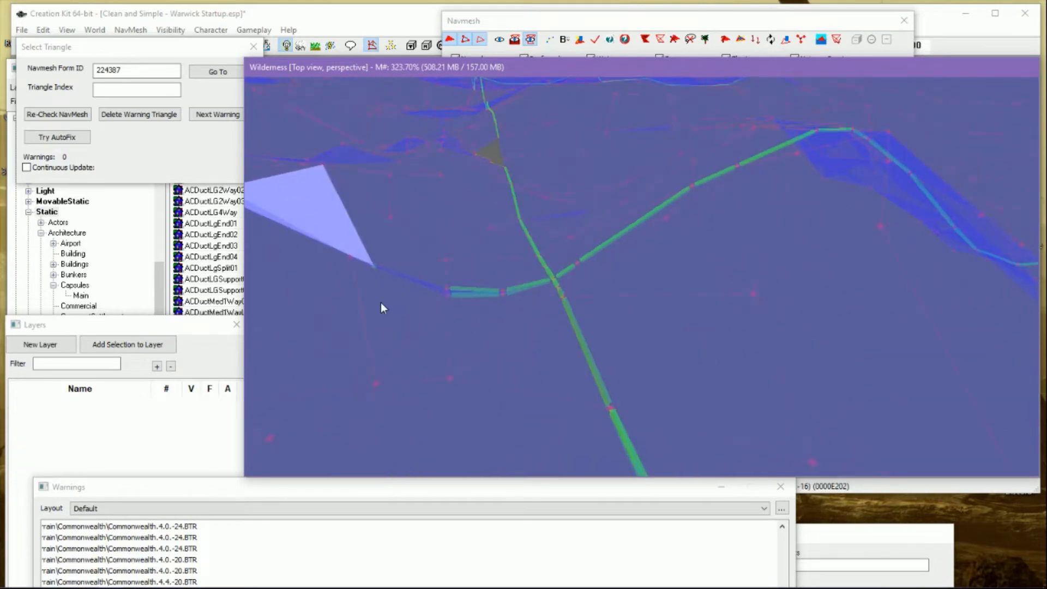
pyautogui.keyDown('shift'); pyautogui.moveTo(382, 308); pyautogui.dragTo(469, 298, button='middle'); pyautogui.keyUp('shift')
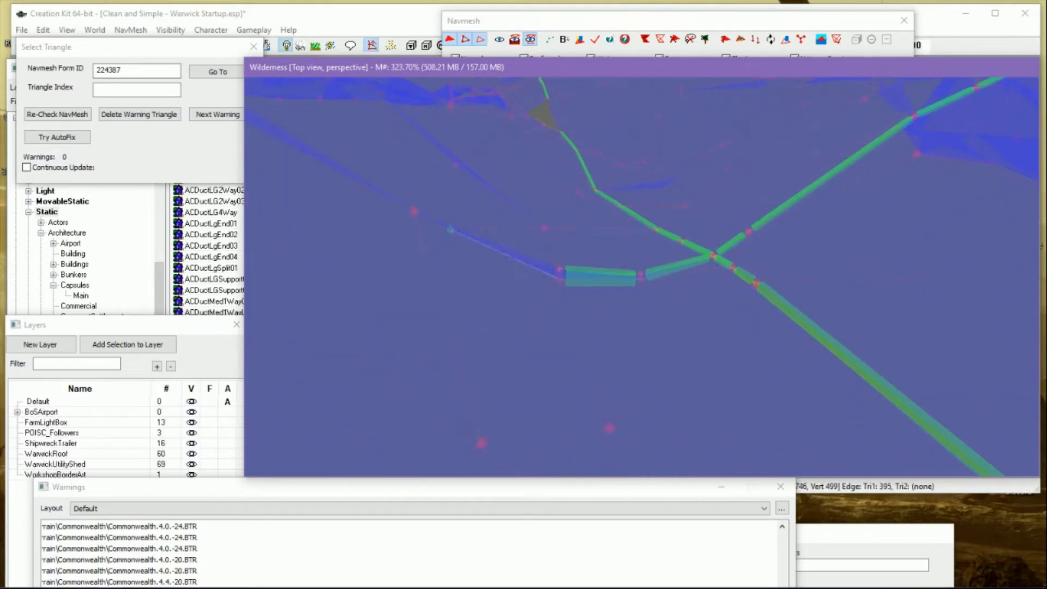
pyautogui.moveTo(450, 231); pyautogui.dragTo(428, 228)
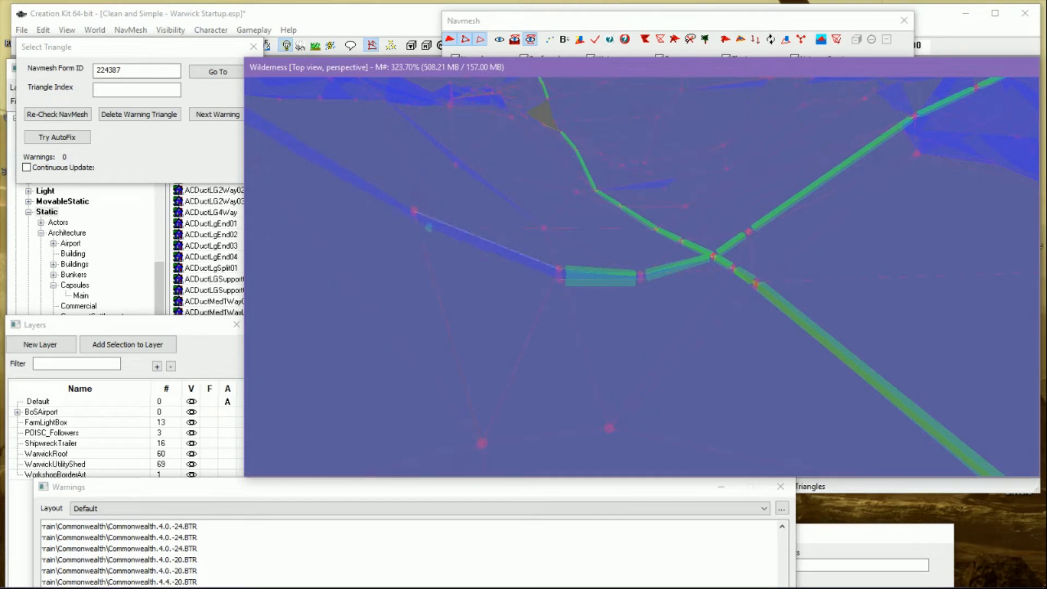
pyautogui.click(485, 305)
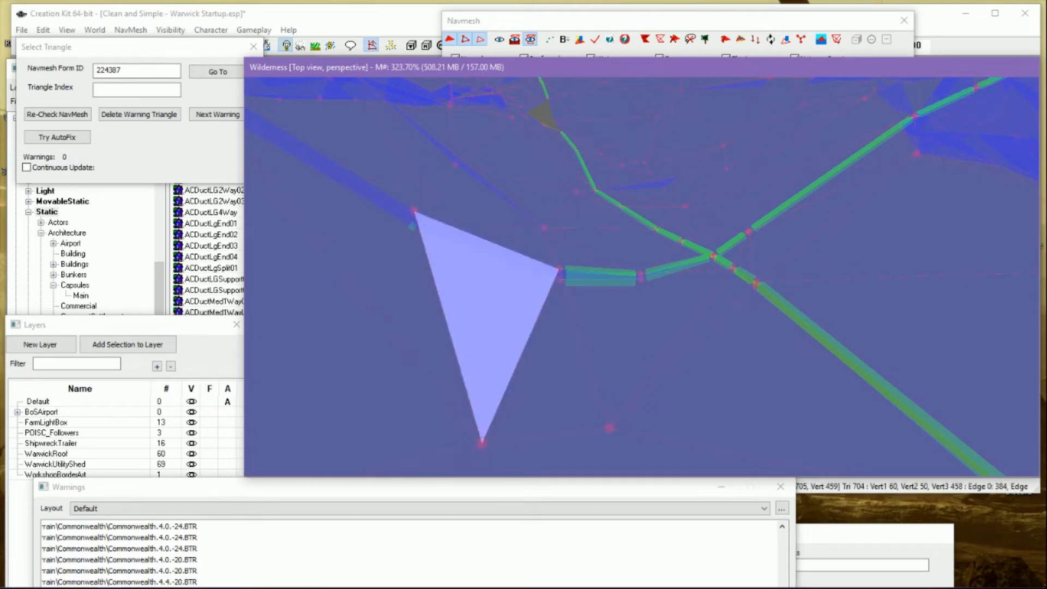
pyautogui.click(415, 212)
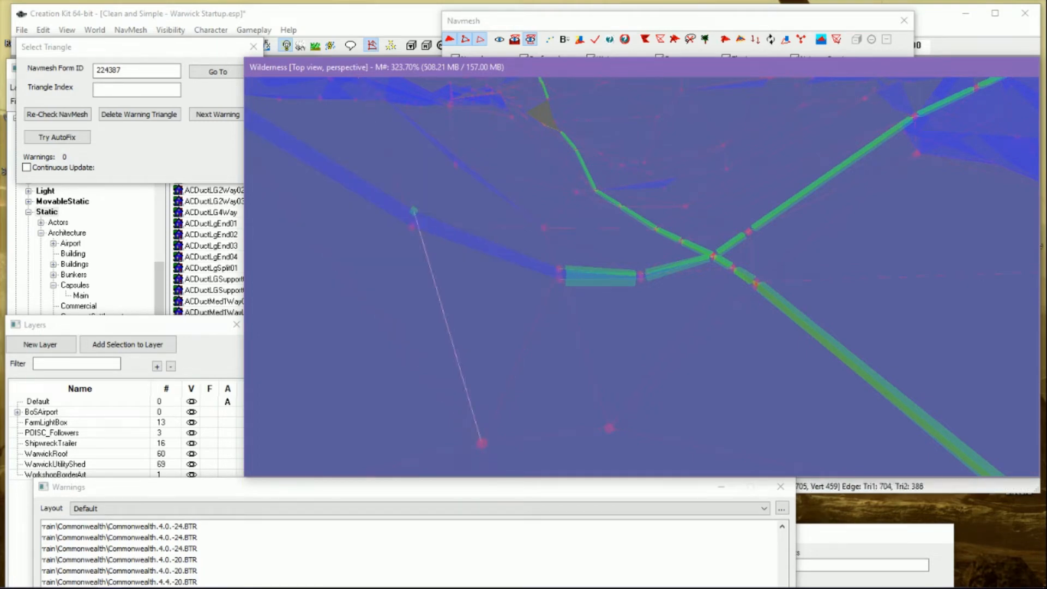
# Align the border vertex with its counterpart from the neighbouring navmesh as seen from above, closing the gap between them
pyautogui.keyDown('shift'); pyautogui.moveTo(415, 211); pyautogui.dragTo(490, 276, button='middle'); pyautogui.keyUp('shift')
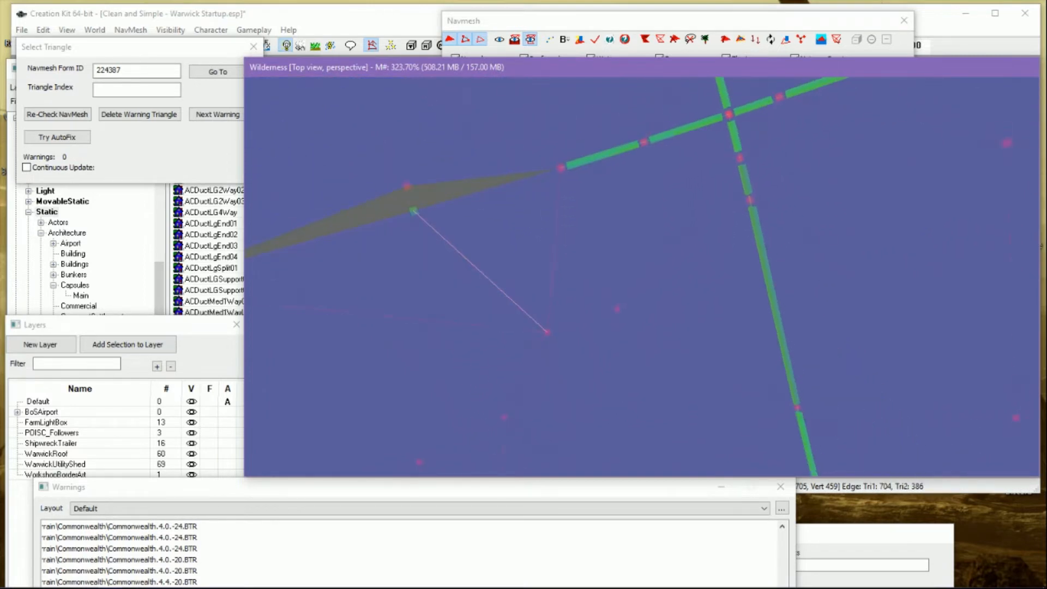
pyautogui.click(407, 187)
pyautogui.moveTo(407, 186); pyautogui.dragTo(418, 212)
pyautogui.click(416, 210)
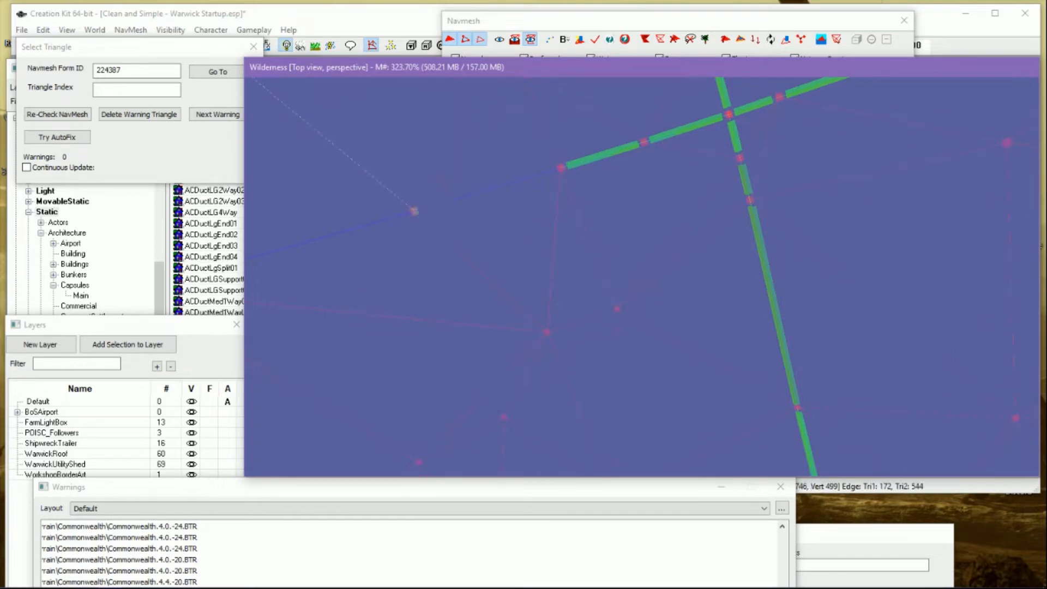
pyautogui.click(418, 211)
pyautogui.click(417, 214)
pyautogui.click(414, 210)
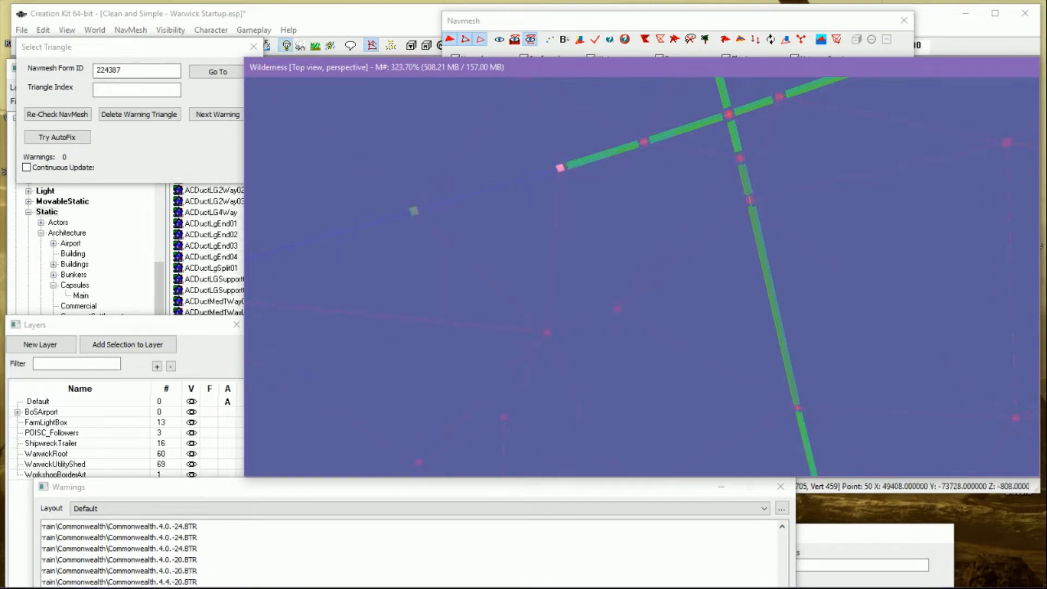
# Match the heights of the two overlapping border vertices so they sit at the same point
pyautogui.keyDown('shift'); pyautogui.moveTo(562, 168); pyautogui.dragTo(581, 244, button='middle'); pyautogui.keyUp('shift')
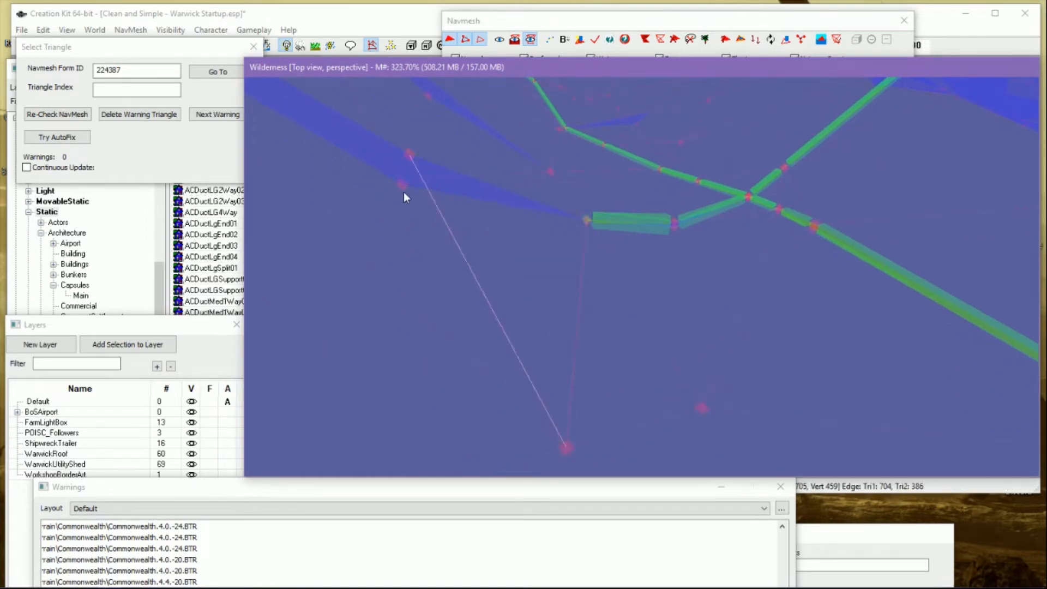
pyautogui.click(402, 178)
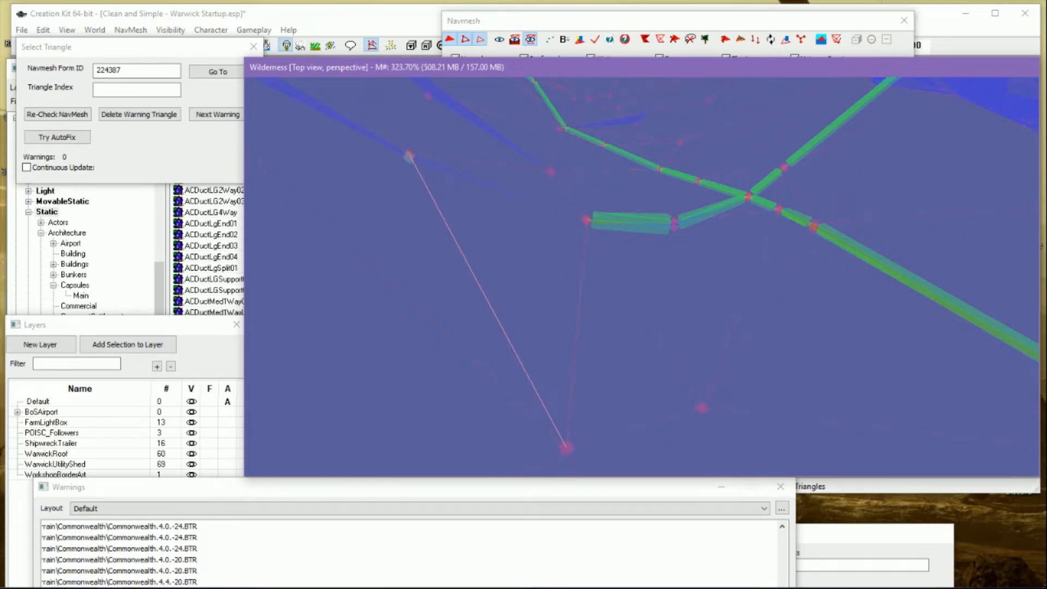
pyautogui.click(409, 156)
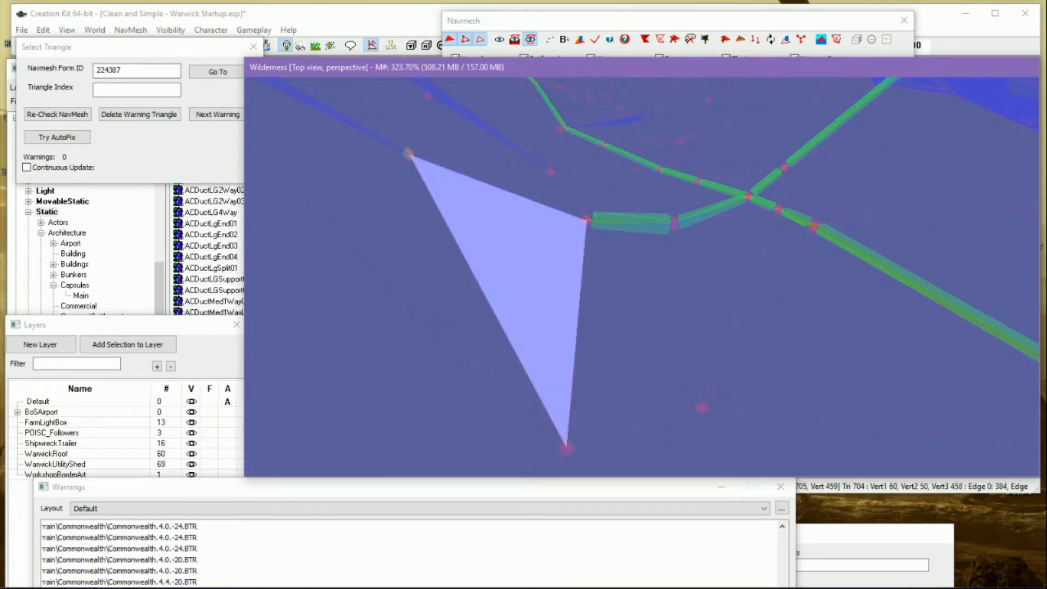
# Generate cover data and finalize the edited navmesh to link the newly matched border edges
pyautogui.scroll(-3, 509, 300)
pyautogui.moveTo(509, 300); pyautogui.dragTo(475, 402, button='middle')
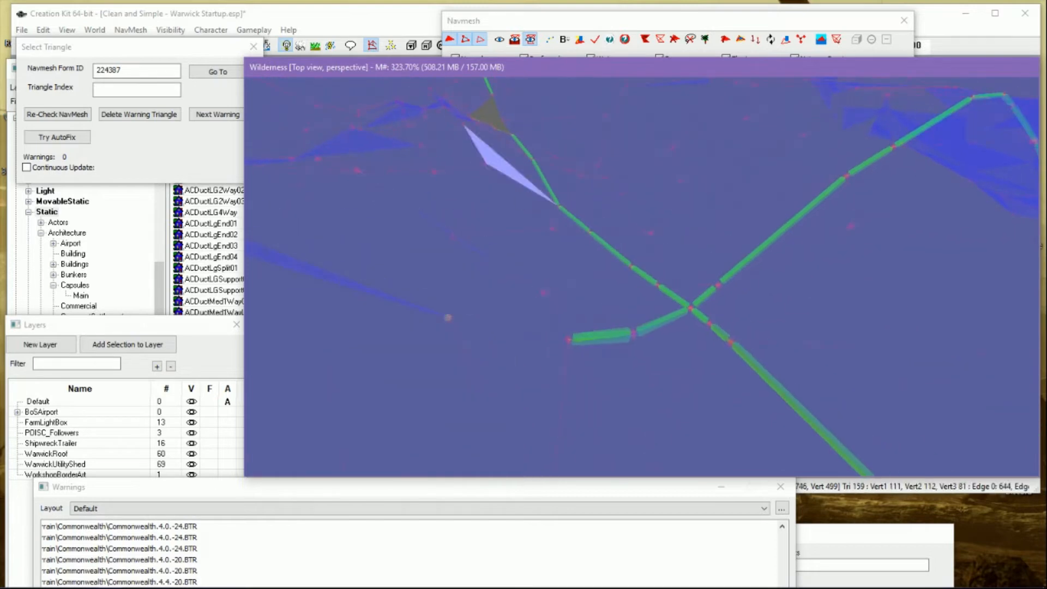
pyautogui.click(583, 49)
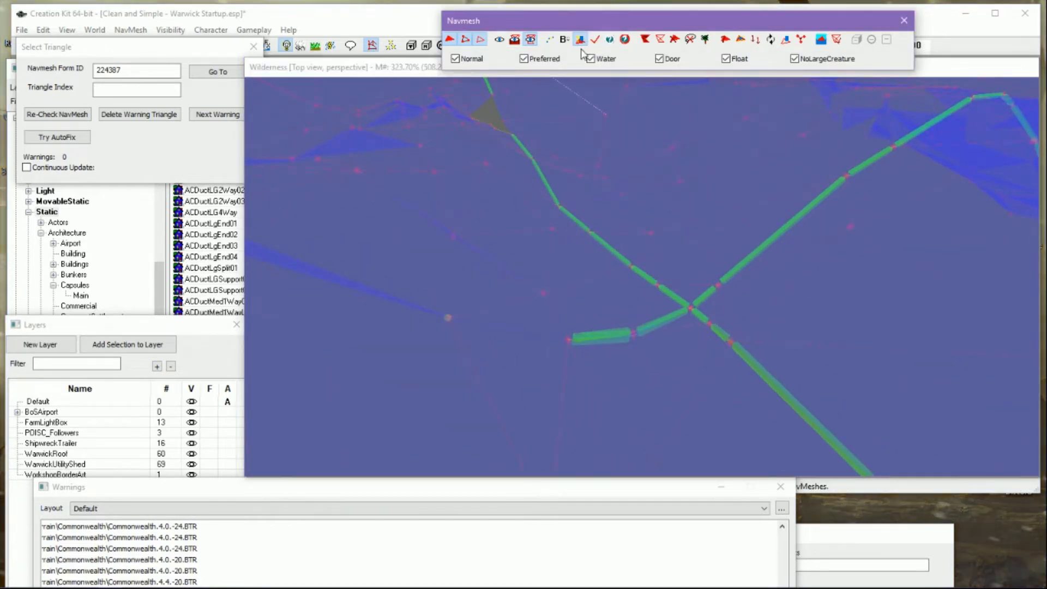
pyautogui.click(596, 44)
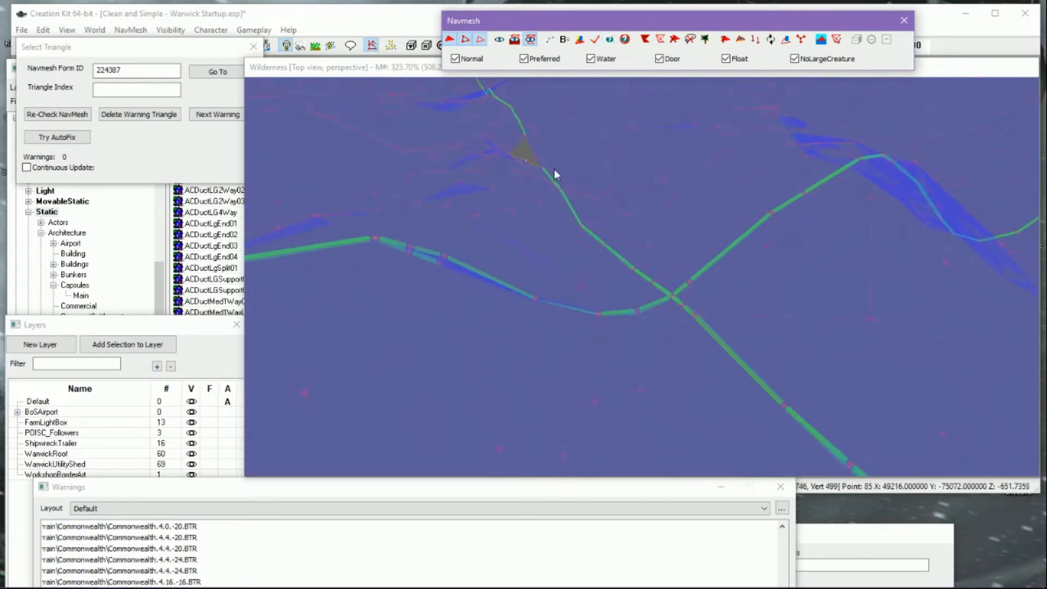
pyautogui.click(579, 222)
pyautogui.moveTo(579, 224); pyautogui.dragTo(575, 281, button='middle')
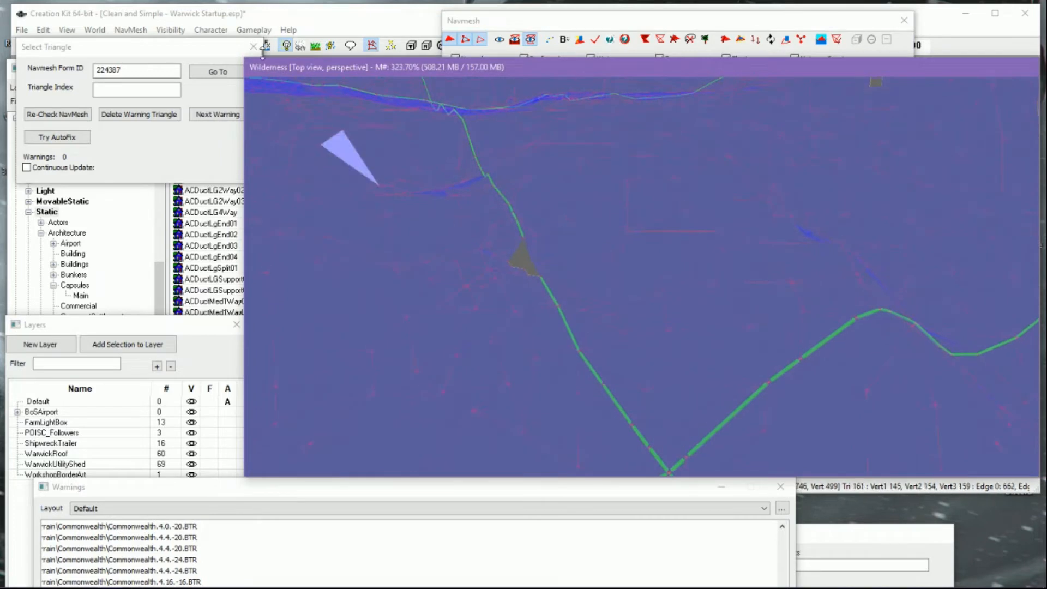
# Clear the old entries from the warnings list and save the plugin to recheck the navmesh borders
pyautogui.click(177, 45)
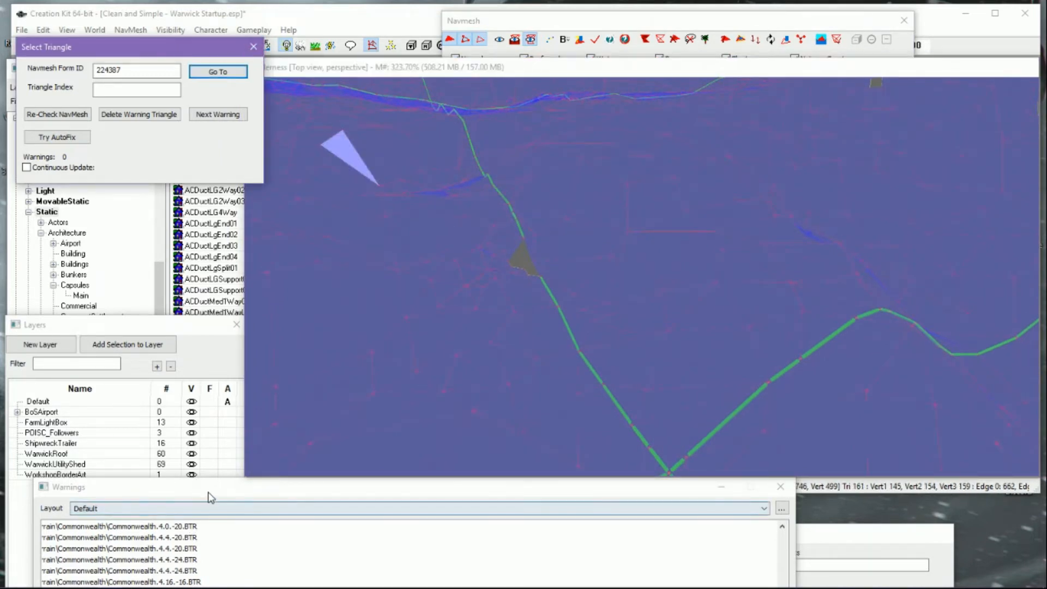
pyautogui.moveTo(210, 488); pyautogui.dragTo(235, 332)
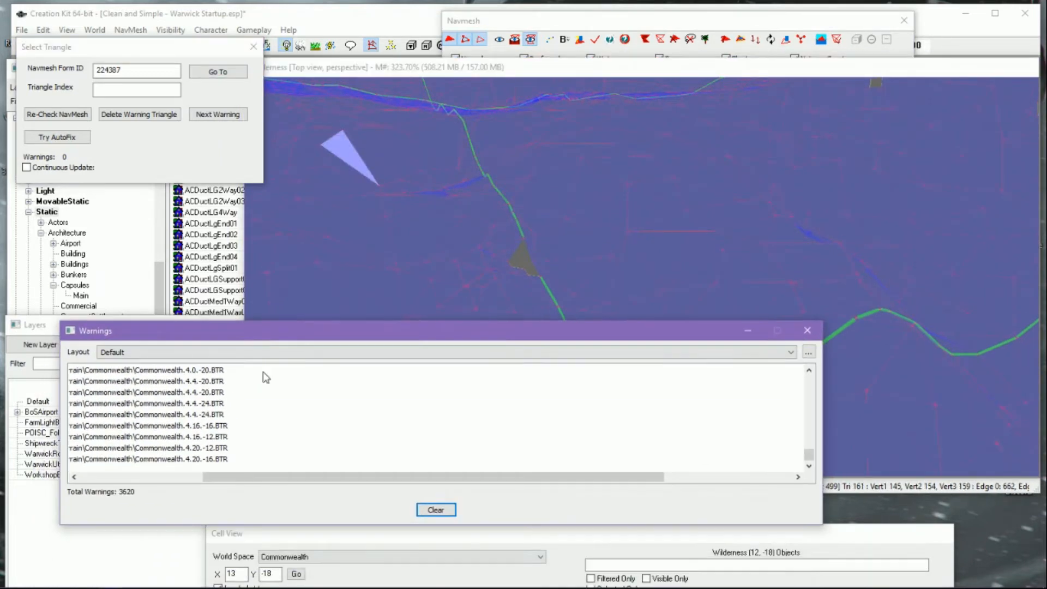
pyautogui.click(436, 513)
pyautogui.moveTo(446, 478); pyautogui.dragTo(229, 477)
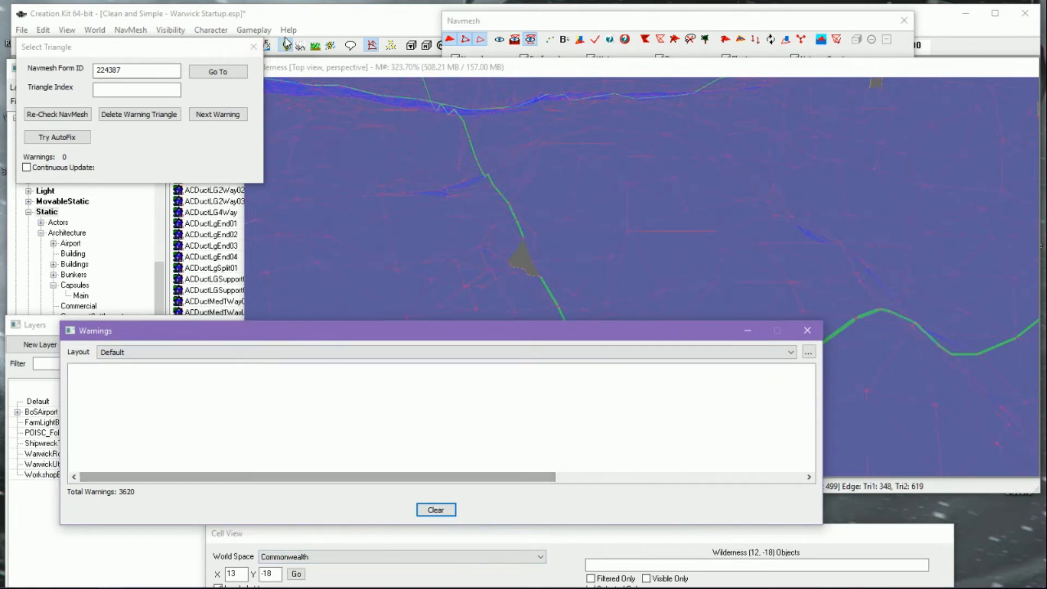
pyautogui.click(253, 46)
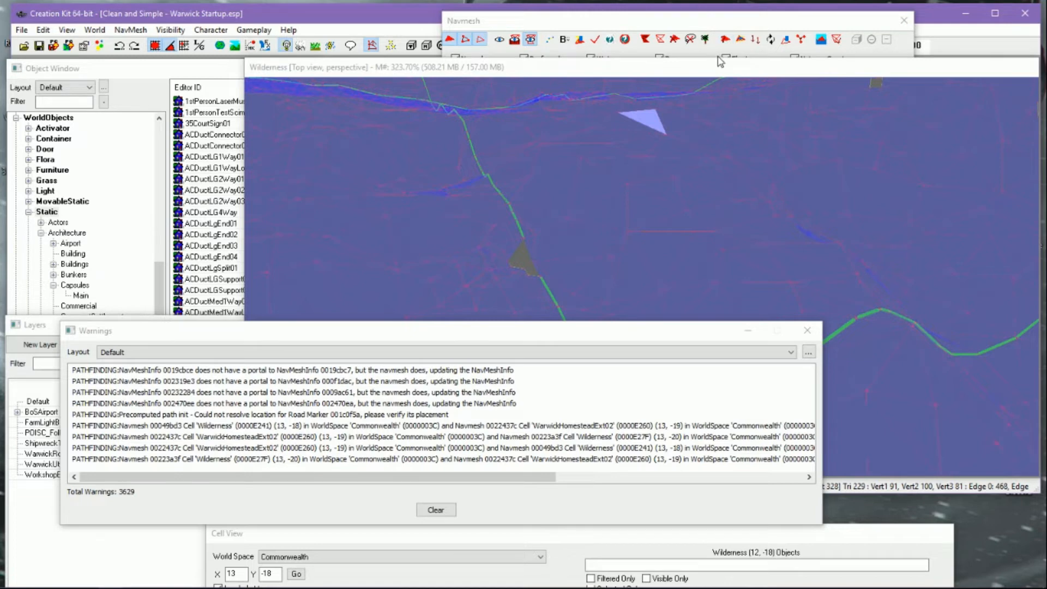
# Load cell 13, -18 of the Commonwealth world space in the render view
pyautogui.click(394, 544)
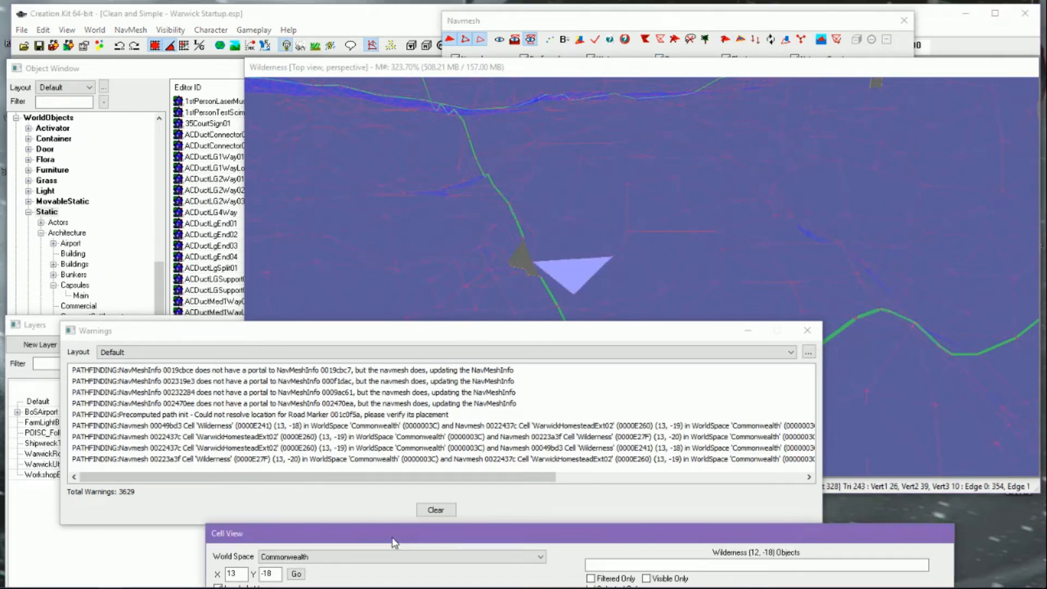
pyautogui.moveTo(308, 538); pyautogui.dragTo(246, 467)
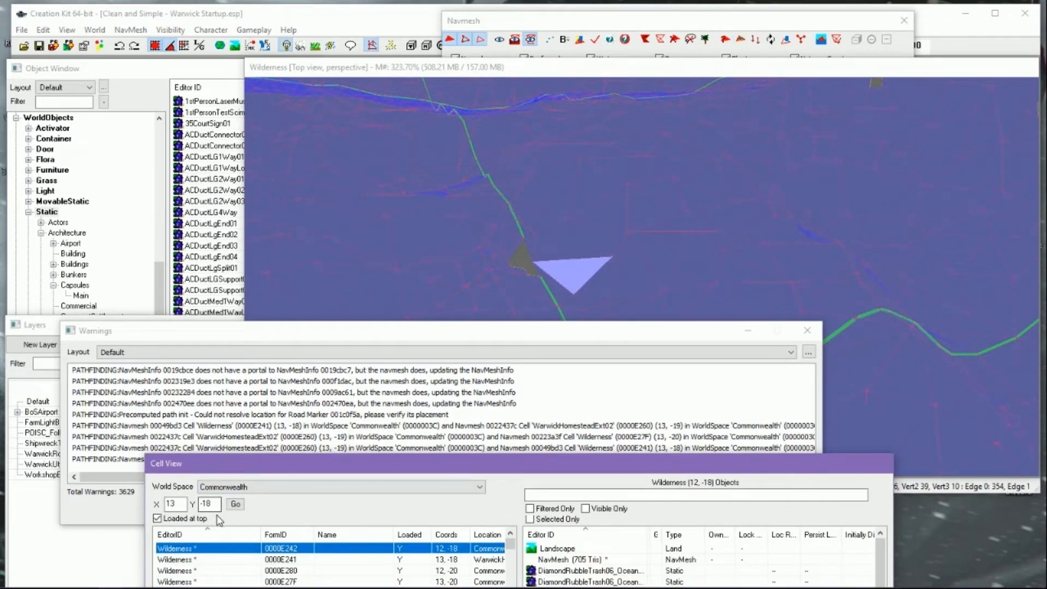
pyautogui.click(235, 503)
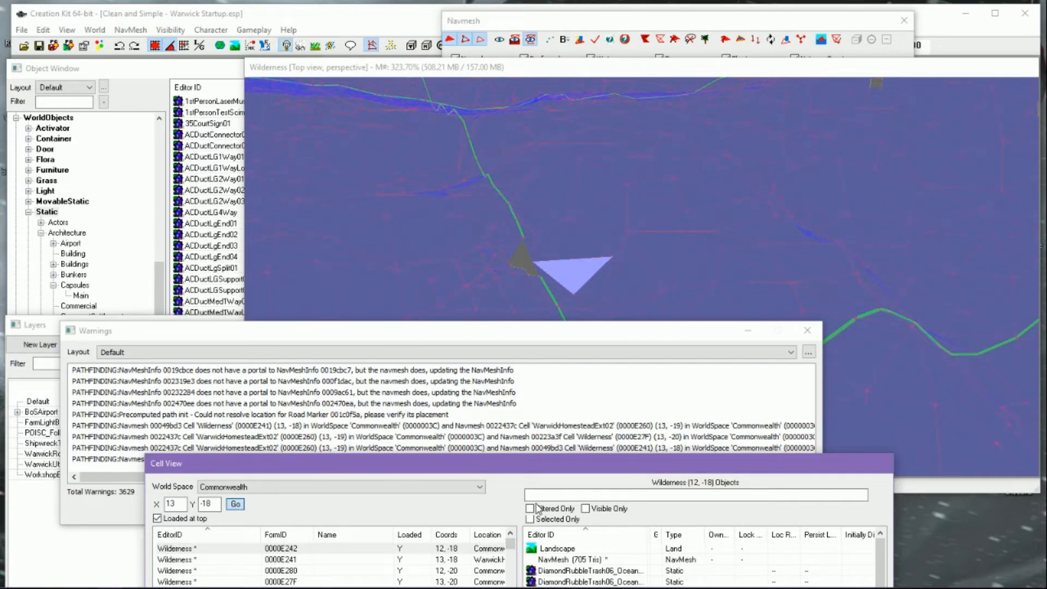
pyautogui.click(483, 66)
# Finalize the navmesh of cell 13, -18 at its border with the Warwick Homestead cell
pyautogui.scroll(-4, 633, 228)
pyautogui.scroll(-10, 676, 284)
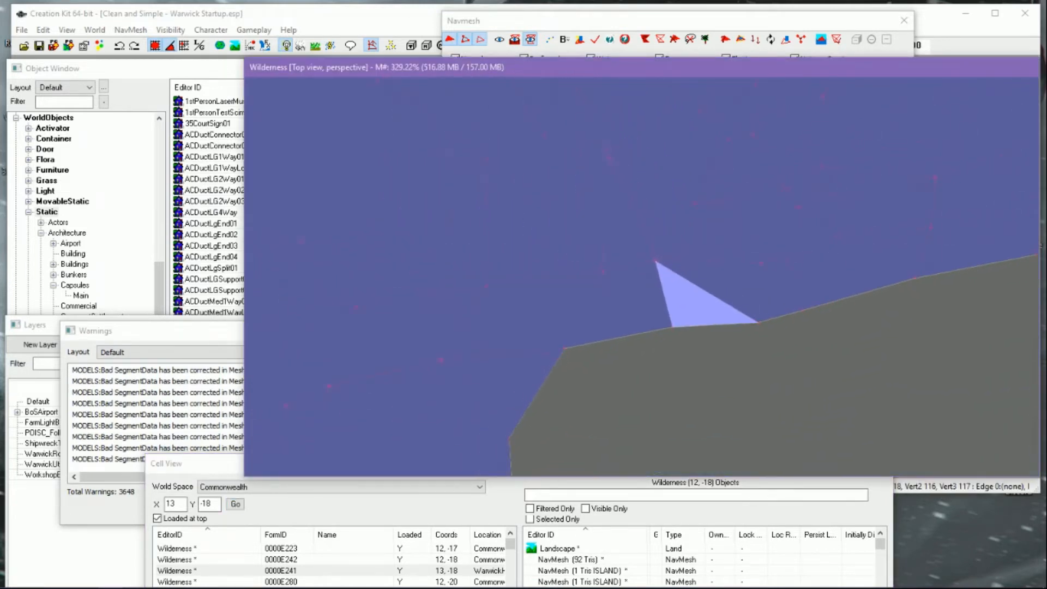
pyautogui.scroll(-8, 700, 325)
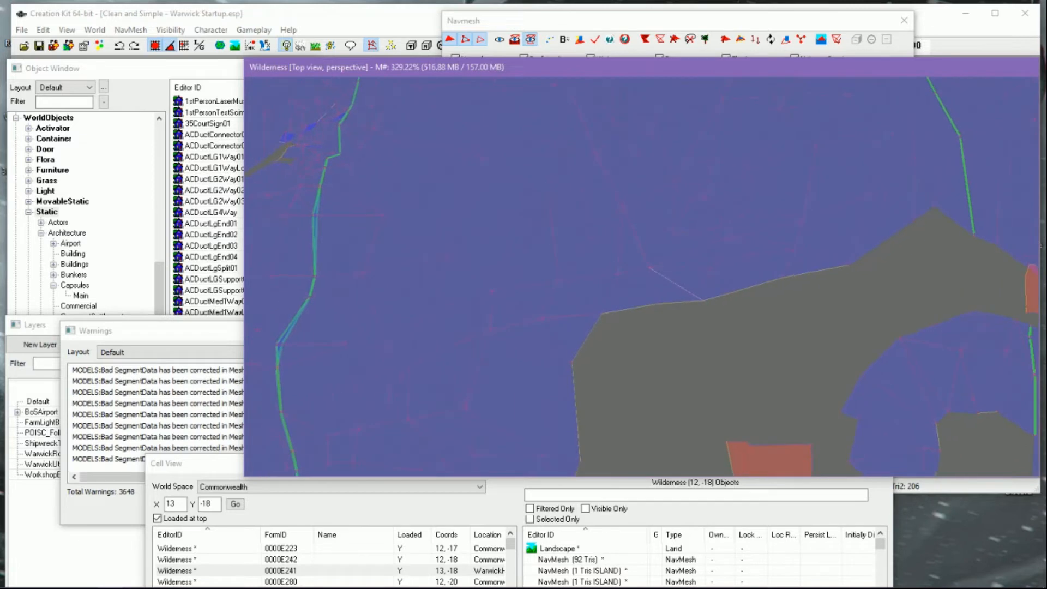
pyautogui.scroll(-1, 699, 321)
pyautogui.moveTo(705, 348); pyautogui.dragTo(513, 140, button='middle')
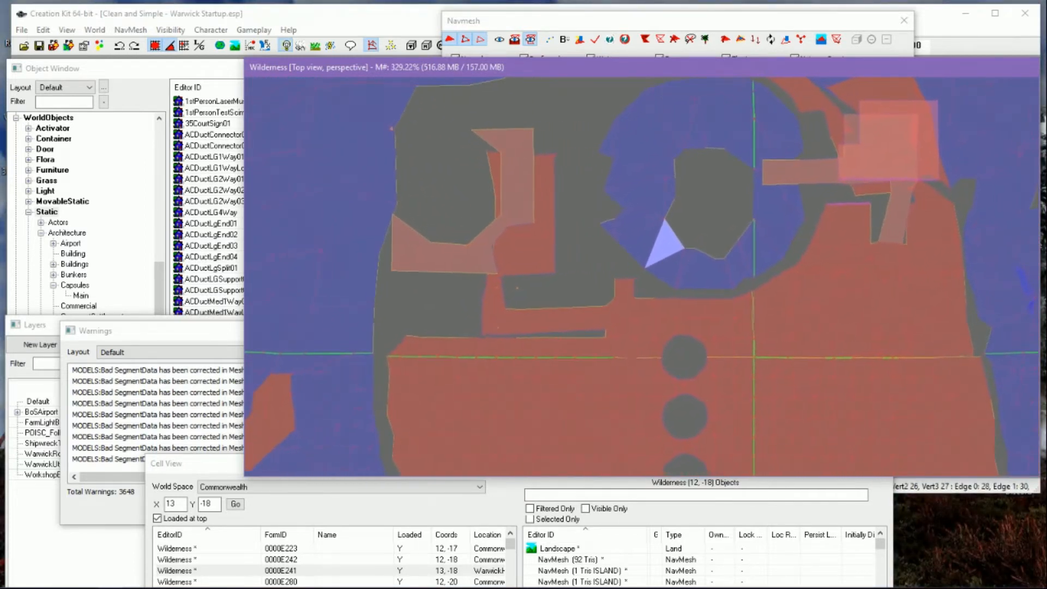
pyautogui.moveTo(673, 259); pyautogui.dragTo(663, 263, button='middle')
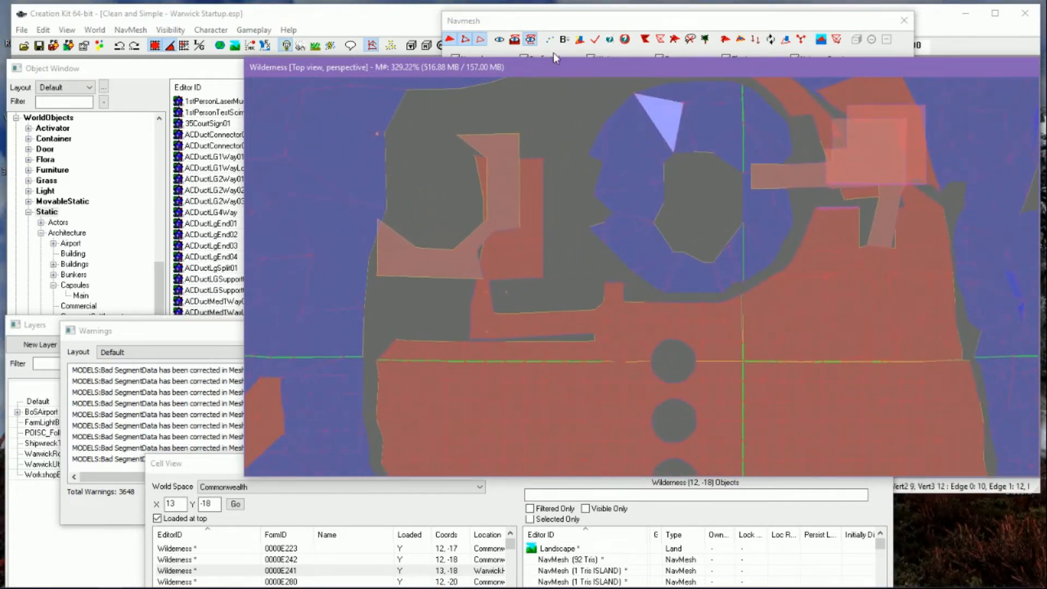
pyautogui.click(594, 39)
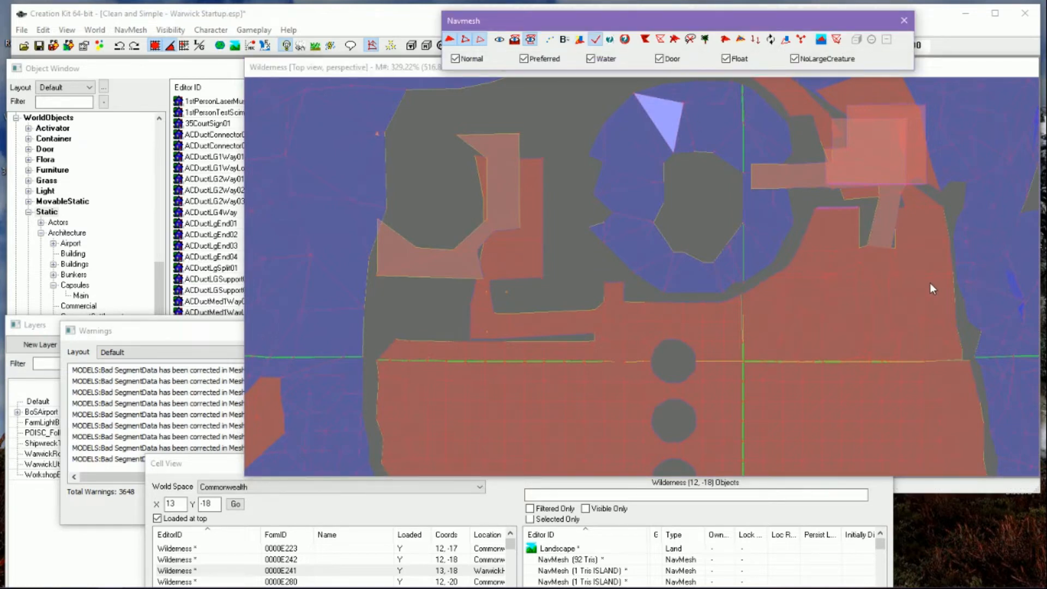
# Save the plugin again to refresh the navmesh border warnings
pyautogui.click(886, 339)
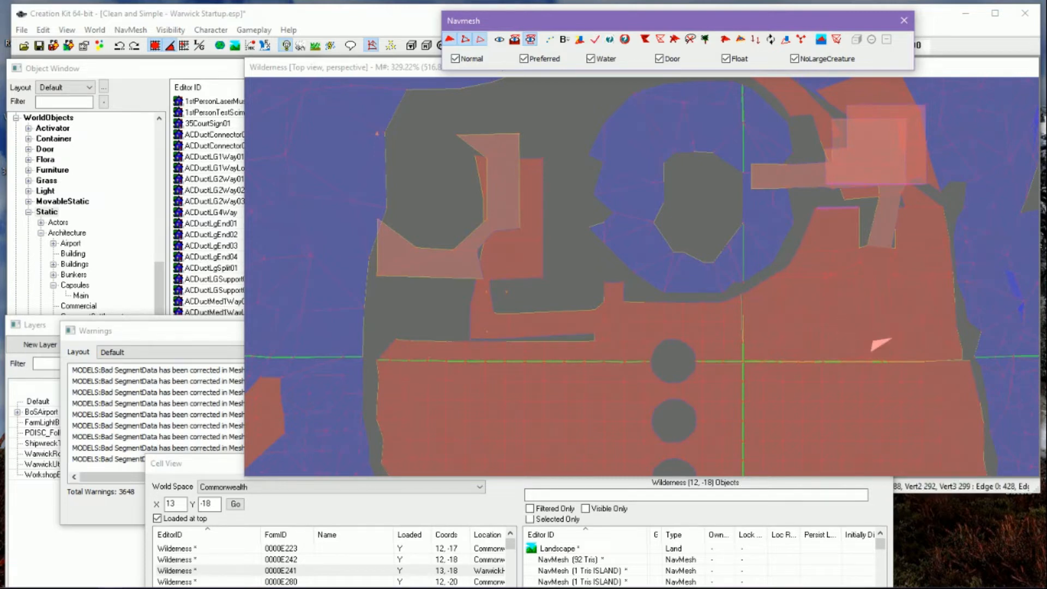
pyautogui.moveTo(886, 349); pyautogui.dragTo(1024, 422, button='middle')
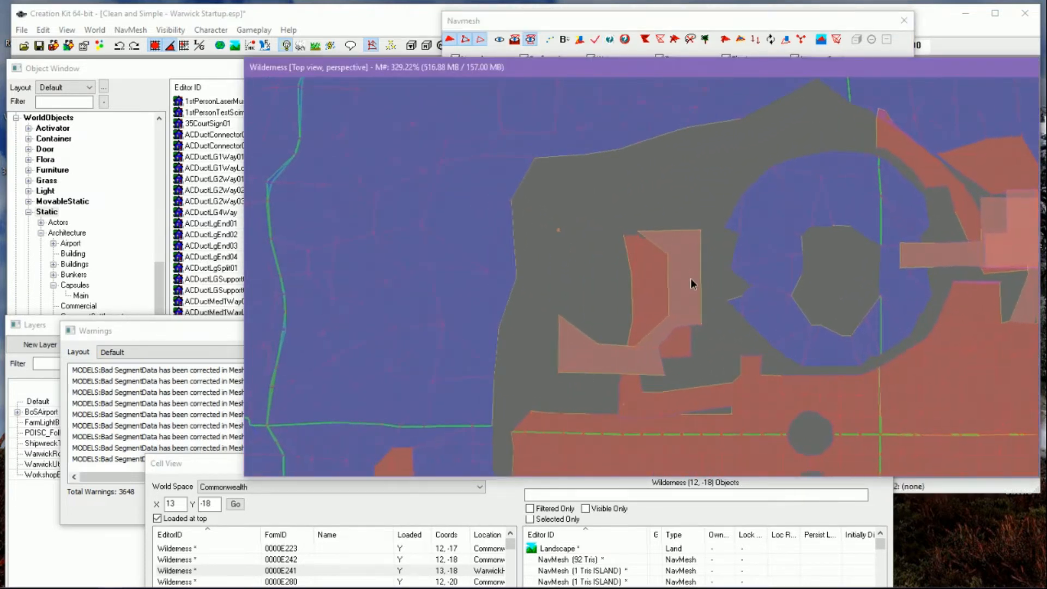
pyautogui.moveTo(691, 280); pyautogui.dragTo(718, 370, button='middle')
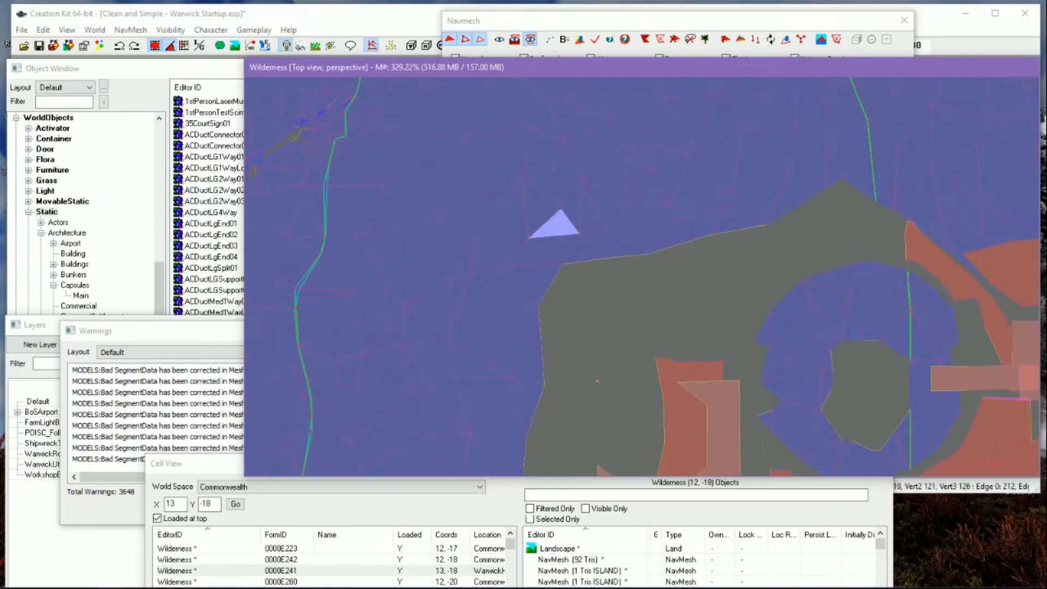
pyautogui.click(54, 48)
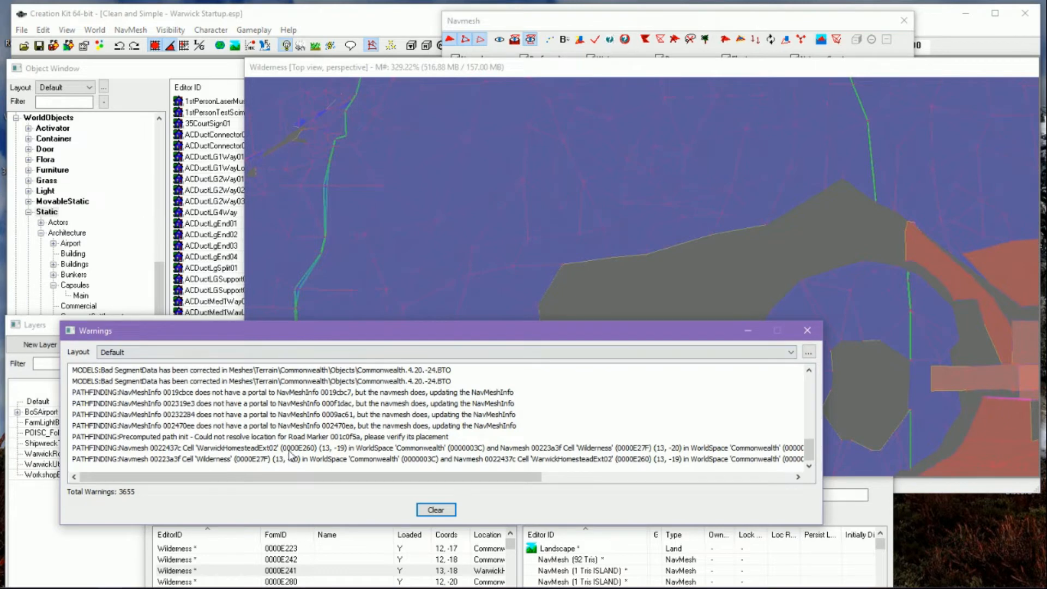
# Examine the border warning between navmesh 0022437c in cell 13, -19 and navmesh 00223a3f in cell 13, -20
pyautogui.click(296, 448)
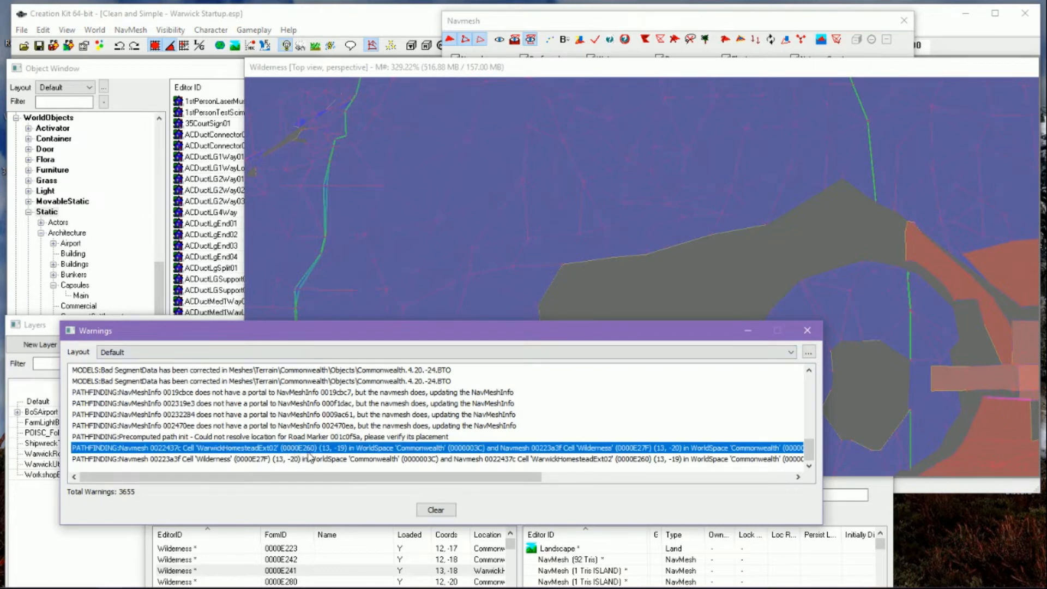
pyautogui.moveTo(336, 472); pyautogui.dragTo(365, 472)
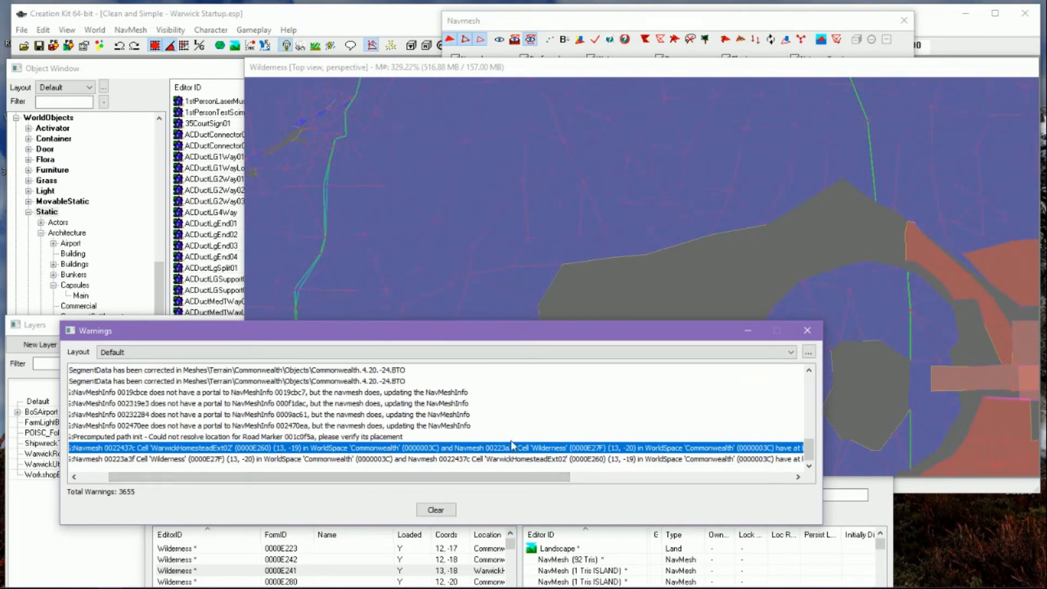
pyautogui.scroll(-1, 979, 434)
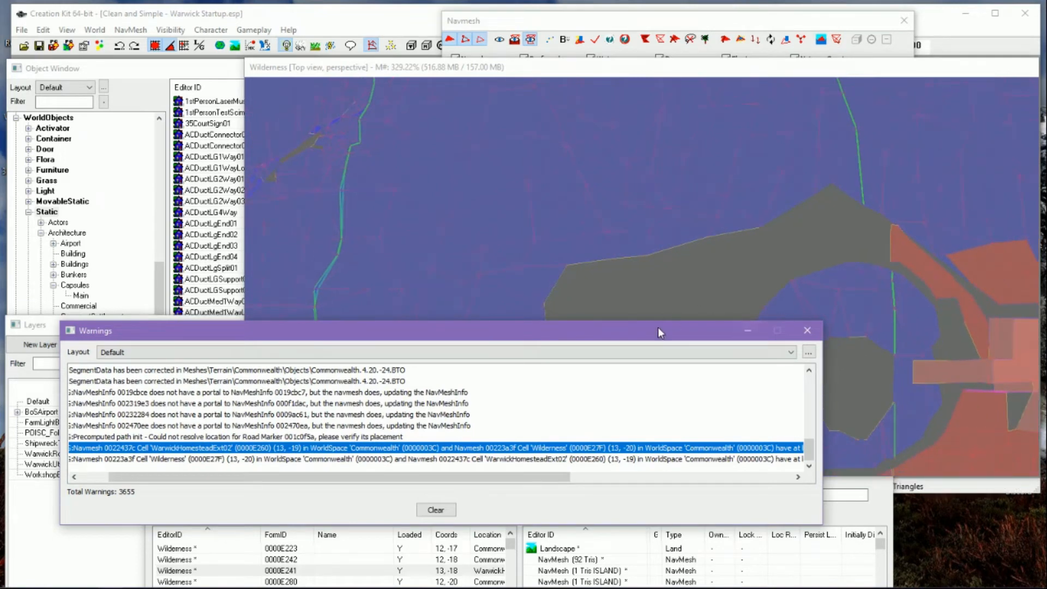
# Examine the Warwick Homestead navmesh along its green cell borders from above
pyautogui.moveTo(640, 326); pyautogui.dragTo(623, 511)
pyautogui.moveTo(971, 358); pyautogui.dragTo(826, 219, button='middle')
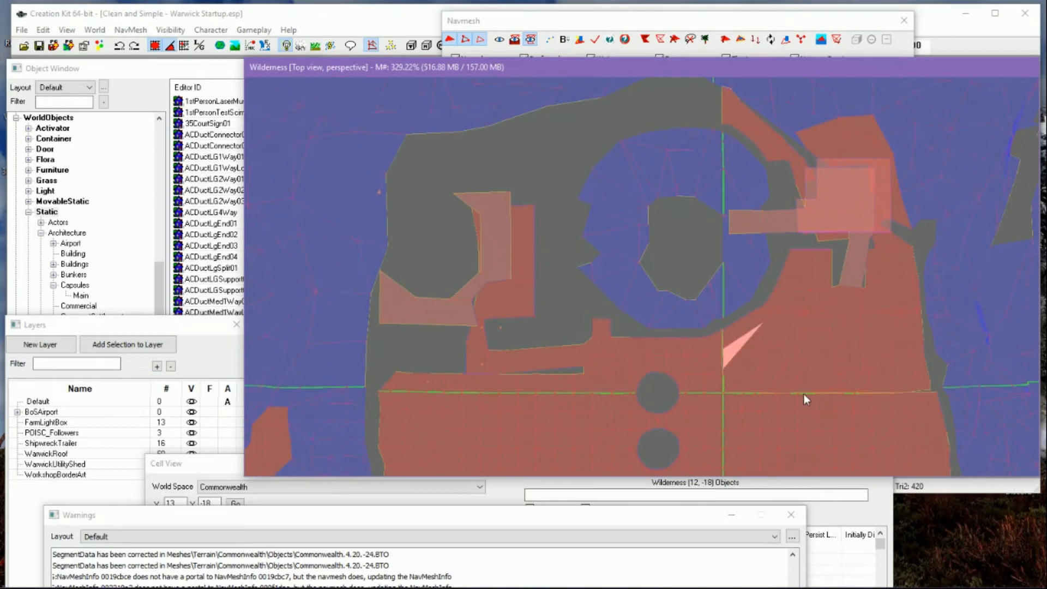
pyautogui.scroll(3, 851, 389)
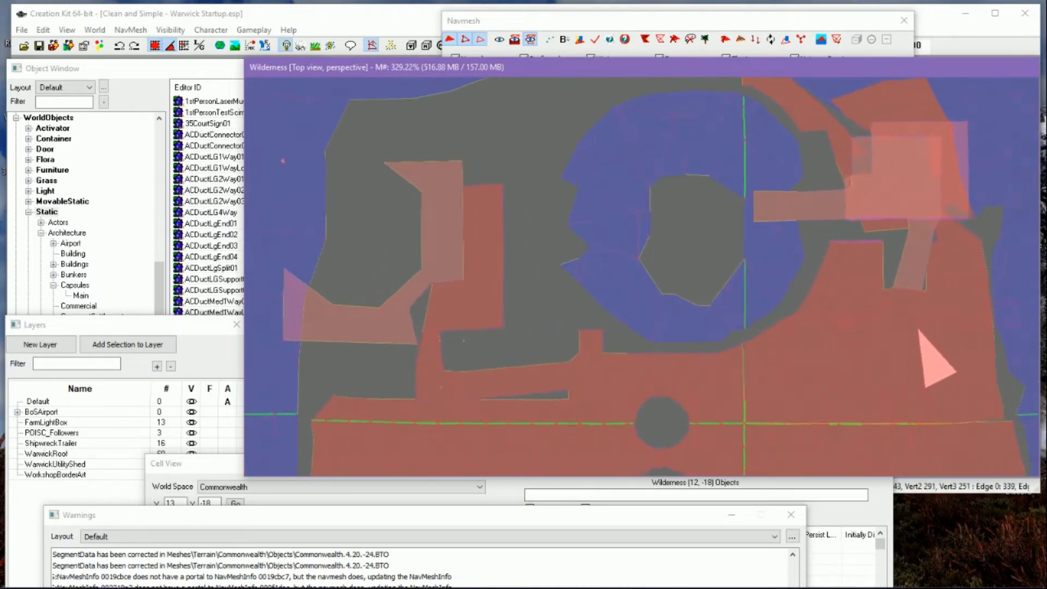
pyautogui.moveTo(911, 395); pyautogui.dragTo(792, 325, button='middle')
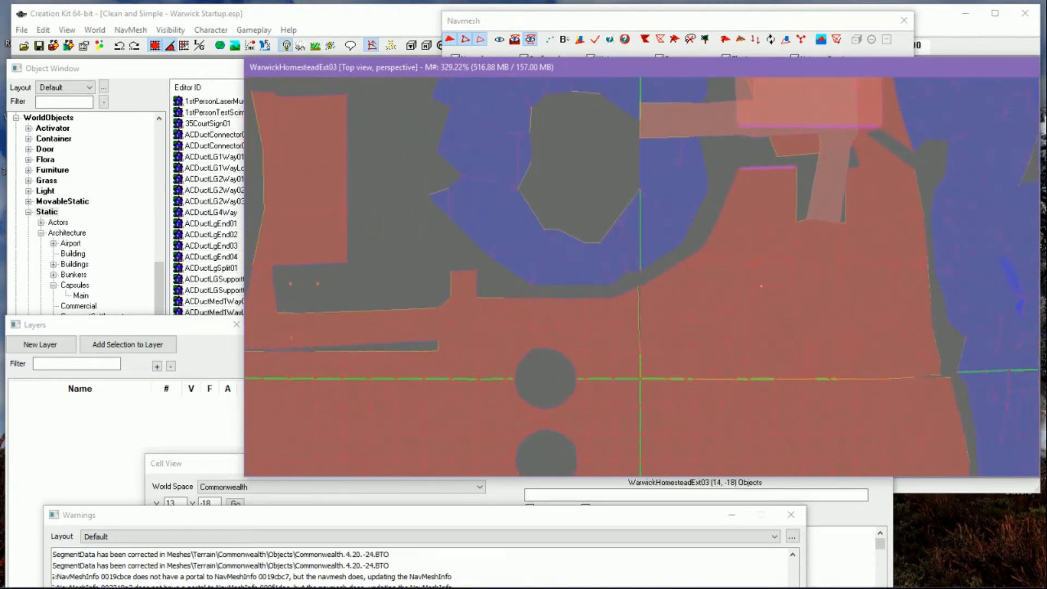
pyautogui.scroll(5, 793, 329)
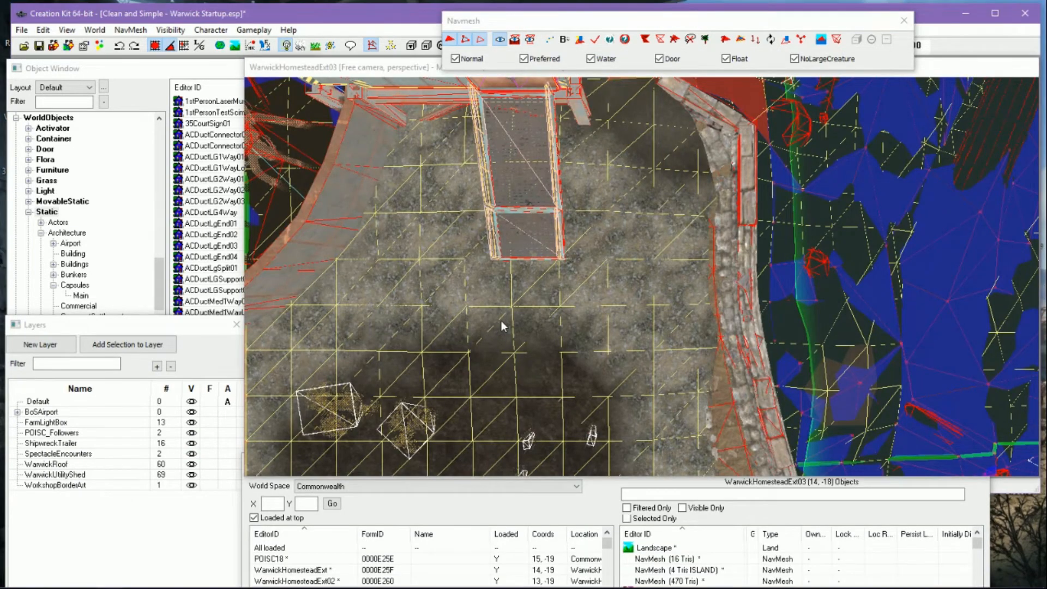
# Add a navmesh triangle on the bare ground at the existing navmesh edge beside the end of the stone wall
pyautogui.moveTo(548, 337); pyautogui.dragTo(587, 312, button='middle')
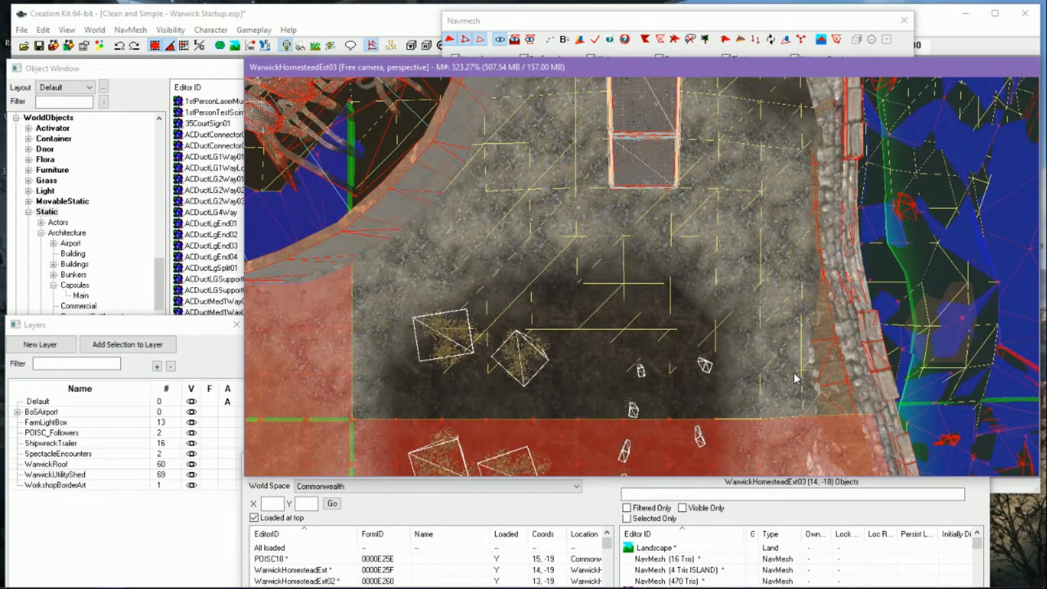
pyautogui.moveTo(794, 374)
pyautogui.mouseDown(button='middle')
pyautogui.moveTo(824, 423)
pyautogui.moveTo(820, 453)
pyautogui.mouseUp(button='middle')
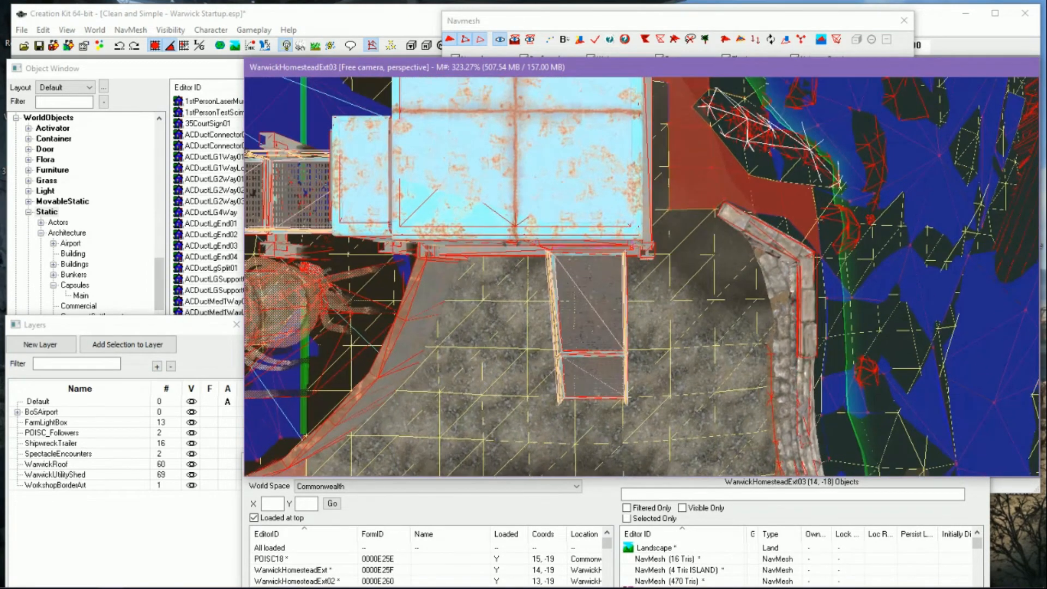
pyautogui.moveTo(742, 199)
pyautogui.mouseDown(button='middle')
pyautogui.moveTo(734, 235)
pyautogui.moveTo(680, 275)
pyautogui.mouseUp(button='middle')
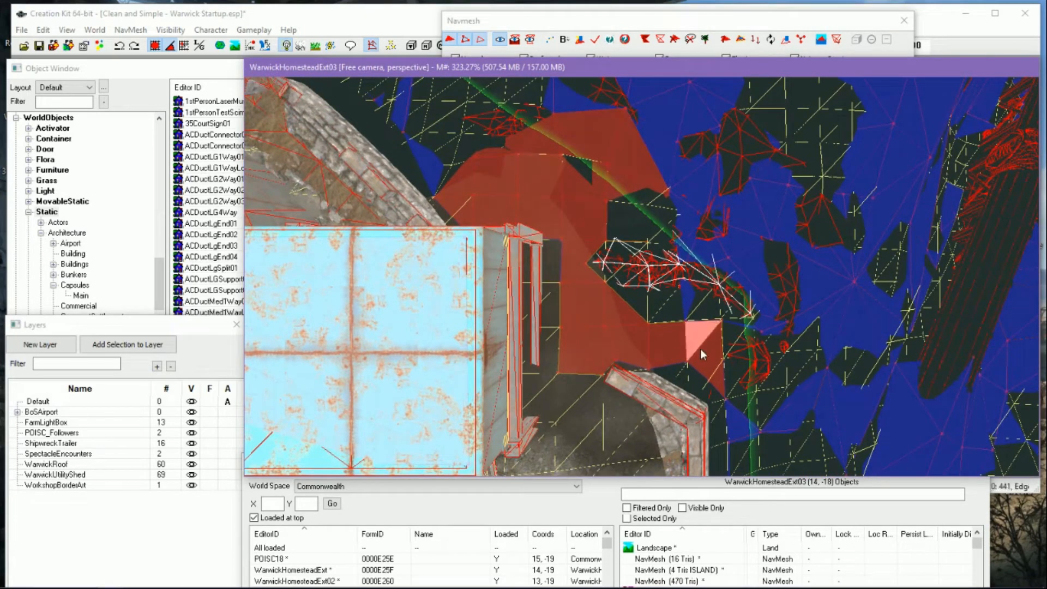
pyautogui.scroll(4, 694, 374)
pyautogui.scroll(2, 694, 374)
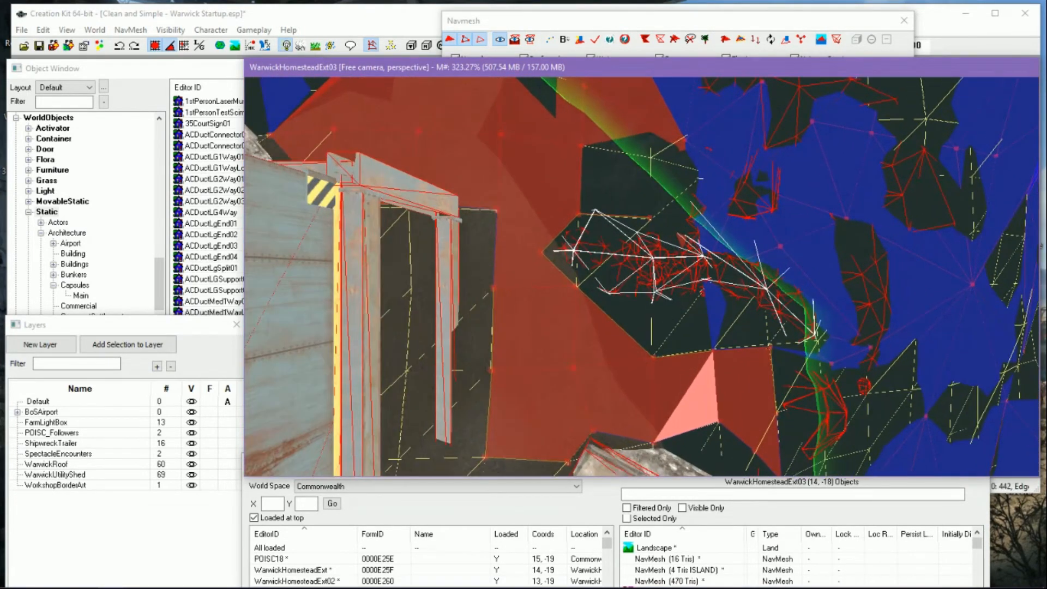
pyautogui.moveTo(694, 374); pyautogui.dragTo(694, 346, button='middle')
pyautogui.scroll(3, 682, 338)
pyautogui.click(660, 330)
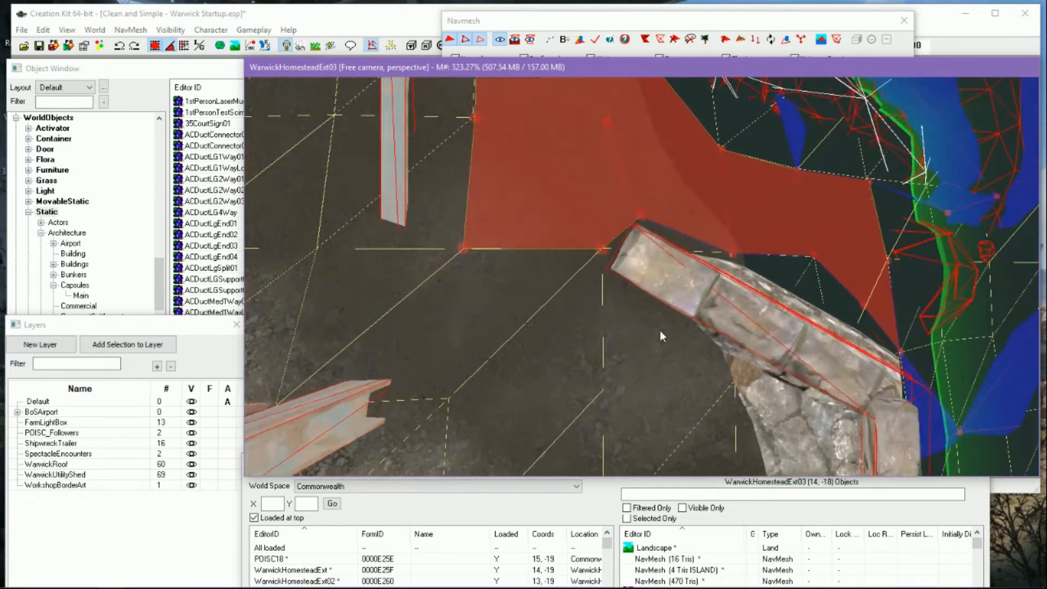
pyautogui.click(597, 251)
pyautogui.moveTo(634, 340)
pyautogui.mouseDown(button='middle')
pyautogui.moveTo(626, 302)
pyautogui.moveTo(629, 331)
pyautogui.mouseUp(button='middle')
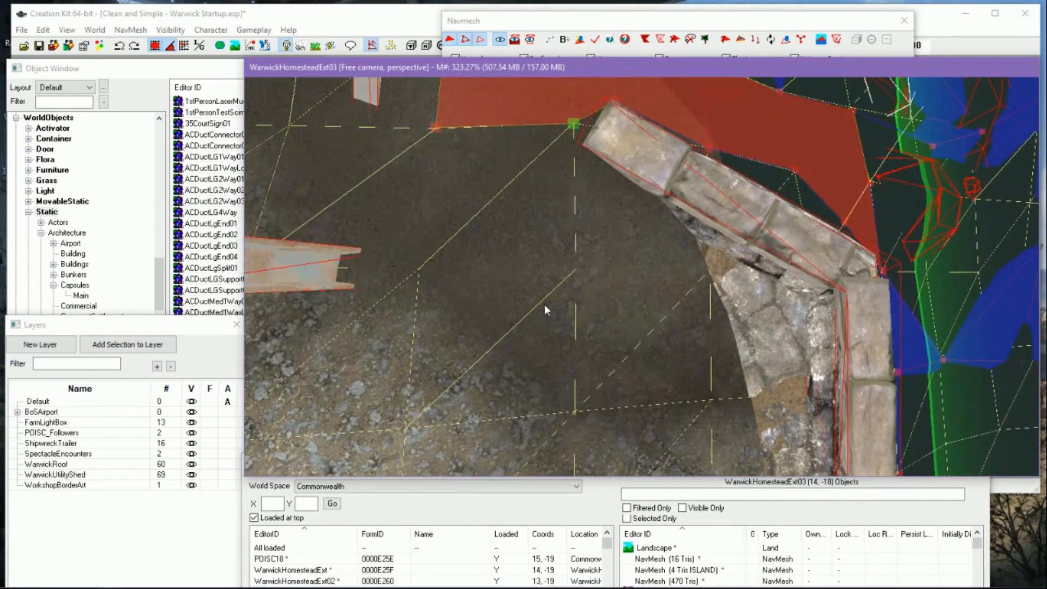
pyautogui.keyDown('shift'); pyautogui.moveTo(510, 285); pyautogui.dragTo(365, 217, button='middle'); pyautogui.keyUp('shift')
pyautogui.moveTo(664, 240); pyautogui.dragTo(658, 277, button='middle')
pyautogui.scroll(2, 658, 277)
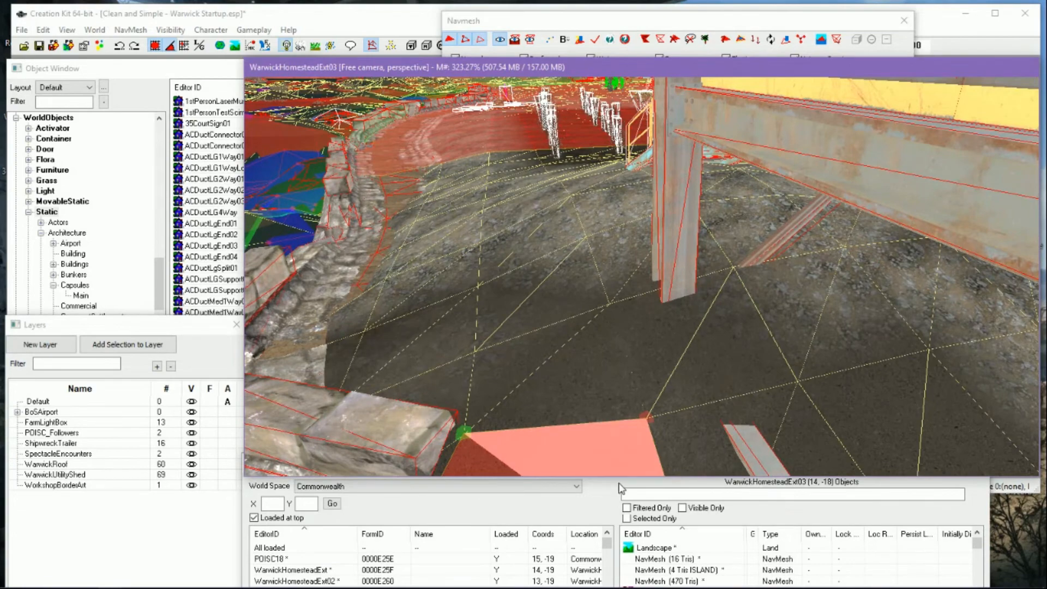
pyautogui.keyDown('ctrl'); pyautogui.click(647, 418); pyautogui.keyUp('ctrl')
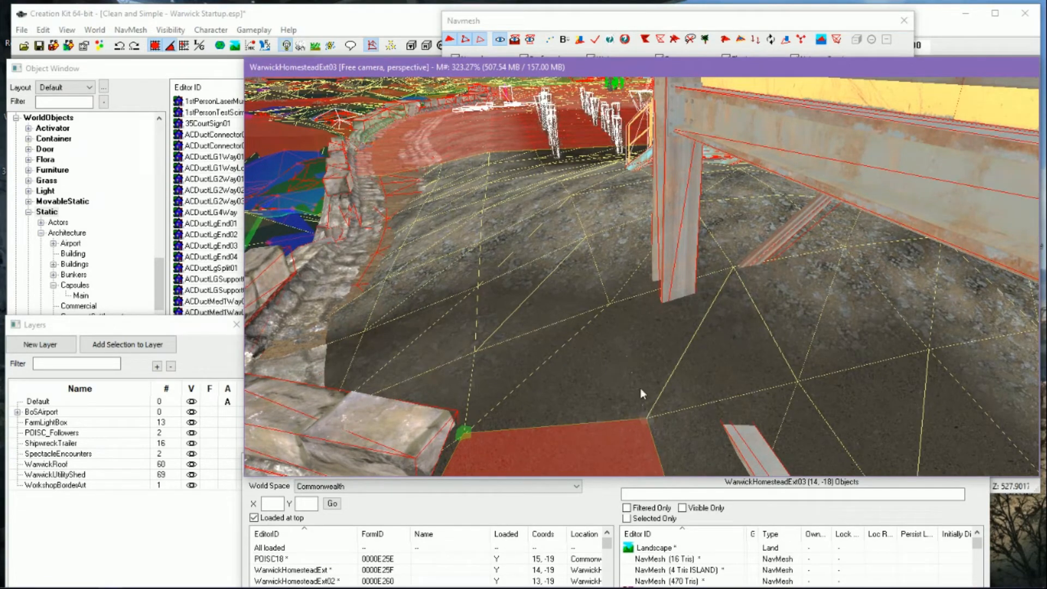
pyautogui.keyDown('ctrl'); pyautogui.rightClick(609, 302); pyautogui.keyUp('ctrl')
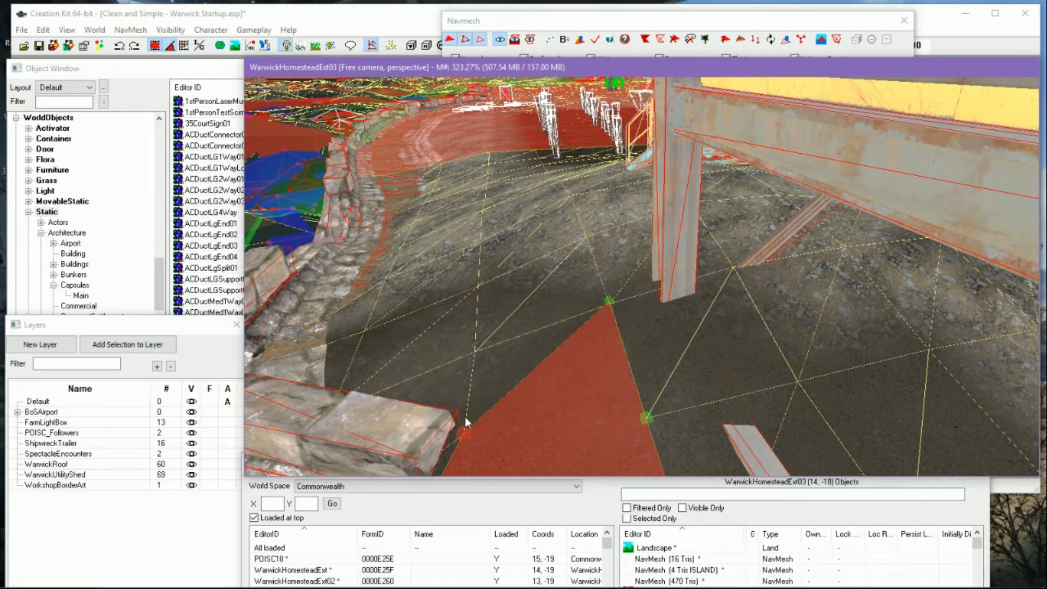
# Extend the navmesh strip past the steel post with five more triangles, placing their vertices on the terrain's grid points
pyautogui.click(463, 431)
pyautogui.keyDown('ctrl'); pyautogui.click(610, 302); pyautogui.keyUp('ctrl')
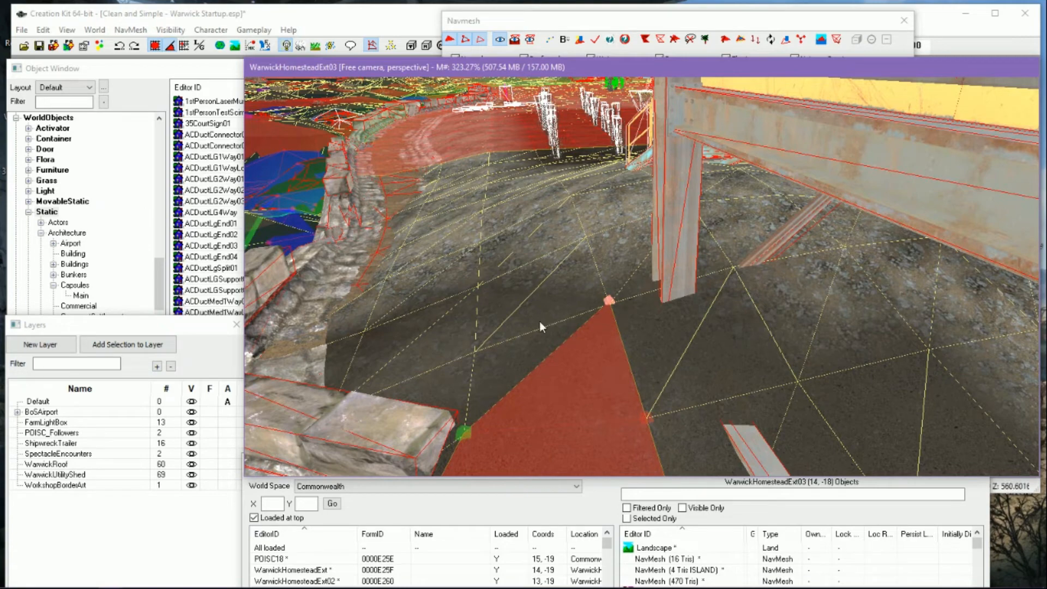
pyautogui.keyDown('ctrl'); pyautogui.rightClick(473, 351); pyautogui.keyUp('ctrl')
pyautogui.keyDown('ctrl'); pyautogui.rightClick(585, 237); pyautogui.keyUp('ctrl')
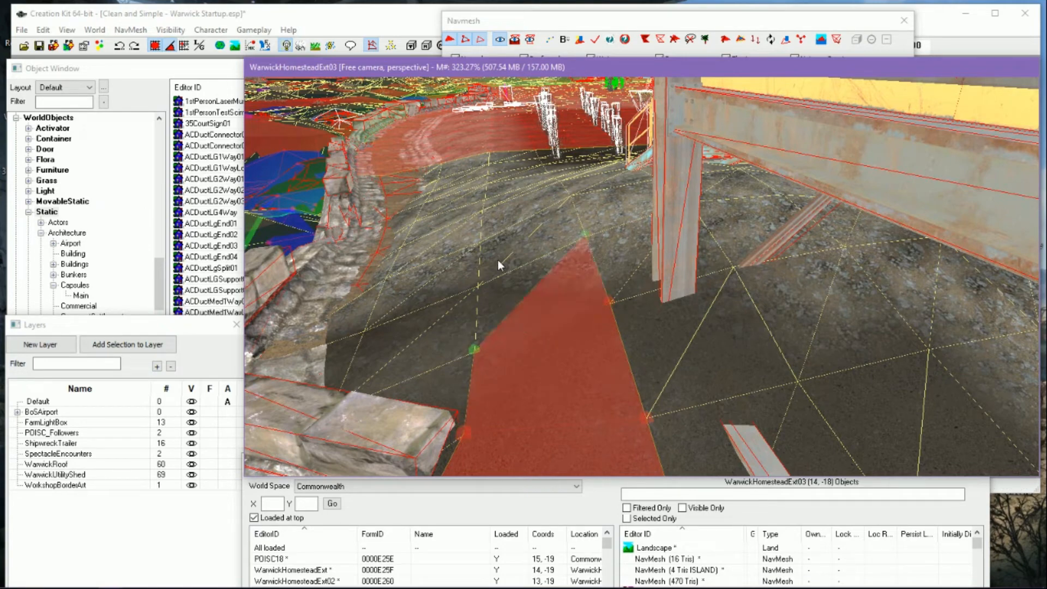
pyautogui.keyDown('ctrl'); pyautogui.rightClick(479, 286); pyautogui.keyUp('ctrl')
pyautogui.moveTo(537, 230); pyautogui.dragTo(564, 301, button='middle')
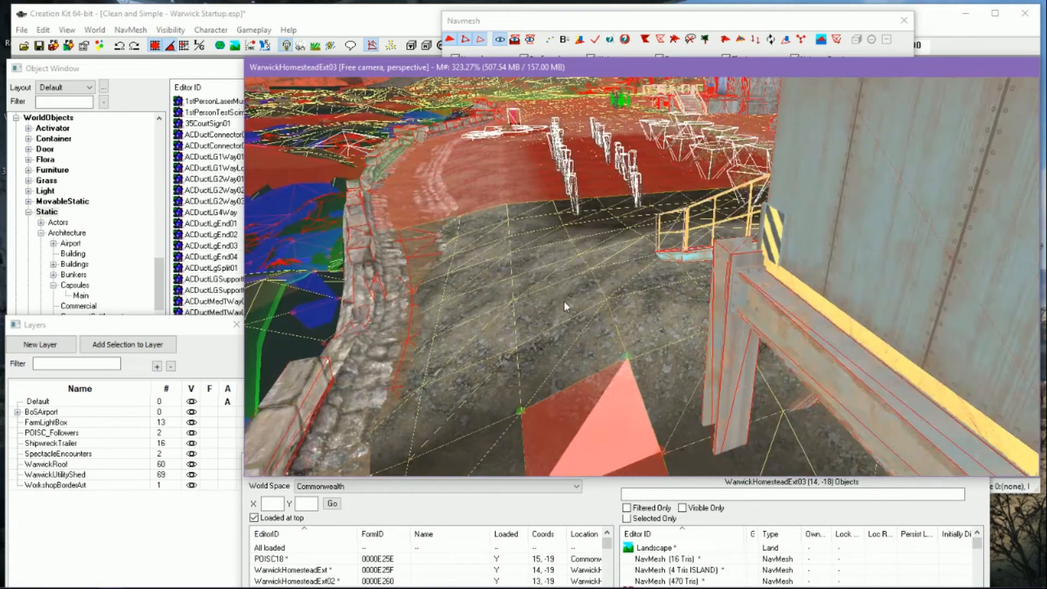
pyautogui.scroll(1, 594, 336)
pyautogui.scroll(1, 599, 312)
pyautogui.keyDown('ctrl'); pyautogui.rightClick(595, 306); pyautogui.keyUp('ctrl')
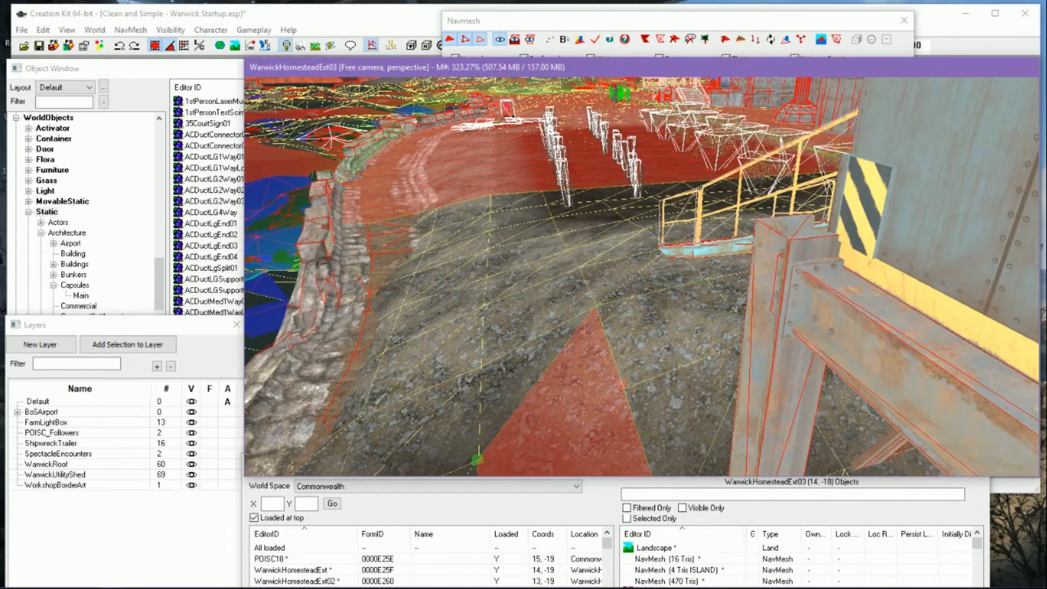
pyautogui.keyDown('ctrl'); pyautogui.rightClick(480, 366); pyautogui.keyUp('ctrl')
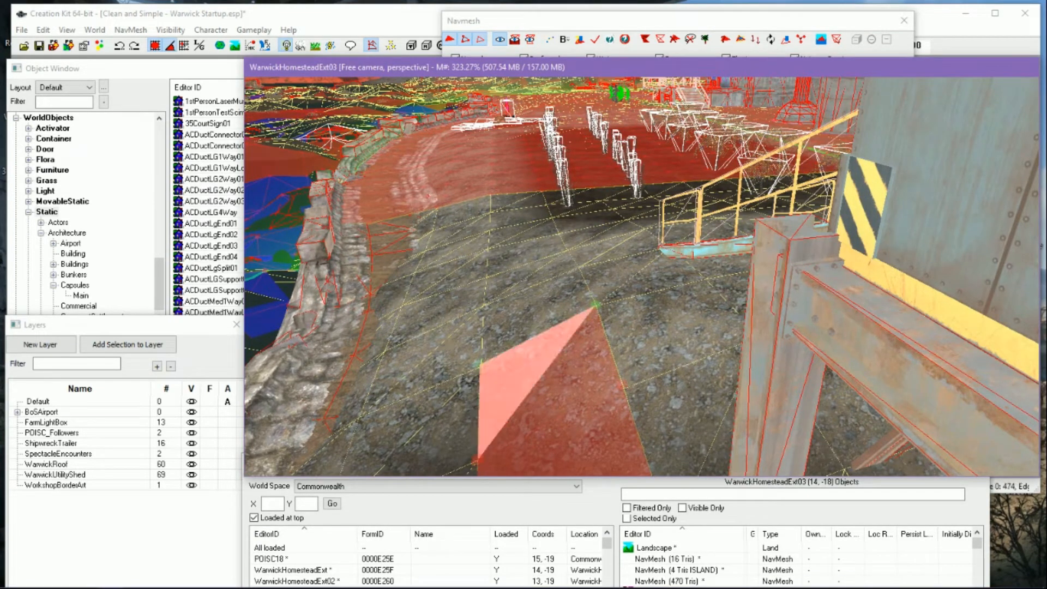
# Extend the navmesh sideways from the strip onto the stone wall's rocky base with four triangles
pyautogui.moveTo(731, 240); pyautogui.dragTo(870, 257, button='middle')
pyautogui.scroll(2, 768, 348)
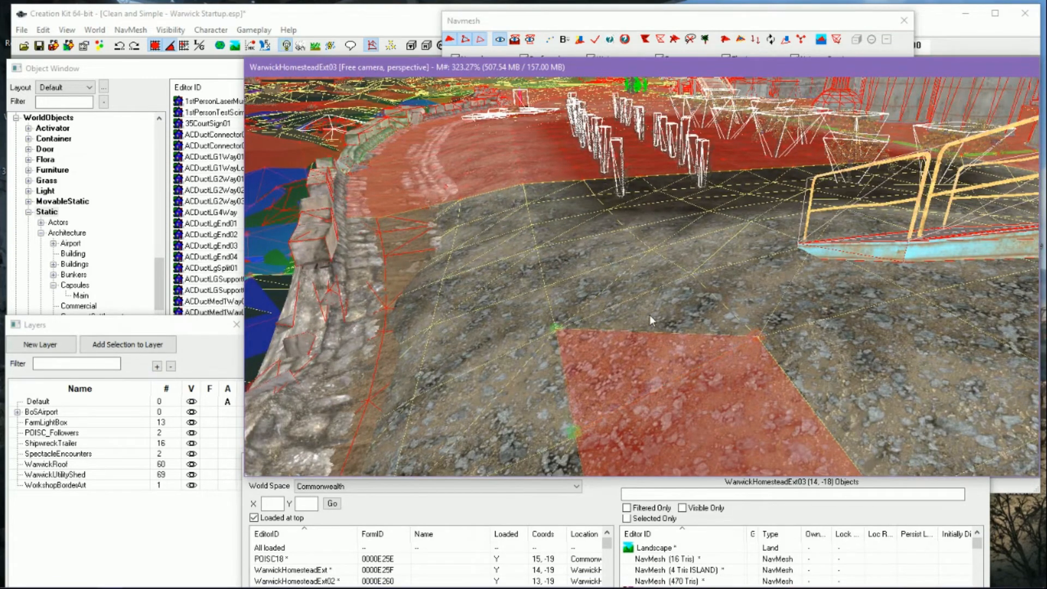
pyautogui.scroll(2, 650, 315)
pyautogui.keyDown('ctrl'); pyautogui.rightClick(508, 413); pyautogui.keyUp('ctrl')
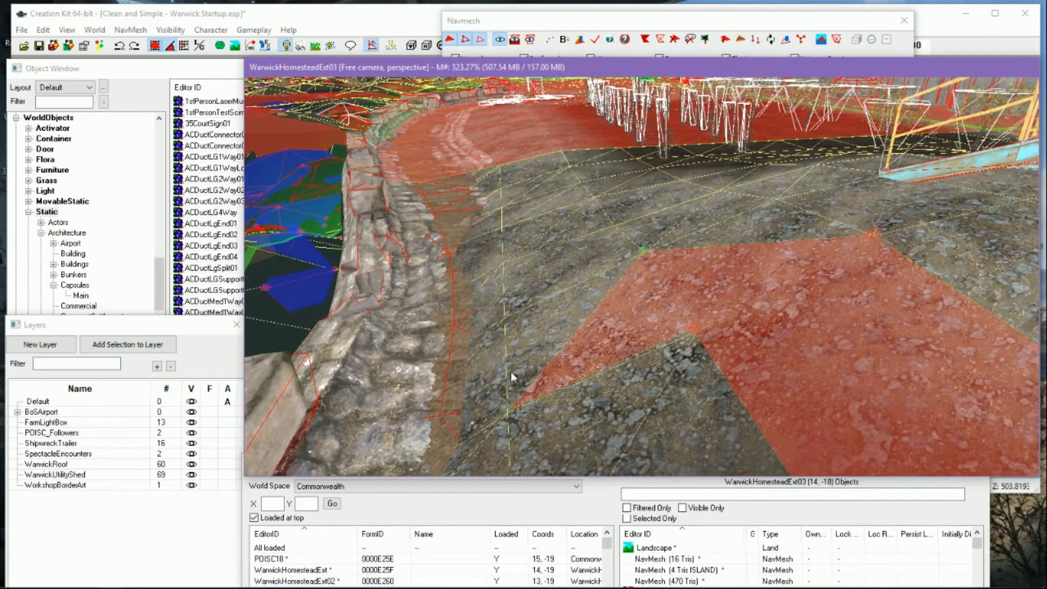
pyautogui.keyDown('ctrl'); pyautogui.rightClick(505, 318); pyautogui.keyUp('ctrl')
pyautogui.moveTo(518, 408); pyautogui.dragTo(546, 327, button='middle')
pyautogui.keyDown('ctrl'); pyautogui.rightClick(483, 385); pyautogui.keyUp('ctrl')
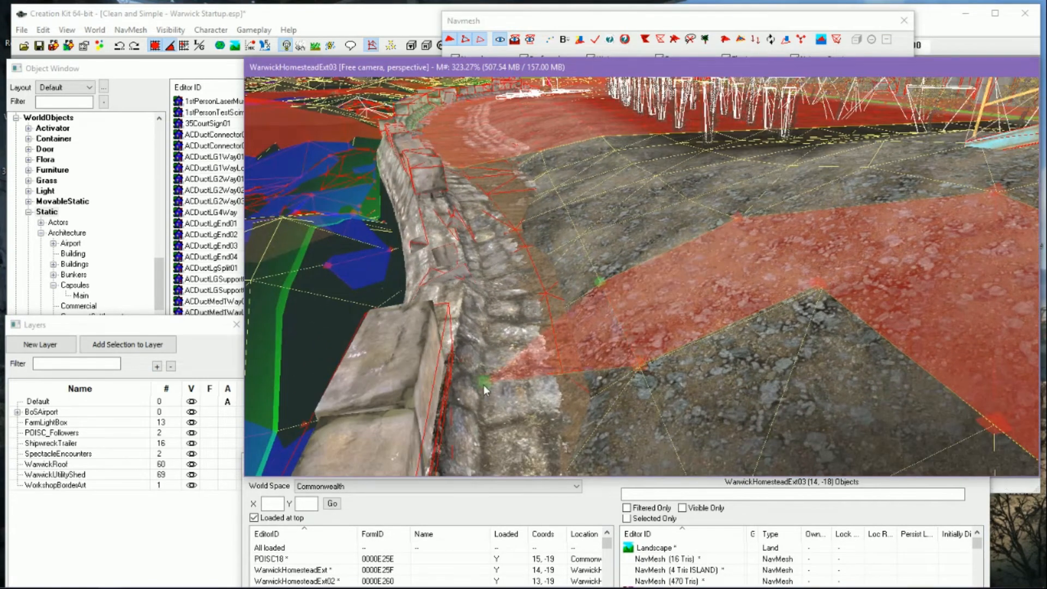
pyautogui.keyDown('ctrl'); pyautogui.rightClick(493, 302); pyautogui.keyUp('ctrl')
pyautogui.moveTo(612, 289); pyautogui.dragTo(602, 324, button='middle')
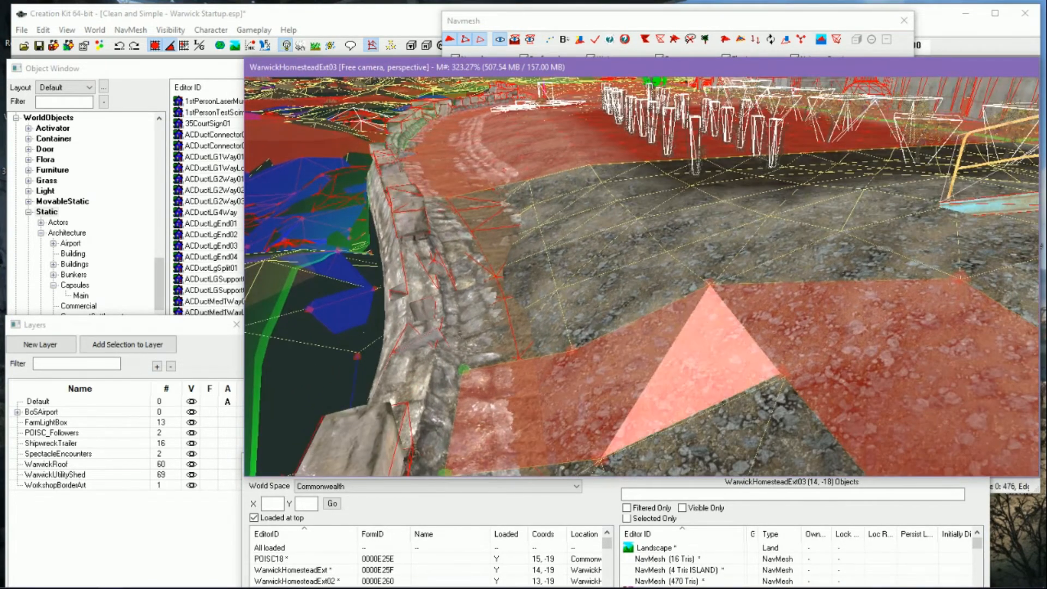
# Add a triangle beside the wall section and fill the notch between it and the main strip with another triangle
pyautogui.click(446, 472)
pyautogui.click(469, 376)
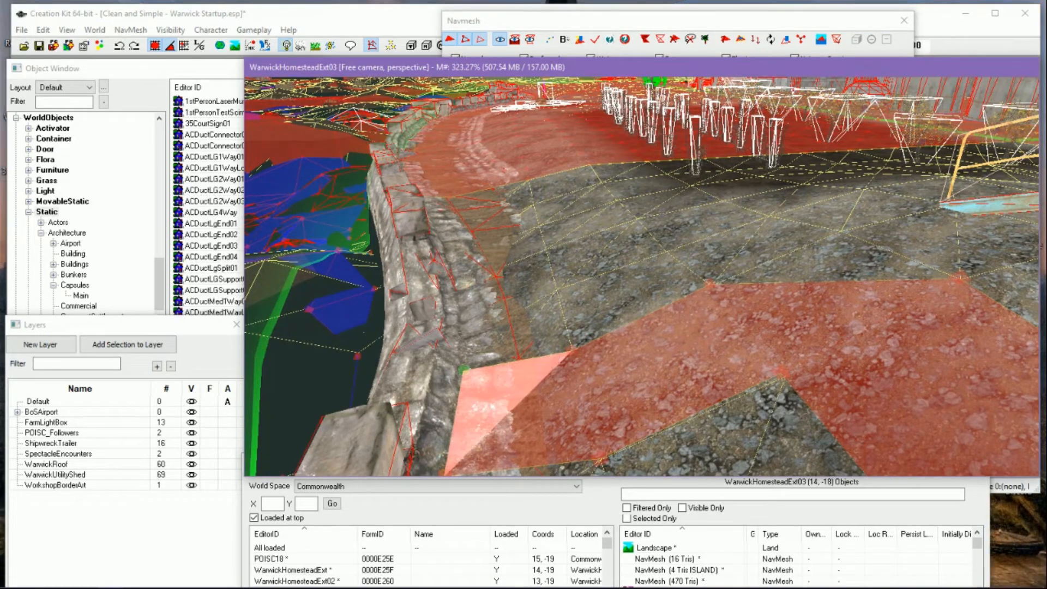
pyautogui.click(464, 370)
pyautogui.keyDown('ctrl'); pyautogui.click(571, 350); pyautogui.keyUp('ctrl')
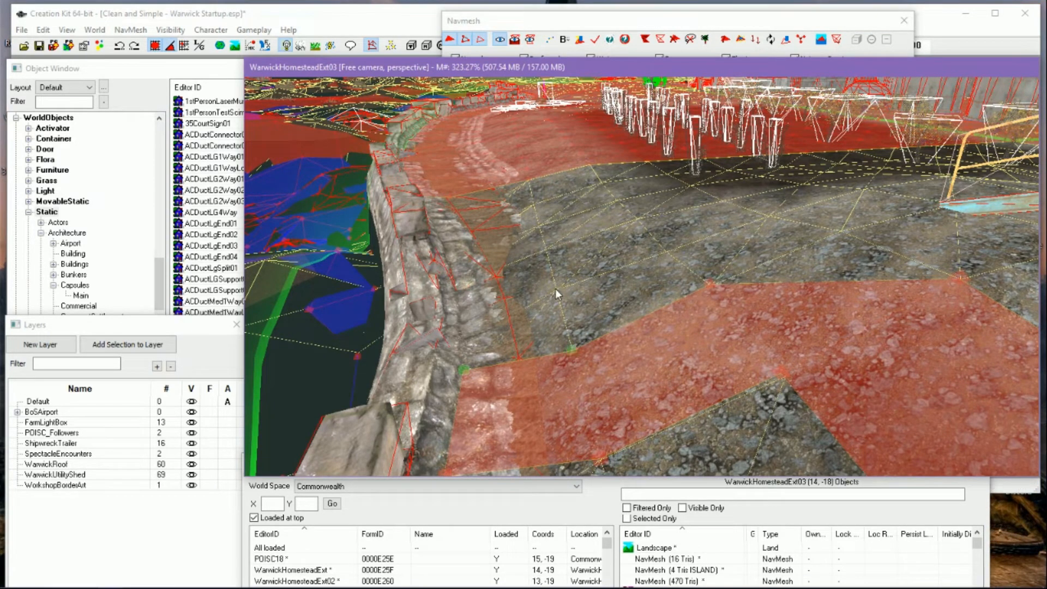
pyautogui.keyDown('ctrl'); pyautogui.rightClick(556, 289); pyautogui.keyUp('ctrl')
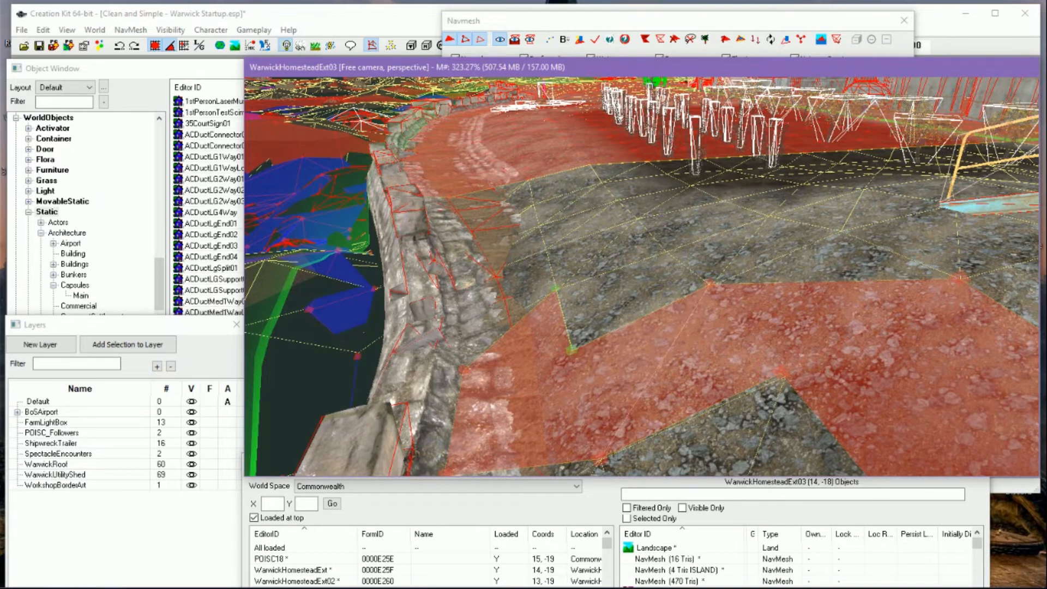
pyautogui.keyDown('ctrl'); pyautogui.click(710, 283); pyautogui.keyUp('ctrl')
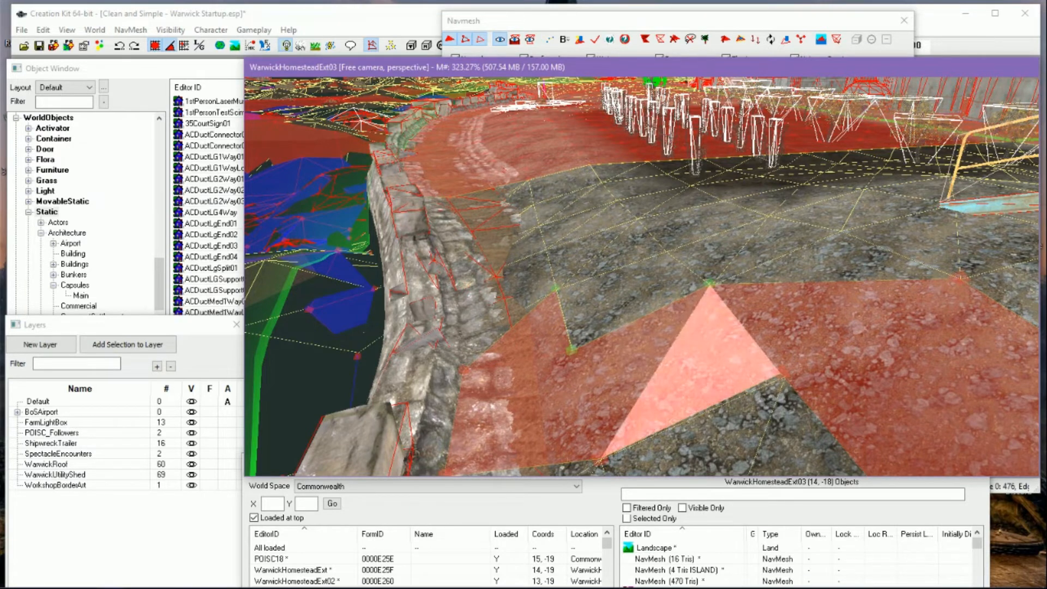
pyautogui.press('a')
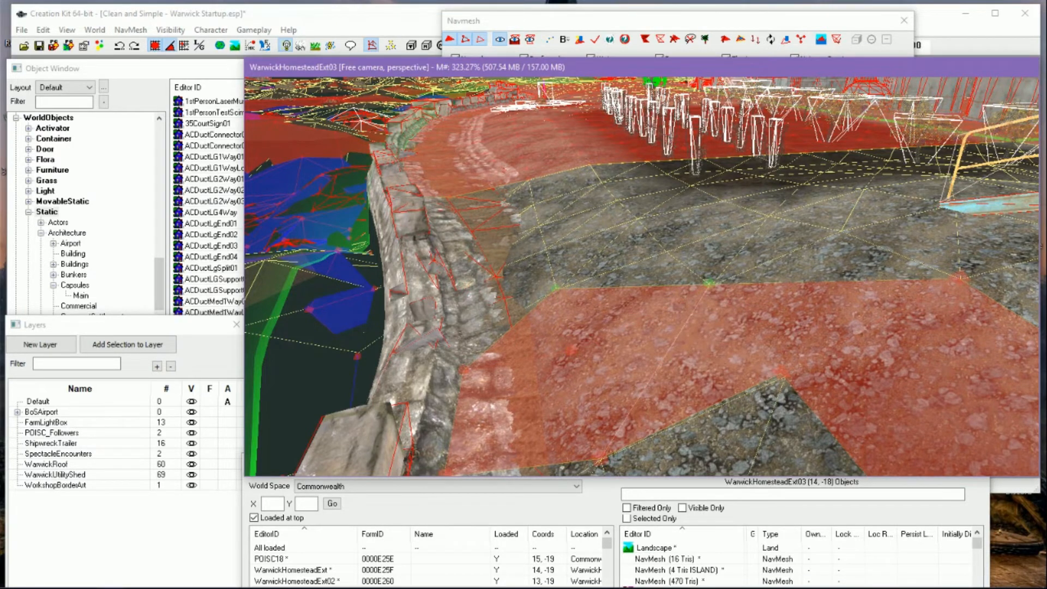
# Extend the navmesh four triangles farther across the gravel ground from its newly filled front edge
pyautogui.moveTo(700, 303); pyautogui.dragTo(700, 307, button='middle')
pyautogui.scroll(2, 677, 315)
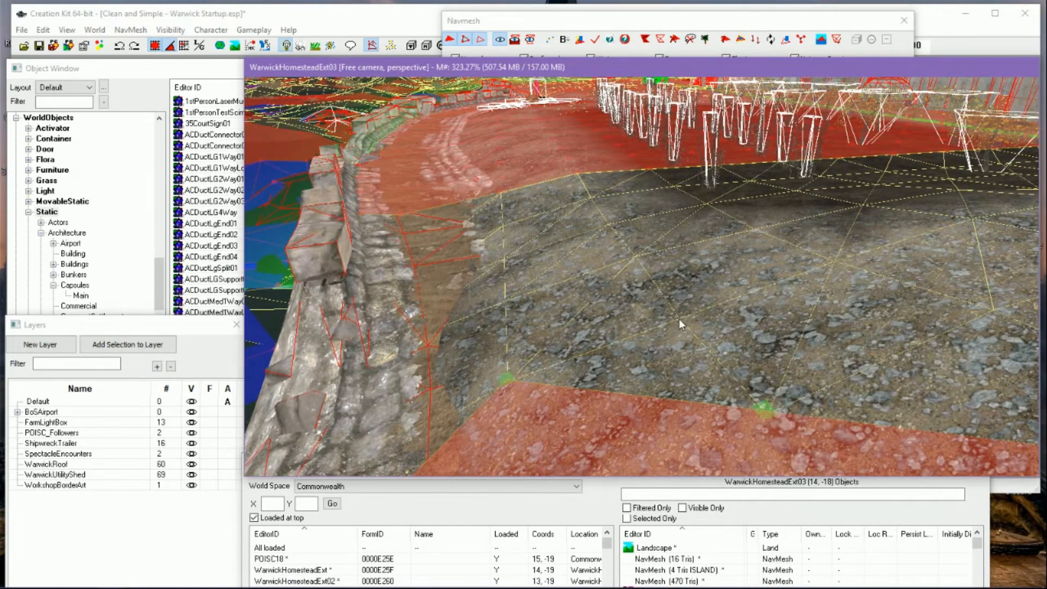
pyautogui.keyDown('ctrl'); pyautogui.rightClick(679, 316); pyautogui.keyUp('ctrl')
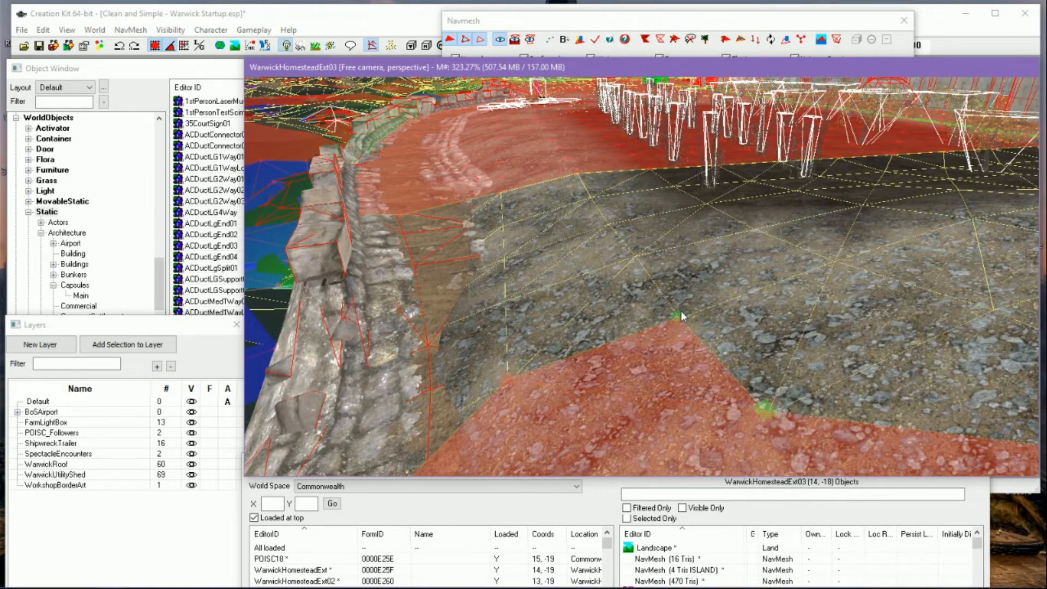
pyautogui.keyDown('ctrl'); pyautogui.rightClick(833, 263); pyautogui.keyUp('ctrl')
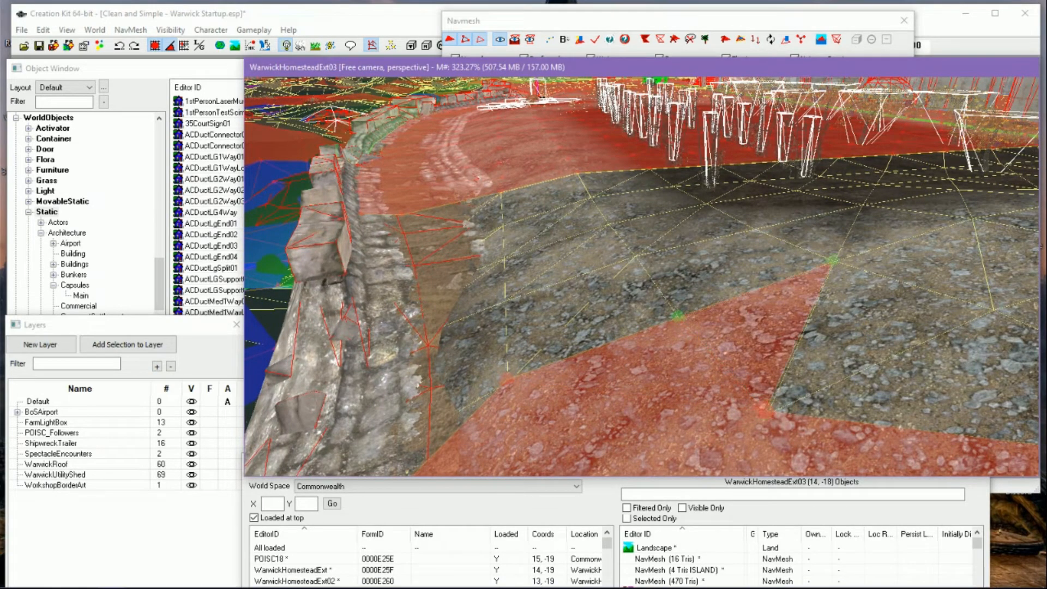
pyautogui.keyDown('ctrl'); pyautogui.rightClick(637, 256); pyautogui.keyUp('ctrl')
pyautogui.keyDown('ctrl'); pyautogui.rightClick(754, 229); pyautogui.keyUp('ctrl')
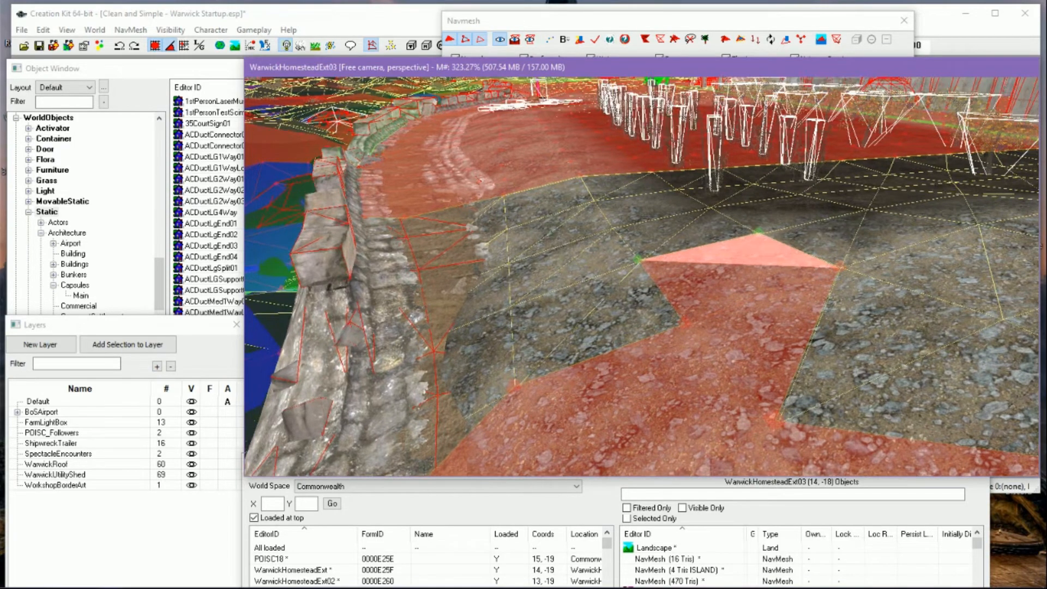
# Add four more navmesh triangles across the ground in front of the wireframe posts, towards the existing navmesh beyond
pyautogui.moveTo(755, 229); pyautogui.dragTo(755, 313, button='middle')
pyautogui.scroll(2, 742, 327)
pyautogui.keyDown('ctrl'); pyautogui.rightClick(721, 330); pyautogui.keyUp('ctrl')
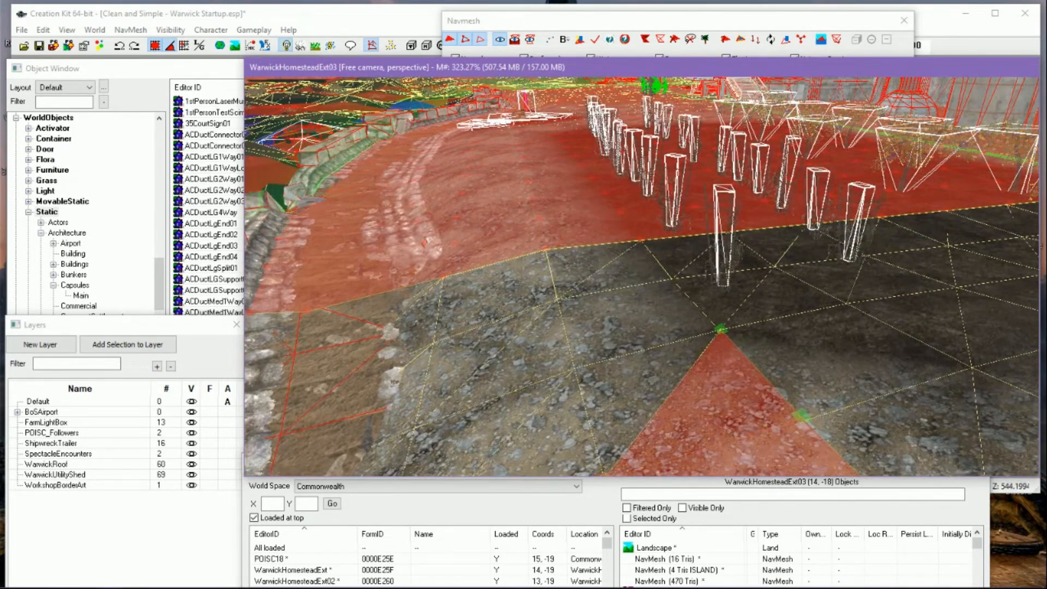
pyautogui.keyDown('ctrl'); pyautogui.rightClick(971, 368); pyautogui.keyUp('ctrl')
pyautogui.moveTo(873, 396); pyautogui.dragTo(940, 390, button='middle')
pyautogui.scroll(2, 751, 464)
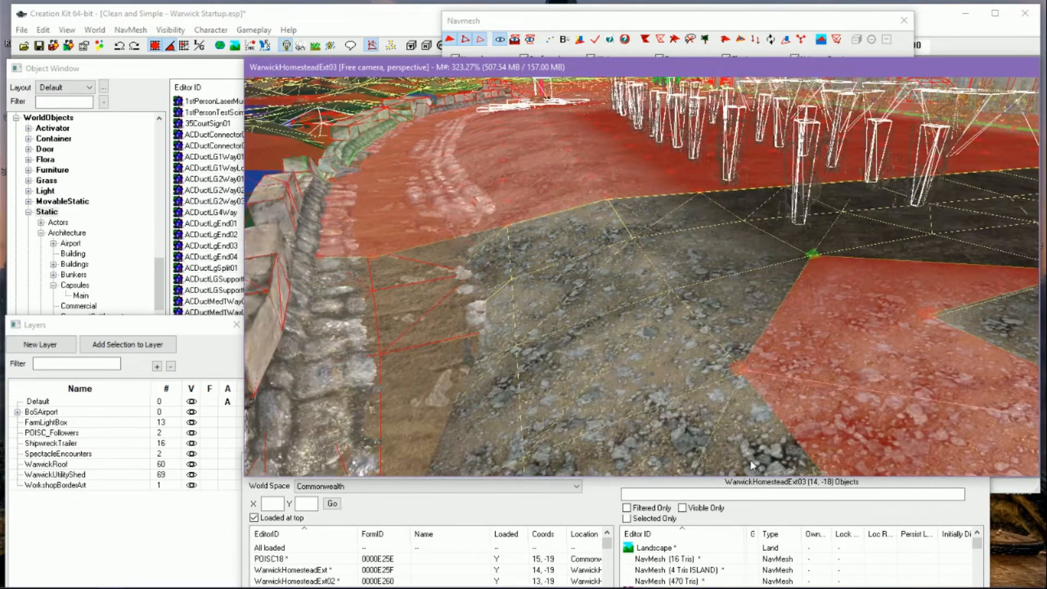
pyautogui.keyDown('ctrl'); pyautogui.click(813, 256); pyautogui.keyUp('ctrl')
pyautogui.keyDown('ctrl'); pyautogui.rightClick(671, 290); pyautogui.keyUp('ctrl')
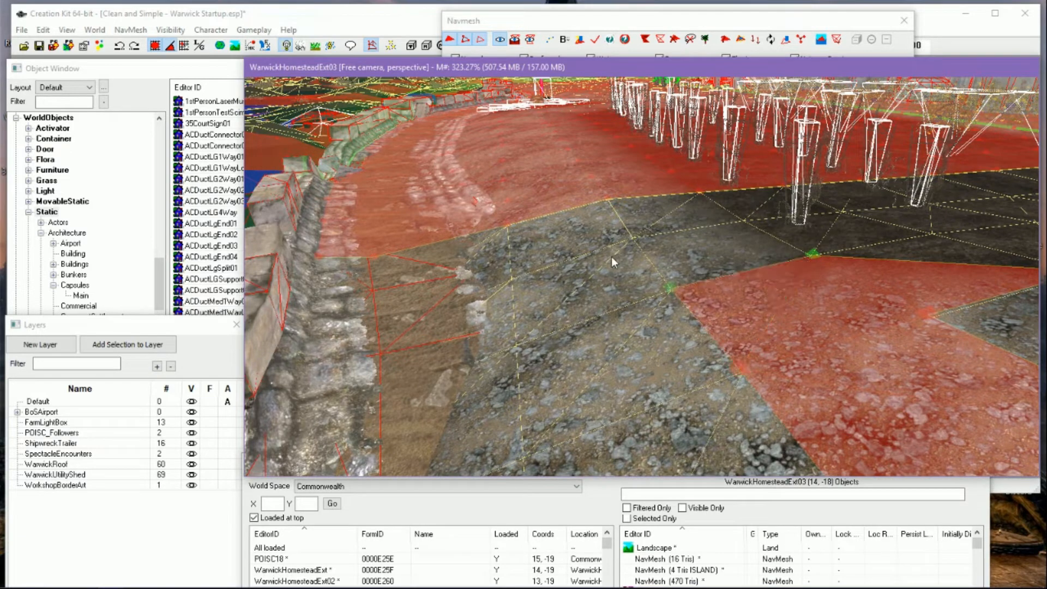
pyautogui.keyDown('ctrl'); pyautogui.rightClick(633, 238); pyautogui.keyUp('ctrl')
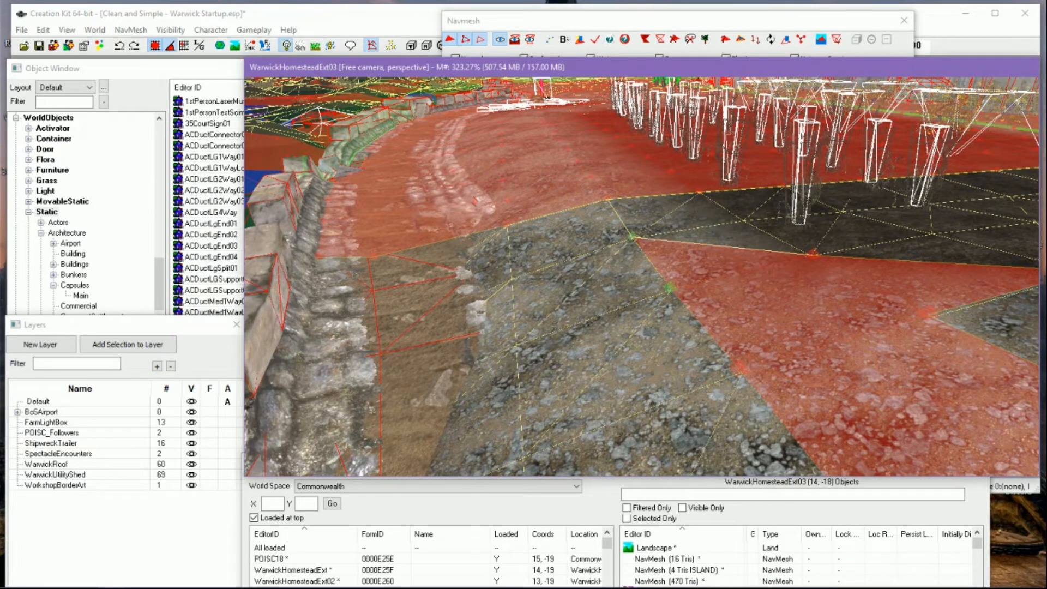
# Extend the navmesh with four triangles across the gravel and dirt ground to the foot of the stone wall
pyautogui.keyDown('ctrl'); pyautogui.rightClick(514, 343); pyautogui.keyUp('ctrl')
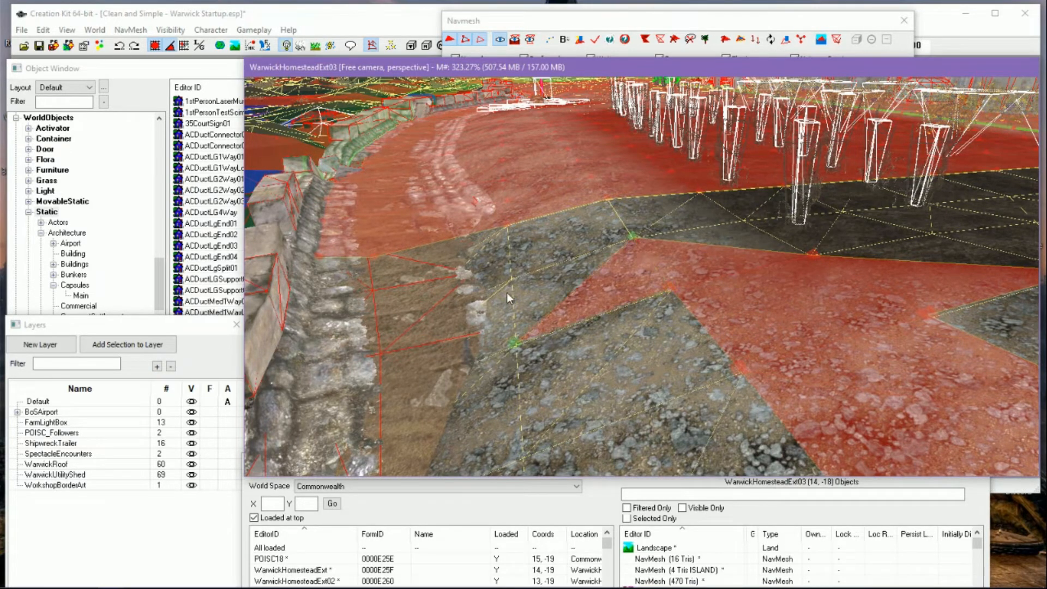
pyautogui.keyDown('ctrl'); pyautogui.rightClick(512, 275); pyautogui.keyUp('ctrl')
pyautogui.moveTo(535, 297); pyautogui.dragTo(605, 321, button='middle')
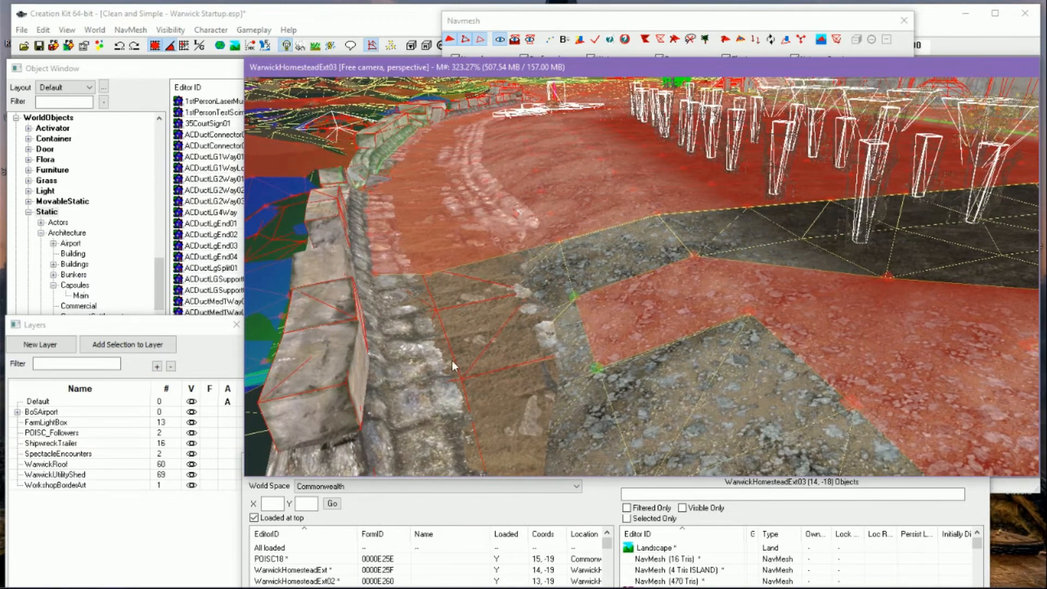
pyautogui.keyDown('ctrl'); pyautogui.rightClick(459, 376); pyautogui.keyUp('ctrl')
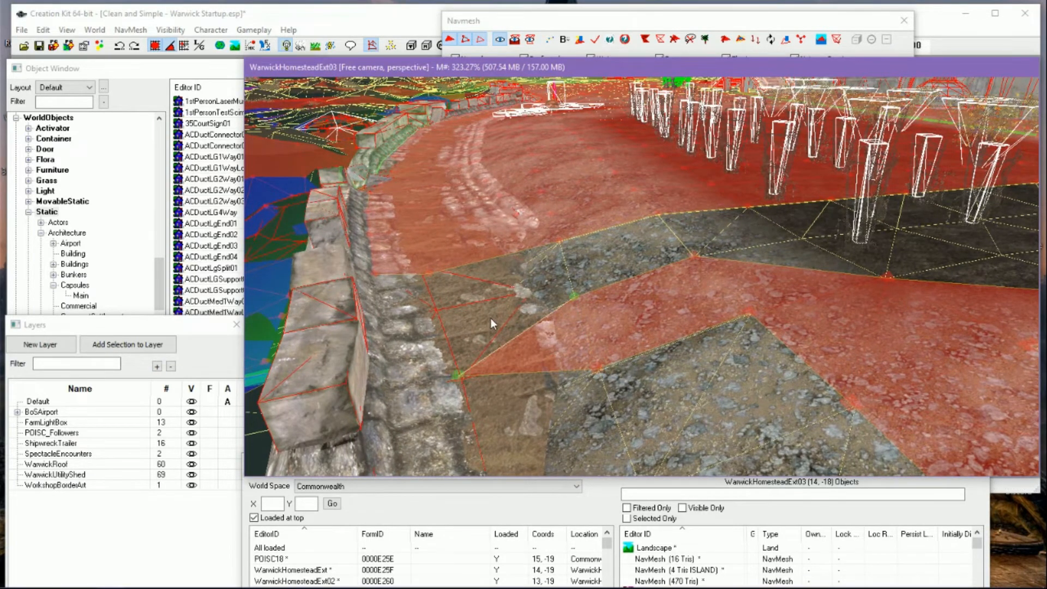
pyautogui.keyDown('ctrl'); pyautogui.rightClick(432, 310); pyautogui.keyUp('ctrl')
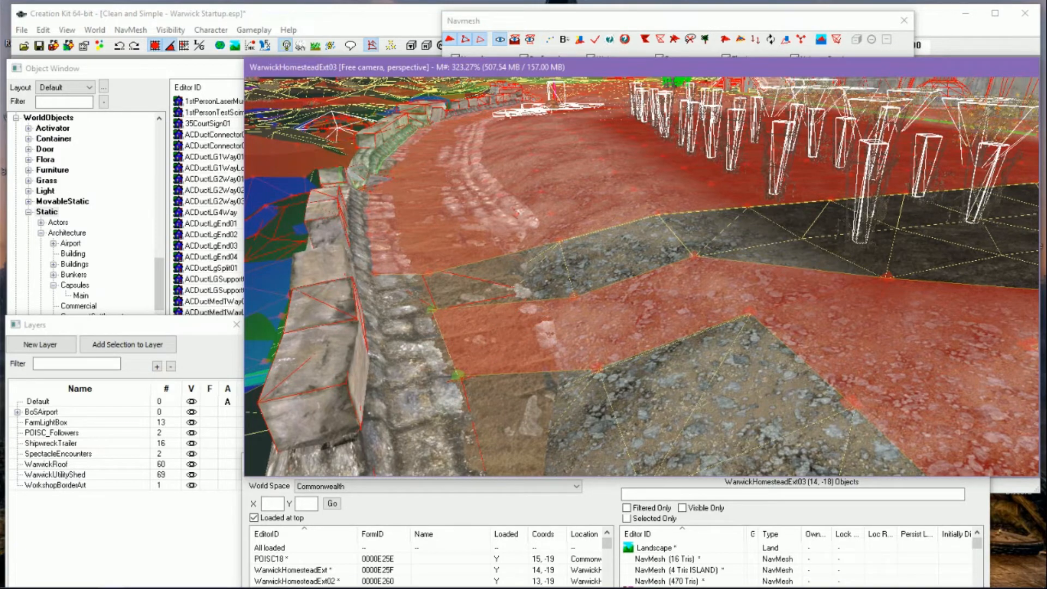
# Add a triangle reaching towards the neighbouring navmesh's corner by the stone wall, and move two edge vertices closer to the wall
pyautogui.click(432, 309)
pyautogui.keyDown('ctrl'); pyautogui.click(573, 298); pyautogui.keyUp('ctrl')
pyautogui.keyDown('ctrl'); pyautogui.rightClick(390, 281); pyautogui.keyUp('ctrl')
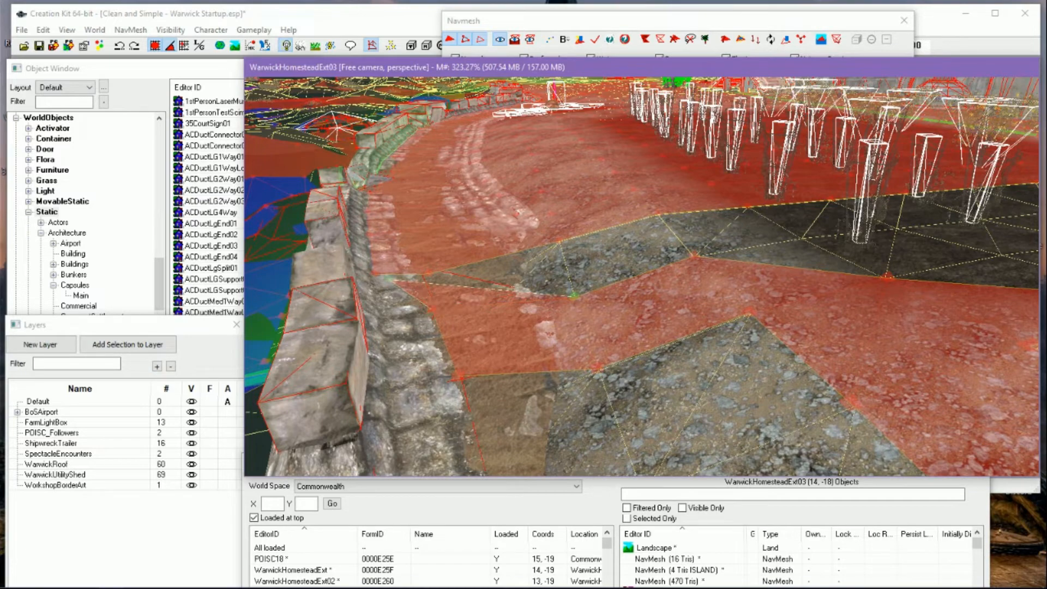
pyautogui.click(431, 310)
pyautogui.moveTo(431, 309); pyautogui.dragTo(401, 309)
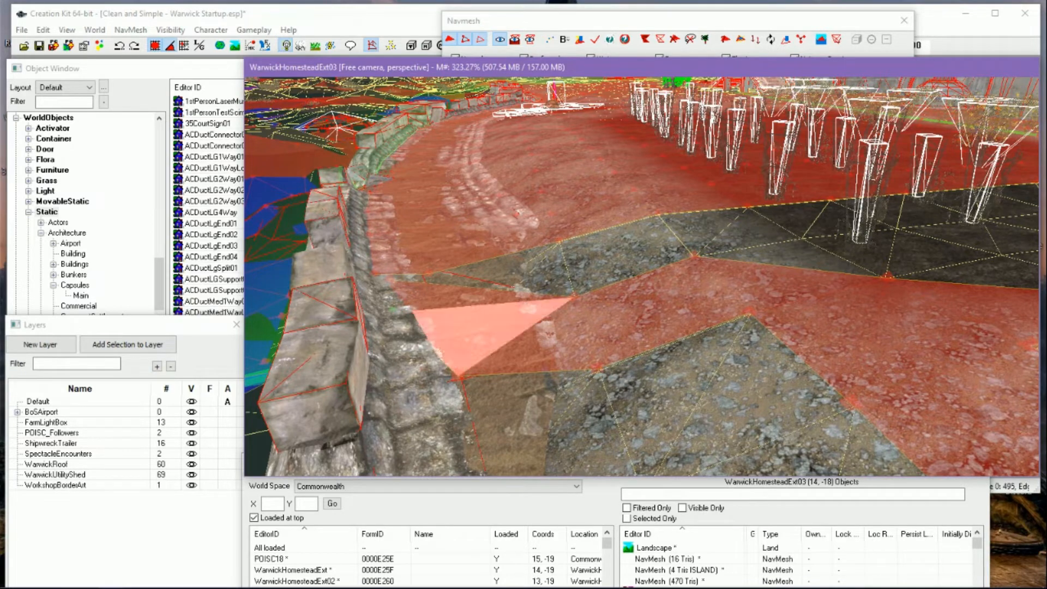
pyautogui.click(457, 375)
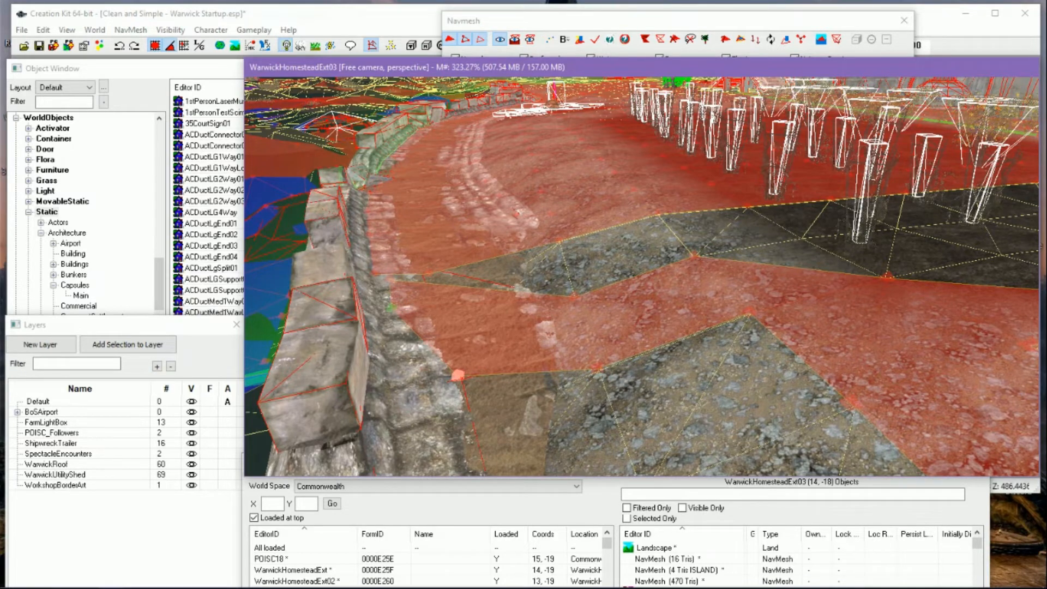
pyautogui.click(457, 375)
pyautogui.moveTo(457, 375); pyautogui.dragTo(404, 384)
# Move the corner vertex against the stone wall's base and fill the gap beside it with a triangle reaching the neighbouring navmesh's border
pyautogui.scroll(-4, 460, 372)
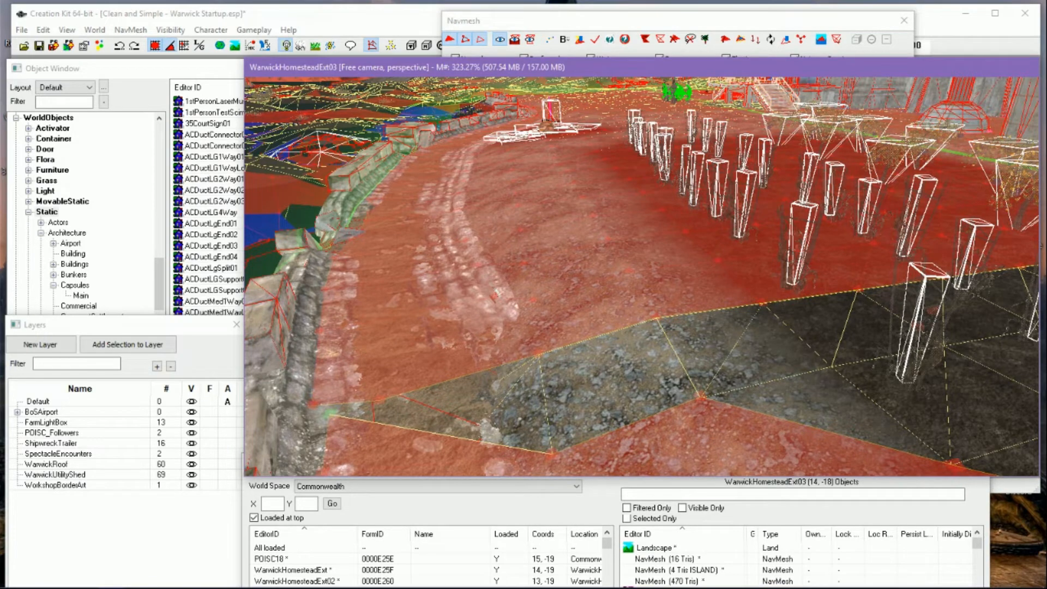
pyautogui.keyDown('ctrl'); pyautogui.rightClick(387, 424); pyautogui.keyUp('ctrl')
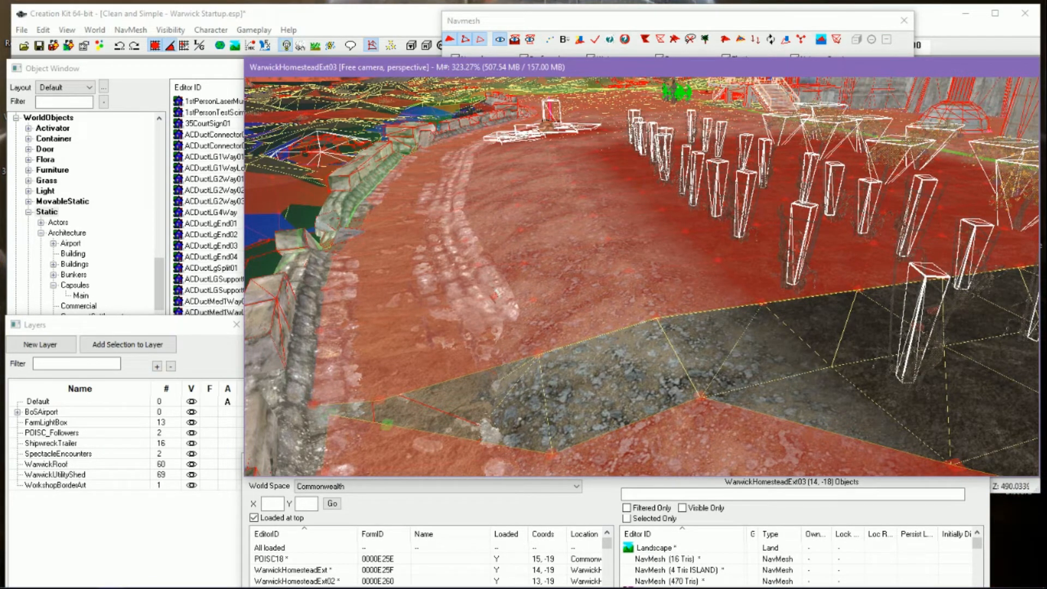
pyautogui.moveTo(330, 414); pyautogui.dragTo(315, 406)
pyautogui.click(337, 429)
pyautogui.press('Delete')
pyautogui.click(386, 426)
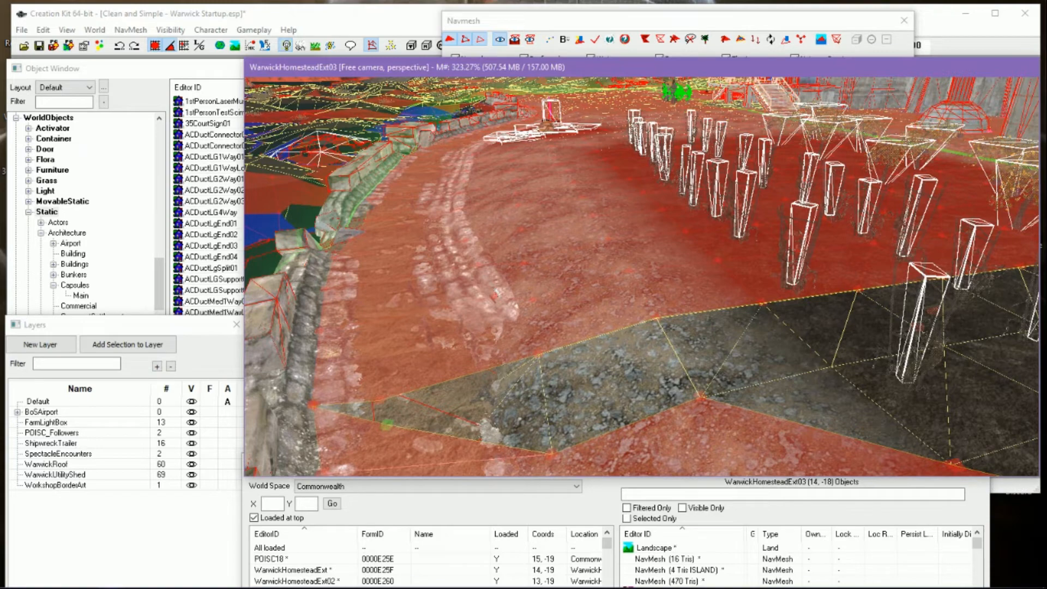
pyautogui.keyDown('ctrl'); pyautogui.click(550, 452); pyautogui.keyUp('ctrl')
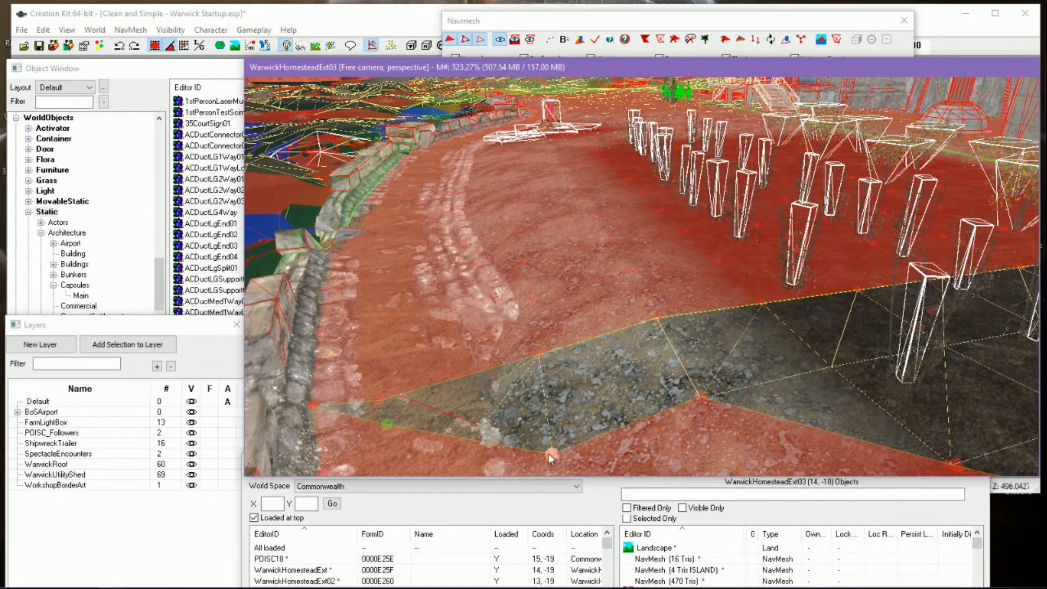
pyautogui.keyDown('ctrl'); pyautogui.click(539, 360); pyautogui.keyUp('ctrl')
pyautogui.press('f')
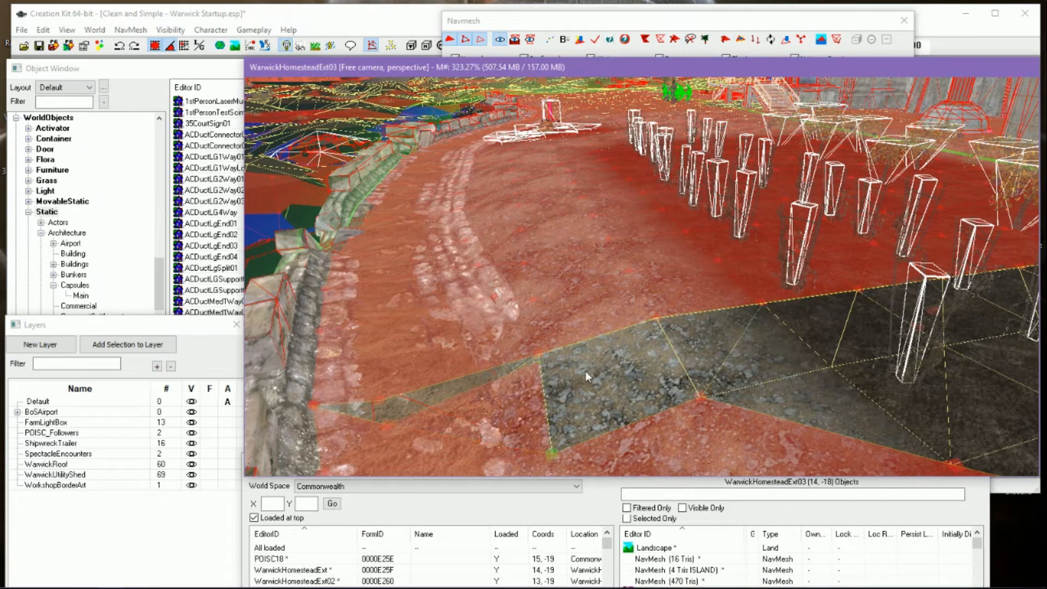
# Add four triangles along the neighbouring navmesh's border, from the gravel onto the dark soil before the first wireframe post
pyautogui.click(699, 397)
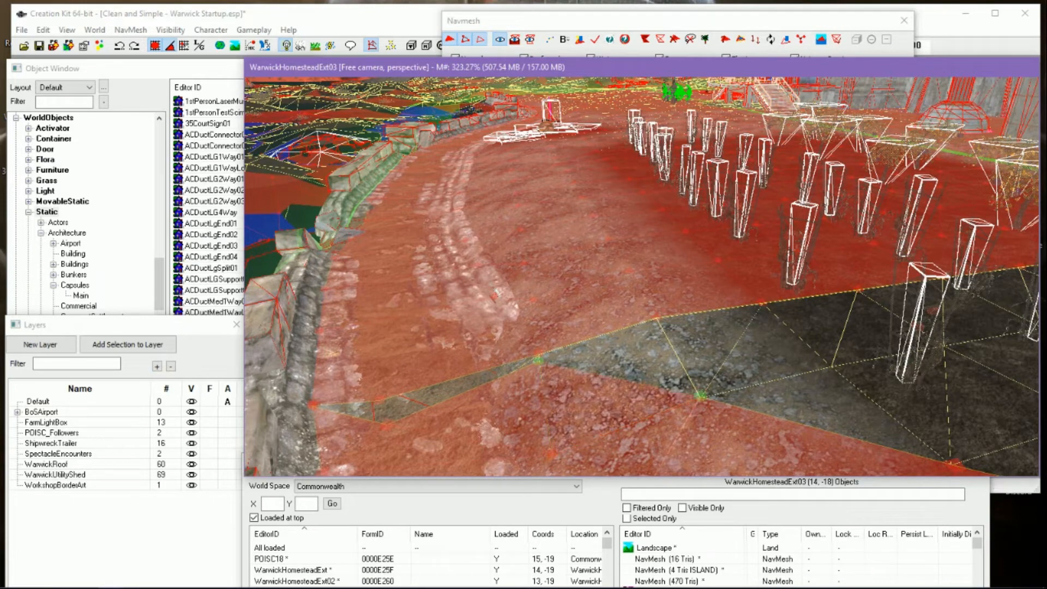
pyautogui.keyDown('ctrl'); pyautogui.click(658, 323); pyautogui.keyUp('ctrl')
pyautogui.press('f')
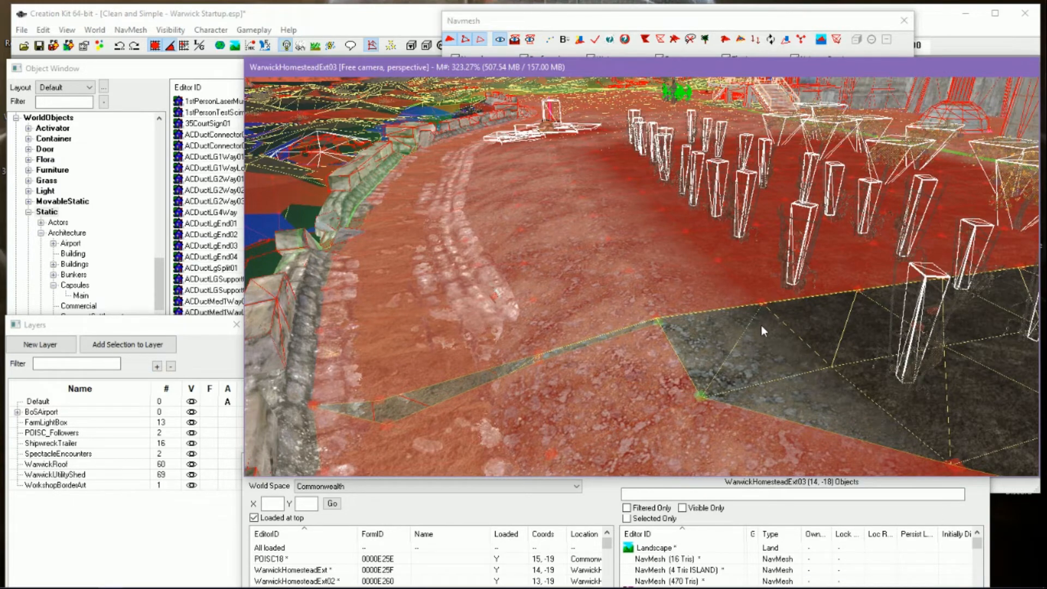
pyautogui.keyDown('ctrl'); pyautogui.rightClick(756, 312); pyautogui.keyUp('ctrl')
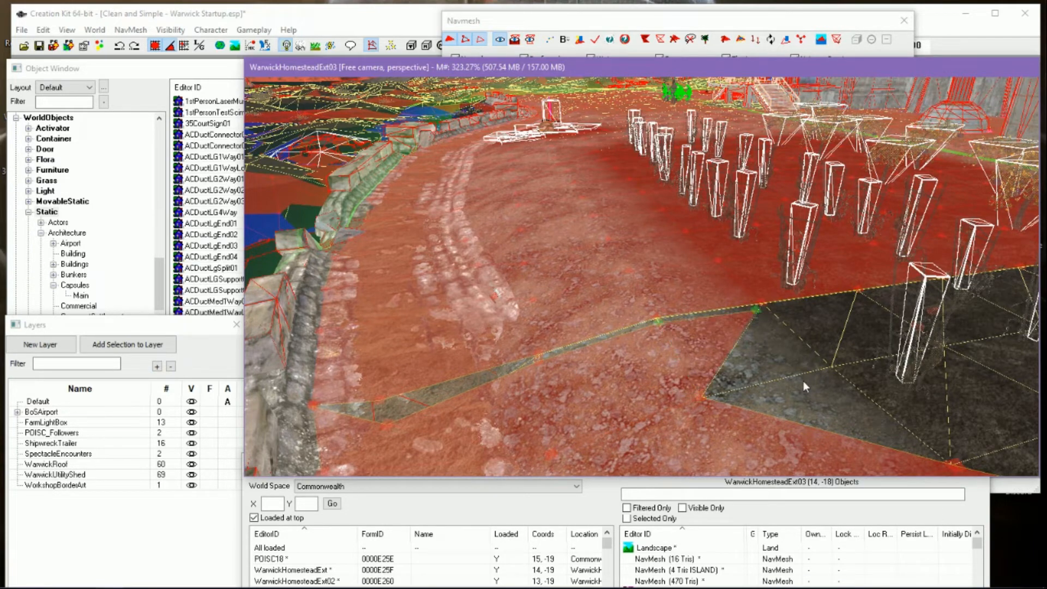
pyautogui.click(704, 395)
pyautogui.keyDown('ctrl'); pyautogui.click(828, 365); pyautogui.keyUp('ctrl')
pyautogui.keyDown('ctrl'); pyautogui.rightClick(756, 310); pyautogui.keyUp('ctrl')
# Continue the navmesh strip with three triangles along the border past the nearest wireframe posts
pyautogui.moveTo(880, 387); pyautogui.dragTo(797, 359, button='middle')
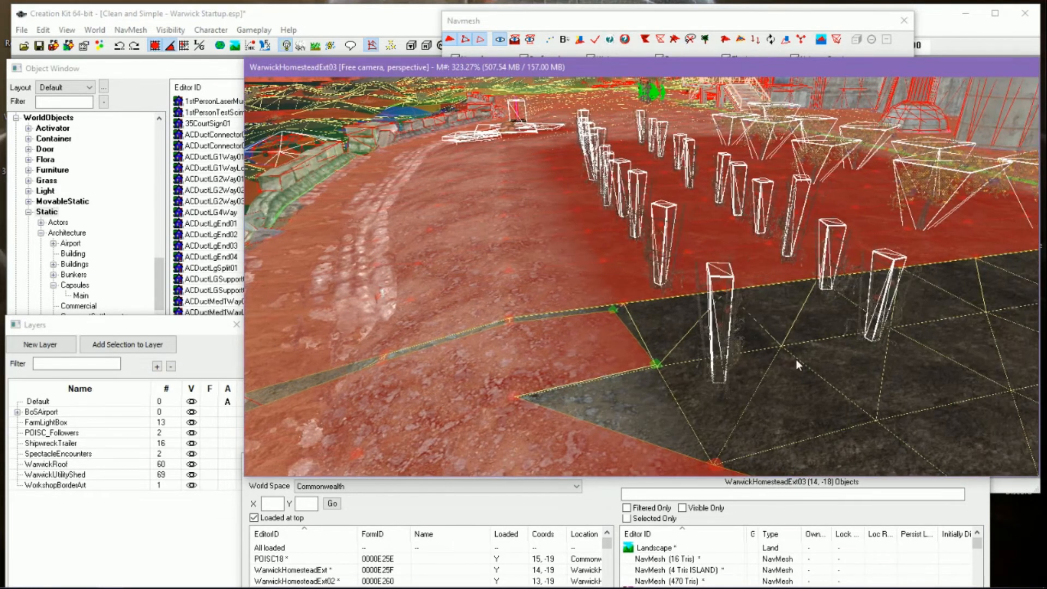
pyautogui.scroll(3, 795, 363)
pyautogui.keyDown('shift'); pyautogui.moveTo(767, 400); pyautogui.dragTo(773, 433, button='middle'); pyautogui.keyUp('shift')
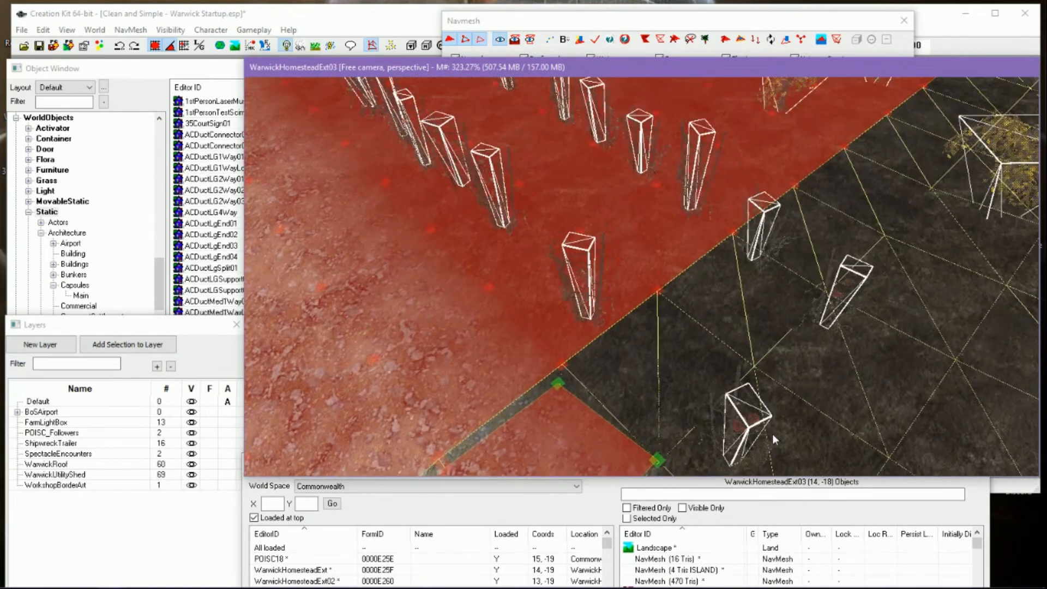
pyautogui.keyDown('ctrl'); pyautogui.rightClick(661, 305); pyautogui.keyUp('ctrl')
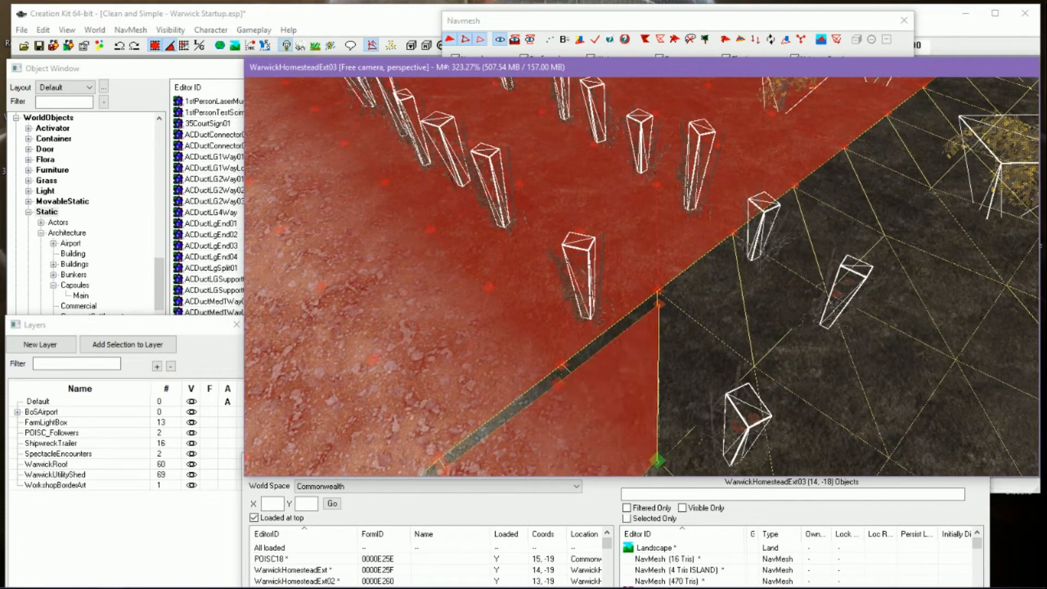
pyautogui.keyDown('ctrl'); pyautogui.rightClick(754, 364); pyautogui.keyUp('ctrl')
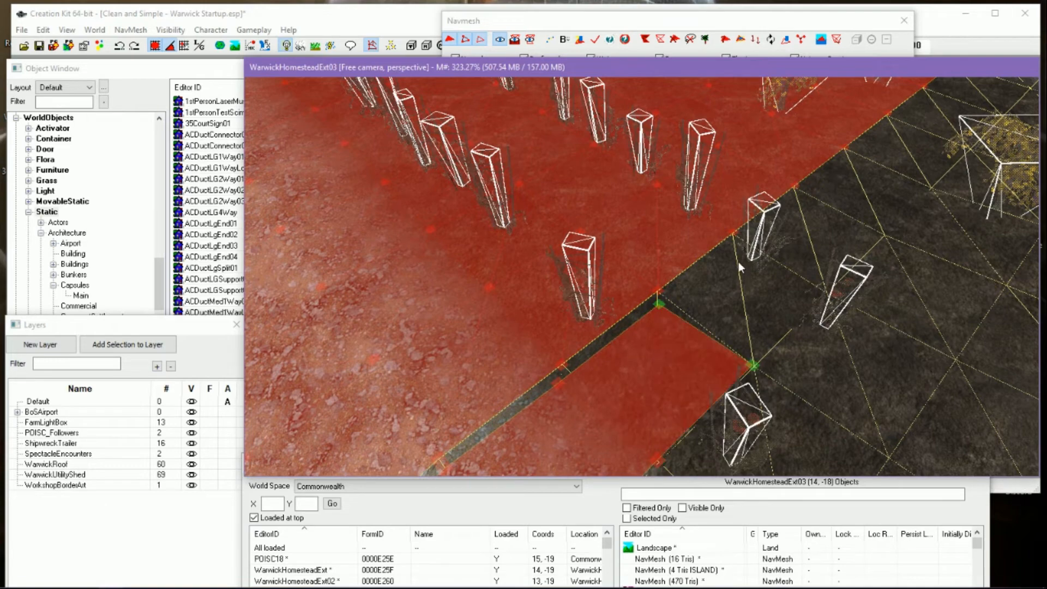
pyautogui.keyDown('ctrl'); pyautogui.rightClick(739, 240); pyautogui.keyUp('ctrl')
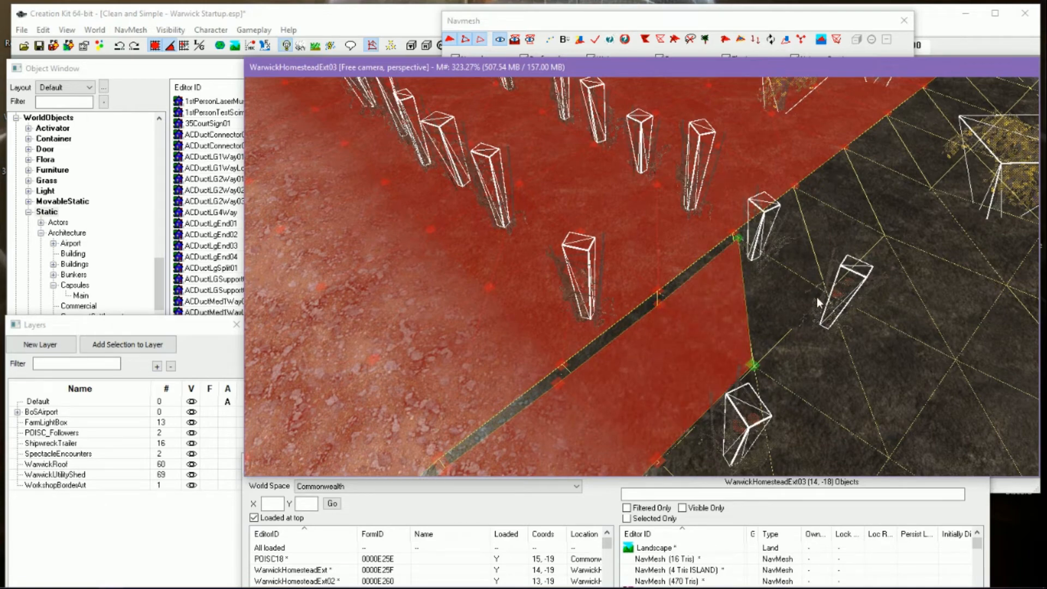
# Add three more navmesh triangles along the border, from the last wireframe posts towards the yellow-leaved plants
pyautogui.moveTo(816, 299); pyautogui.dragTo(616, 353, button='middle')
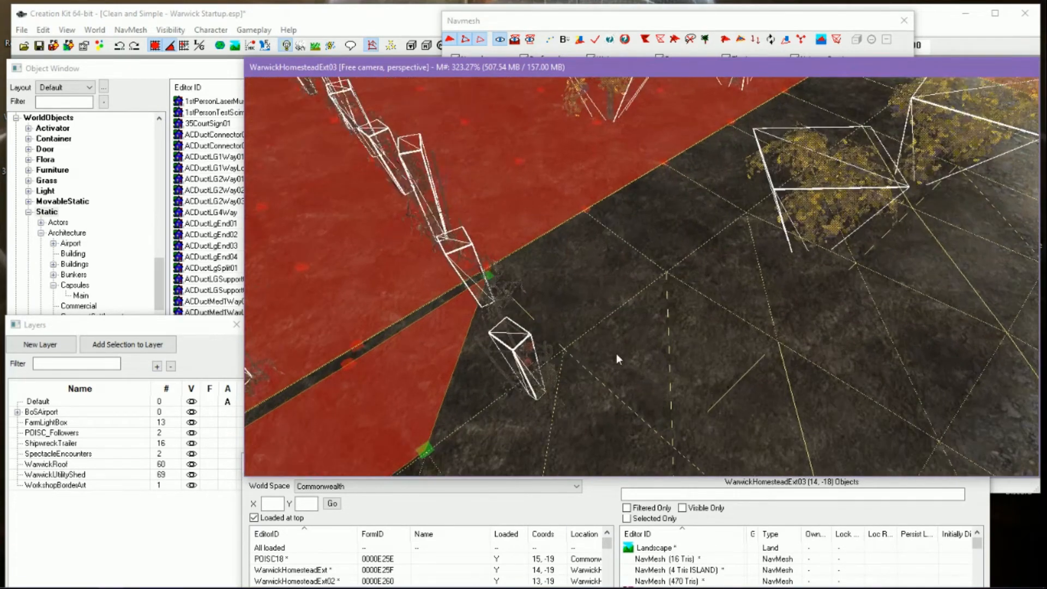
pyautogui.keyDown('ctrl'); pyautogui.rightClick(565, 348); pyautogui.keyUp('ctrl')
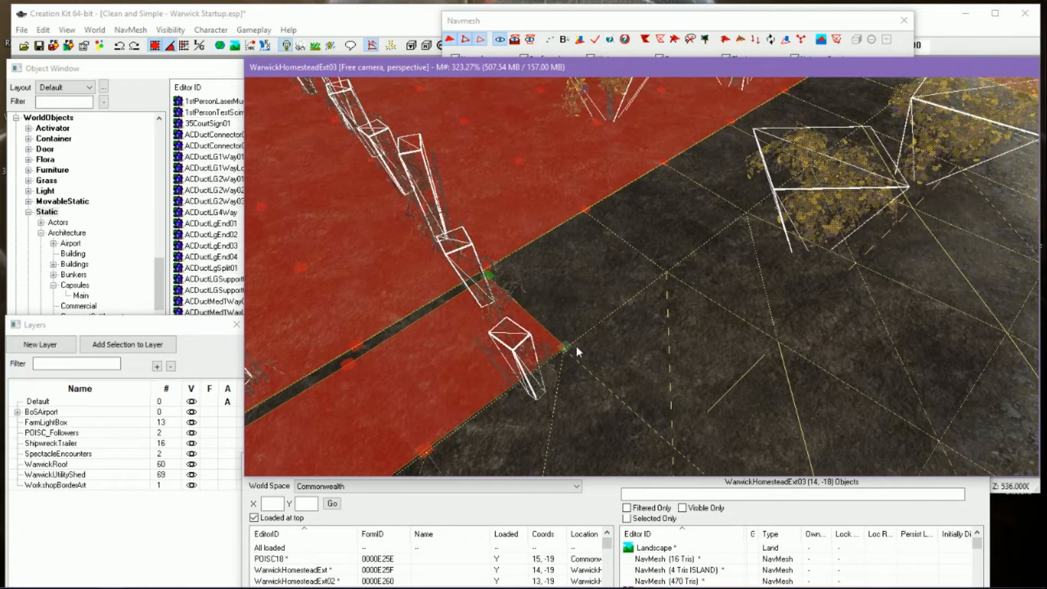
pyautogui.keyDown('ctrl'); pyautogui.rightClick(591, 217); pyautogui.keyUp('ctrl')
pyautogui.keyDown('ctrl'); pyautogui.rightClick(668, 272); pyautogui.keyUp('ctrl')
pyautogui.moveTo(668, 273); pyautogui.dragTo(614, 387, button='middle')
pyautogui.scroll(5, 653, 328)
# Extend the navmesh strip along the border beside the yellow-leaved plants, up to just before the corner where the green edges meet
pyautogui.keyDown('ctrl'); pyautogui.rightClick(607, 278); pyautogui.keyUp('ctrl')
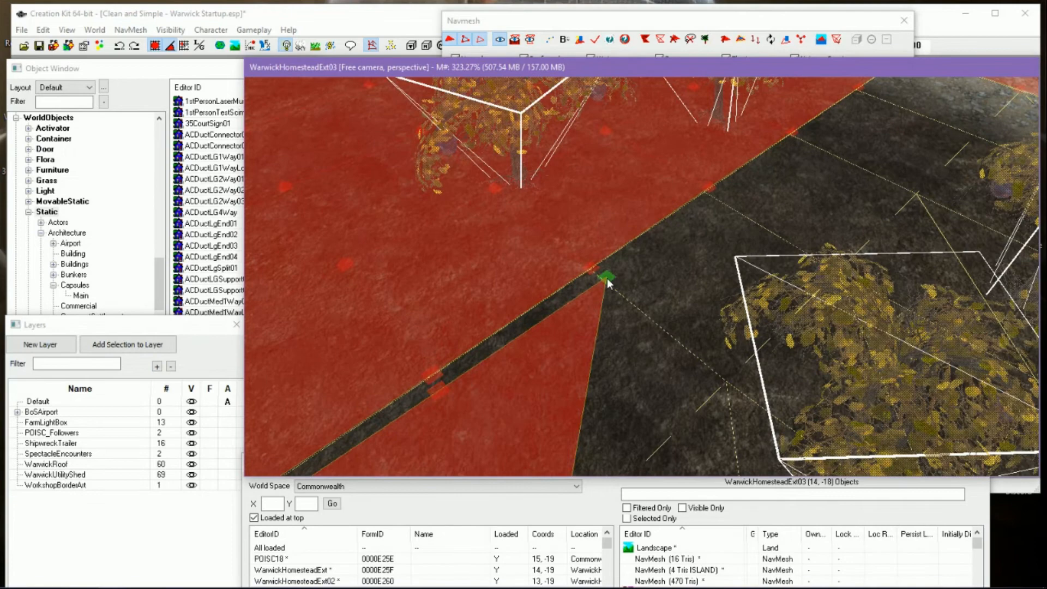
pyautogui.keyDown('ctrl'); pyautogui.rightClick(716, 380); pyautogui.keyUp('ctrl')
pyautogui.moveTo(716, 380); pyautogui.dragTo(598, 468, button='middle')
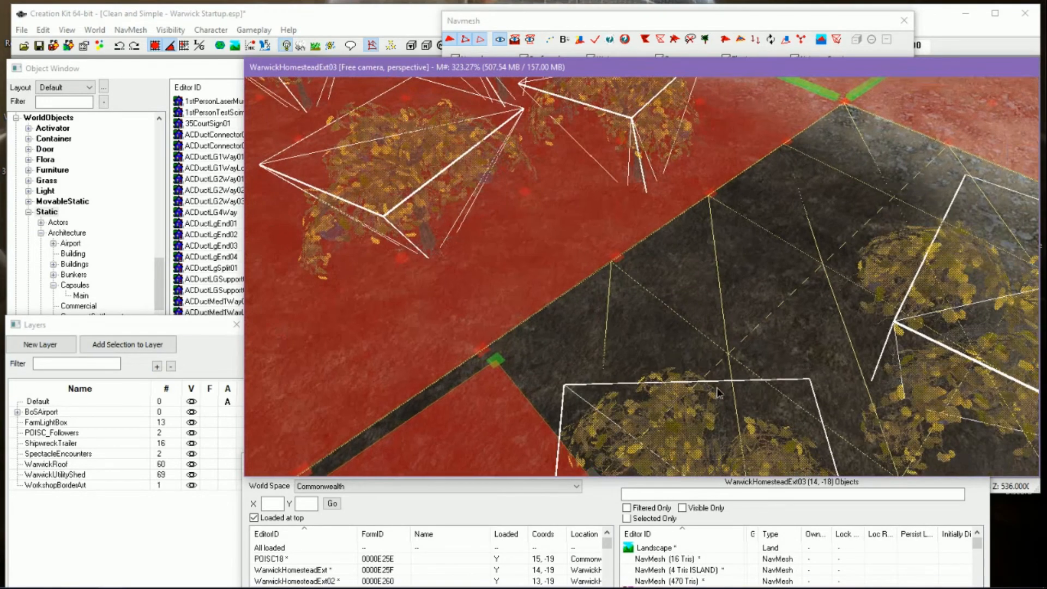
pyautogui.keyDown('ctrl'); pyautogui.rightClick(622, 275); pyautogui.keyUp('ctrl')
pyautogui.keyDown('ctrl'); pyautogui.rightClick(729, 355); pyautogui.keyUp('ctrl')
pyautogui.moveTo(729, 356); pyautogui.dragTo(641, 302, button='middle')
pyautogui.keyDown('ctrl'); pyautogui.rightClick(621, 275); pyautogui.keyUp('ctrl')
pyautogui.keyDown('ctrl'); pyautogui.rightClick(717, 347); pyautogui.keyUp('ctrl')
pyautogui.keyDown('ctrl'); pyautogui.rightClick(629, 269); pyautogui.keyUp('ctrl')
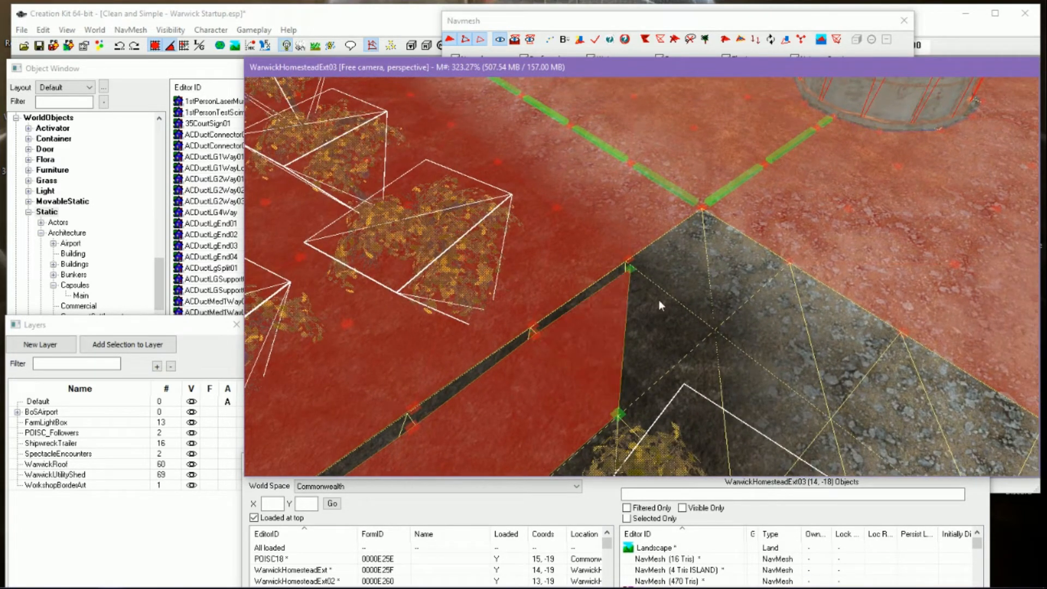
pyautogui.keyDown('ctrl'); pyautogui.rightClick(715, 333); pyautogui.keyUp('ctrl')
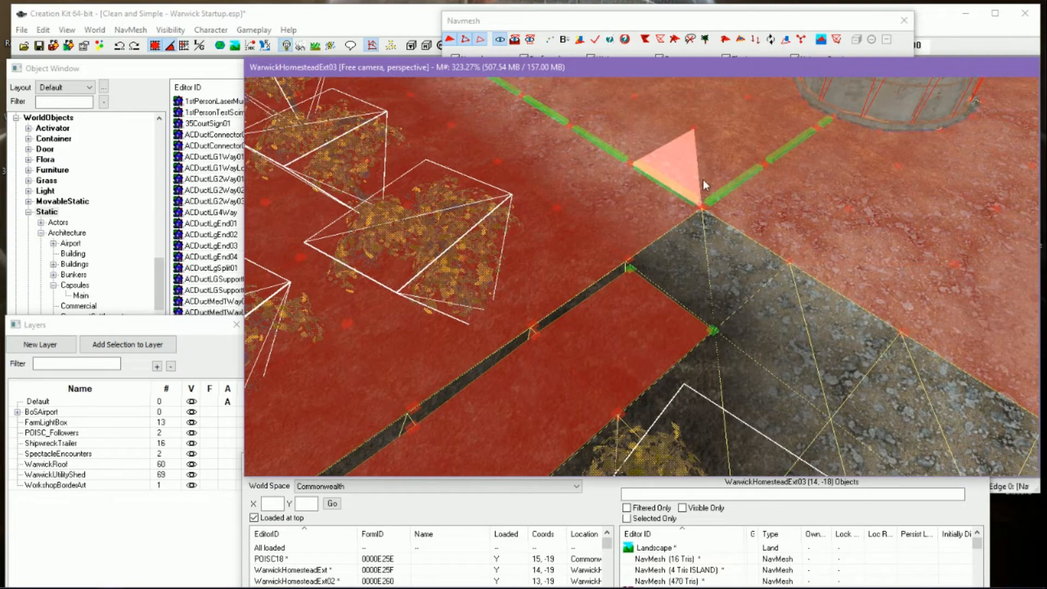
# Carry the navmesh strip around the corner where the green edges meet, with triangles reaching onto the gravel
pyautogui.keyDown('ctrl'); pyautogui.rightClick(702, 220); pyautogui.keyUp('ctrl')
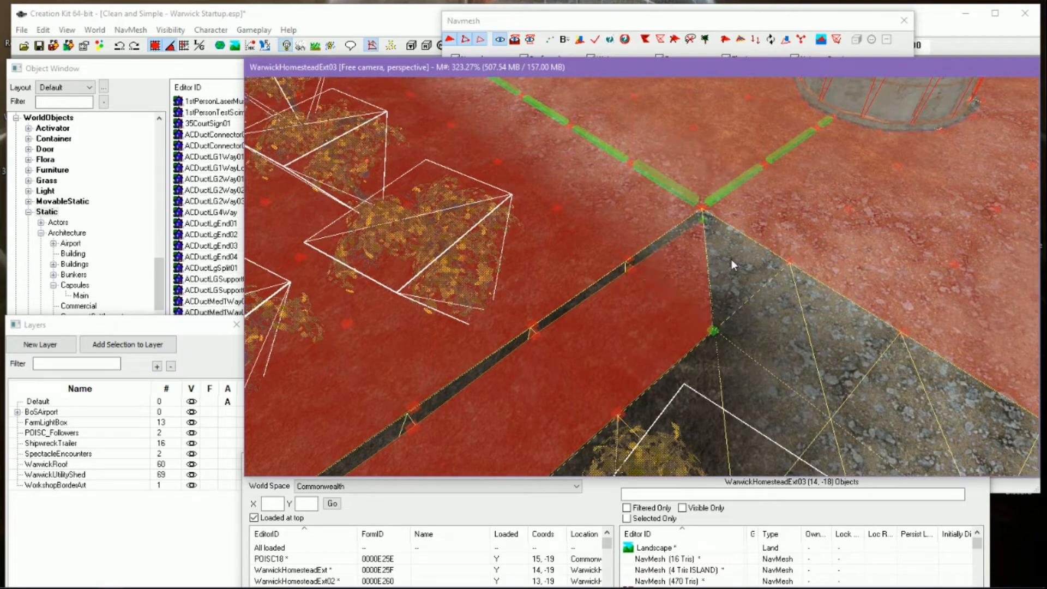
pyautogui.keyDown('ctrl'); pyautogui.rightClick(781, 269); pyautogui.keyUp('ctrl')
pyautogui.moveTo(812, 360); pyautogui.dragTo(808, 352, button='middle')
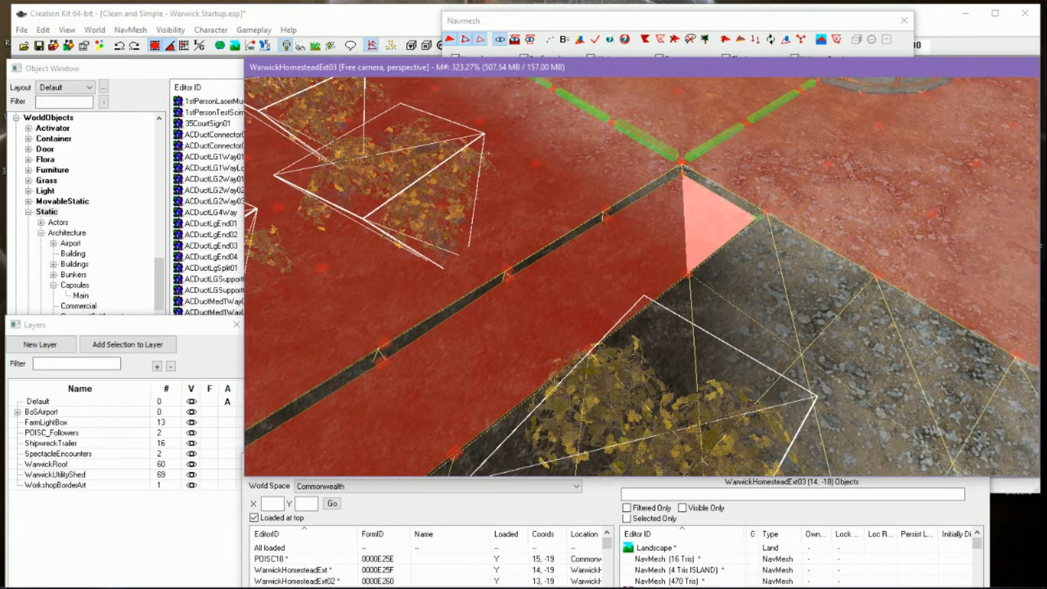
pyautogui.click(685, 274)
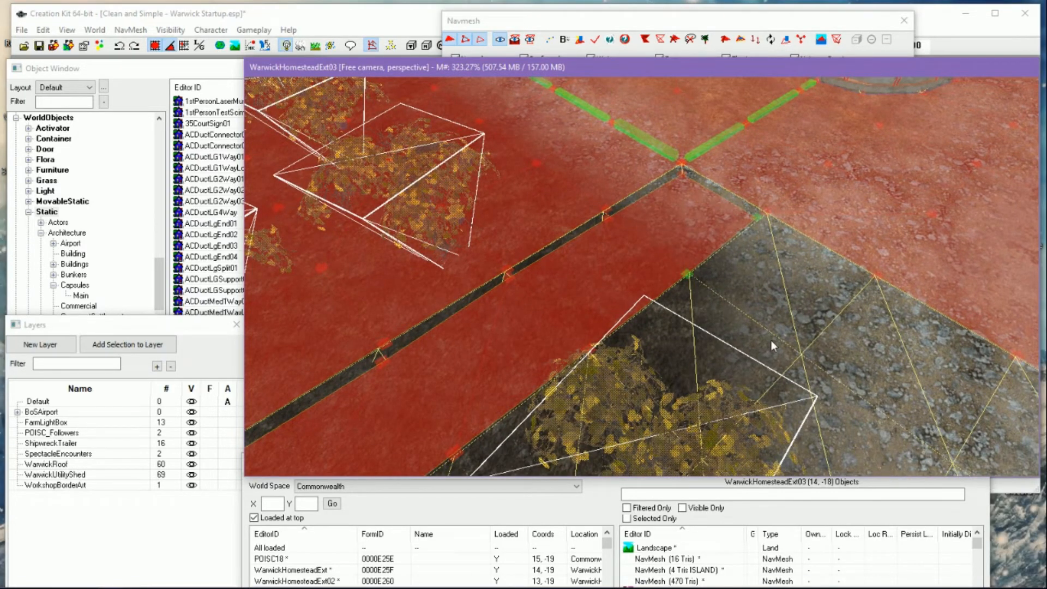
pyautogui.keyDown('ctrl'); pyautogui.rightClick(802, 355); pyautogui.keyUp('ctrl')
pyautogui.click(760, 218)
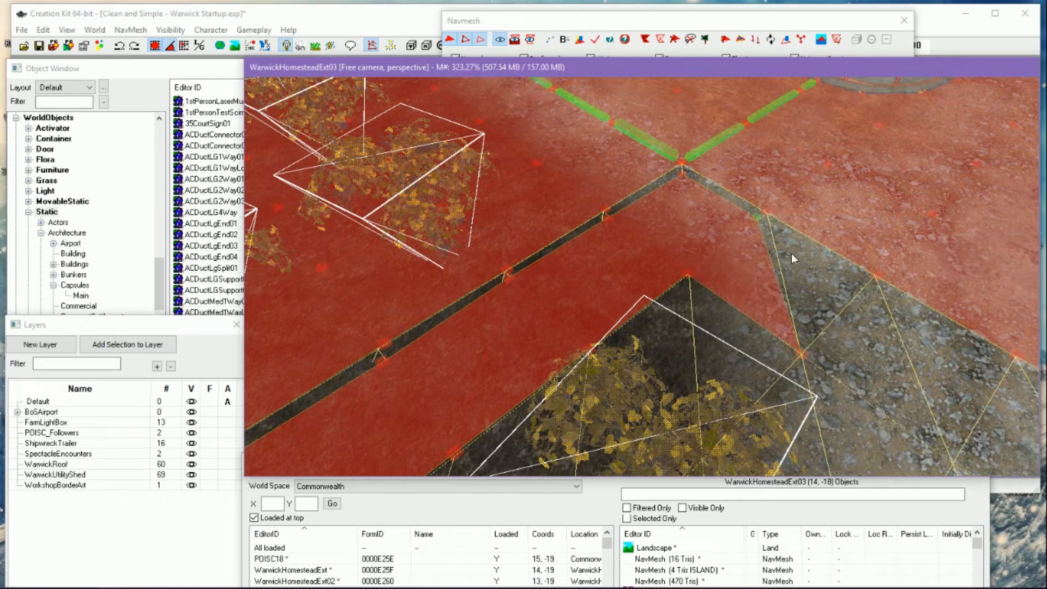
pyautogui.keyDown('ctrl'); pyautogui.click(802, 354); pyautogui.keyUp('ctrl')
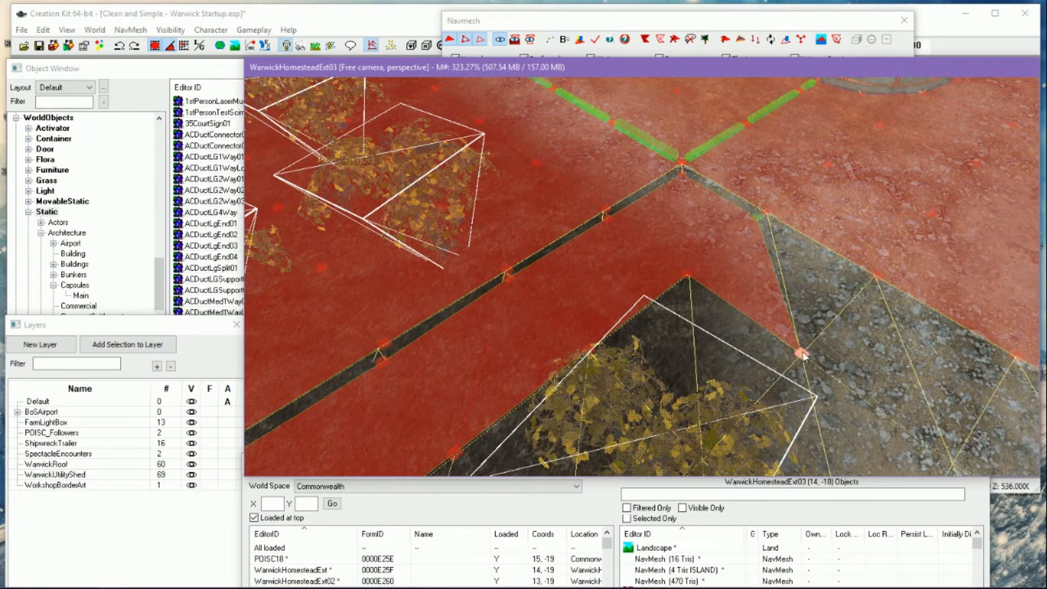
# Extend the navmesh across the gravel along the second border to the grey metal structure, ending at the neighbouring navmesh's corner
pyautogui.keyDown('ctrl'); pyautogui.rightClick(861, 286); pyautogui.keyUp('ctrl')
pyautogui.keyDown('ctrl'); pyautogui.rightClick(943, 452); pyautogui.keyUp('ctrl')
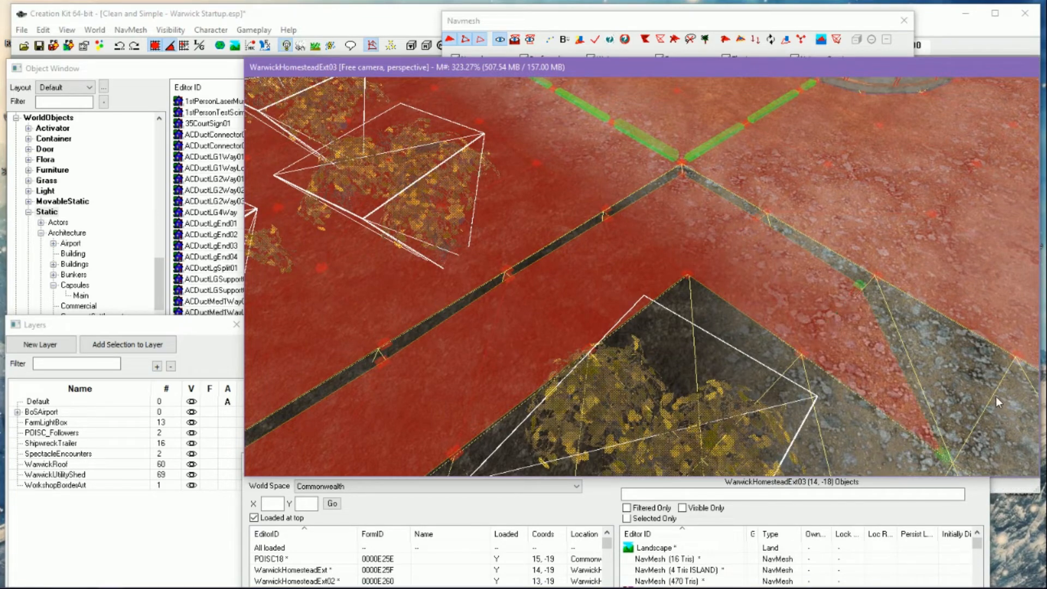
pyautogui.keyDown('ctrl'); pyautogui.rightClick(1004, 366); pyautogui.keyUp('ctrl')
pyautogui.moveTo(1026, 408); pyautogui.dragTo(899, 395, button='middle')
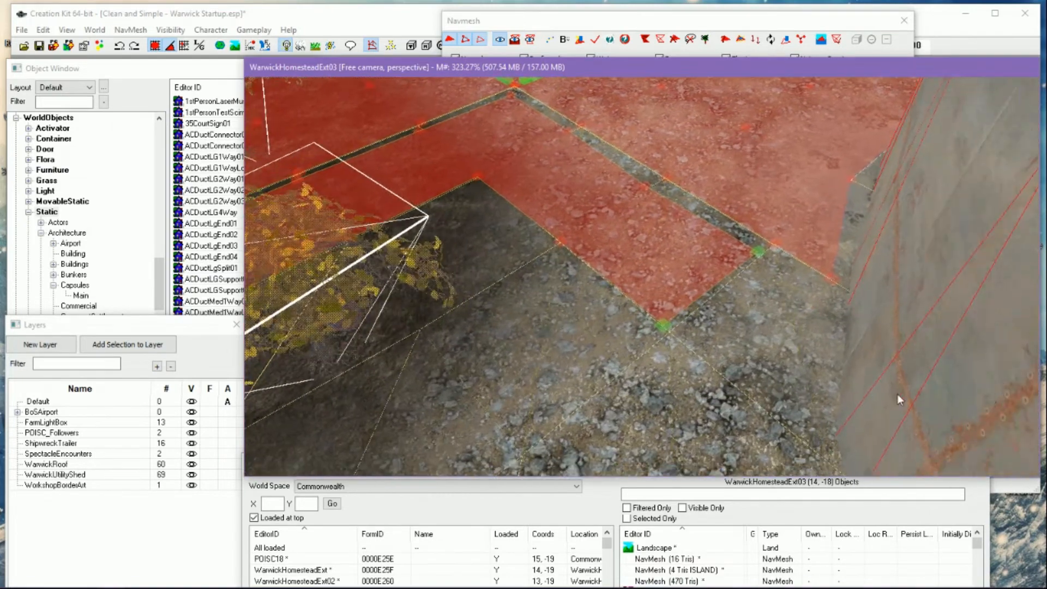
pyautogui.keyDown('ctrl'); pyautogui.rightClick(815, 430); pyautogui.keyUp('ctrl')
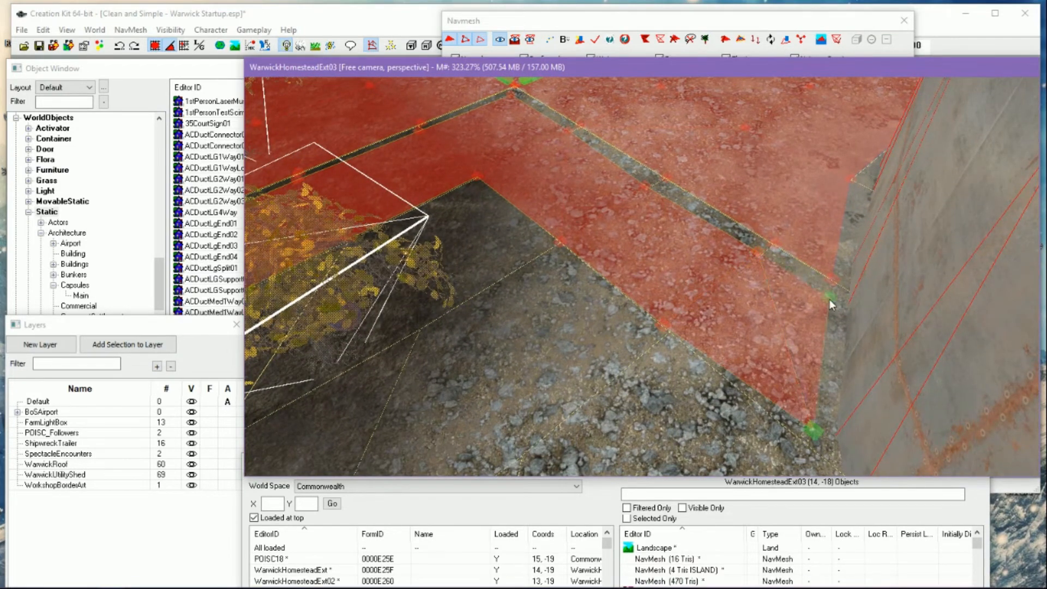
pyautogui.keyDown('ctrl'); pyautogui.rightClick(835, 281); pyautogui.keyUp('ctrl')
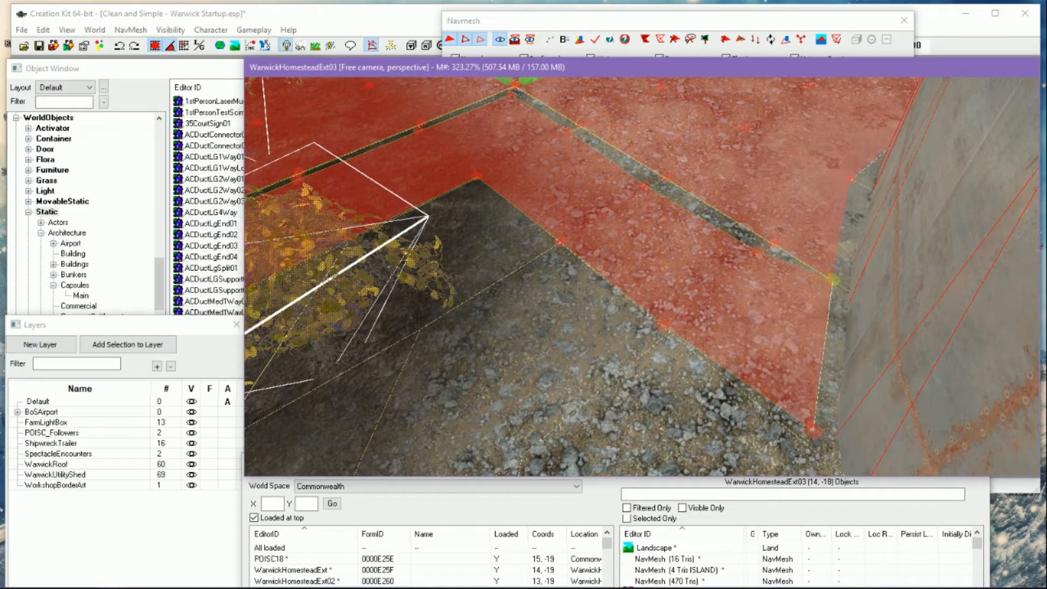
# Move the new navmesh strip's border vertices on the gravel, from the grey metal structure back towards the corner, onto the neighbouring navmesh's vertices
pyautogui.click(820, 323)
pyautogui.moveTo(818, 330); pyautogui.dragTo(820, 335, button='middle')
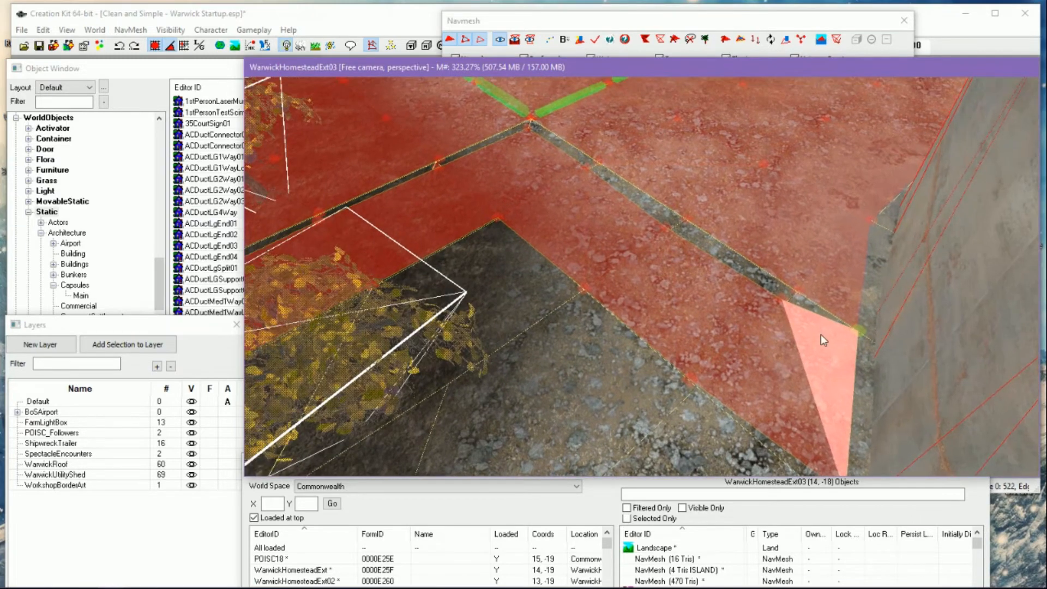
pyautogui.scroll(1, 821, 335)
pyautogui.click(806, 297)
pyautogui.click(800, 304)
pyautogui.moveTo(802, 306); pyautogui.dragTo(819, 294)
pyautogui.moveTo(807, 313); pyautogui.dragTo(821, 322, button='middle')
pyautogui.click(800, 298)
pyautogui.moveTo(801, 301); pyautogui.dragTo(821, 289)
pyautogui.moveTo(814, 316); pyautogui.dragTo(819, 324, button='middle')
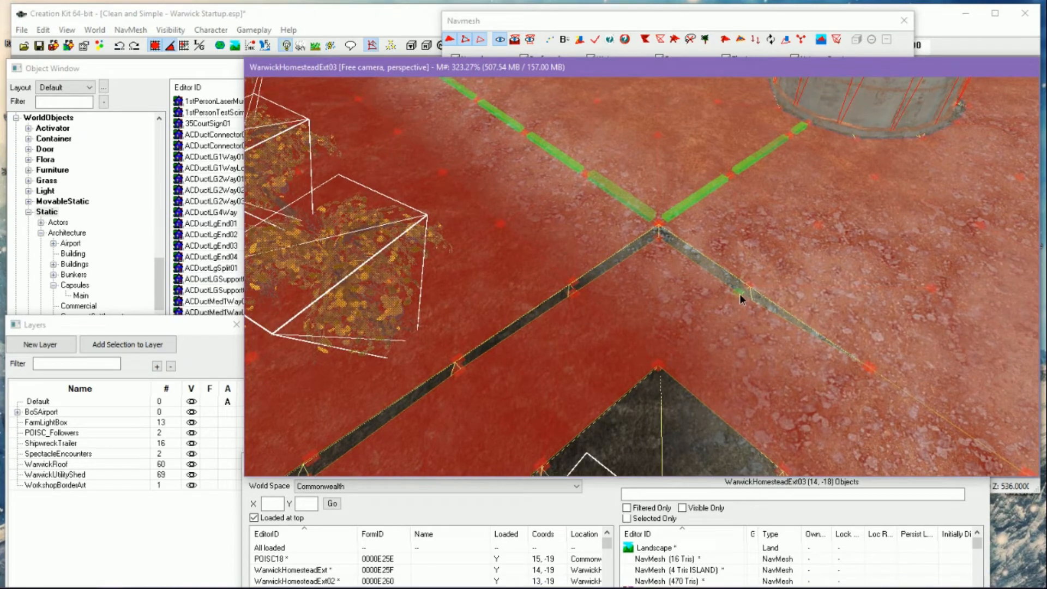
# Snap the strip's vertices at the corner where the green edges meet, and the ones on either side, onto the neighbouring navmesh
pyautogui.moveTo(740, 294); pyautogui.dragTo(748, 290)
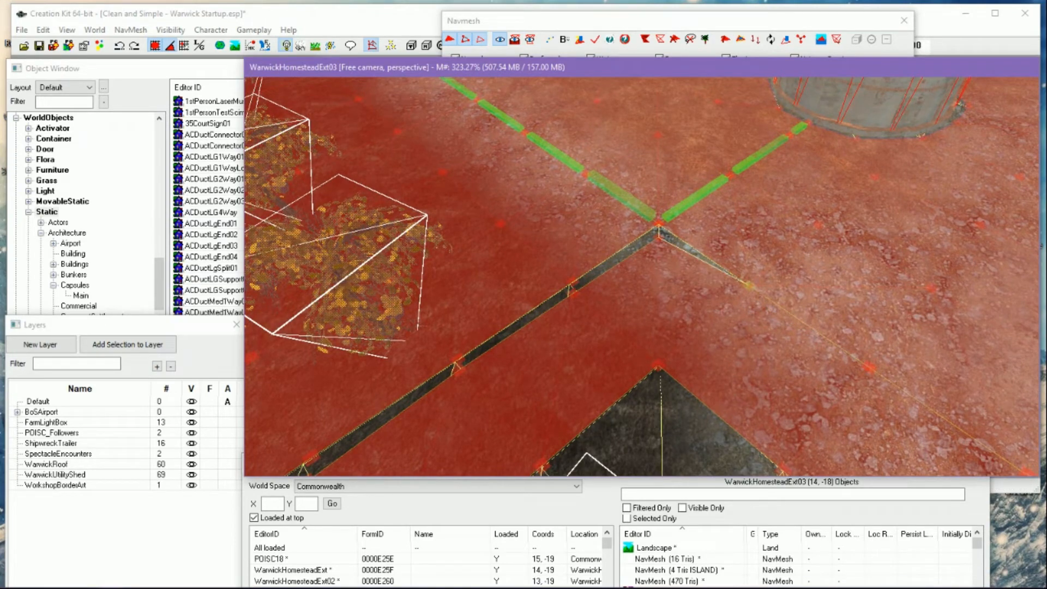
pyautogui.click(660, 239)
pyautogui.moveTo(659, 238); pyautogui.dragTo(659, 226)
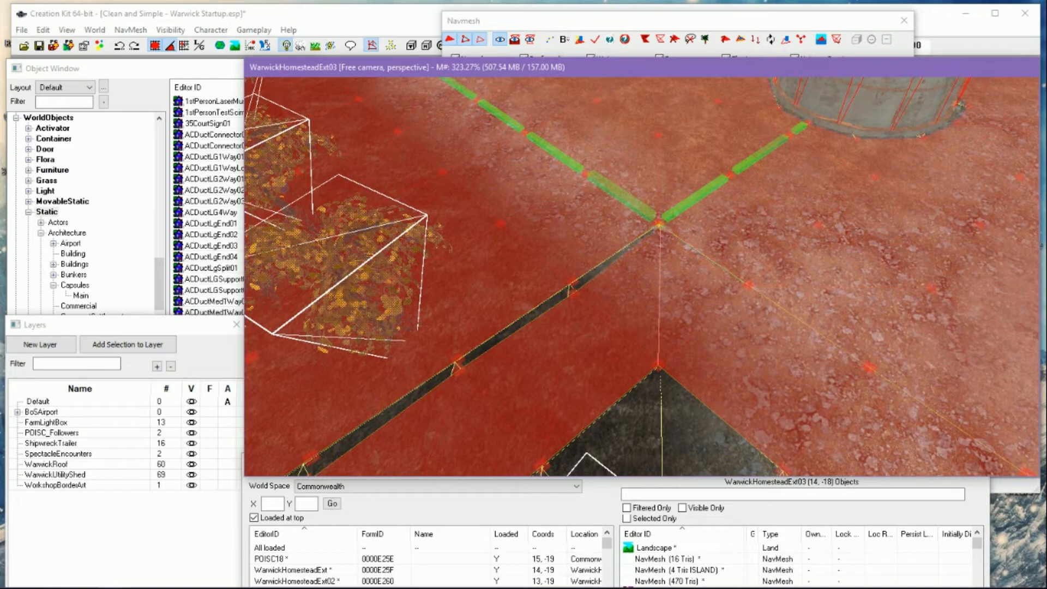
pyautogui.click(674, 262)
pyautogui.moveTo(673, 262); pyautogui.dragTo(734, 275, button='middle')
pyautogui.click(720, 300)
pyautogui.moveTo(716, 299); pyautogui.dragTo(715, 291)
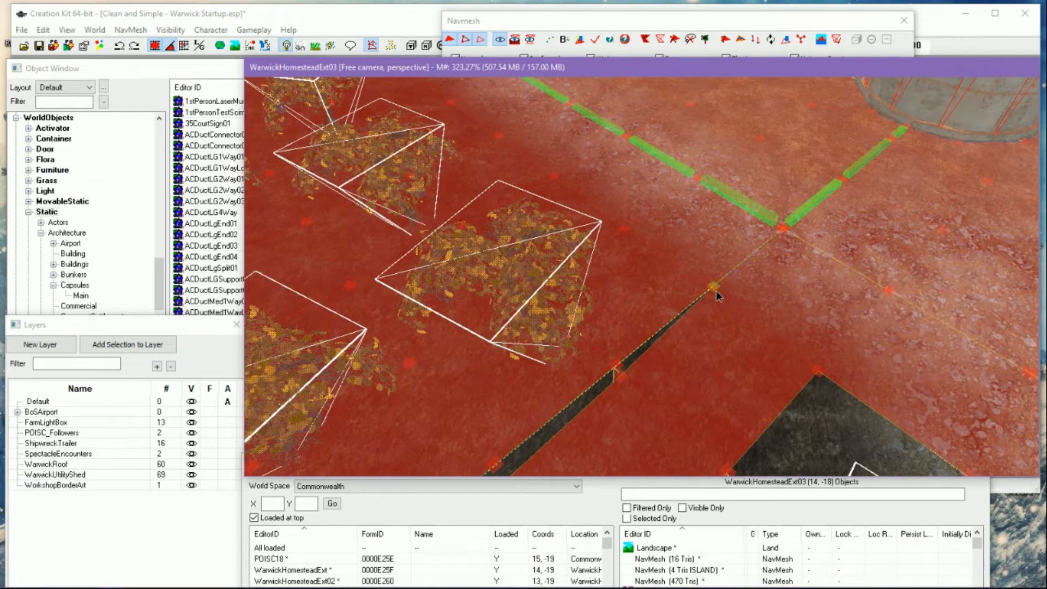
# Close the gap beside the yellow-leaved plants by moving the next three strip vertices onto the neighbouring navmesh's border vertices
pyautogui.click(694, 369)
pyautogui.moveTo(694, 369); pyautogui.dragTo(718, 332, button='middle')
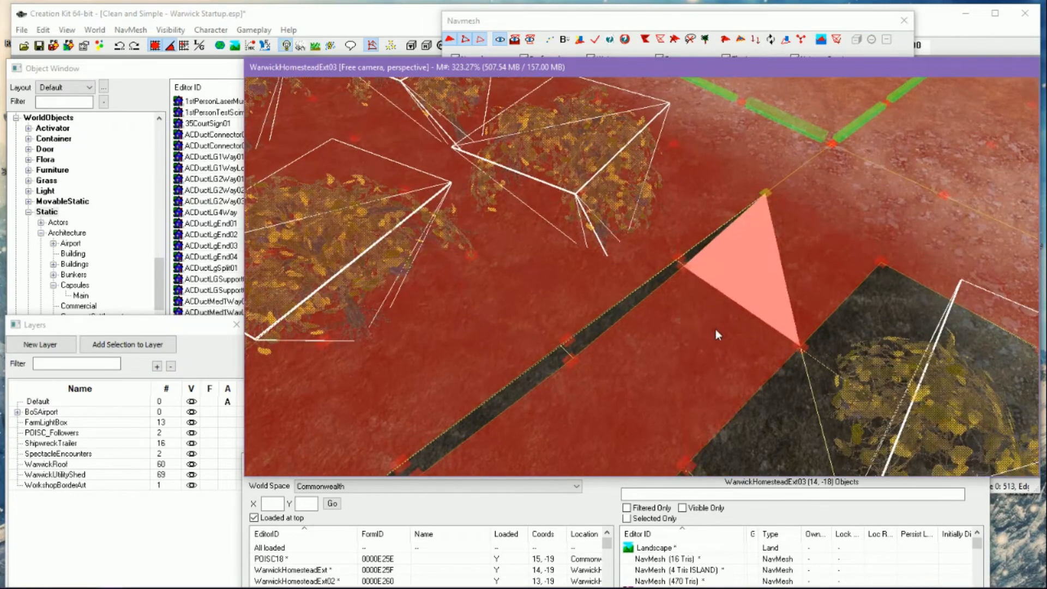
pyautogui.click(718, 332)
pyautogui.click(683, 268)
pyautogui.moveTo(683, 267); pyautogui.dragTo(679, 256)
pyautogui.click(572, 360)
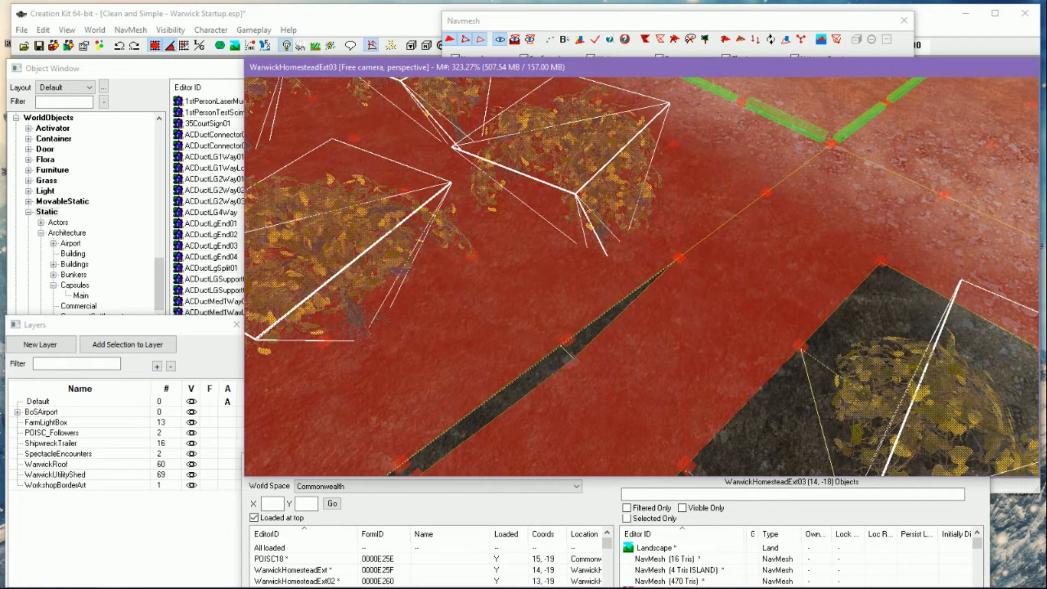
pyautogui.moveTo(572, 367); pyautogui.dragTo(569, 352)
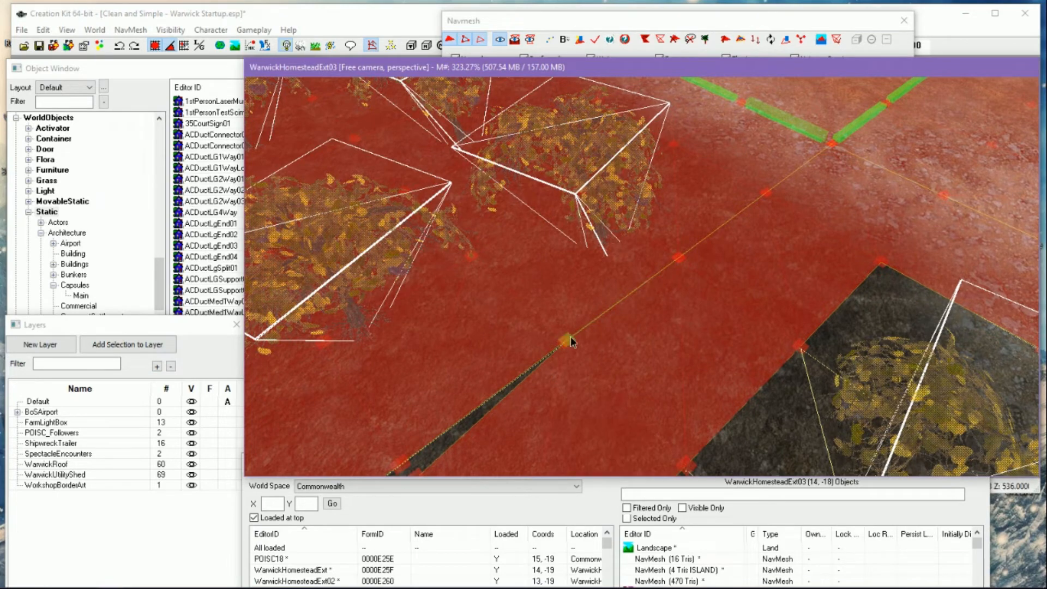
pyautogui.moveTo(442, 454); pyautogui.dragTo(551, 350, button='middle')
pyautogui.click(553, 352)
pyautogui.moveTo(552, 349); pyautogui.dragTo(534, 338)
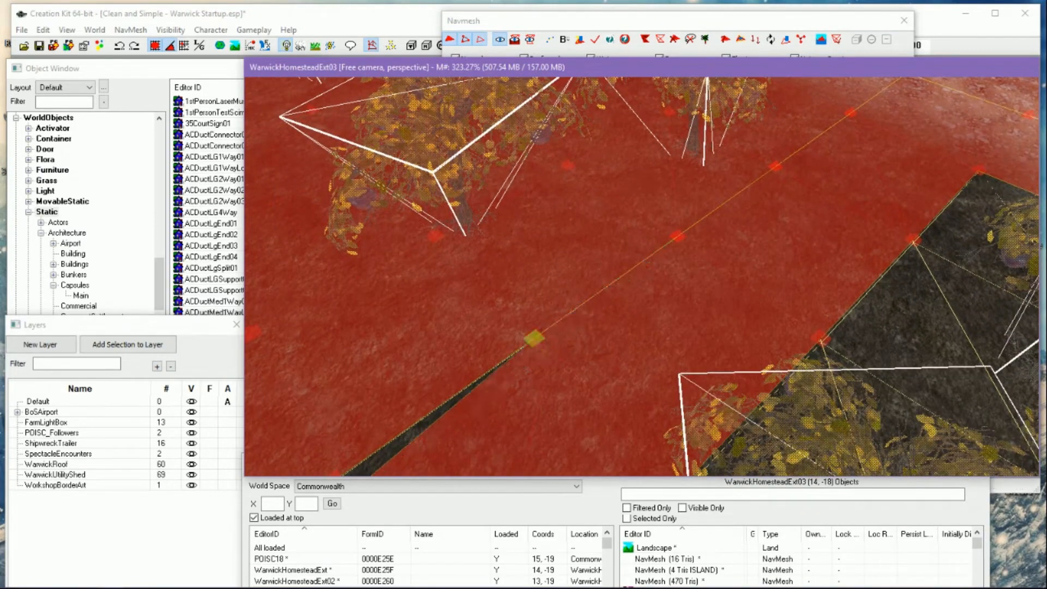
# Close the gap past the wireframe posts by moving the next three strip vertices onto the neighbouring navmesh's border vertices
pyautogui.keyDown('shift'); pyautogui.moveTo(516, 419); pyautogui.dragTo(710, 384, button='middle'); pyautogui.keyUp('shift')
pyautogui.click(624, 335)
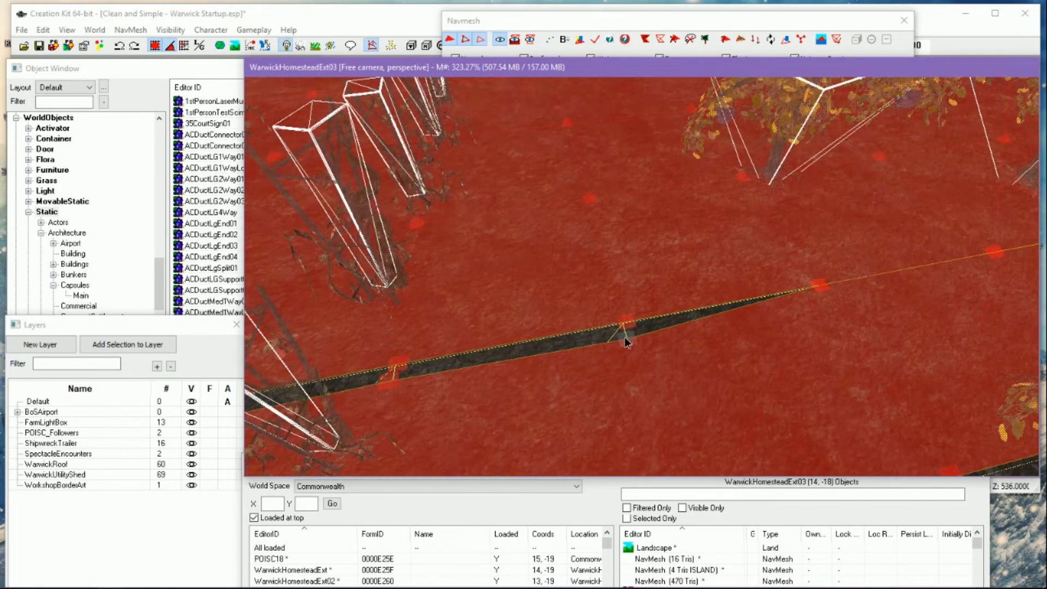
pyautogui.moveTo(624, 335); pyautogui.dragTo(624, 324)
pyautogui.keyDown('shift'); pyautogui.moveTo(633, 382); pyautogui.dragTo(573, 388, button='middle'); pyautogui.keyUp('shift')
pyautogui.moveTo(573, 388); pyautogui.dragTo(732, 390, button='middle')
pyautogui.click(627, 361)
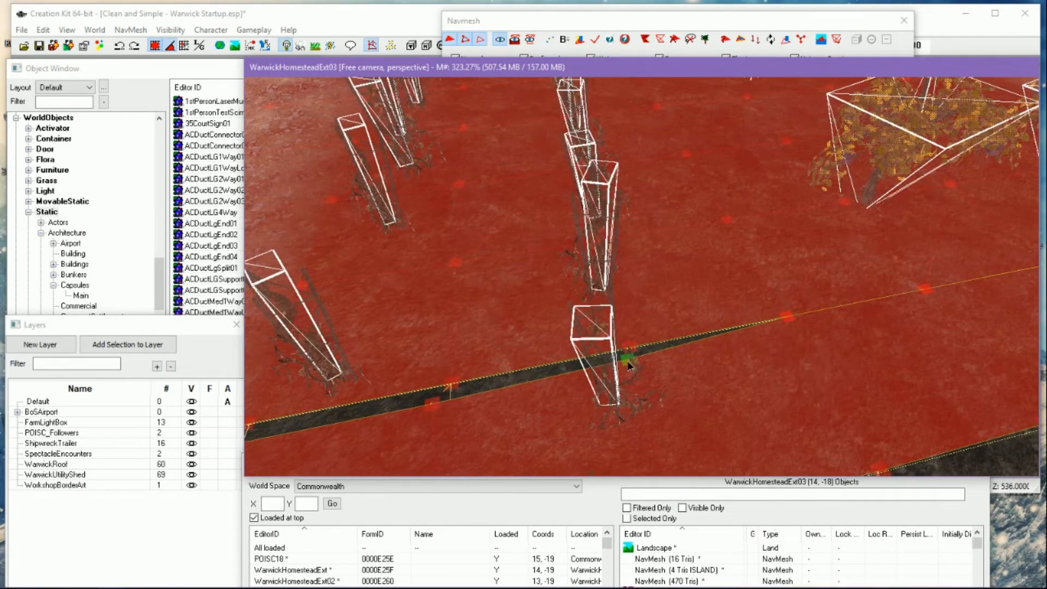
pyautogui.moveTo(627, 361); pyautogui.dragTo(631, 348)
pyautogui.moveTo(527, 403); pyautogui.dragTo(692, 396, button='middle')
pyautogui.click(615, 397)
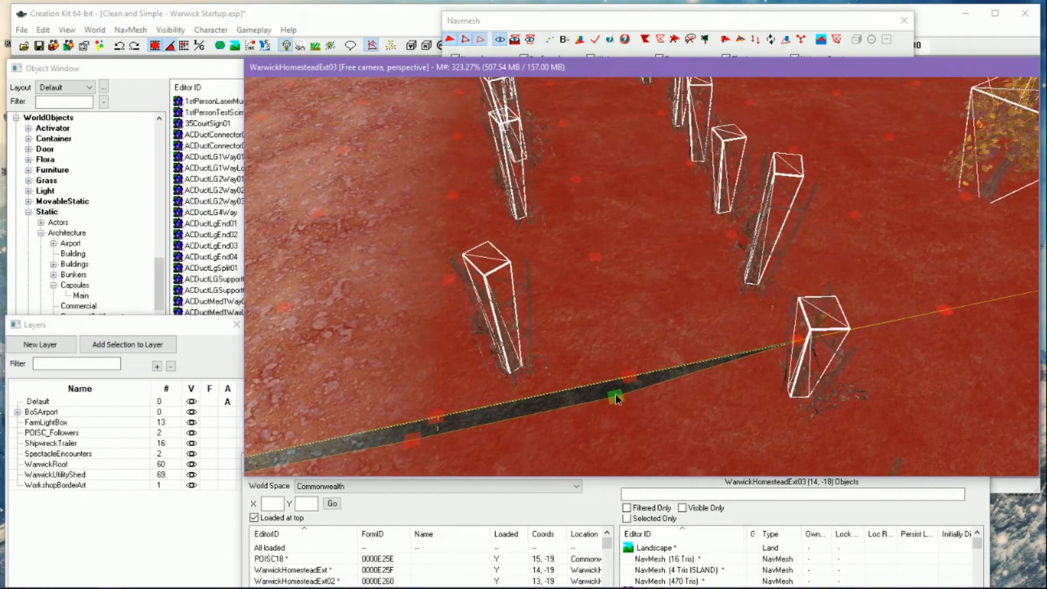
pyautogui.moveTo(616, 397); pyautogui.dragTo(627, 376)
# Move the strip's next border vertices, from the last wireframe post across the gravel to the dirt track, onto the neighbouring navmesh's vertices
pyautogui.scroll(-2, 612, 426)
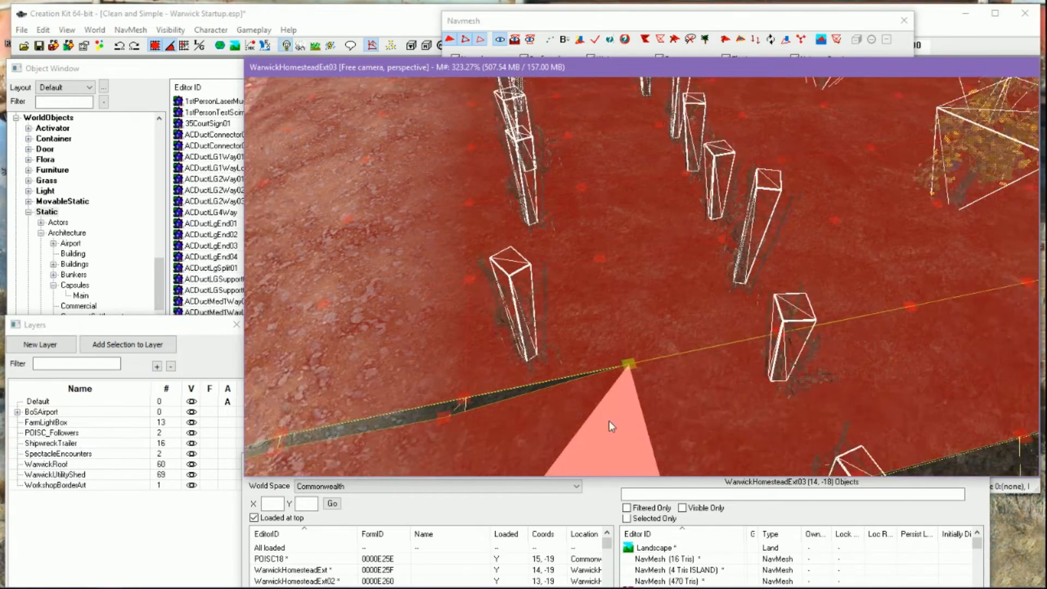
pyautogui.moveTo(613, 426); pyautogui.dragTo(681, 402, button='middle')
pyautogui.click(521, 391)
pyautogui.moveTo(521, 391); pyautogui.dragTo(538, 372)
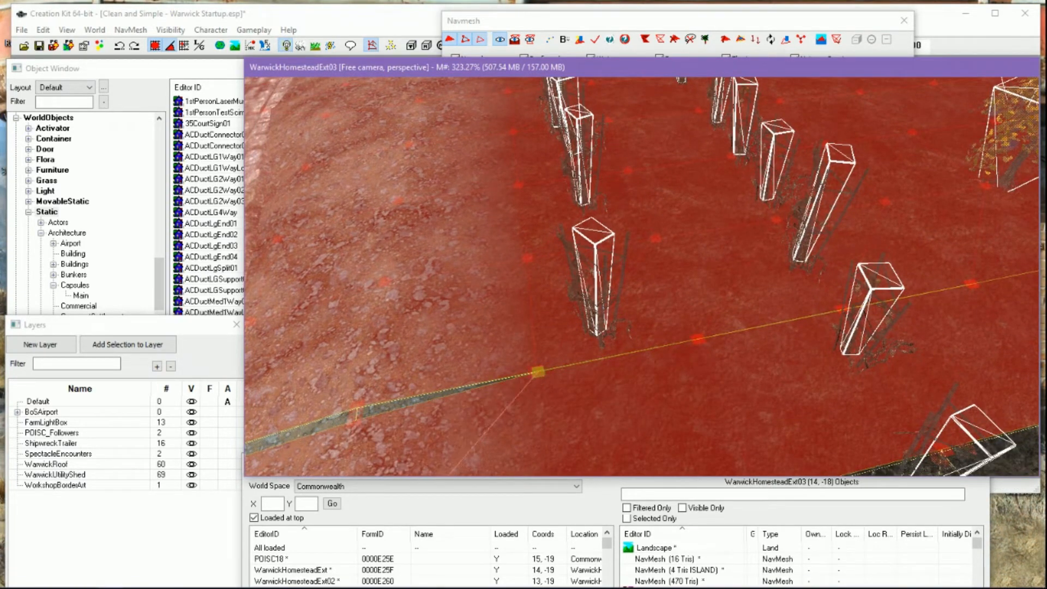
pyautogui.scroll(2, 523, 374)
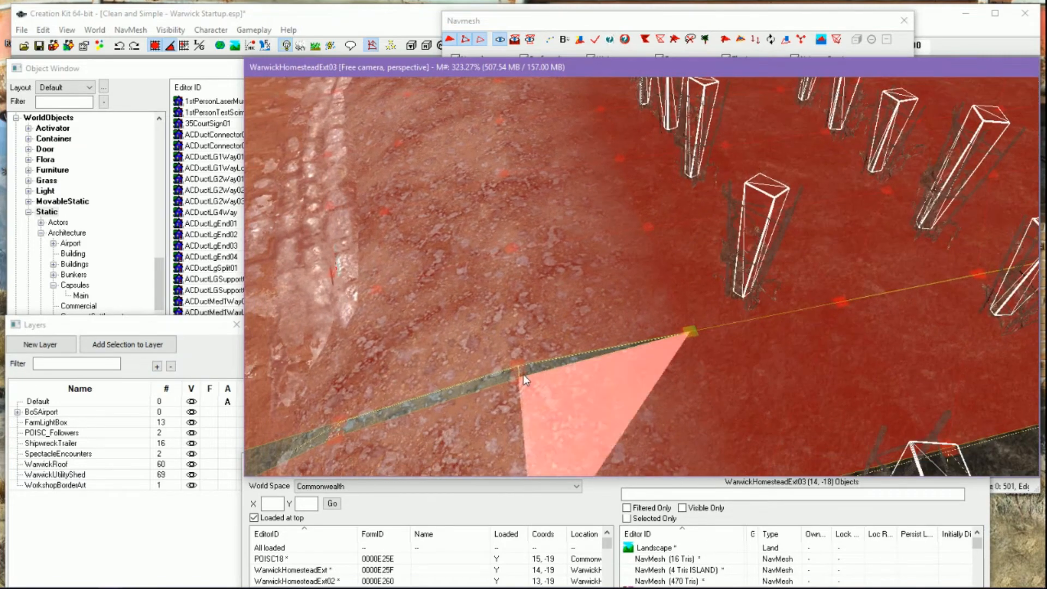
pyautogui.moveTo(521, 365); pyautogui.dragTo(518, 366)
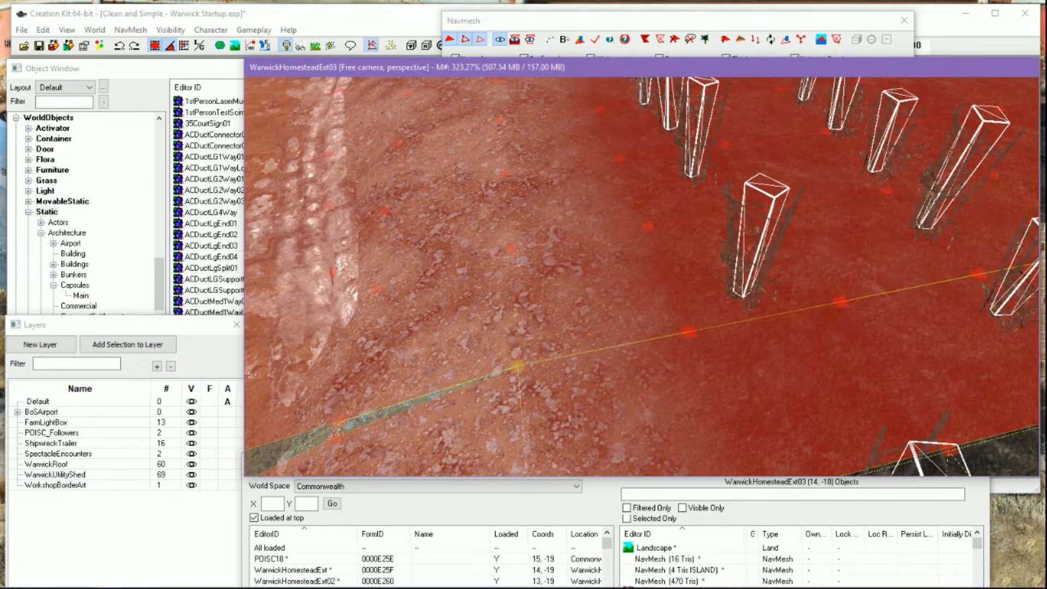
pyautogui.moveTo(528, 402); pyautogui.dragTo(559, 398, button='middle')
pyautogui.scroll(-1, 559, 398)
pyautogui.click(553, 399)
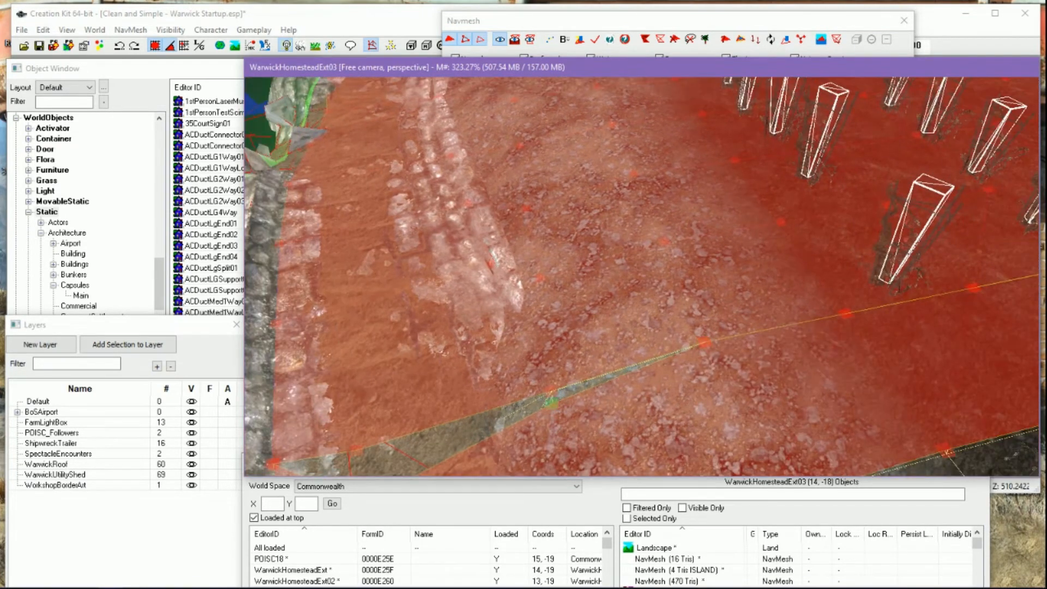
pyautogui.scroll(-2, 552, 399)
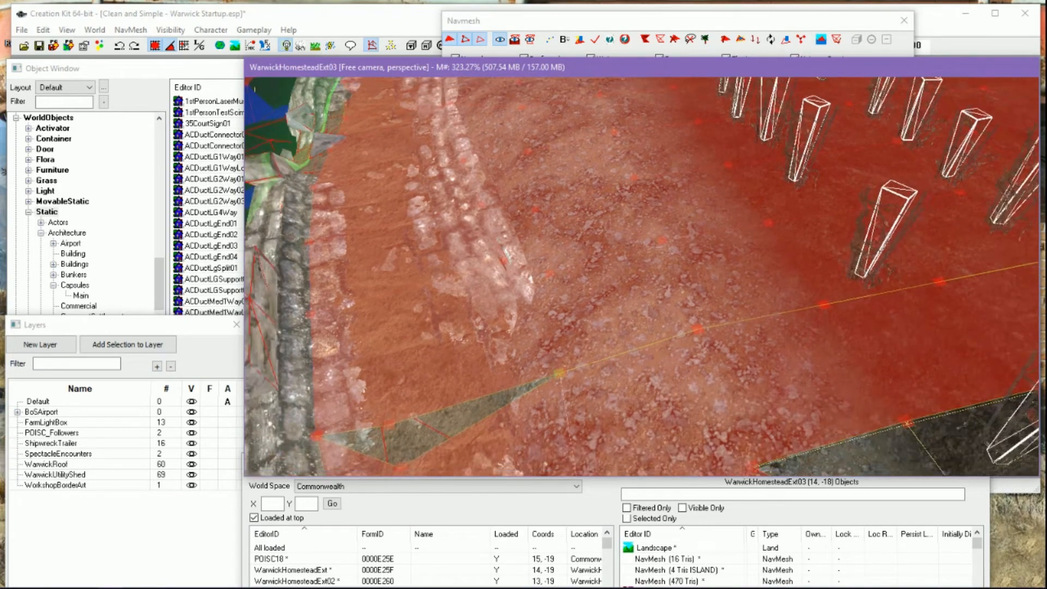
# Close the last gap by the stone wall by moving the remaining strip vertex onto the neighbouring navmesh's border vertex
pyautogui.moveTo(552, 399); pyautogui.dragTo(568, 289, button='middle')
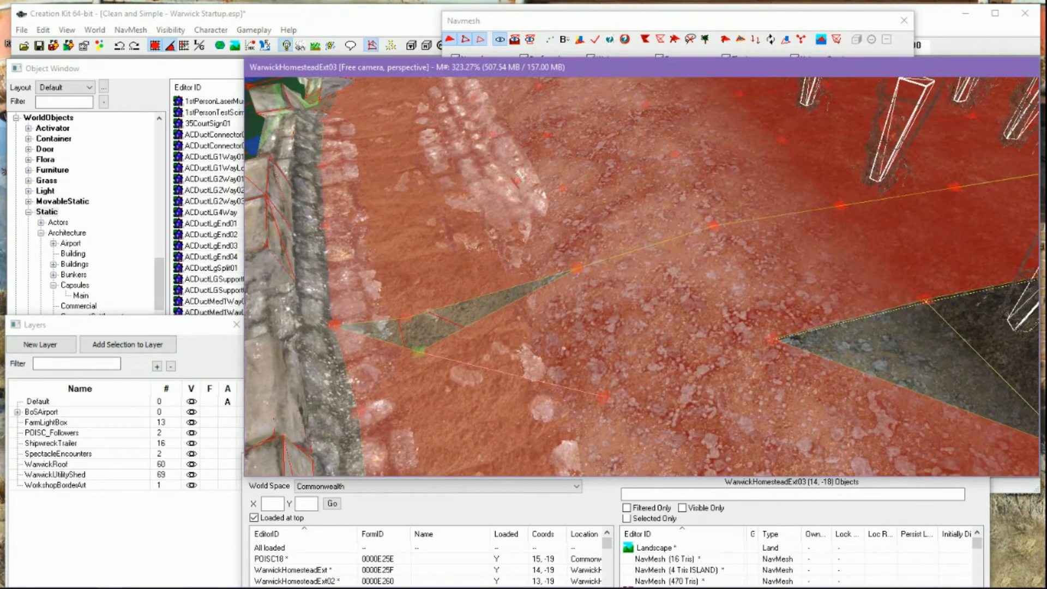
pyautogui.click(416, 351)
pyautogui.hotkey('ctrl', 'z')
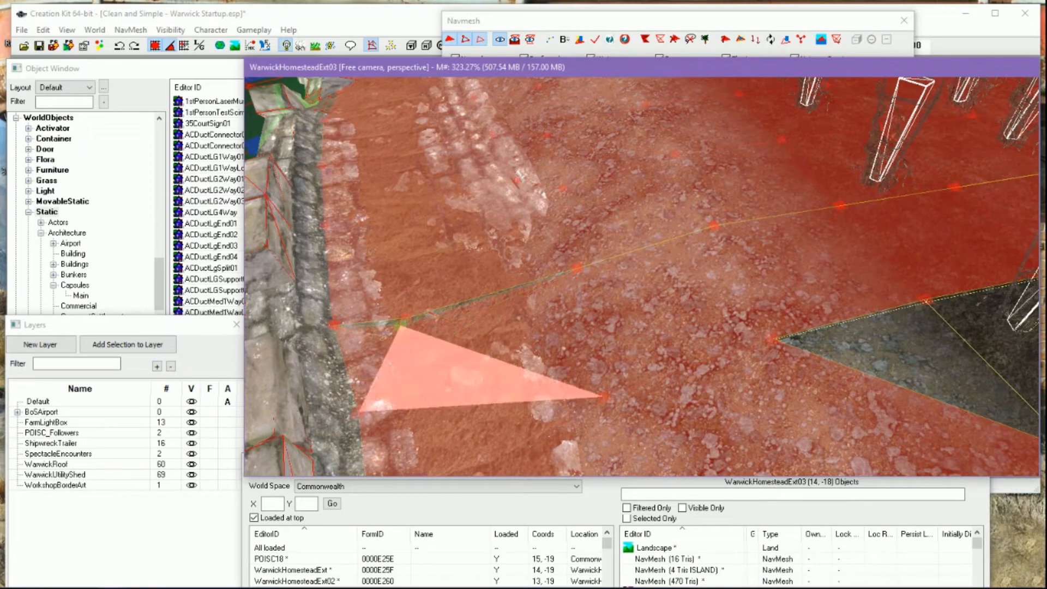
pyautogui.click(406, 318)
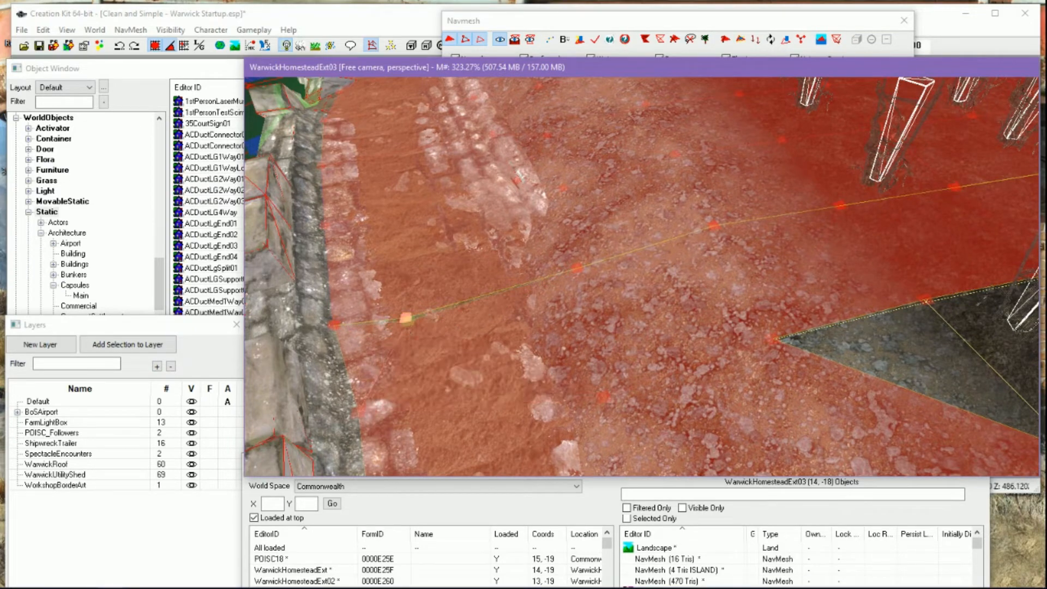
pyautogui.moveTo(406, 318); pyautogui.dragTo(408, 322)
pyautogui.click(407, 318)
pyautogui.click(450, 329)
pyautogui.scroll(-4, 756, 302)
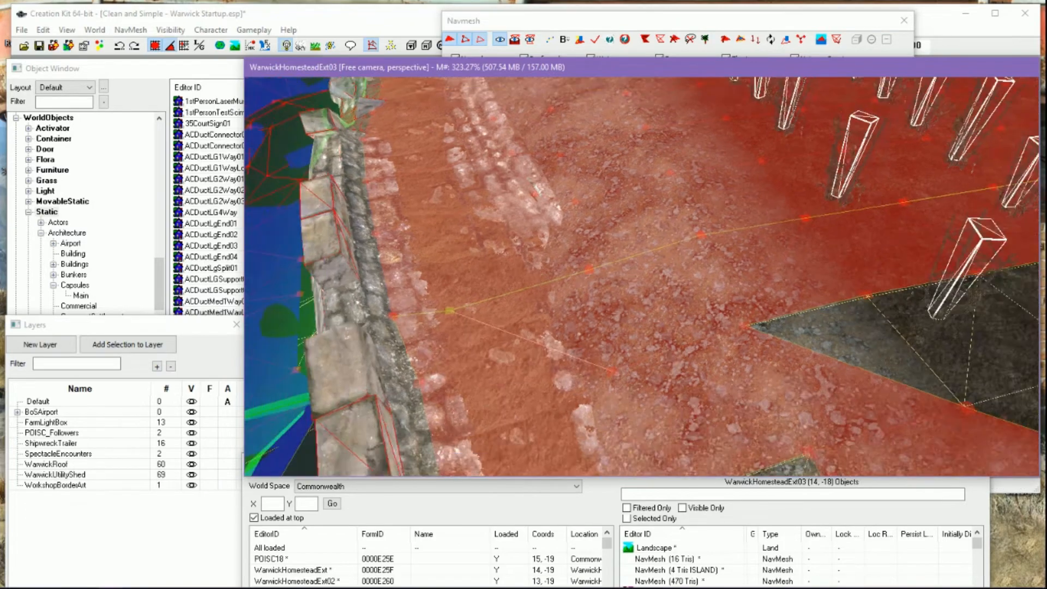
# Look over the closed border from the stone wall to the metal structure and finalize the cell's navmesh to link its edges
pyautogui.moveTo(756, 302); pyautogui.dragTo(551, 362, button='middle')
pyautogui.scroll(-1, 655, 328)
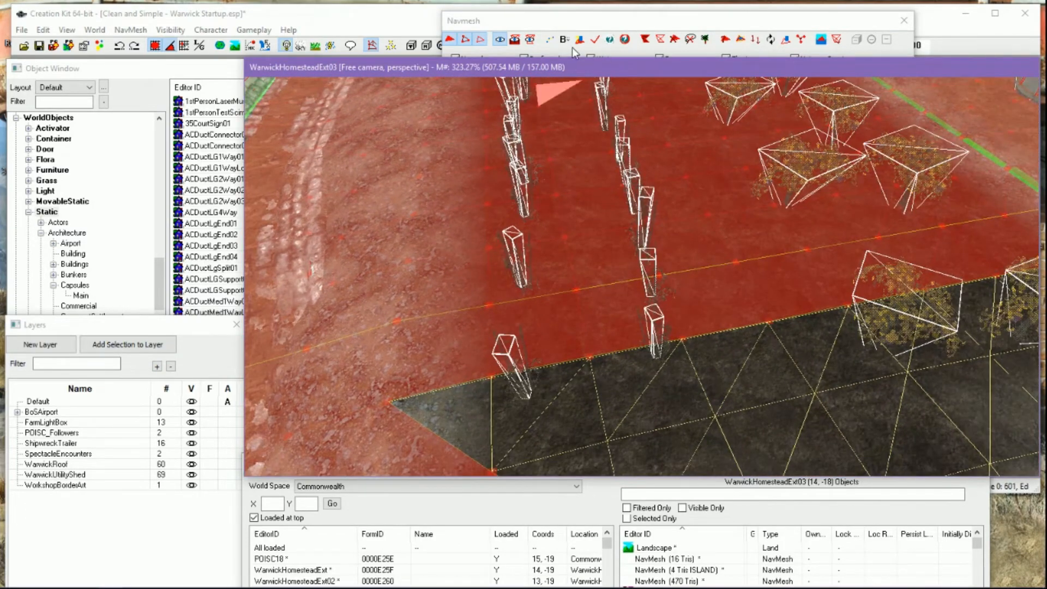
pyautogui.scroll(-4, 832, 333)
pyautogui.moveTo(837, 344); pyautogui.dragTo(826, 319, button='middle')
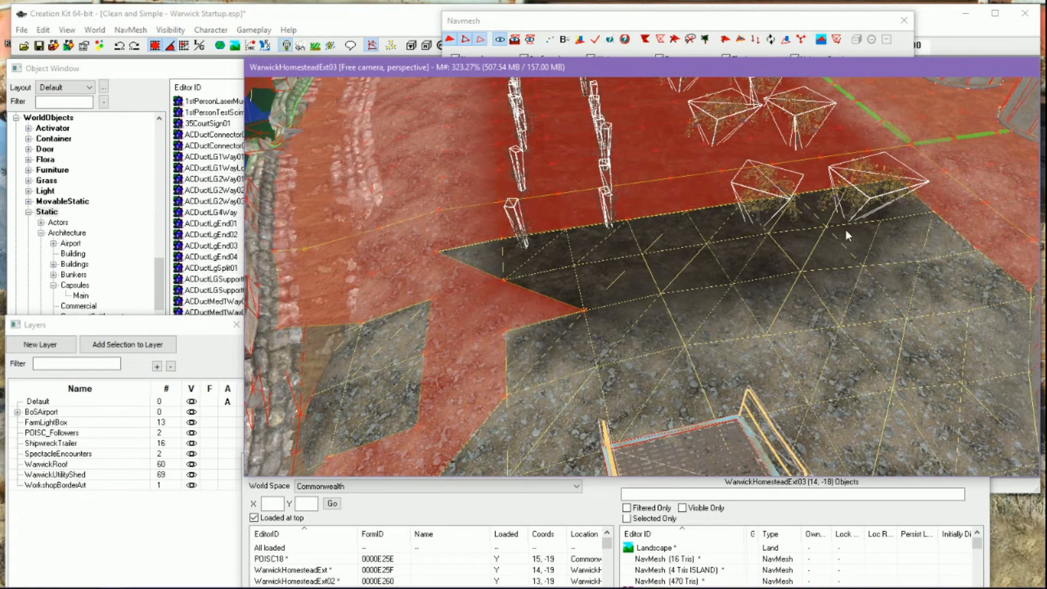
pyautogui.scroll(-3, 878, 335)
pyautogui.scroll(3, 854, 371)
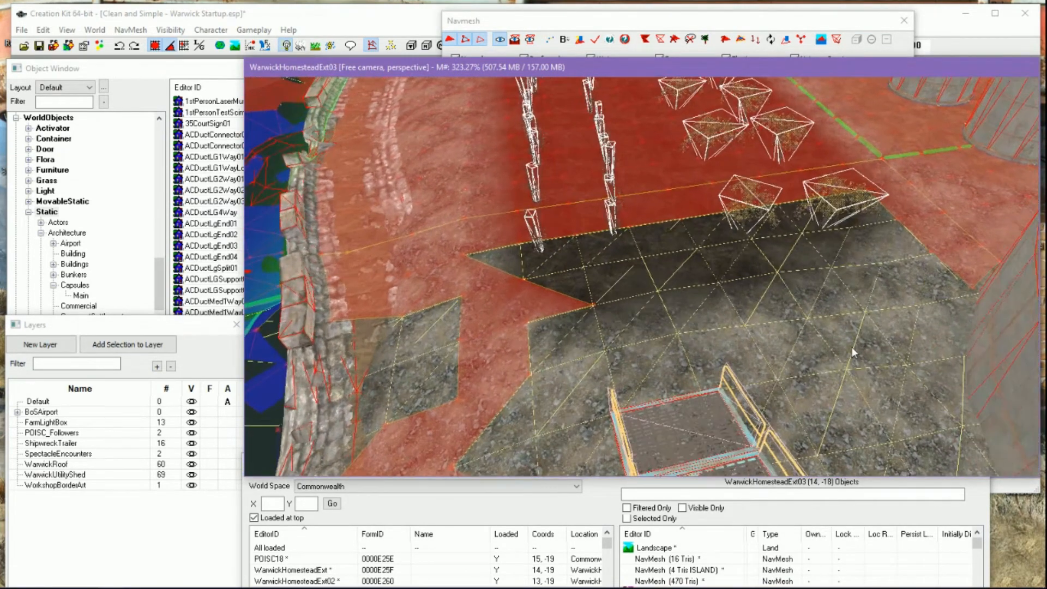
pyautogui.moveTo(852, 347); pyautogui.dragTo(837, 374, button='middle')
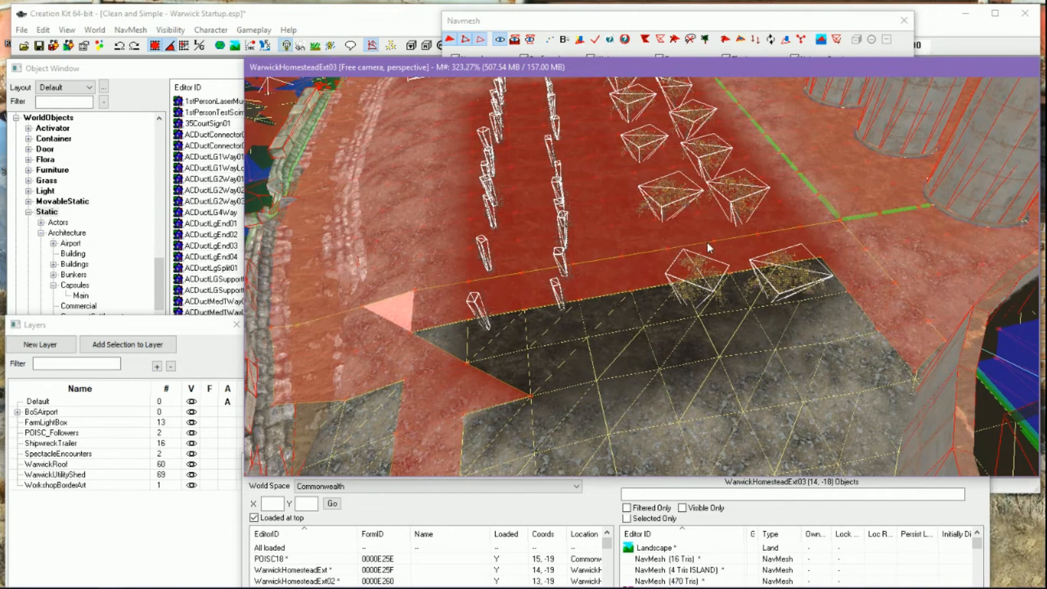
pyautogui.click(581, 40)
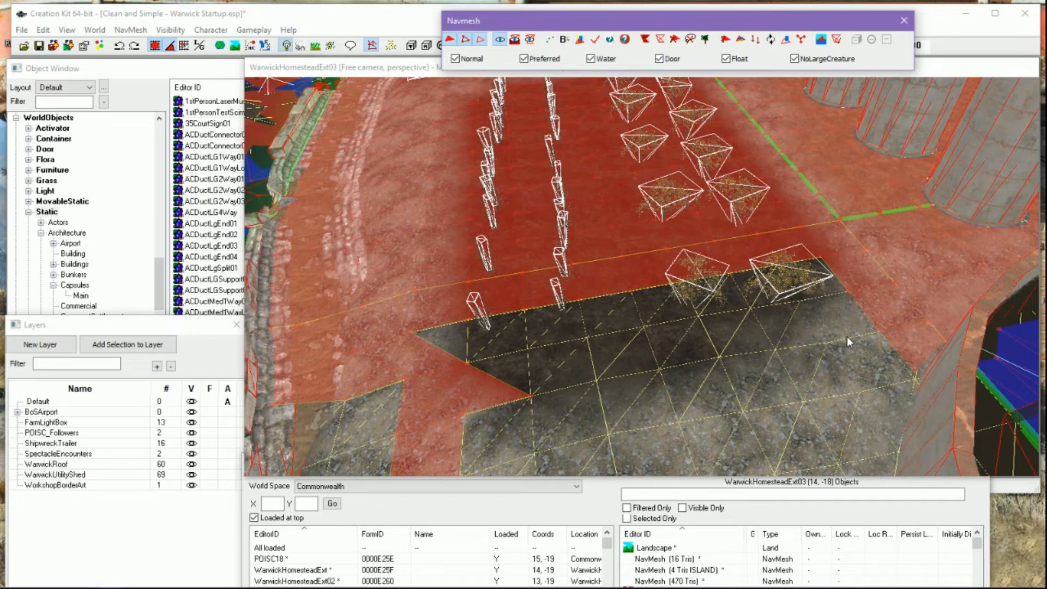
pyautogui.click(594, 39)
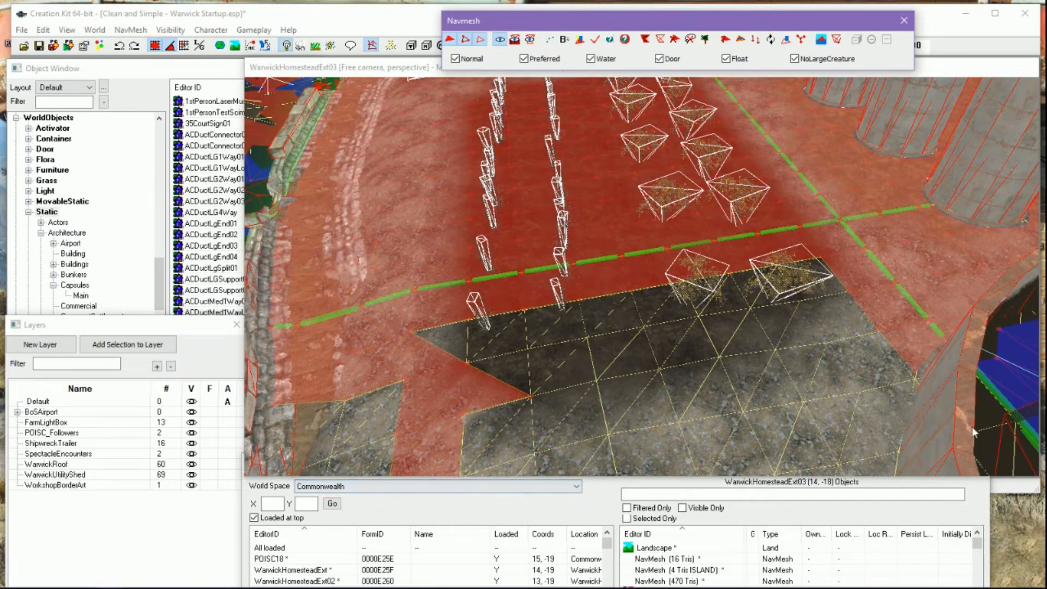
# Bring the Warnings window into view in place of the Cell View and clear its list
pyautogui.click(963, 508)
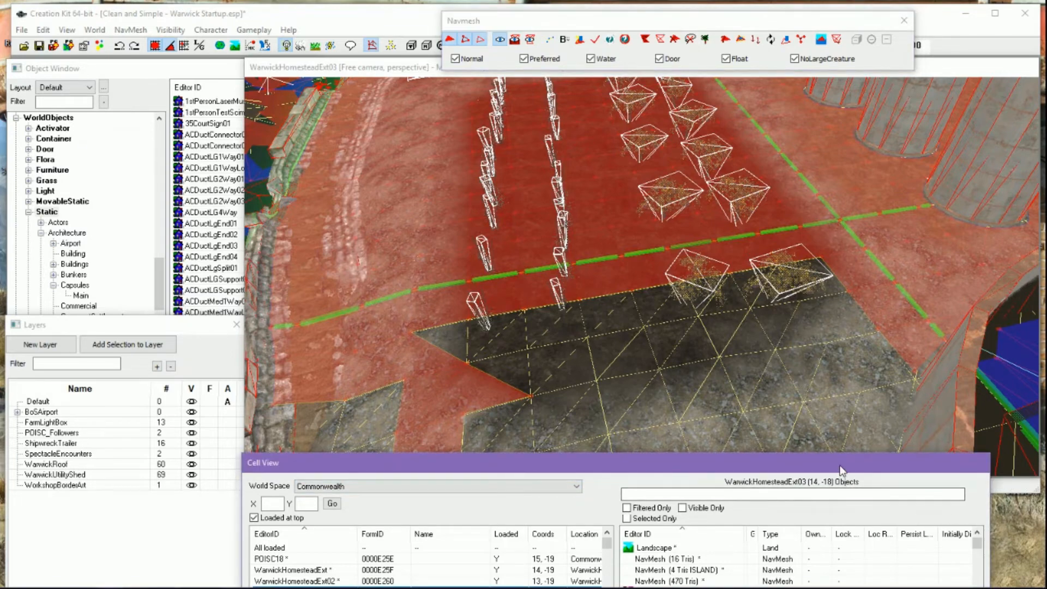
pyautogui.moveTo(842, 470); pyautogui.dragTo(785, 552)
pyautogui.moveTo(755, 519); pyautogui.dragTo(738, 413)
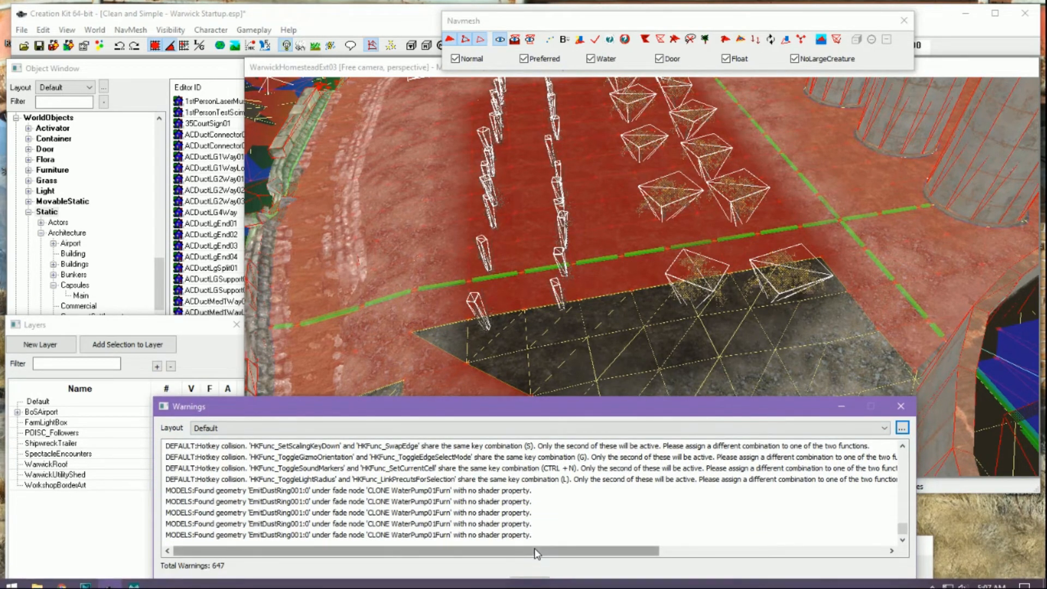
pyautogui.click(529, 583)
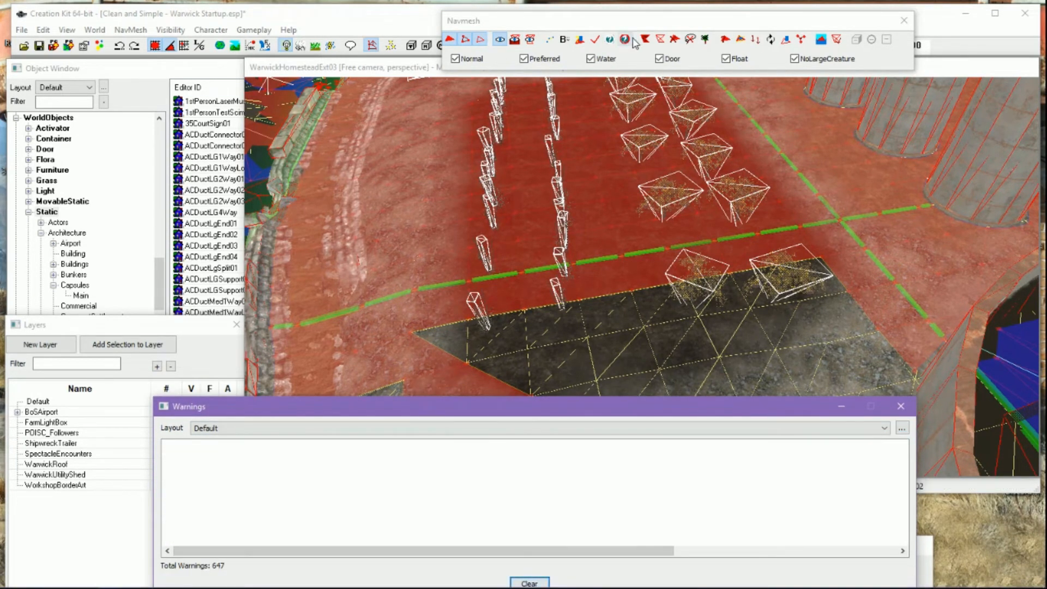
# Check the navmeshes for errors and save the Clean and Simple - Warwick Startup.esp plugin
pyautogui.click(137, 33)
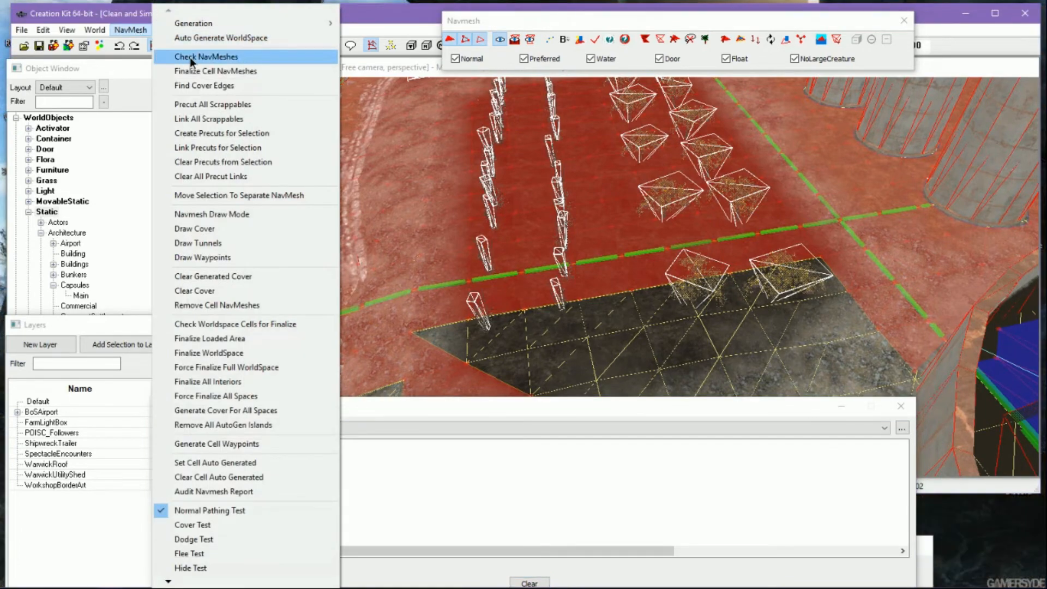
pyautogui.click(190, 57)
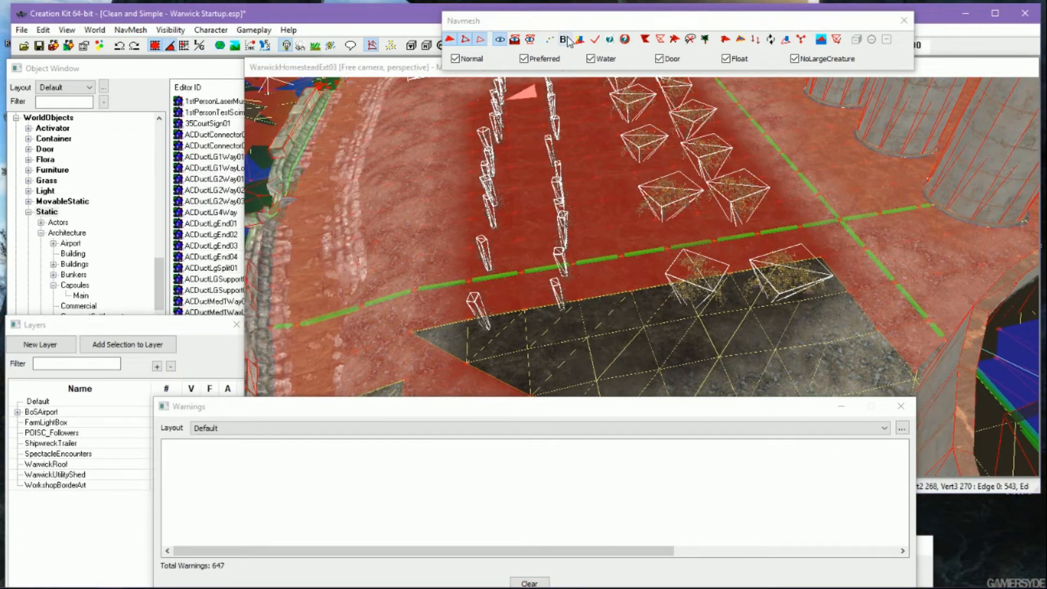
pyautogui.click(572, 20)
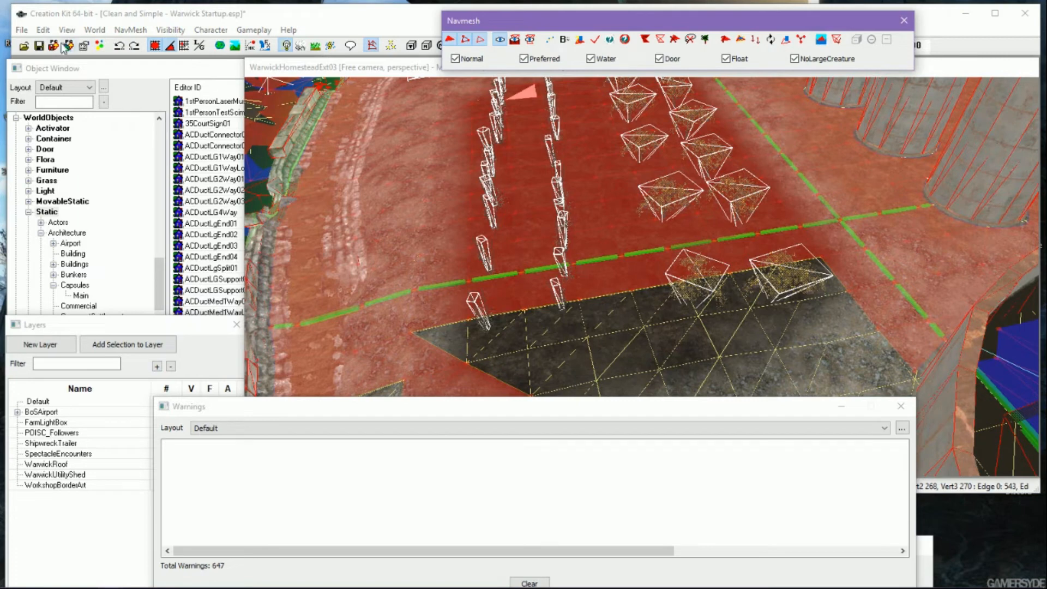
pyautogui.click(39, 47)
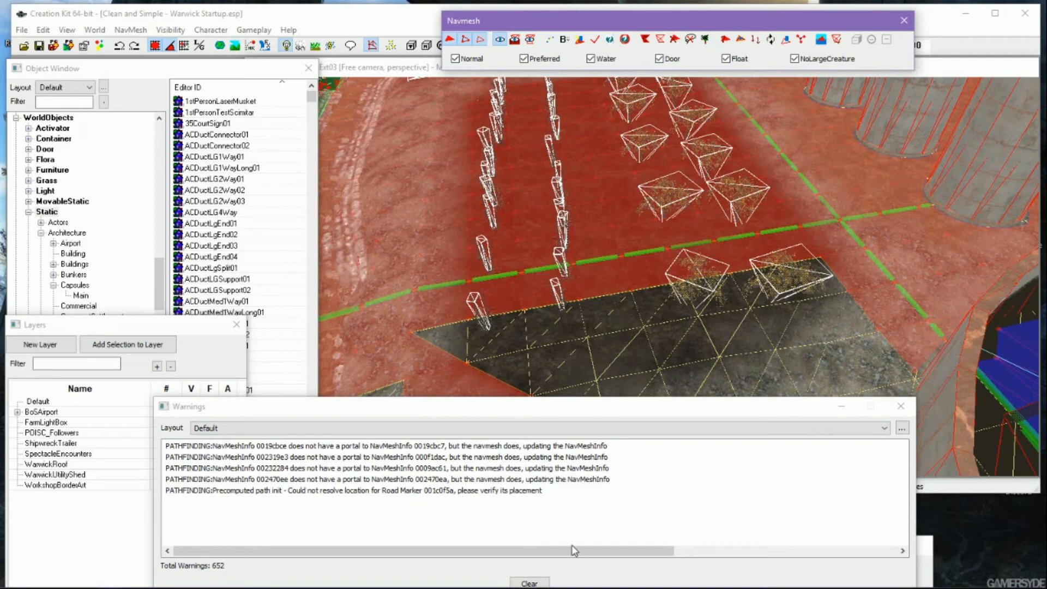
# Leave navmesh editing for the Warwick cell by closing the Navmesh window
pyautogui.click(678, 408)
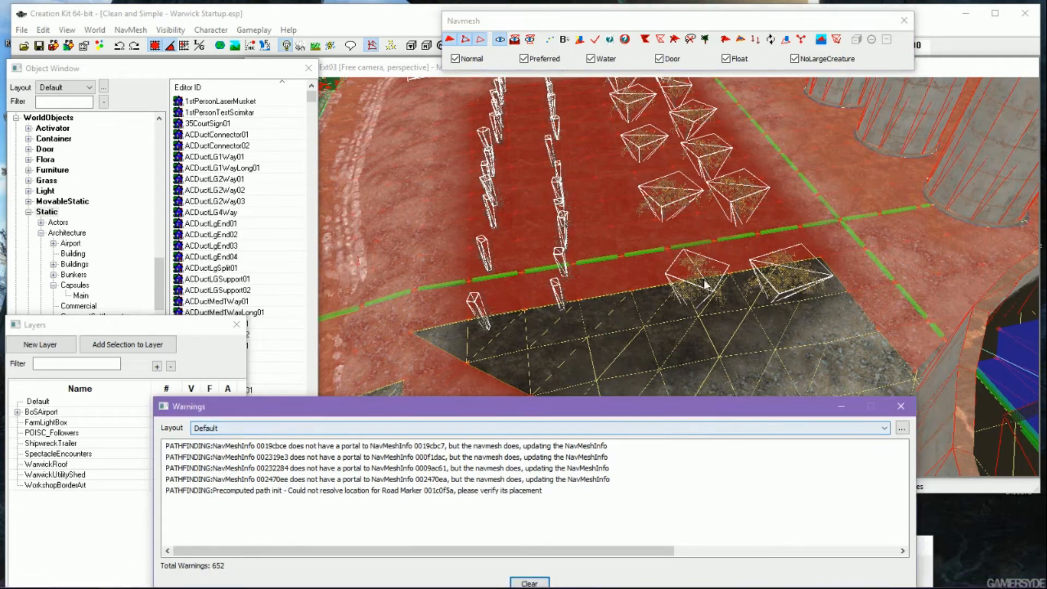
pyautogui.click(830, 24)
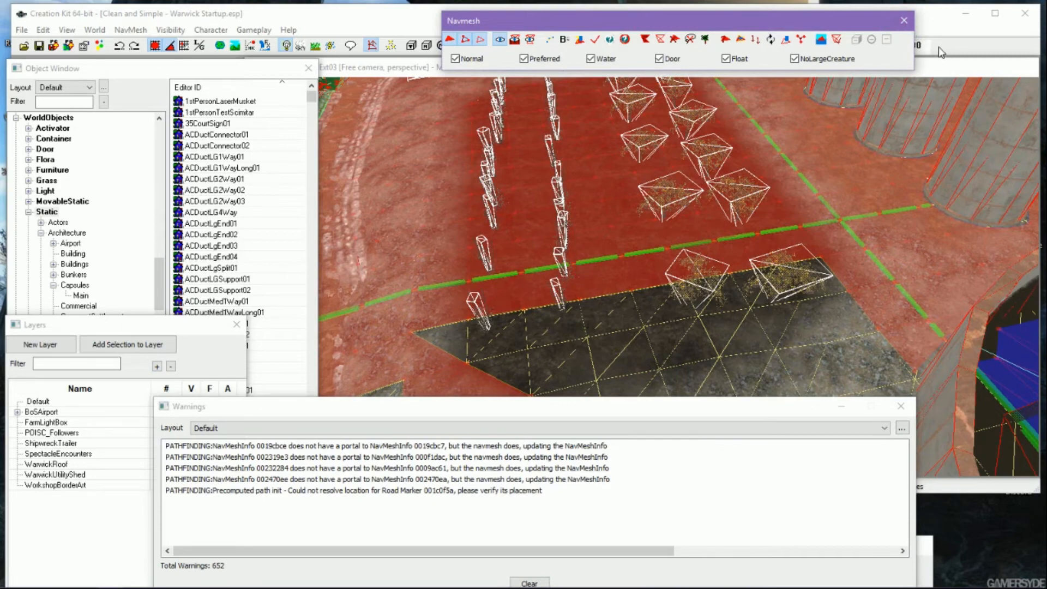
pyautogui.click(904, 23)
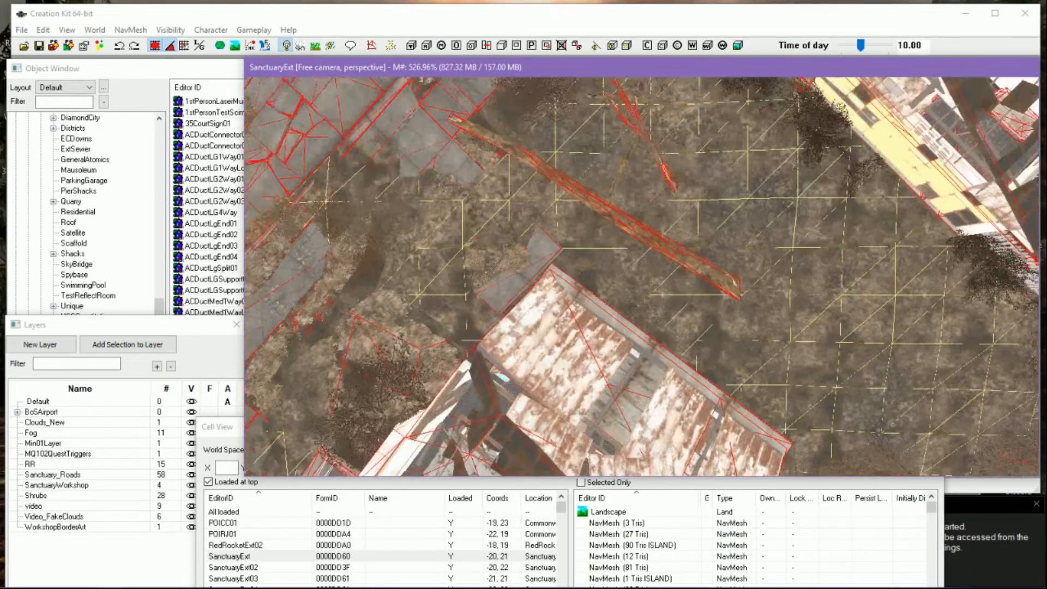
# Locate the cellar door behind the Sanctuary house and hide the WorkshopBorderArt layer
pyautogui.moveTo(756, 156); pyautogui.dragTo(813, 404, button='middle')
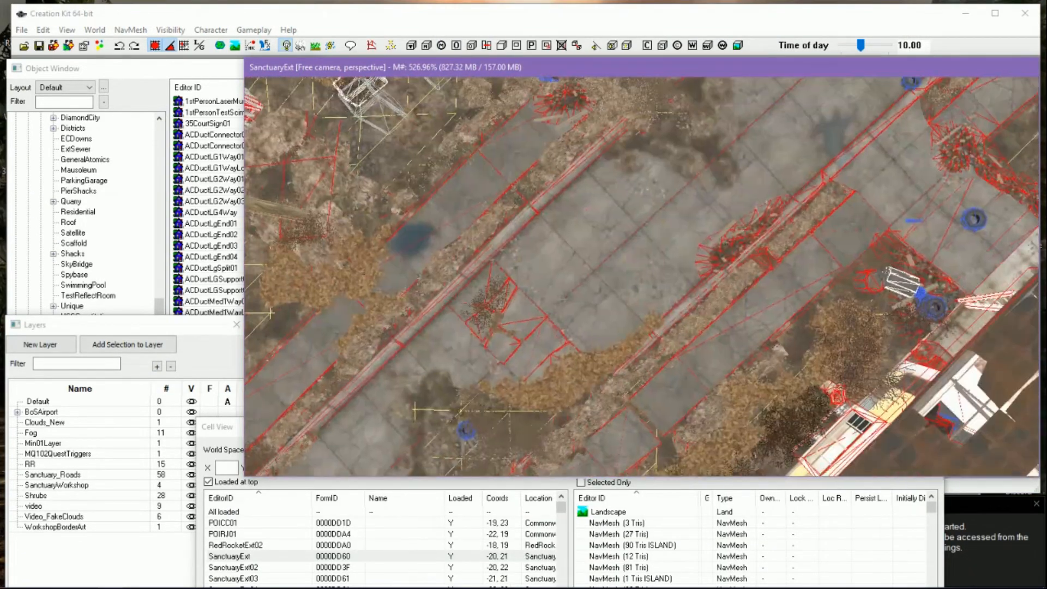
pyautogui.moveTo(832, 106); pyautogui.dragTo(778, 233, button='middle')
pyautogui.moveTo(790, 131); pyautogui.dragTo(533, 410, button='middle')
pyautogui.moveTo(862, 144); pyautogui.dragTo(406, 445, button='middle')
pyautogui.moveTo(780, 207); pyautogui.dragTo(521, 377, button='middle')
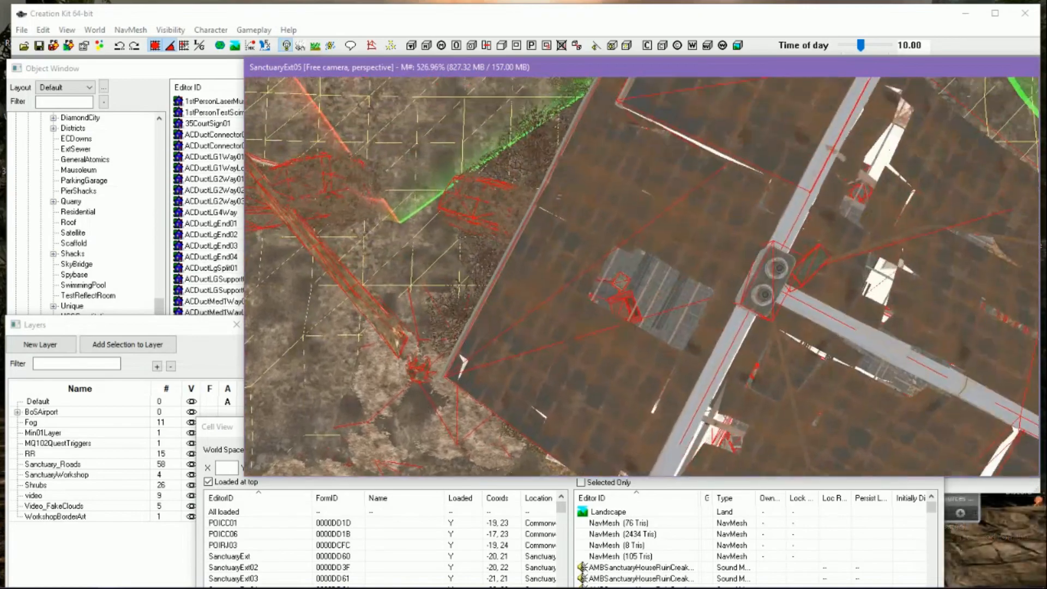
pyautogui.moveTo(780, 186); pyautogui.dragTo(482, 379, button='middle')
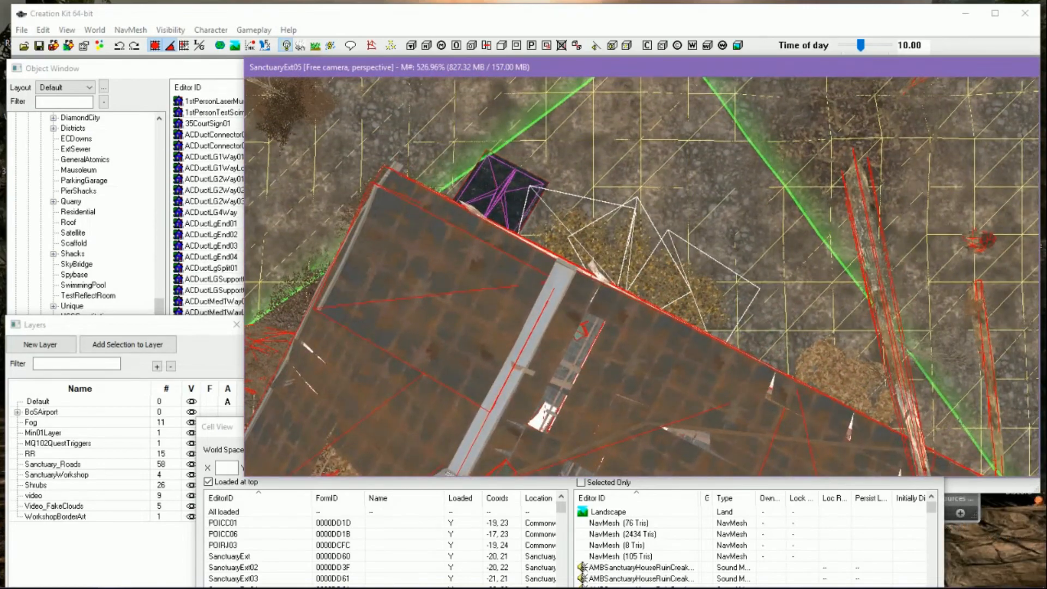
pyautogui.moveTo(592, 183); pyautogui.dragTo(598, 206, button='middle')
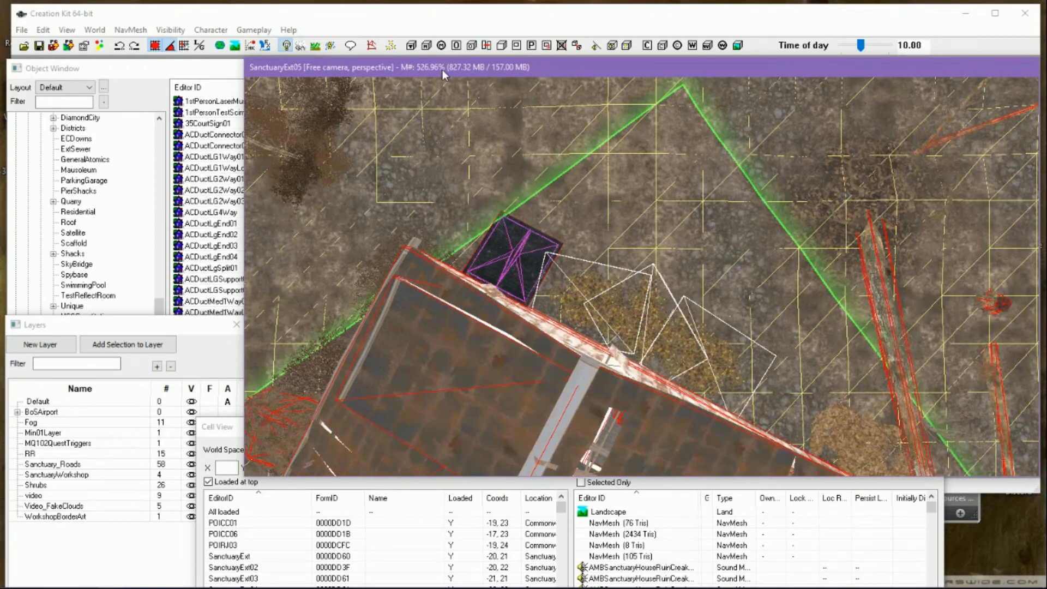
pyautogui.click(191, 516)
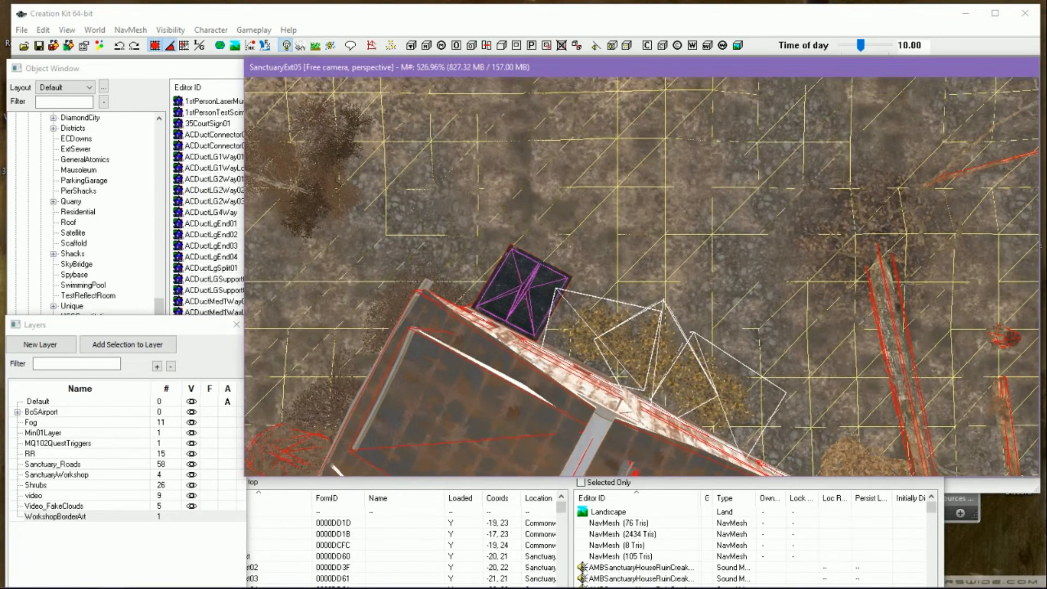
# Show the markers around the cellar door and hide the large orange and yellow markers that obstruct it
pyautogui.click(511, 300)
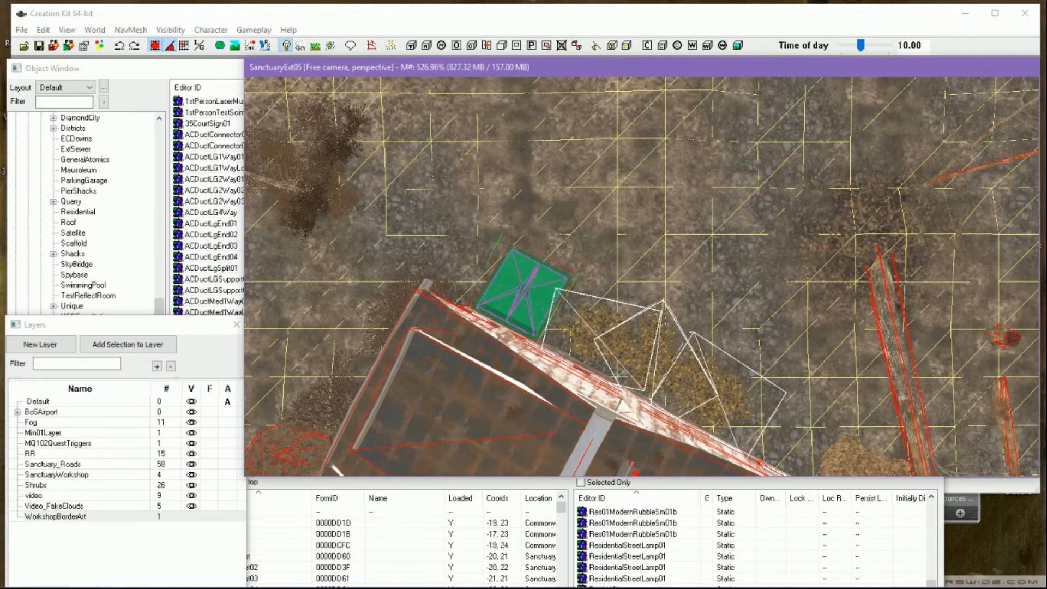
pyautogui.press('m')
pyautogui.scroll(1, 642, 278)
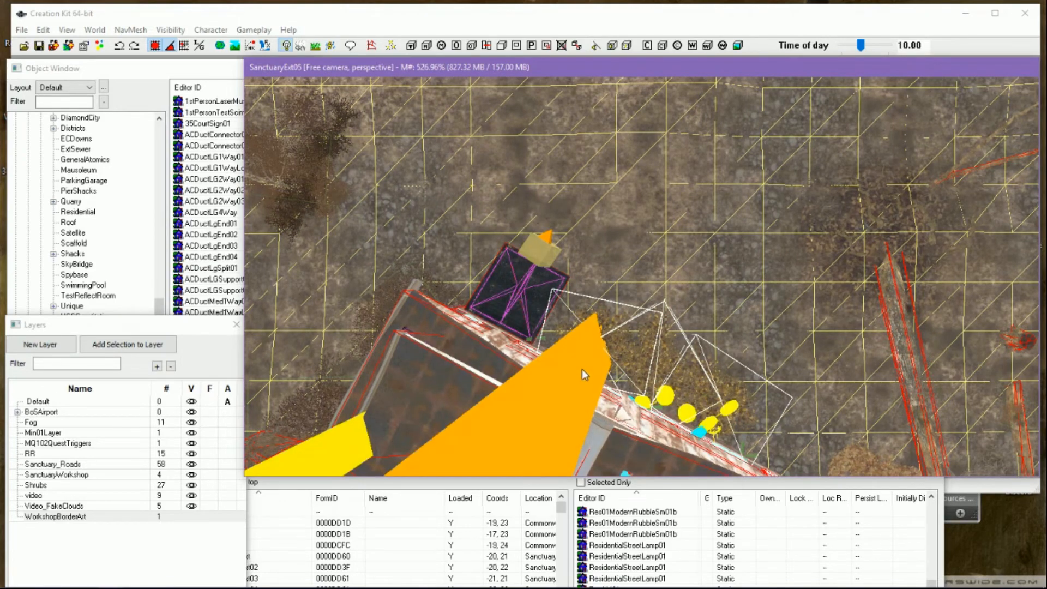
pyautogui.press('1')
pyautogui.press('1')
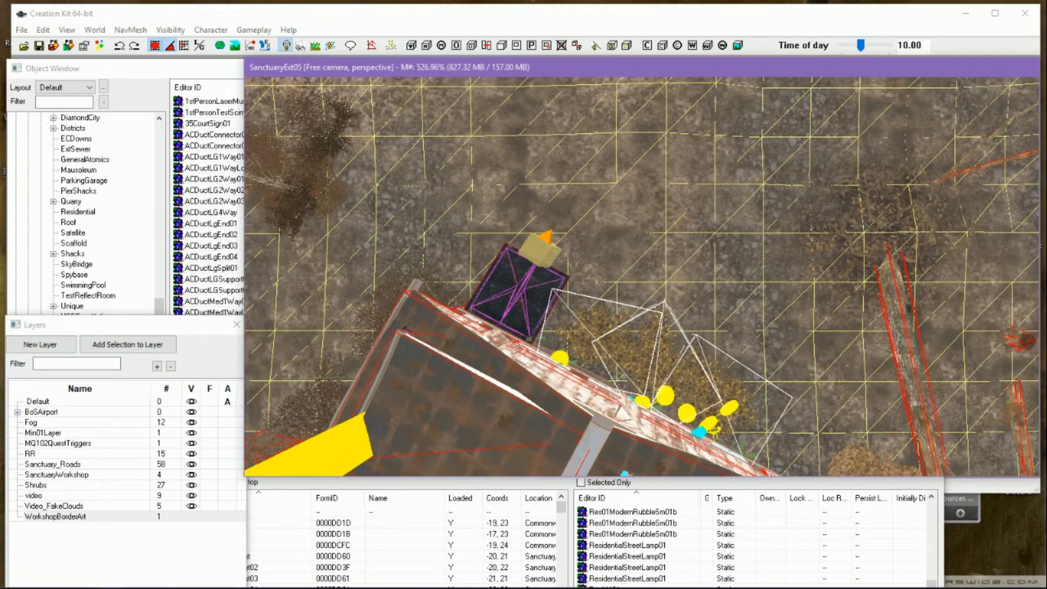
pyautogui.press('1')
pyautogui.press('1')
# Move the cellar door away from the house onto open ground and rotate it square to the landscape grid
pyautogui.scroll(2, 642, 277)
pyautogui.moveTo(490, 292); pyautogui.dragTo(548, 333, button='middle')
pyautogui.click(549, 333)
pyautogui.moveTo(548, 332); pyautogui.dragTo(456, 145)
pyautogui.scroll(-2, 515, 147)
pyautogui.moveTo(516, 147); pyautogui.dragTo(517, 221, button='middle')
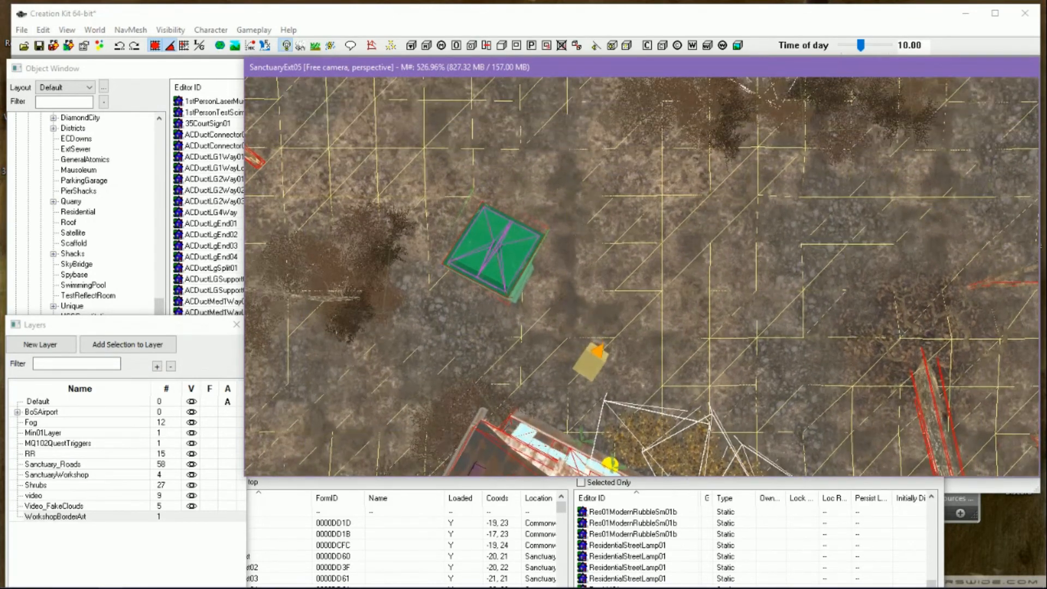
pyautogui.moveTo(499, 251)
pyautogui.mouseDown(button='right')
pyautogui.moveTo(518, 251)
pyautogui.moveTo(498, 251)
pyautogui.mouseUp(button='right')
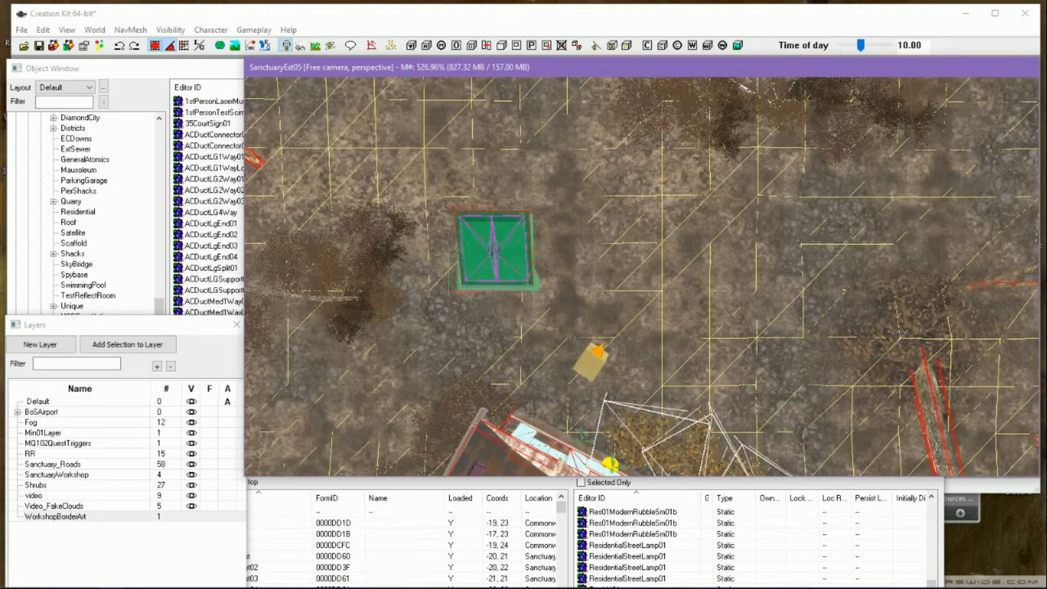
pyautogui.moveTo(497, 251); pyautogui.dragTo(530, 116)
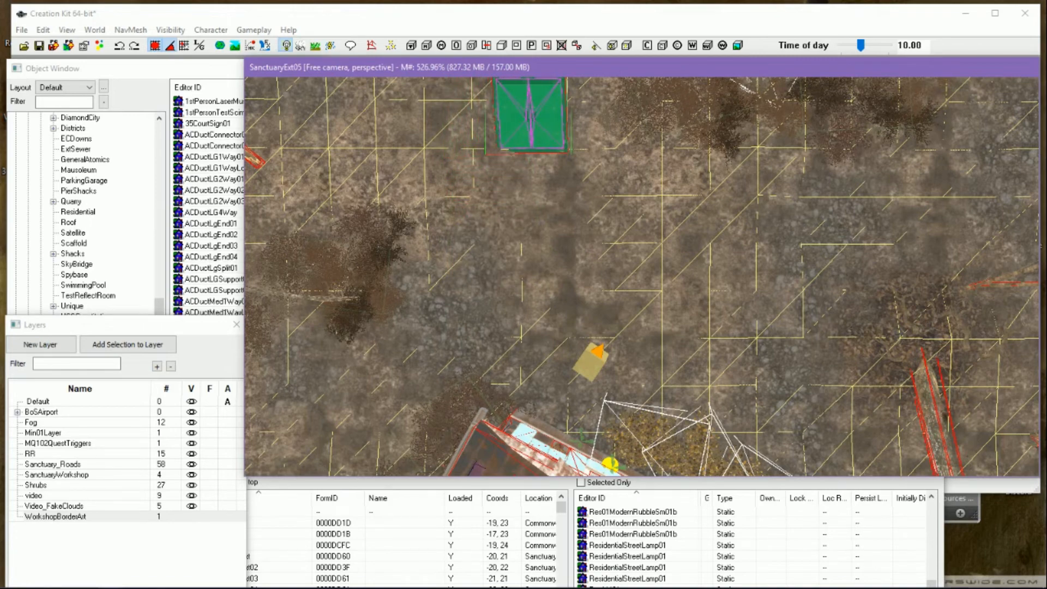
# Move the yellow door marker directly in front of the cellar door and rotate it so its arrow points away from the door
pyautogui.click(596, 370)
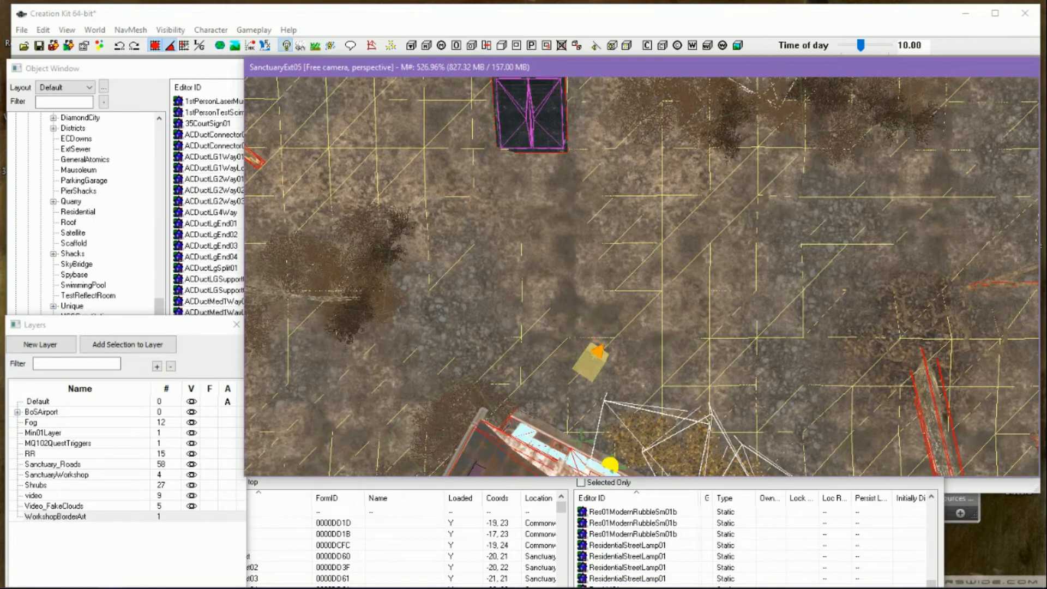
pyautogui.moveTo(591, 361); pyautogui.dragTo(537, 217)
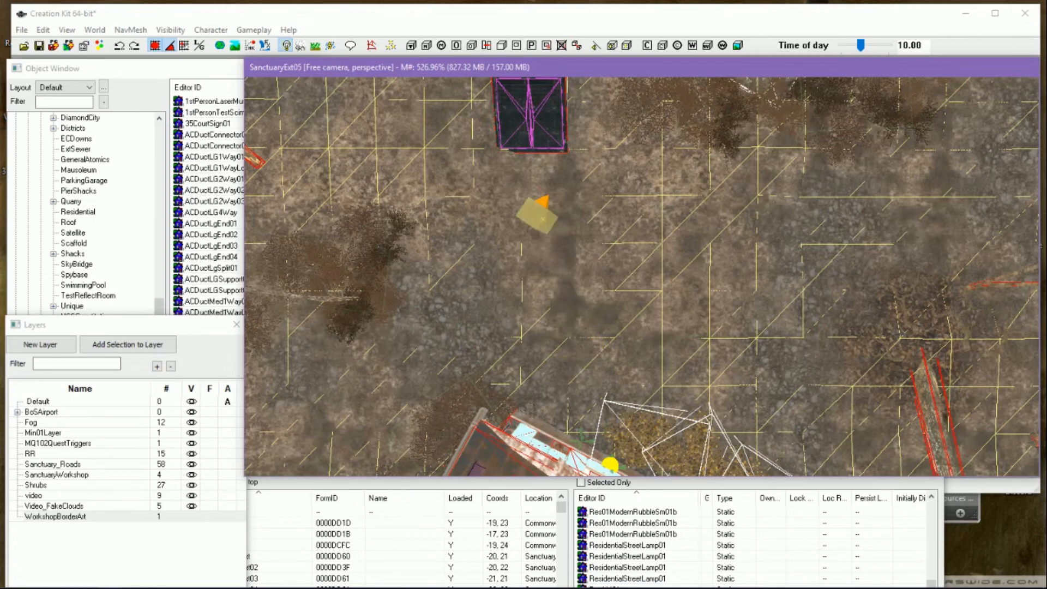
pyautogui.moveTo(540, 217)
pyautogui.mouseDown(button='right')
pyautogui.moveTo(572, 217)
pyautogui.moveTo(562, 219)
pyautogui.mouseUp(button='right')
pyautogui.moveTo(537, 216); pyautogui.dragTo(535, 169)
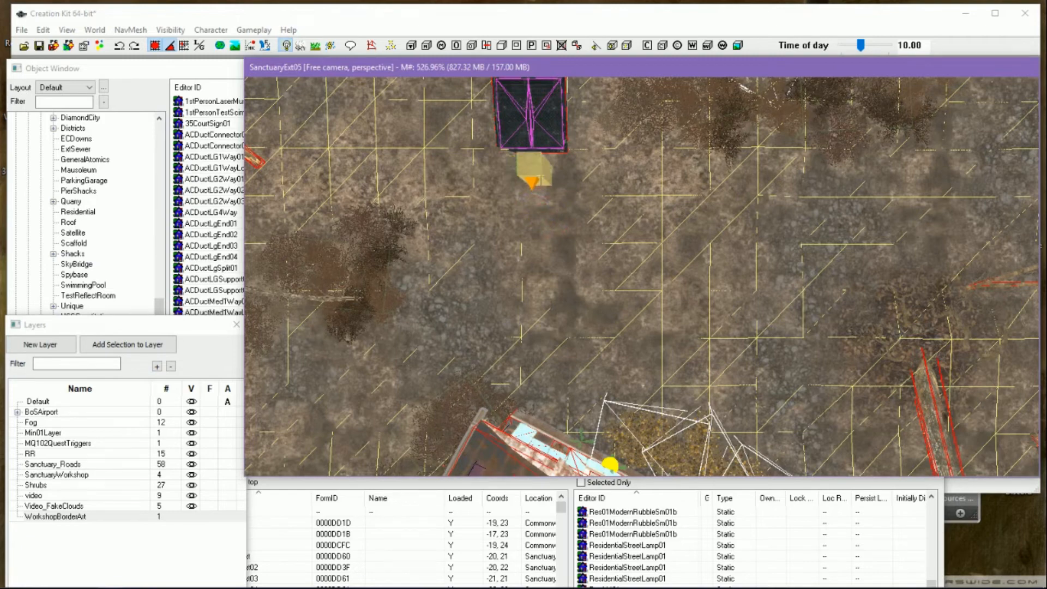
# Enter navmesh editing and delete the navmesh vertex beside the door marker
pyautogui.click(373, 47)
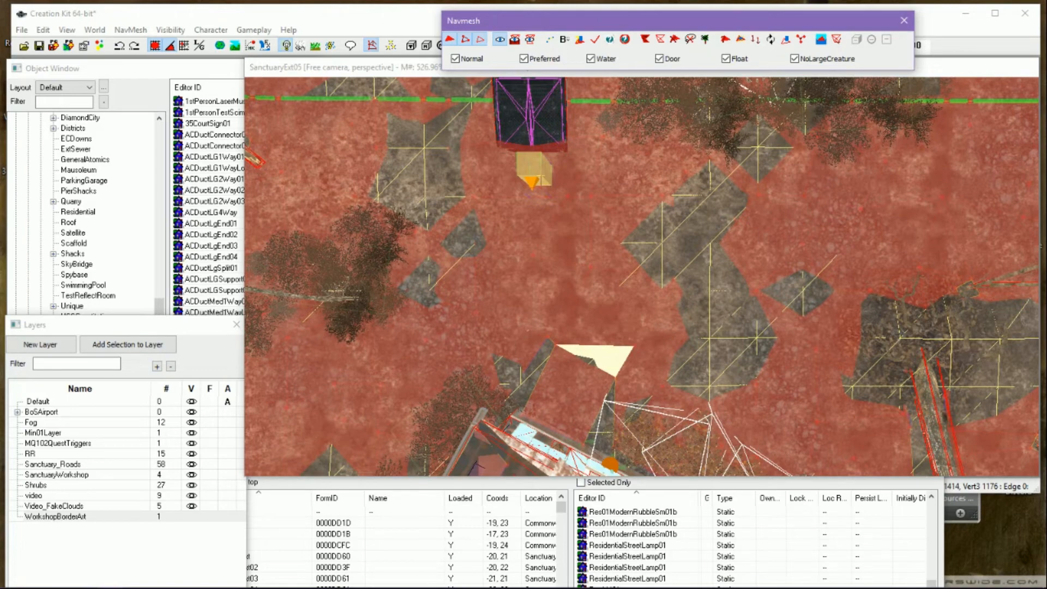
pyautogui.scroll(1, 613, 360)
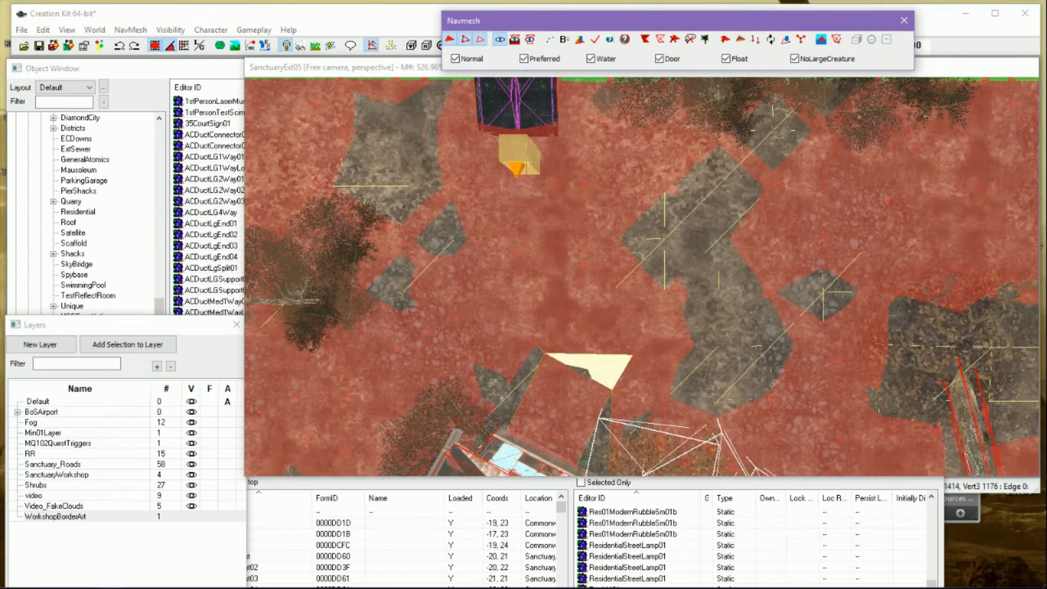
pyautogui.scroll(2, 611, 370)
pyautogui.moveTo(594, 328); pyautogui.dragTo(711, 434, button='middle')
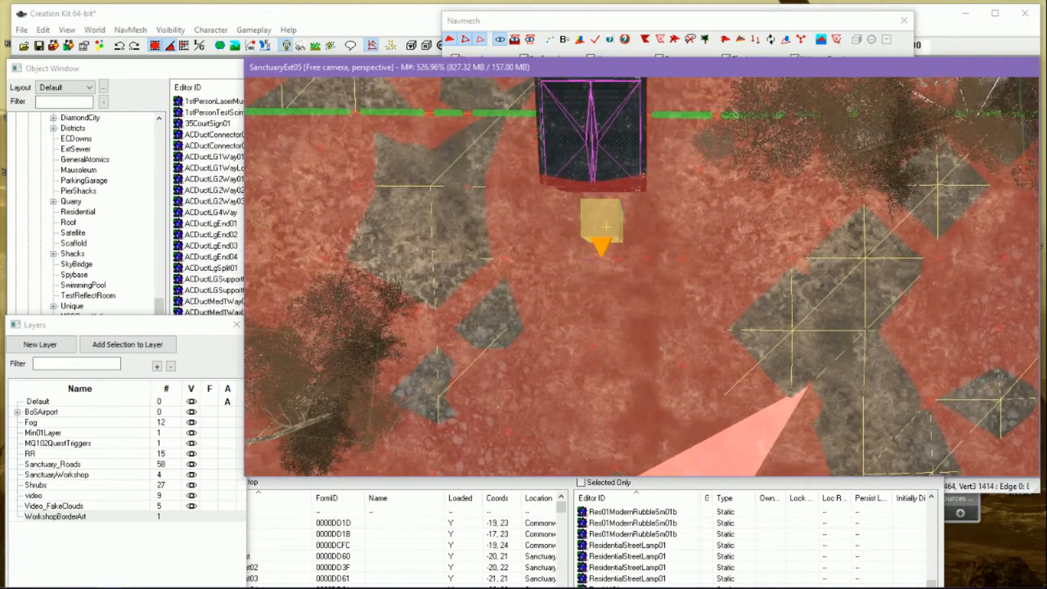
pyautogui.scroll(3, 642, 339)
pyautogui.click(635, 341)
pyautogui.moveTo(636, 341); pyautogui.dragTo(677, 450, button='middle')
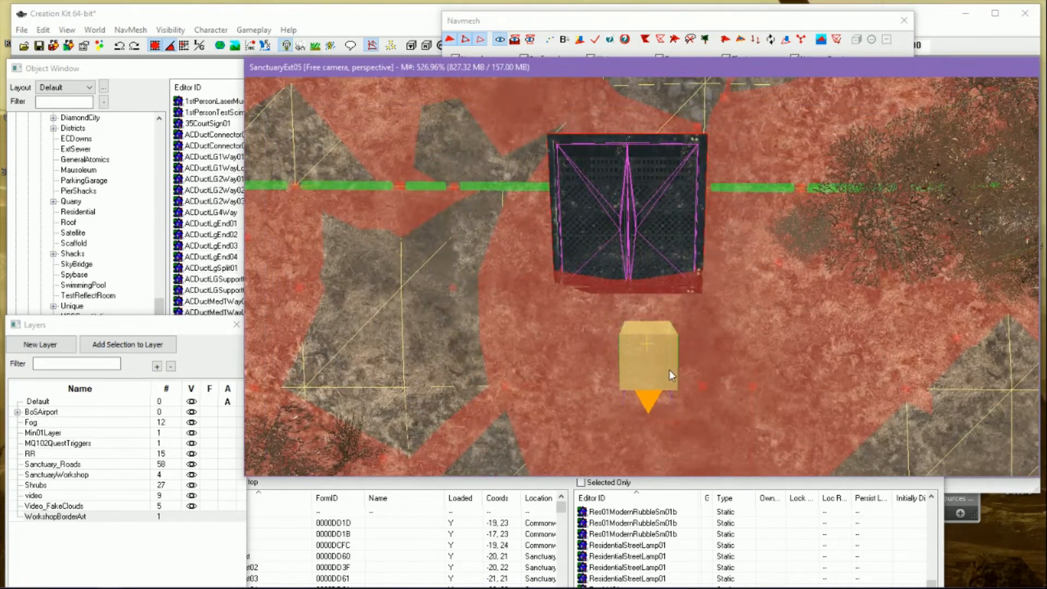
pyautogui.moveTo(670, 370); pyautogui.dragTo(669, 300, button='middle')
pyautogui.click(702, 327)
pyautogui.click(703, 317)
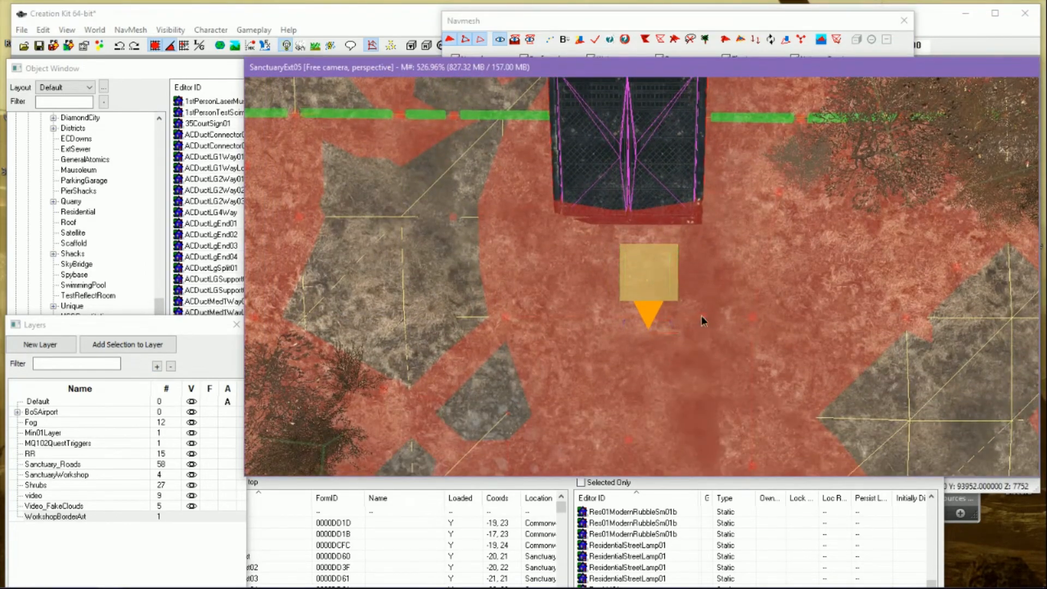
pyautogui.press('Delete')
# Form a navmesh triangle at the cellar door by moving two vertices to its front corners and a third to the marker's arrow
pyautogui.click(670, 289)
pyautogui.click(659, 285)
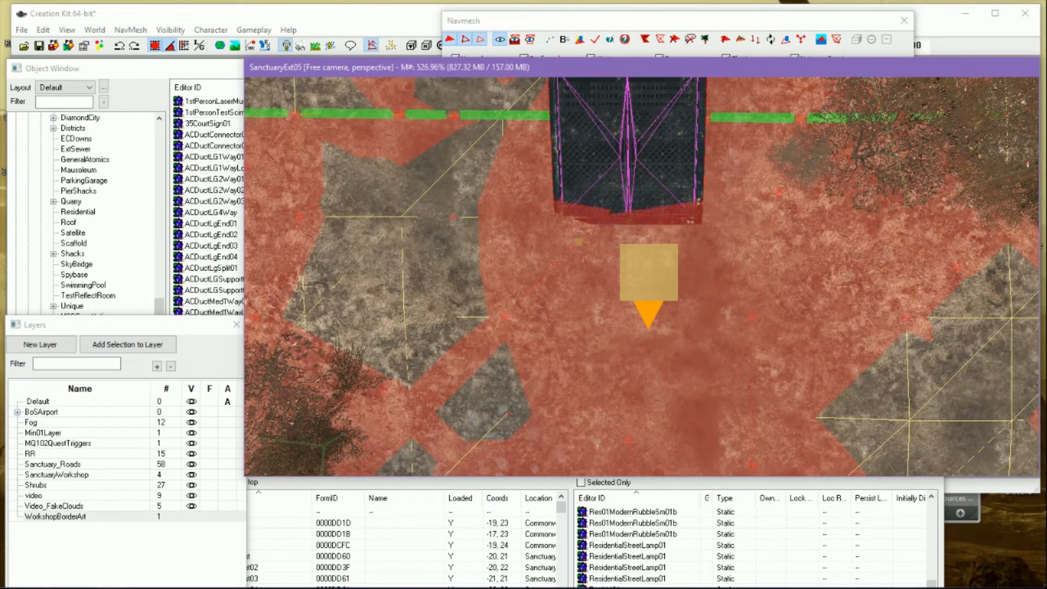
pyautogui.moveTo(579, 281); pyautogui.dragTo(696, 280)
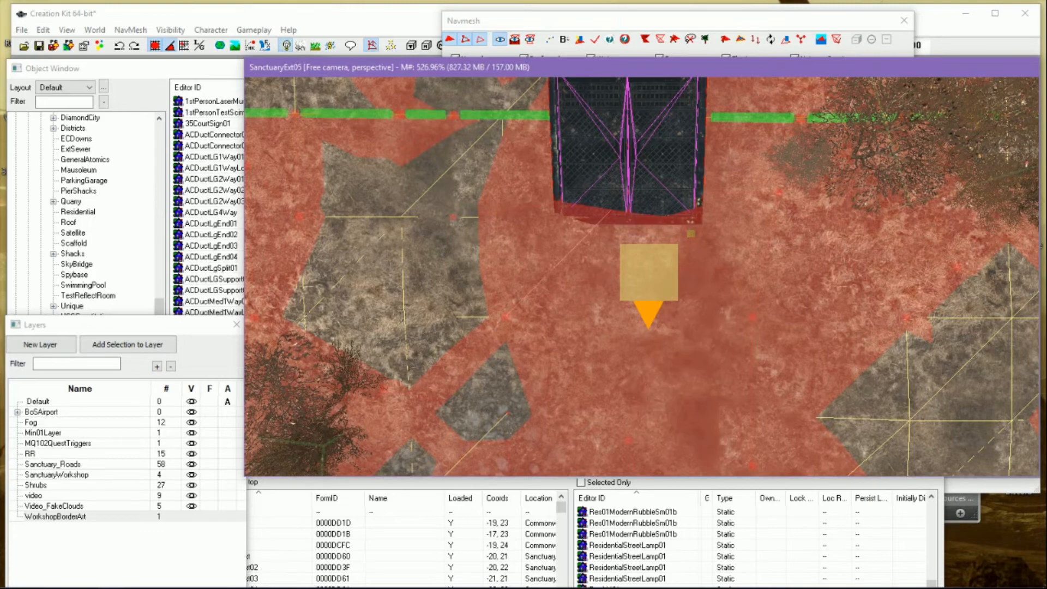
pyautogui.click(576, 244)
pyautogui.moveTo(577, 243); pyautogui.dragTo(556, 230)
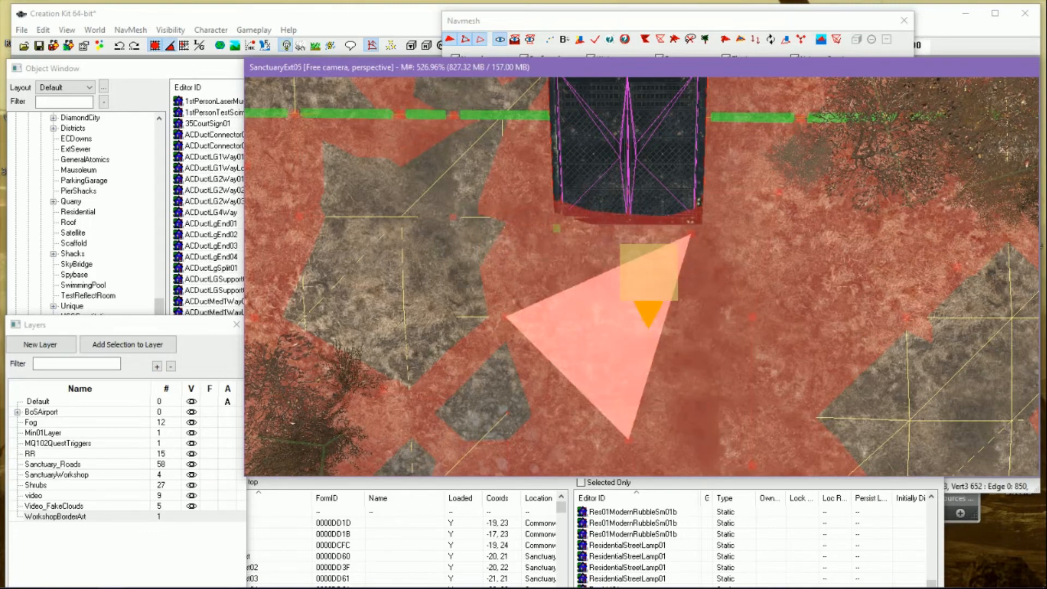
pyautogui.click(508, 316)
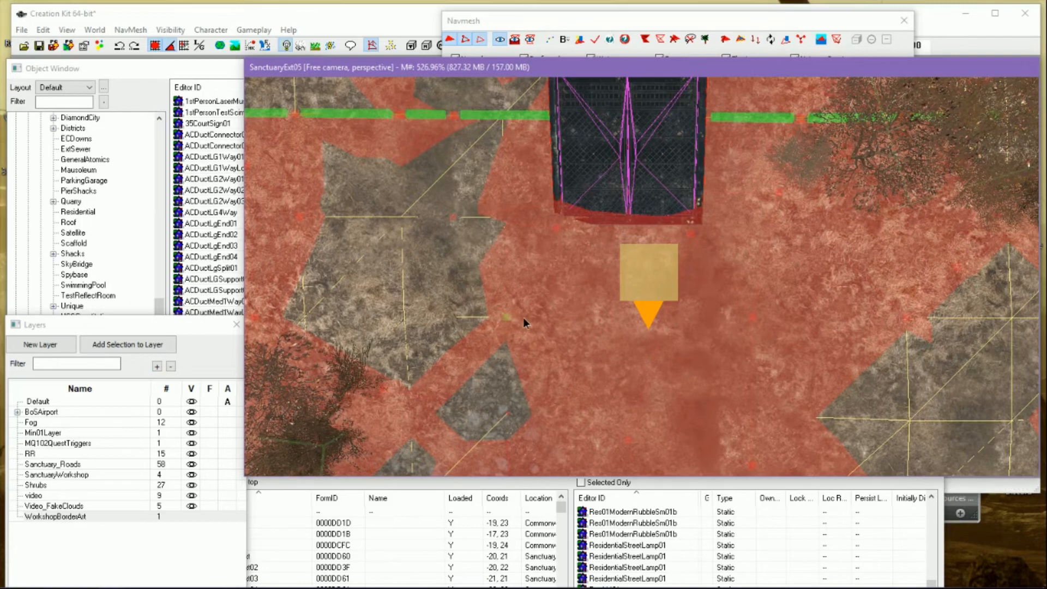
pyautogui.moveTo(522, 317); pyautogui.dragTo(557, 321)
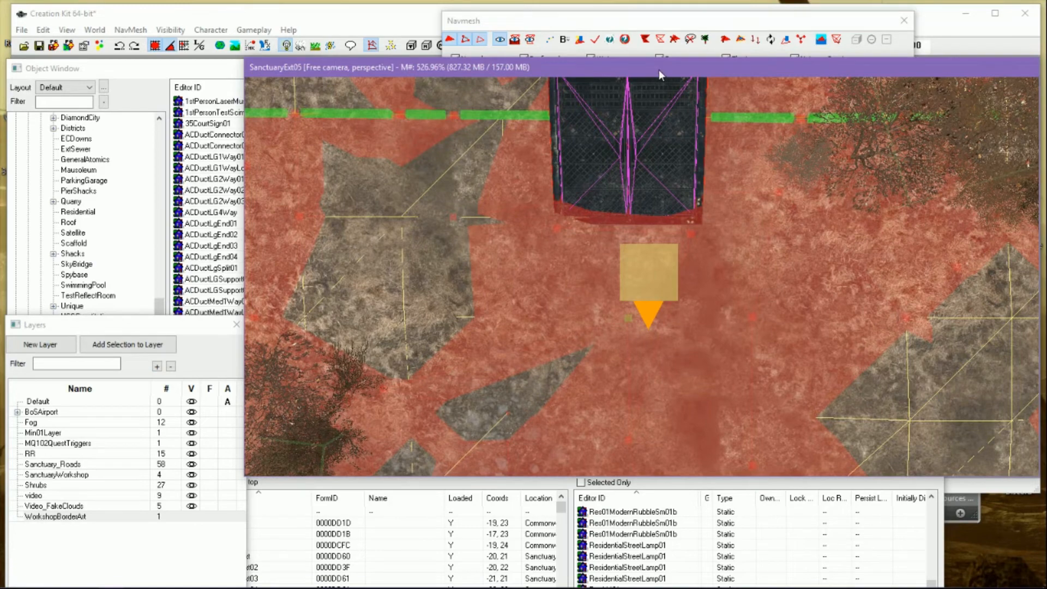
# Leave navmesh editing and shift the door marker and the cellar door slightly forward over the new triangle
pyautogui.click(726, 24)
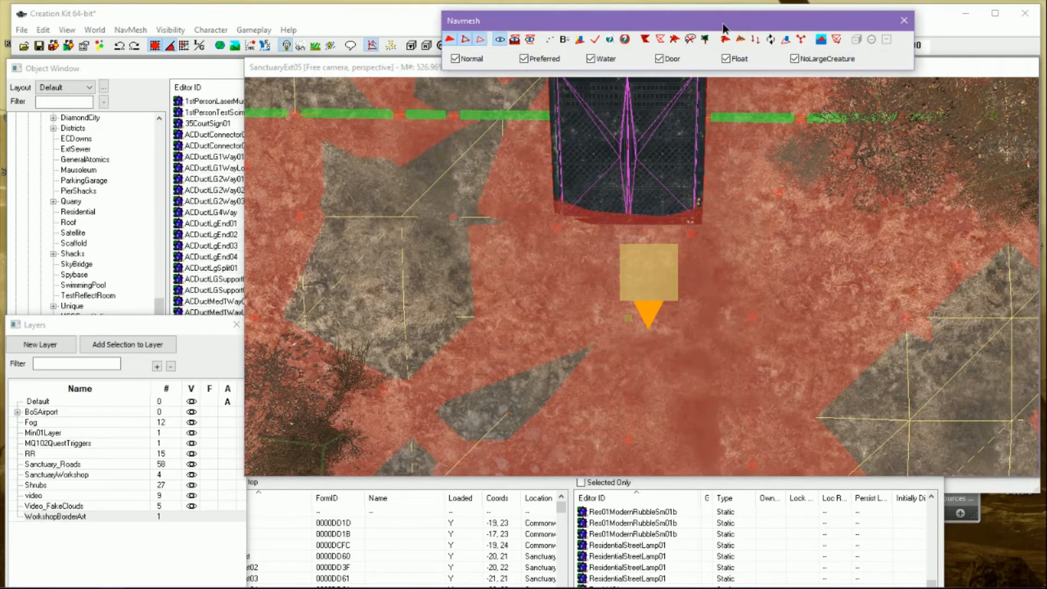
pyautogui.click(902, 21)
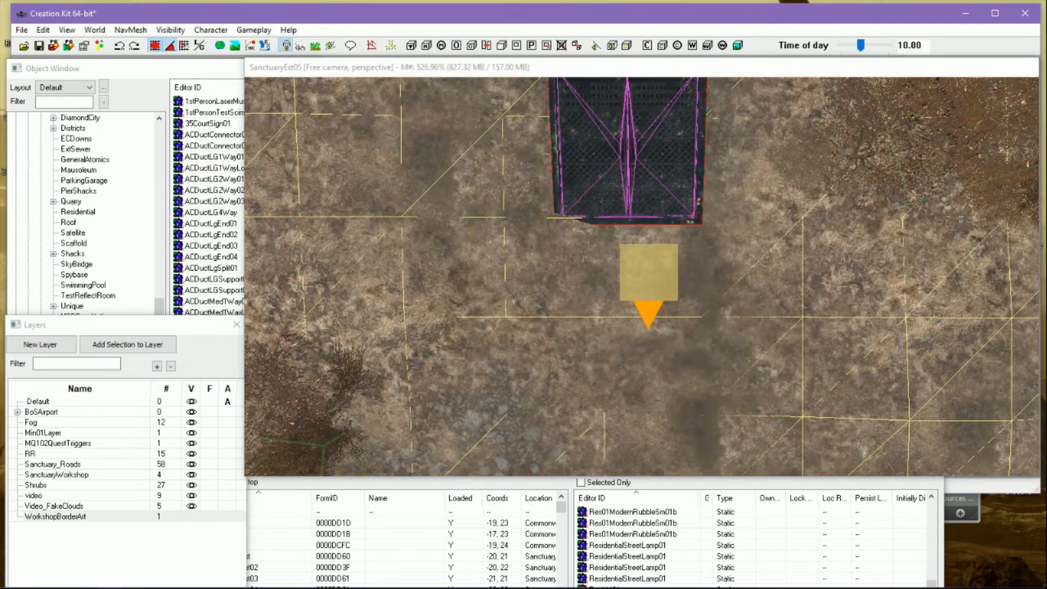
pyautogui.click(648, 275)
pyautogui.moveTo(655, 281); pyautogui.dragTo(630, 293)
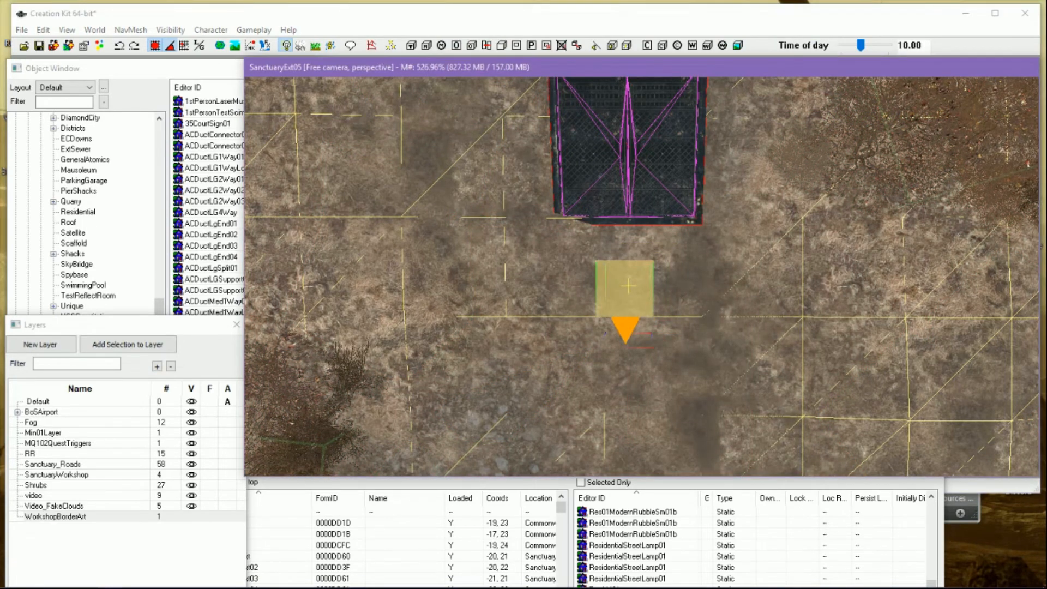
pyautogui.click(627, 147)
pyautogui.moveTo(631, 180); pyautogui.dragTo(631, 212)
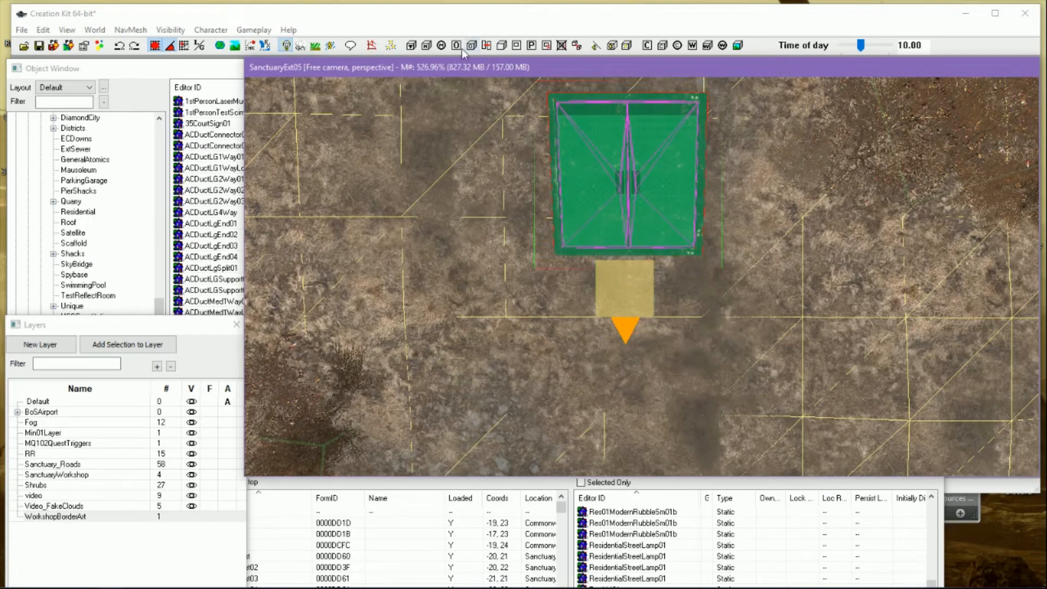
# Enter navmesh editing and display the navmesh drawn over the terrain and objects around the cellar door
pyautogui.click(377, 48)
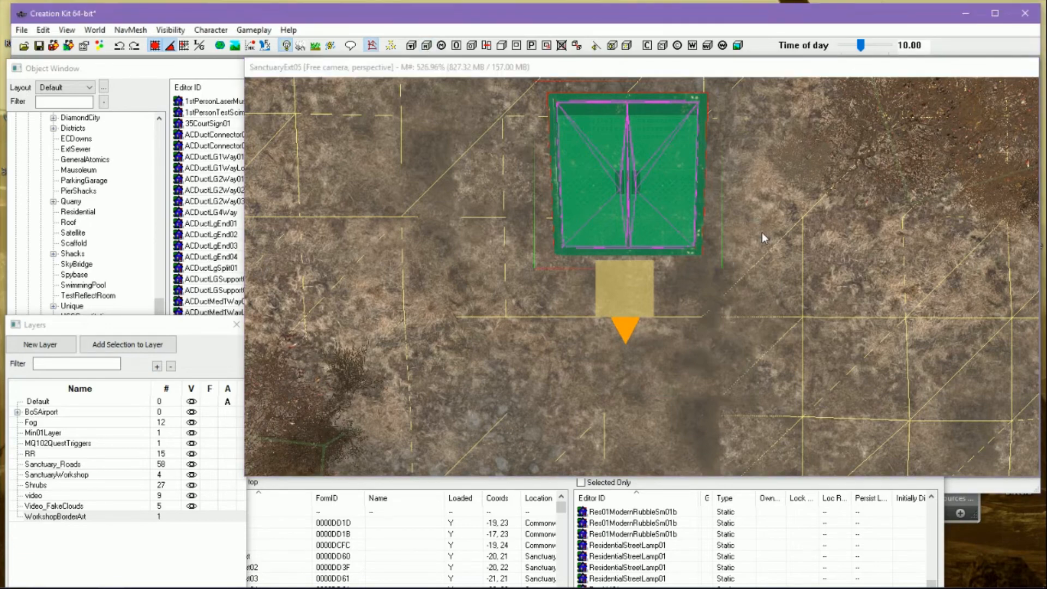
pyautogui.hotkey('ctrl', 'e')
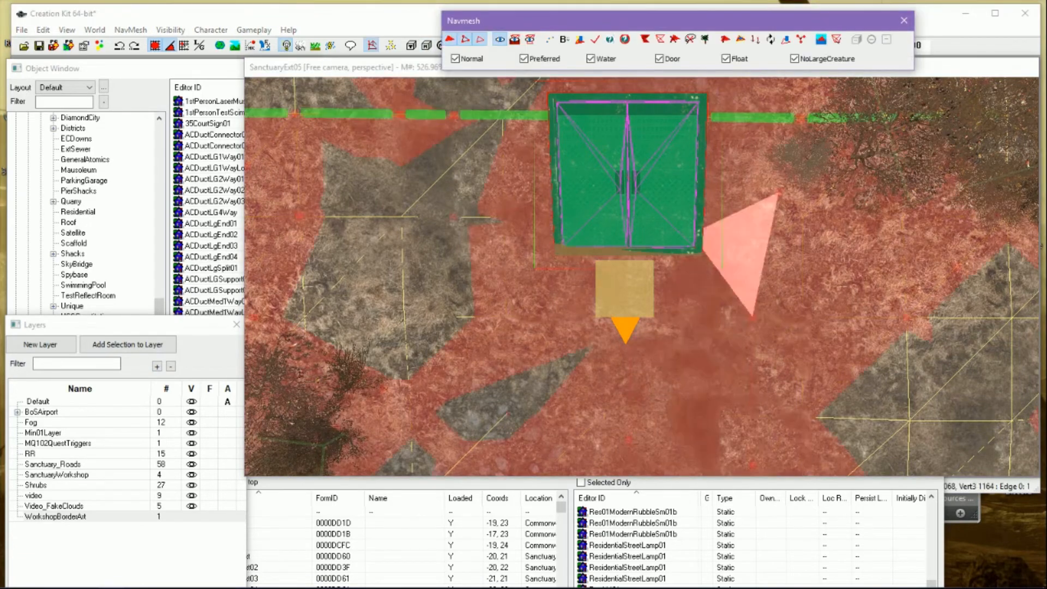
pyautogui.moveTo(764, 238)
pyautogui.mouseDown(button='middle')
pyautogui.moveTo(765, 271)
pyautogui.moveTo(761, 254)
pyautogui.mouseUp(button='middle')
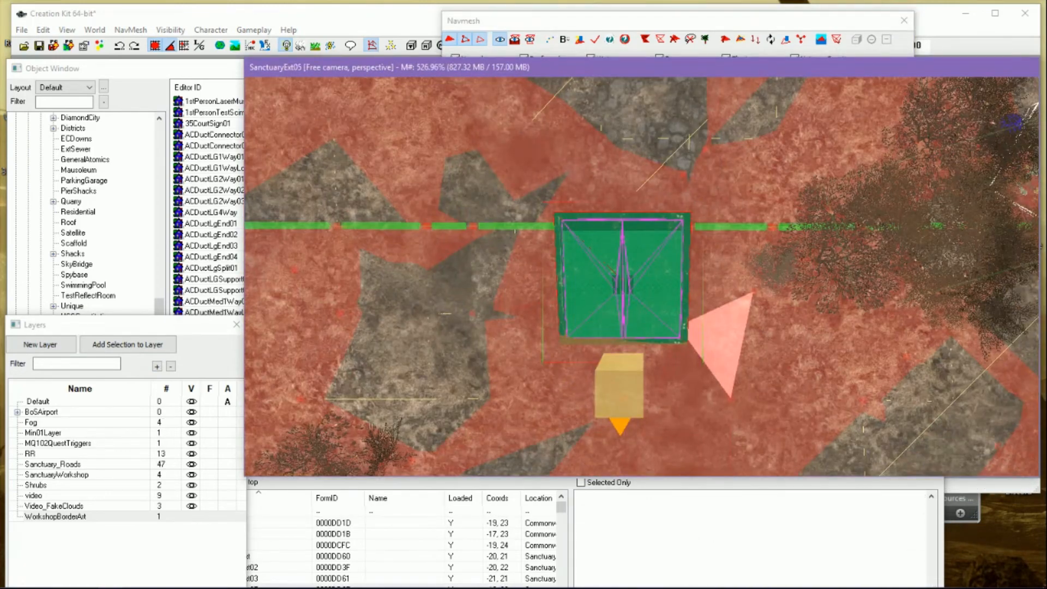
pyautogui.scroll(2, 760, 336)
pyautogui.moveTo(759, 336); pyautogui.dragTo(754, 218, button='middle')
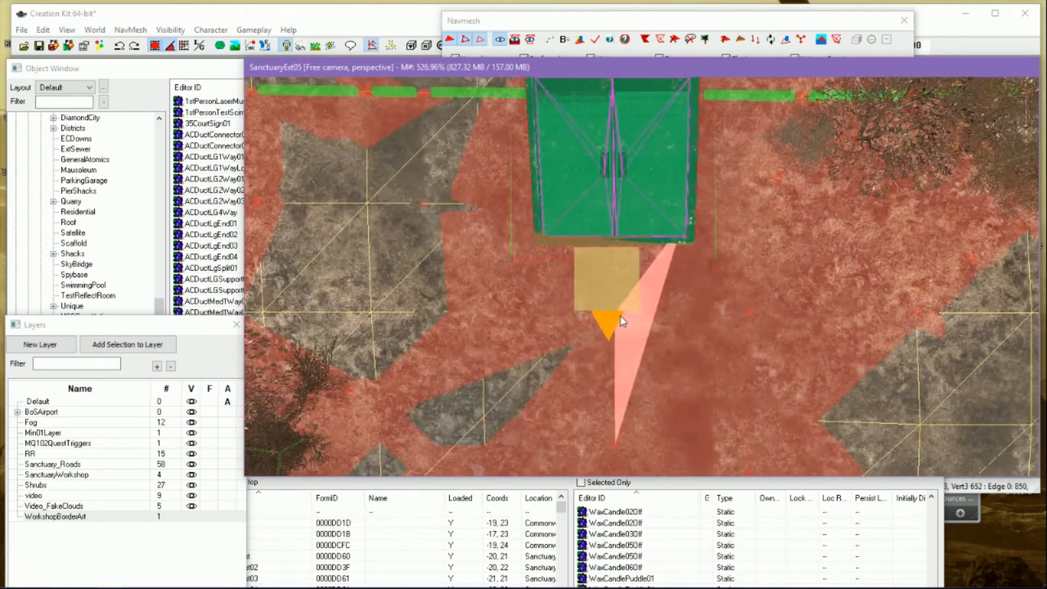
pyautogui.click(515, 39)
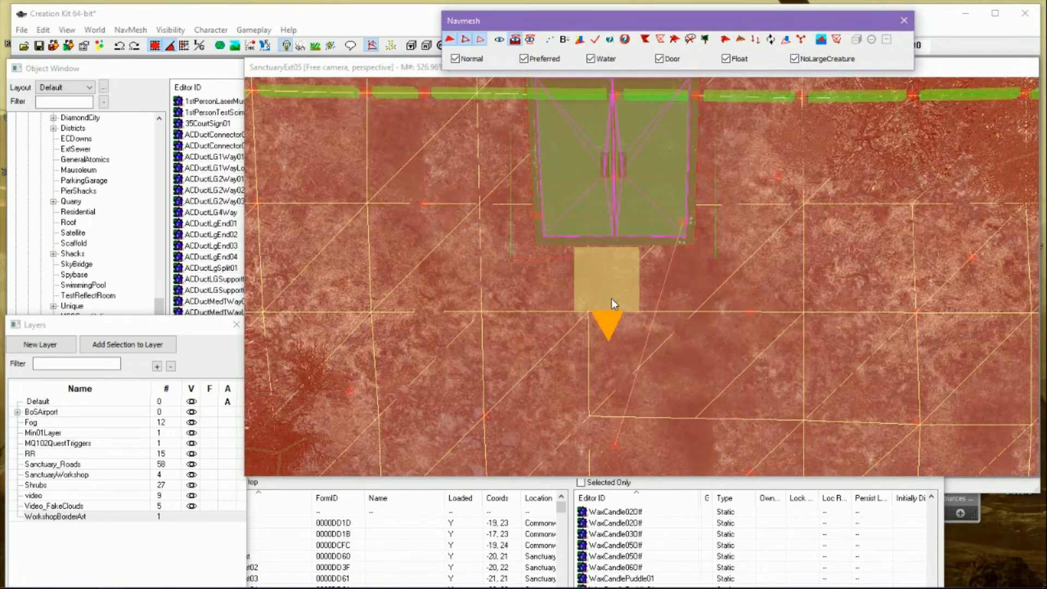
# Reshape the navmesh triangle so two vertices meet the cellar door's front corners and the third meets the marker's arrow
pyautogui.click(615, 314)
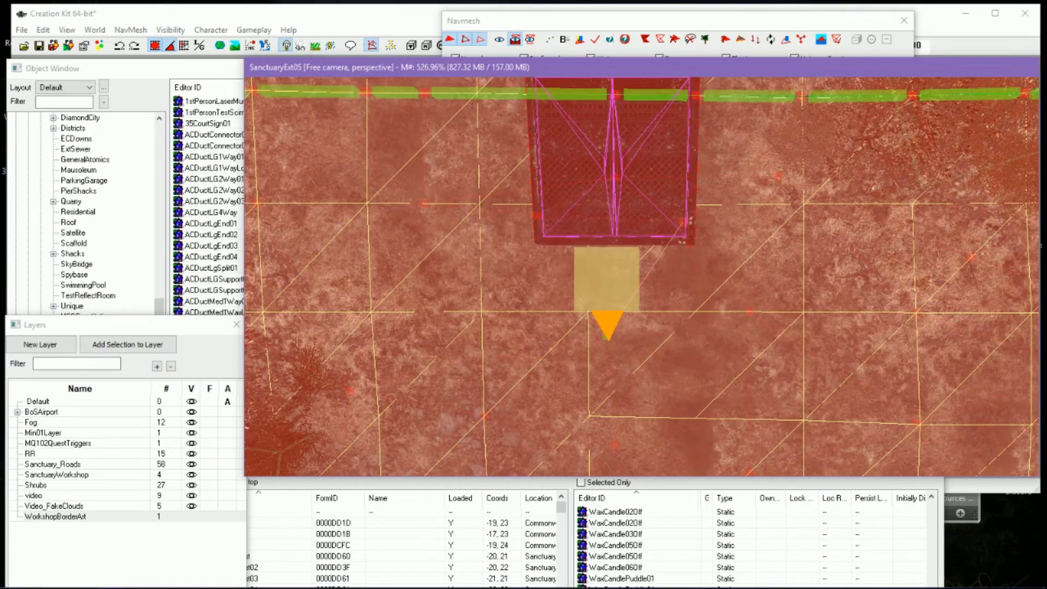
pyautogui.keyDown('ctrl'); pyautogui.rightClick(683, 238); pyautogui.keyUp('ctrl')
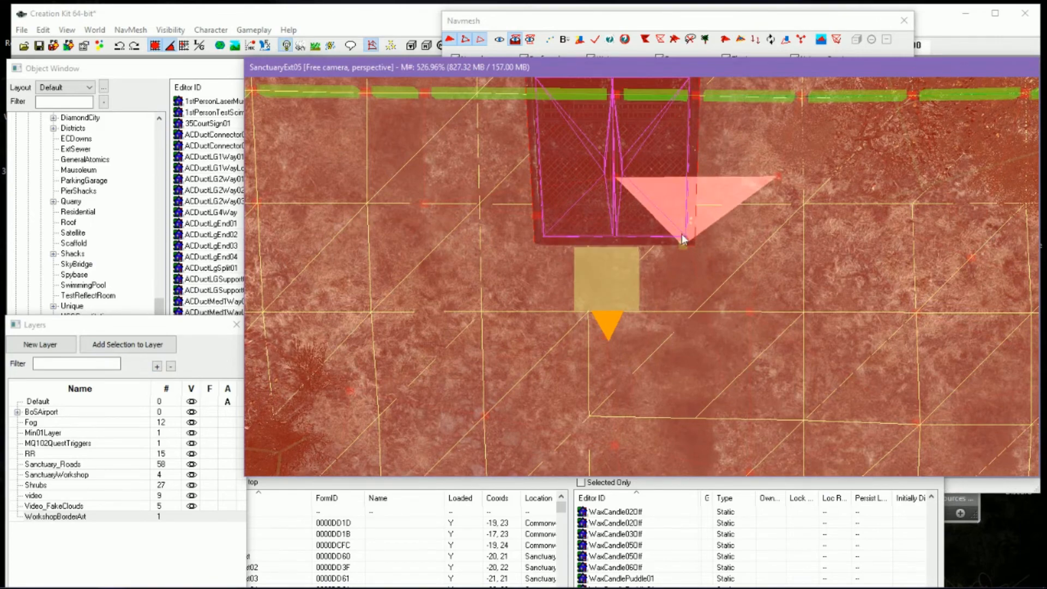
pyautogui.moveTo(538, 216); pyautogui.dragTo(537, 244)
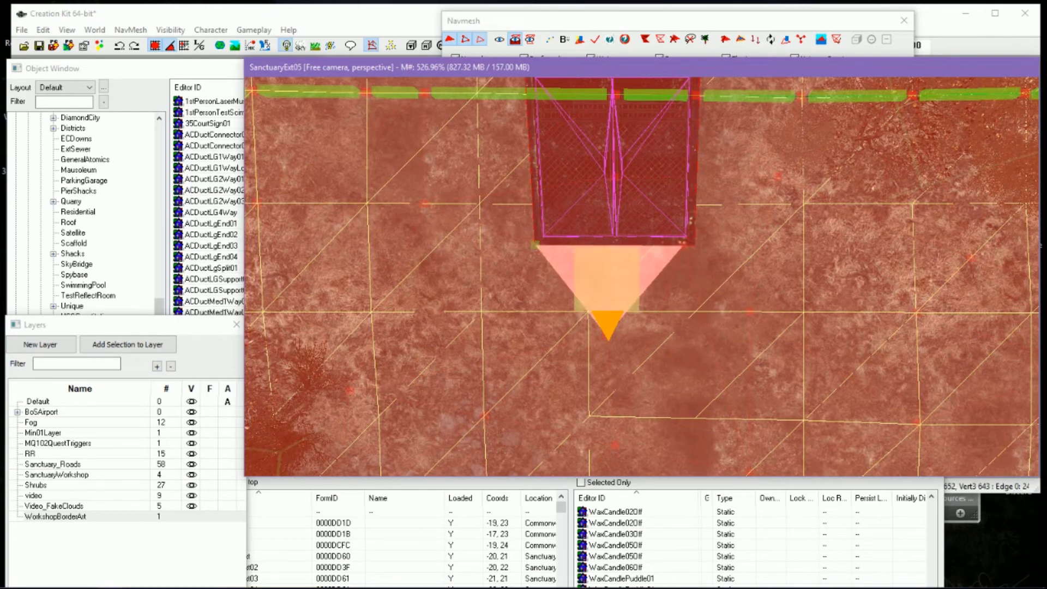
# Find cover for the navmesh around the cellar door and finalize the cell's navmesh
pyautogui.scroll(-3, 801, 360)
pyautogui.moveTo(809, 369); pyautogui.dragTo(708, 260, button='middle')
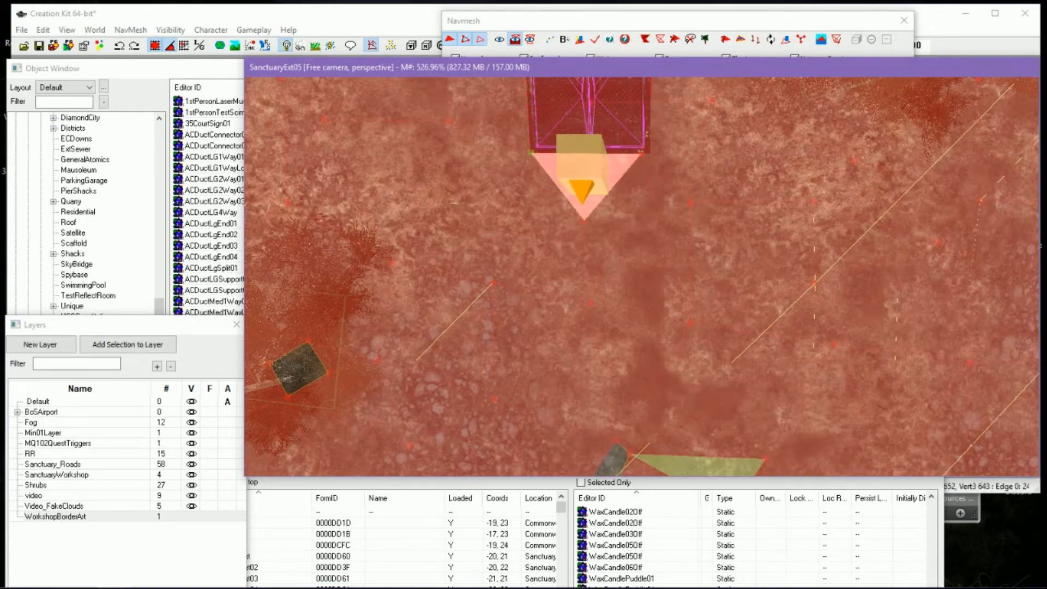
pyautogui.moveTo(791, 273); pyautogui.dragTo(739, 131, button='middle')
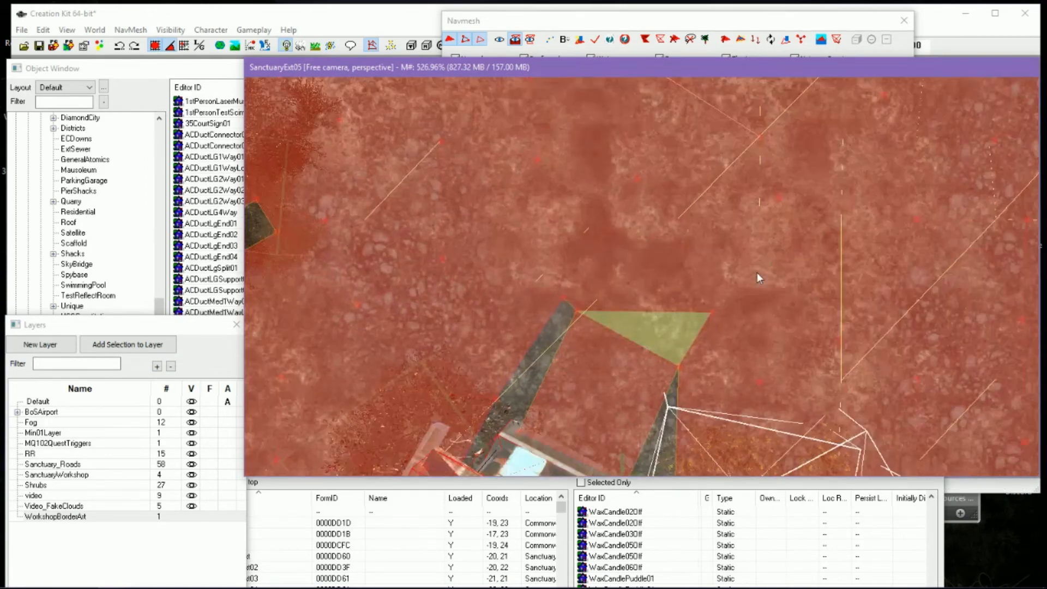
pyautogui.moveTo(745, 239); pyautogui.dragTo(745, 316, button='middle')
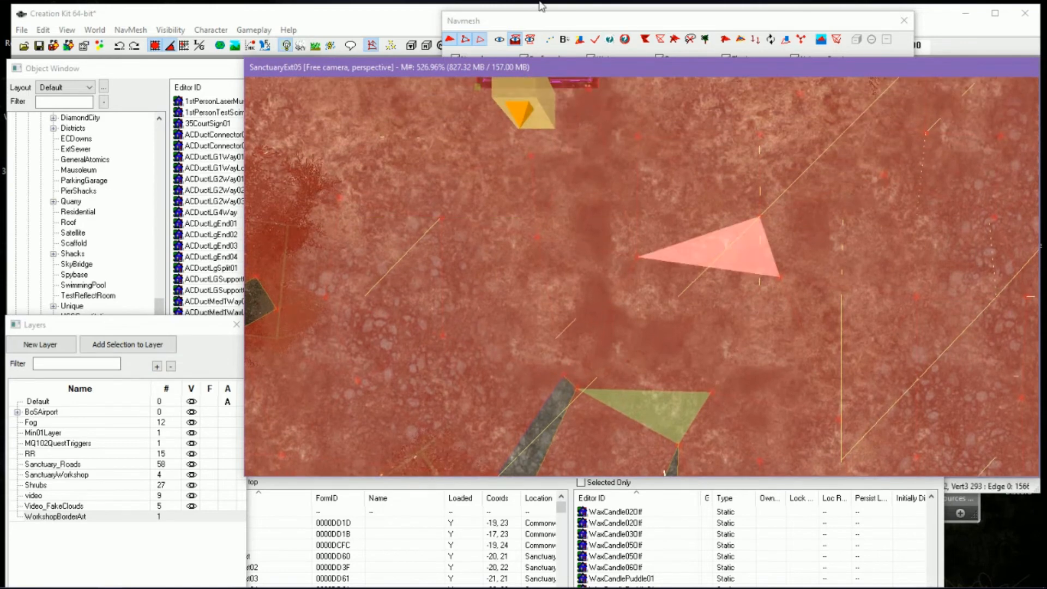
pyautogui.click(580, 41)
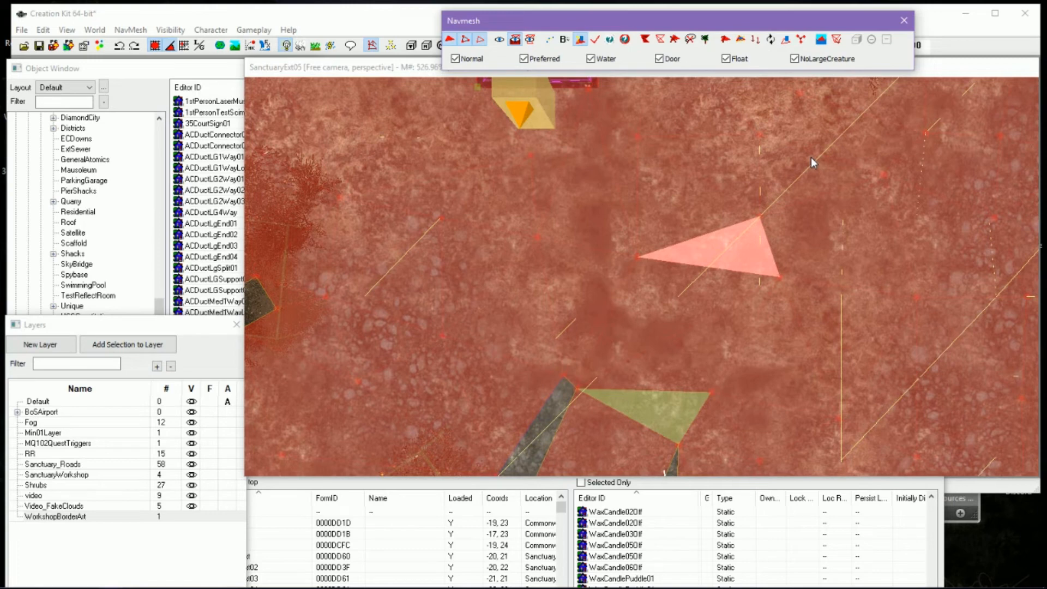
pyautogui.click(596, 40)
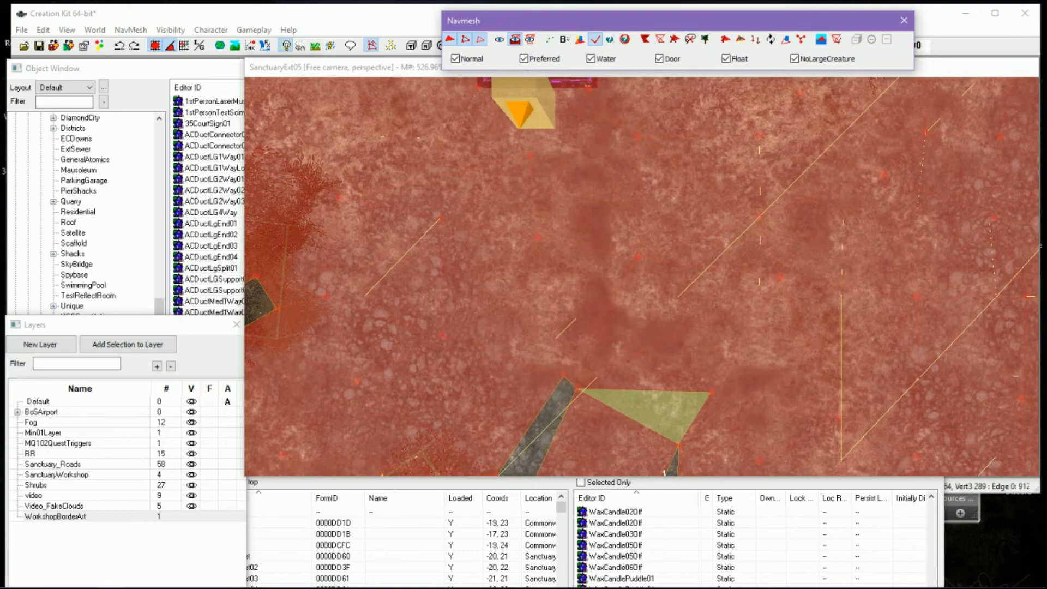
# Inspect the finalized navmesh triangle at the cellar door and leave navmesh editing
pyautogui.click(798, 243)
pyautogui.moveTo(671, 244); pyautogui.dragTo(747, 339, button='middle')
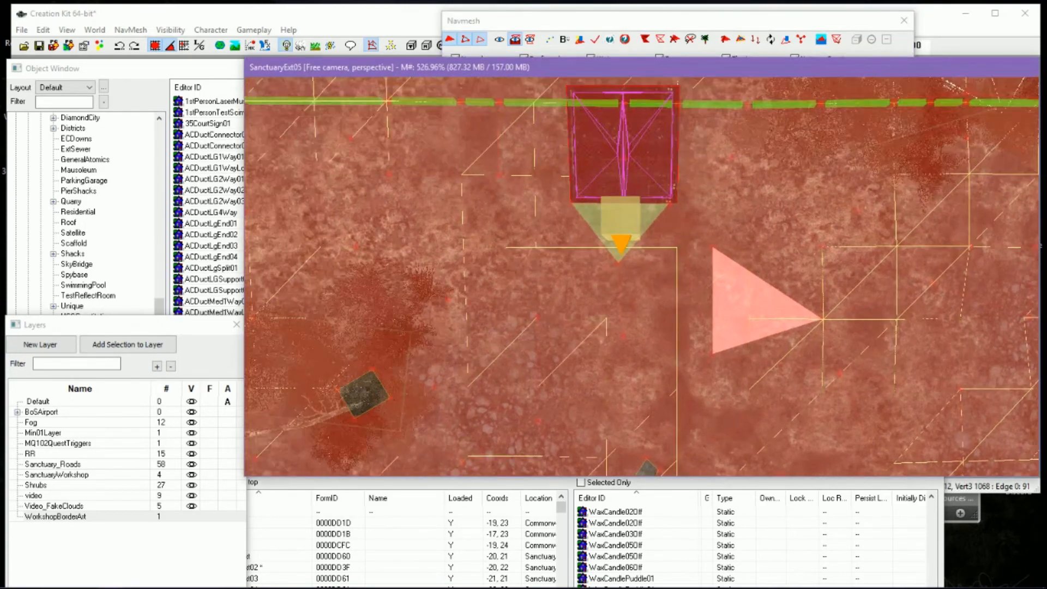
pyautogui.scroll(3, 640, 220)
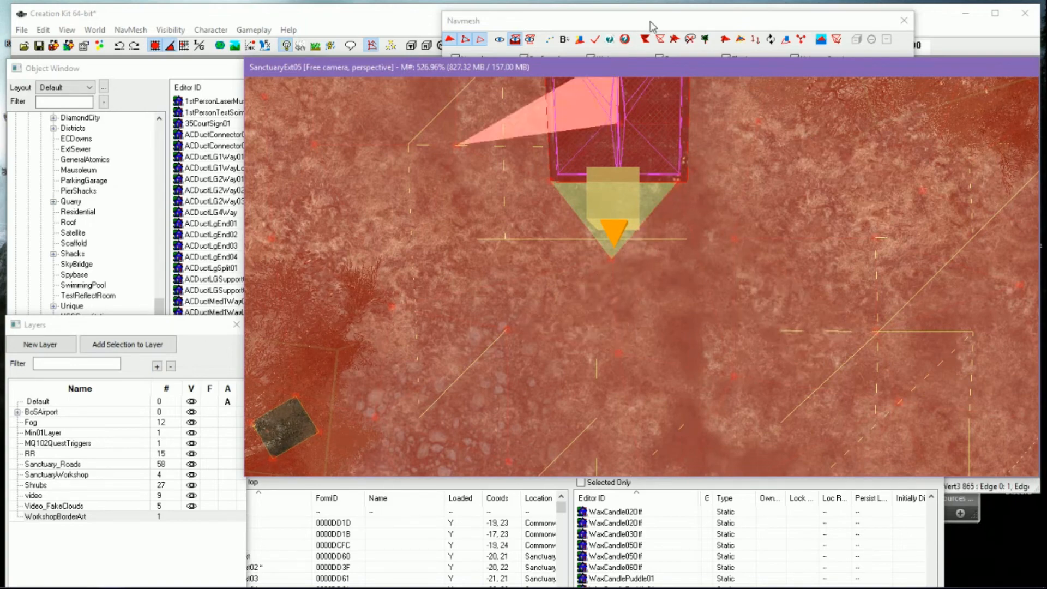
pyautogui.click(653, 18)
pyautogui.click(904, 21)
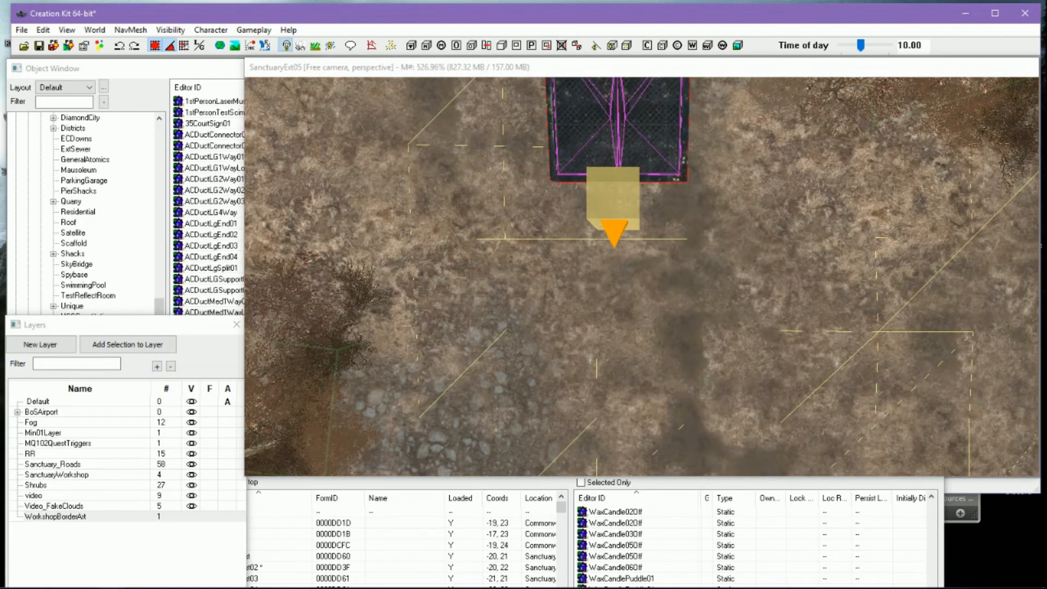
# Switch to File Explorer beside the Object Window and bring the Static category of WorldObjects into view
pyautogui.moveTo(87, 587)
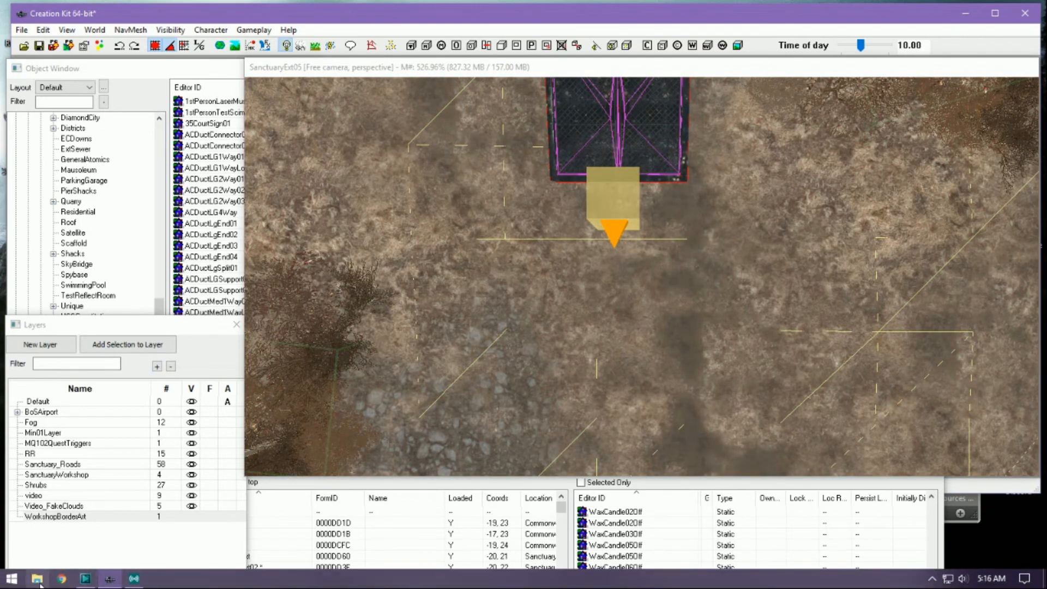
pyautogui.click(37, 579)
pyautogui.click(176, 68)
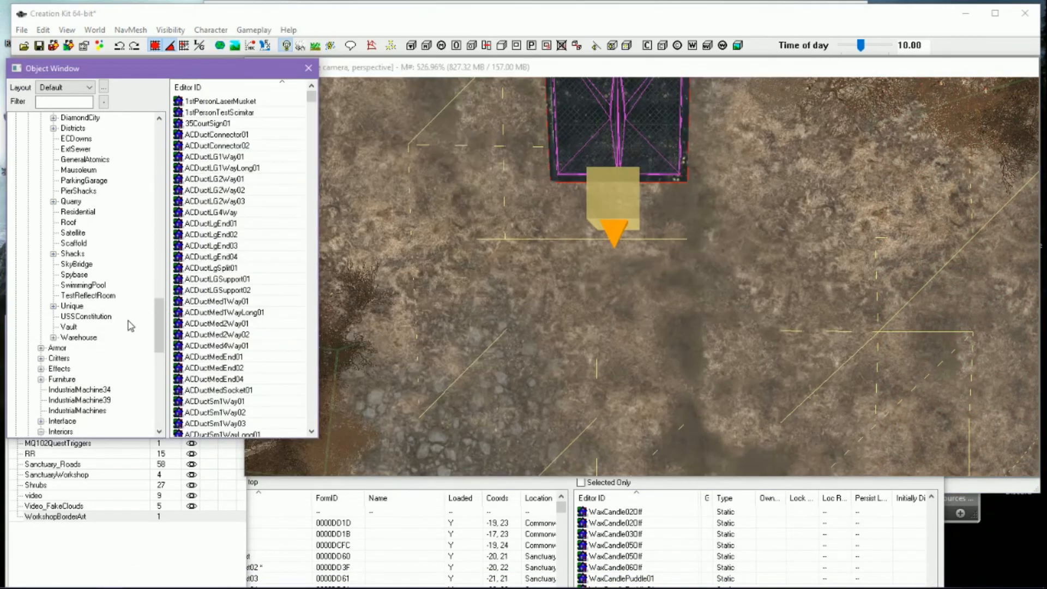
pyautogui.click(37, 579)
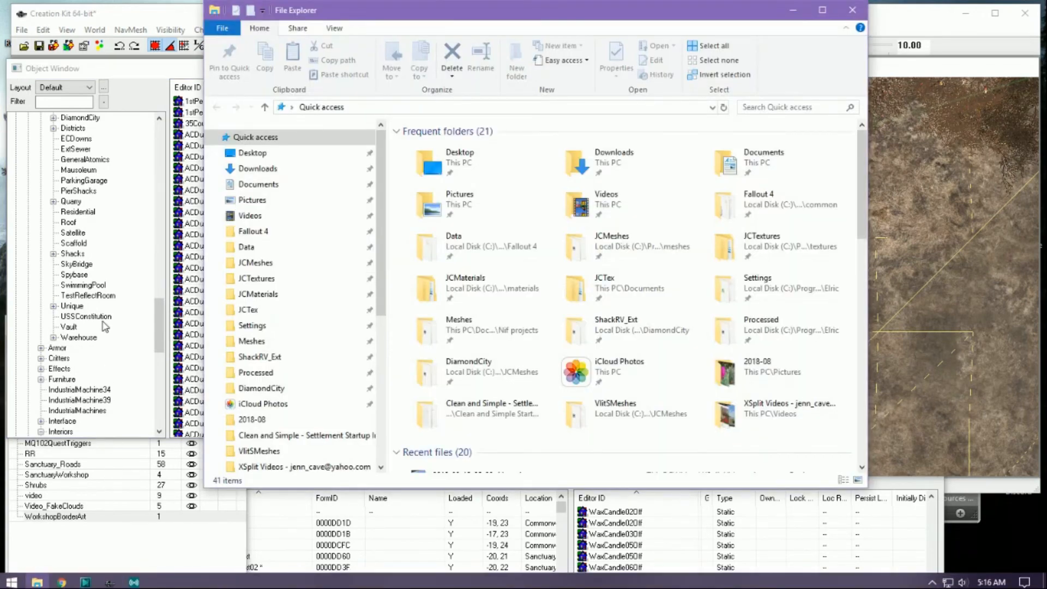
pyautogui.scroll(2, 99, 341)
pyautogui.scroll(5, 99, 338)
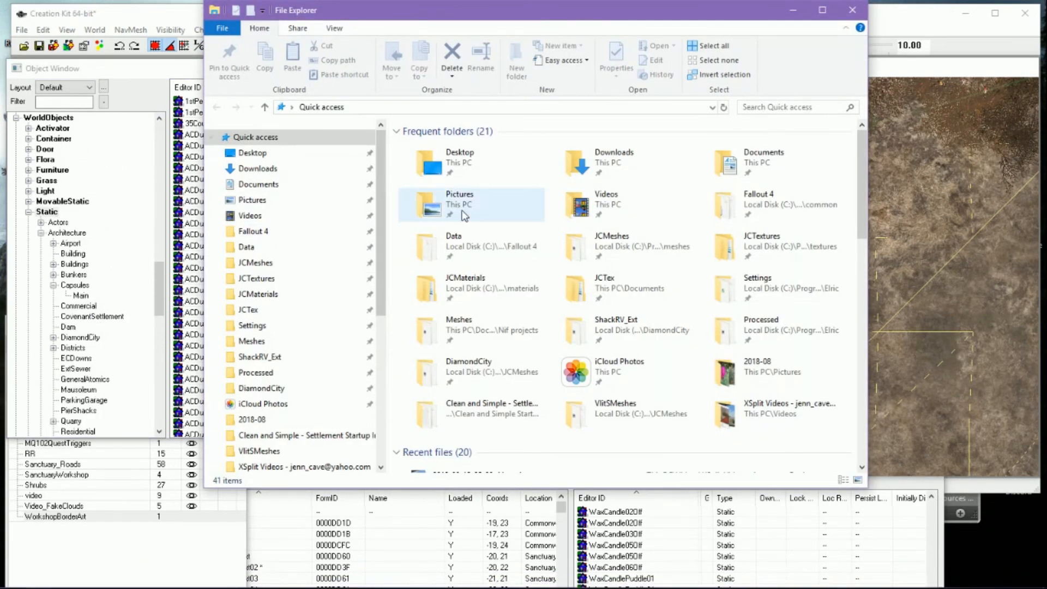
# Browse the JCMeshes folder, then open the Spectacle Island folder under Fallout 4's Data\meshes
pyautogui.click(319, 263)
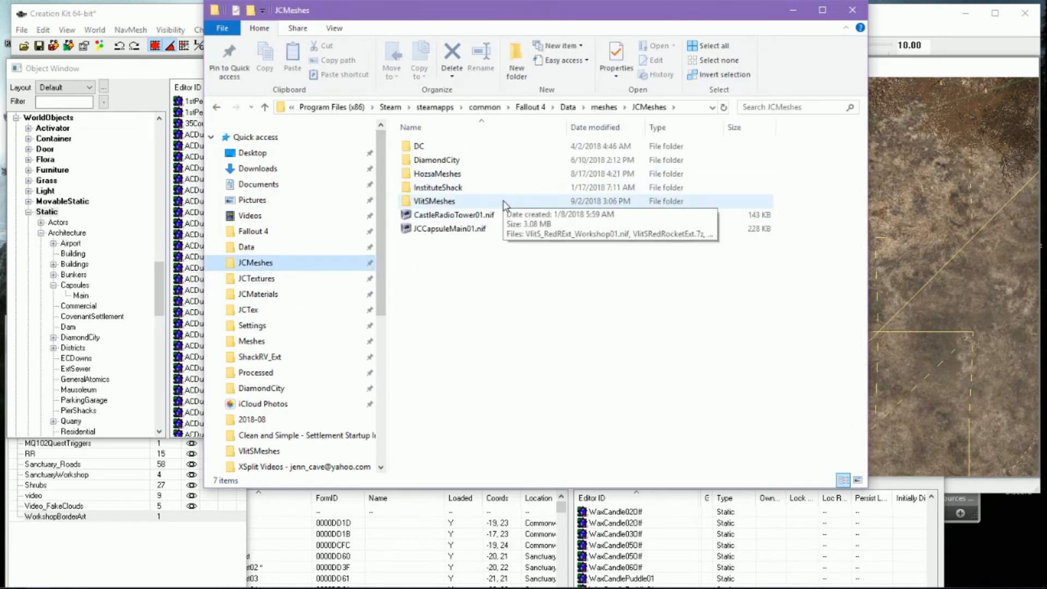
pyautogui.click(497, 176)
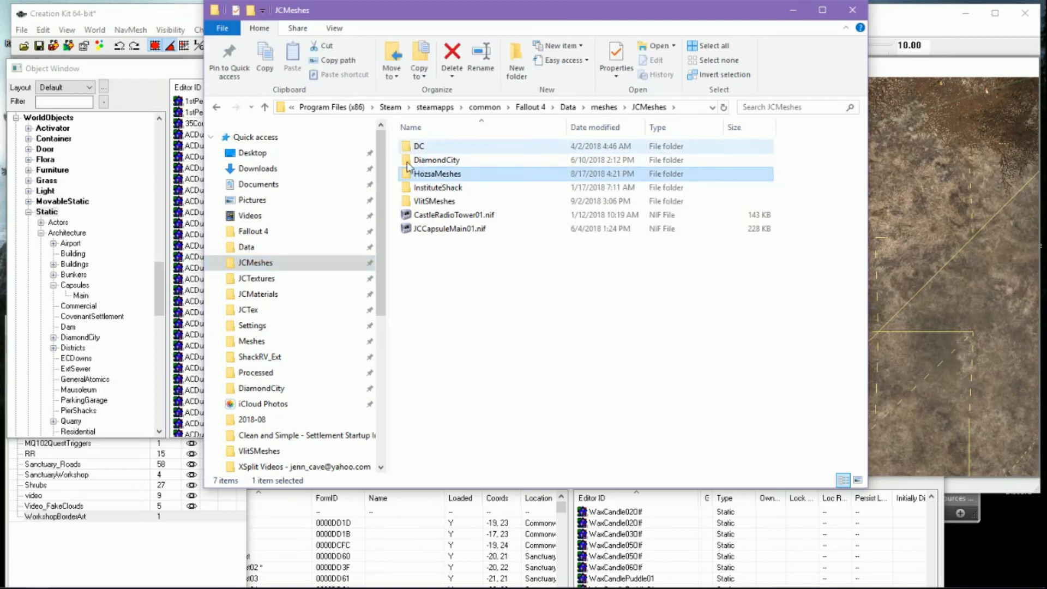
pyautogui.click(322, 246)
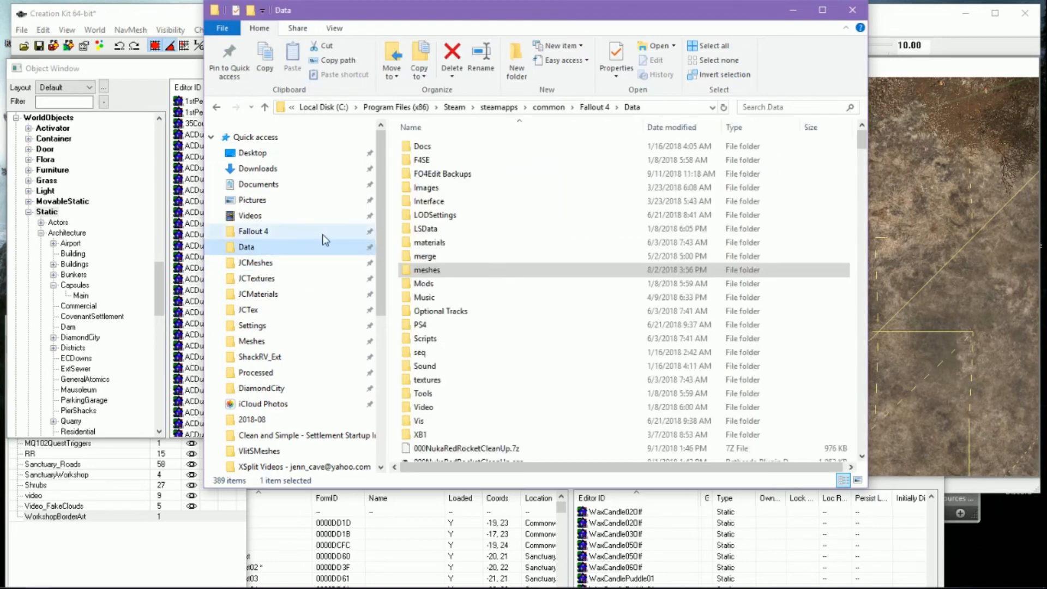
pyautogui.scroll(-3, 507, 267)
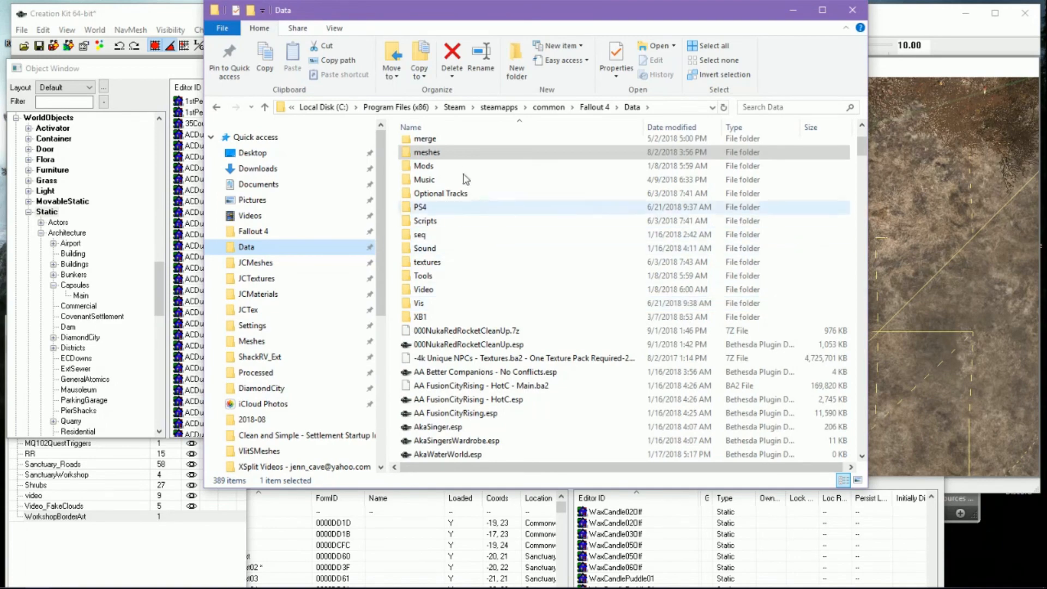
pyautogui.doubleClick(436, 153)
pyautogui.scroll(-4, 536, 217)
pyautogui.scroll(3, 537, 223)
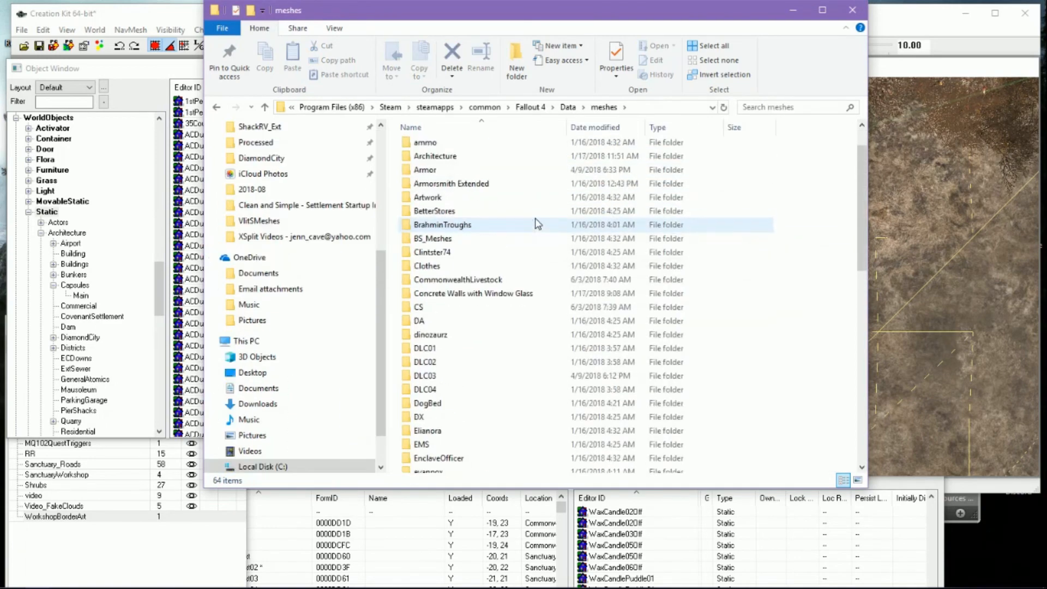
pyautogui.scroll(-10, 538, 224)
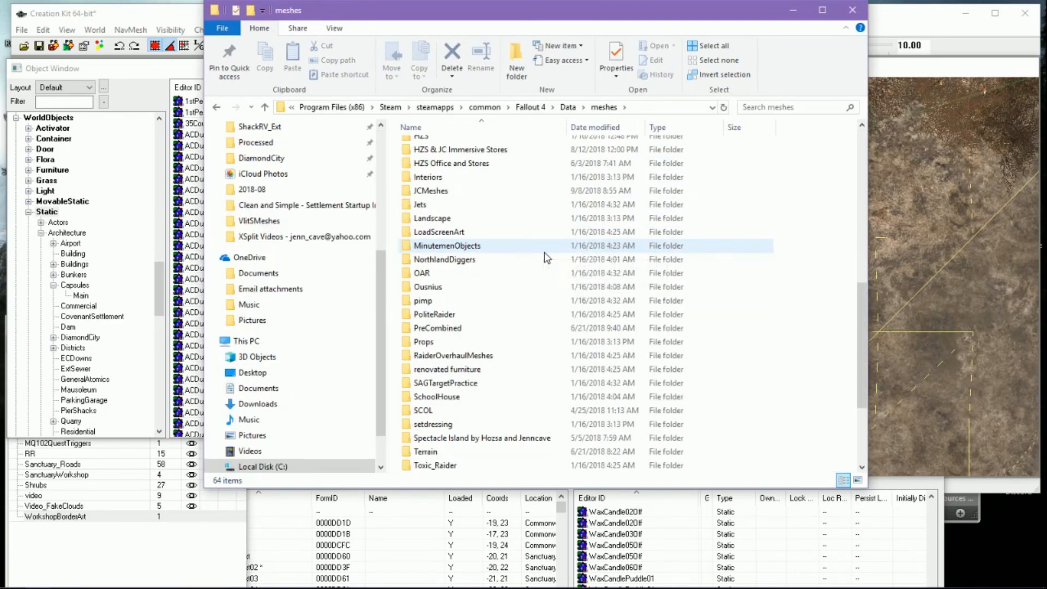
pyautogui.doubleClick(535, 355)
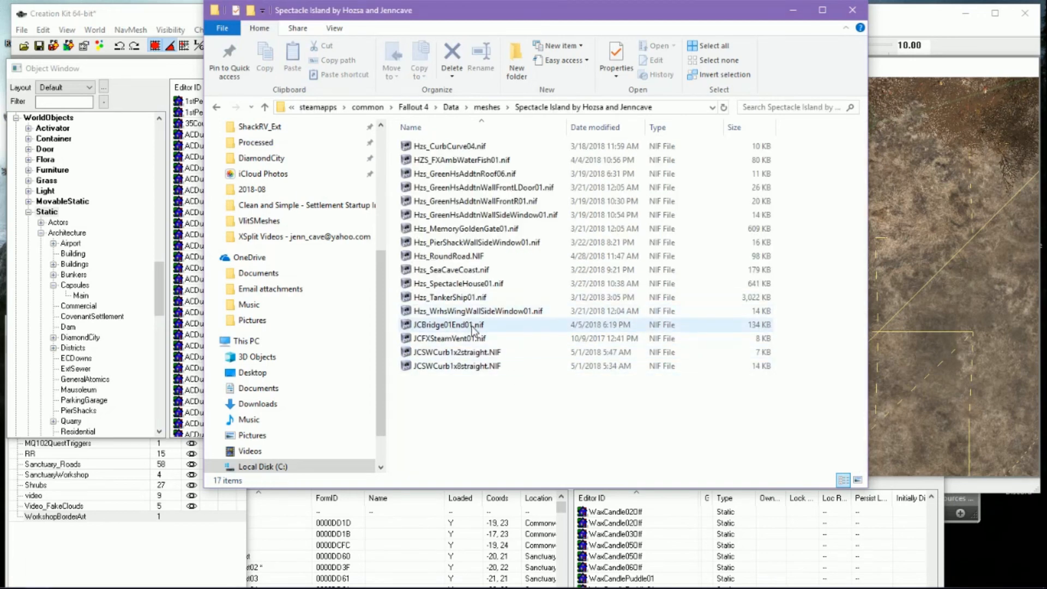
# Import JCBridge01End01.nif from File Explorer into the Object Window as a Static object and minimise File Explorer
pyautogui.click(427, 329)
pyautogui.moveTo(427, 329); pyautogui.dragTo(193, 185)
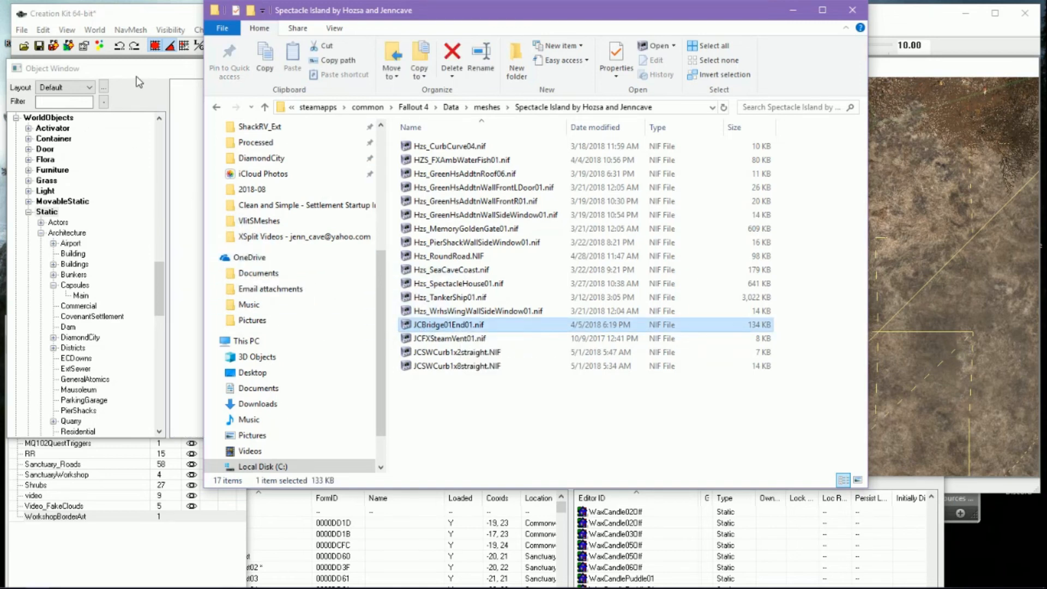
pyautogui.click(138, 73)
pyautogui.click(791, 10)
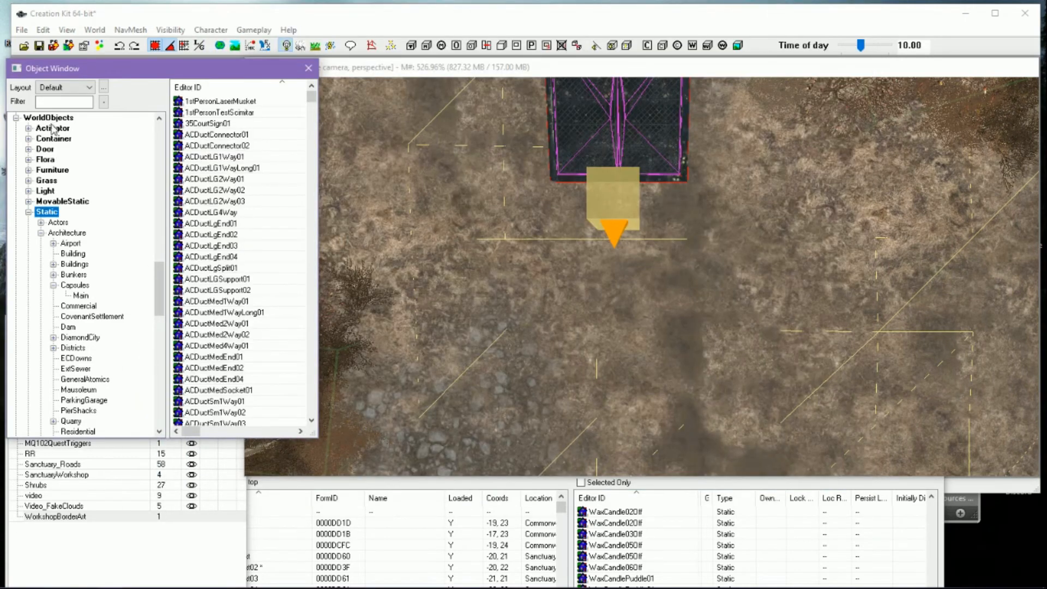
# Filter the Object Window by "jc", examine JCBridge01End01's properties and rotated model preview, and cancel the dialog
pyautogui.click(54, 201)
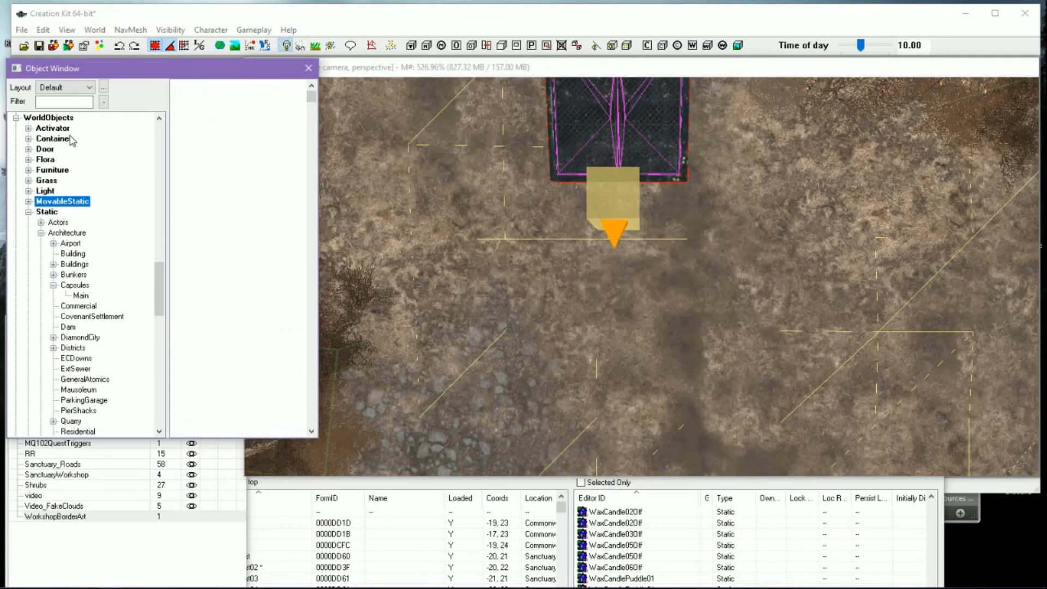
pyautogui.click(72, 102)
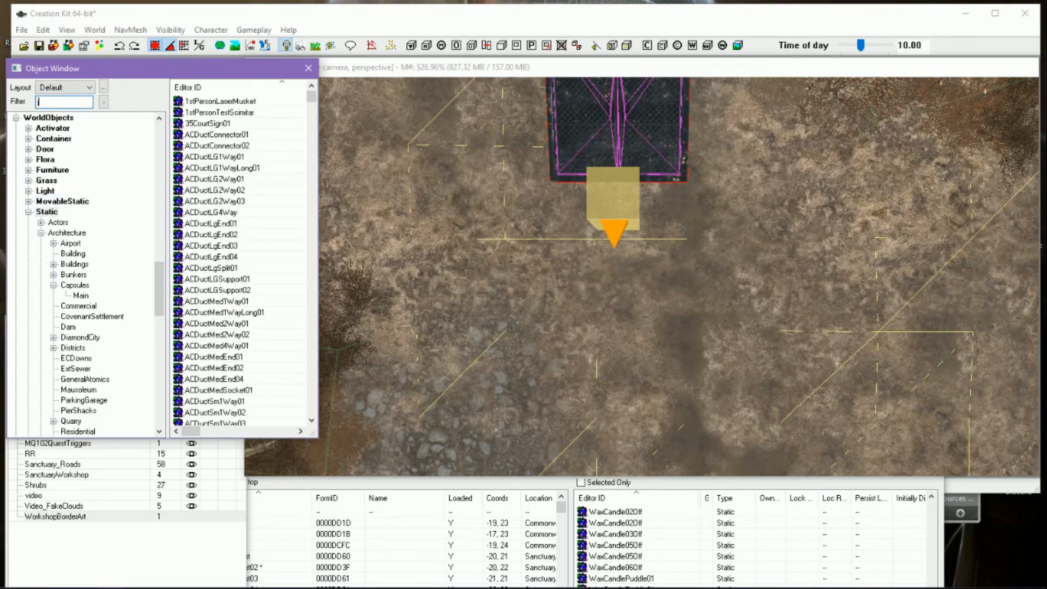
pyautogui.write('jc')
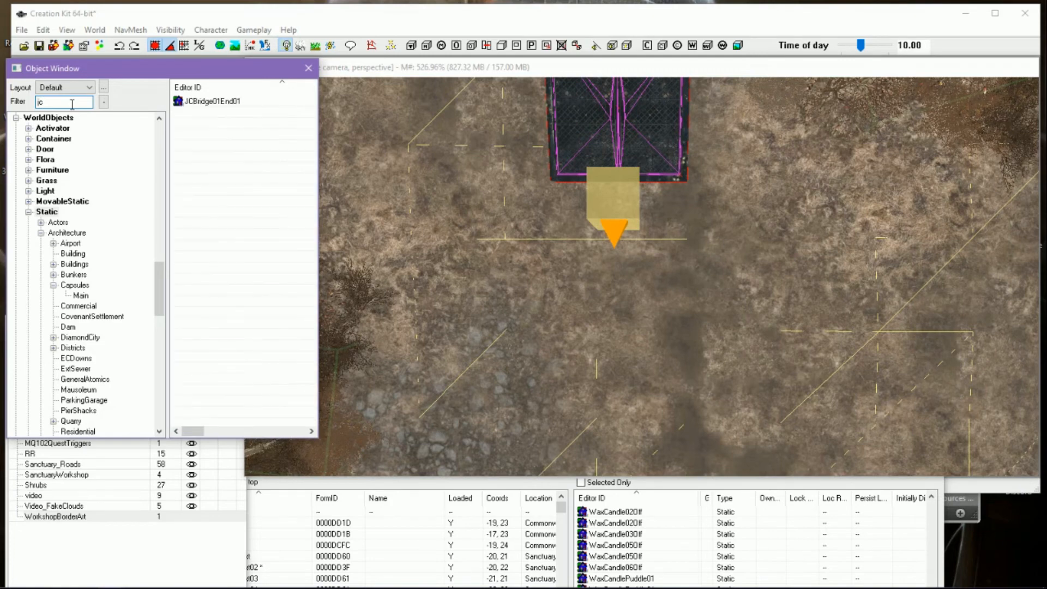
pyautogui.doubleClick(202, 102)
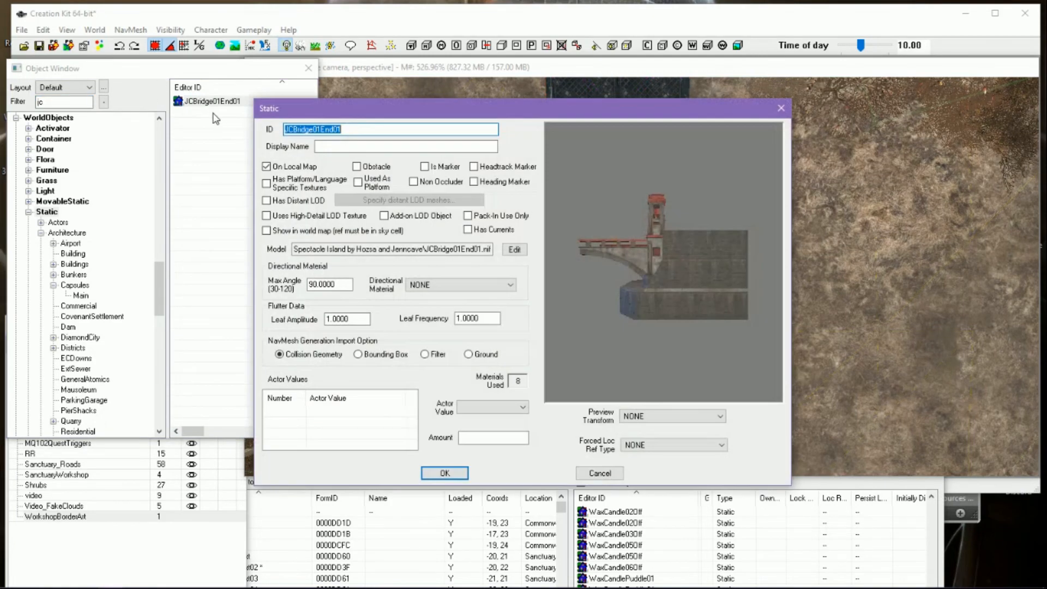
pyautogui.moveTo(693, 366); pyautogui.dragTo(565, 345)
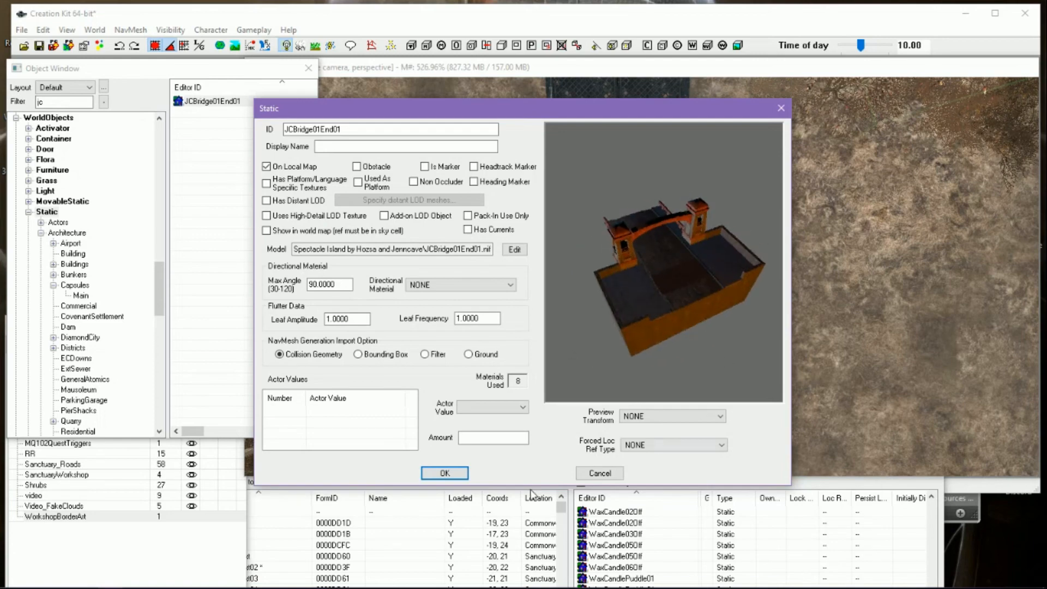
pyautogui.click(600, 474)
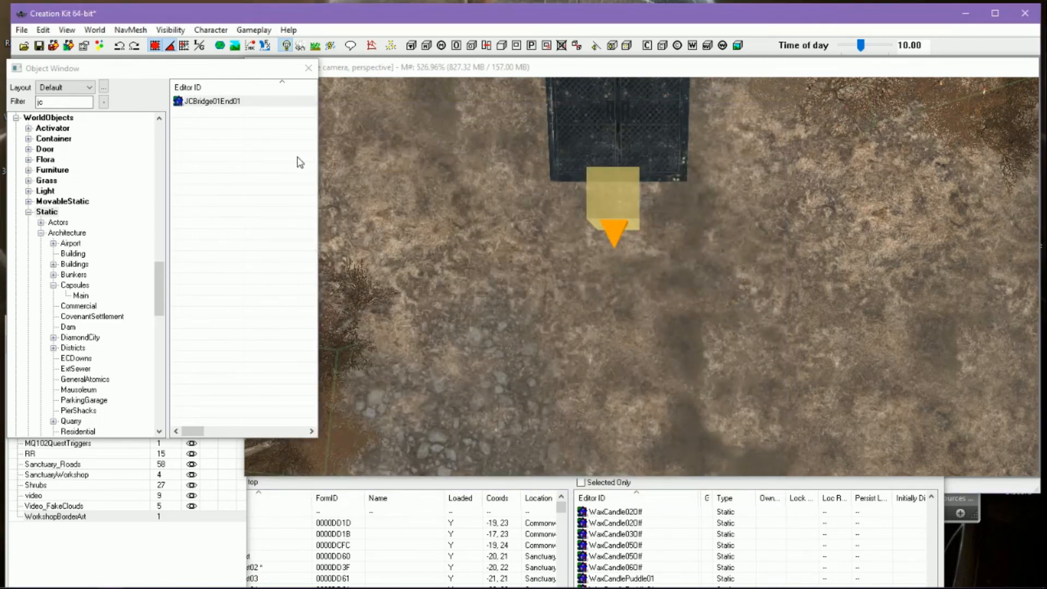
# Open JCBridge01End01 for object navmeshing and deselect the bridge mesh in the generated cell
pyautogui.rightClick(225, 104)
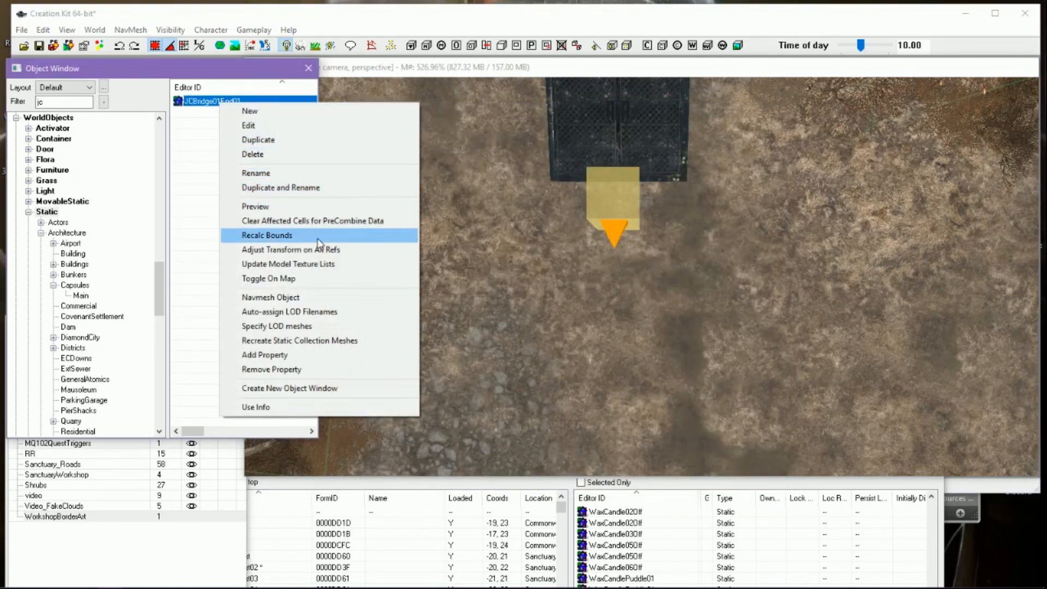
pyautogui.click(339, 298)
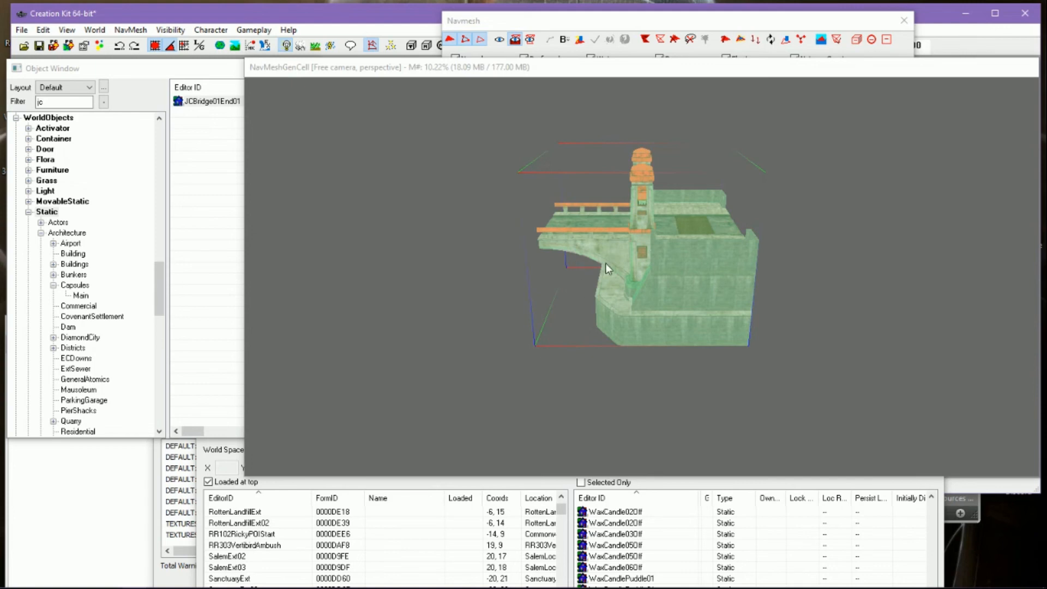
pyautogui.click(625, 365)
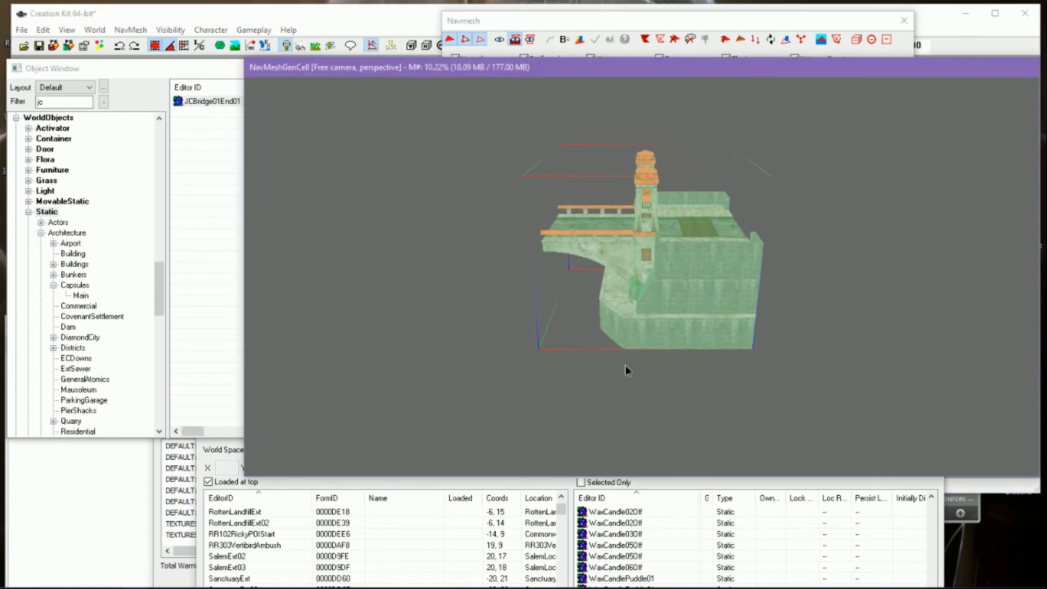
pyautogui.click(600, 344)
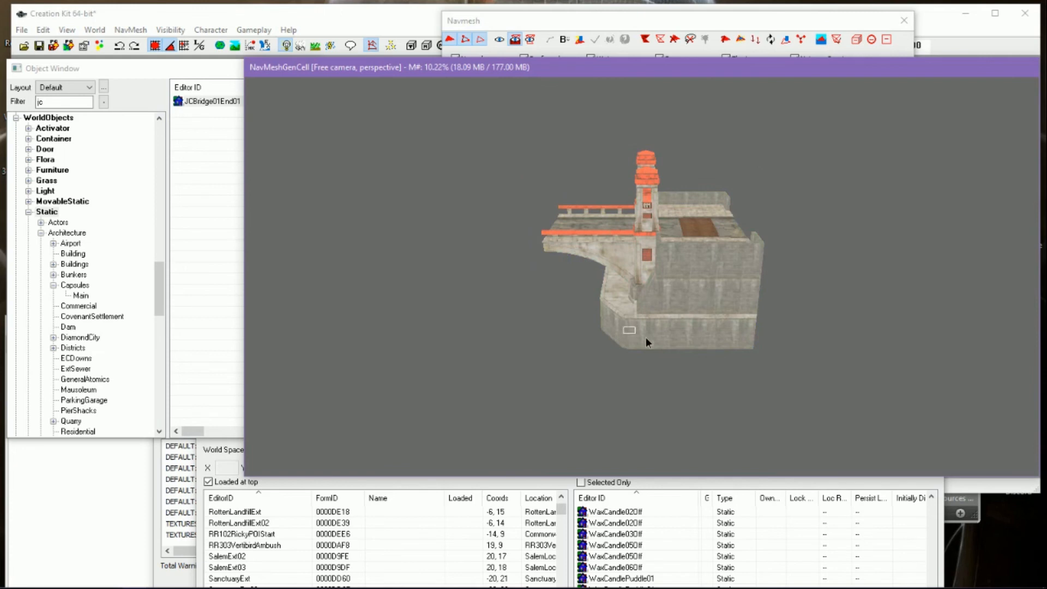
# Place navmesh vertices at the near end of the bridge's roadway and create the first triangle there
pyautogui.scroll(3, 701, 265)
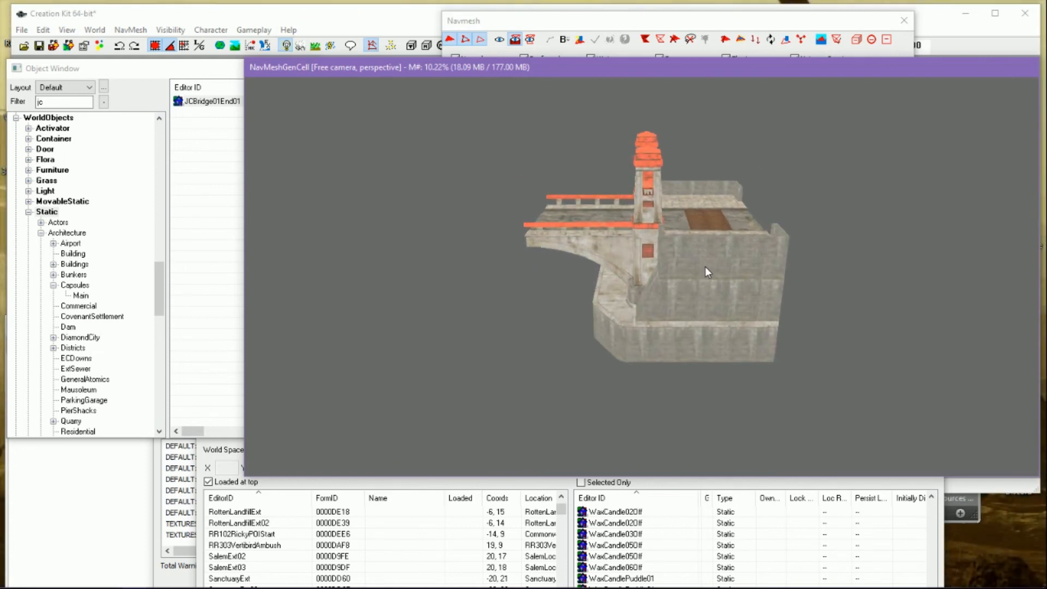
pyautogui.scroll(2, 705, 266)
pyautogui.moveTo(797, 261); pyautogui.dragTo(761, 276, button='middle')
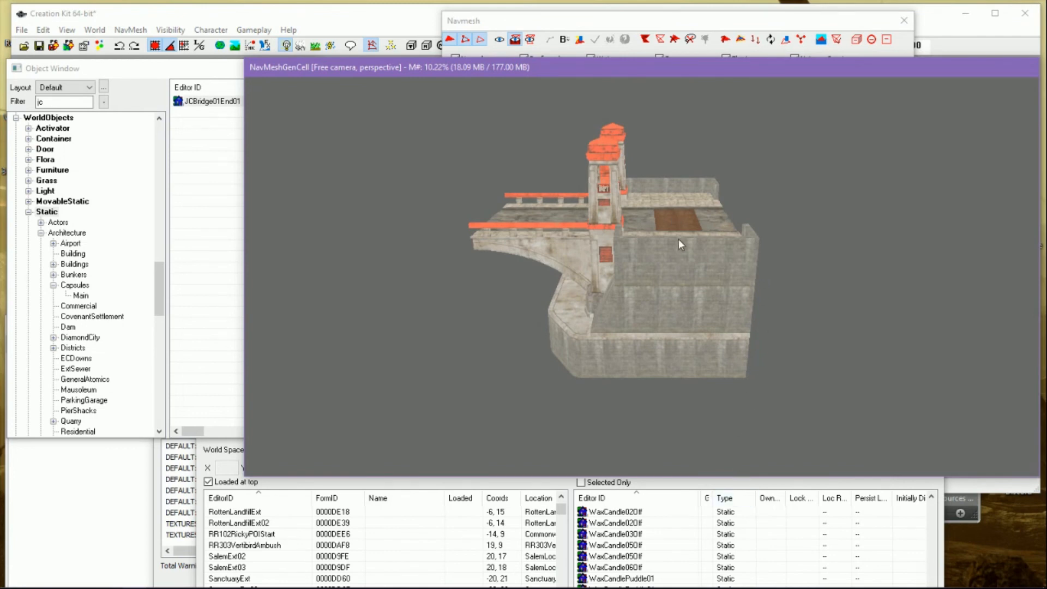
pyautogui.keyDown('shift'); pyautogui.moveTo(698, 261); pyautogui.dragTo(595, 267, button='middle'); pyautogui.keyUp('shift')
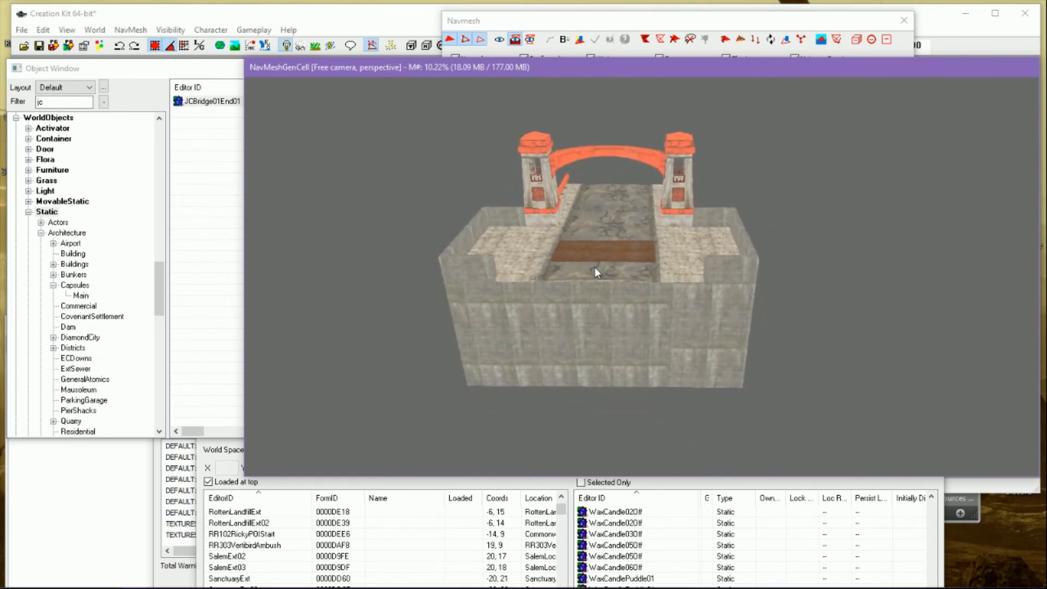
pyautogui.scroll(4, 646, 228)
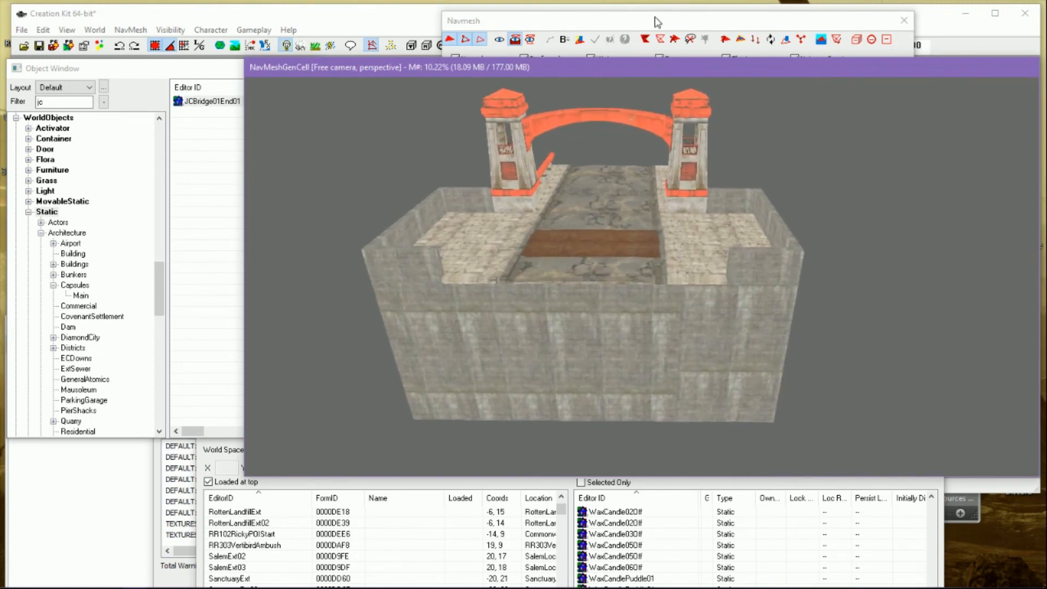
pyautogui.click(657, 21)
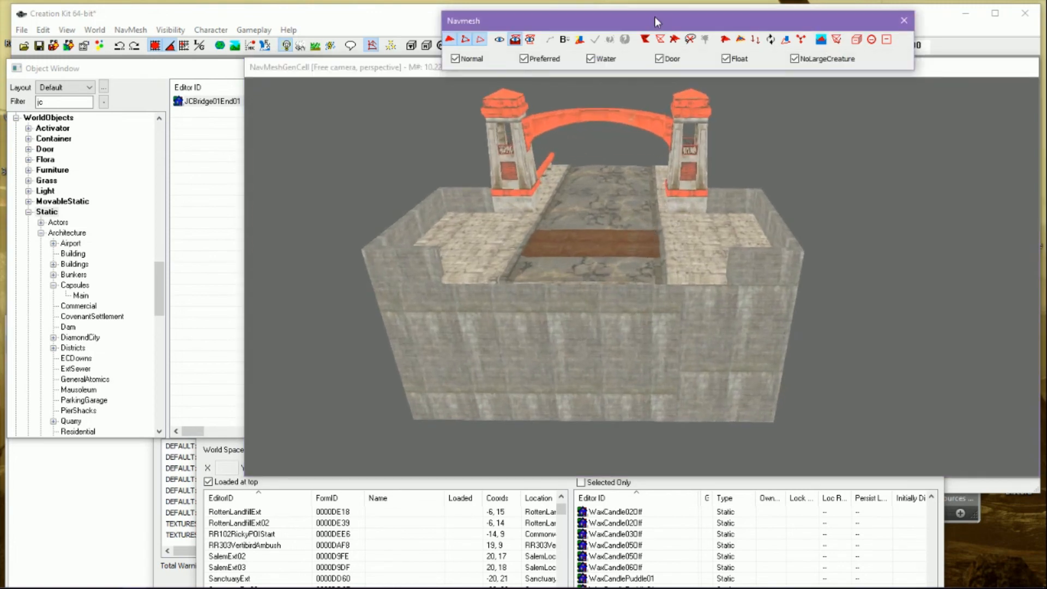
pyautogui.click(522, 279)
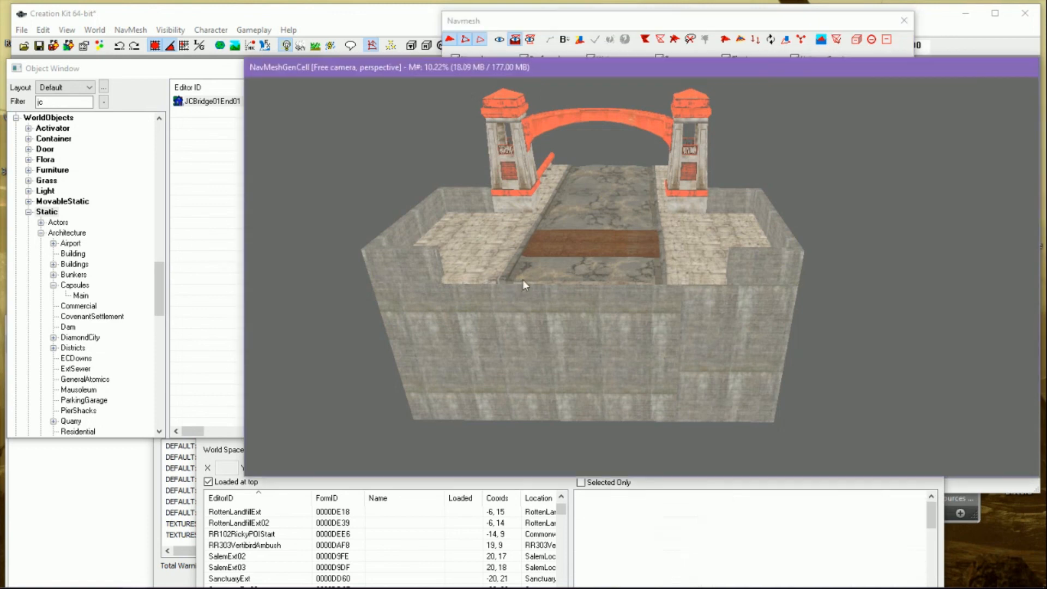
pyautogui.scroll(3, 597, 286)
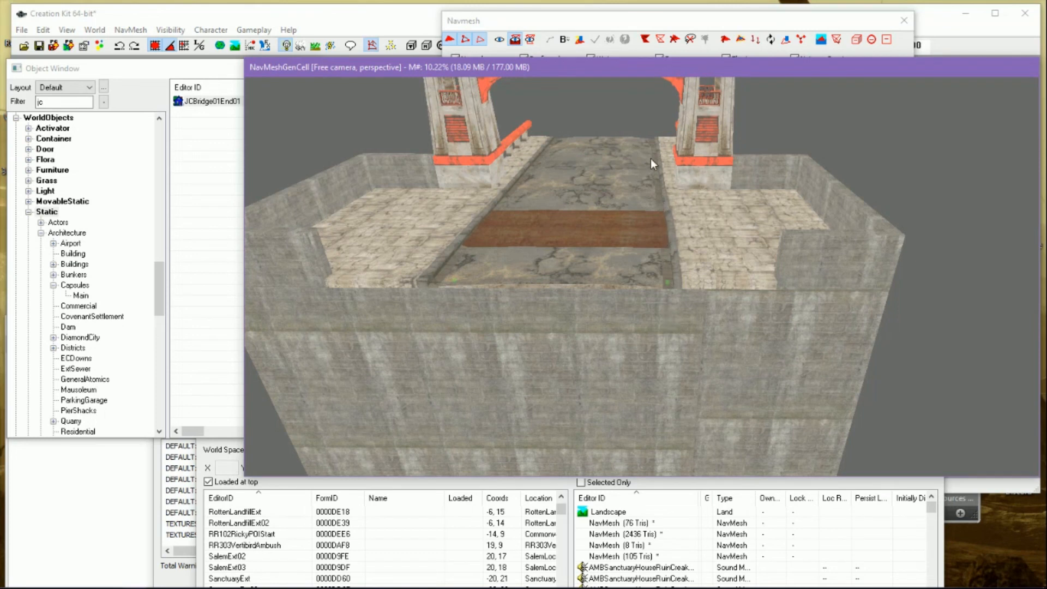
pyautogui.click(659, 212)
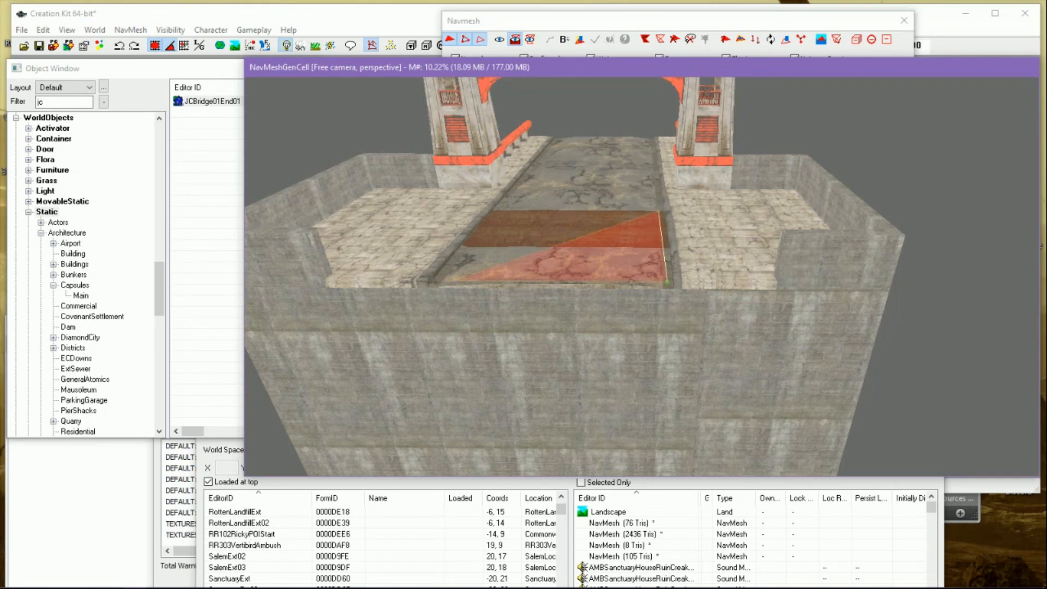
# Extend the navmesh from the first triangle along both sides of the roadway towards the arch with further triangles
pyautogui.click(668, 282)
pyautogui.keyDown('ctrl'); pyautogui.rightClick(542, 153); pyautogui.keyUp('ctrl')
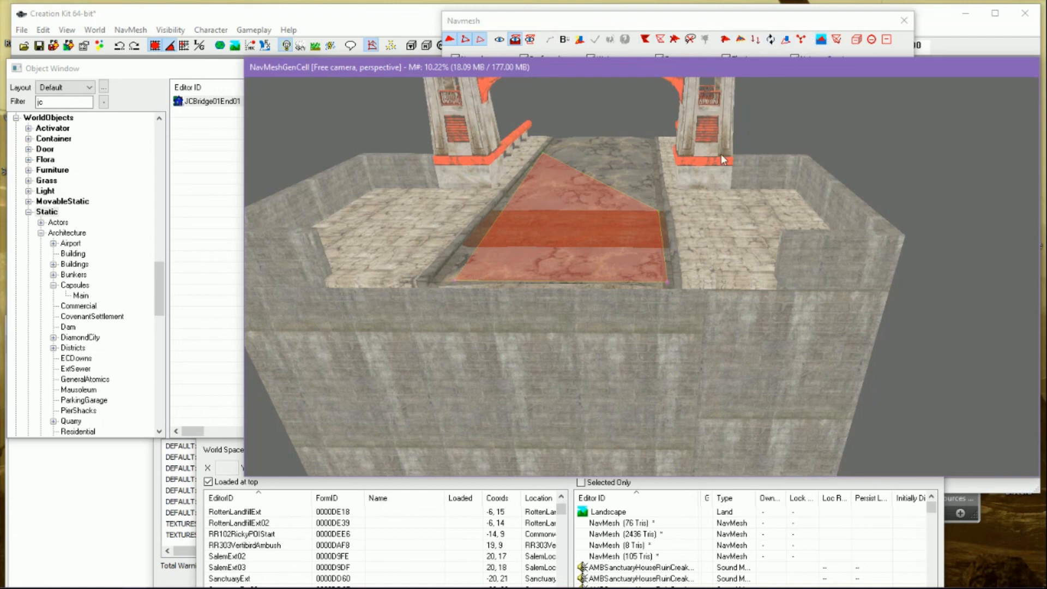
pyautogui.click(817, 25)
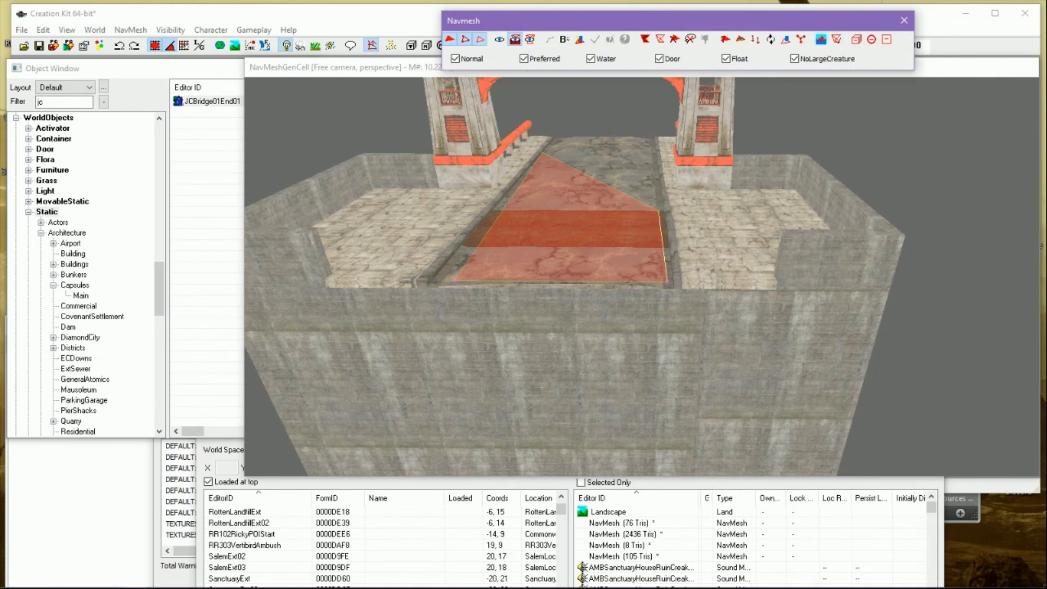
pyautogui.click(653, 146)
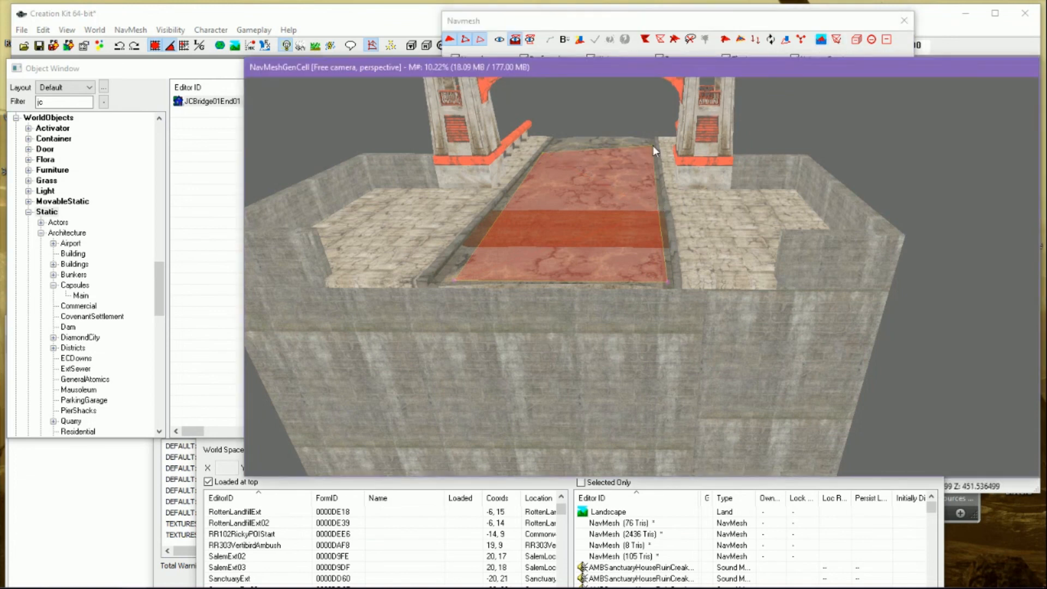
# Select the navmesh's near end in top view and move its outer edge slightly past the bridge's near edge
pyautogui.click(664, 280)
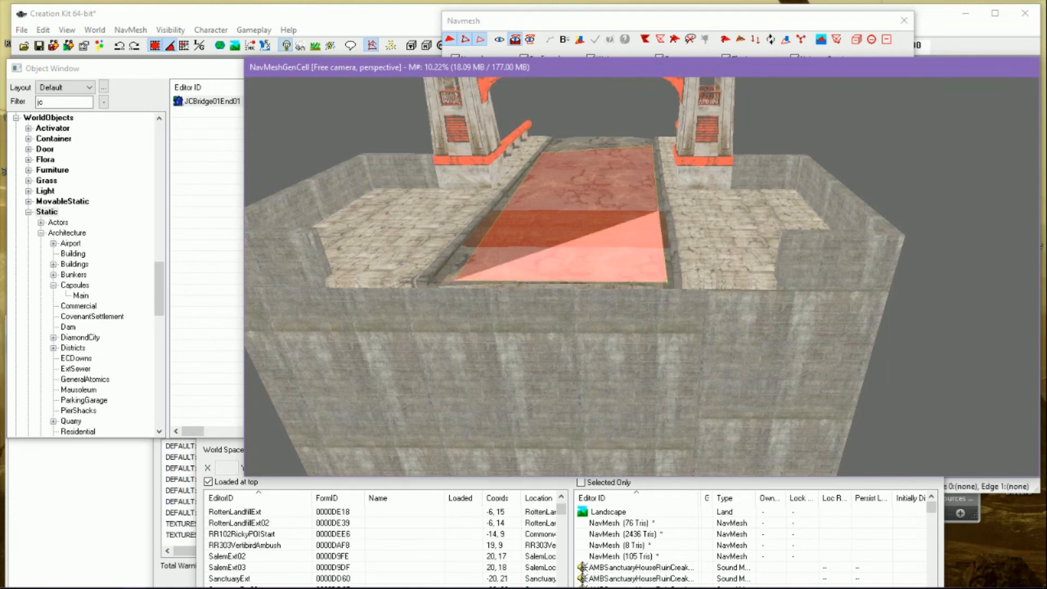
pyautogui.press('t')
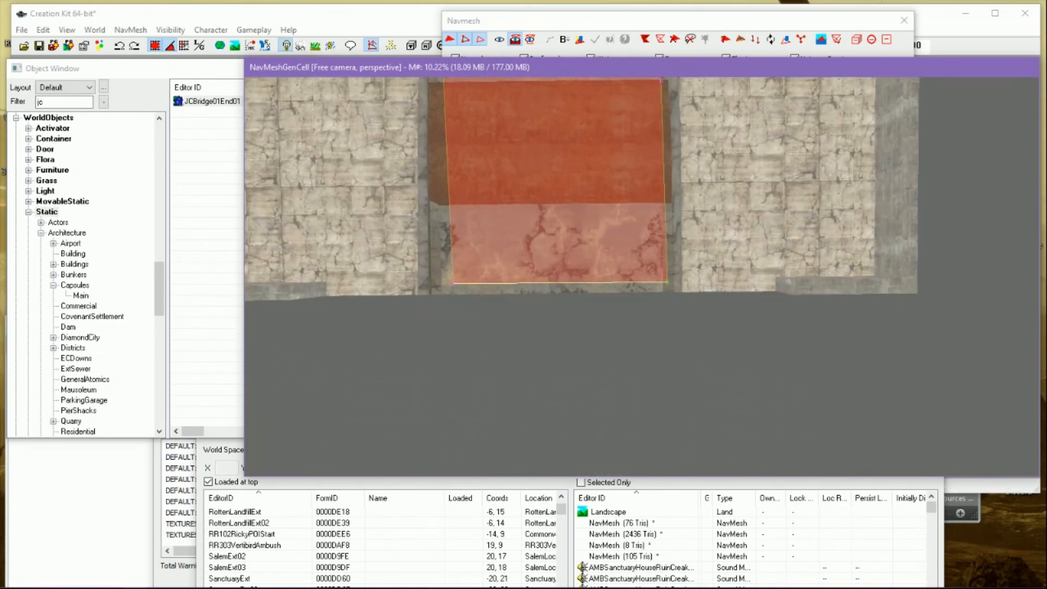
pyautogui.moveTo(548, 283)
pyautogui.mouseDown()
pyautogui.moveTo(546, 300)
pyautogui.moveTo(546, 291)
pyautogui.mouseUp()
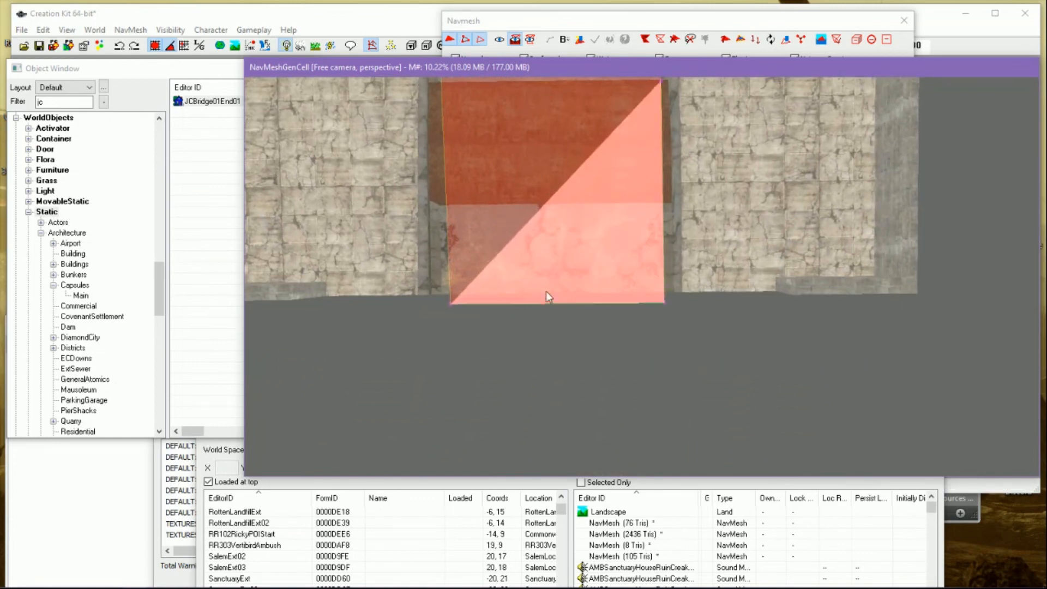
pyautogui.click(516, 224)
pyautogui.click(570, 251)
pyautogui.click(515, 218)
pyautogui.click(578, 246)
# Move the two far navmesh vertices to the roadway's far corners and push that end edge slightly beyond the bridge
pyautogui.scroll(-4, 642, 276)
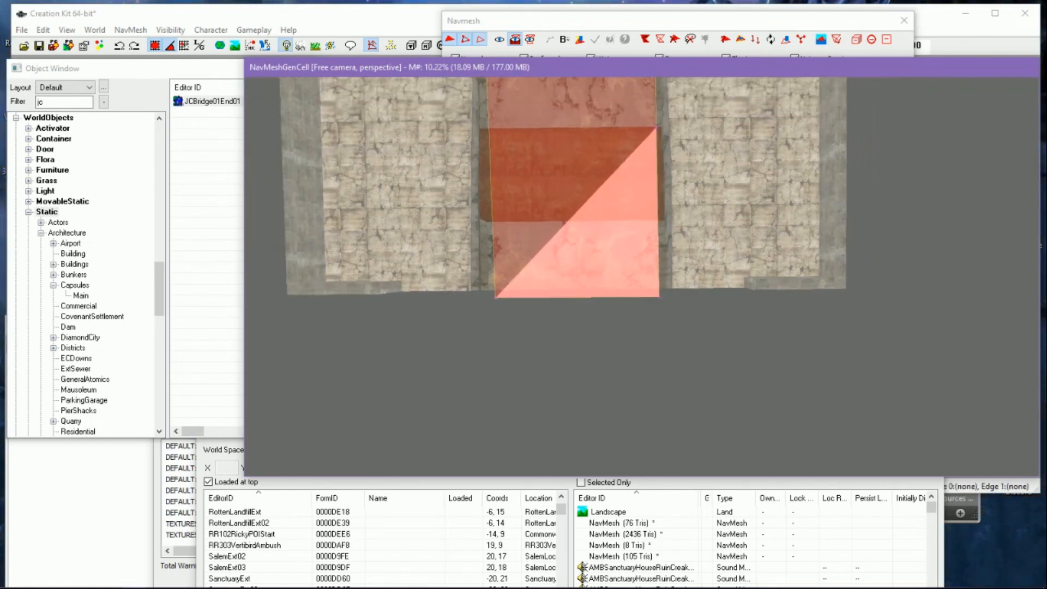
pyautogui.moveTo(654, 164); pyautogui.dragTo(660, 330, button='middle')
pyautogui.click(742, 296)
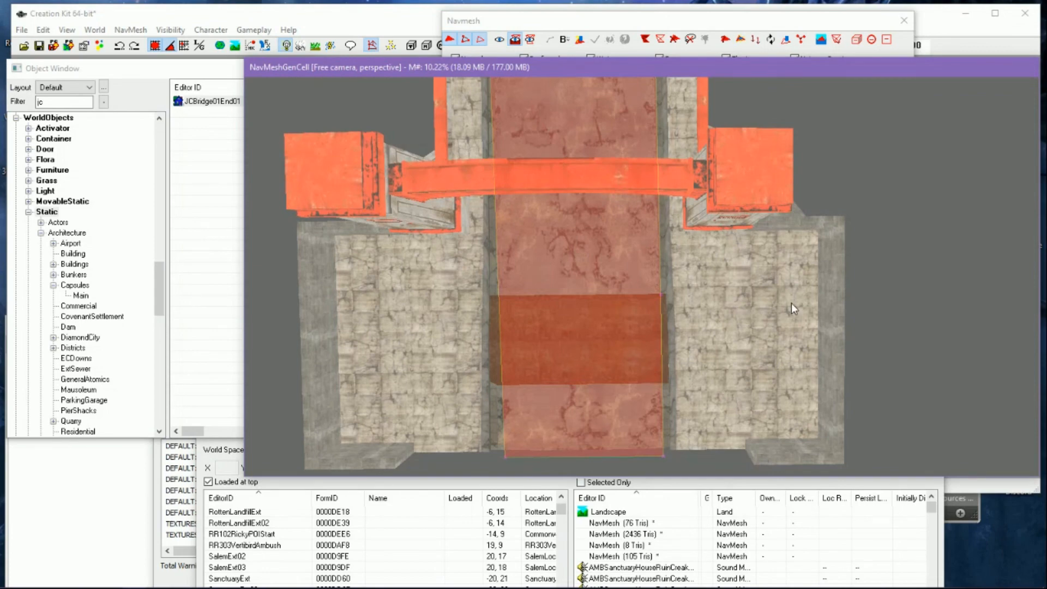
pyautogui.click(616, 382)
pyautogui.click(777, 283)
pyautogui.moveTo(781, 282); pyautogui.dragTo(765, 361, button='middle')
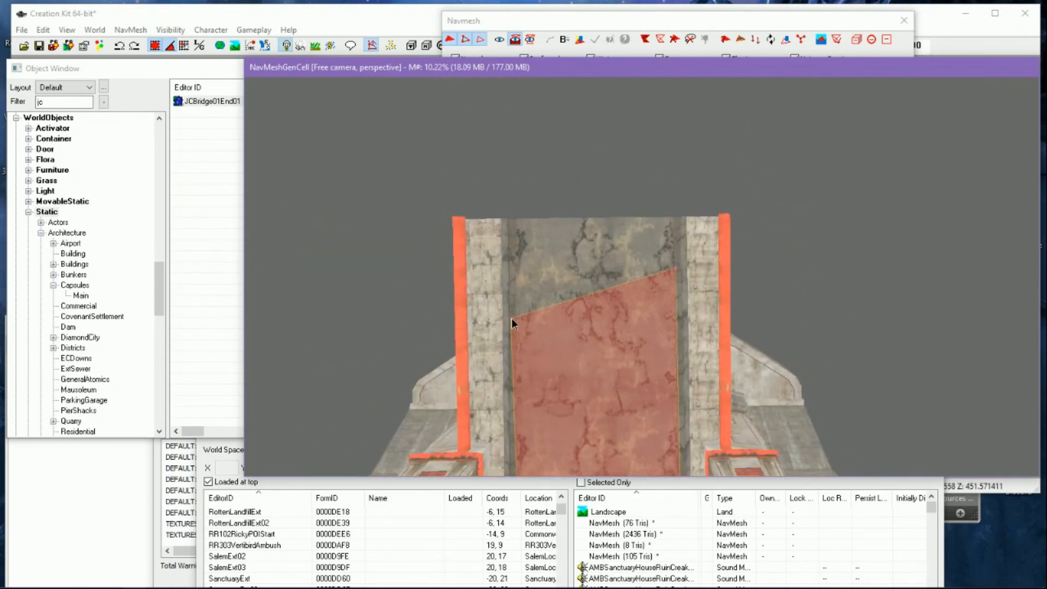
pyautogui.moveTo(512, 317); pyautogui.dragTo(505, 216)
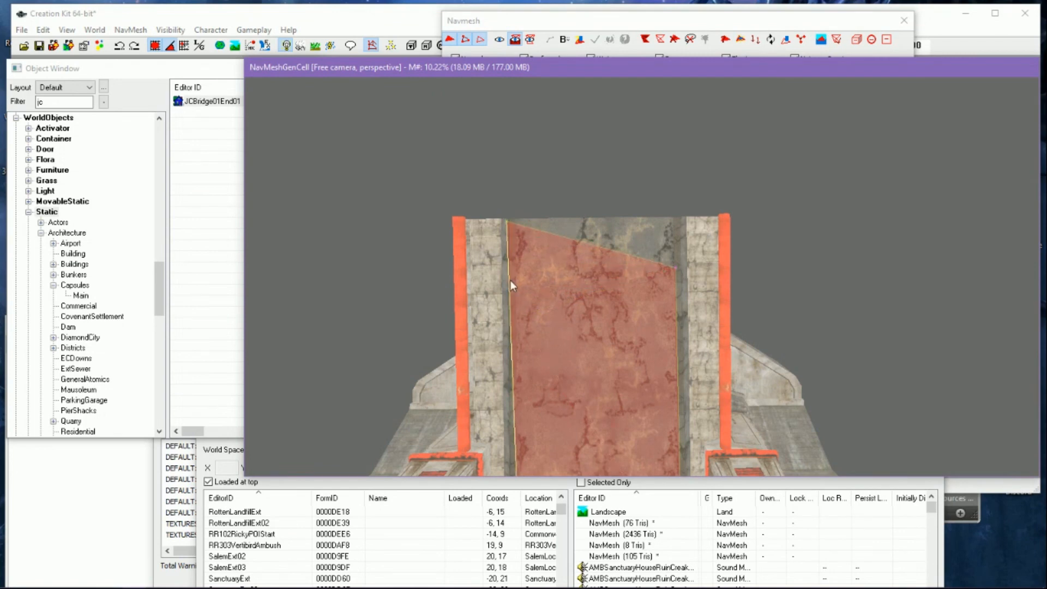
pyautogui.click(677, 269)
pyautogui.moveTo(677, 270); pyautogui.dragTo(683, 219)
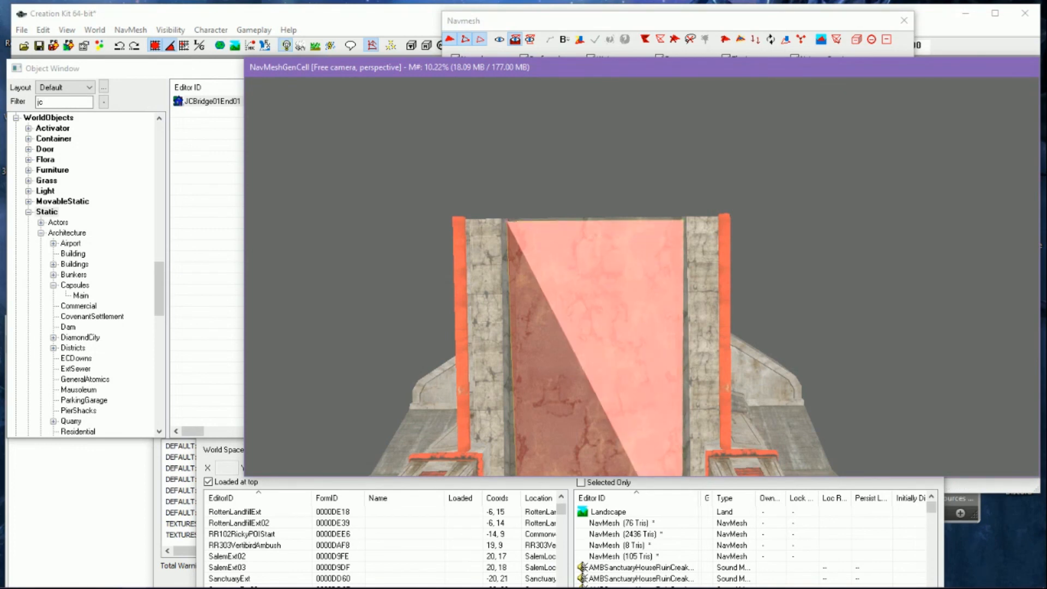
pyautogui.moveTo(600, 222); pyautogui.dragTo(600, 214)
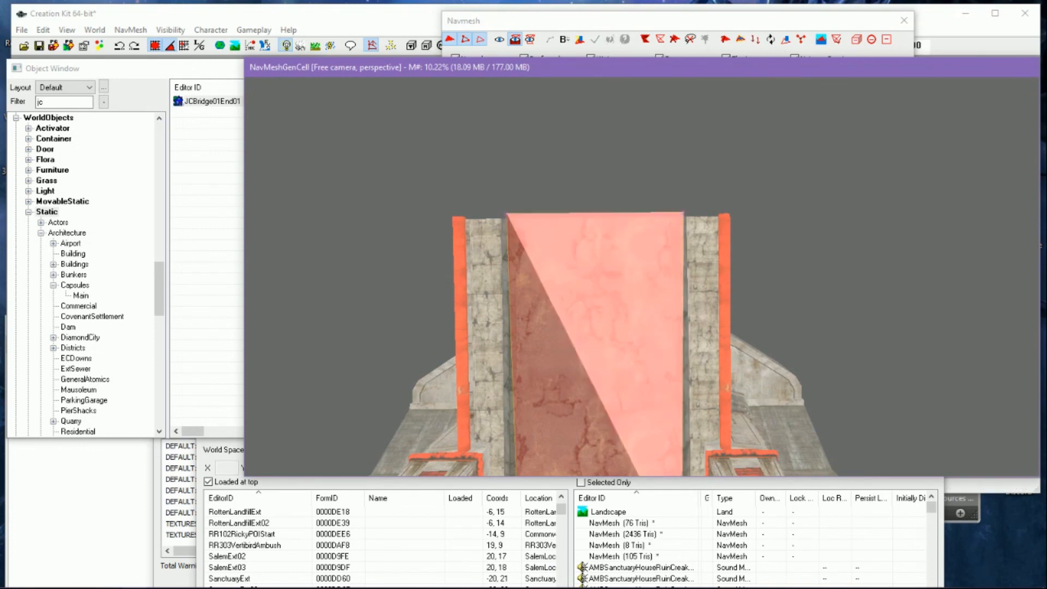
pyautogui.click(597, 18)
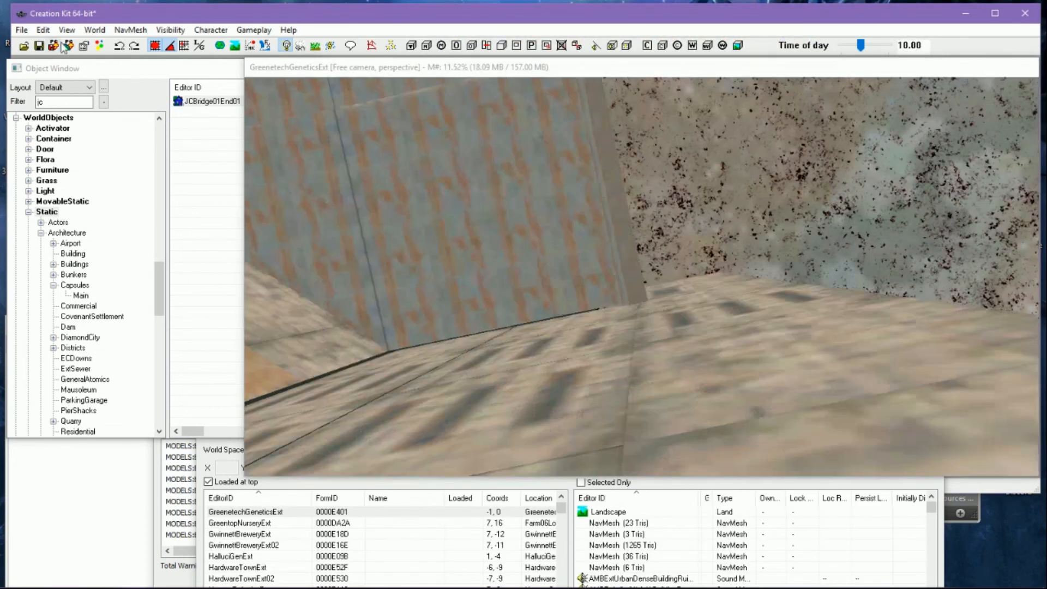
# Open the plugin save dialog, cancel it without saving, and minimise the Creation Kit
pyautogui.click(39, 45)
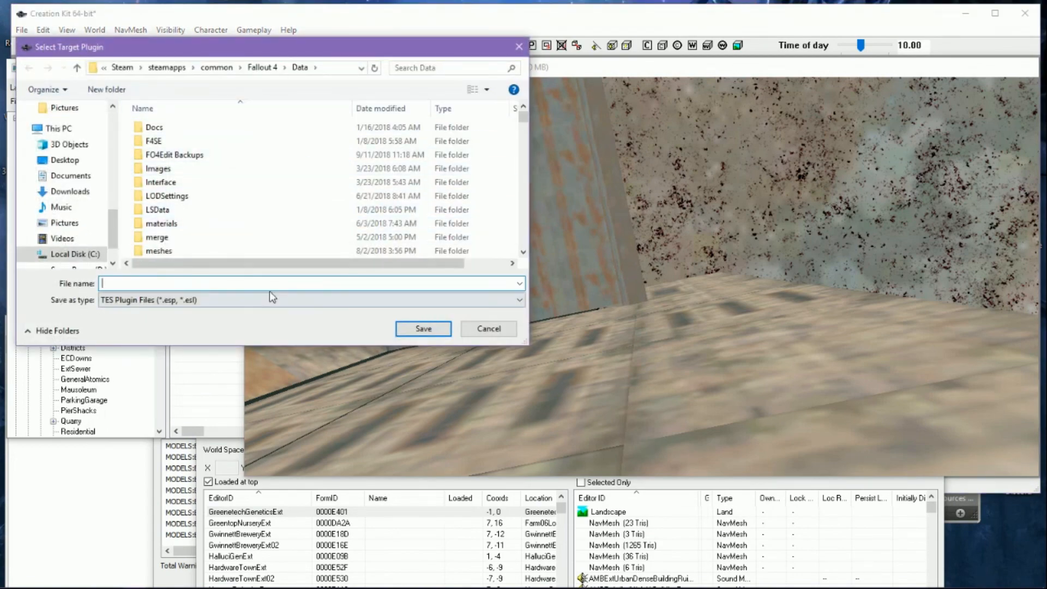
pyautogui.click(477, 330)
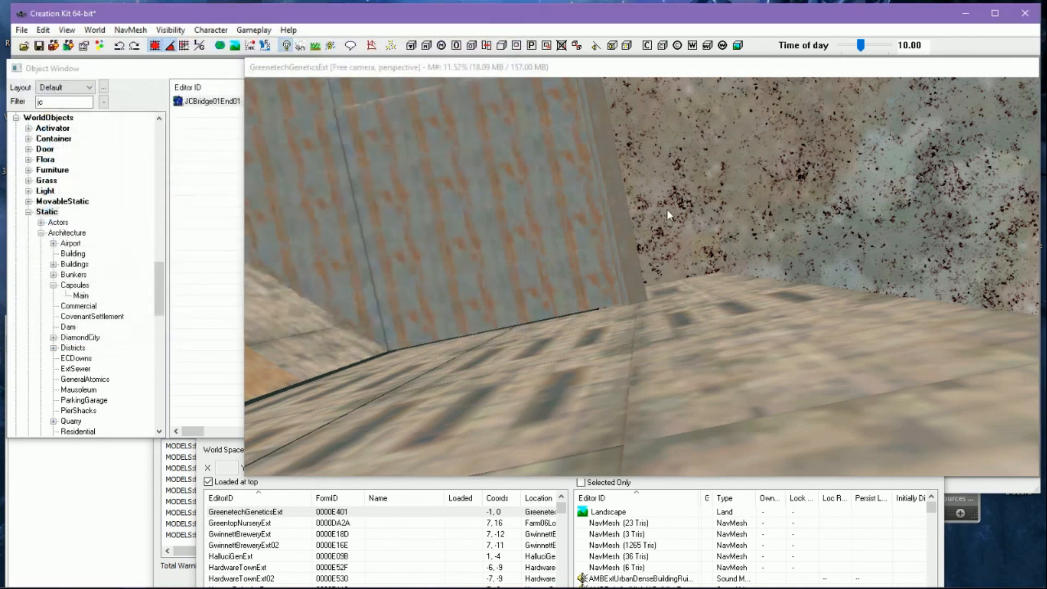
pyautogui.click(971, 17)
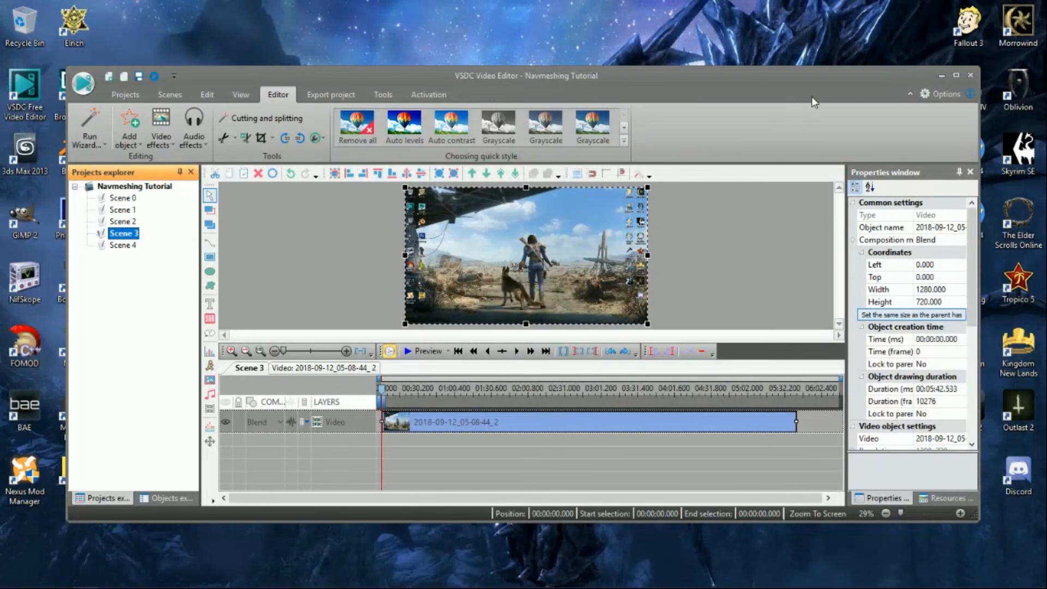